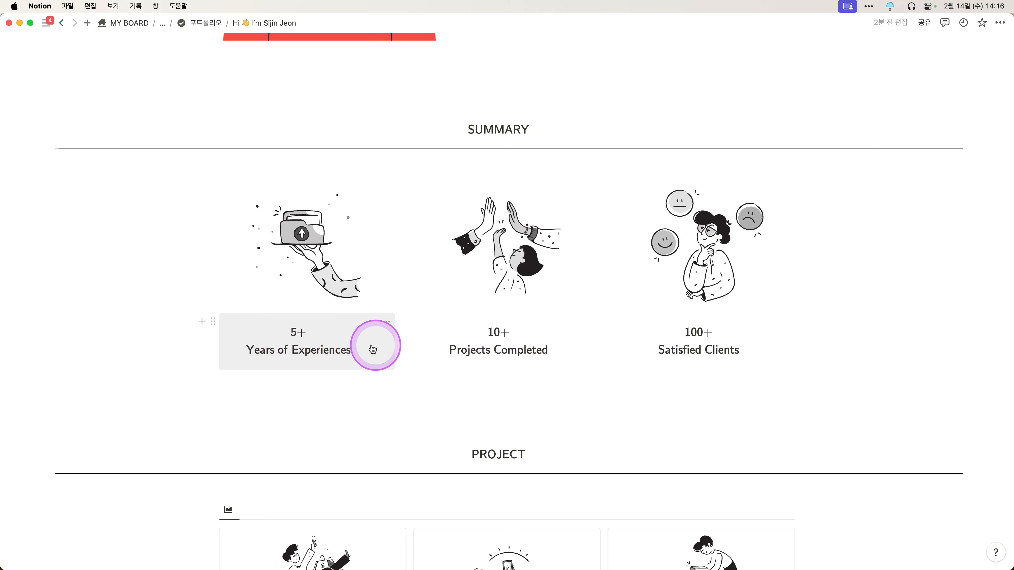
- Leave the intro page's SUMMARY section and go back to the 포트폴리오 parent page
{"action": "scroll", "coordinate": [702, 339], "scroll_direction": "down", "scroll_amount": 1}
{"action": "scroll", "coordinate": [499, 138], "scroll_direction": "up", "scroll_amount": 1}
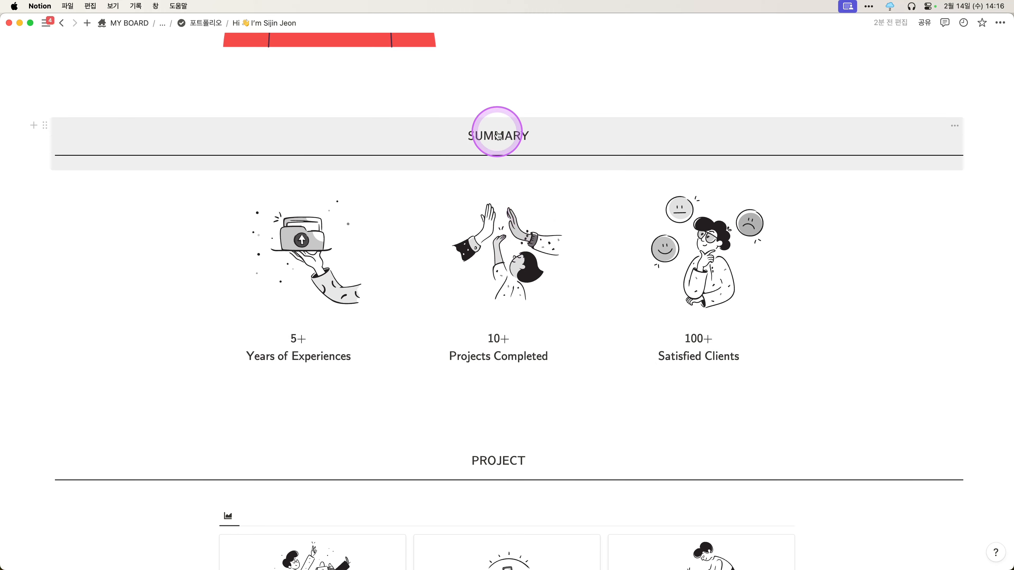
{"action": "key", "text": "super+bracketleft"}
- Open the Portfolio (Resume) subpage and scroll through its content
{"action": "left_click", "coordinate": [417, 306]}
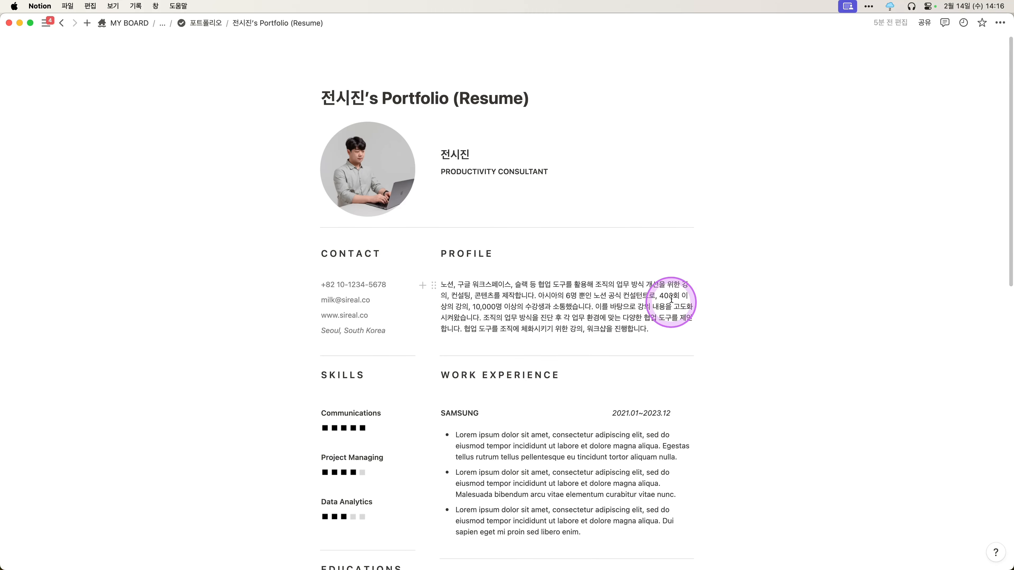
{"action": "scroll", "coordinate": [591, 367], "scroll_direction": "down", "scroll_amount": 5}
{"action": "scroll", "coordinate": [348, 125], "scroll_direction": "up", "scroll_amount": 2}
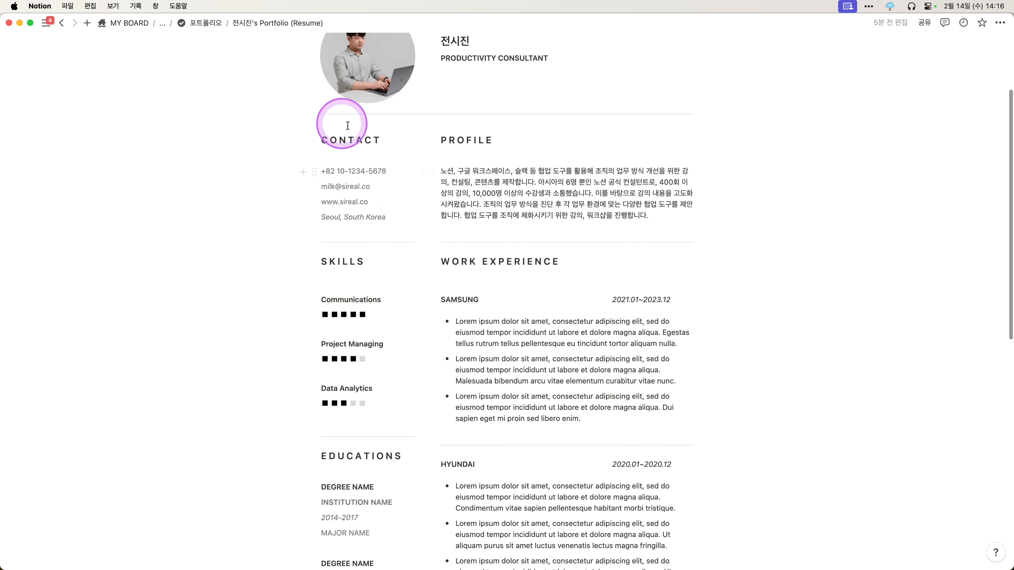
{"action": "scroll", "coordinate": [468, 176], "scroll_direction": "down", "scroll_amount": 3}
{"action": "scroll", "coordinate": [531, 194], "scroll_direction": "down", "scroll_amount": 8}
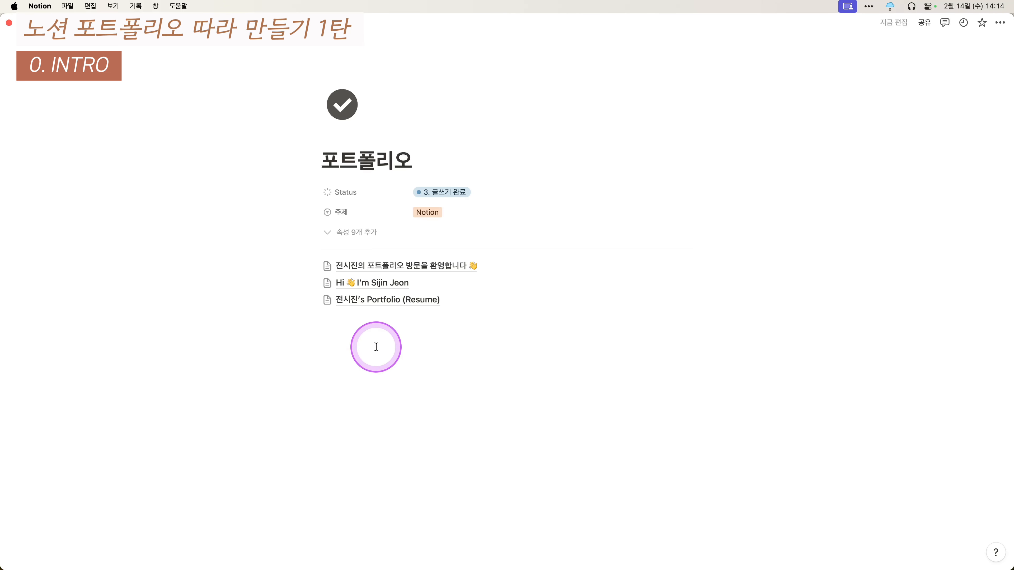
- Open the welcome subpage and scroll through SUMMARY to the PROJECTS gallery and EXPERIENCE
{"action": "left_click", "coordinate": [400, 267]}
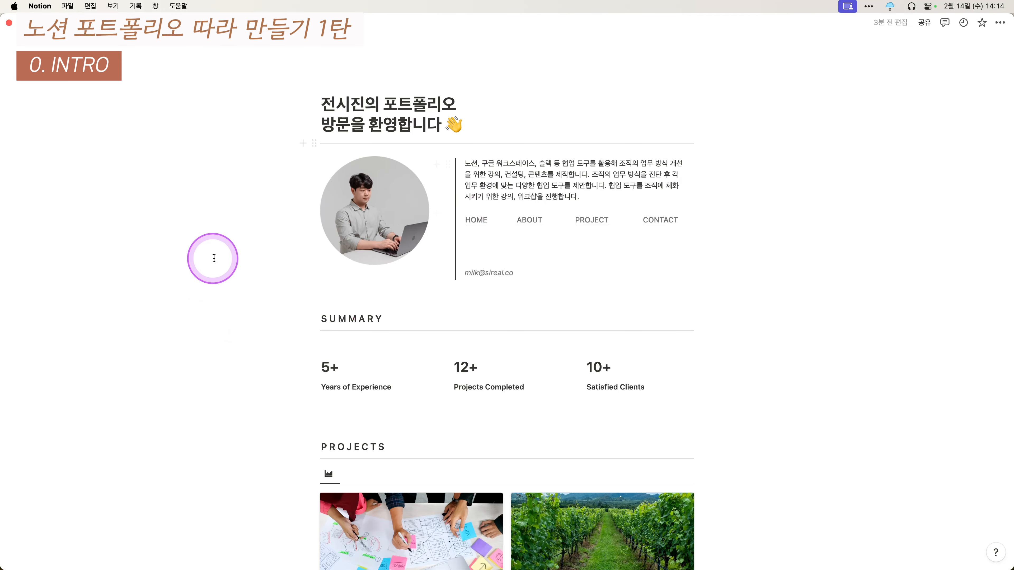
{"action": "scroll", "coordinate": [214, 259], "scroll_direction": "down", "scroll_amount": 1}
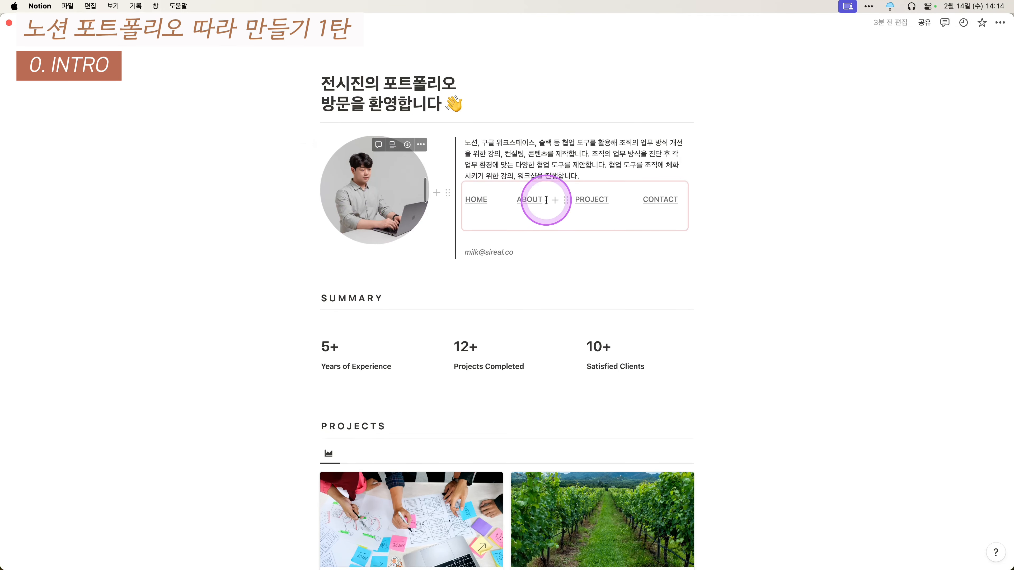
{"action": "scroll", "coordinate": [602, 209], "scroll_direction": "down", "scroll_amount": 1}
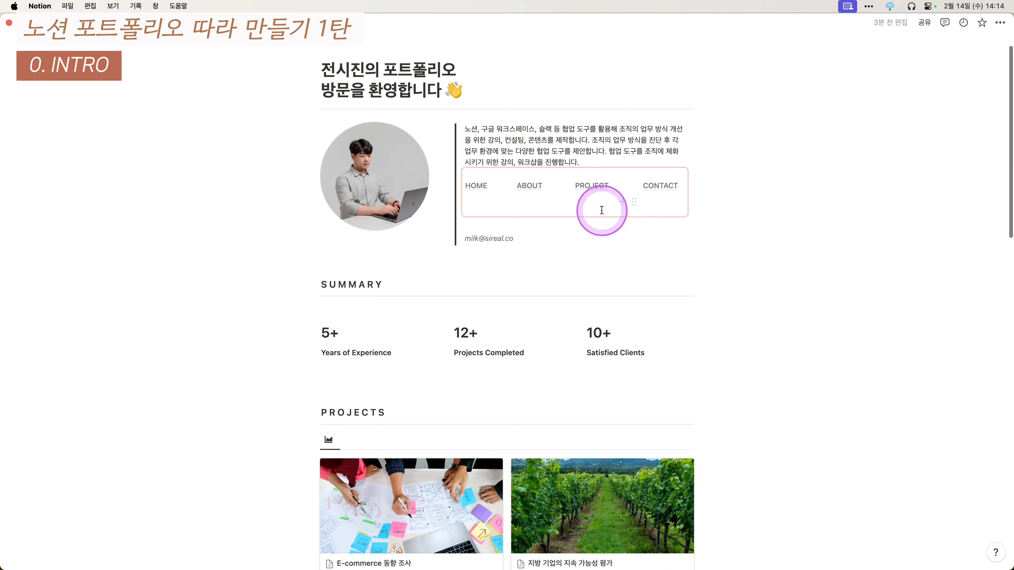
{"action": "scroll", "coordinate": [525, 233], "scroll_direction": "down", "scroll_amount": 5}
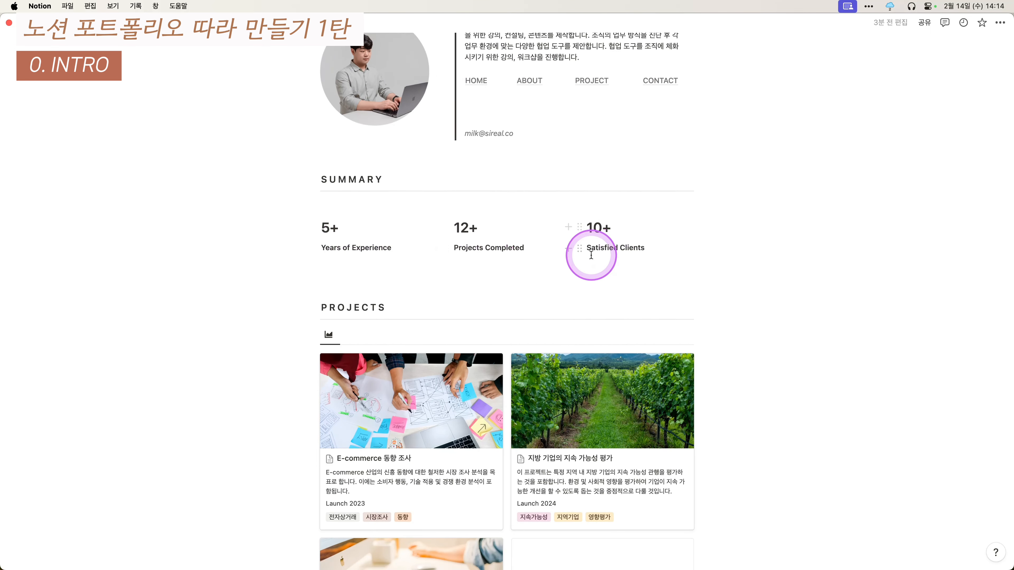
{"action": "scroll", "coordinate": [591, 255], "scroll_direction": "down", "scroll_amount": 12}
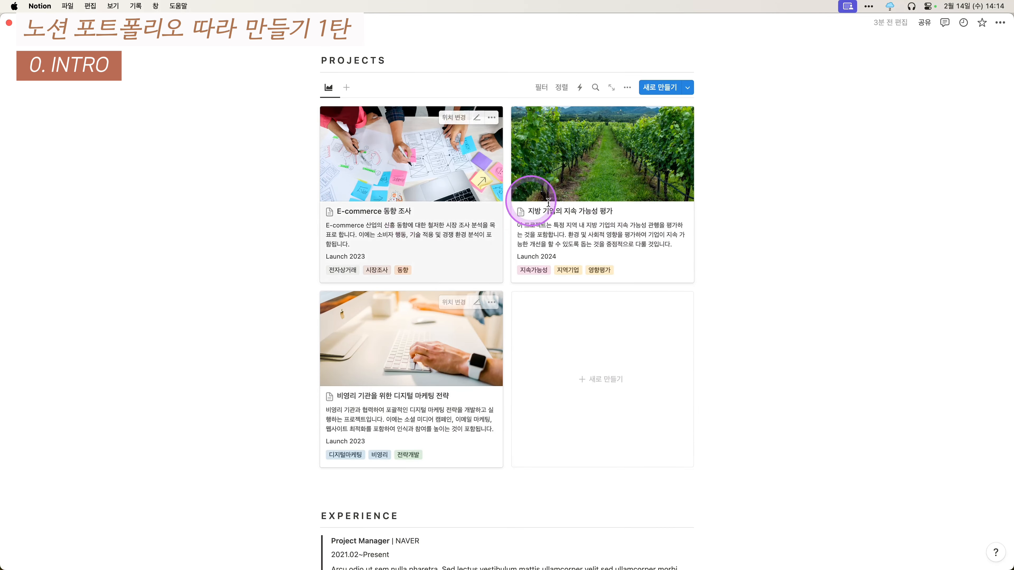
- Peek the E-commerce project and scroll through its Overview, Approach, Outcomes and images
{"action": "left_click", "coordinate": [414, 181]}
{"action": "scroll", "coordinate": [529, 341], "scroll_direction": "down", "scroll_amount": 1}
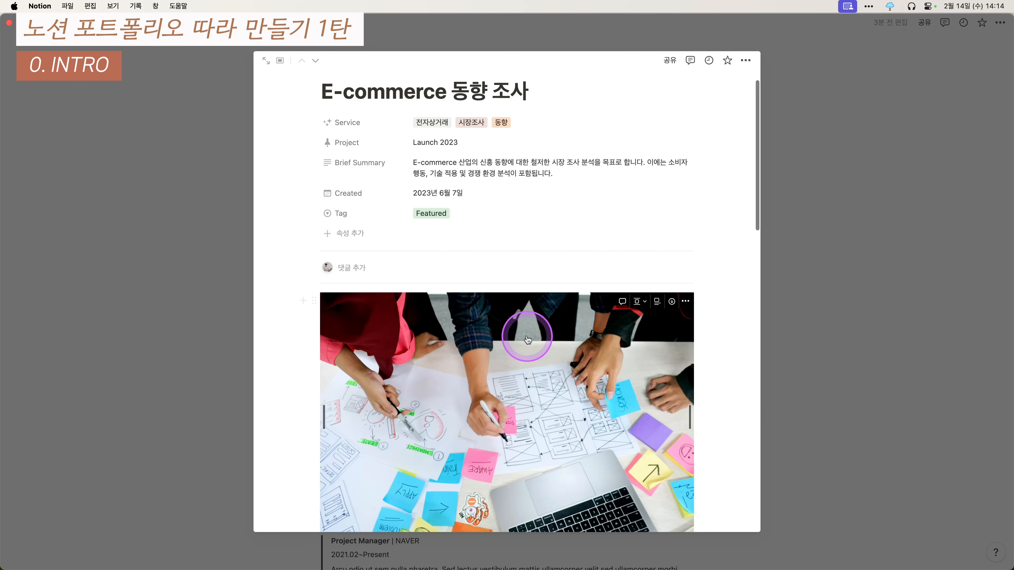
{"action": "scroll", "coordinate": [529, 342], "scroll_direction": "down", "scroll_amount": 10}
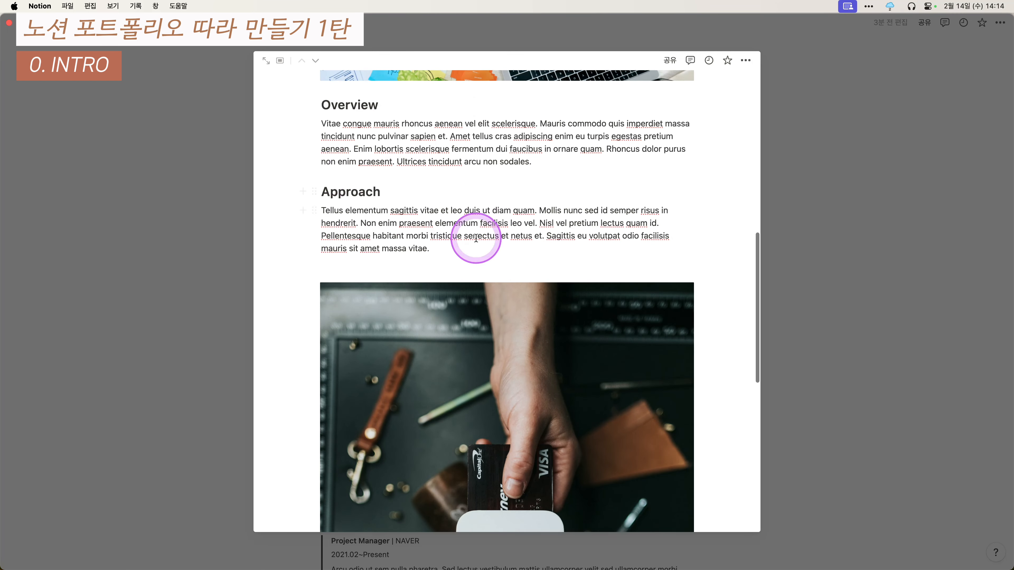
{"action": "scroll", "coordinate": [476, 238], "scroll_direction": "down", "scroll_amount": 20}
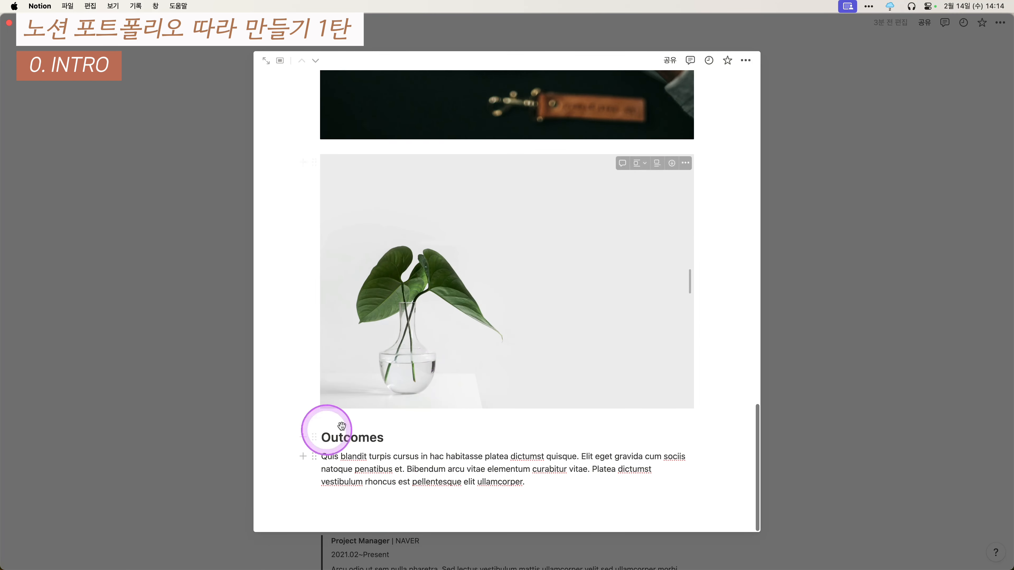
{"action": "scroll", "coordinate": [594, 324], "scroll_direction": "up", "scroll_amount": 5}
{"action": "left_click_drag", "start_coordinate": [591, 416], "coordinate": [699, 229]}
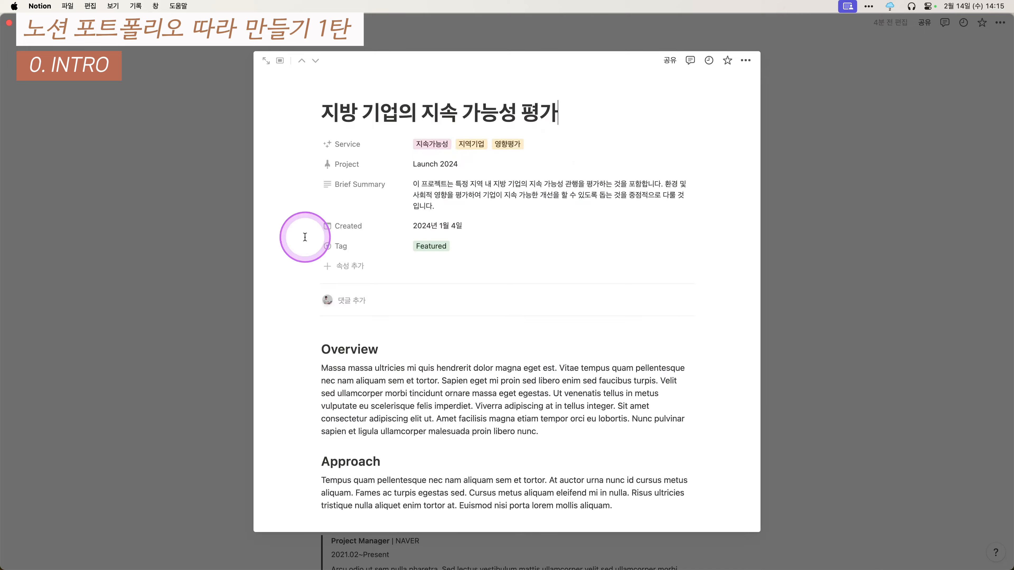
{"action": "scroll", "coordinate": [421, 248], "scroll_direction": "down", "scroll_amount": 4}
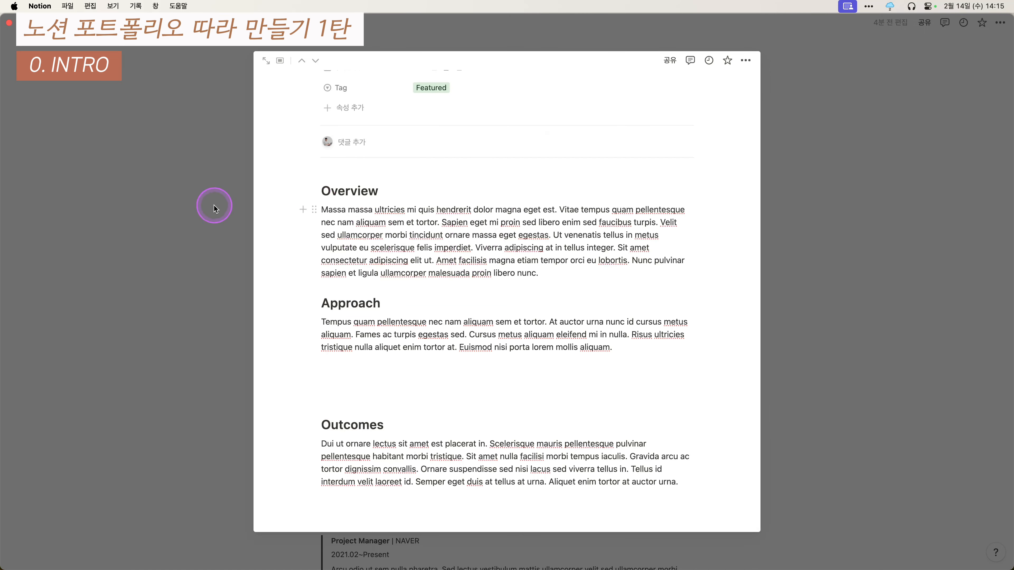
- Close the project peek and scroll the welcome page to its nav links
{"action": "key", "text": "Escape"}
{"action": "scroll", "coordinate": [519, 280], "scroll_direction": "down", "scroll_amount": 10}
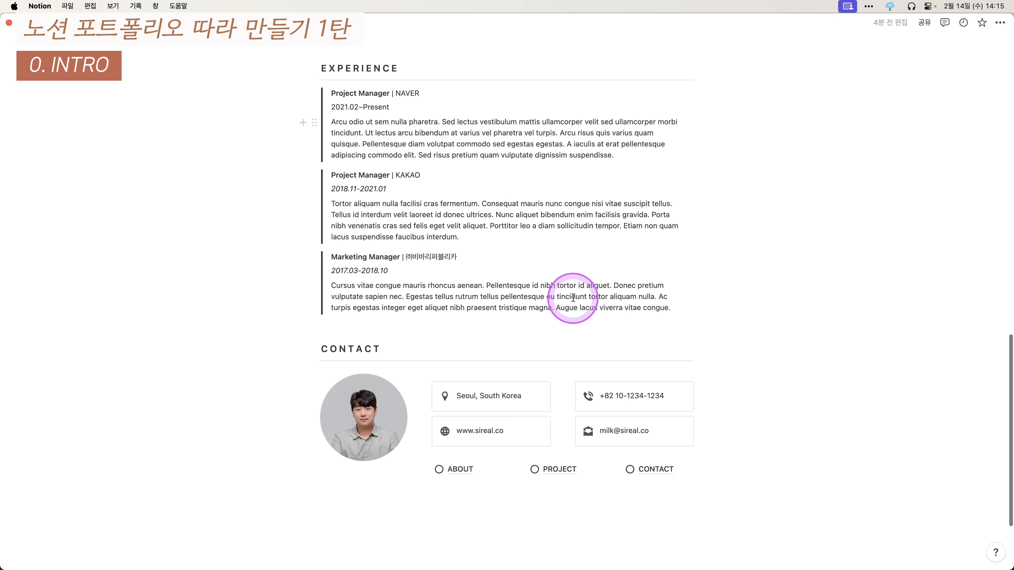
{"action": "scroll", "coordinate": [640, 358], "scroll_direction": "up", "scroll_amount": 1}
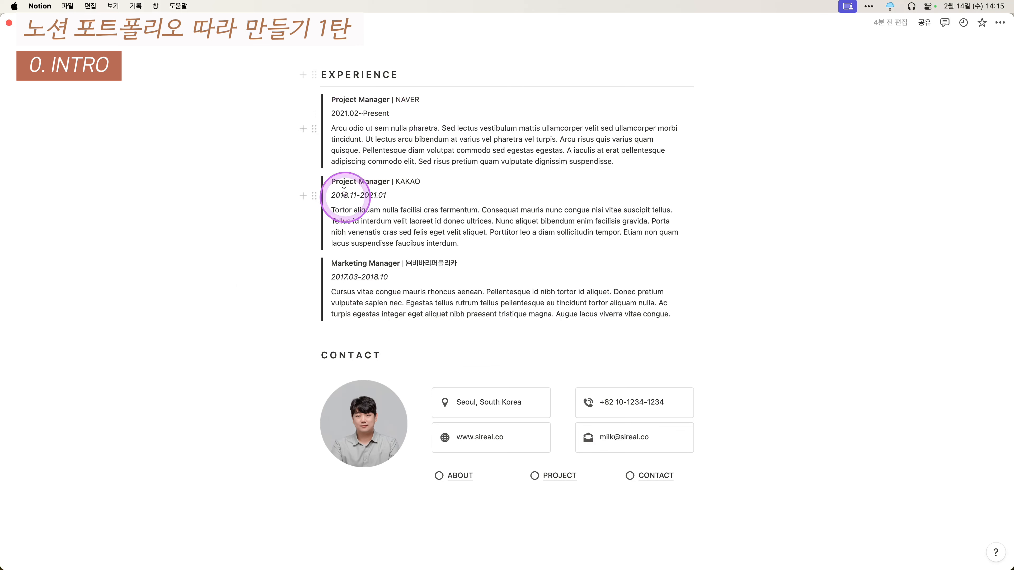
{"action": "scroll", "coordinate": [498, 256], "scroll_direction": "down", "scroll_amount": 5}
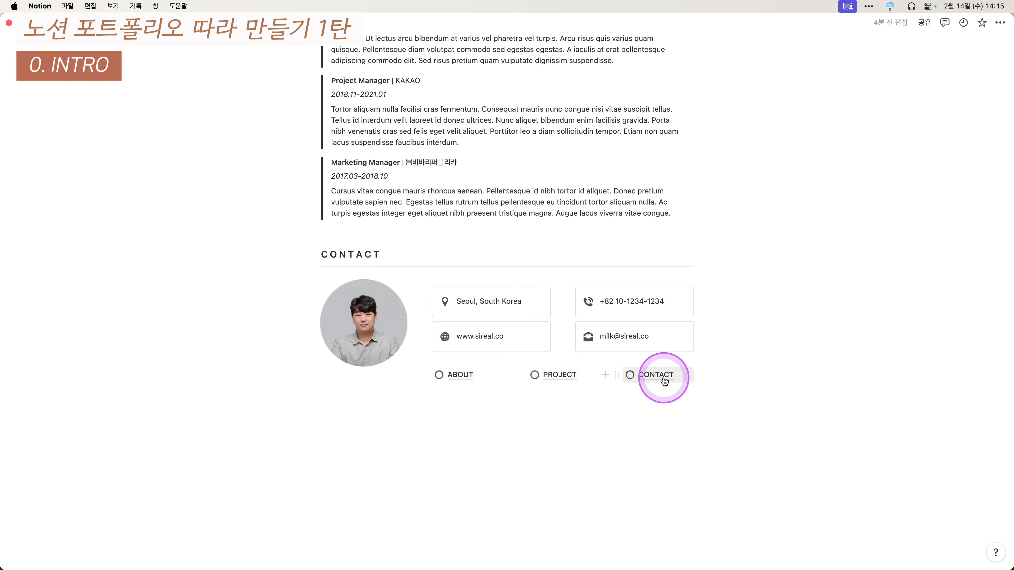
- Visit the ABOUT page and scroll through it
{"action": "left_click", "coordinate": [474, 376]}
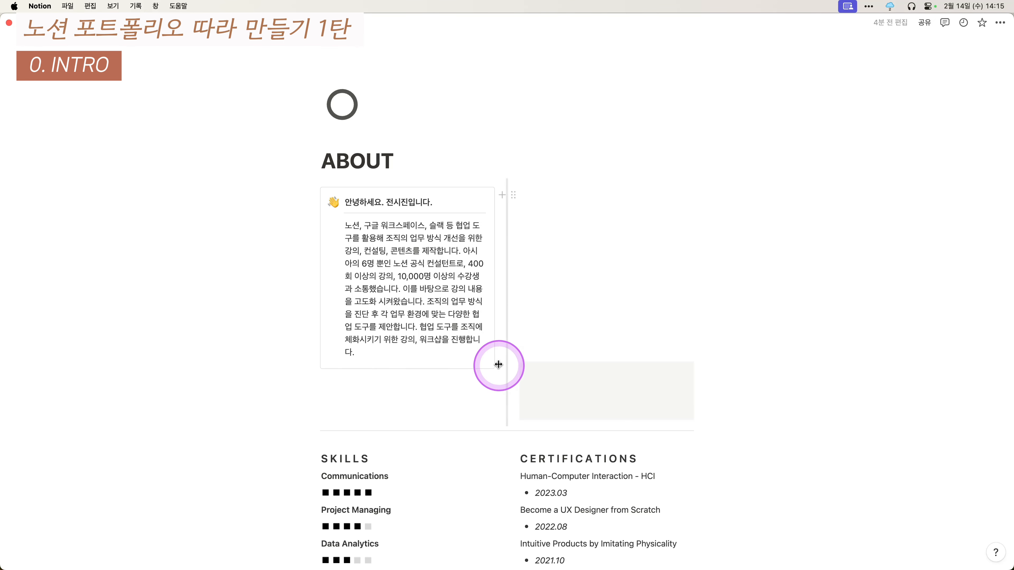
{"action": "scroll", "coordinate": [497, 355], "scroll_direction": "down", "scroll_amount": 5}
{"action": "scroll", "coordinate": [339, 193], "scroll_direction": "up", "scroll_amount": 3}
{"action": "scroll", "coordinate": [468, 242], "scroll_direction": "down", "scroll_amount": 8}
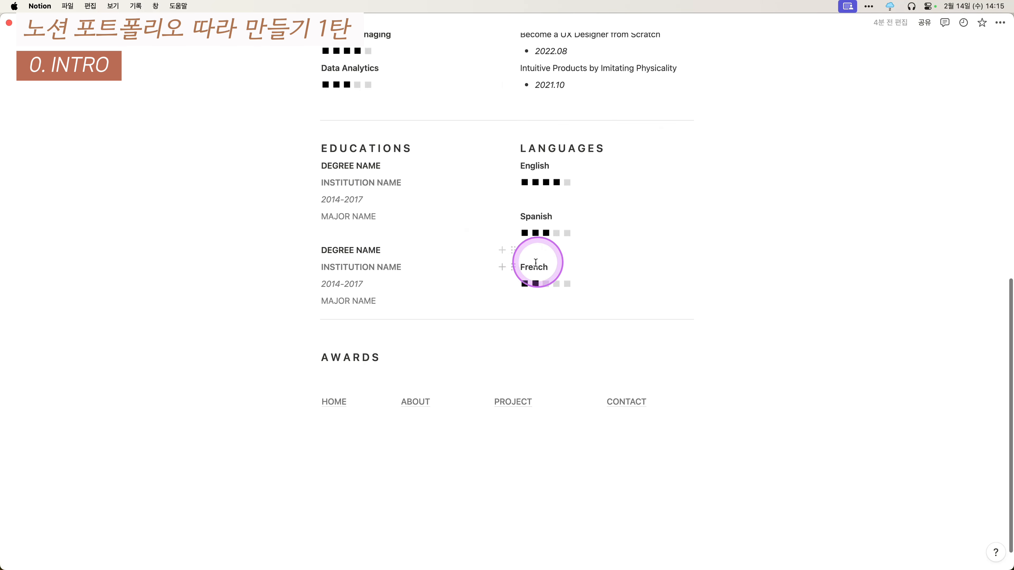
- Browse the PROJECT page's gallery, then move on to the CONTACT page
{"action": "left_click", "coordinate": [524, 400]}
{"action": "scroll", "coordinate": [543, 345], "scroll_direction": "down", "scroll_amount": 5}
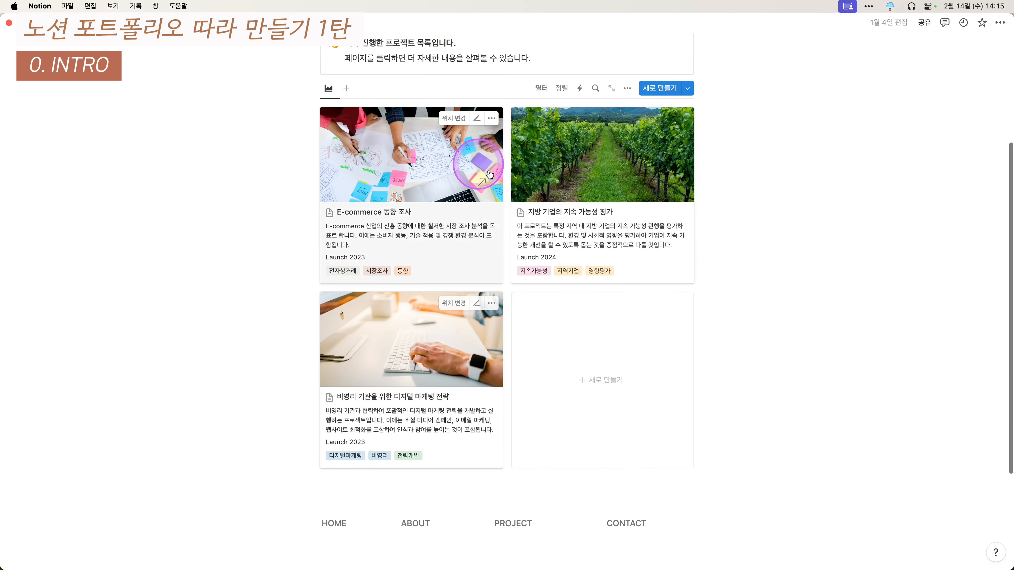
{"action": "scroll", "coordinate": [551, 223], "scroll_direction": "down", "scroll_amount": 1}
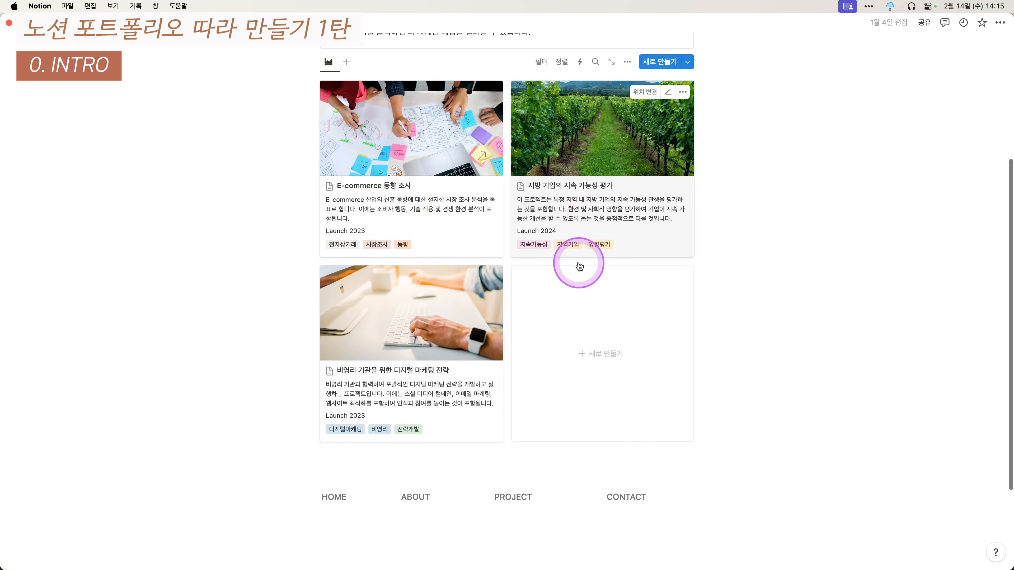
{"action": "left_click", "coordinate": [628, 499]}
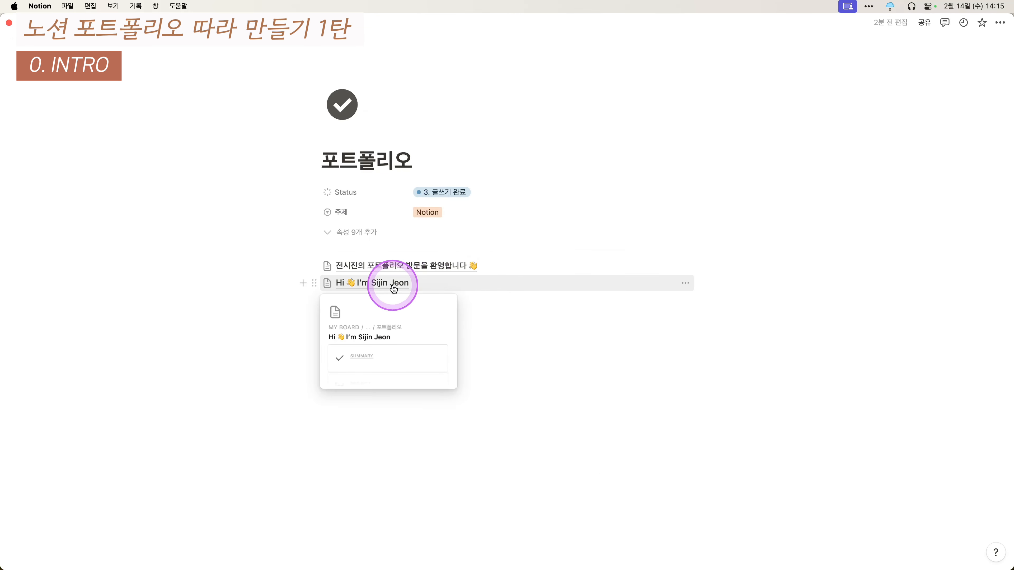
{"action": "left_click", "coordinate": [393, 285]}
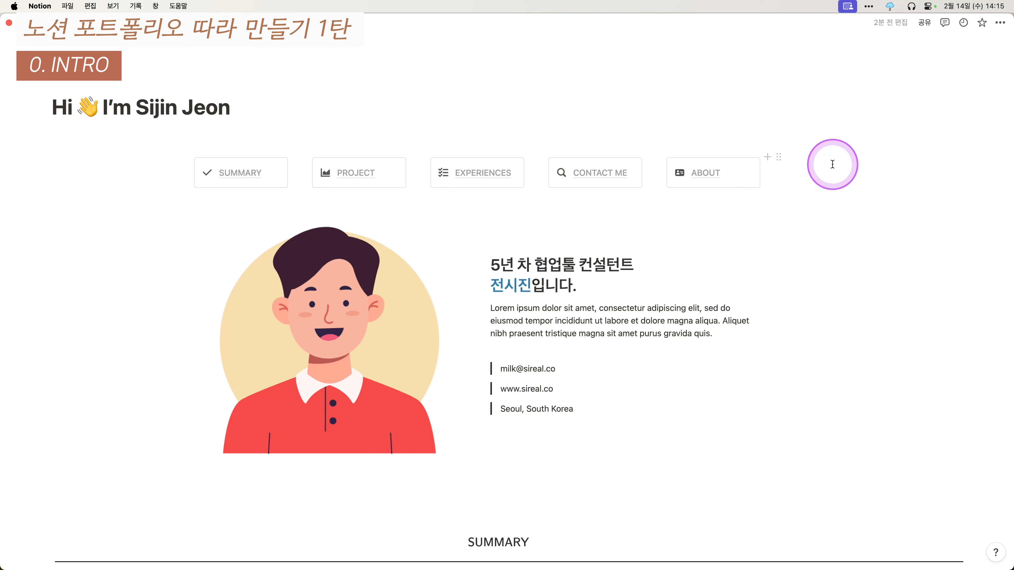
{"action": "left_click", "coordinate": [591, 140]}
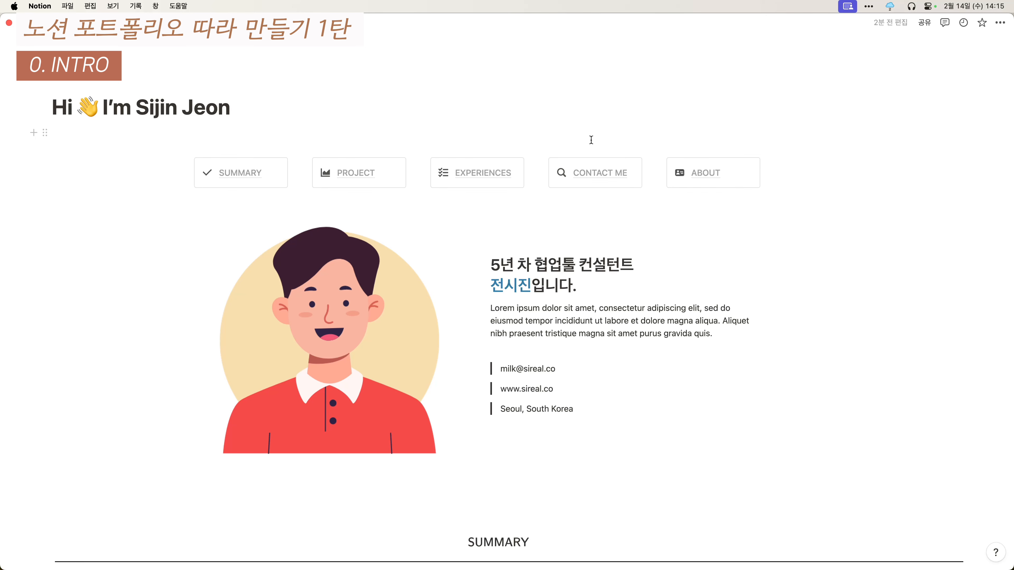
{"action": "scroll", "coordinate": [591, 139], "scroll_direction": "down", "scroll_amount": 1}
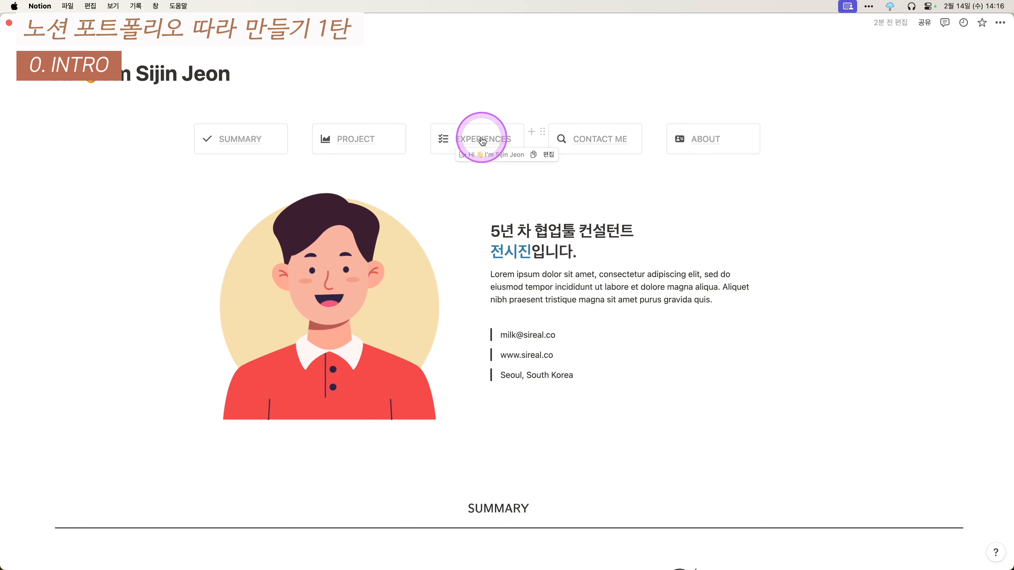
{"action": "scroll", "coordinate": [433, 159], "scroll_direction": "down", "scroll_amount": 1}
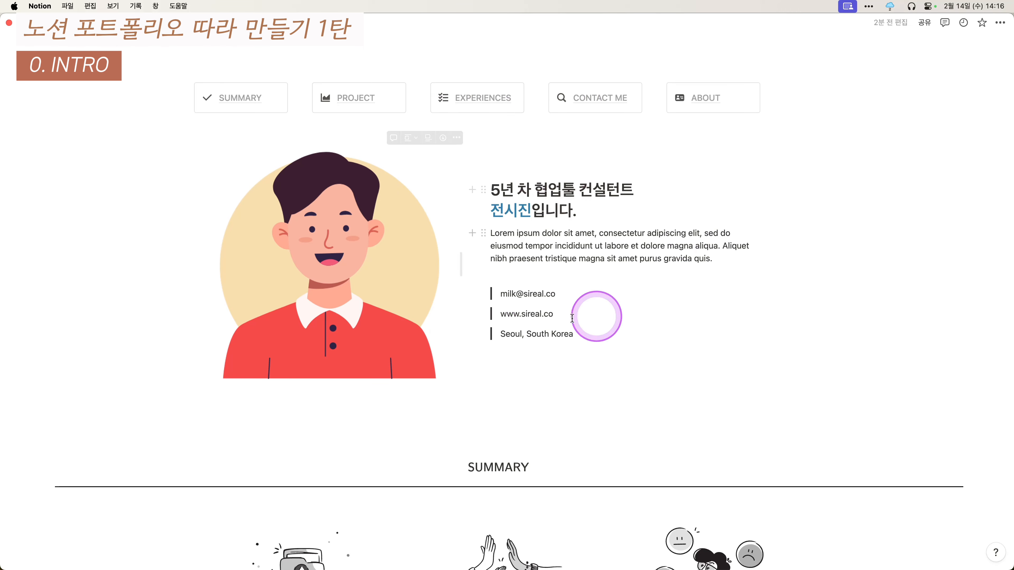
{"action": "scroll", "coordinate": [598, 253], "scroll_direction": "down", "scroll_amount": 8}
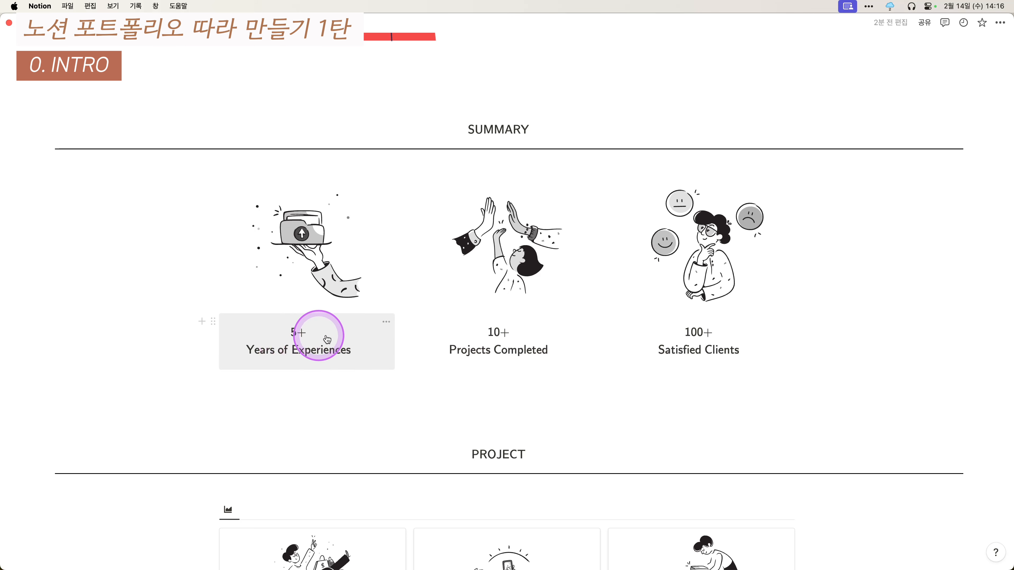
{"action": "scroll", "coordinate": [701, 338], "scroll_direction": "down", "scroll_amount": 1}
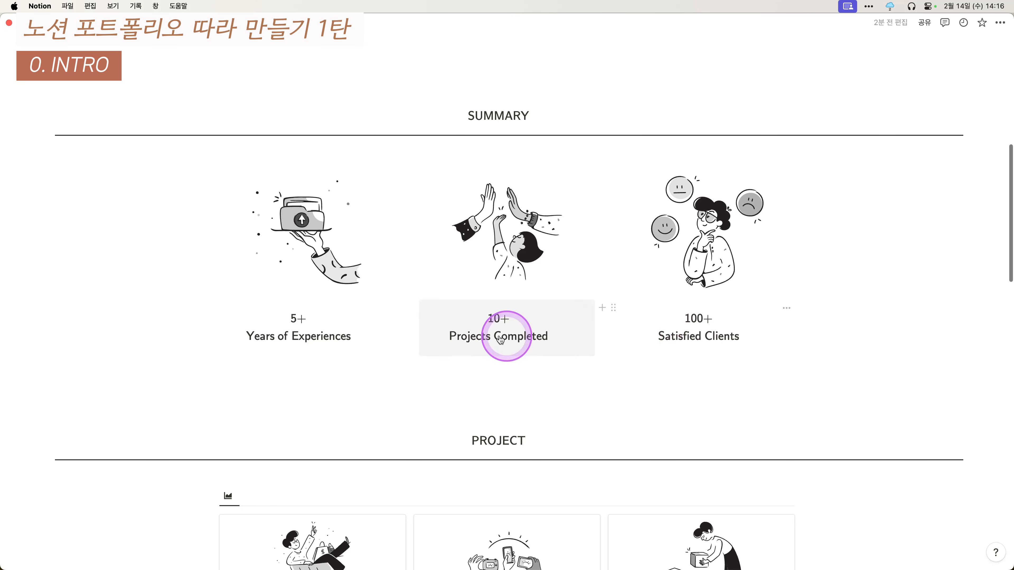
{"action": "scroll", "coordinate": [525, 221], "scroll_direction": "up", "scroll_amount": 1}
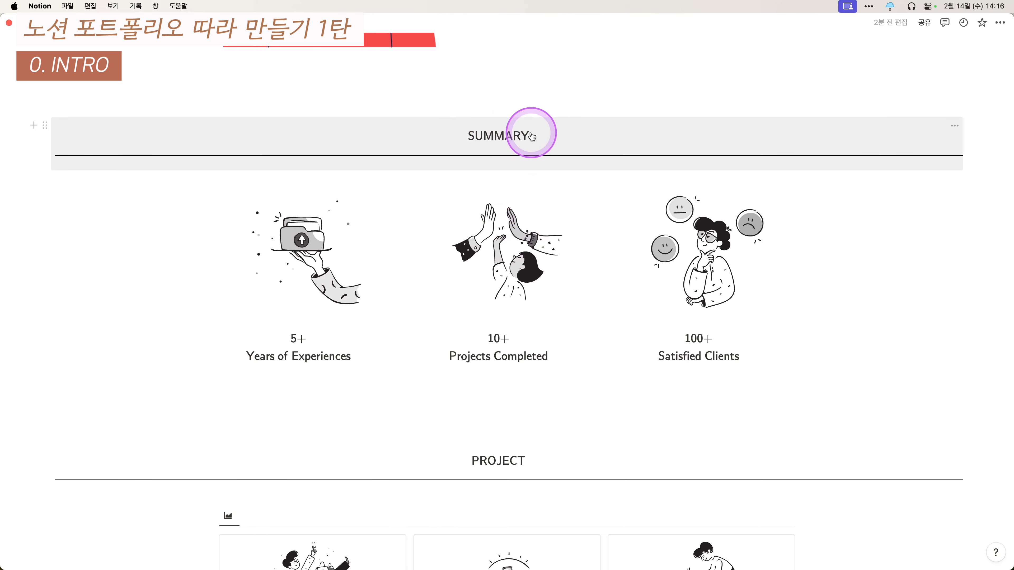
{"action": "scroll", "coordinate": [536, 163], "scroll_direction": "down", "scroll_amount": 3}
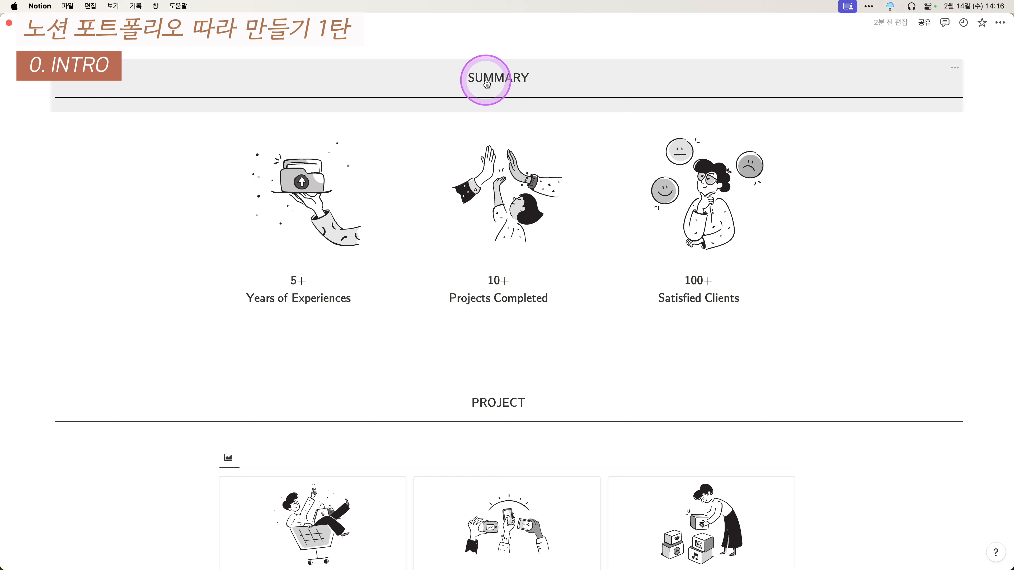
{"action": "scroll", "coordinate": [536, 257], "scroll_direction": "down", "scroll_amount": 7}
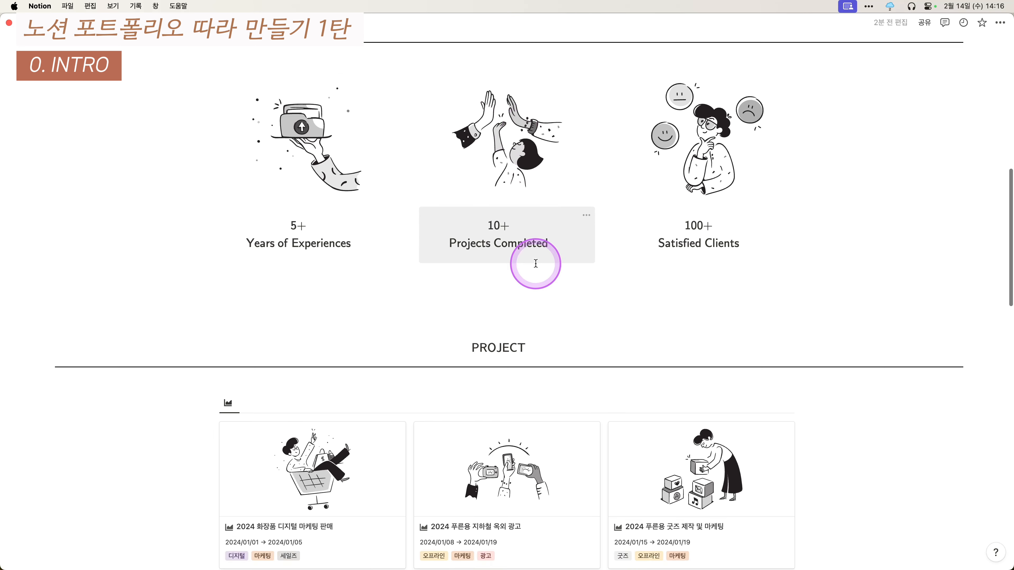
{"action": "scroll", "coordinate": [514, 293], "scroll_direction": "down", "scroll_amount": 8}
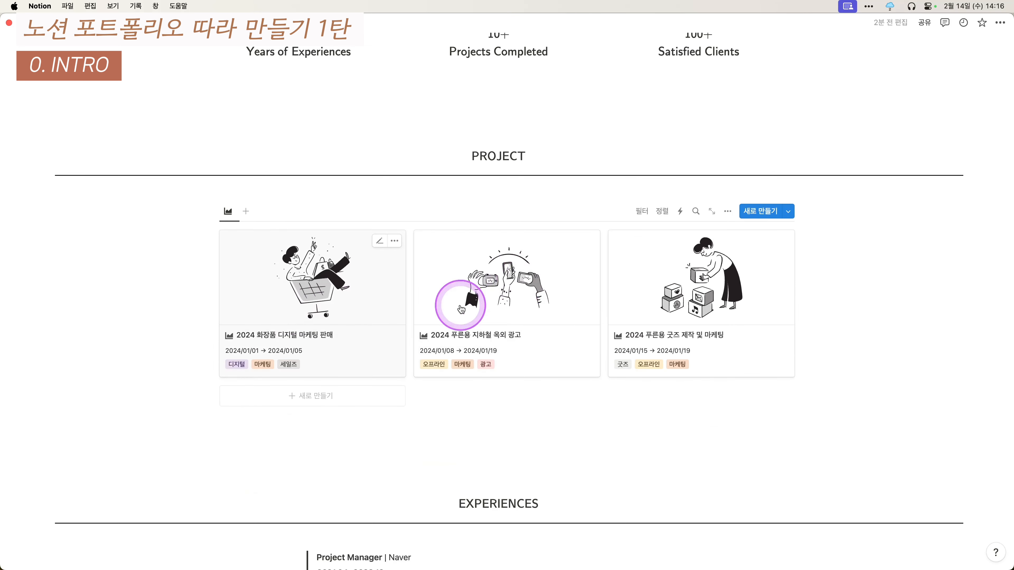
- Preview the first project's page, close it, and scroll down the welcome page
{"action": "left_click", "coordinate": [350, 299]}
{"action": "scroll", "coordinate": [567, 277], "scroll_direction": "down", "scroll_amount": 10}
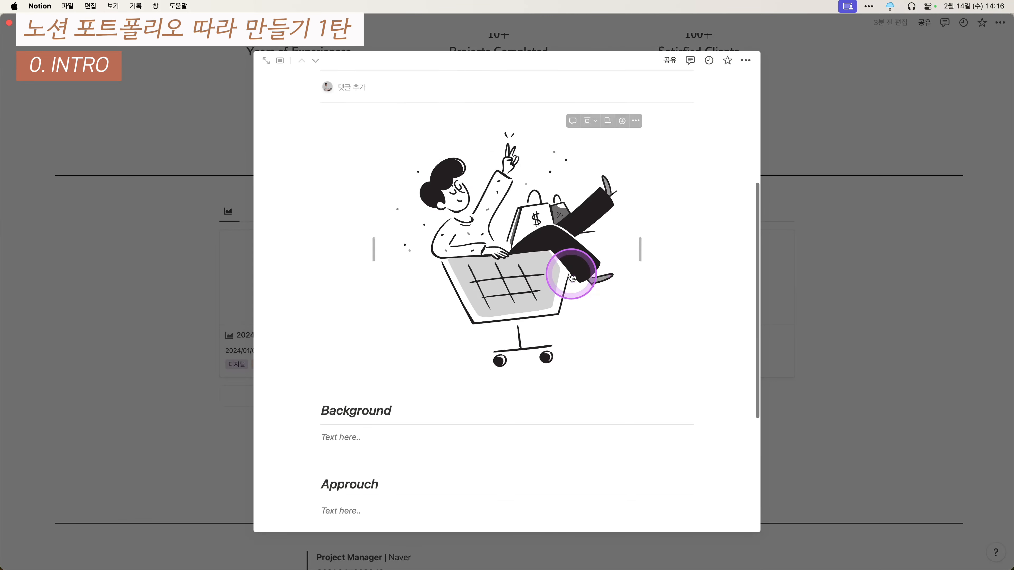
{"action": "scroll", "coordinate": [420, 215], "scroll_direction": "down", "scroll_amount": 3}
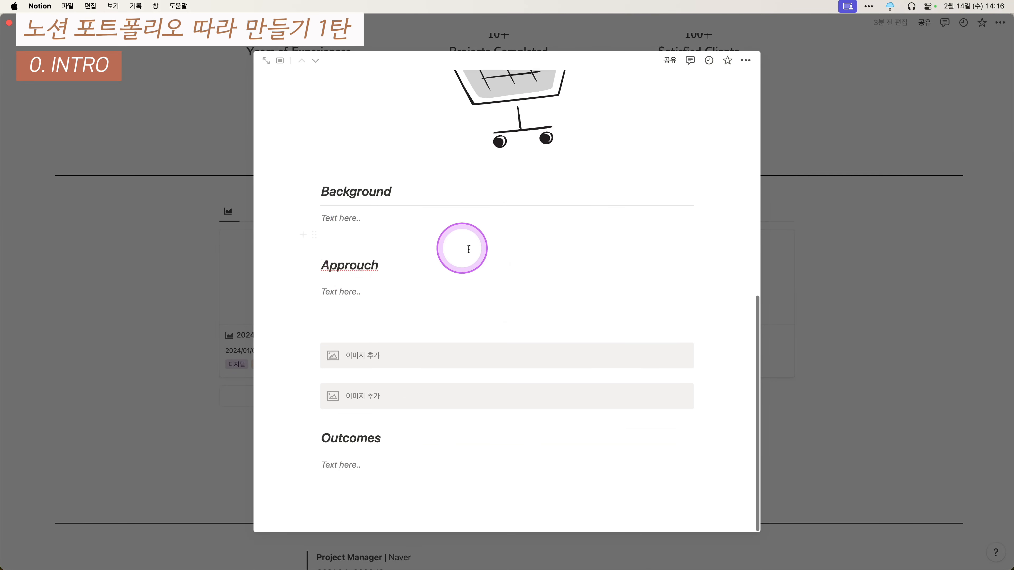
{"action": "left_click", "coordinate": [248, 436]}
{"action": "scroll", "coordinate": [482, 321], "scroll_direction": "down", "scroll_amount": 15}
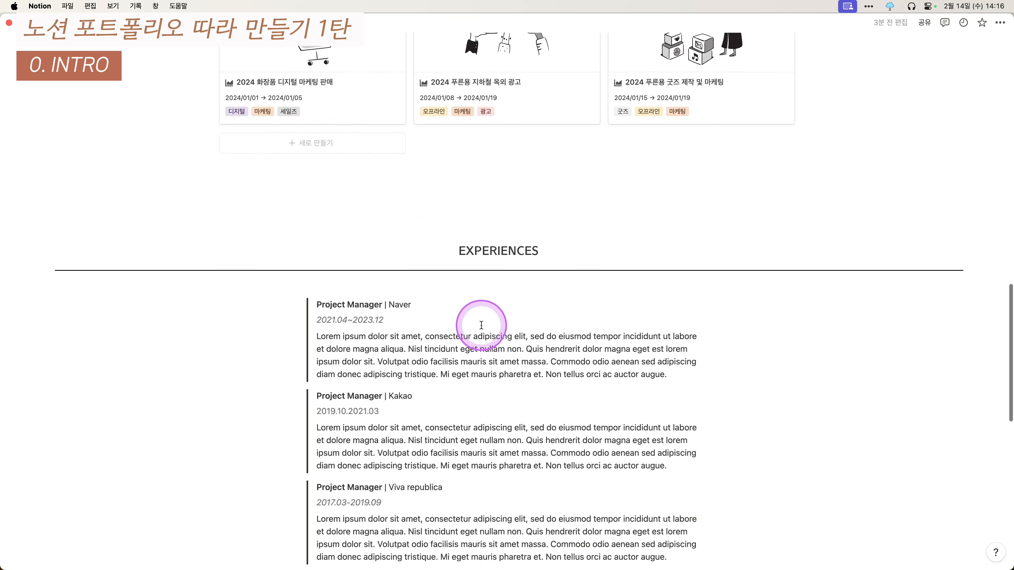
{"action": "scroll", "coordinate": [520, 102], "scroll_direction": "down", "scroll_amount": 10}
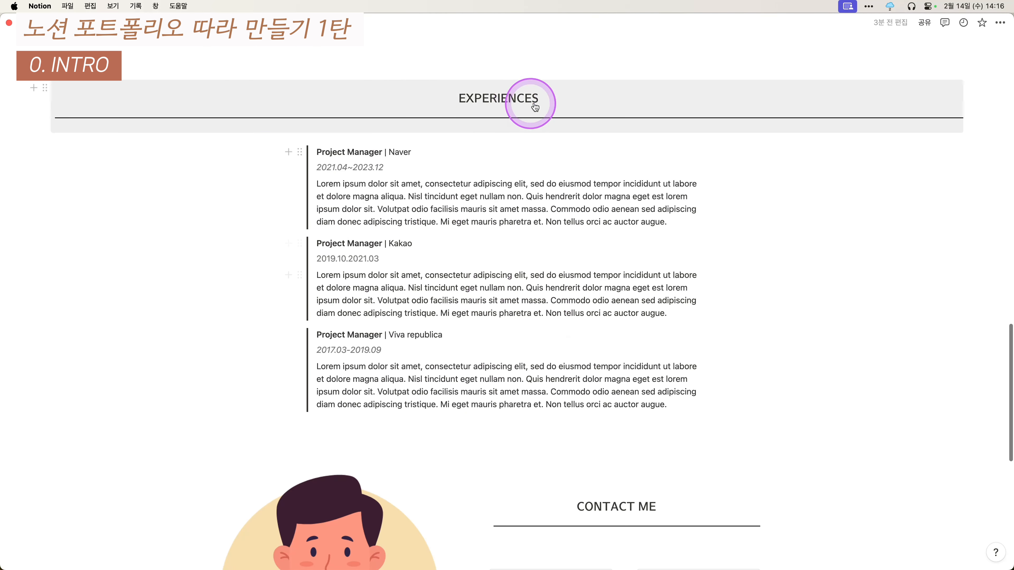
{"action": "scroll", "coordinate": [497, 162], "scroll_direction": "down", "scroll_amount": 6}
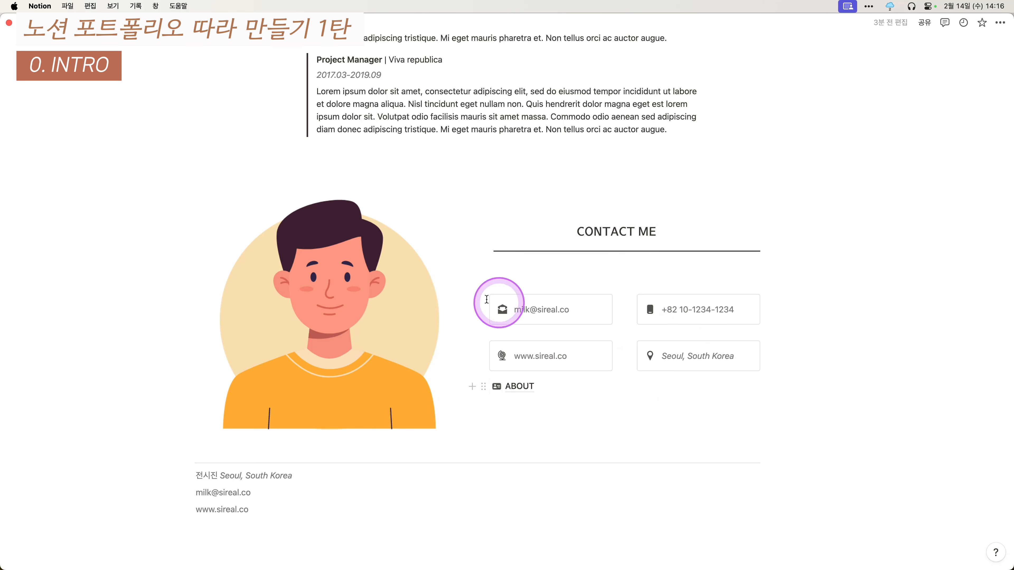
- Open the ABOUT page and scroll through its EDUCATION to AWARDS sections
{"action": "left_click", "coordinate": [520, 388]}
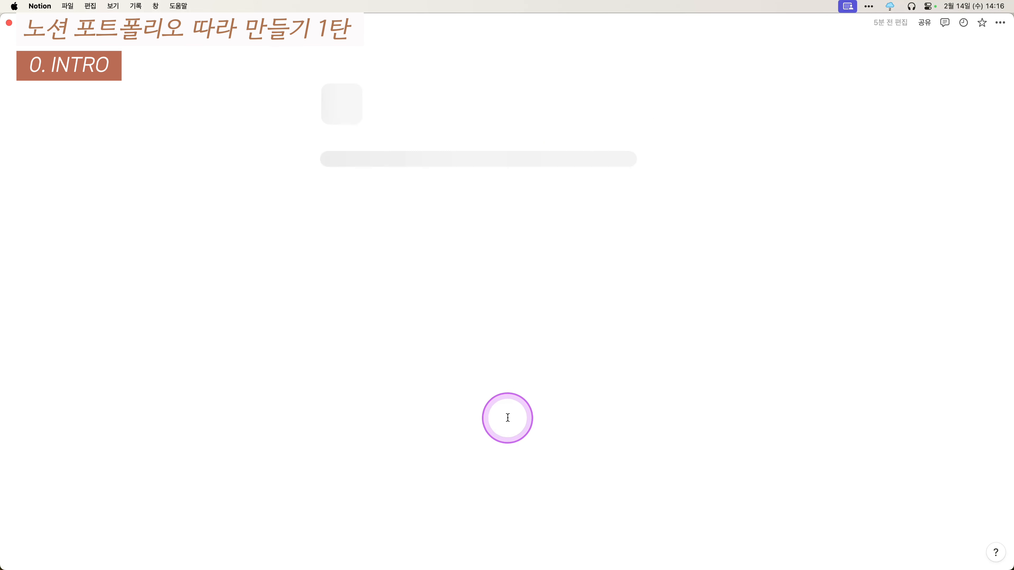
{"action": "scroll", "coordinate": [603, 355], "scroll_direction": "down", "scroll_amount": 5}
{"action": "scroll", "coordinate": [607, 206], "scroll_direction": "down", "scroll_amount": 15}
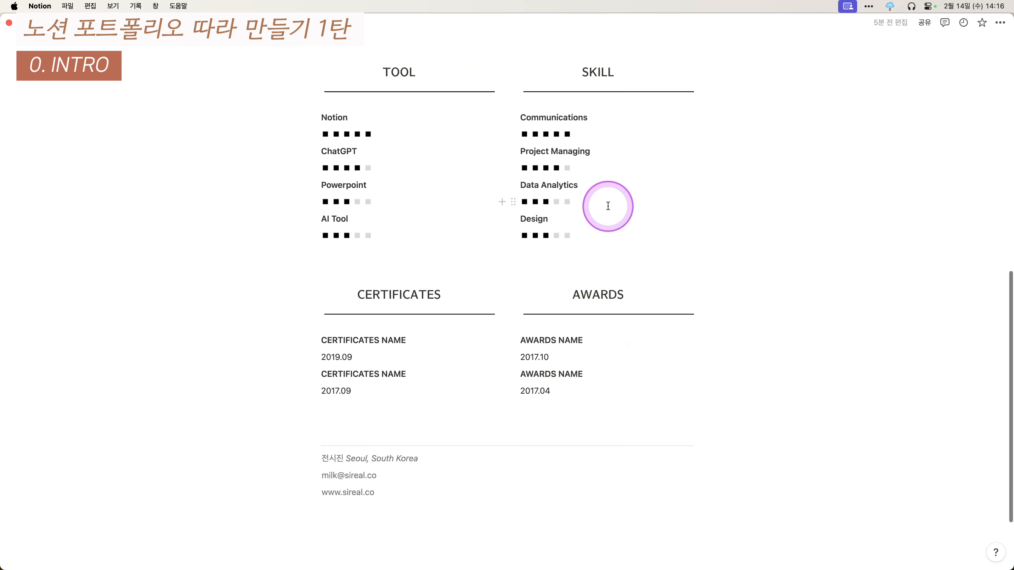
{"action": "scroll", "coordinate": [625, 311], "scroll_direction": "up", "scroll_amount": 13}
{"action": "scroll", "coordinate": [624, 311], "scroll_direction": "up", "scroll_amount": 1}
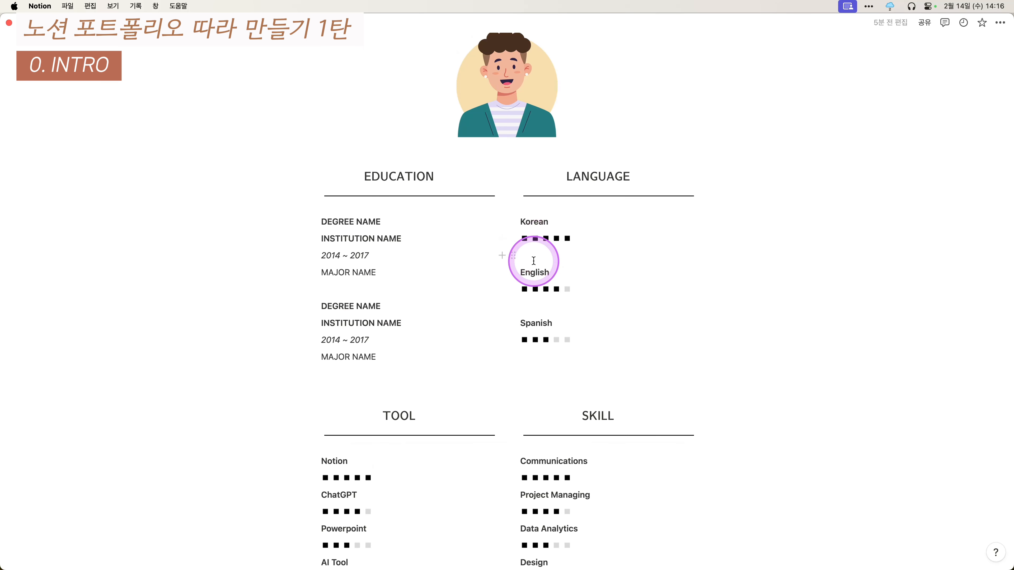
{"action": "left_click", "coordinate": [161, 33]}
{"action": "left_click", "coordinate": [418, 307]}
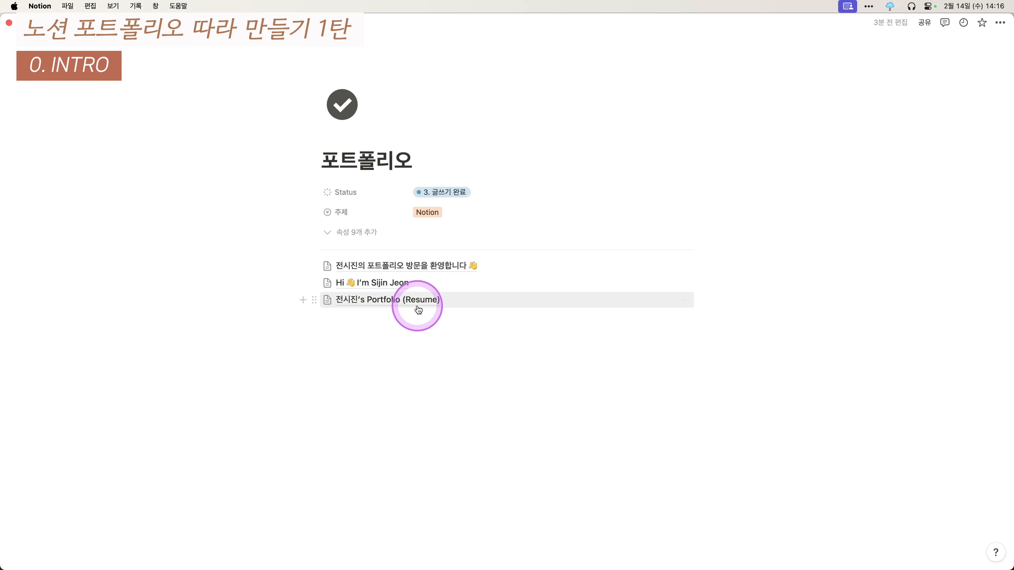
{"action": "left_click", "coordinate": [496, 391]}
{"action": "scroll", "coordinate": [667, 310], "scroll_direction": "down", "scroll_amount": 1}
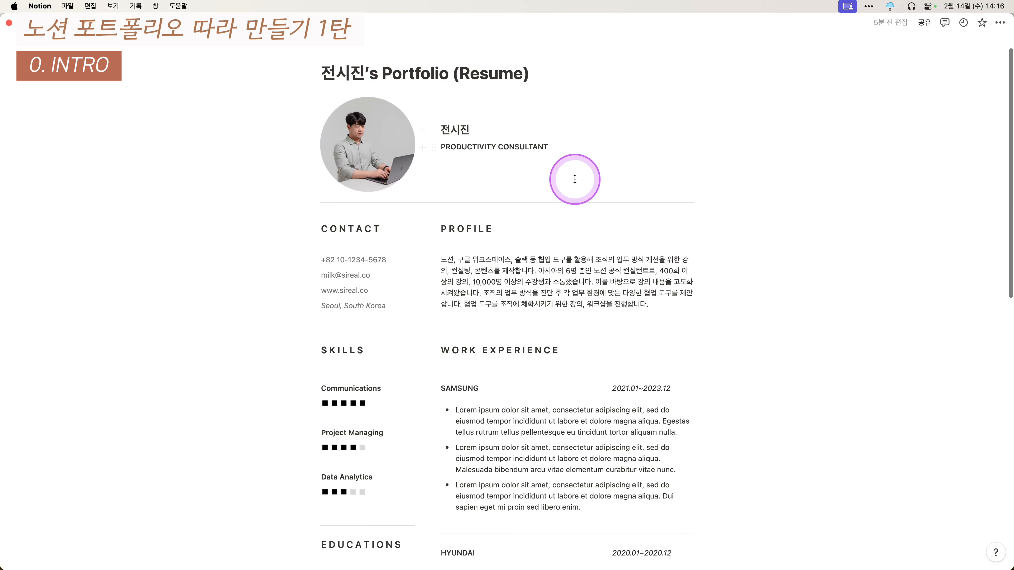
{"action": "scroll", "coordinate": [553, 202], "scroll_direction": "down", "scroll_amount": 5}
{"action": "scroll", "coordinate": [360, 171], "scroll_direction": "up", "scroll_amount": 3}
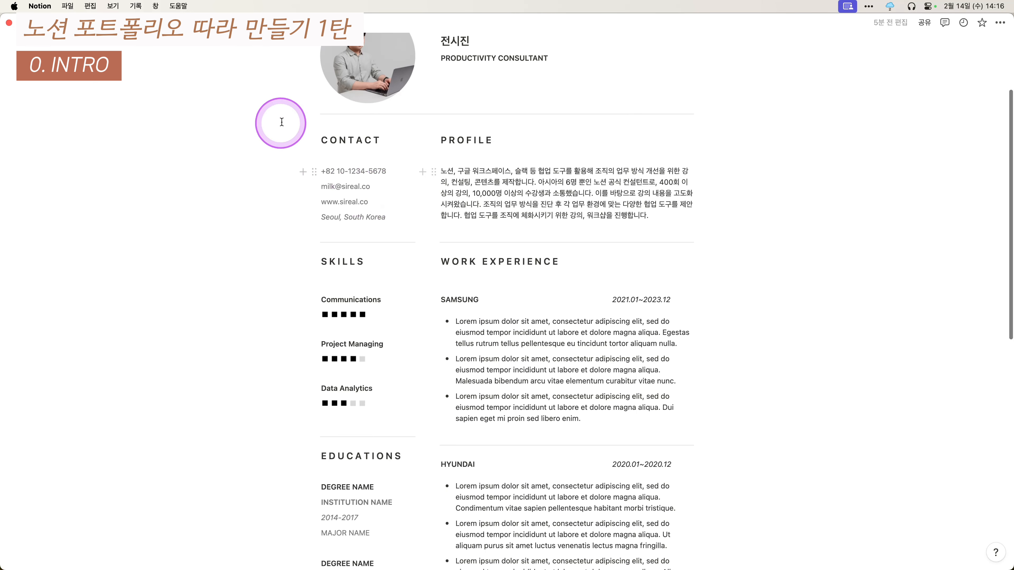
{"action": "scroll", "coordinate": [551, 144], "scroll_direction": "down", "scroll_amount": 3}
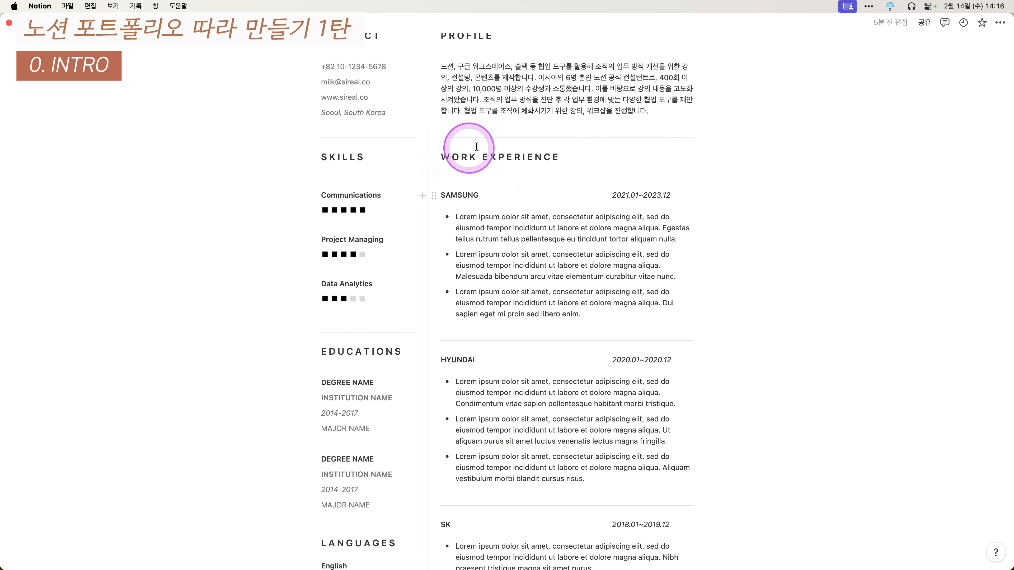
{"action": "scroll", "coordinate": [546, 214], "scroll_direction": "down", "scroll_amount": 10}
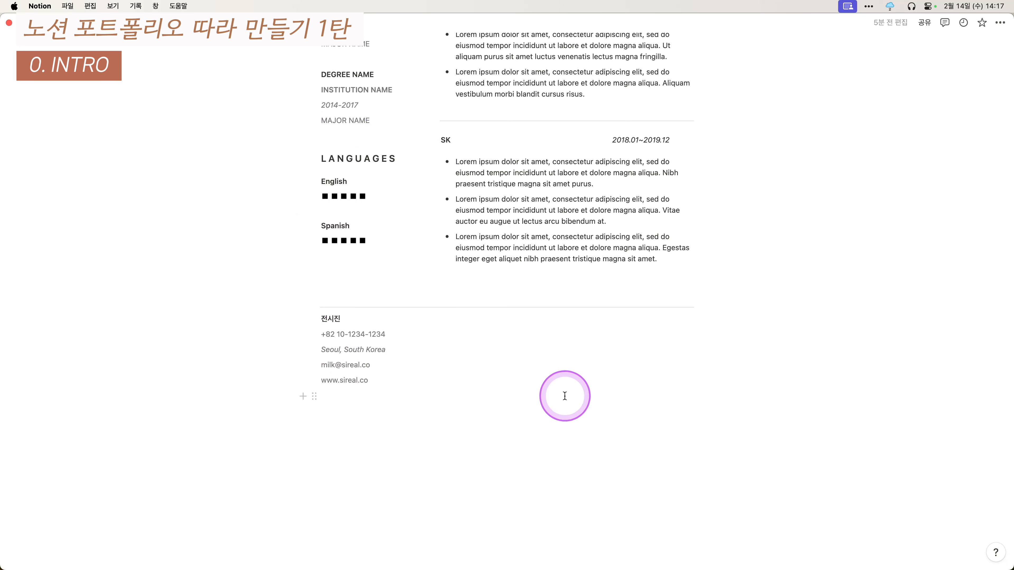
{"action": "scroll", "coordinate": [500, 272], "scroll_direction": "up", "scroll_amount": 3}
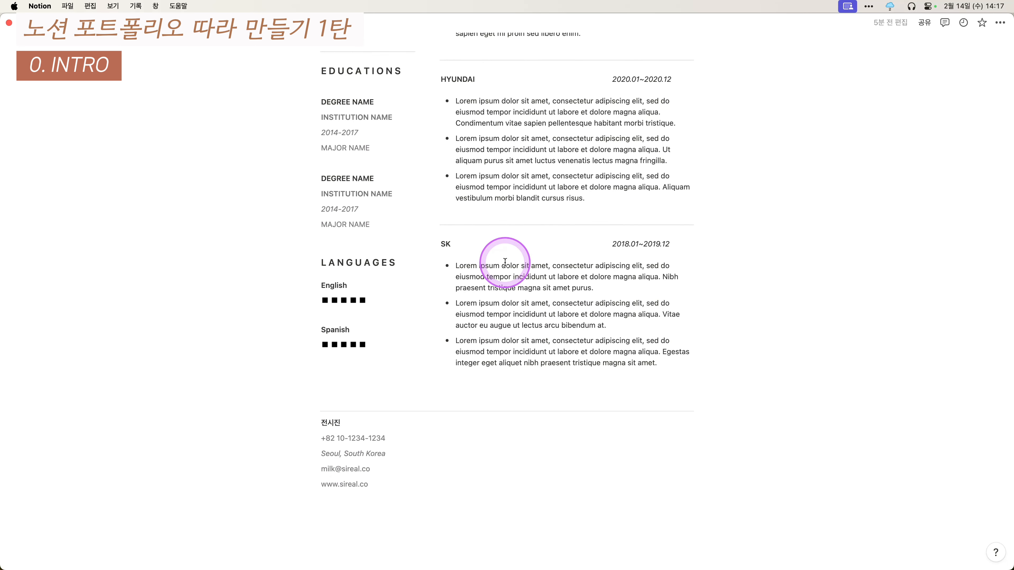
{"action": "scroll", "coordinate": [505, 261], "scroll_direction": "up", "scroll_amount": 10}
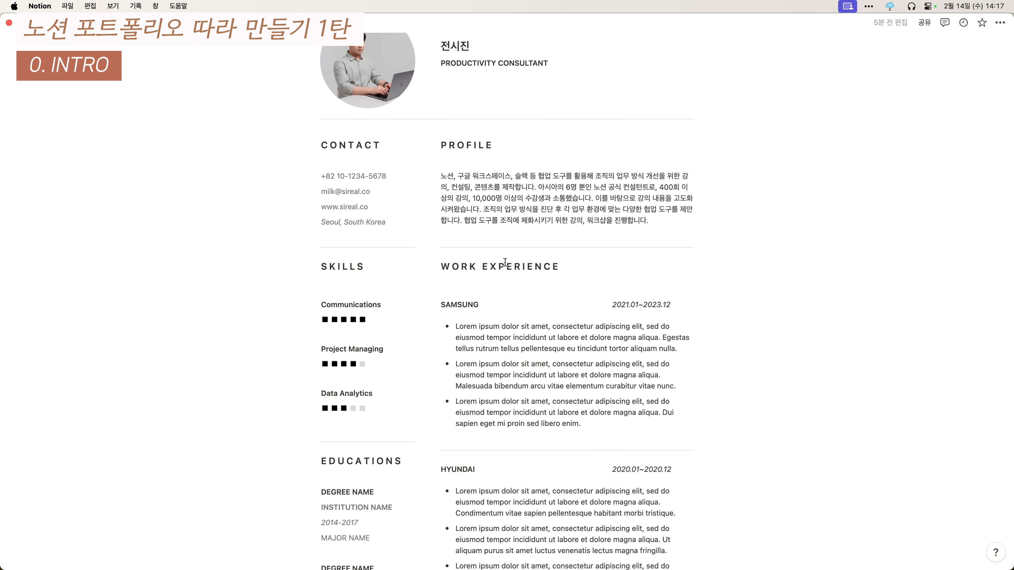
{"action": "scroll", "coordinate": [580, 291], "scroll_direction": "up", "scroll_amount": 3}
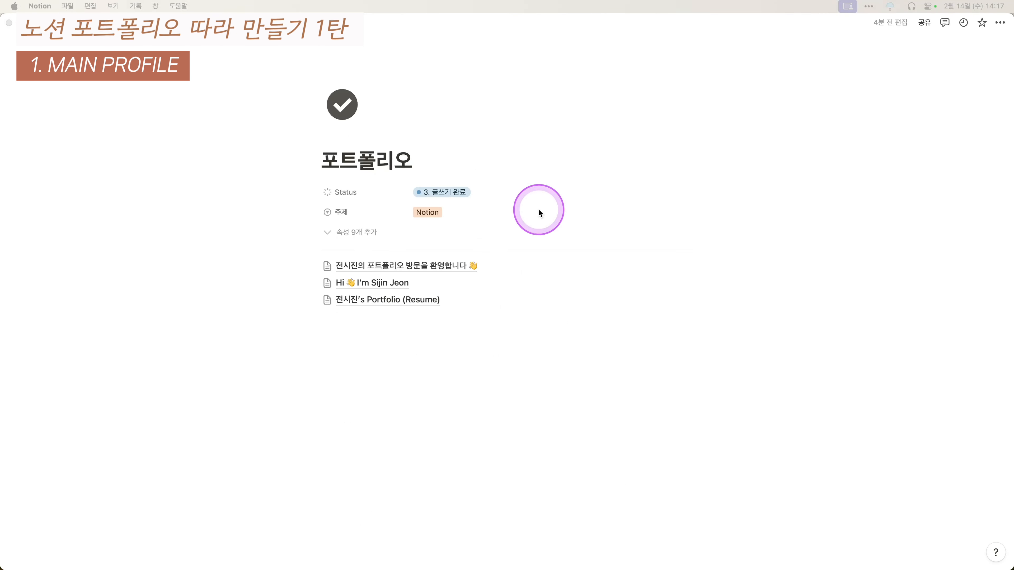
- Create an untitled 제목 없음 subpage below the first link on 포트폴리오 and open it
{"action": "left_click", "coordinate": [427, 263]}
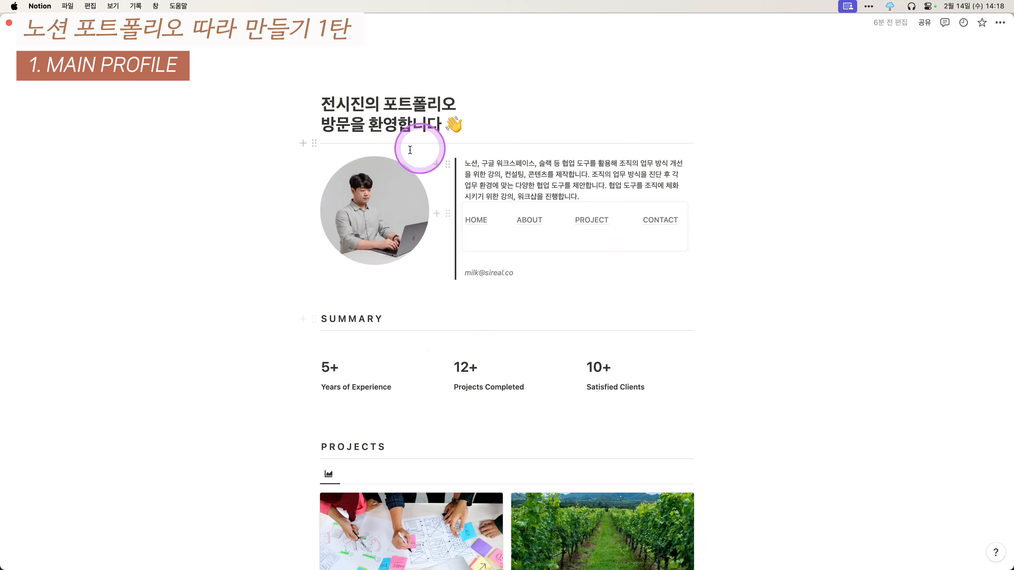
{"action": "left_click", "coordinate": [210, 23]}
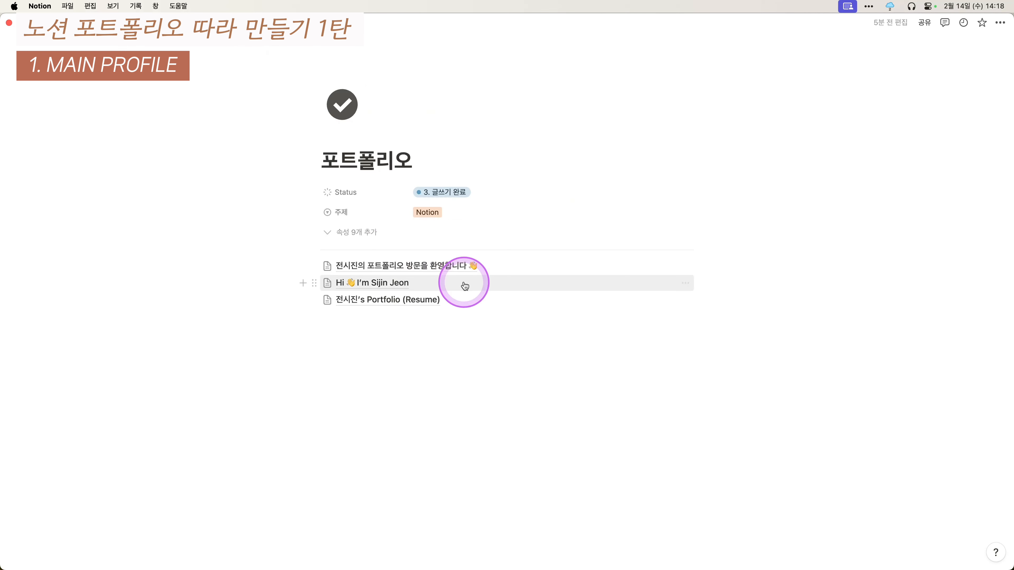
{"action": "left_click", "coordinate": [304, 266]}
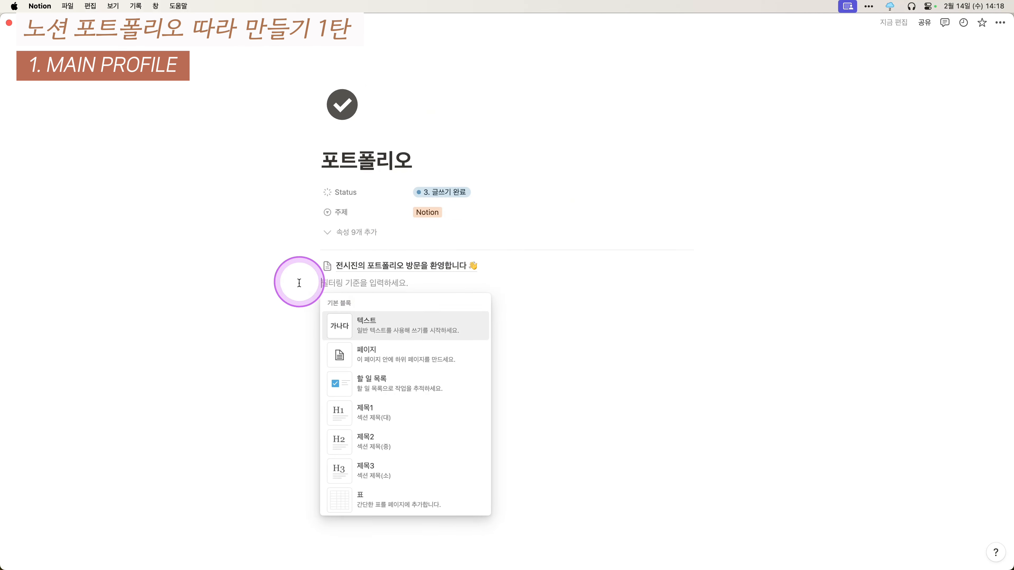
{"action": "left_click", "coordinate": [353, 284]}
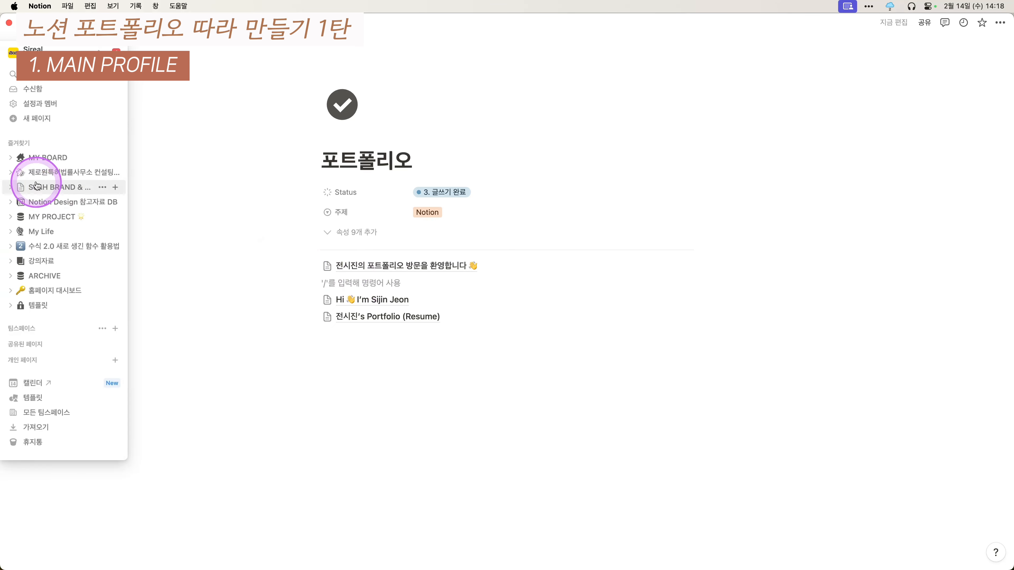
{"action": "mouse_move", "coordinate": [28, 108]}
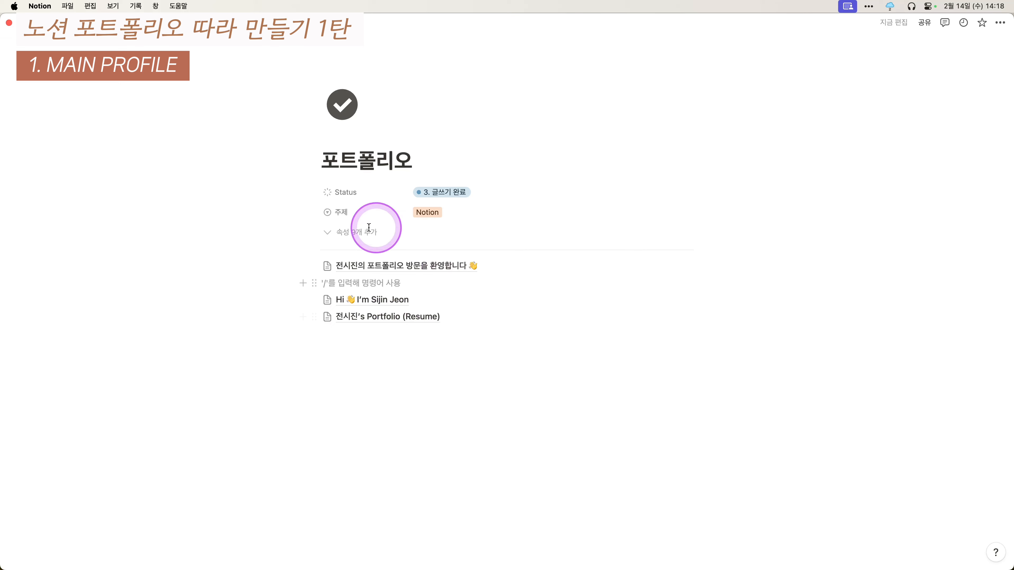
{"action": "left_click", "coordinate": [360, 283]}
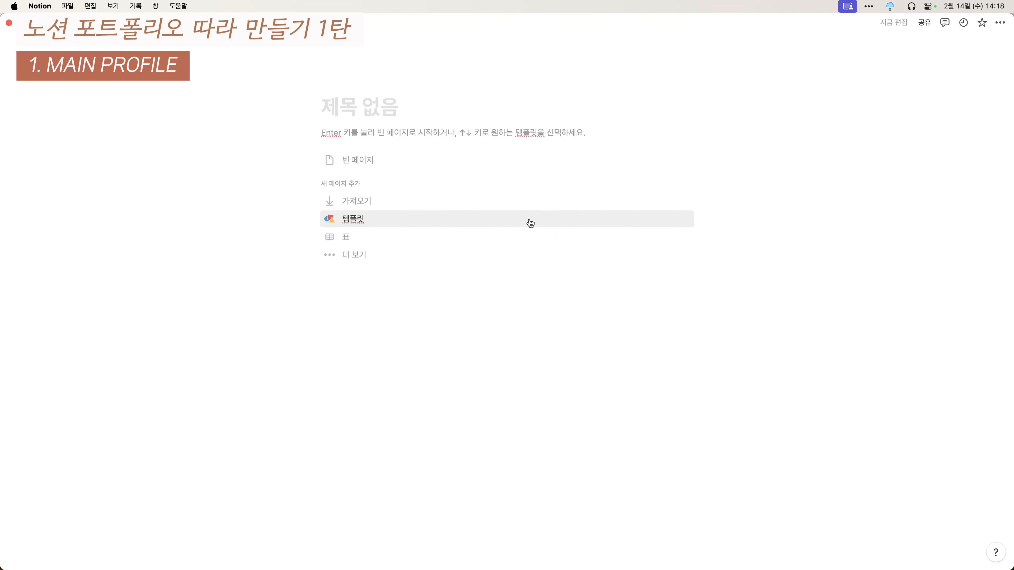
- Zoom in, start with 빈 페이지, and paste the copied welcome heading, photo, intro and nav links
{"action": "key", "text": "super+equal"}
{"action": "key", "text": "super+equal"}
{"action": "key", "text": "super+equal"}
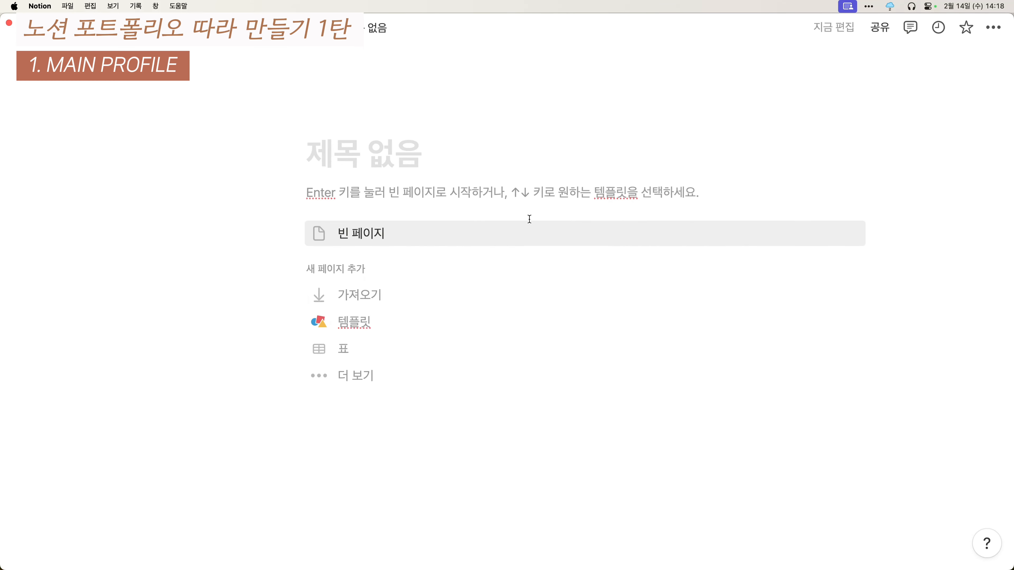
{"action": "left_click", "coordinate": [530, 219]}
{"action": "left_click", "coordinate": [529, 219]}
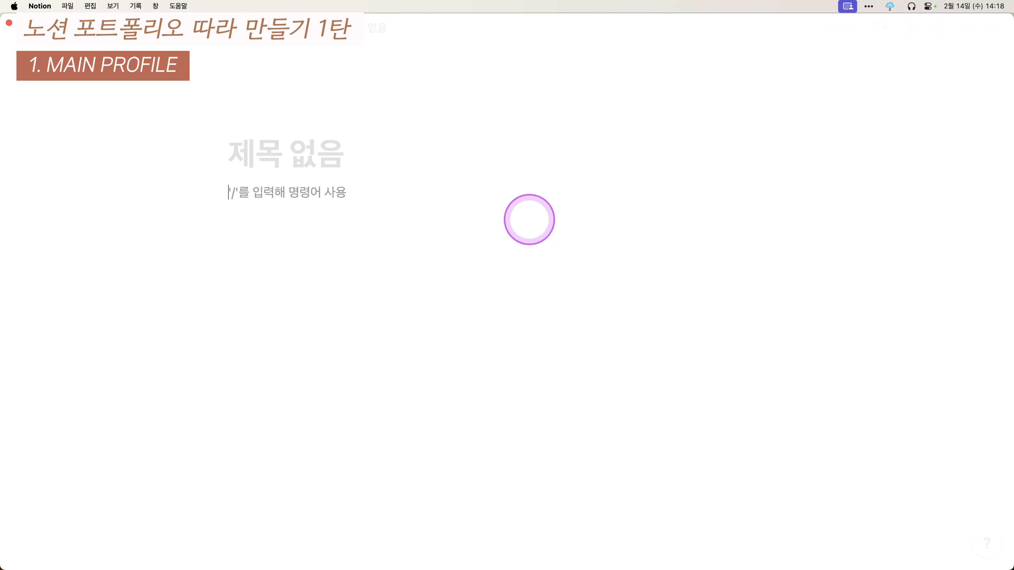
{"action": "type", "text": "Ctrl +, -, 0"}
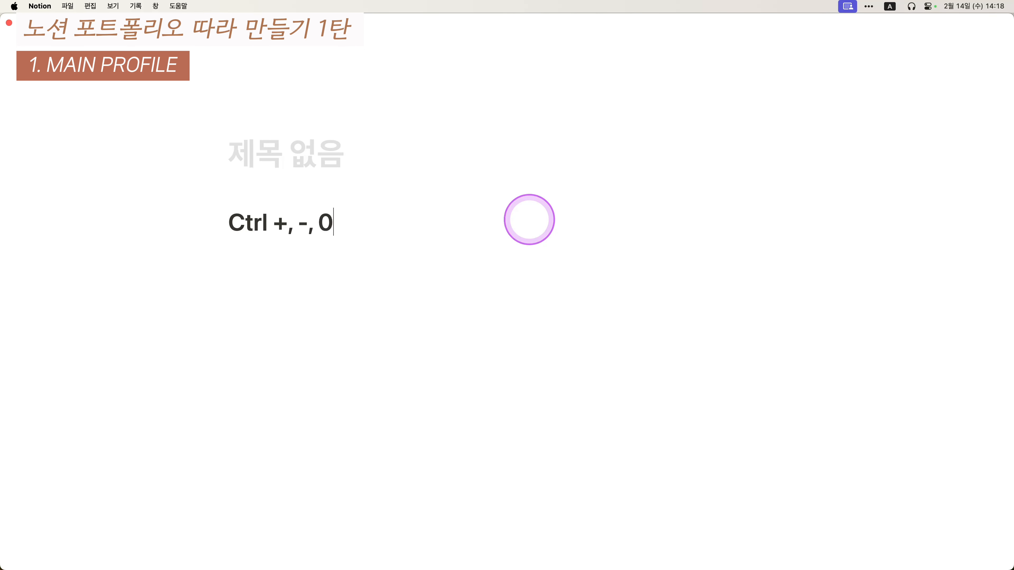
{"action": "type", "text": "ghkre확대 / 축소 ;"}
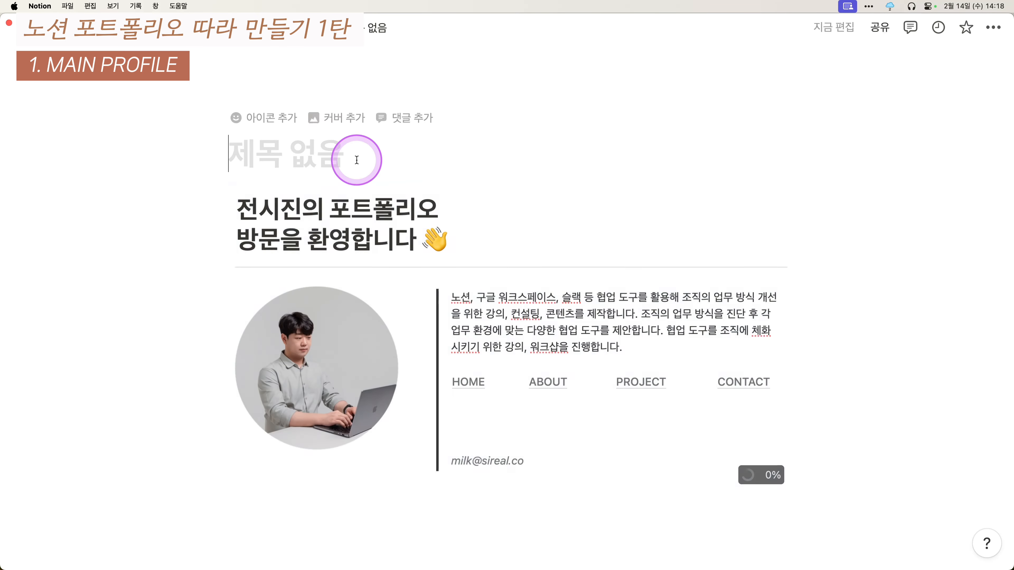
{"action": "key", "text": "Return"}
{"action": "key", "text": "Return"}
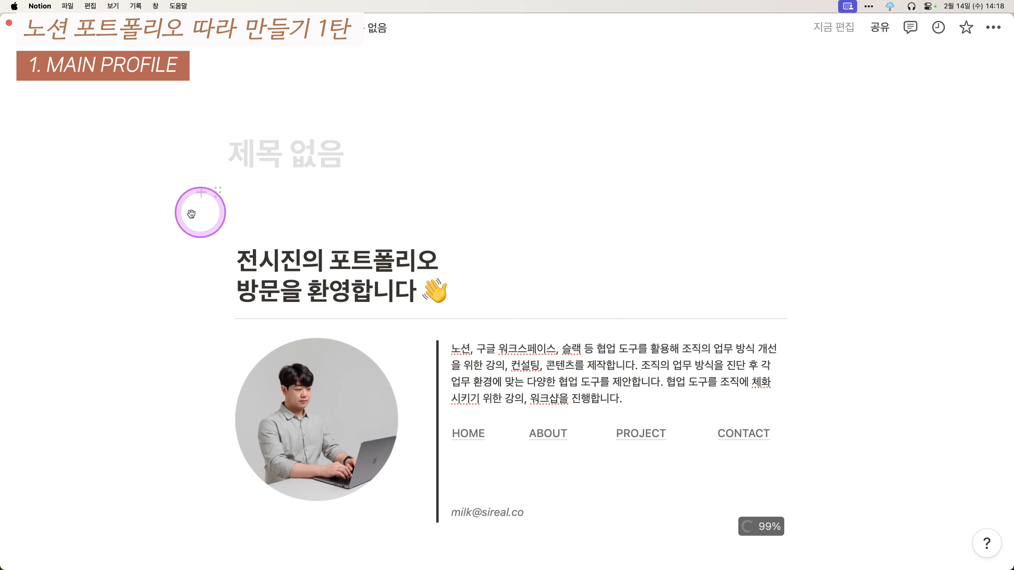
- Title the page with the owner's name plus '의 포트폴리오 방문을 환영합니다' and a 👋 emoji
{"action": "key", "text": "super+z"}
{"action": "key", "text": "super+shift+z"}
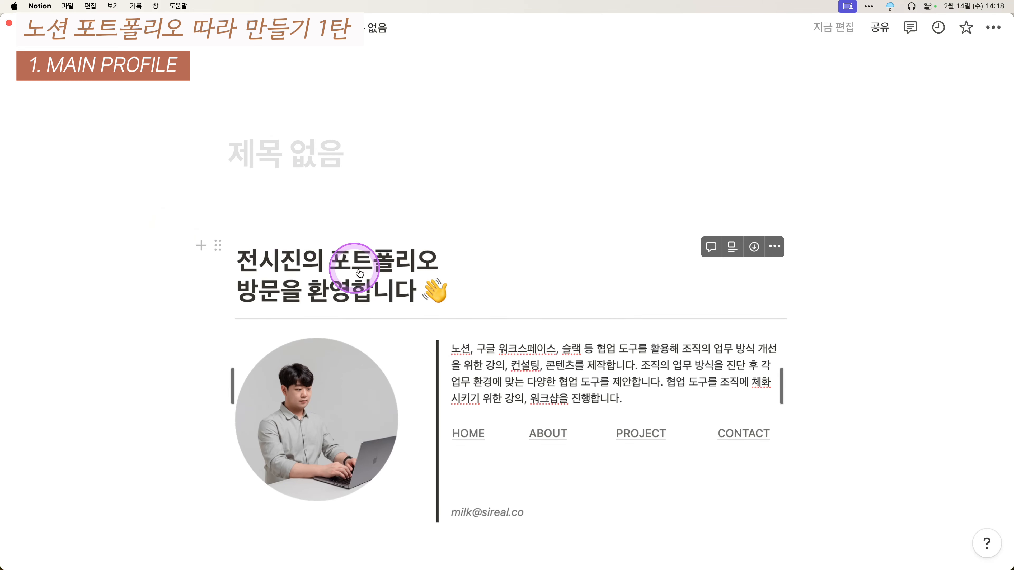
{"action": "type", "text": "존"}
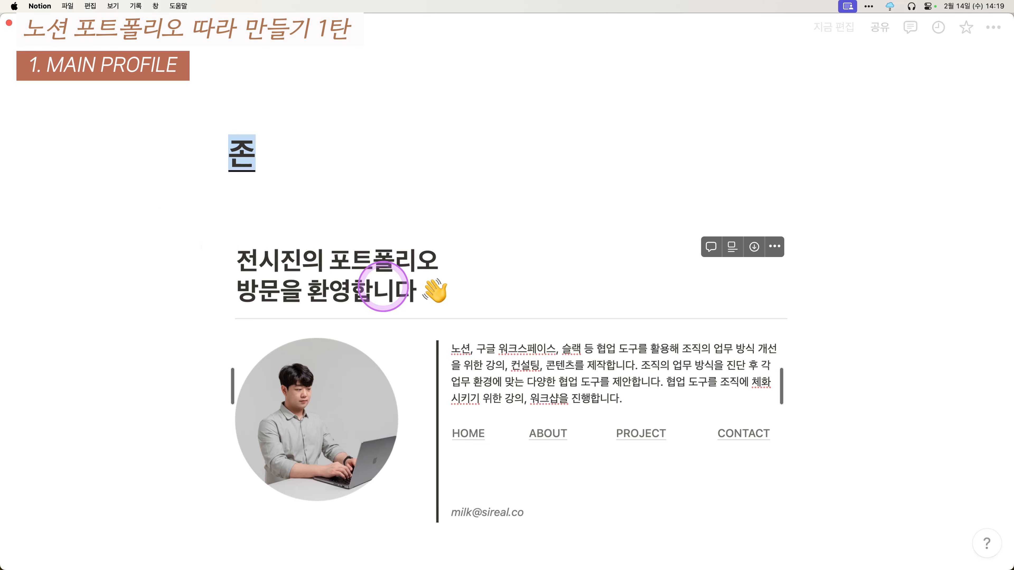
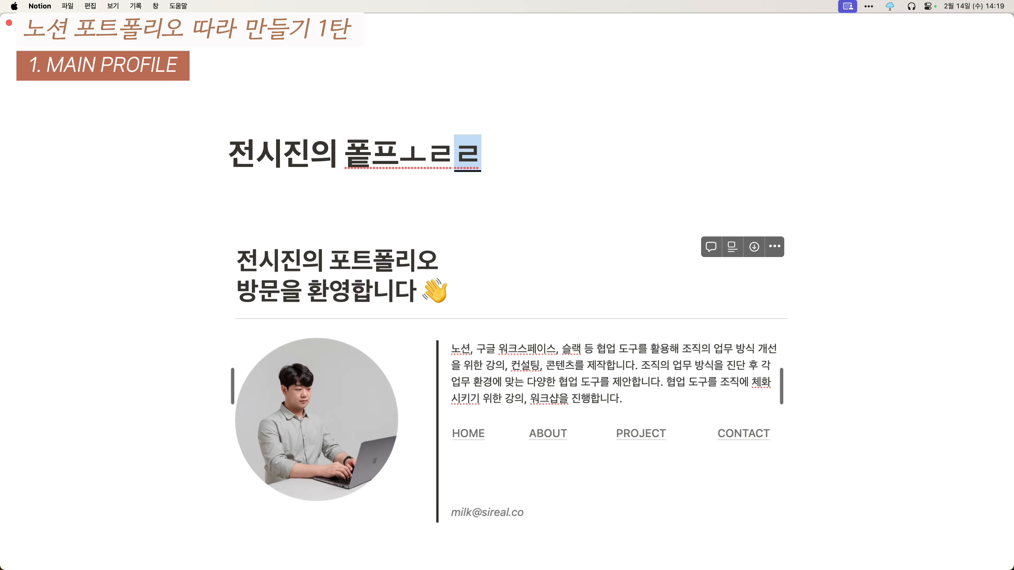
{"action": "type", "text": "포트폴리오 방문으"}
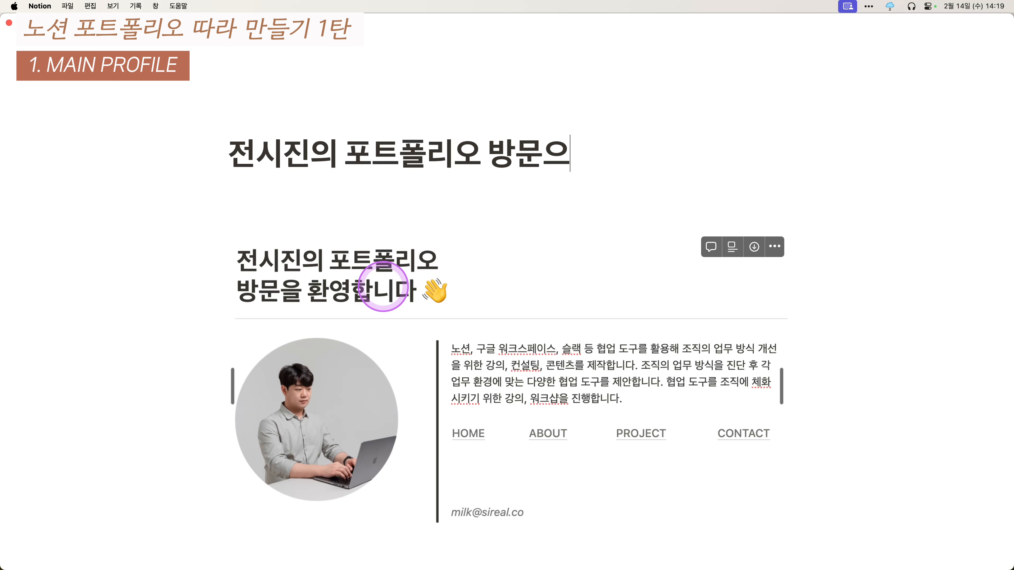
{"action": "type", "text": " ㄹ환ㄹ 환영ㅂ ㅎ"}
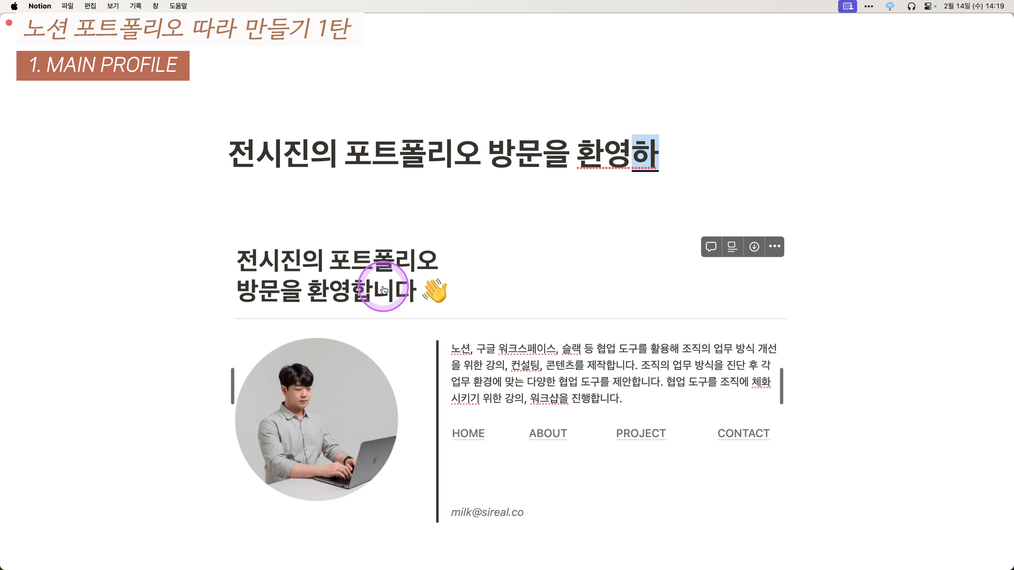
{"action": "type", "text": "ㅂ니다."}
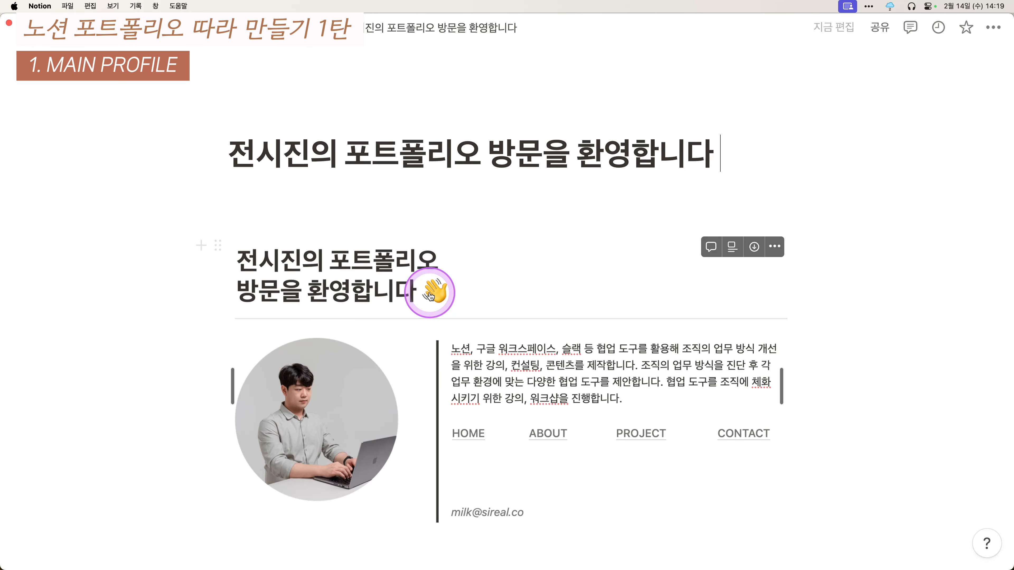
{"action": "type", "text": " :손"}
{"action": "key", "text": "BackSpace"}
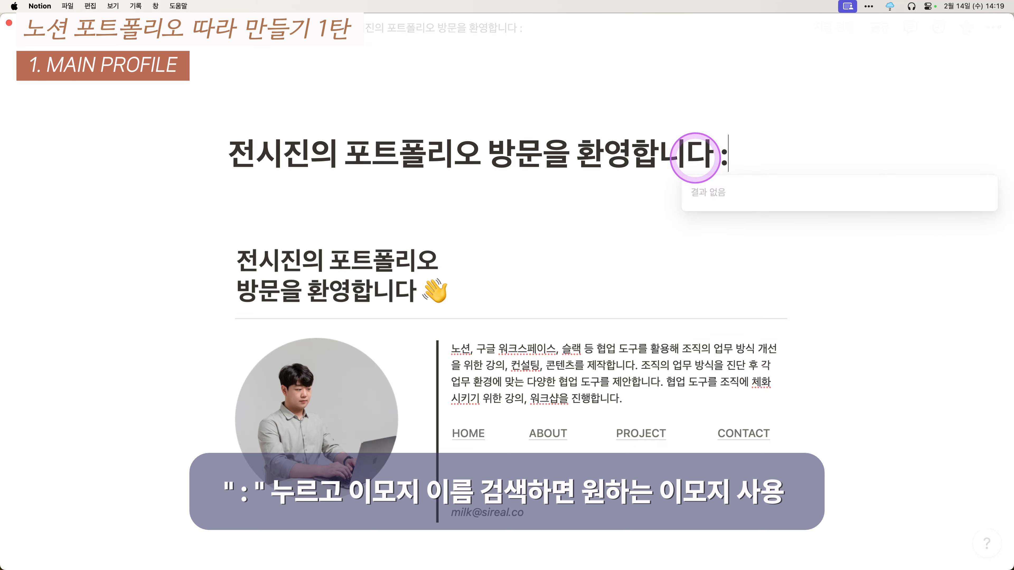
{"action": "key", "text": "BackSpace"}
{"action": "key", "text": "BackSpace"}
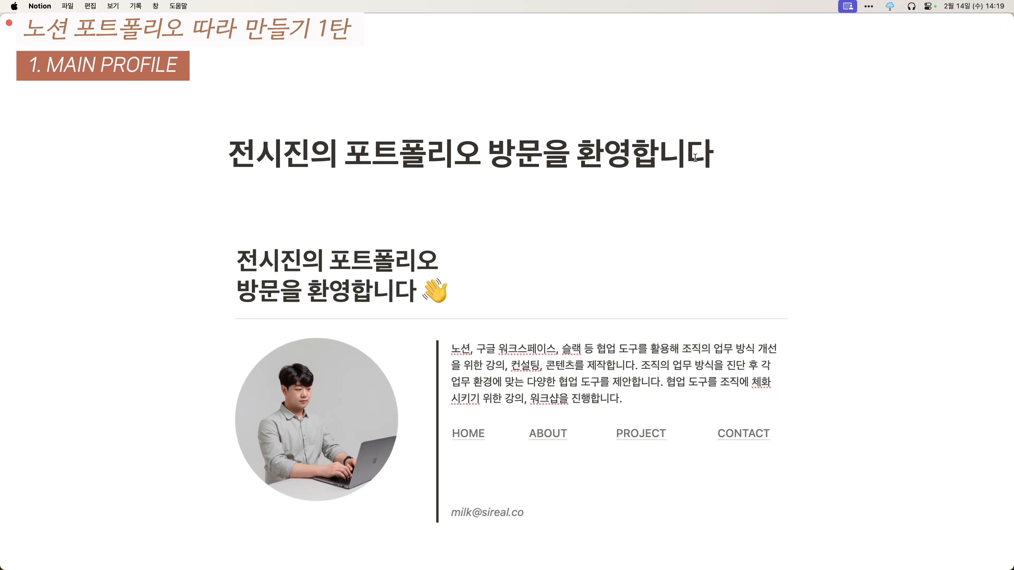
{"action": "type", "text": ":손"}
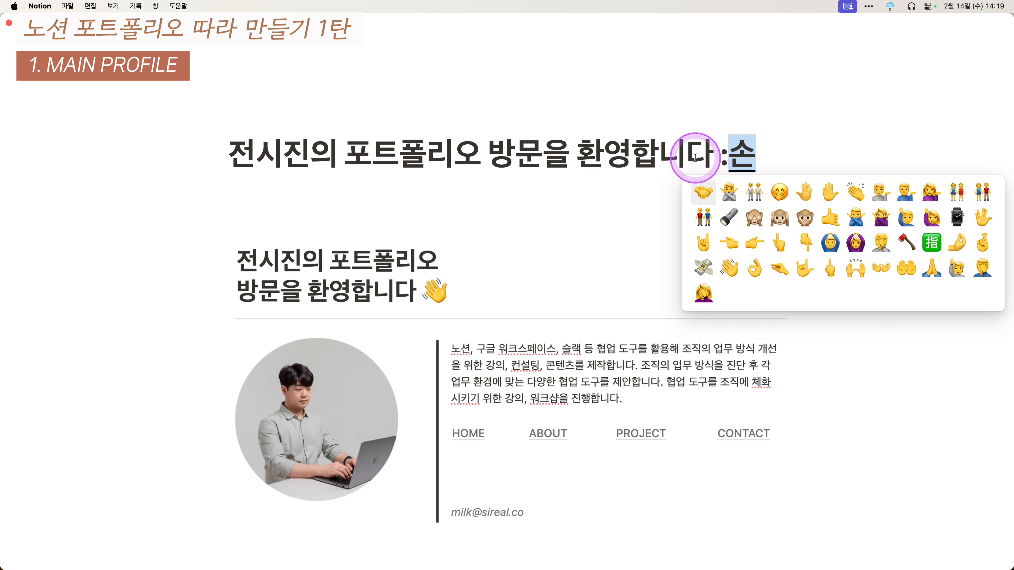
{"action": "left_click", "coordinate": [730, 266]}
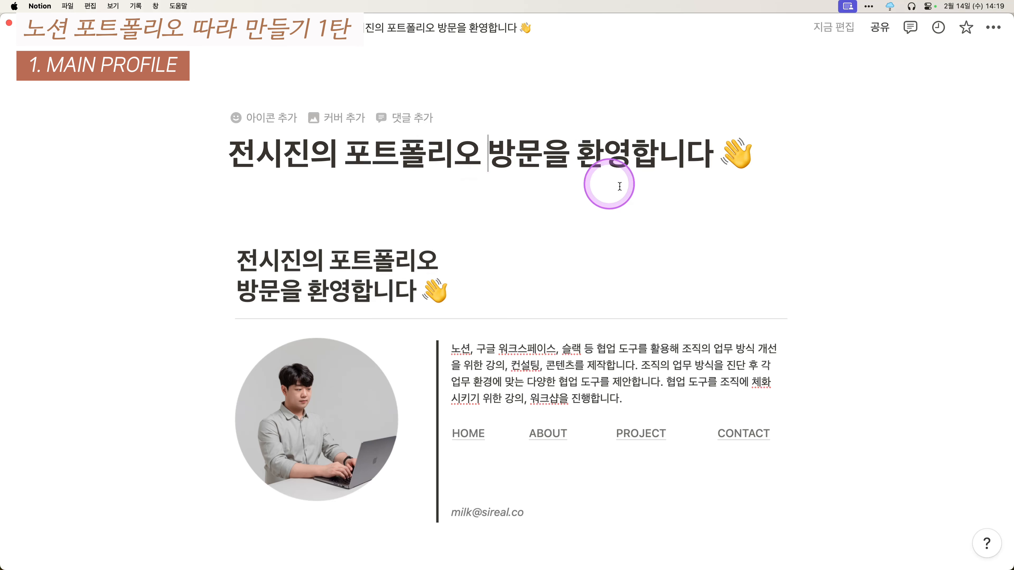
- Break the title after 포트폴리오 so '방문을 환영합니다 👋' sits on a second line
{"action": "key", "text": "Return"}
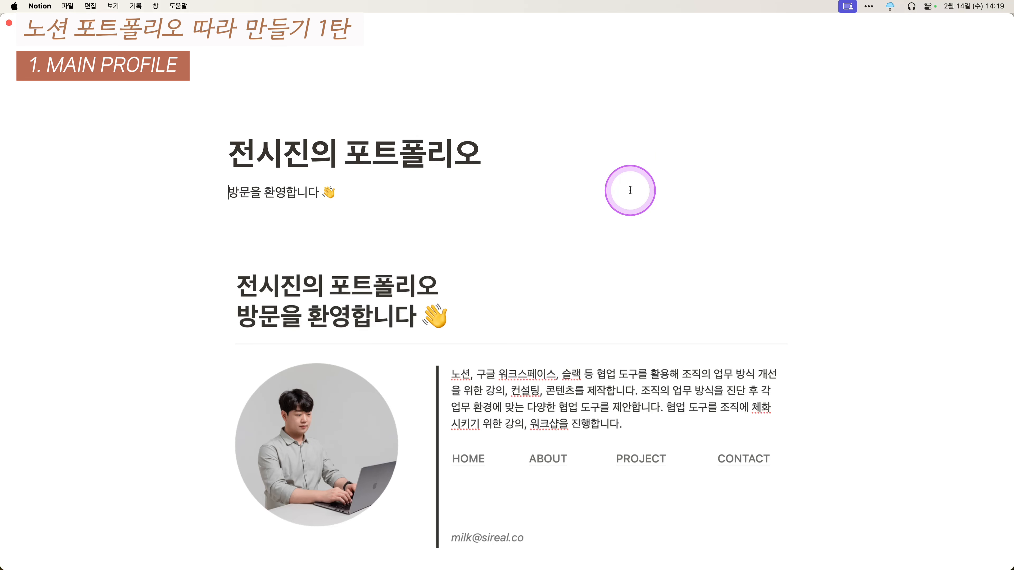
{"action": "key", "text": "BackSpace"}
{"action": "left_click", "coordinate": [630, 190]}
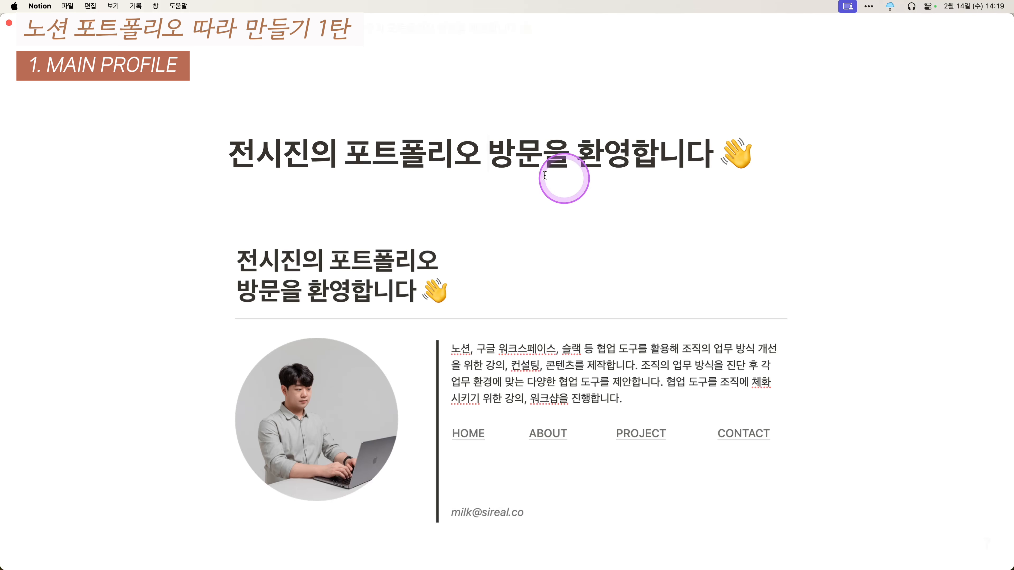
{"action": "left_click", "coordinate": [236, 158]}
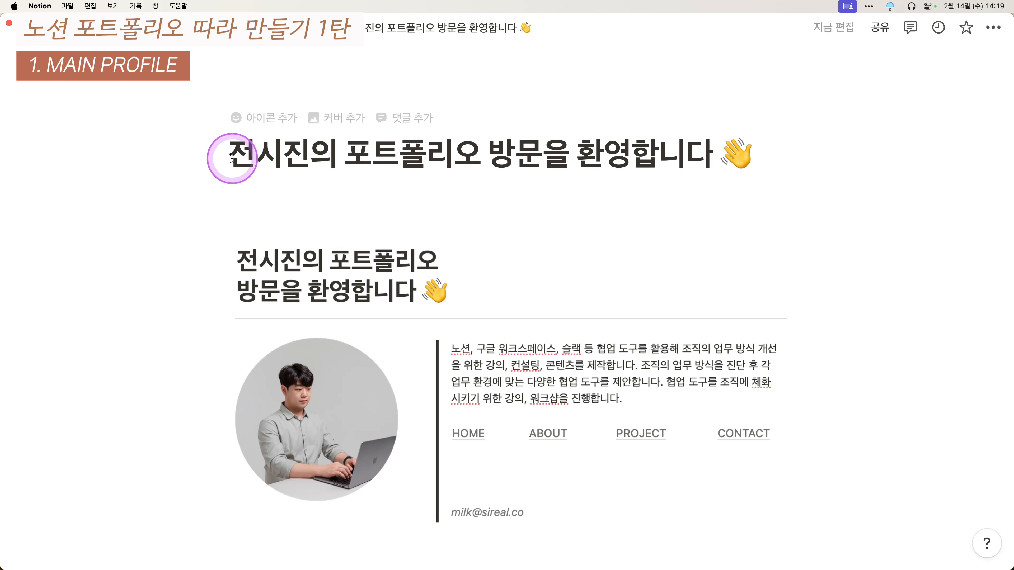
{"action": "key", "text": "Return"}
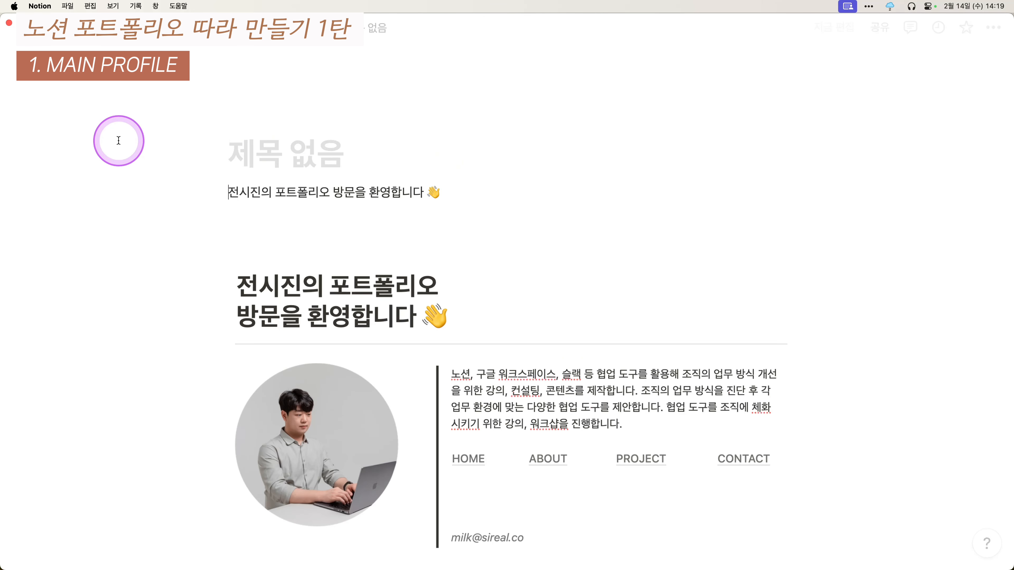
{"action": "left_click", "coordinate": [334, 192]}
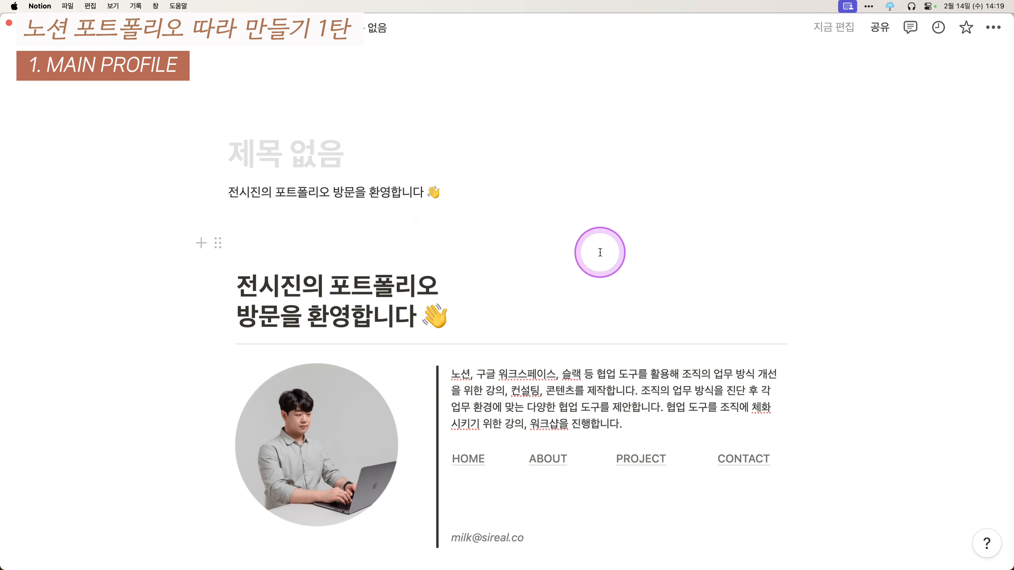
{"action": "key", "text": "shift+Return"}
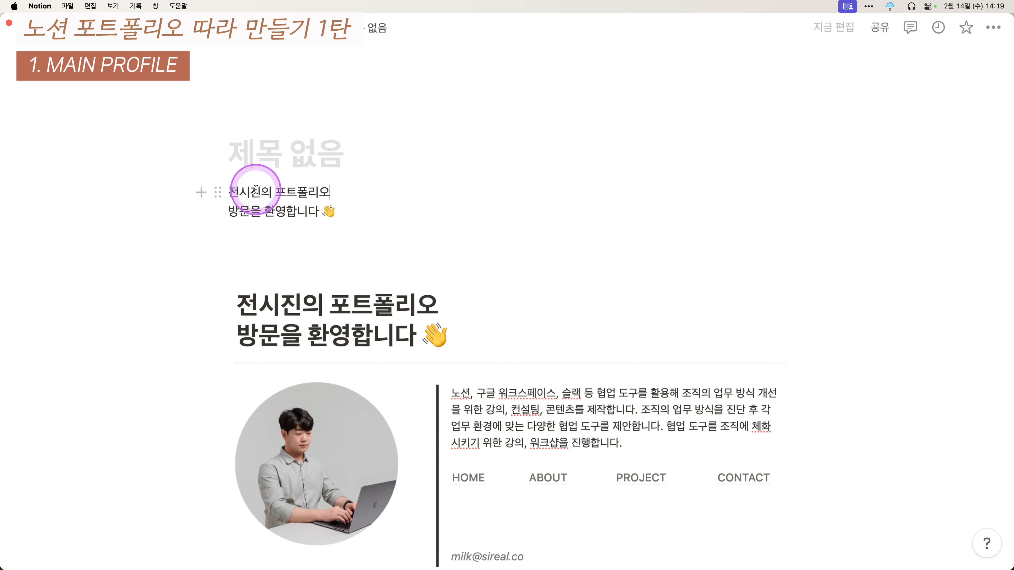
{"action": "left_click", "coordinate": [231, 194]}
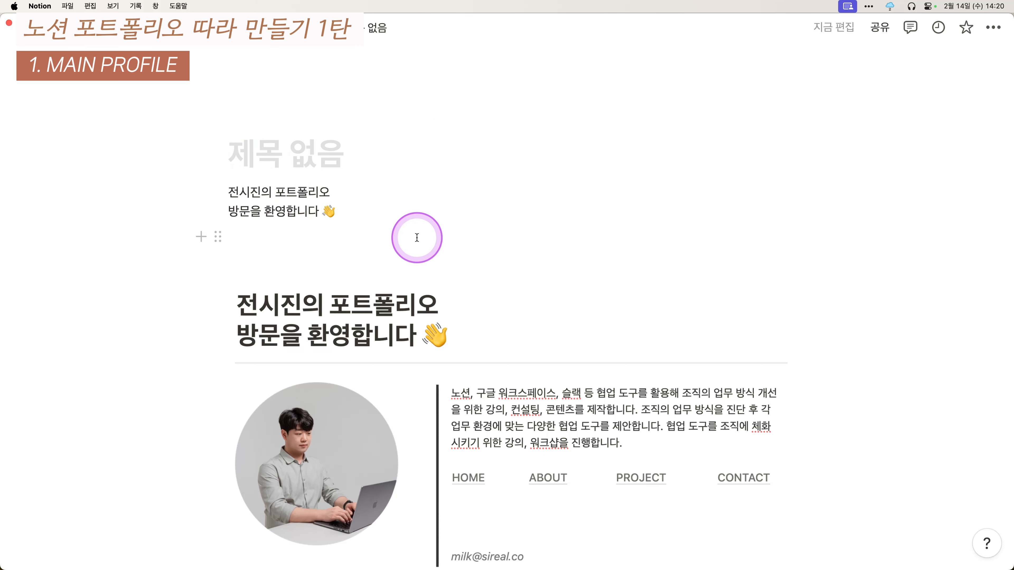
{"action": "key", "text": "BackSpace"}
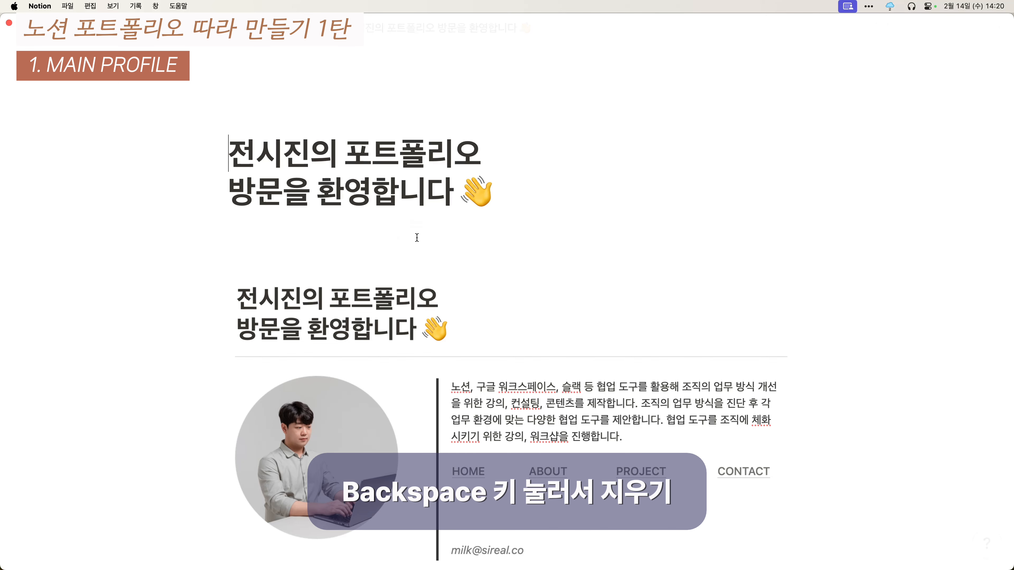
- Insert a --- divider line directly beneath the two-line title
{"action": "left_click", "coordinate": [438, 226]}
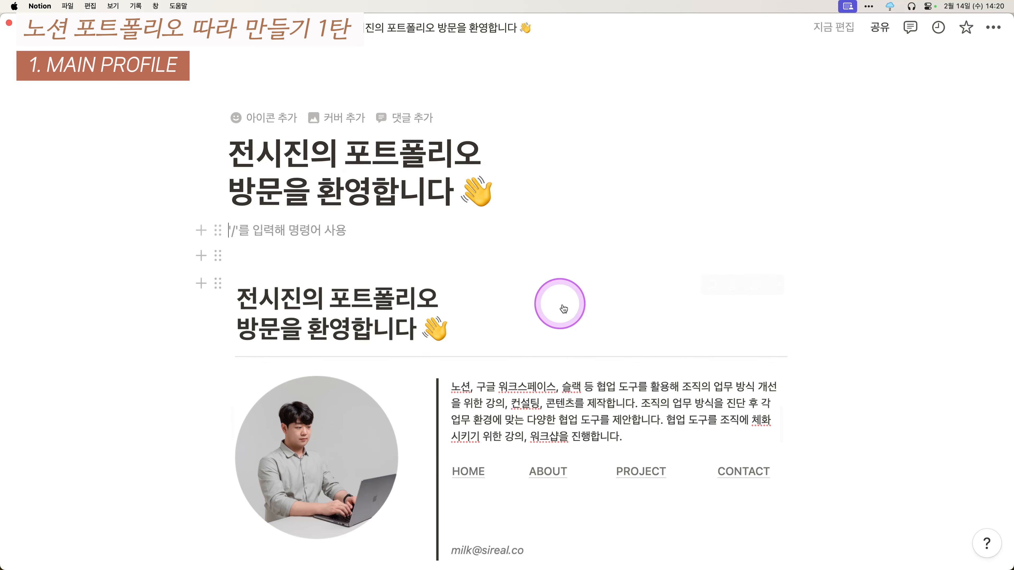
{"action": "scroll", "coordinate": [527, 264], "scroll_direction": "down", "scroll_amount": 3}
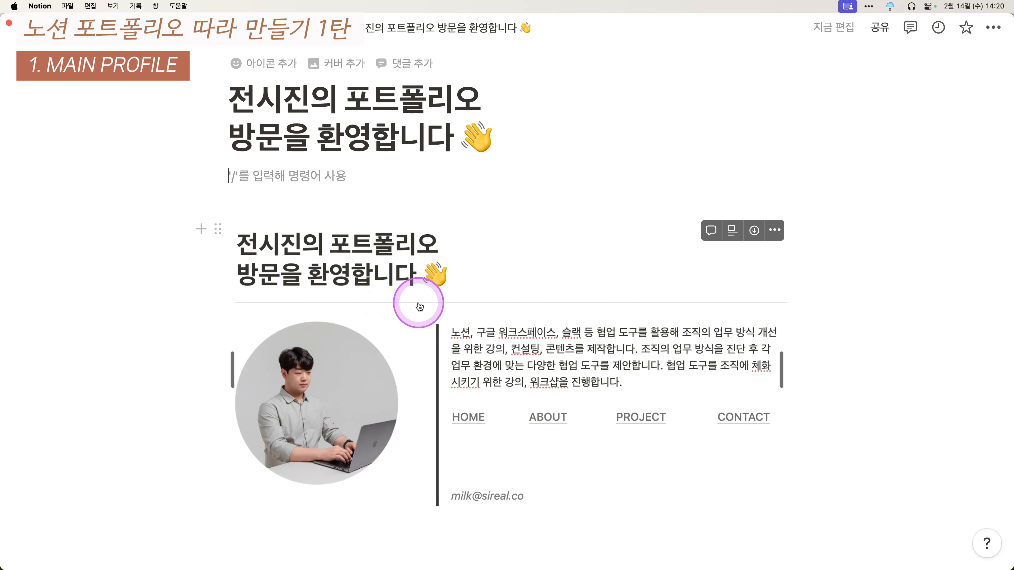
{"action": "type", "text": "---"}
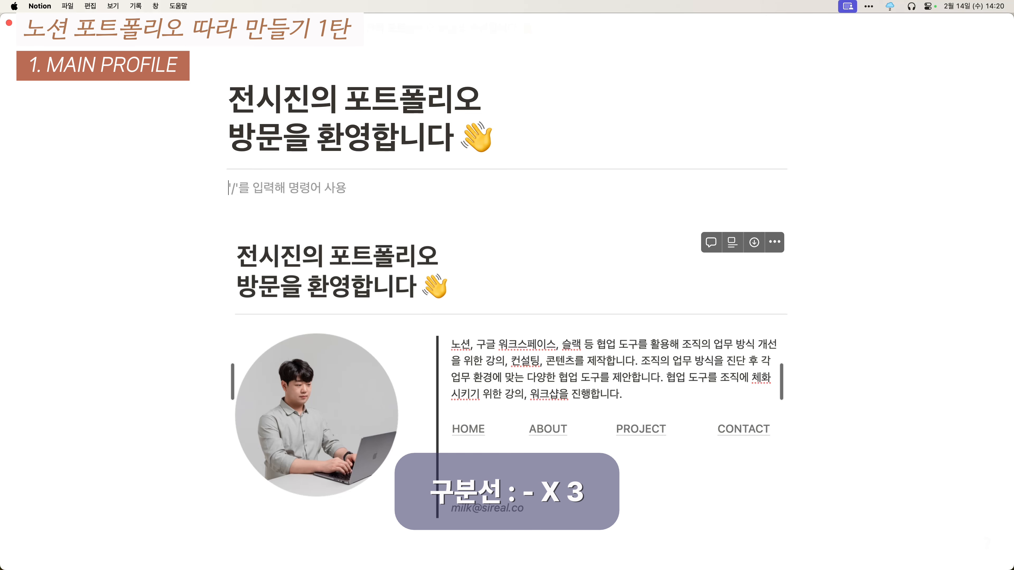
{"action": "scroll", "coordinate": [414, 306], "scroll_direction": "down", "scroll_amount": 1}
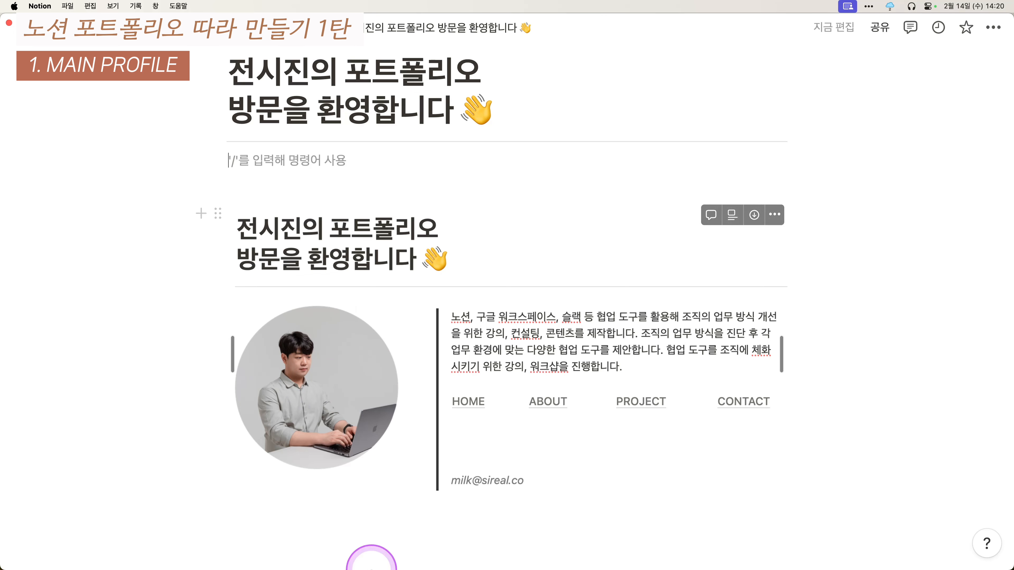
- Drag the round profile PNG from Finder onto the page as a large image under the divider
{"action": "left_click", "coordinate": [369, 566]}
{"action": "left_click_drag", "start_coordinate": [664, 114], "coordinate": [682, 150]}
{"action": "left_click_drag", "start_coordinate": [733, 217], "coordinate": [347, 154]}
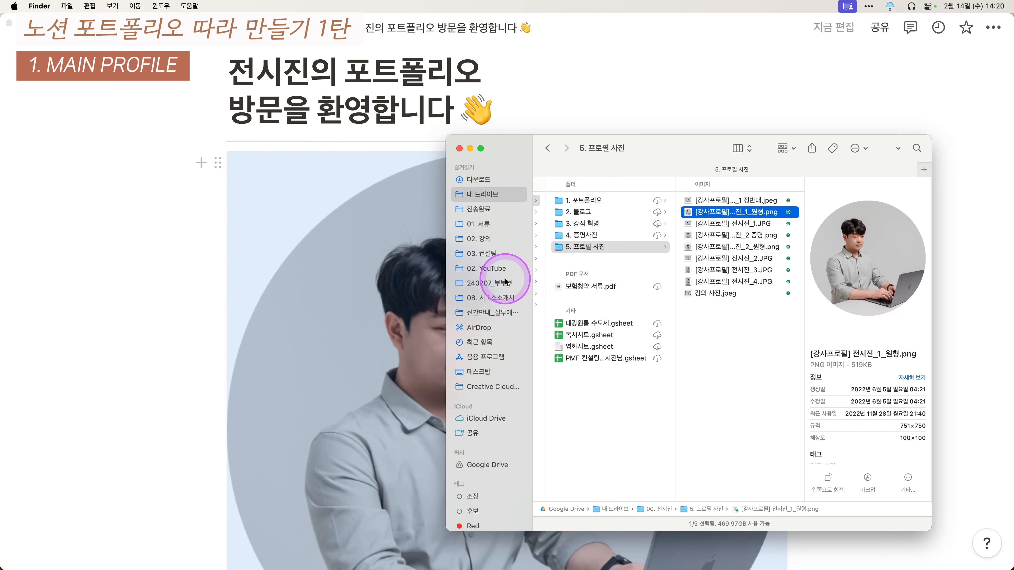
{"action": "left_click", "coordinate": [752, 201]}
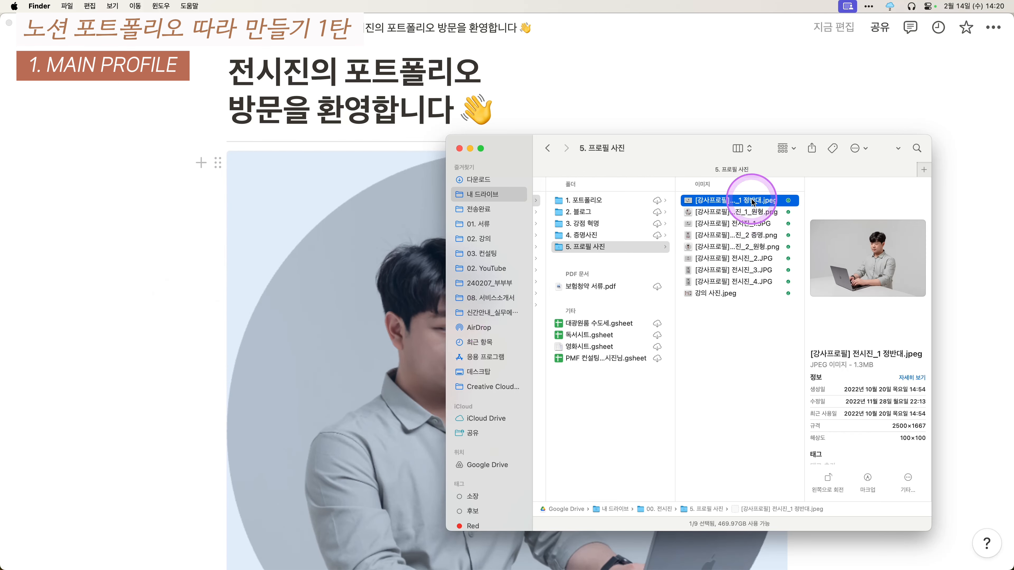
{"action": "left_click", "coordinate": [747, 211]}
{"action": "left_click", "coordinate": [748, 223]}
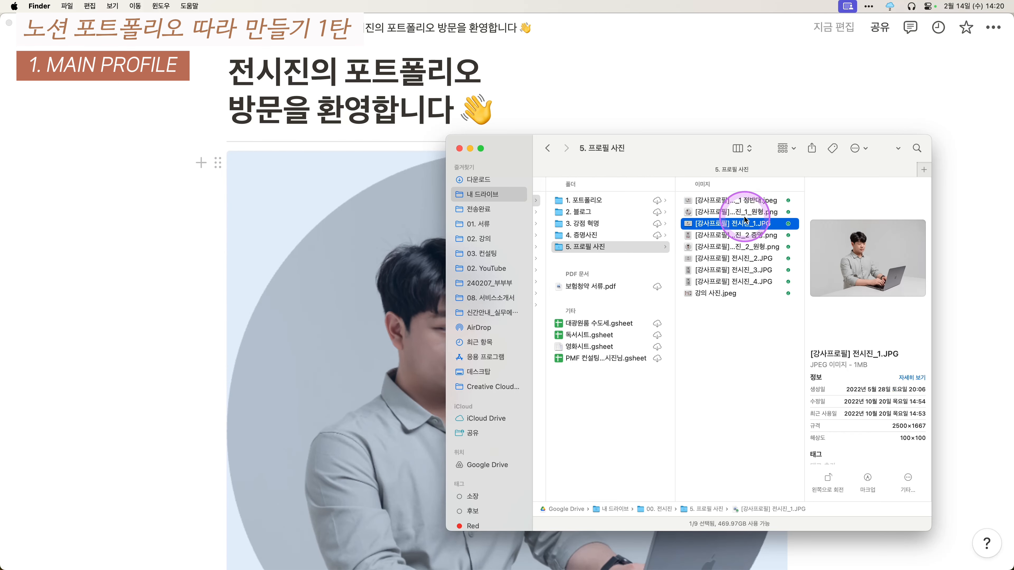
{"action": "left_click", "coordinate": [215, 317]}
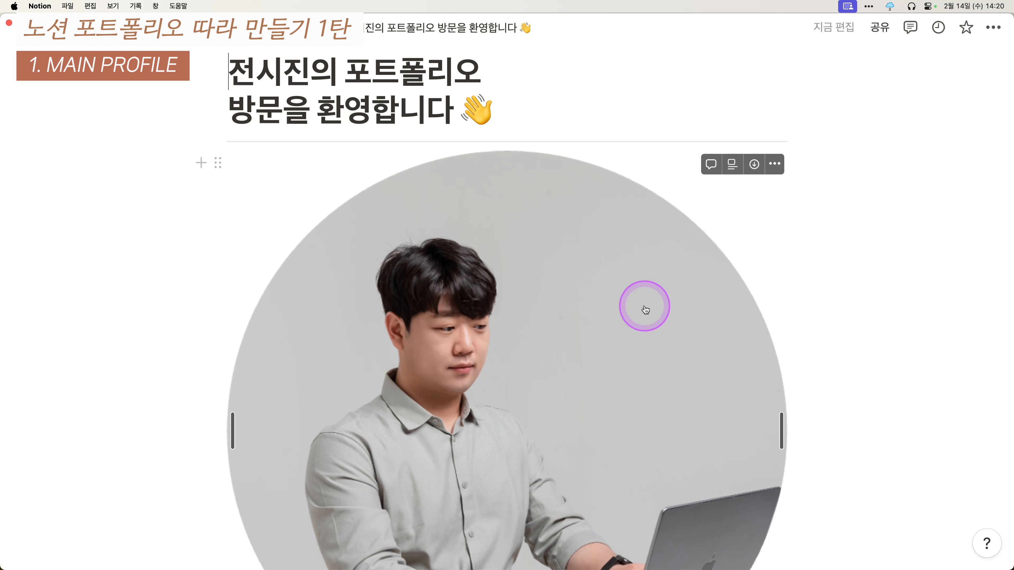
- Add an empty line below the photo and drag it beside the photo as a second column
{"action": "scroll", "coordinate": [643, 311], "scroll_direction": "down", "scroll_amount": 15}
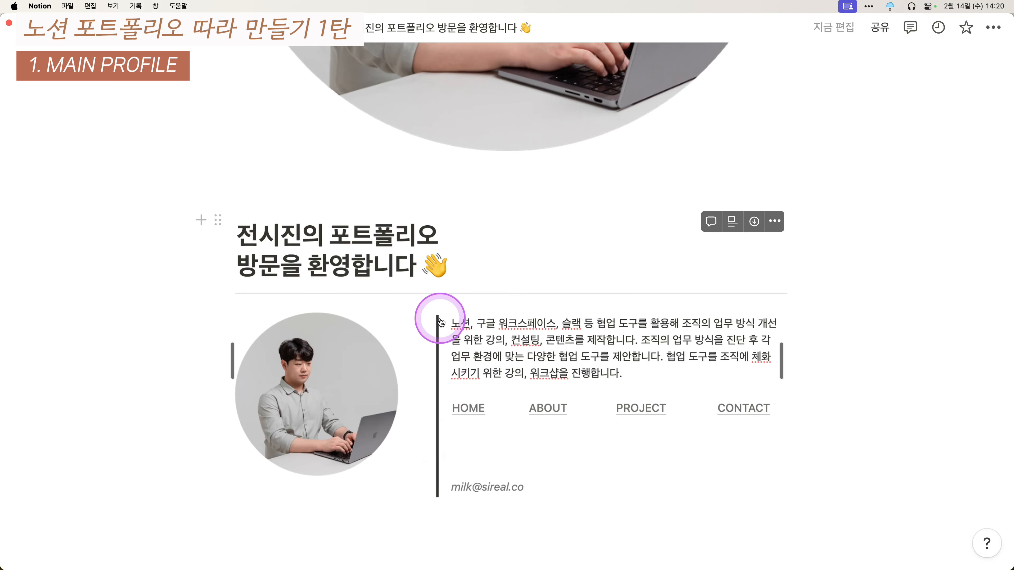
{"action": "left_click", "coordinate": [362, 156]}
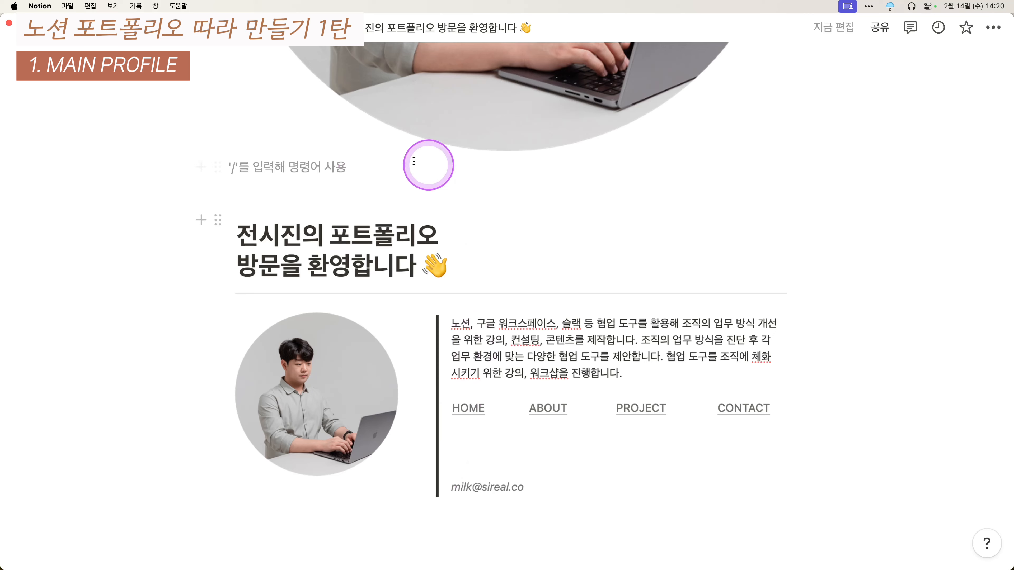
{"action": "scroll", "coordinate": [396, 227], "scroll_direction": "up", "scroll_amount": 2}
{"action": "scroll", "coordinate": [226, 188], "scroll_direction": "up", "scroll_amount": 4}
{"action": "scroll", "coordinate": [226, 245], "scroll_direction": "up", "scroll_amount": 4}
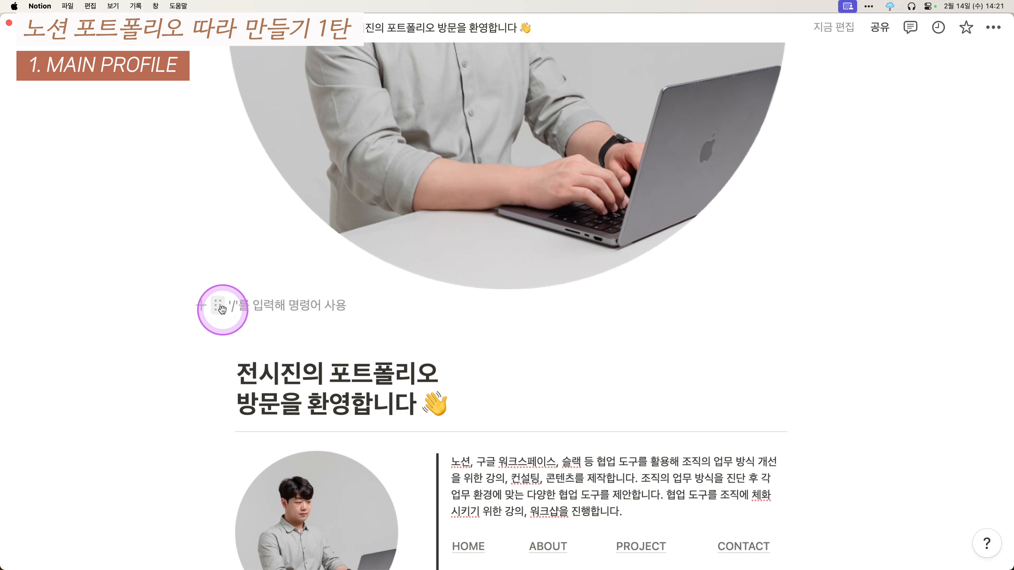
{"action": "left_click", "coordinate": [223, 310]}
{"action": "left_click_drag", "start_coordinate": [222, 309], "coordinate": [804, 132]}
- Narrow the photo column so the profile photo shrinks next to the empty right column
{"action": "scroll", "coordinate": [654, 295], "scroll_direction": "up", "scroll_amount": 8}
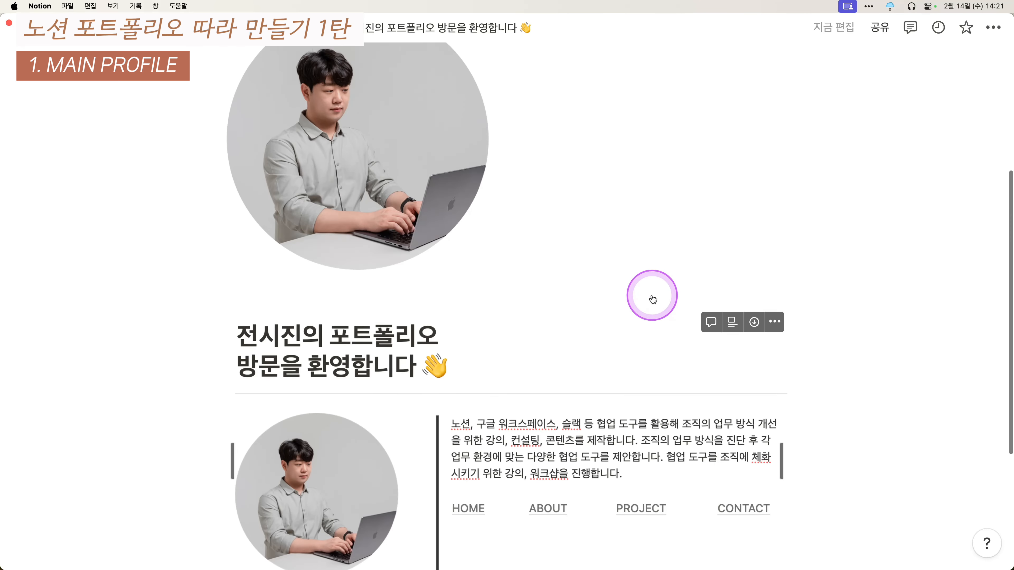
{"action": "scroll", "coordinate": [652, 295], "scroll_direction": "up", "scroll_amount": 5}
{"action": "scroll", "coordinate": [611, 288], "scroll_direction": "down", "scroll_amount": 4}
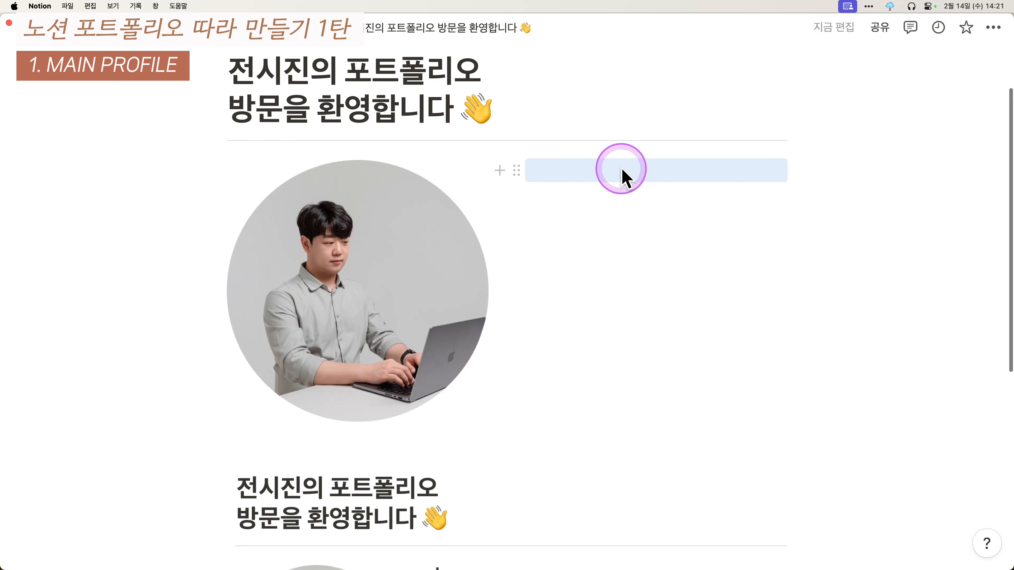
{"action": "scroll", "coordinate": [531, 168], "scroll_direction": "down", "scroll_amount": 6}
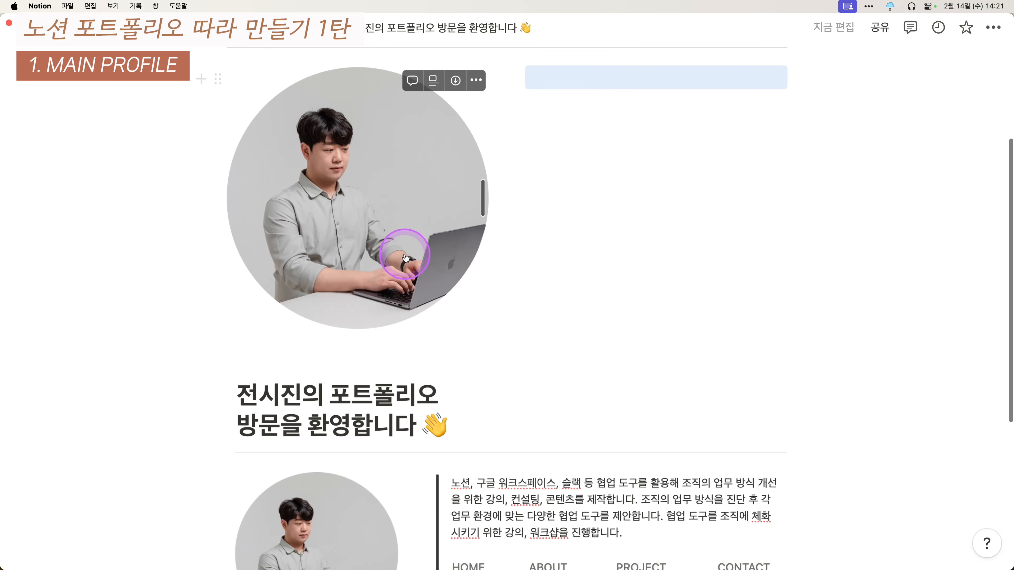
{"action": "scroll", "coordinate": [398, 188], "scroll_direction": "up", "scroll_amount": 2}
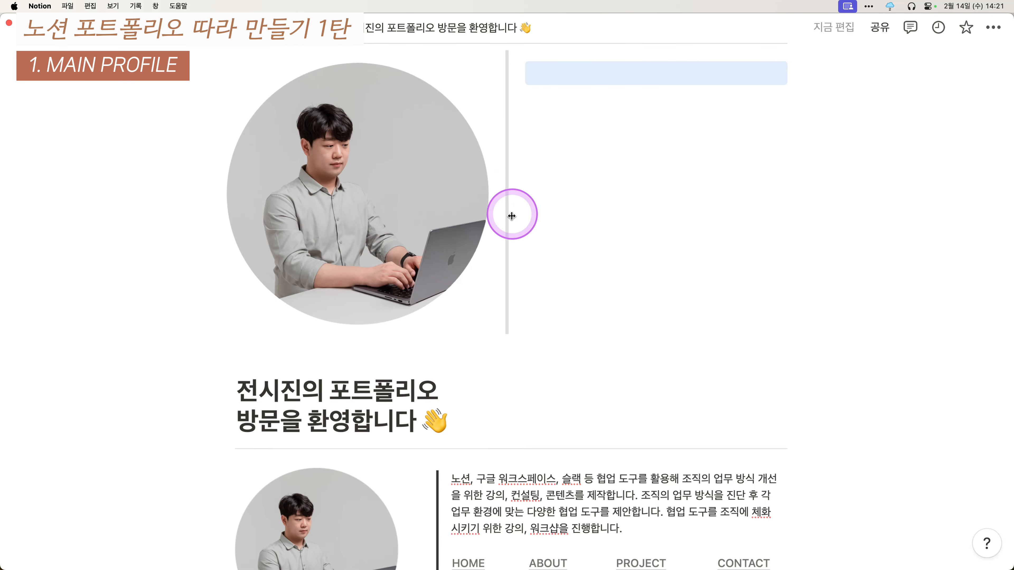
{"action": "left_click_drag", "start_coordinate": [511, 227], "coordinate": [424, 157]}
{"action": "scroll", "coordinate": [329, 168], "scroll_direction": "up", "scroll_amount": 2}
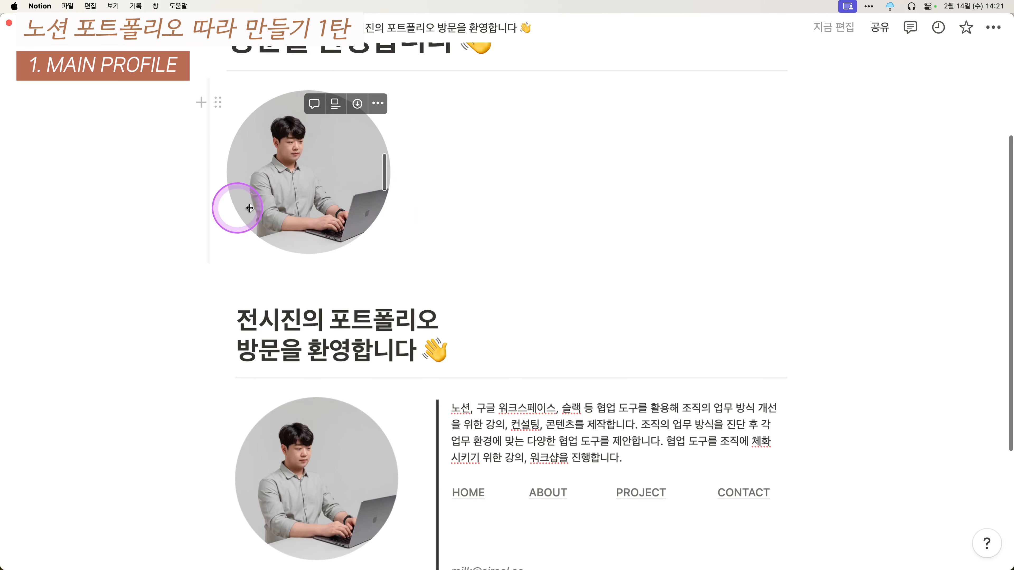
- Make the right column a quote block holding the pasted intro paragraph, with a new line below
{"action": "left_click", "coordinate": [488, 157]}
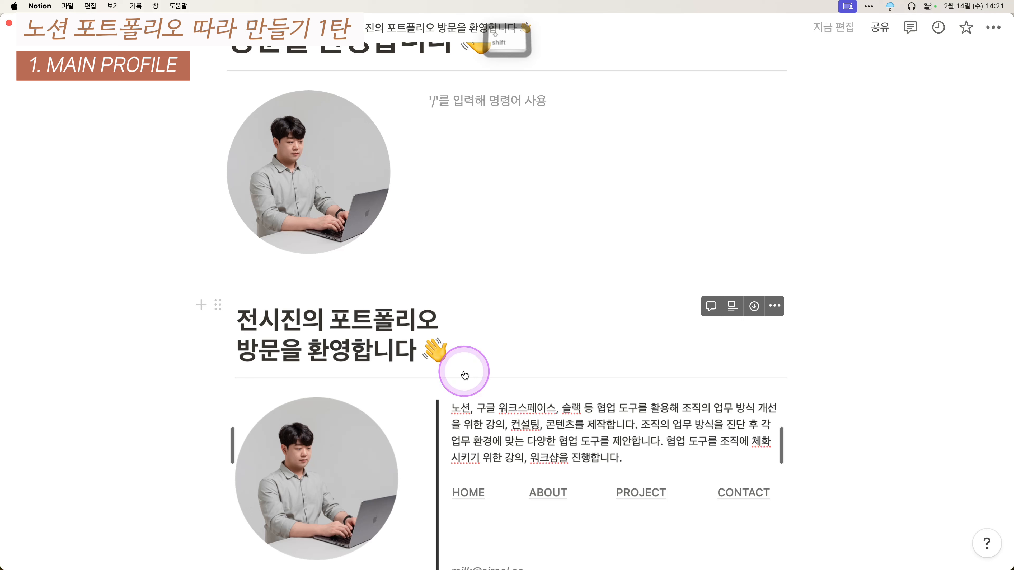
{"action": "type", "text": "\""}
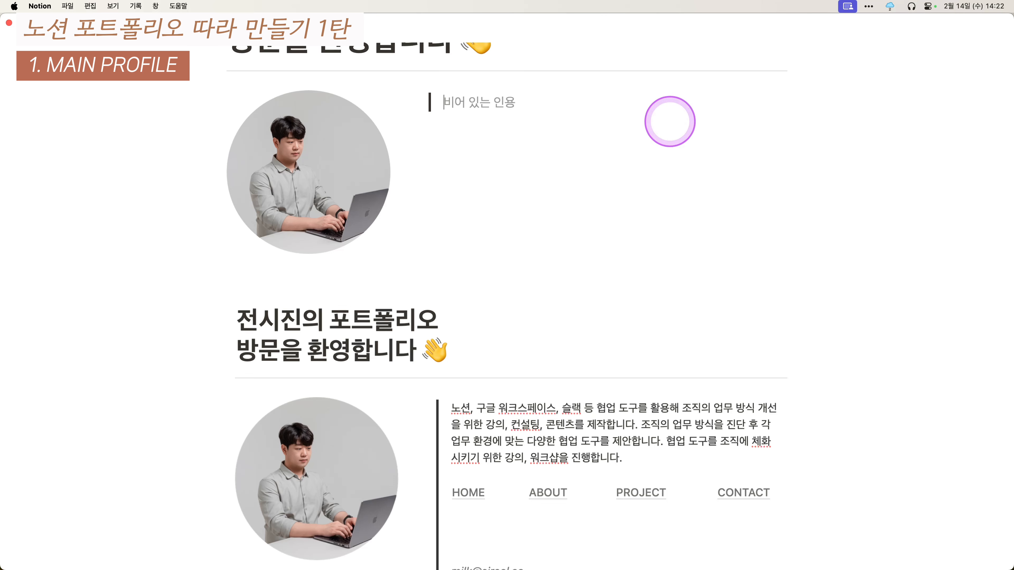
{"action": "type", "text": "노션, 구글 워크스페이스, 슬랙 등 협업 도구를 활용해 조직의 업무 방식 개선을 위한 강의, 컨설팅, 콘텐츠를 제작합니다. 조직의 업무 방식을 진단 후 각 업무 환경에 맞는 다양한 협업 도구를 제안합니다. 협업 도구를 조직에 체화시키기 위한 강의, 워크샵을 진행합니다."}
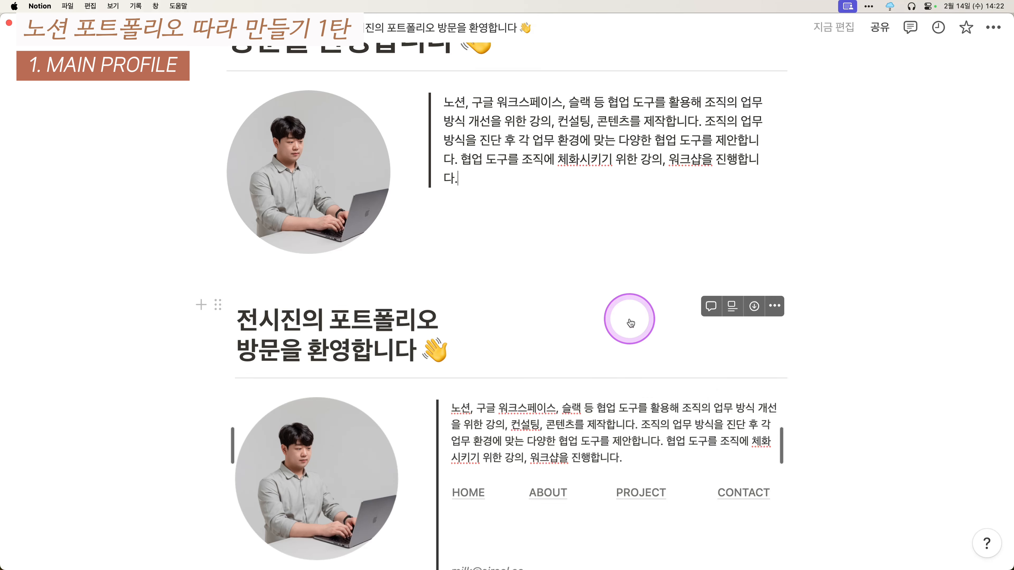
{"action": "scroll", "coordinate": [578, 359], "scroll_direction": "down", "scroll_amount": 3}
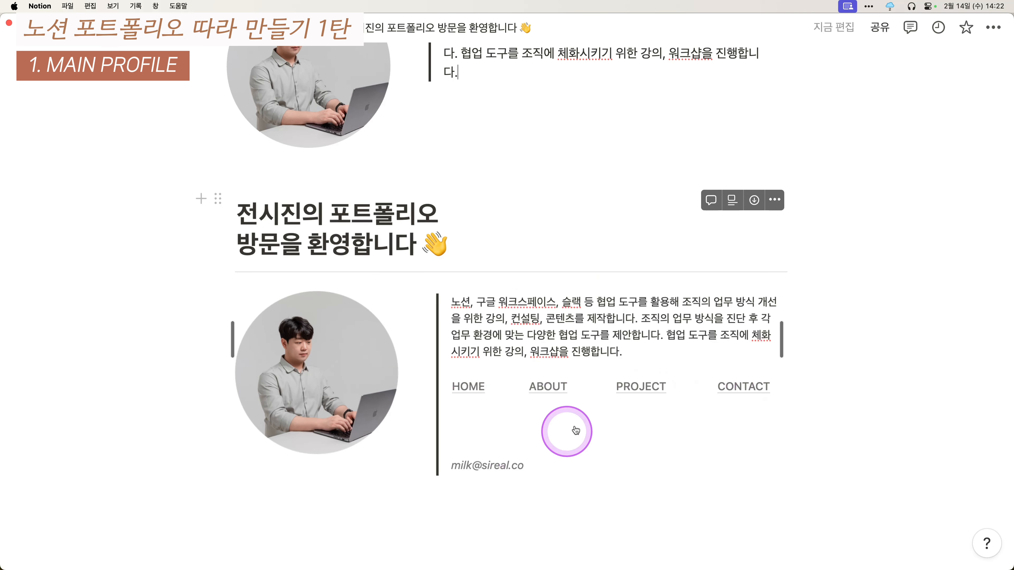
{"action": "scroll", "coordinate": [518, 411], "scroll_direction": "up", "scroll_amount": 1}
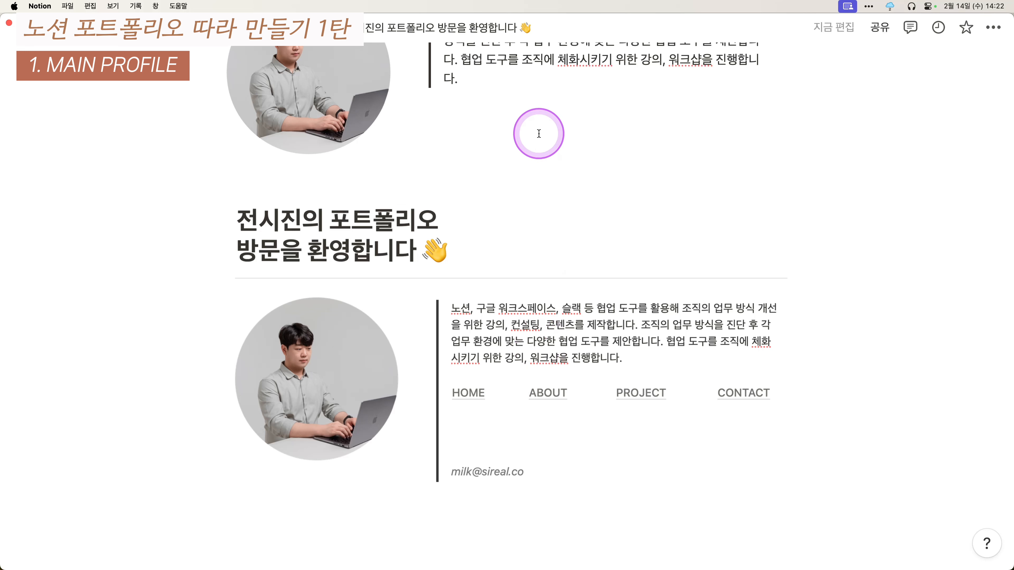
{"action": "scroll", "coordinate": [539, 134], "scroll_direction": "up", "scroll_amount": 3}
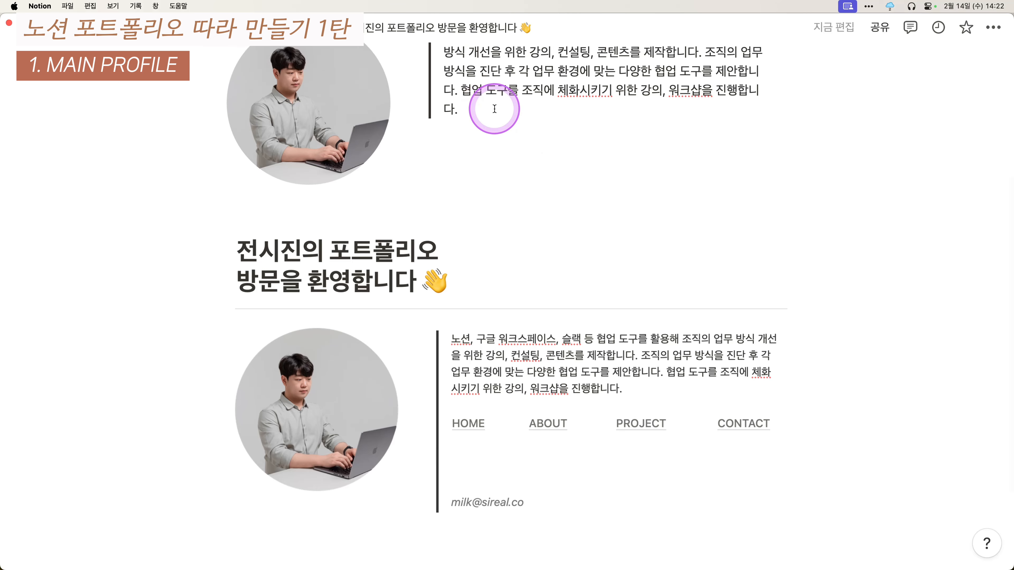
{"action": "key", "text": "Return"}
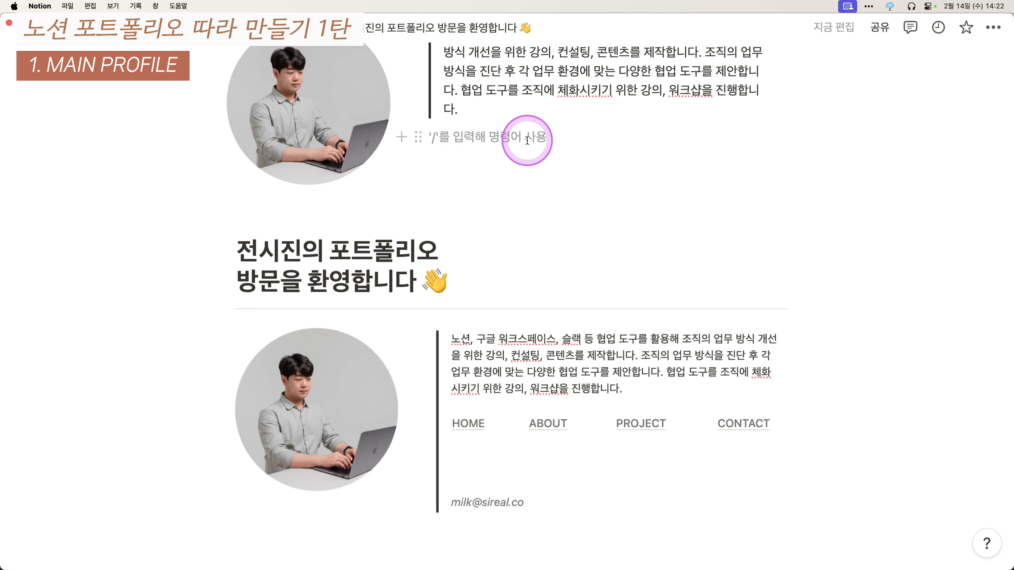
- Demonstrate Cmd+Shift+Up to move the new line into the quote, then delete the demo text
{"action": "type", "text": "Ct"}
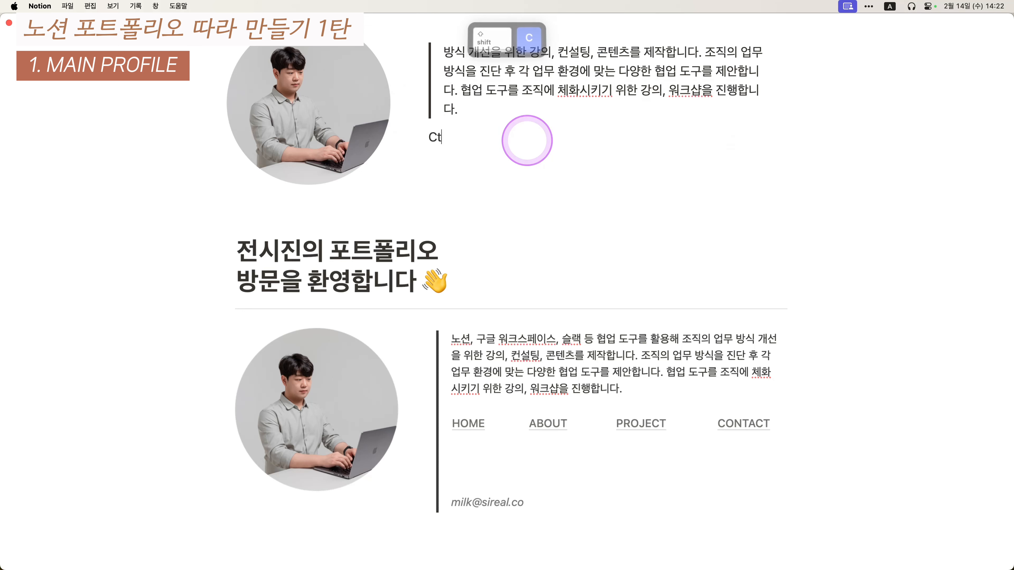
{"action": "type", "text": "rl + Shift"}
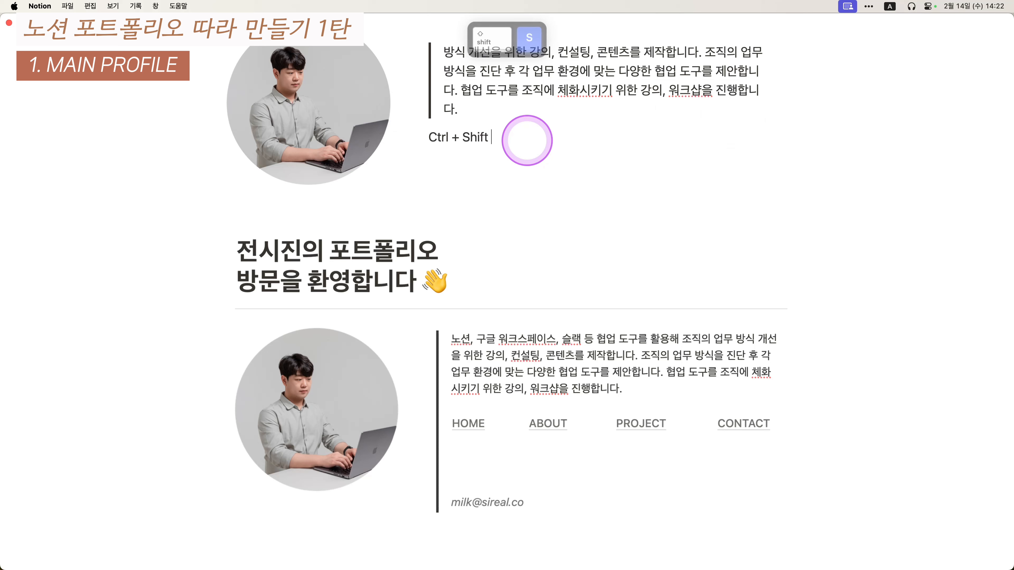
{"action": "type", "text": " + 위로"}
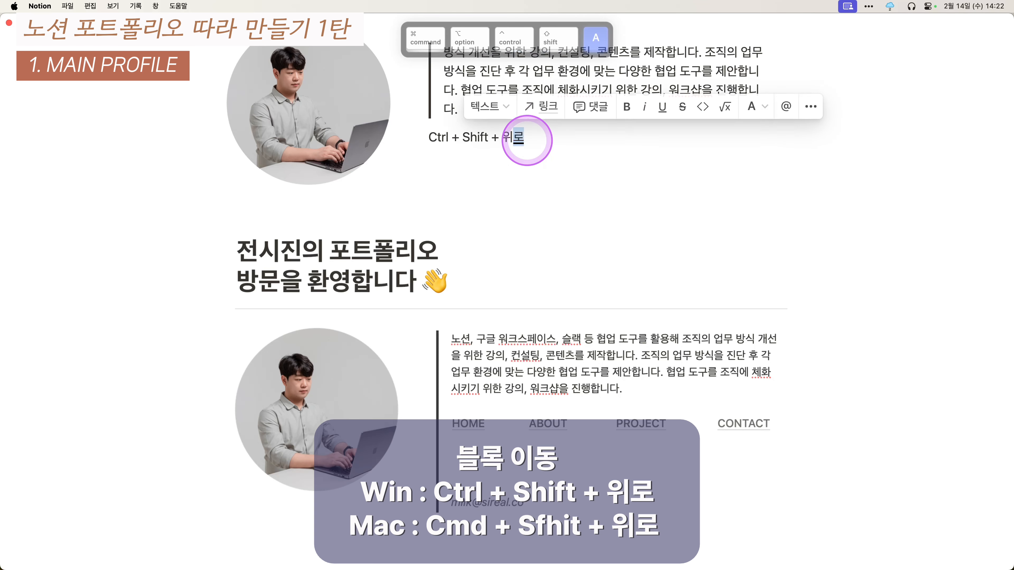
{"action": "key", "text": "super+shift+Up"}
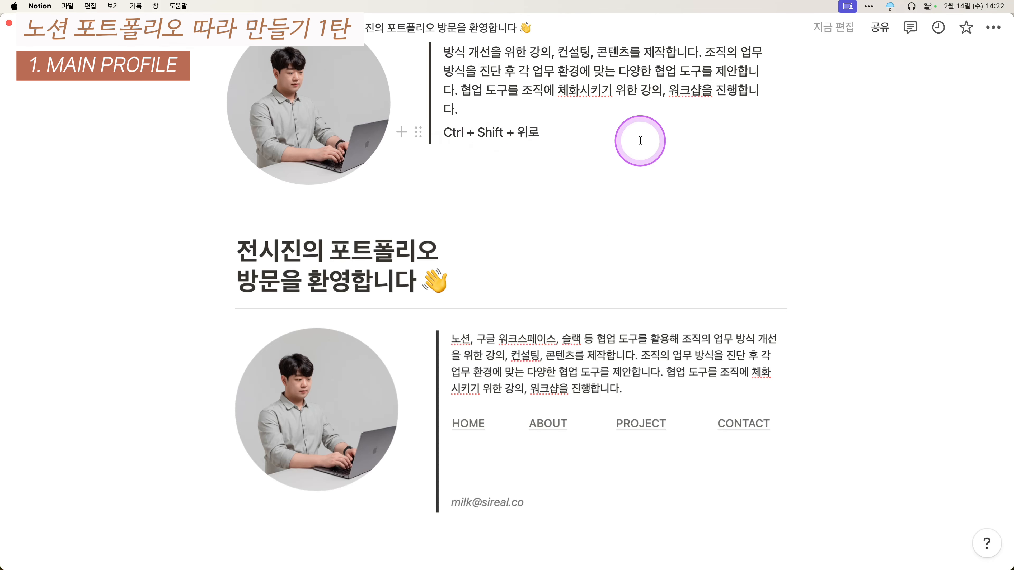
{"action": "key", "text": "super+BackSpace"}
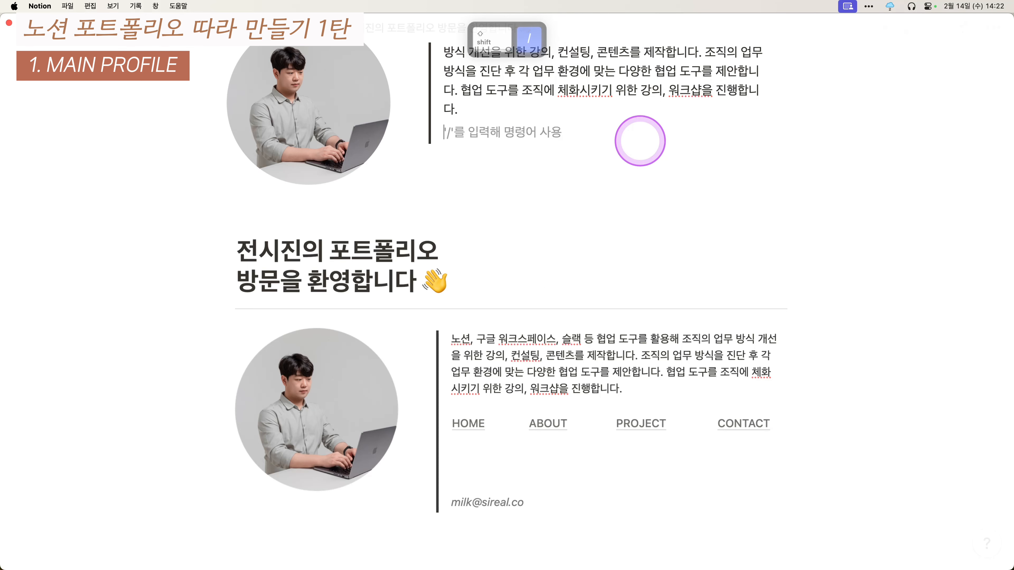
- Type HOME, ABOUT, PROJECT and CONTACT on separate lines inside the quote
{"action": "type", "text": "Hom"}
{"action": "key", "text": "BackSpace"}
{"action": "key", "text": "BackSpace"}
{"action": "type", "text": "O"}
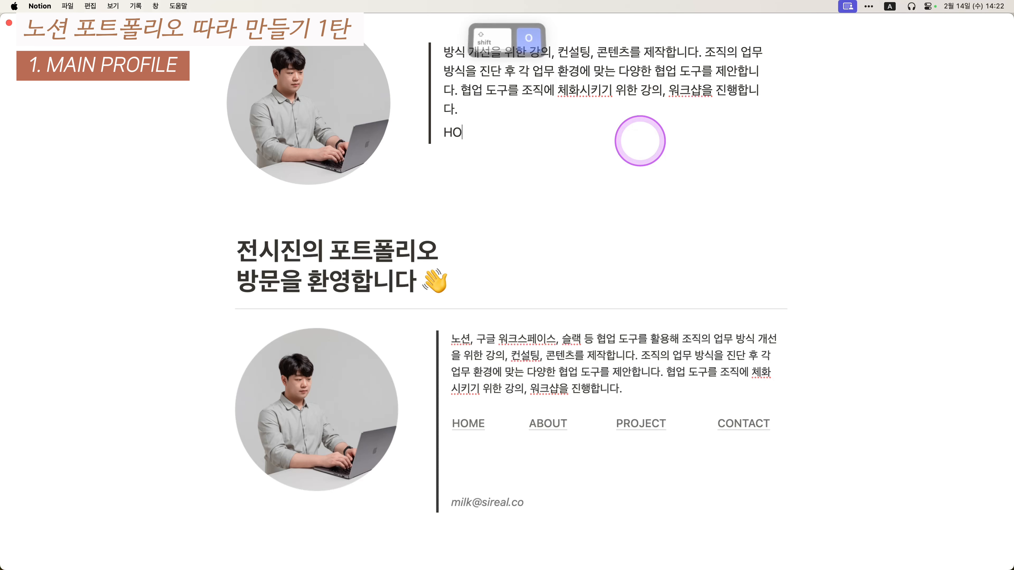
{"action": "type", "text": "UT"}
{"action": "key", "text": "Return"}
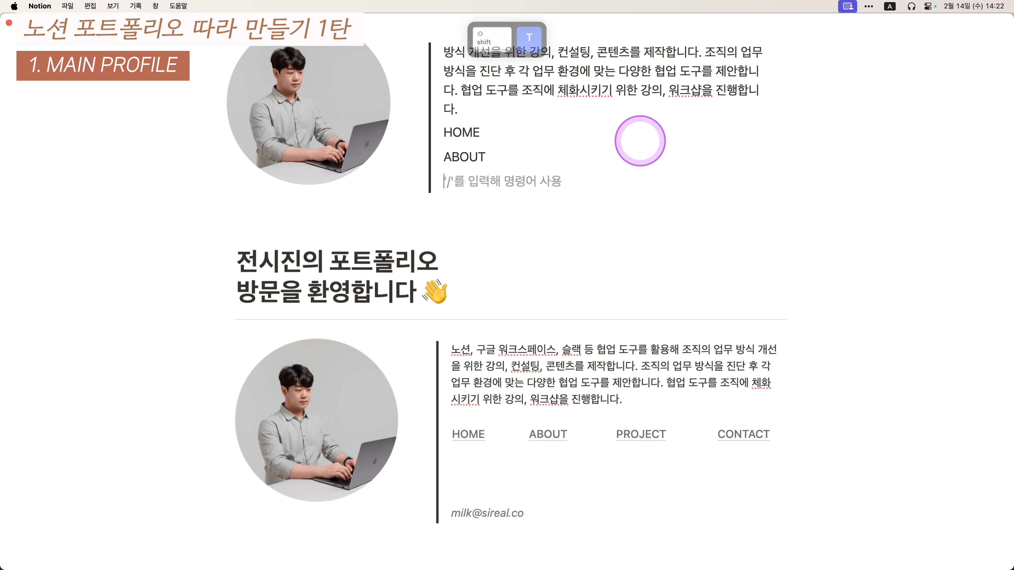
{"action": "key", "text": "Return"}
{"action": "type", "text": "CONTACT"}
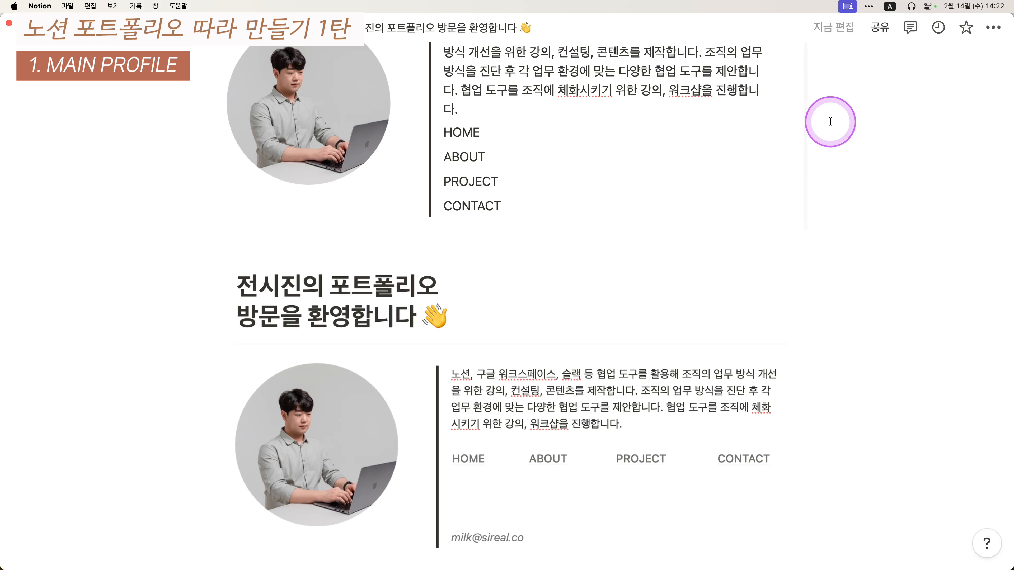
- Convert the four nav lines into side-by-side columns with Turn into > Columns
{"action": "left_click_drag", "start_coordinate": [836, 120], "coordinate": [531, 224]}
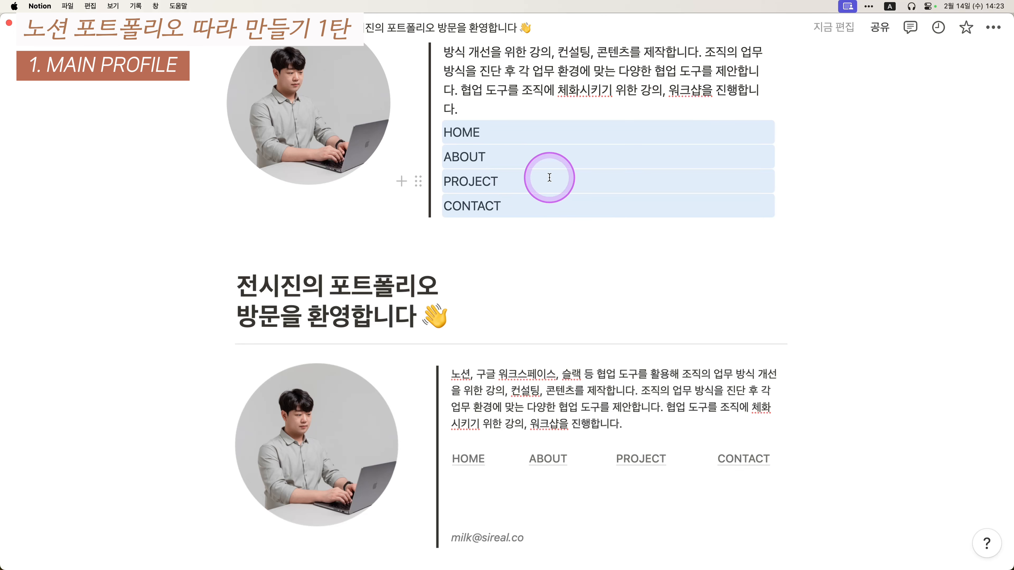
{"action": "key", "text": "super+slash"}
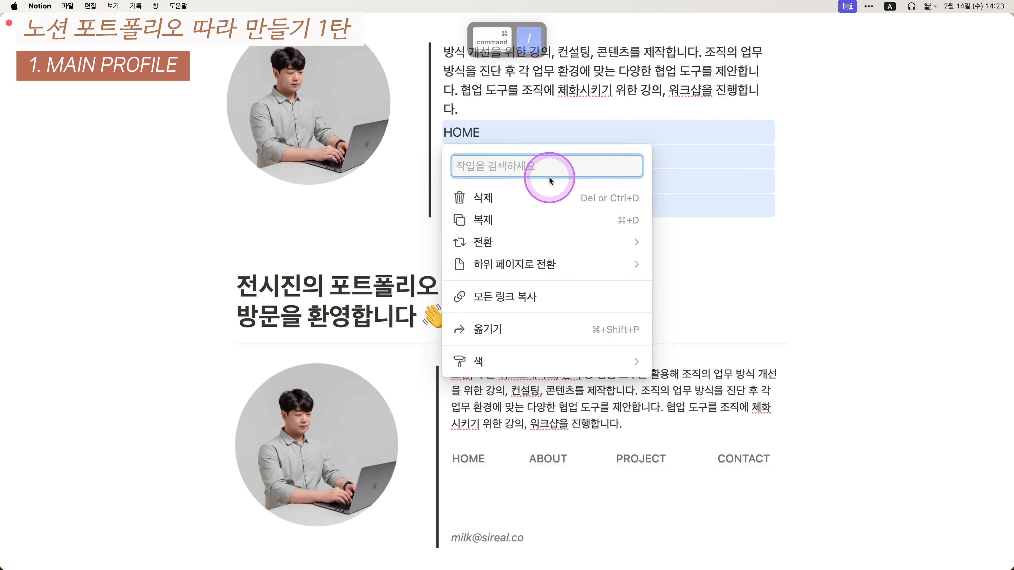
{"action": "mouse_move", "coordinate": [516, 239]}
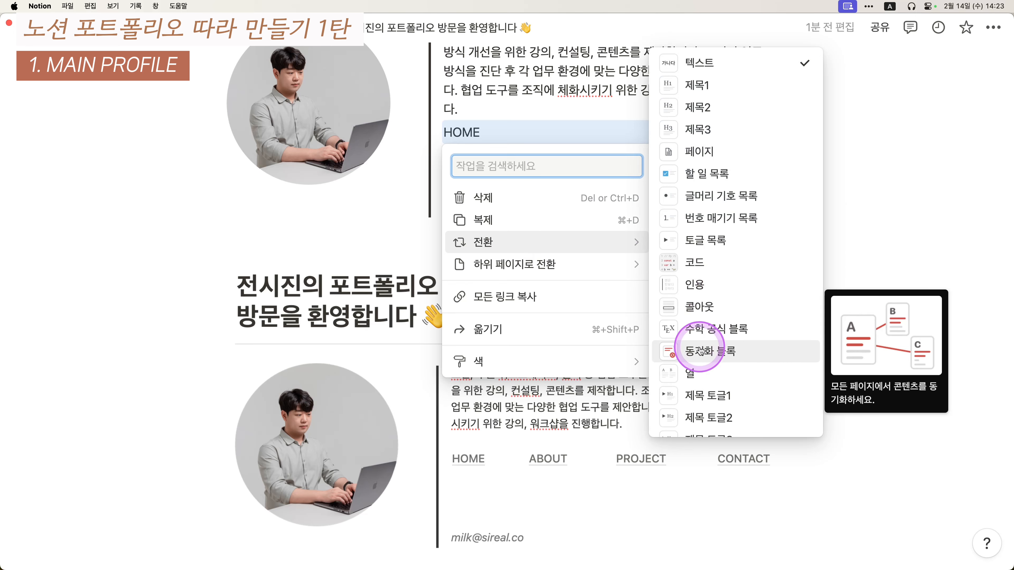
{"action": "left_click", "coordinate": [694, 372]}
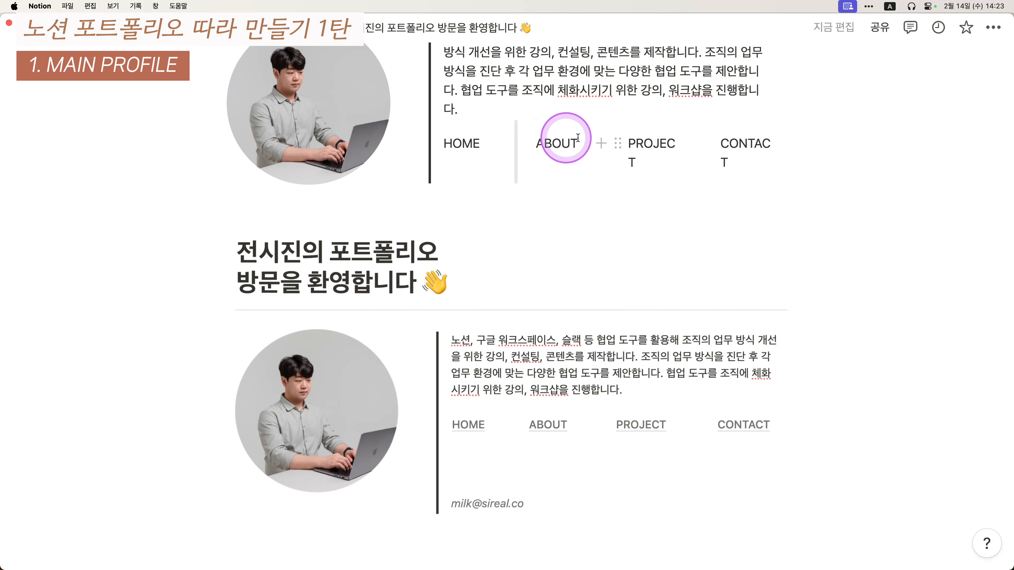
{"action": "scroll", "coordinate": [827, 196], "scroll_direction": "up", "scroll_amount": 2}
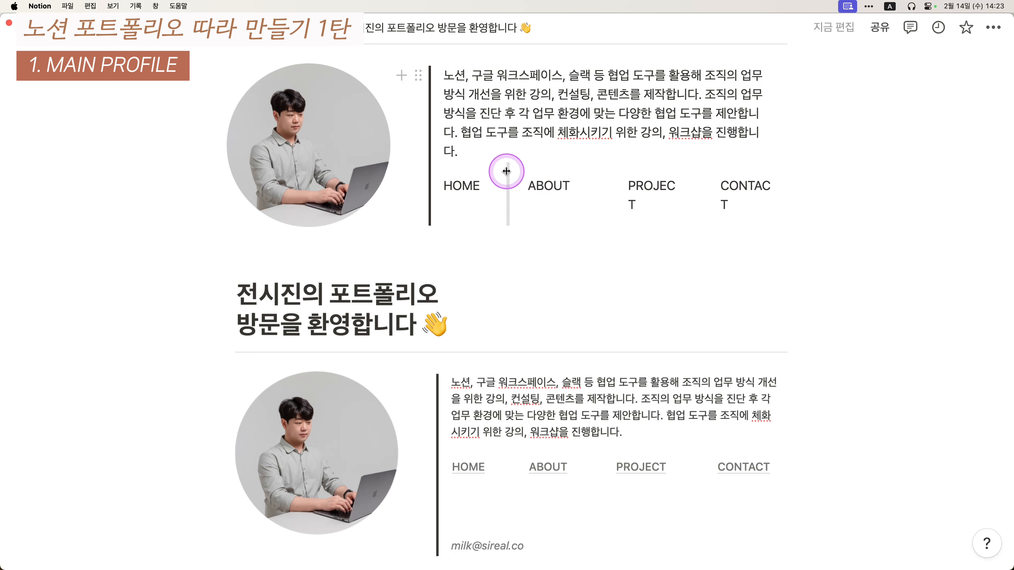
- Adjust the nav column boundaries so PROJECT and CONTACT stop wrapping and spacing is even
{"action": "left_click_drag", "start_coordinate": [507, 171], "coordinate": [589, 166]}
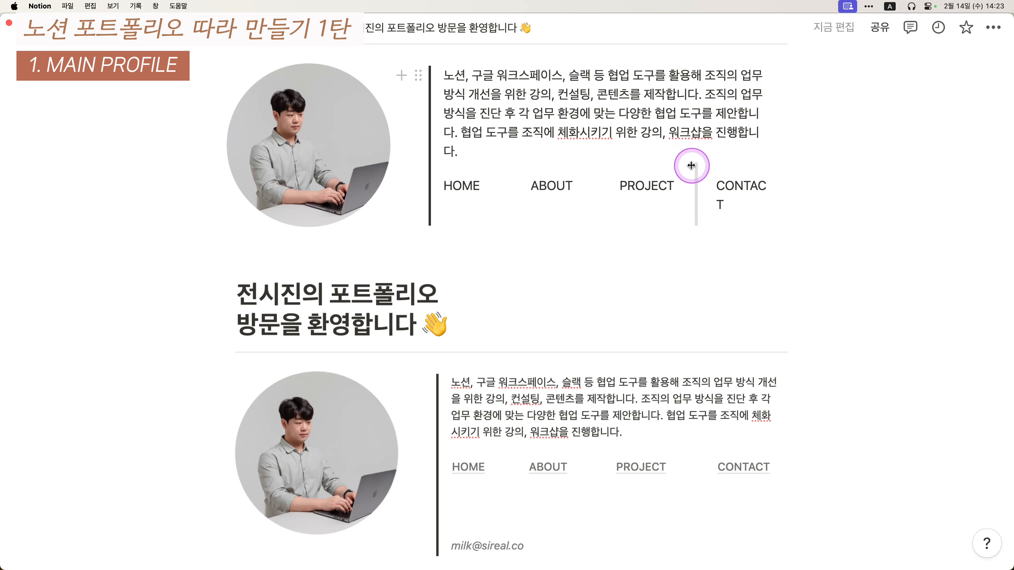
{"action": "left_click_drag", "start_coordinate": [691, 166], "coordinate": [690, 164]}
{"action": "left_click_drag", "start_coordinate": [599, 163], "coordinate": [594, 162]}
{"action": "left_click_drag", "start_coordinate": [527, 170], "coordinate": [521, 170]}
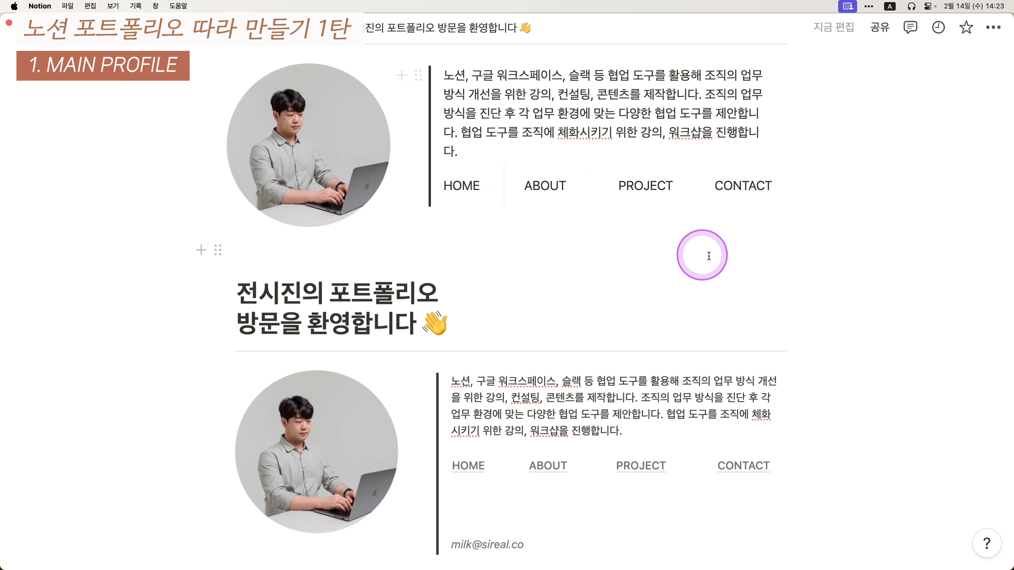
{"action": "scroll", "coordinate": [479, 425], "scroll_direction": "down", "scroll_amount": 1}
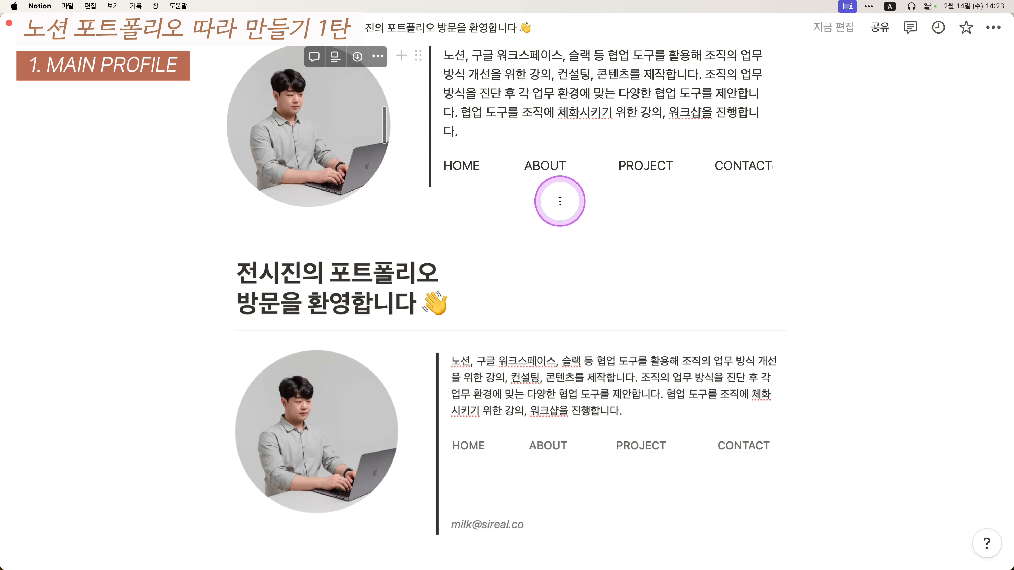
- Add an empty line under the nav links and type the contact e-mail address there
{"action": "key", "text": "Return"}
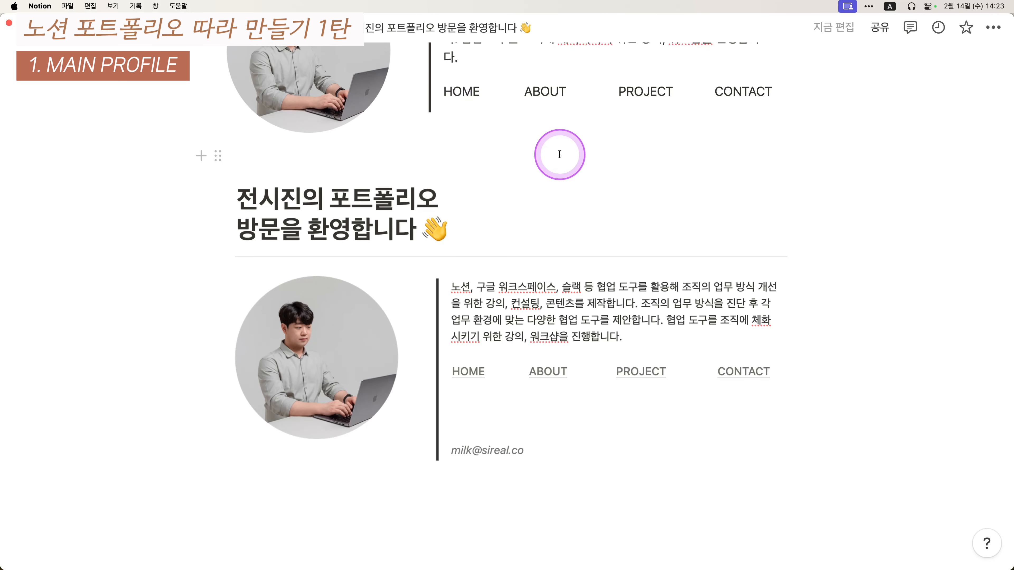
{"action": "scroll", "coordinate": [559, 155], "scroll_direction": "up", "scroll_amount": 1}
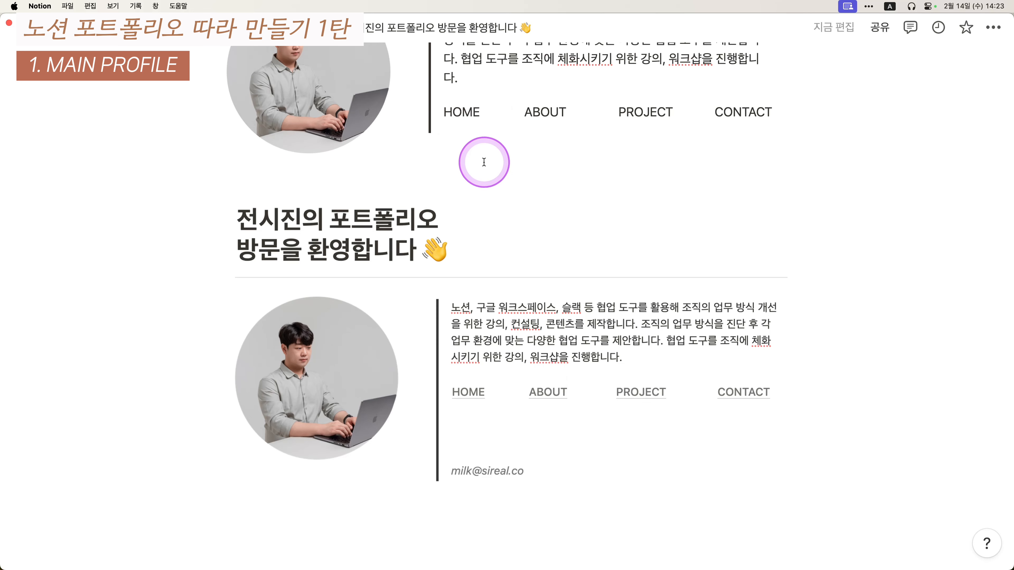
{"action": "left_click", "coordinate": [473, 169]}
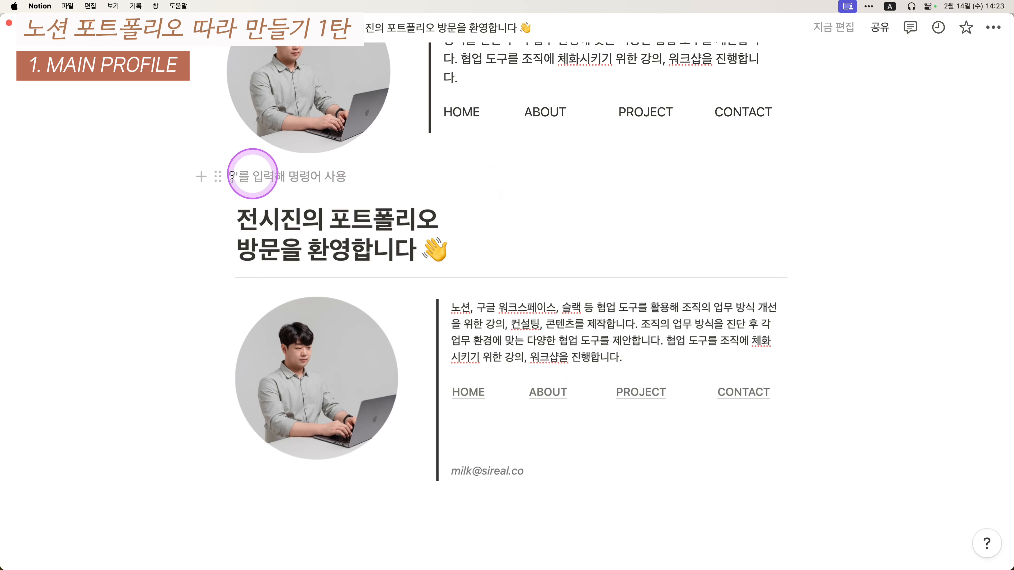
{"action": "key", "text": "Escape"}
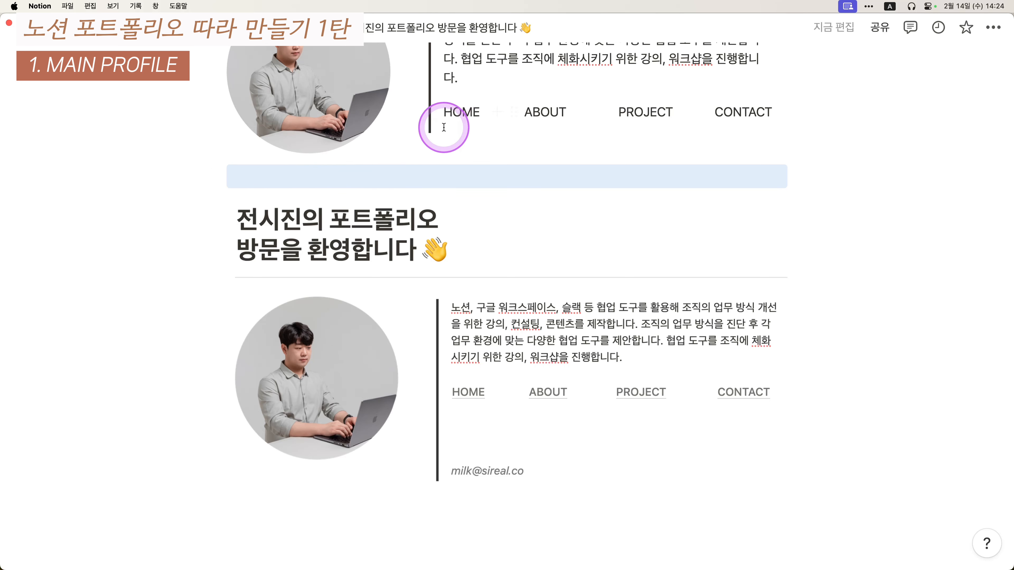
{"action": "left_click_drag", "start_coordinate": [217, 177], "coordinate": [468, 140]}
{"action": "left_click", "coordinate": [418, 145]}
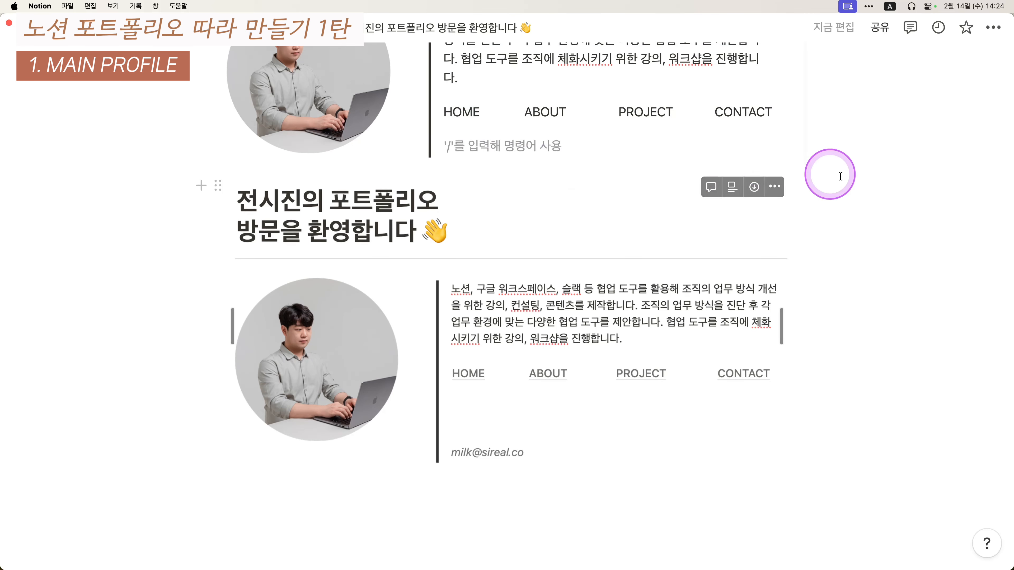
{"action": "type", "text": "ㅁ"}
{"action": "key", "text": "BackSpace"}
{"action": "key", "text": "Caps_Lock"}
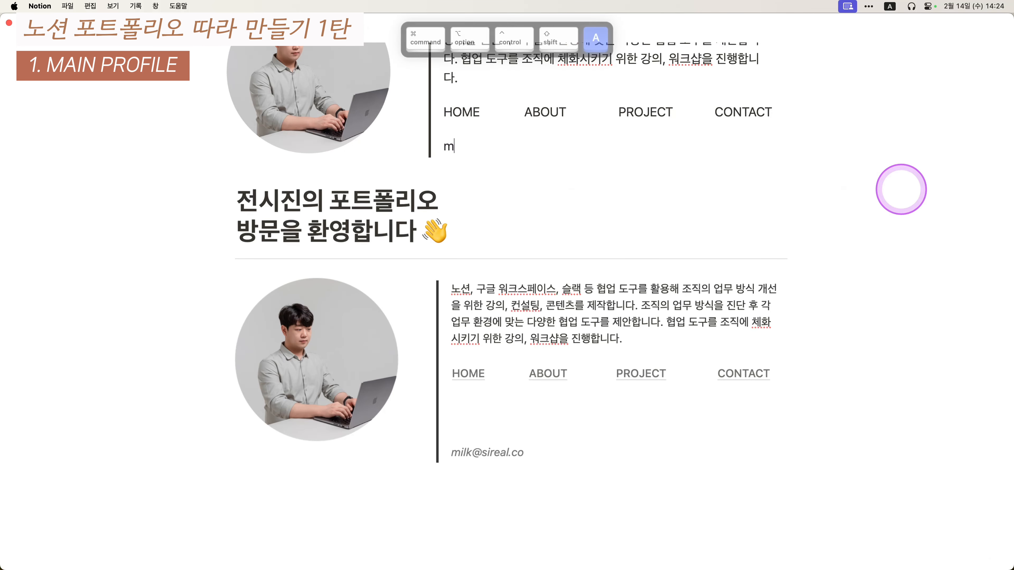
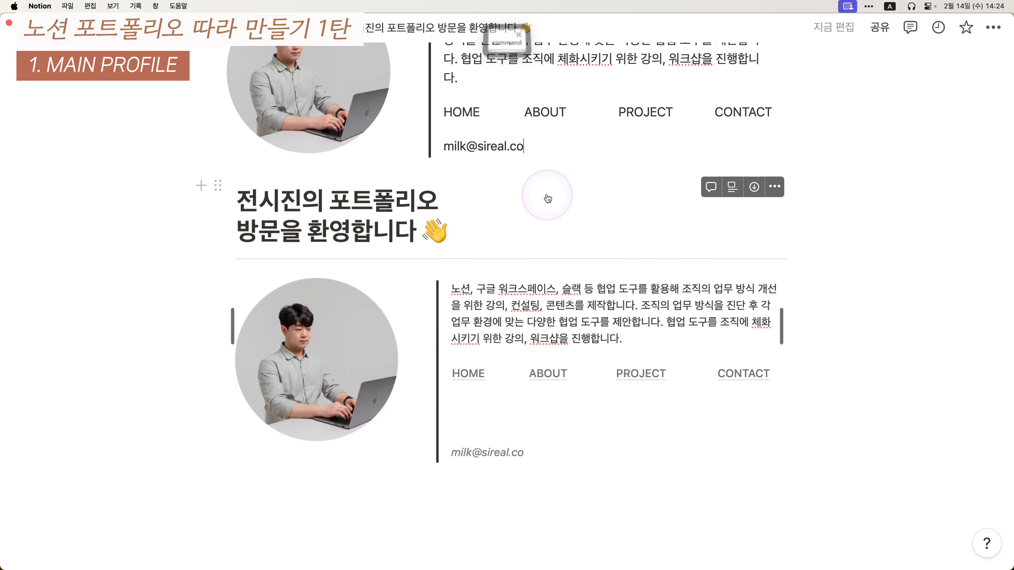
- Set the email address in gray italics, add a line below, and screenshot the summary reference
{"action": "triple_click", "coordinate": [473, 136]}
{"action": "left_click", "coordinate": [586, 116]}
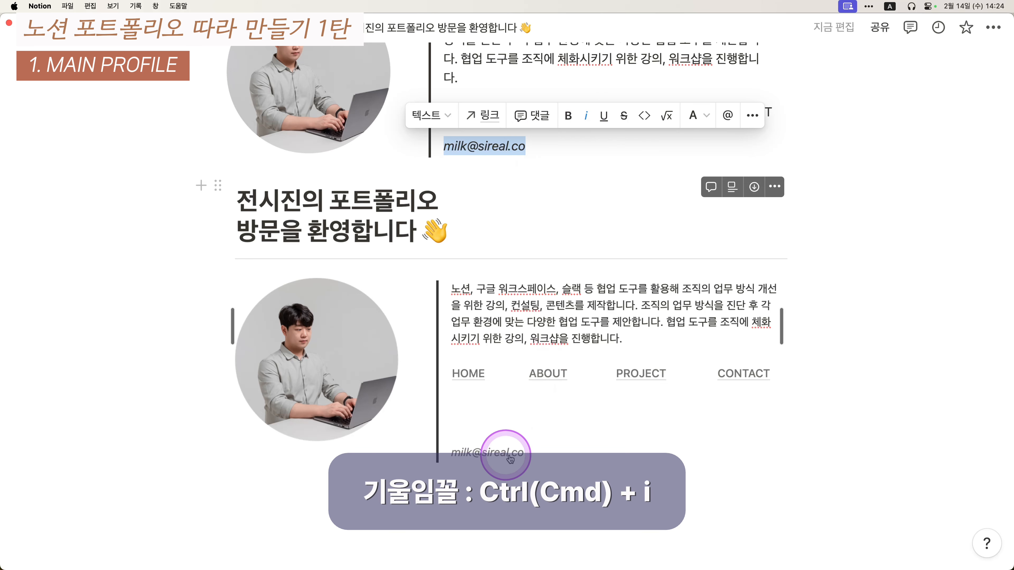
{"action": "left_click", "coordinate": [694, 116]}
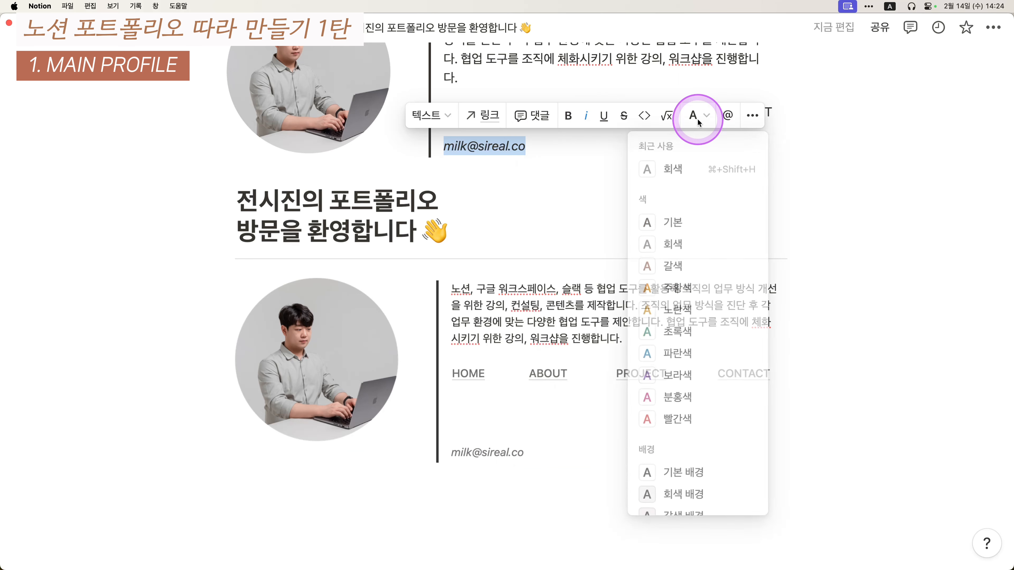
{"action": "left_click", "coordinate": [699, 170]}
{"action": "left_click", "coordinate": [516, 172]}
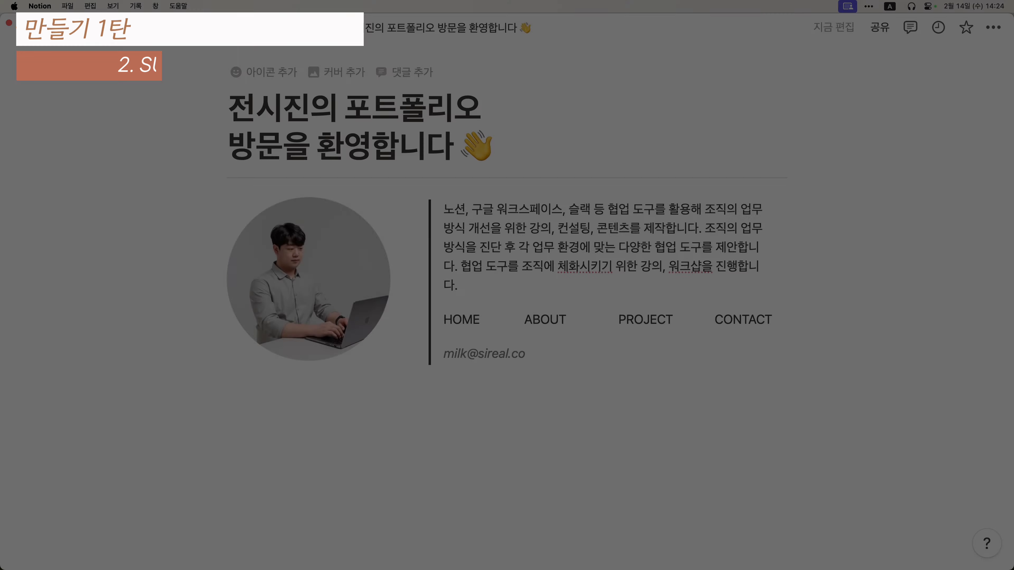
{"action": "key", "text": "ctrl+alt+shift+super+4"}
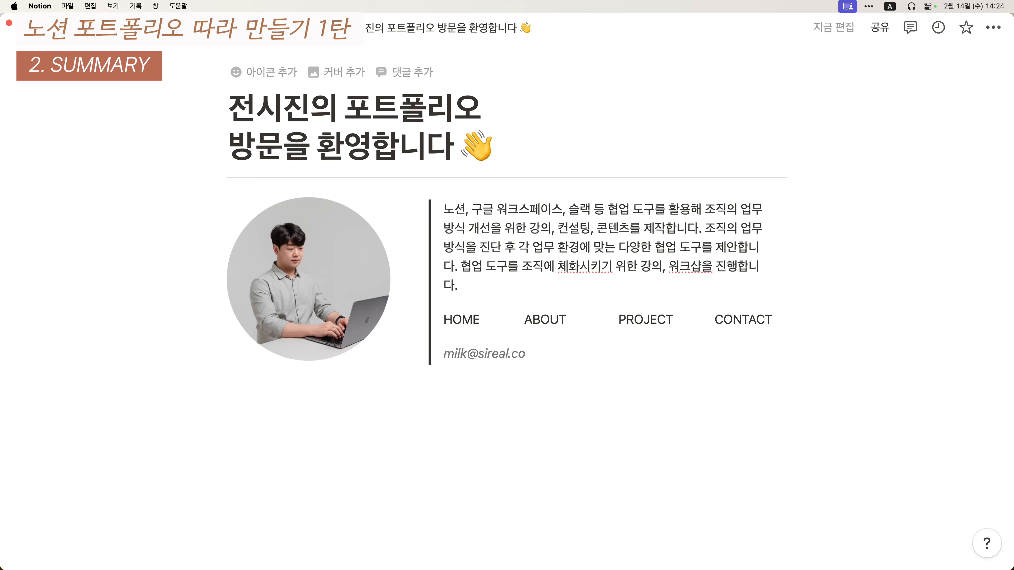
- Drop the captured summary image below the profile and type SUMMARY above it as Heading 3
{"action": "left_click_drag", "start_coordinate": [506, 367], "coordinate": [413, 343]}
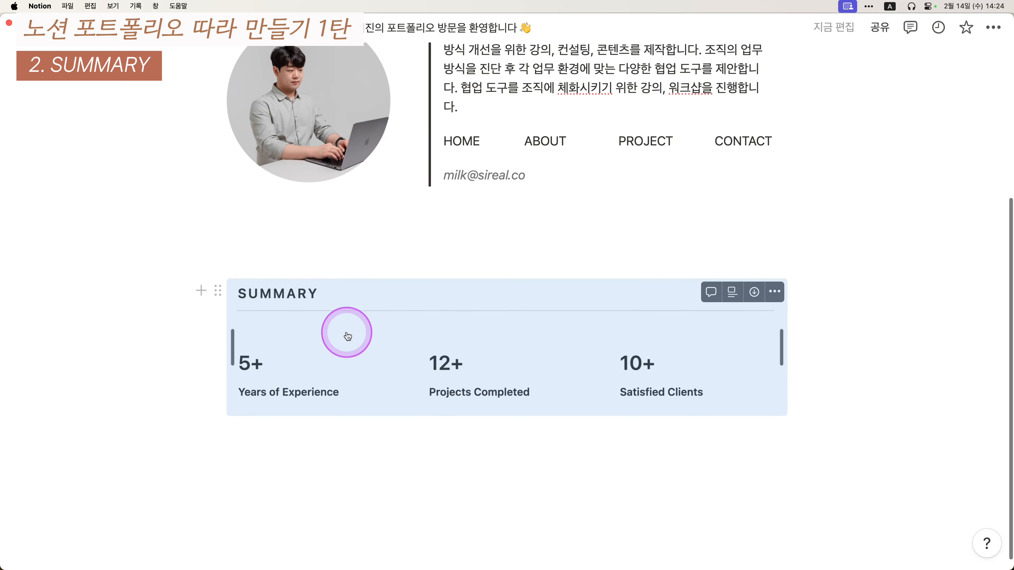
{"action": "left_click", "coordinate": [315, 241]}
{"action": "type", "text": "s"}
{"action": "key", "text": "BackSpace"}
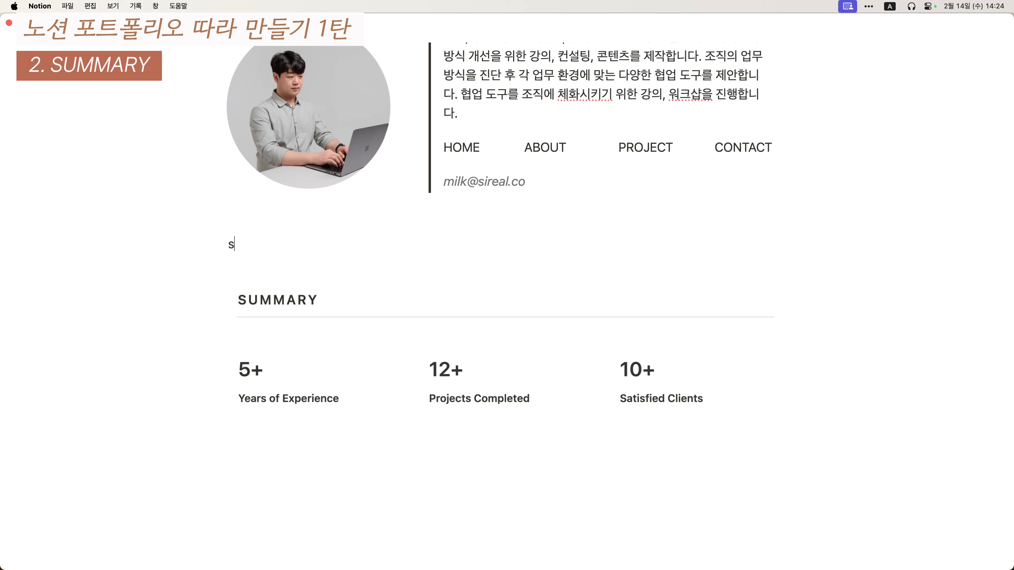
{"action": "type", "text": "SUMMARY"}
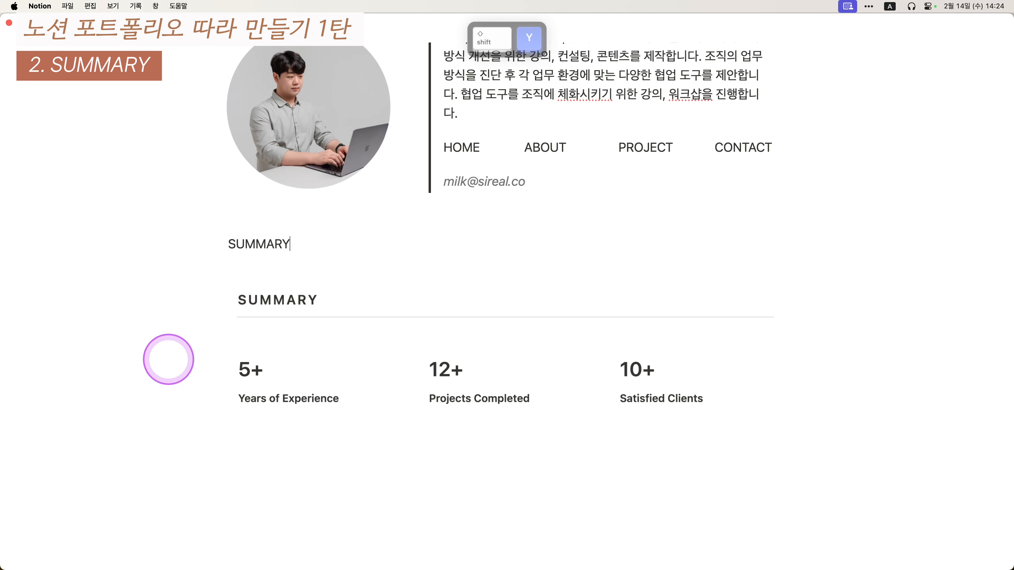
{"action": "key", "text": "super+alt+3"}
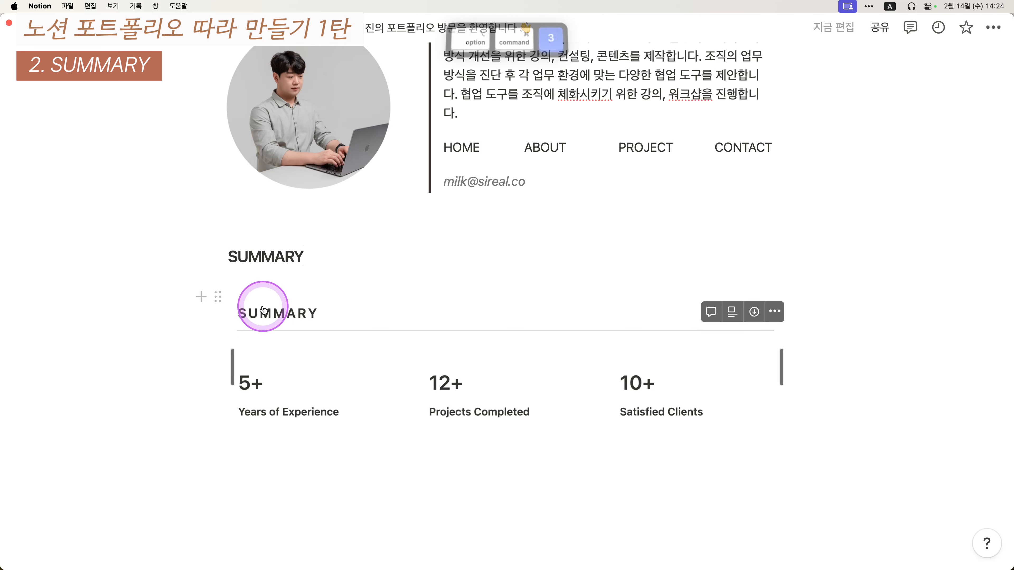
{"action": "key", "text": "super+alt+0"}
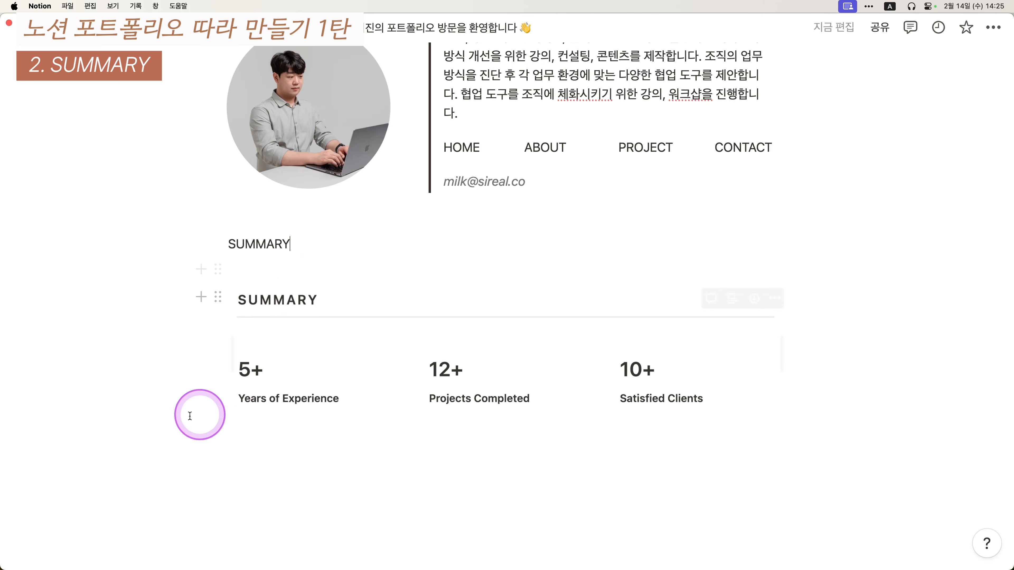
{"action": "key", "text": "super+alt+3"}
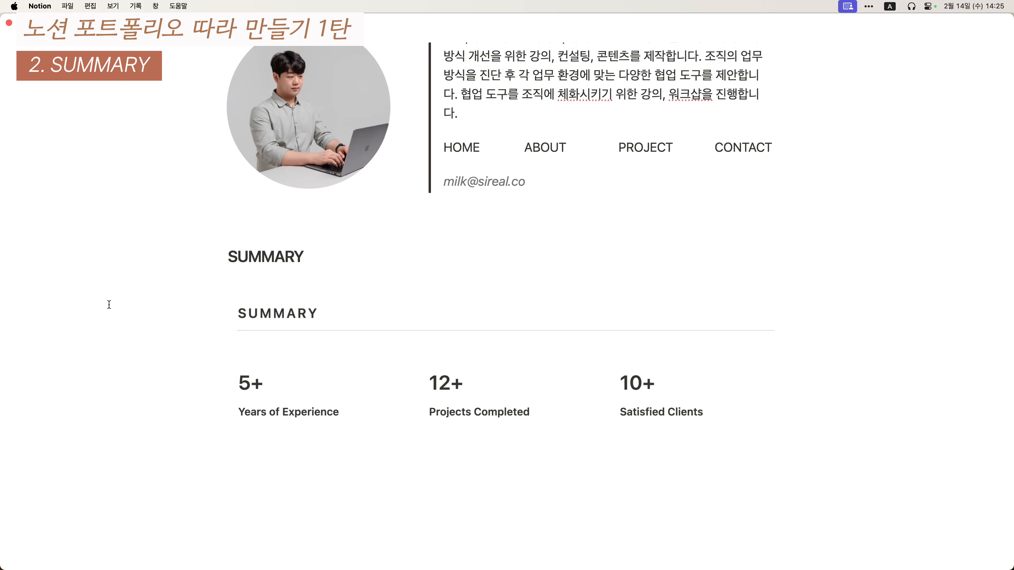
- Confirm SUMMARY as a level-3 heading and spread its letters apart
{"action": "left_click", "coordinate": [217, 257]}
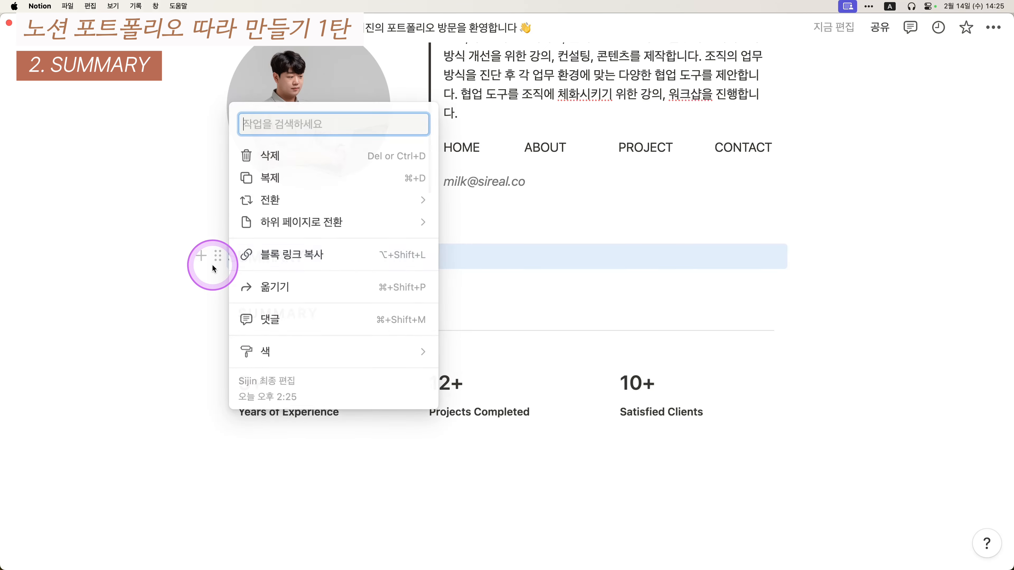
{"action": "mouse_move", "coordinate": [253, 210]}
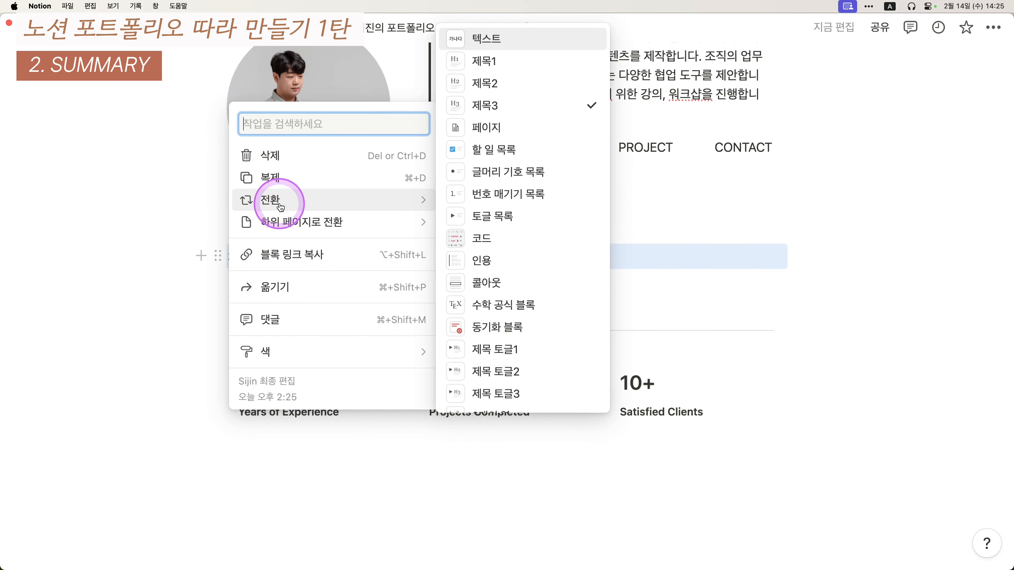
{"action": "left_click", "coordinate": [504, 110]}
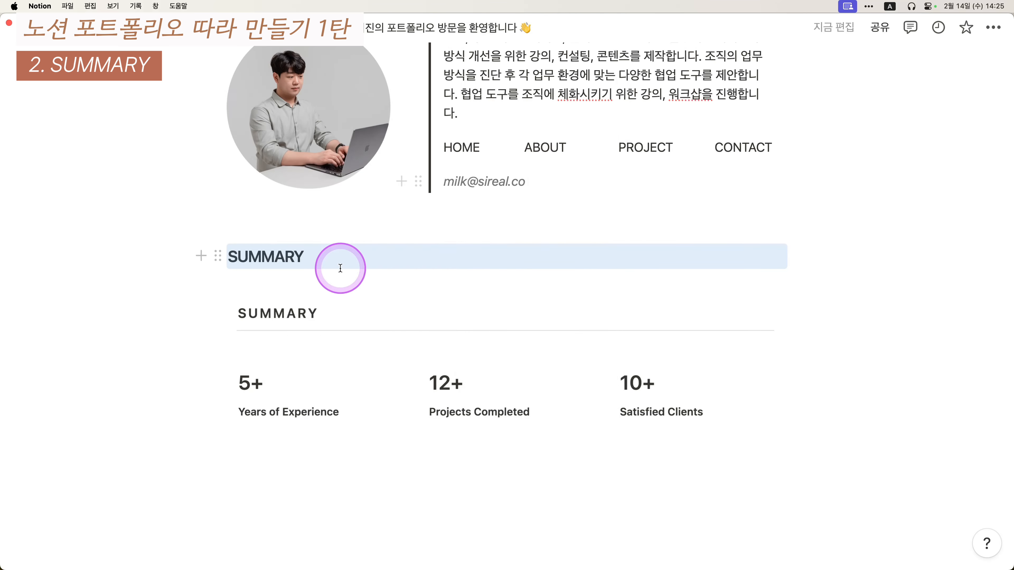
{"action": "left_click", "coordinate": [244, 318]}
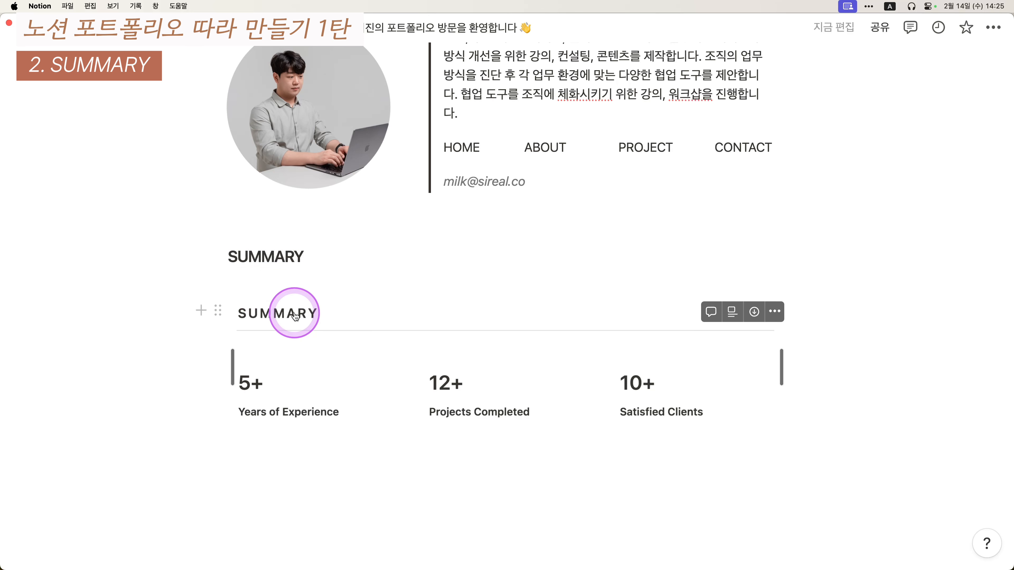
{"action": "key", "text": "super+Left"}
{"action": "key", "text": "Down"}
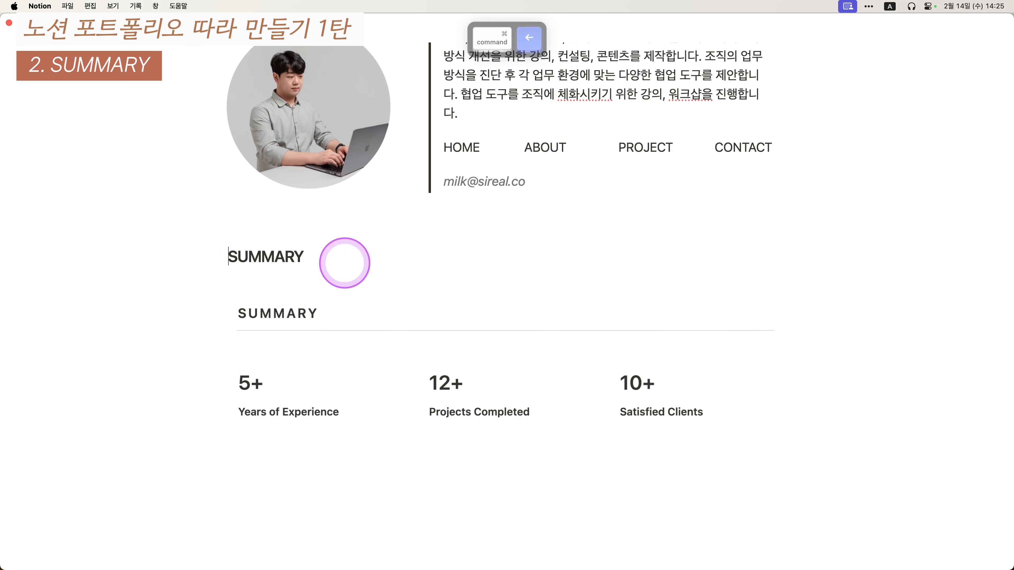
{"action": "key", "text": "Right"}
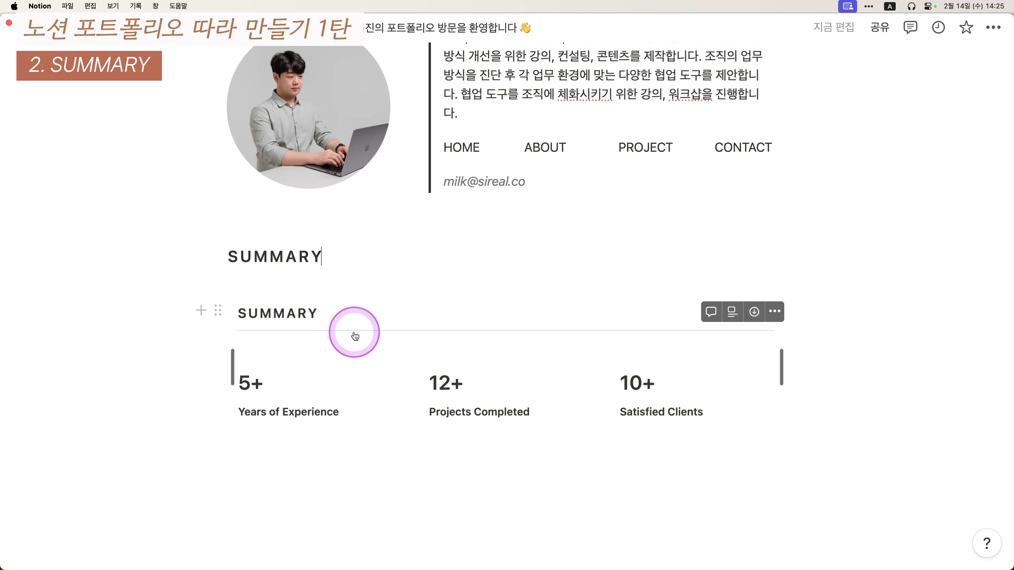
- Insert a divider with --- on a new line under the SUMMARY heading
{"action": "key", "text": "Return"}
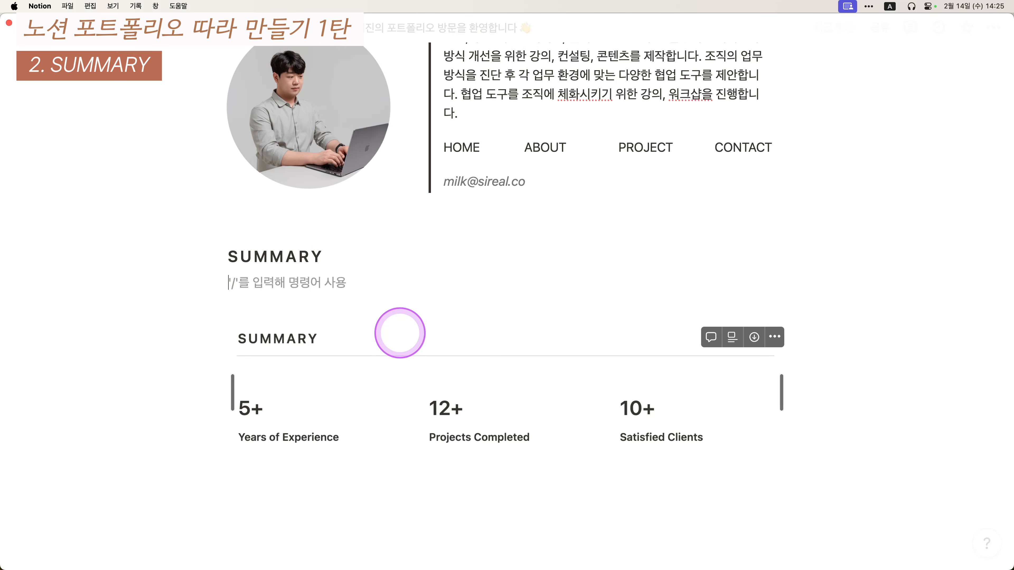
{"action": "type", "text": "---"}
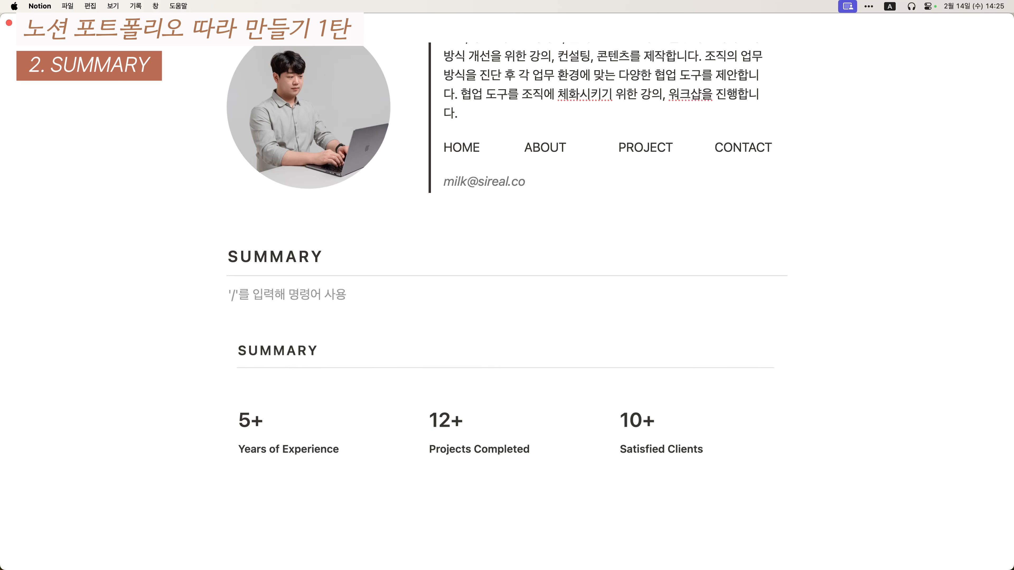
{"action": "scroll", "coordinate": [395, 327], "scroll_direction": "down", "scroll_amount": 2}
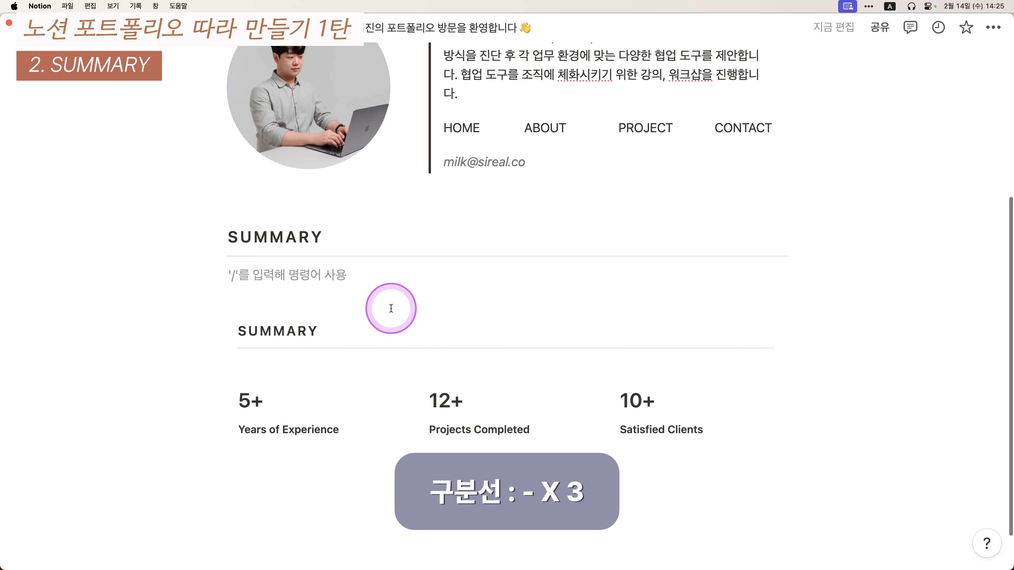
{"action": "scroll", "coordinate": [392, 308], "scroll_direction": "down", "scroll_amount": 2}
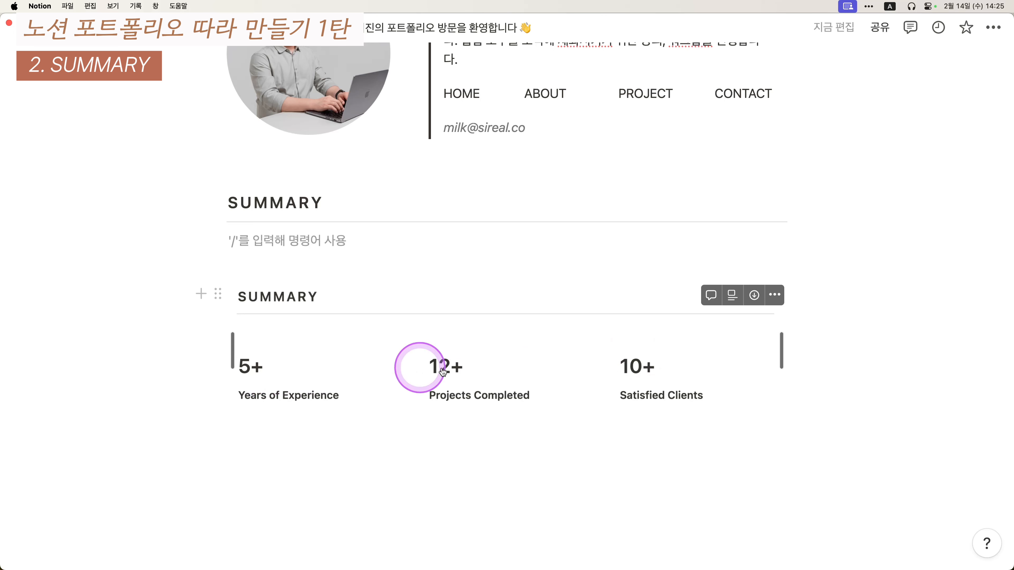
- Type 5+, 12+ and 10+ on separate lines and select all three blocks
{"action": "type", "text": "5+"}
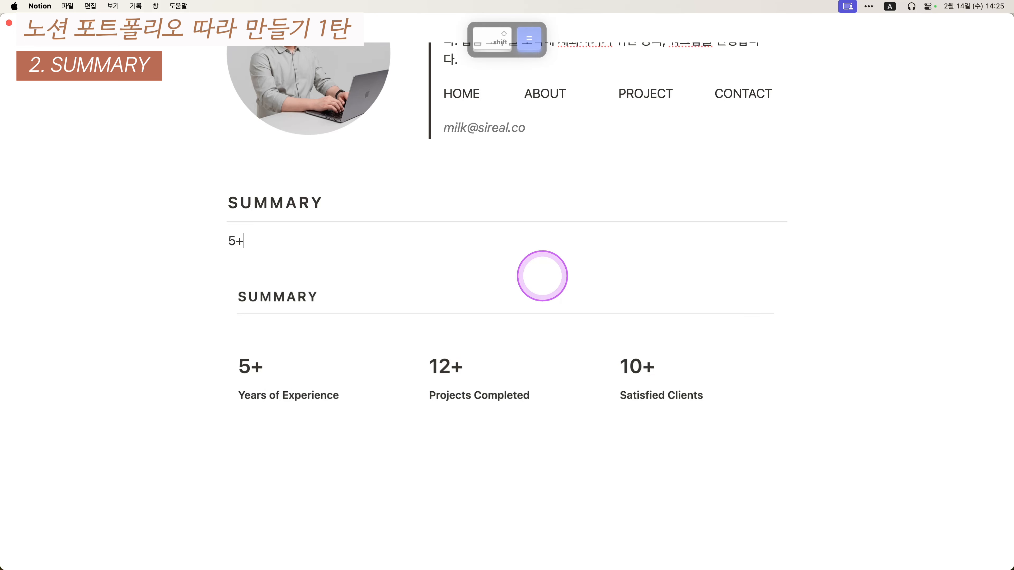
{"action": "key", "text": "Return"}
{"action": "type", "text": "12+"}
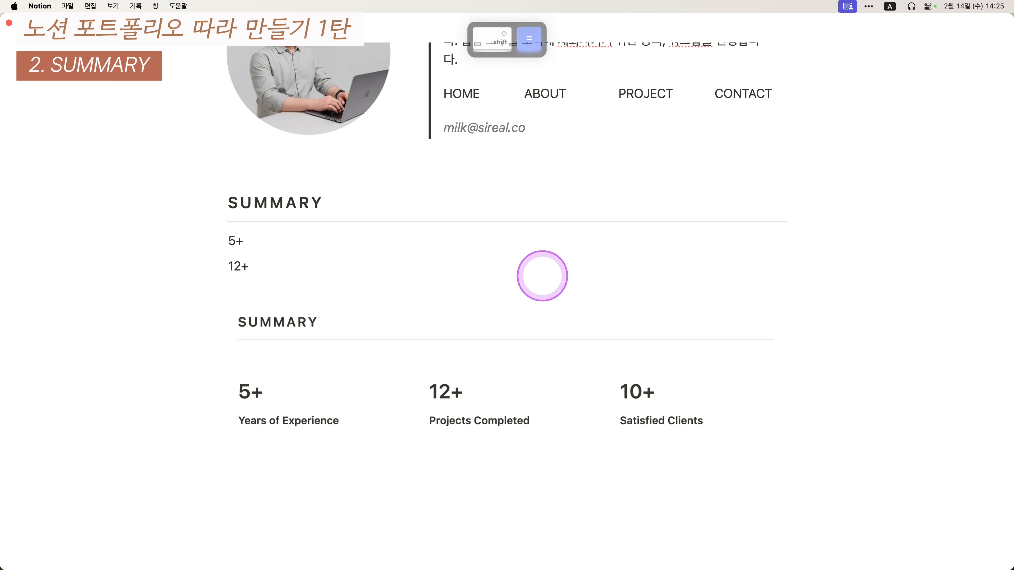
{"action": "key", "text": "Return"}
{"action": "type", "text": "10+"}
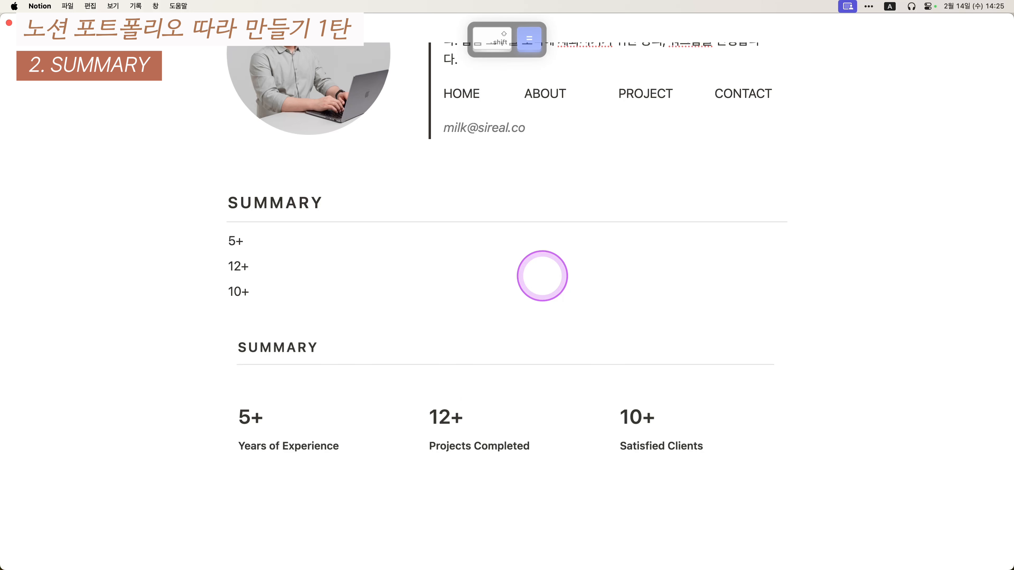
{"action": "key", "text": "Escape"}
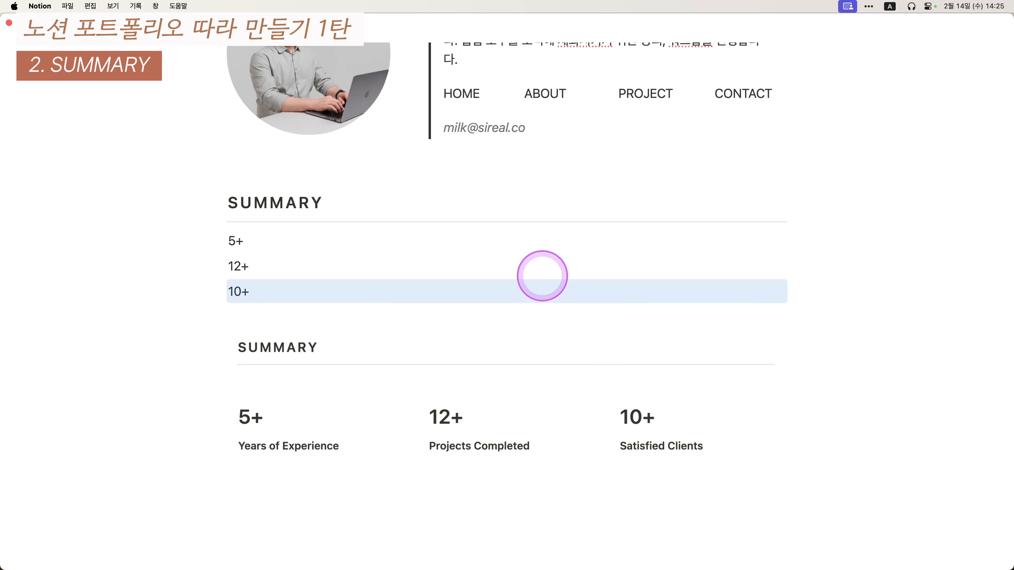
{"action": "key", "text": "Down"}
{"action": "key", "text": "Up"}
{"action": "key", "text": "Return"}
{"action": "key", "text": "Escape"}
{"action": "key", "text": "shift+Up"}
{"action": "key", "text": "shift+Up"}
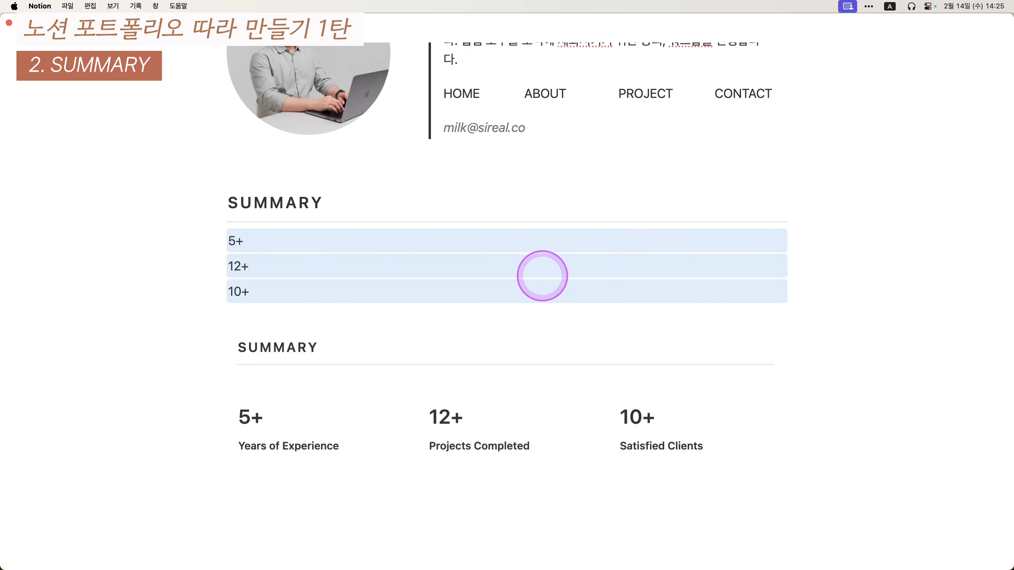
- Turn the three stat blocks into side-by-side columns using the 열 (columns) action
{"action": "key", "text": "super+slash"}
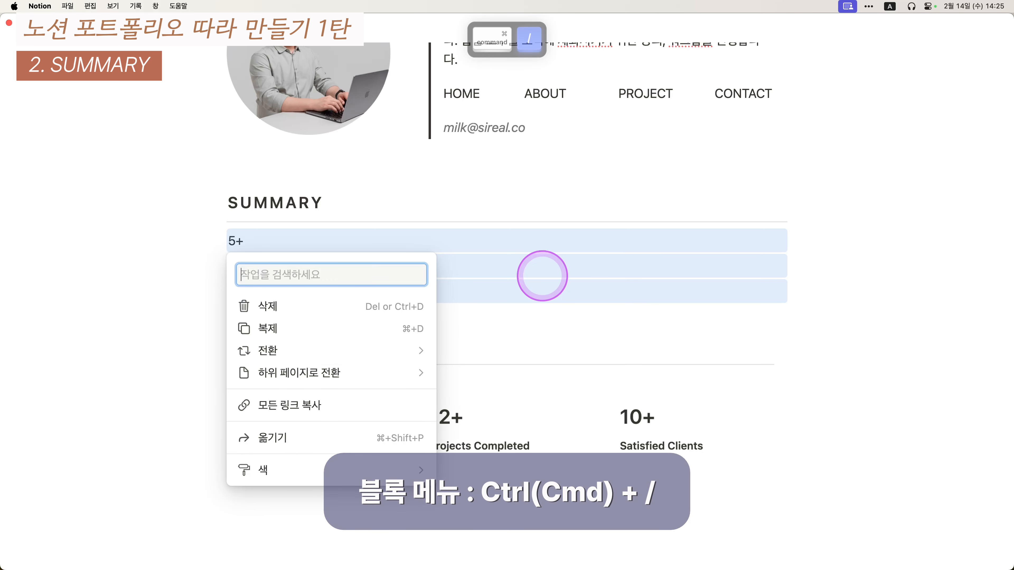
{"action": "type", "text": "duf"}
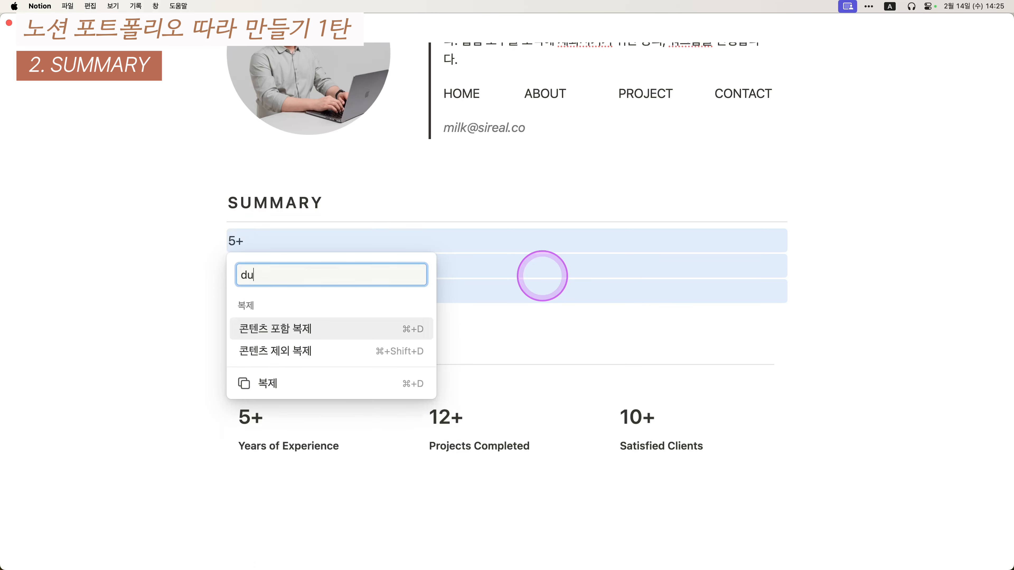
{"action": "key", "text": "BackSpace"}
{"action": "key", "text": "BackSpace"}
{"action": "key", "text": "BackSpace"}
{"action": "key", "text": "Caps_Lock"}
{"action": "type", "text": "열"}
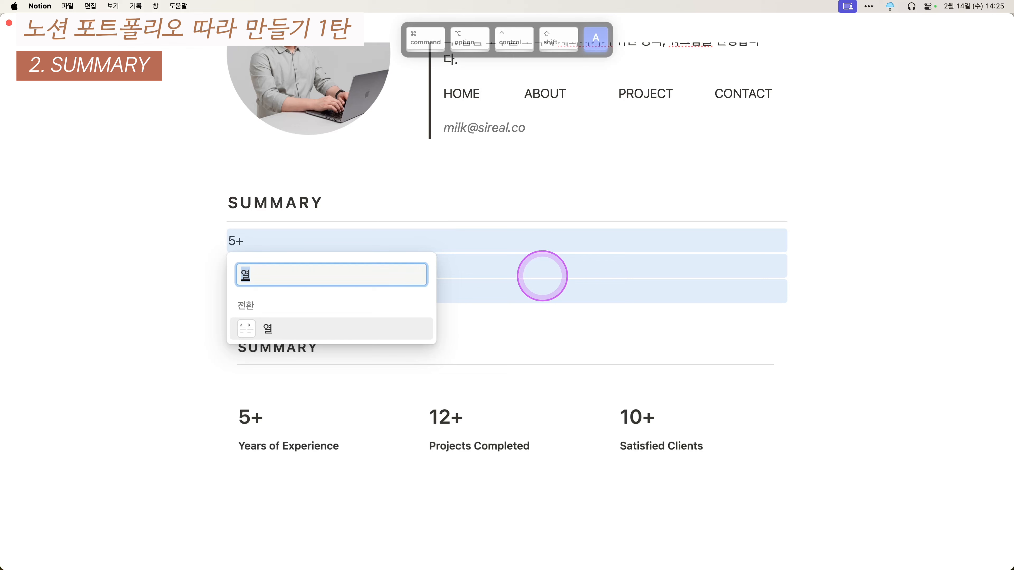
{"action": "key", "text": "Return"}
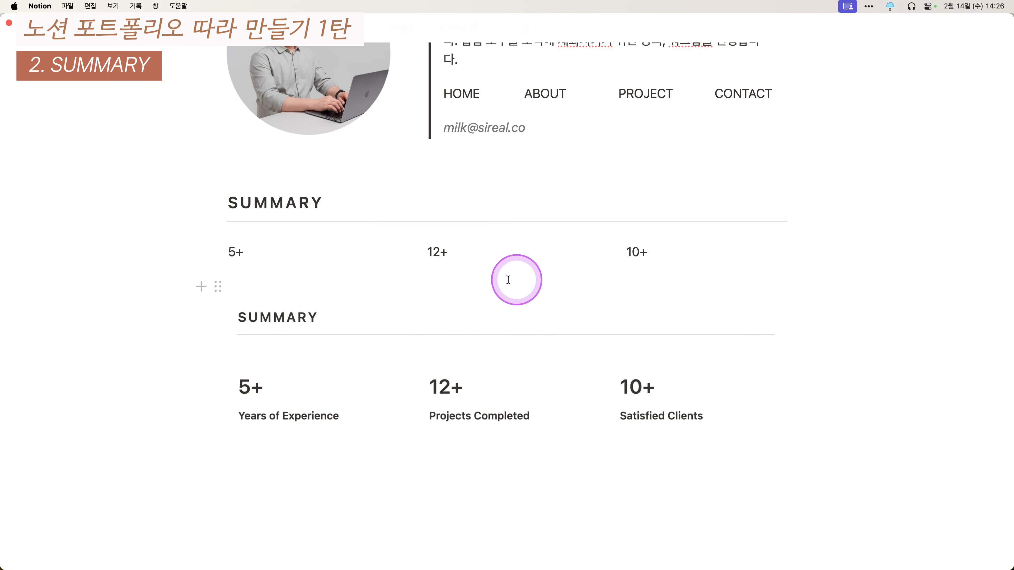
{"action": "left_click_drag", "start_coordinate": [149, 249], "coordinate": [681, 253]}
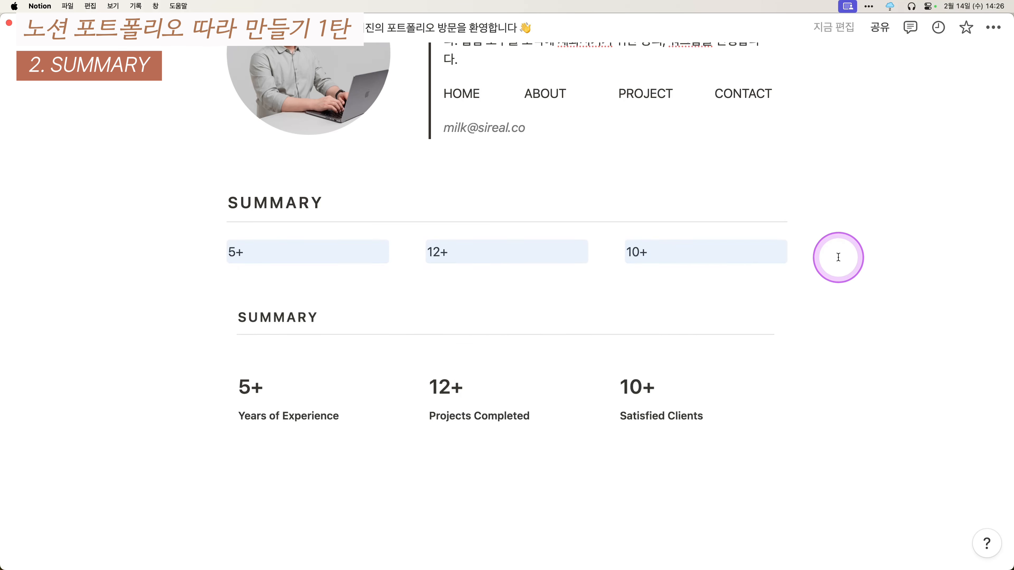
{"action": "left_click", "coordinate": [845, 254]}
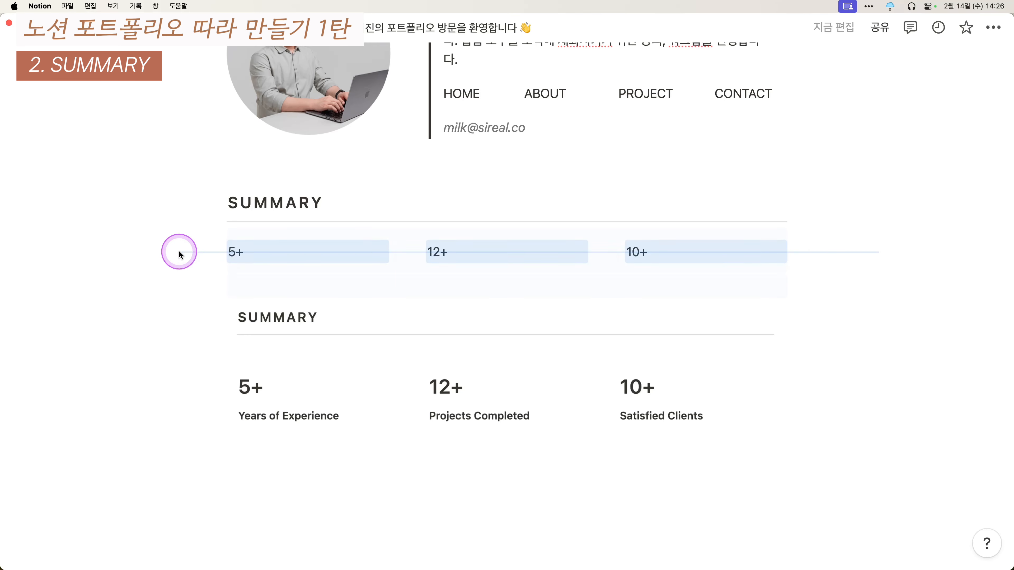
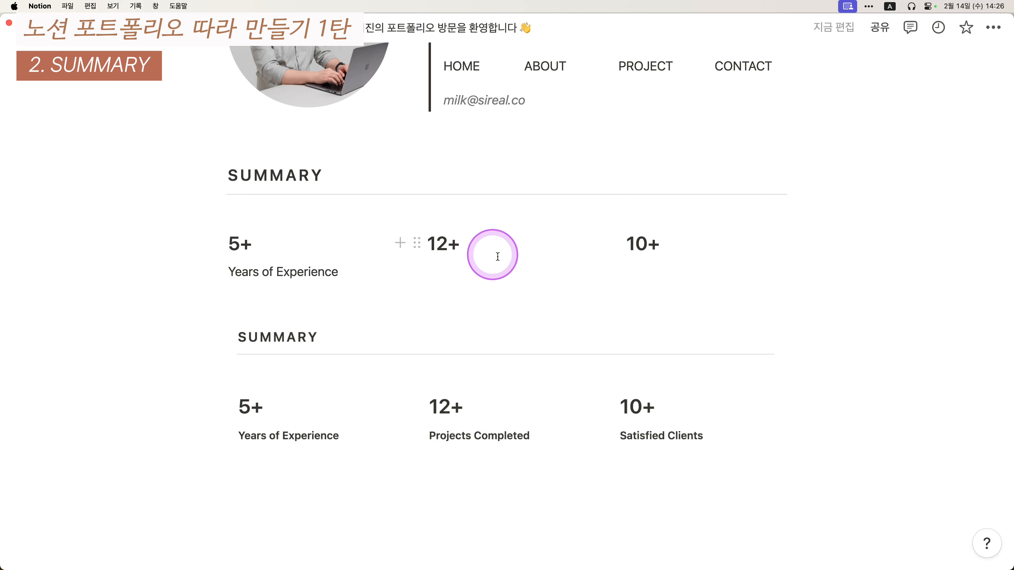
- Add the labels Projects Completed under 12+ and Satisfied Clients under 10+
{"action": "key", "text": "Return"}
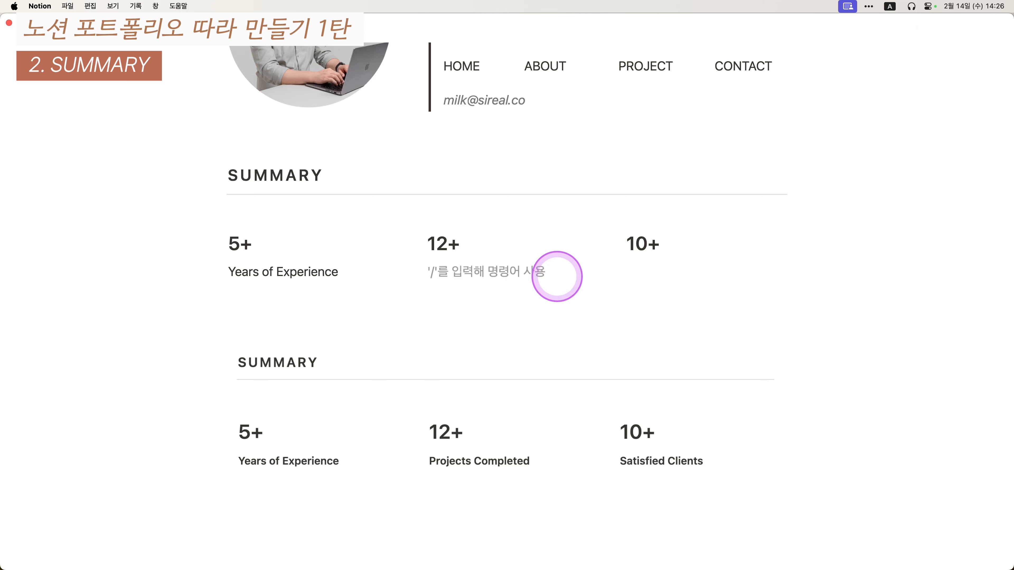
{"action": "type", "text": "Projects"}
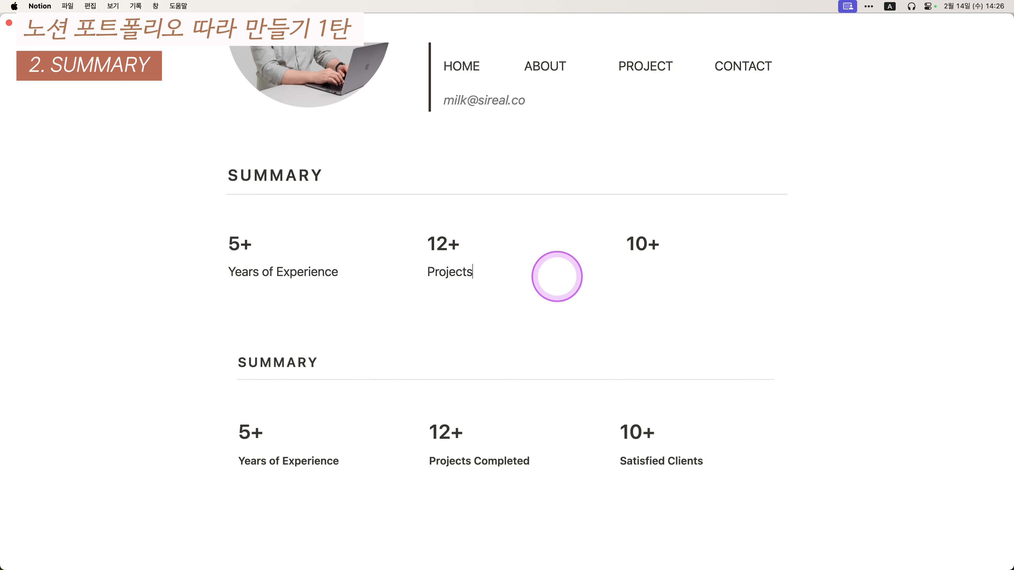
{"action": "type", "text": " Complted"}
{"action": "left_click", "coordinate": [695, 246]}
{"action": "key", "text": "Return"}
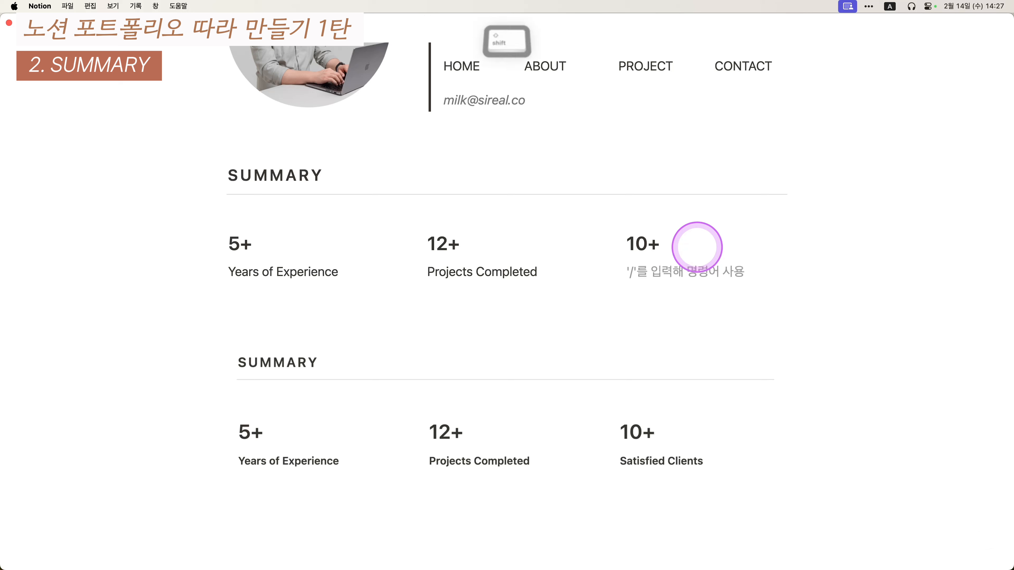
{"action": "type", "text": "Satisfi"}
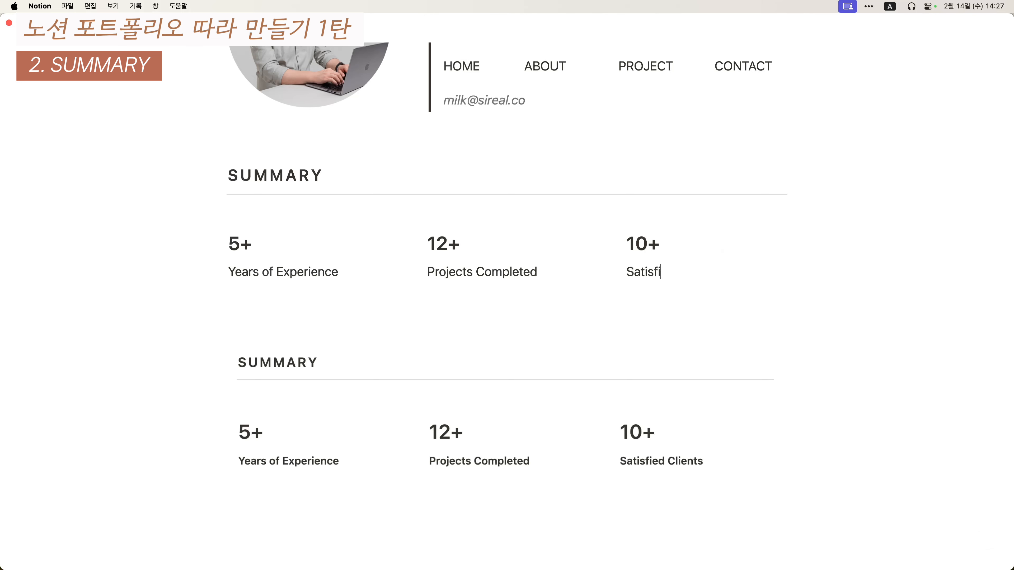
{"action": "type", "text": "ed Cli"}
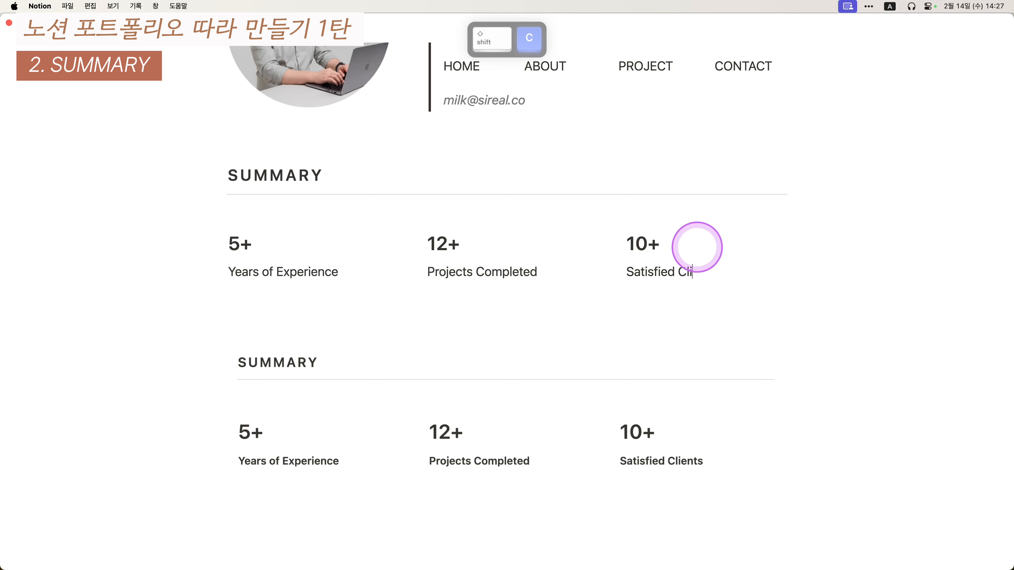
{"action": "type", "text": "ents"}
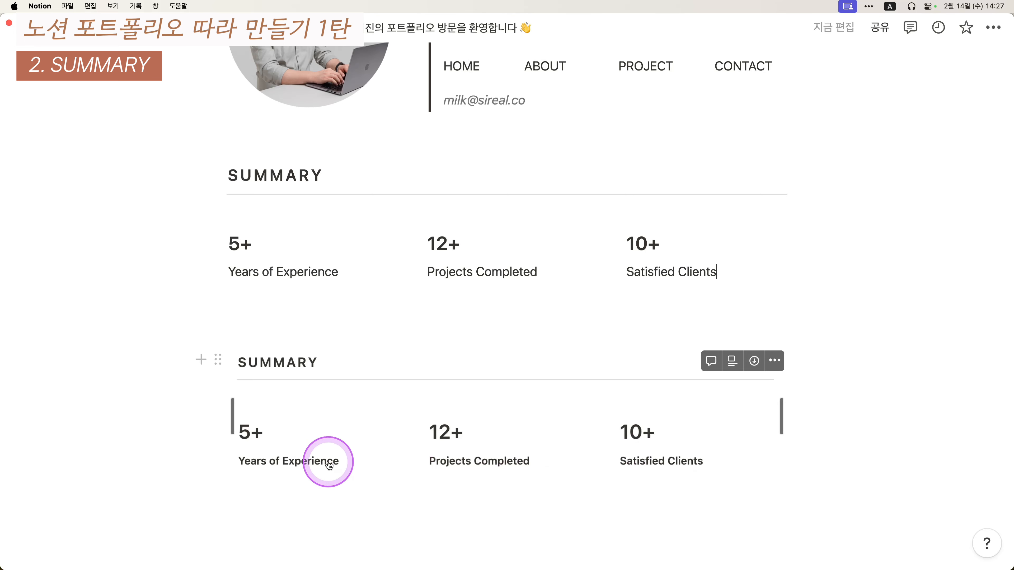
- Bold the three stat labels and delete the reference SUMMARY image below them
{"action": "left_click_drag", "start_coordinate": [858, 267], "coordinate": [238, 278]}
{"action": "key", "text": "super+b"}
{"action": "key", "text": "super+b"}
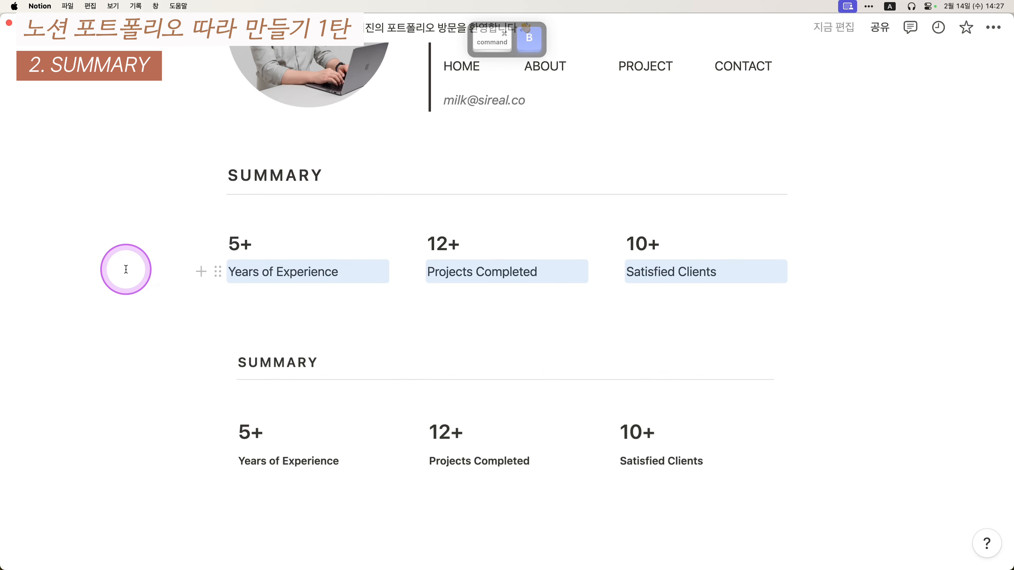
{"action": "key", "text": "super+b"}
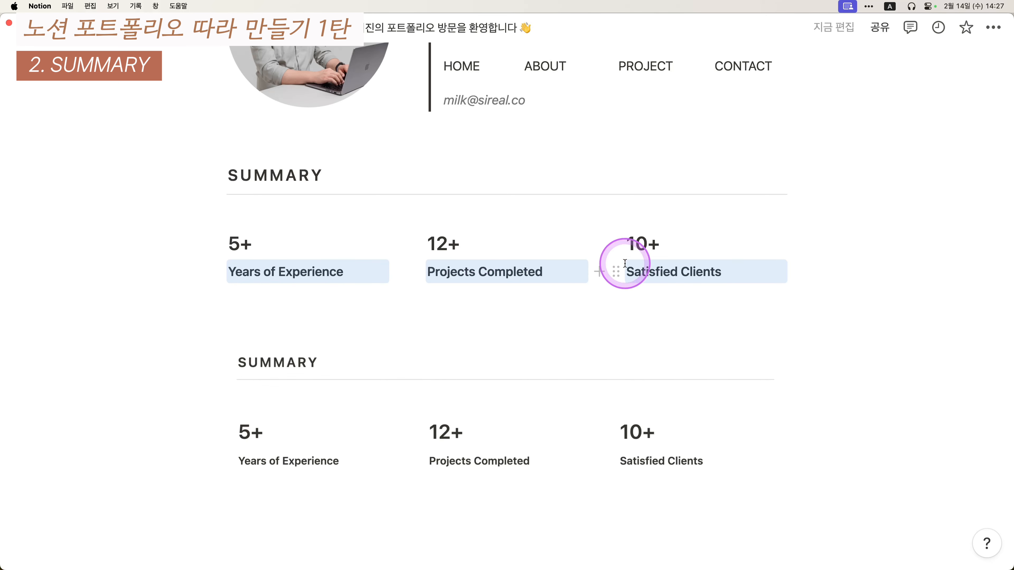
{"action": "left_click", "coordinate": [548, 393]}
{"action": "key", "text": "BackSpace"}
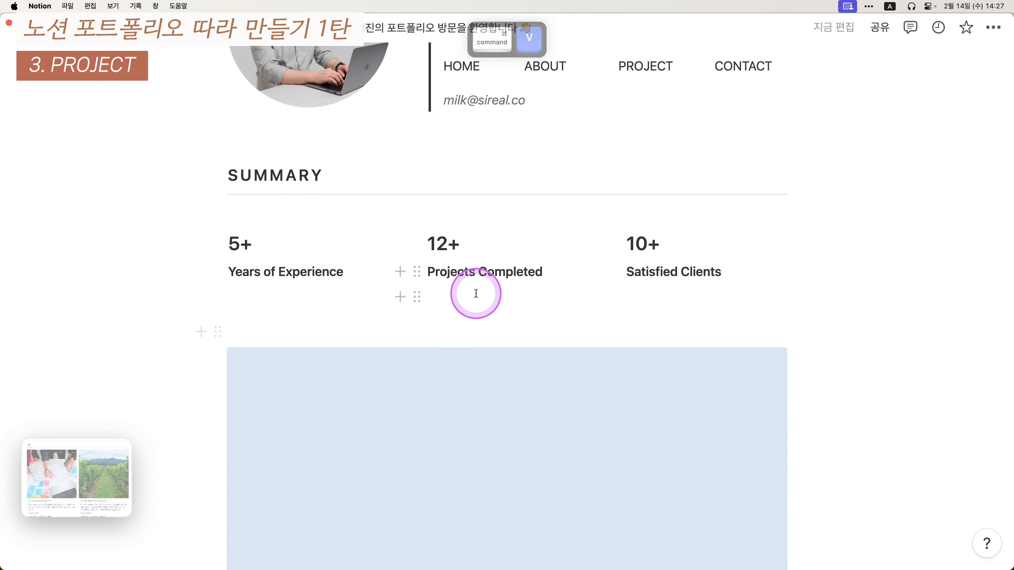
- Type PROJECTS on the empty line above the gallery and make it Heading 3
{"action": "scroll", "coordinate": [475, 294], "scroll_direction": "down", "scroll_amount": 2}
{"action": "scroll", "coordinate": [473, 346], "scroll_direction": "down", "scroll_amount": 5}
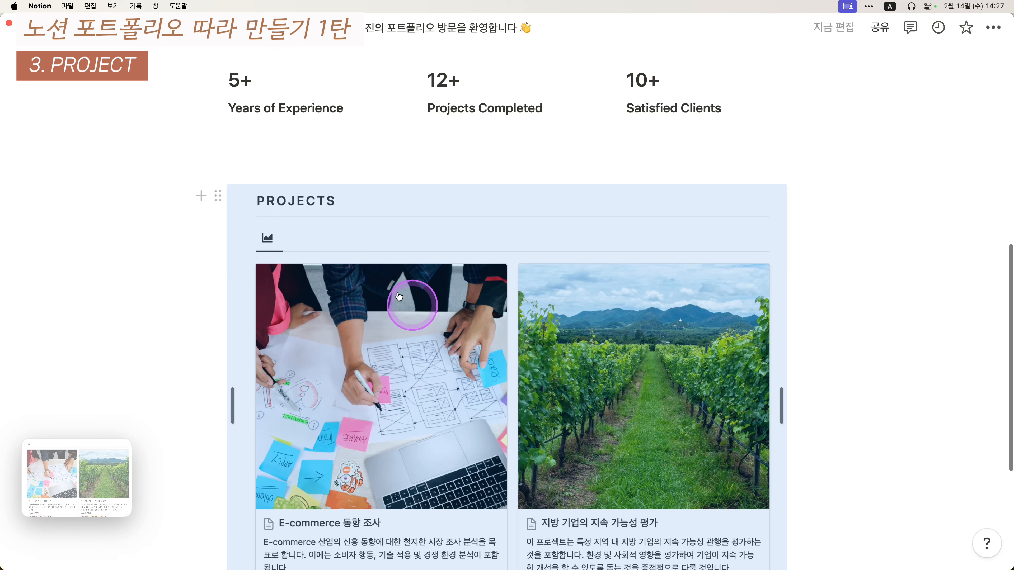
{"action": "left_click", "coordinate": [275, 179]}
{"action": "key", "text": "Return"}
{"action": "left_click", "coordinate": [273, 176]}
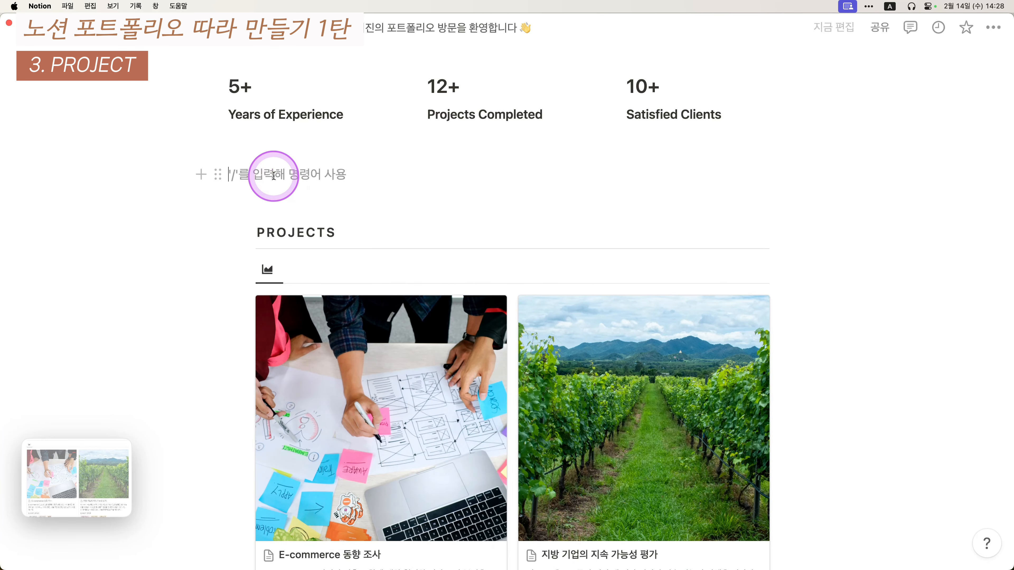
{"action": "scroll", "coordinate": [139, 239], "scroll_direction": "up", "scroll_amount": 6}
{"action": "left_click_drag", "start_coordinate": [114, 177], "coordinate": [344, 222]}
{"action": "left_click", "coordinate": [334, 363]}
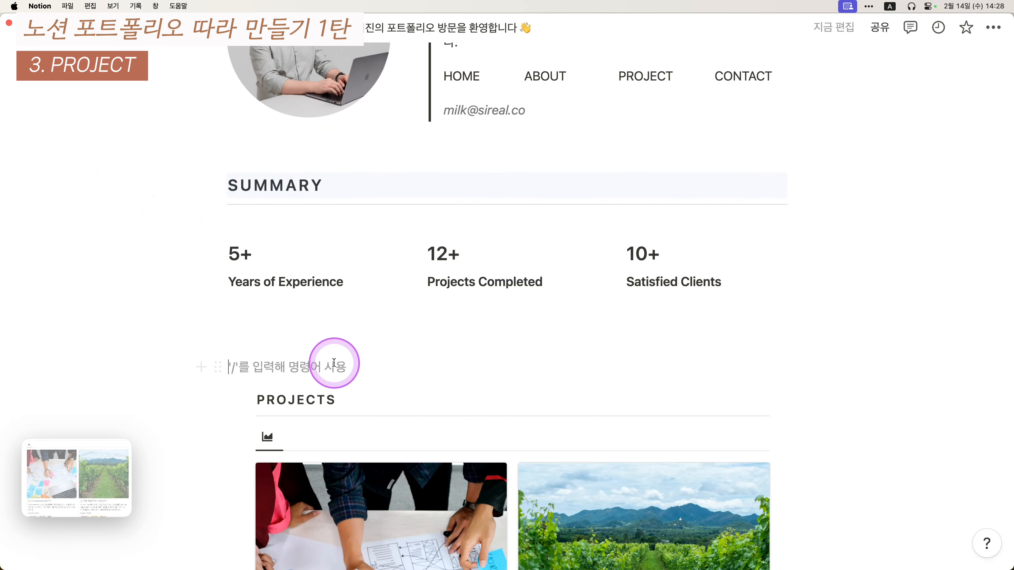
{"action": "scroll", "coordinate": [137, 358], "scroll_direction": "down", "scroll_amount": 1}
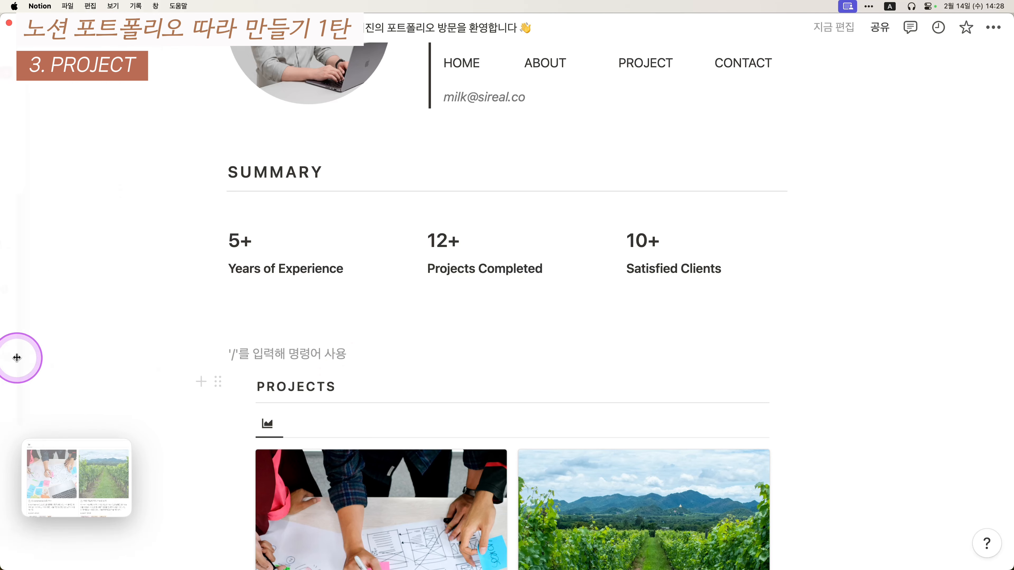
{"action": "mouse_move", "coordinate": [16, 357]}
{"action": "scroll", "coordinate": [152, 304], "scroll_direction": "down", "scroll_amount": 3}
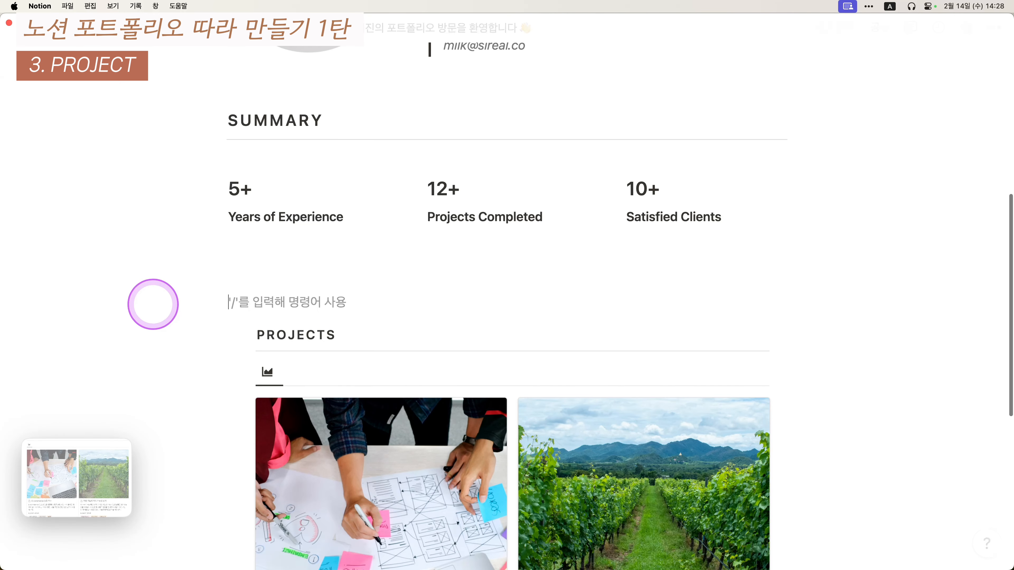
{"action": "type", "text": "PROJECTS"}
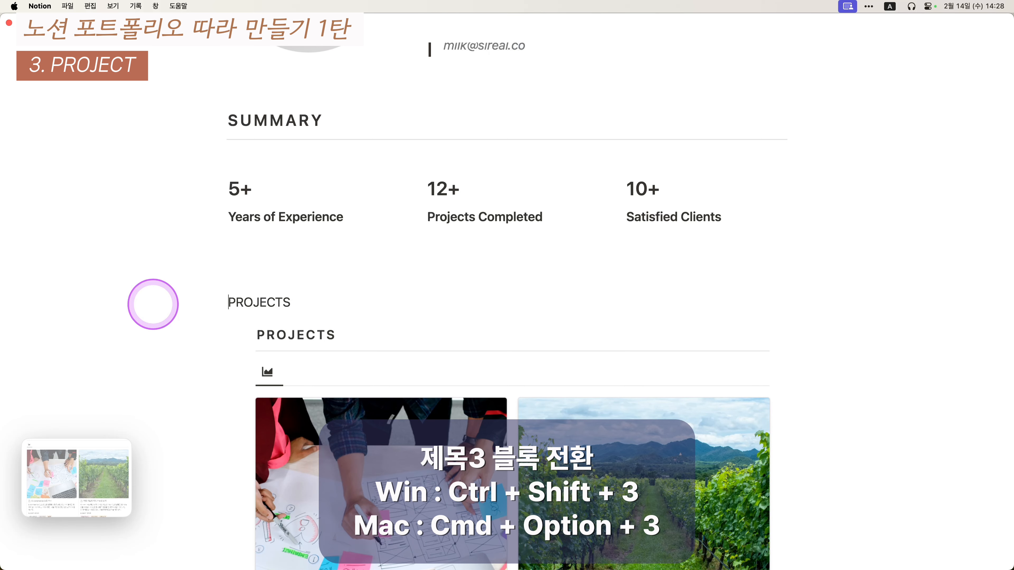
{"action": "key", "text": "super+alt+3"}
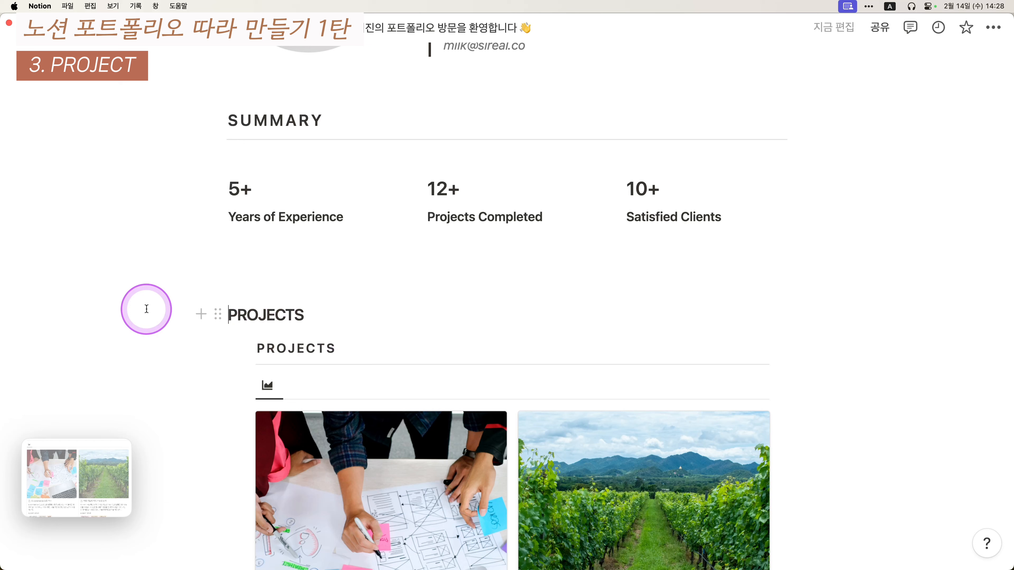
- Insert a --- divider line directly under the PROJECTS heading
{"action": "key", "text": "Right"}
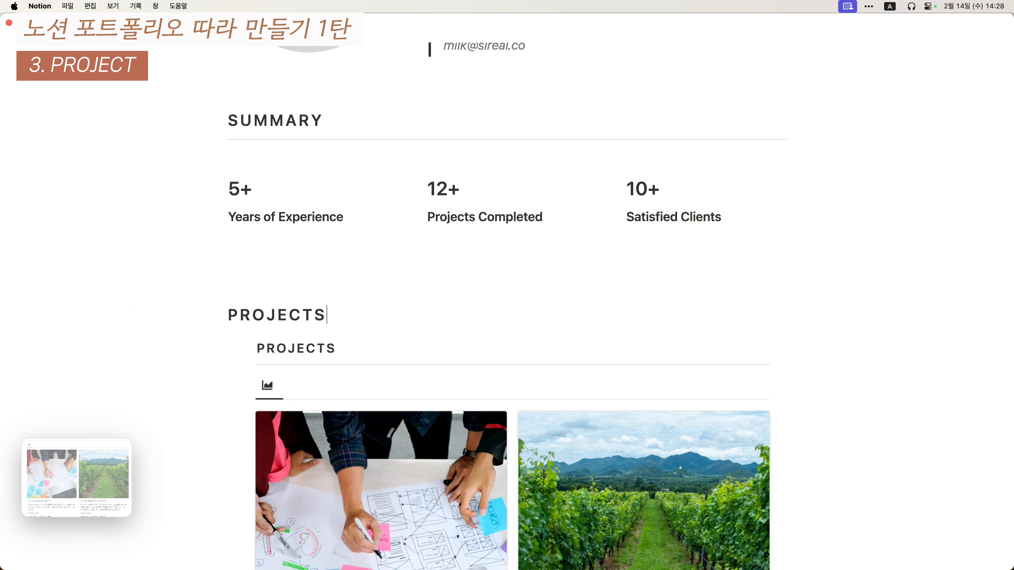
{"action": "left_click", "coordinate": [149, 307]}
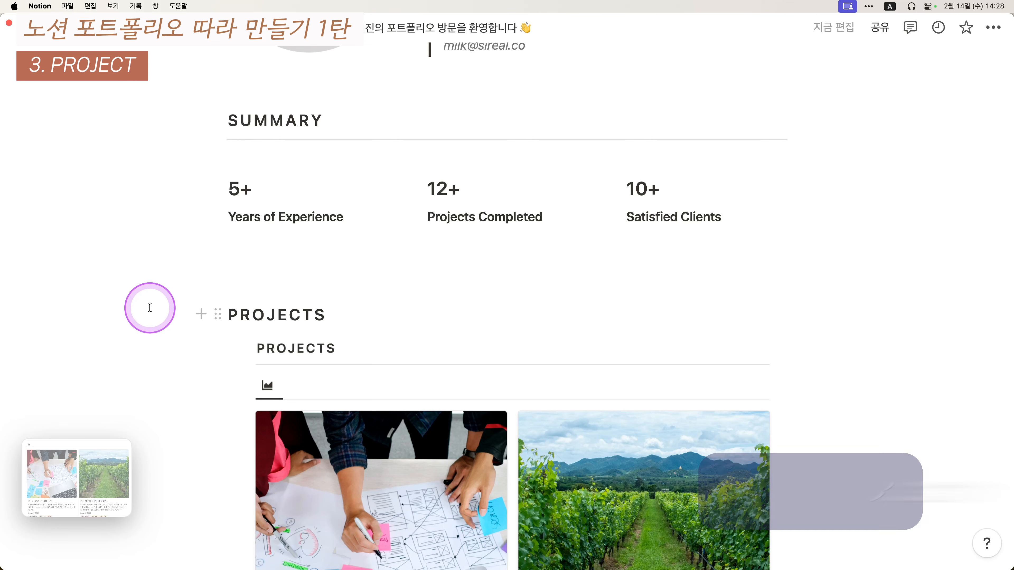
{"action": "key", "text": "Return"}
{"action": "type", "text": "---"}
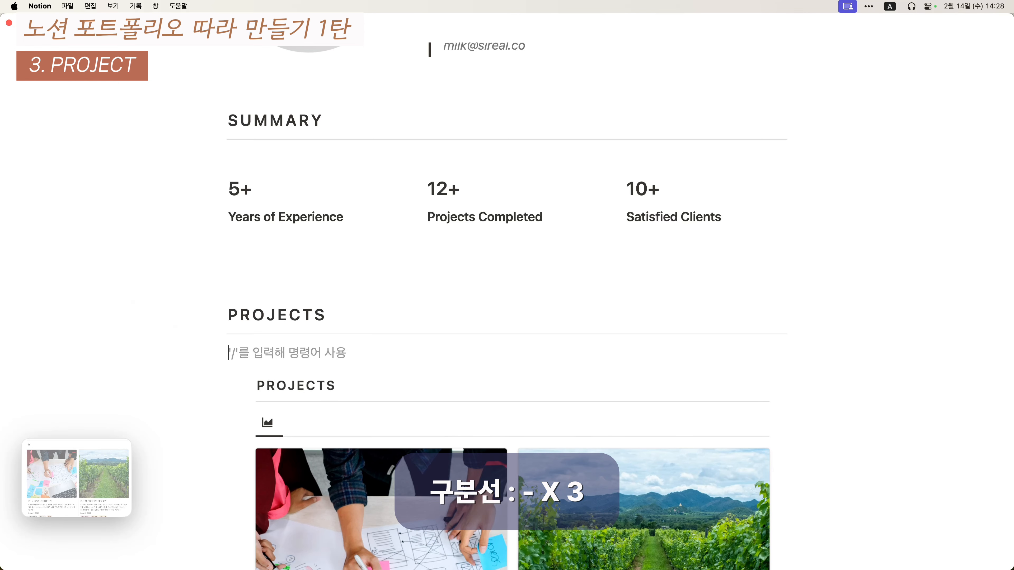
{"action": "type", "text": "."}
{"action": "key", "text": "Return"}
{"action": "key", "text": "Return"}
{"action": "key", "text": "Return"}
{"action": "key", "text": "BackSpace"}
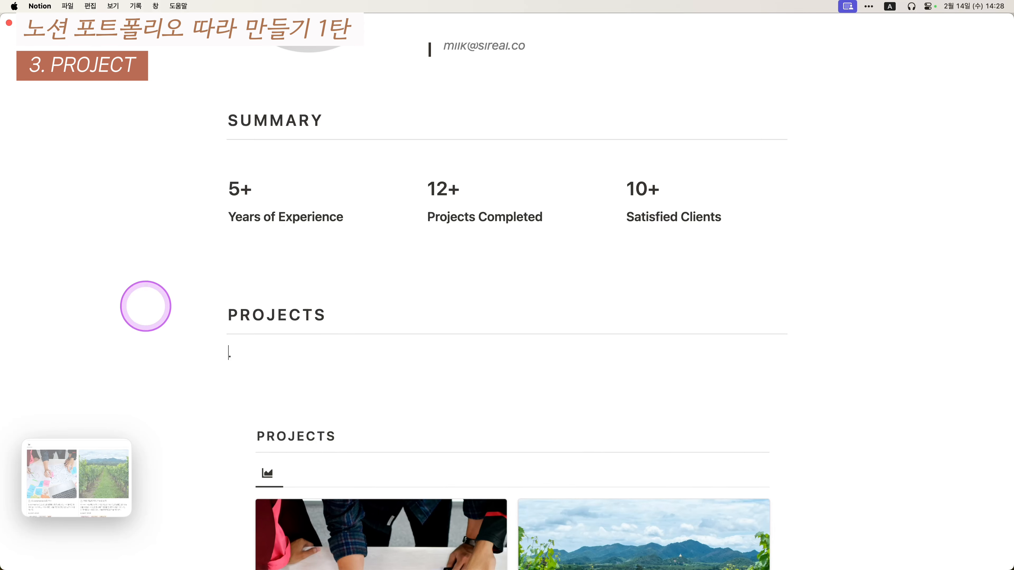
- Insert an inline table database under PROJECTS using the /인라인 command
{"action": "scroll", "coordinate": [194, 283], "scroll_direction": "down", "scroll_amount": 8}
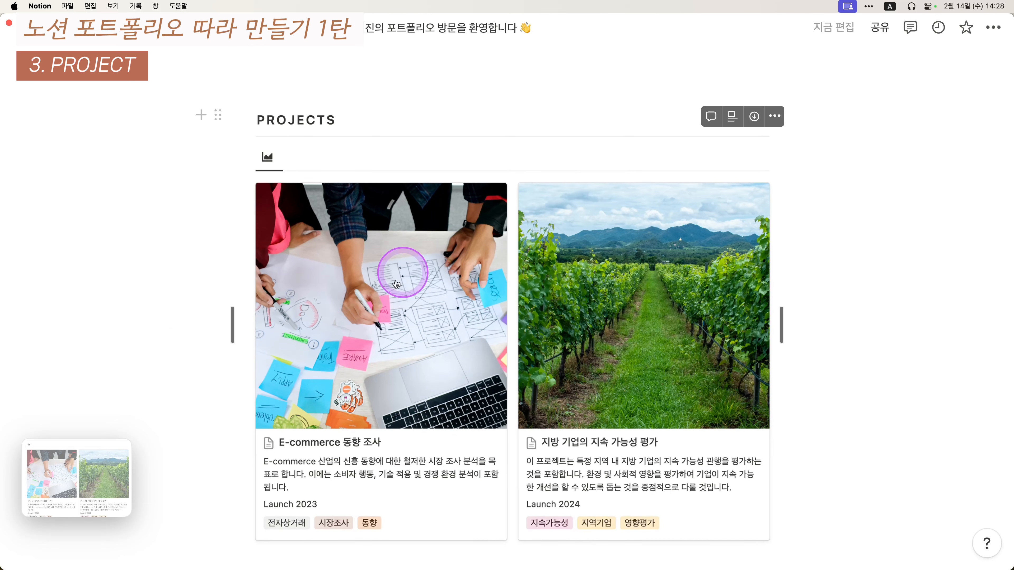
{"action": "scroll", "coordinate": [452, 429], "scroll_direction": "up", "scroll_amount": 1}
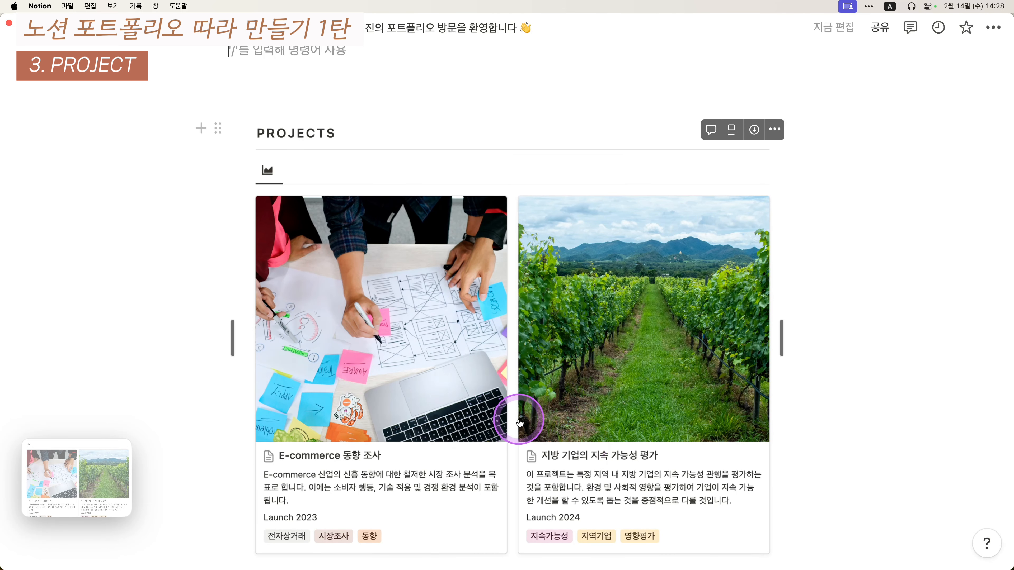
{"action": "scroll", "coordinate": [518, 422], "scroll_direction": "up", "scroll_amount": 5}
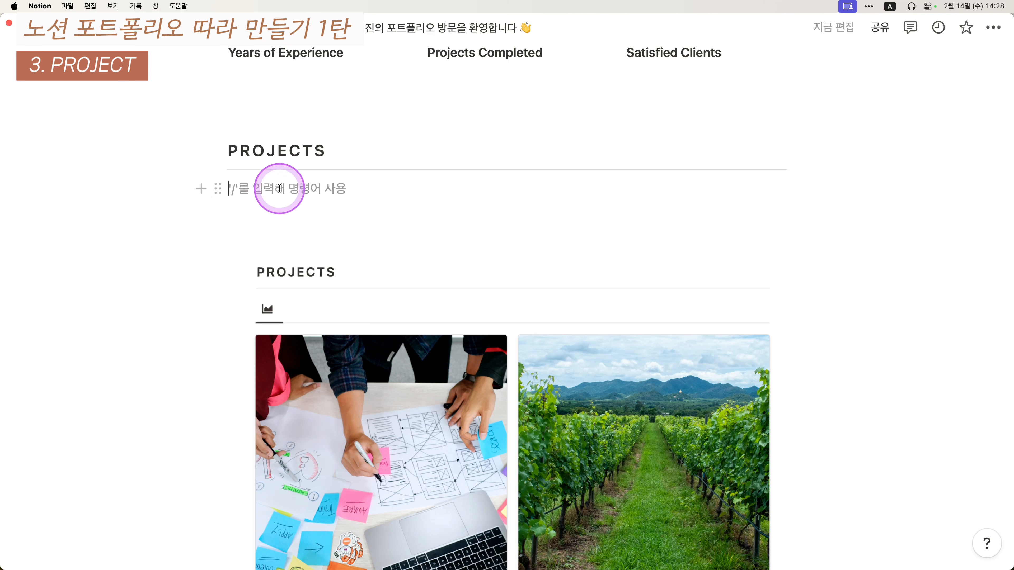
{"action": "type", "text": "/dlsfk"}
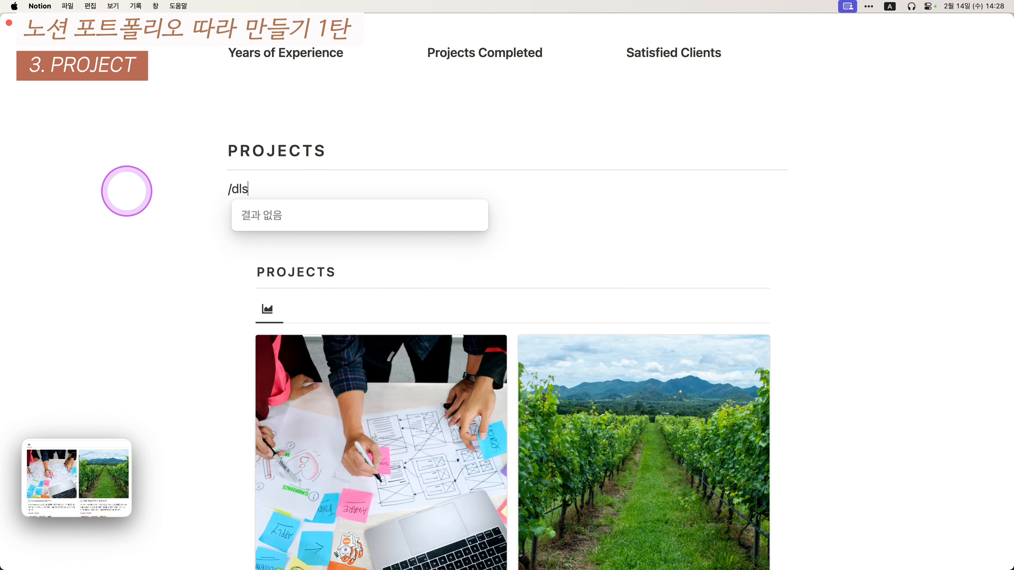
{"action": "key", "text": "BackSpace"}
{"action": "key", "text": "BackSpace"}
{"action": "key", "text": "BackSpace"}
{"action": "key", "text": "BackSpace"}
{"action": "key", "text": "BackSpace"}
{"action": "key", "text": "ctrl+alt+shift+super+a"}
{"action": "type", "text": "인라인"}
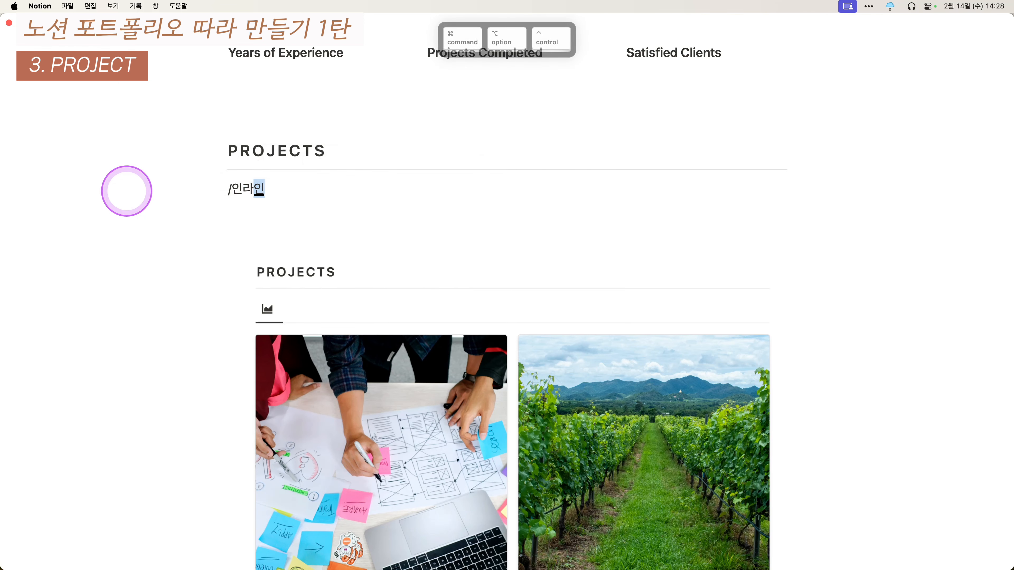
{"action": "key", "text": "super+BackSpace"}
{"action": "type", "text": "/인라인"}
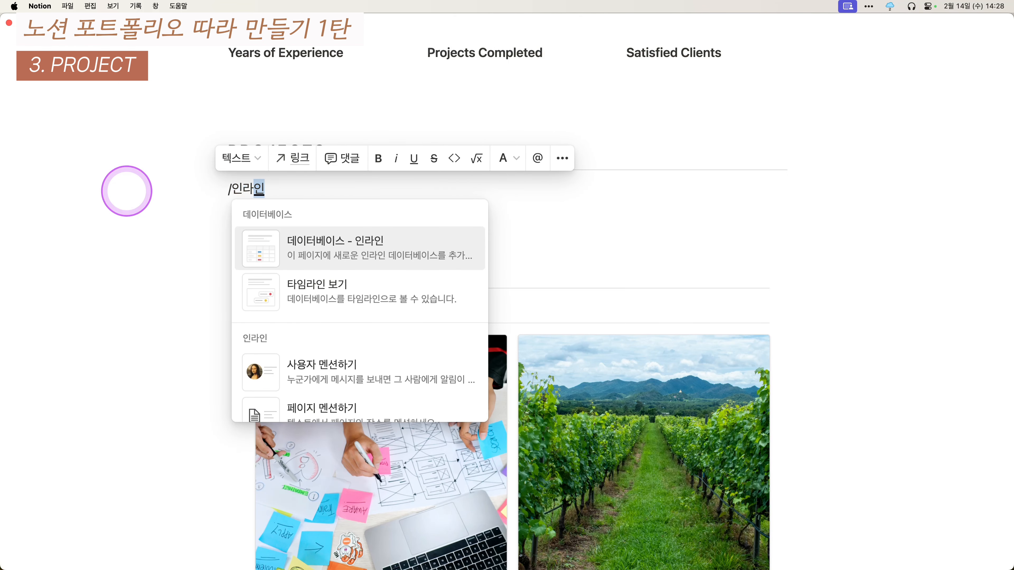
{"action": "key", "text": "Return"}
- Name the table PROJECT DB, then hide that title via its ••• menu
{"action": "scroll", "coordinate": [374, 220], "scroll_direction": "down", "scroll_amount": 5}
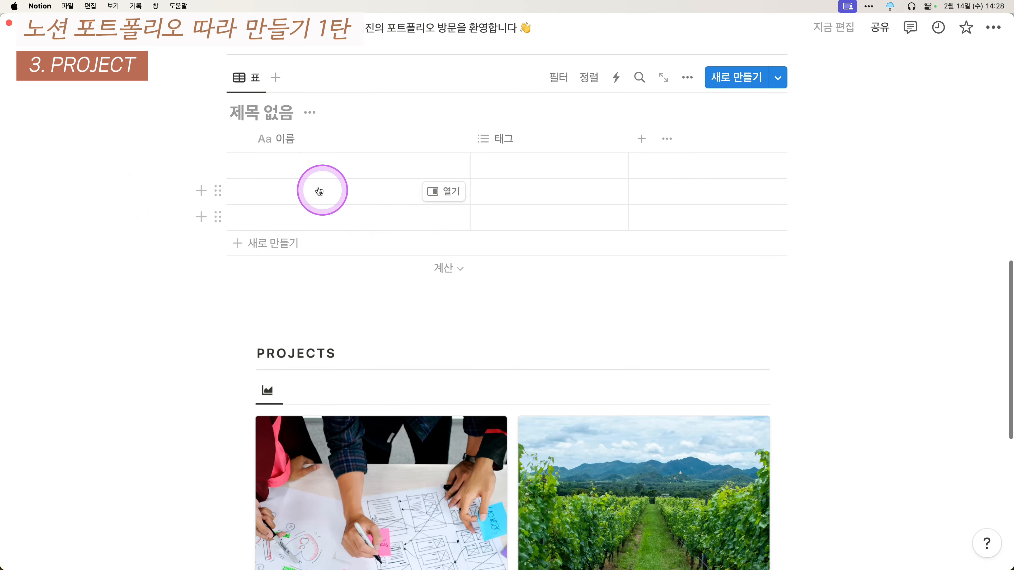
{"action": "scroll", "coordinate": [260, 113], "scroll_direction": "up", "scroll_amount": 1}
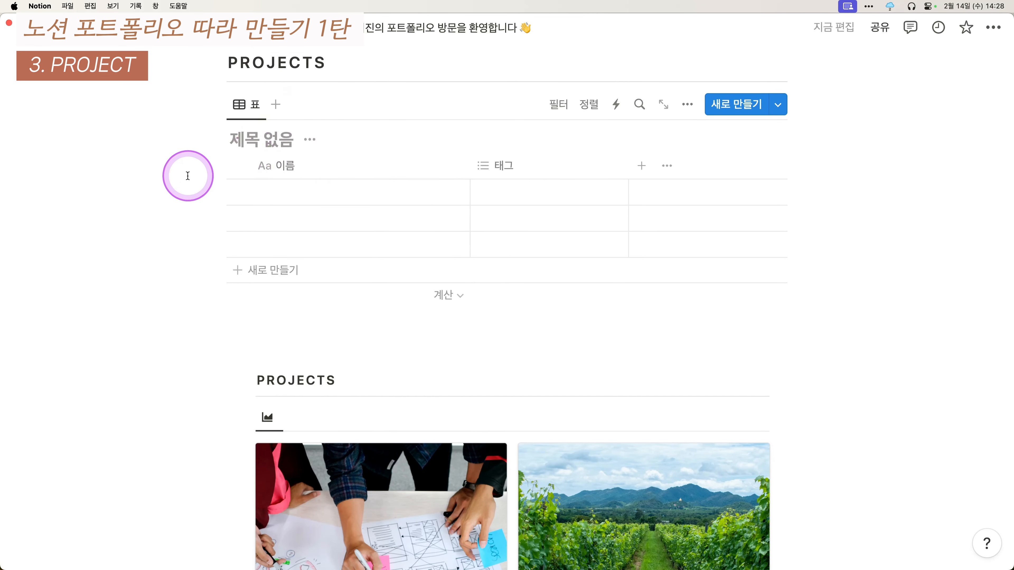
{"action": "scroll", "coordinate": [251, 72], "scroll_direction": "up", "scroll_amount": 1}
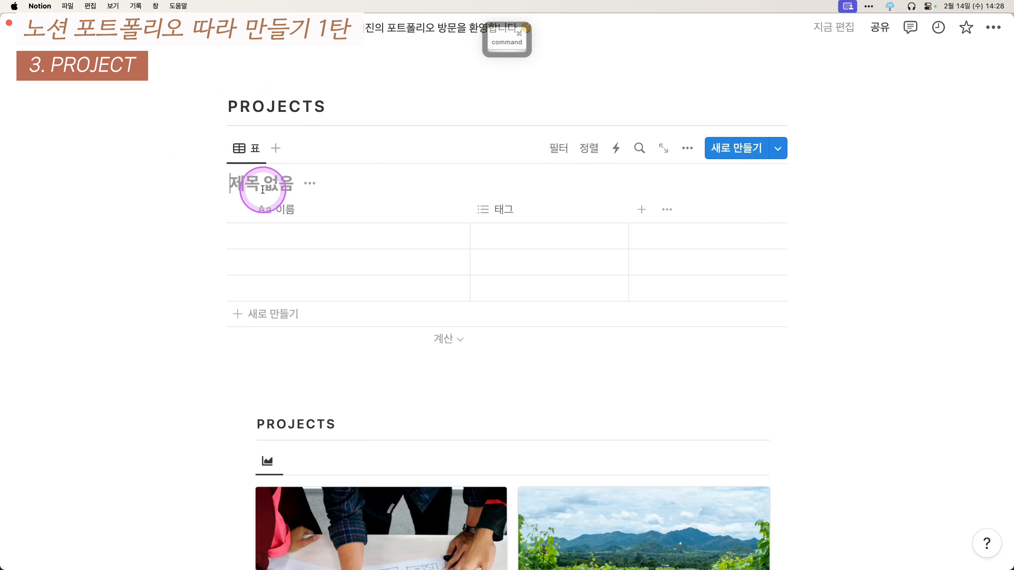
{"action": "type", "text": "ㅇ"}
{"action": "key", "text": "BackSpace"}
{"action": "key", "text": "ctrl+space"}
{"action": "type", "text": "PRO"}
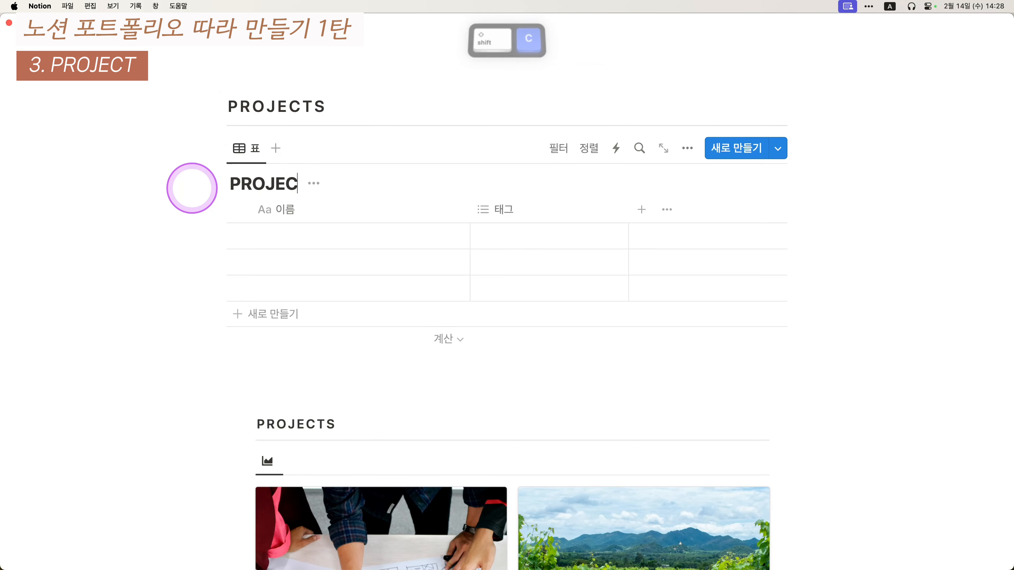
{"action": "type", "text": "JECTS"}
{"action": "key", "text": "BackSpace"}
{"action": "type", "text": "DA"}
{"action": "key", "text": "BackSpace"}
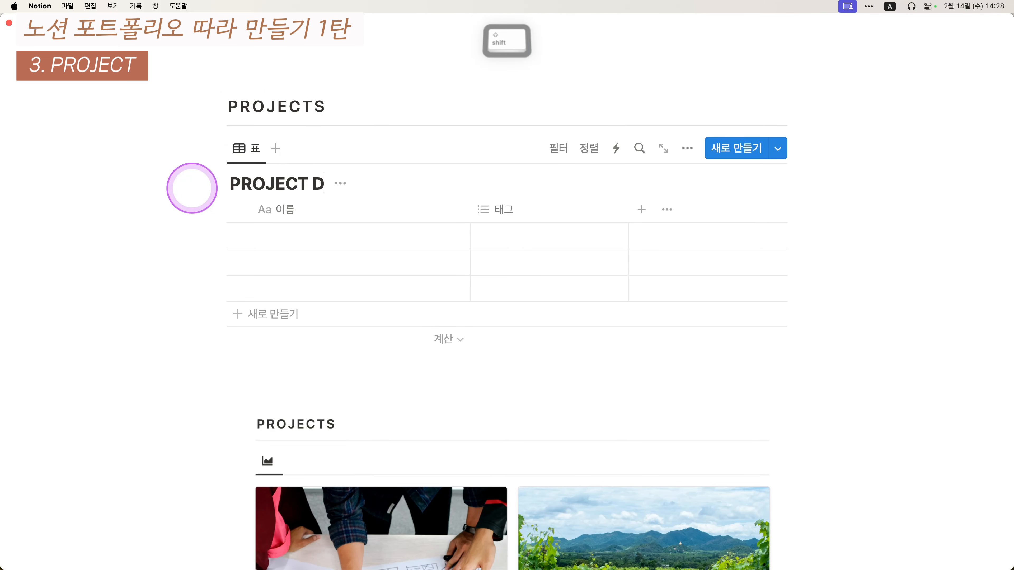
{"action": "type", "text": "B"}
{"action": "left_click", "coordinate": [351, 183]}
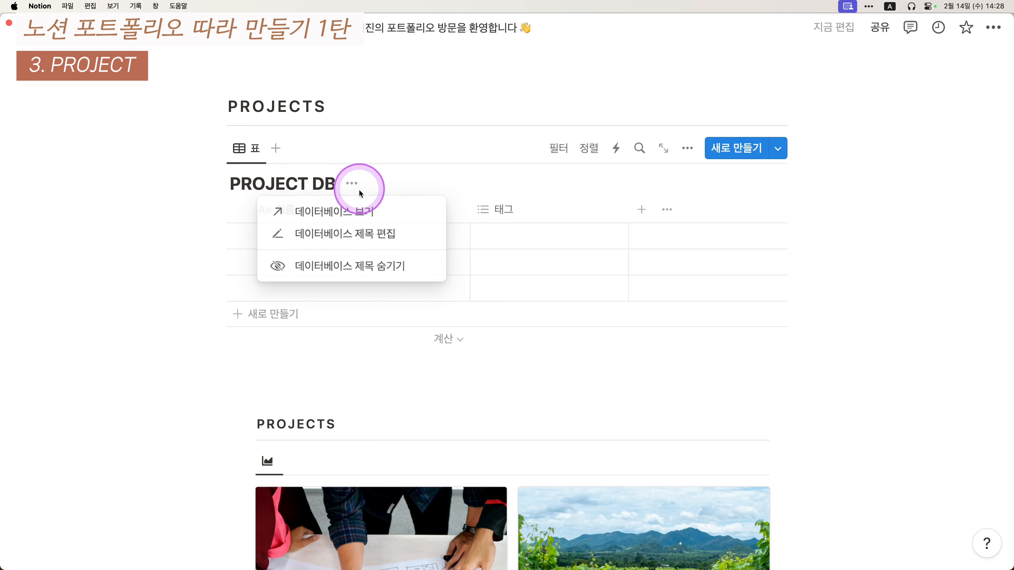
{"action": "left_click", "coordinate": [369, 260]}
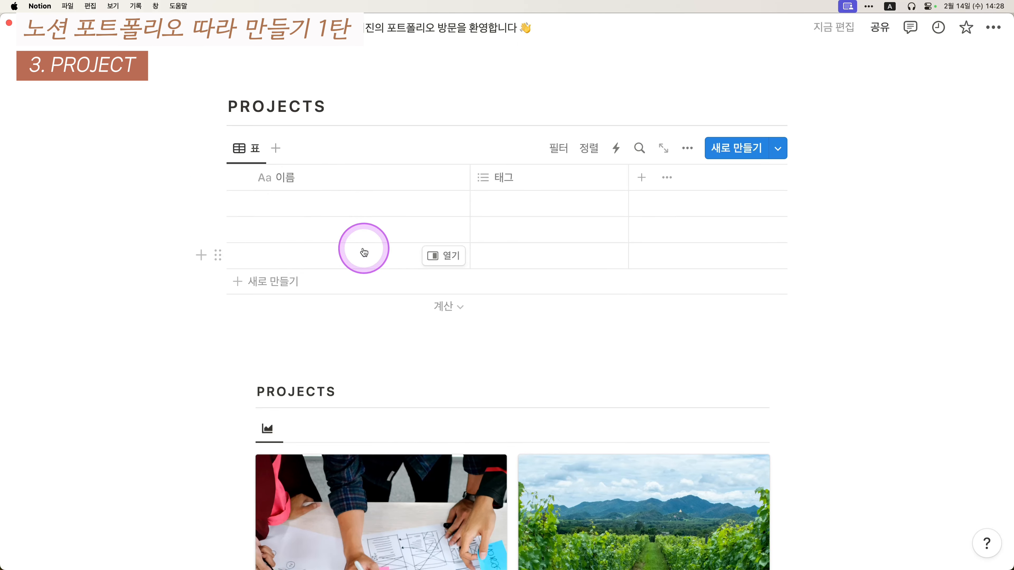
- Rename the 이름 column to 프로젝트 명 and the 태그 column to KEYWORDS
{"action": "left_click", "coordinate": [303, 179]}
{"action": "key", "text": "BackSpace"}
{"action": "key", "text": "BackSpace"}
{"action": "type", "text": "vmfhwp"}
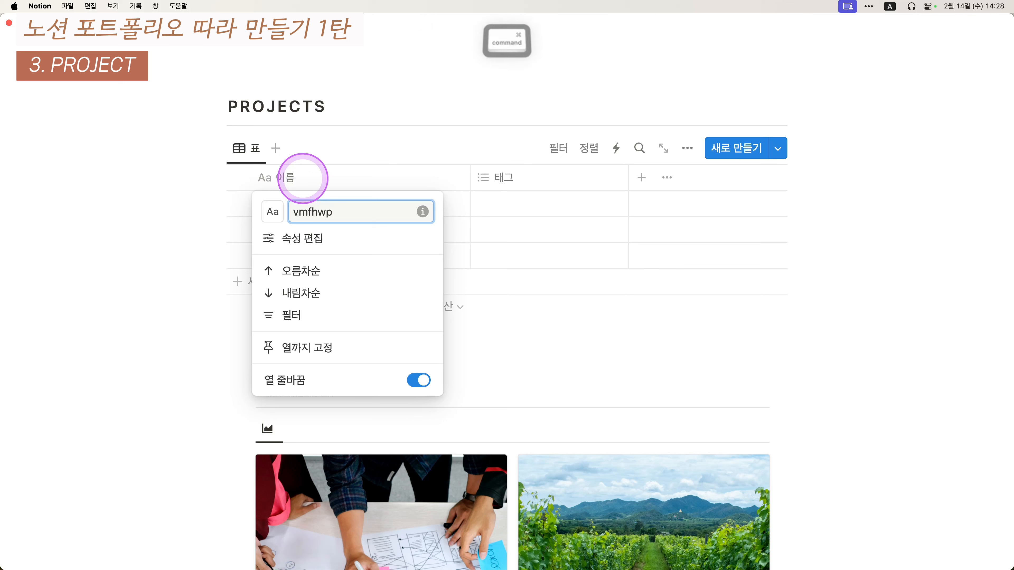
{"action": "key", "text": "super+a"}
{"action": "key", "text": "super+alt+ctrl+shift+a"}
{"action": "type", "text": "프로젝"}
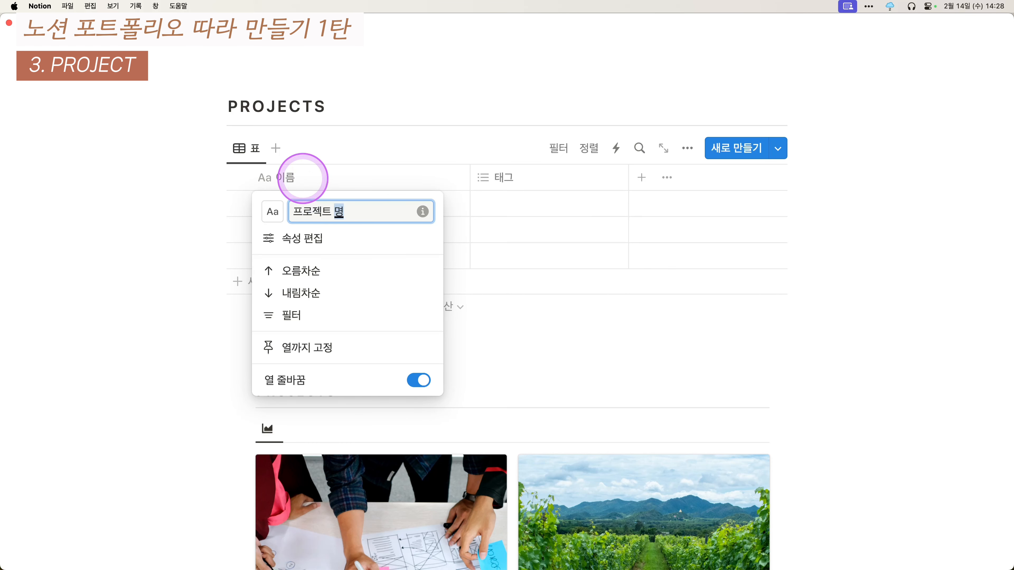
{"action": "key", "text": "Return"}
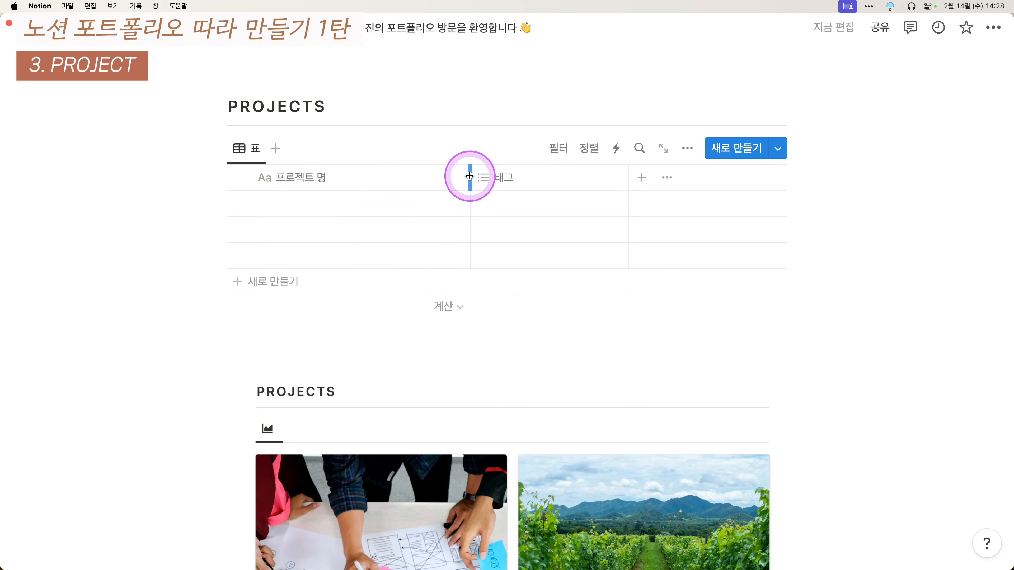
{"action": "left_click_drag", "start_coordinate": [469, 176], "coordinate": [367, 176]}
{"action": "left_click", "coordinate": [414, 177]}
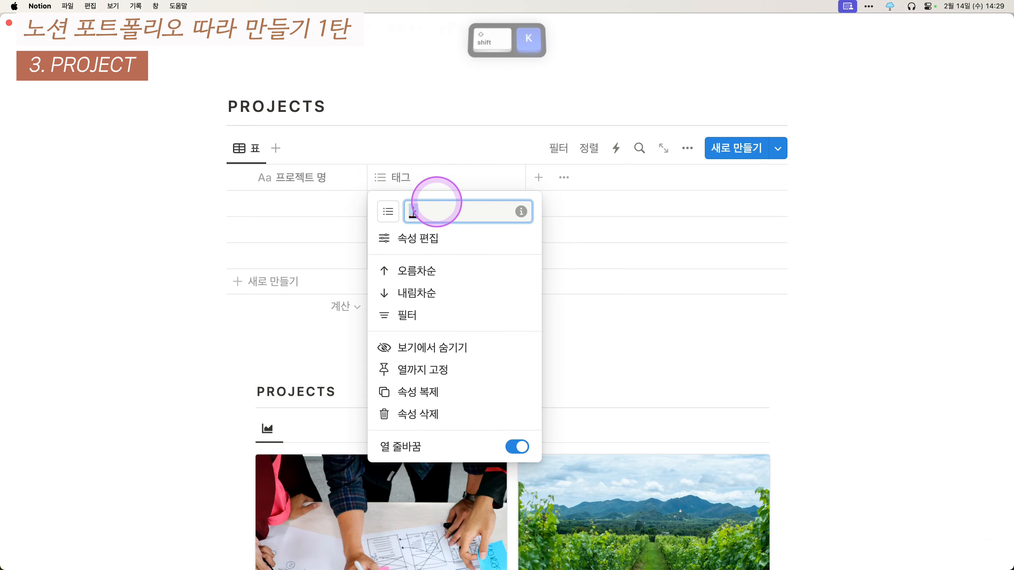
{"action": "key", "text": "BackSpace"}
{"action": "type", "text": "KEYWORDS"}
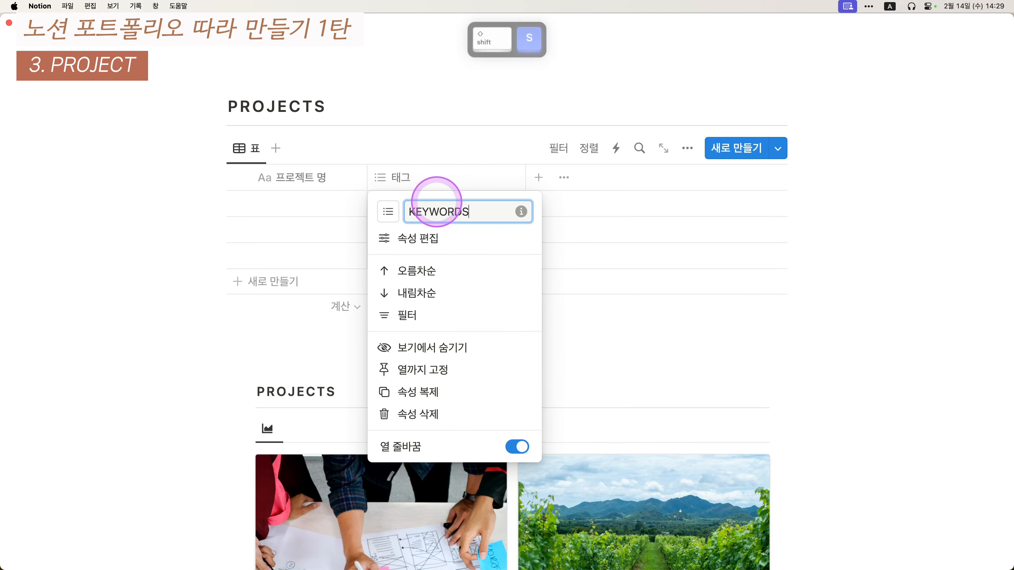
{"action": "key", "text": "Return"}
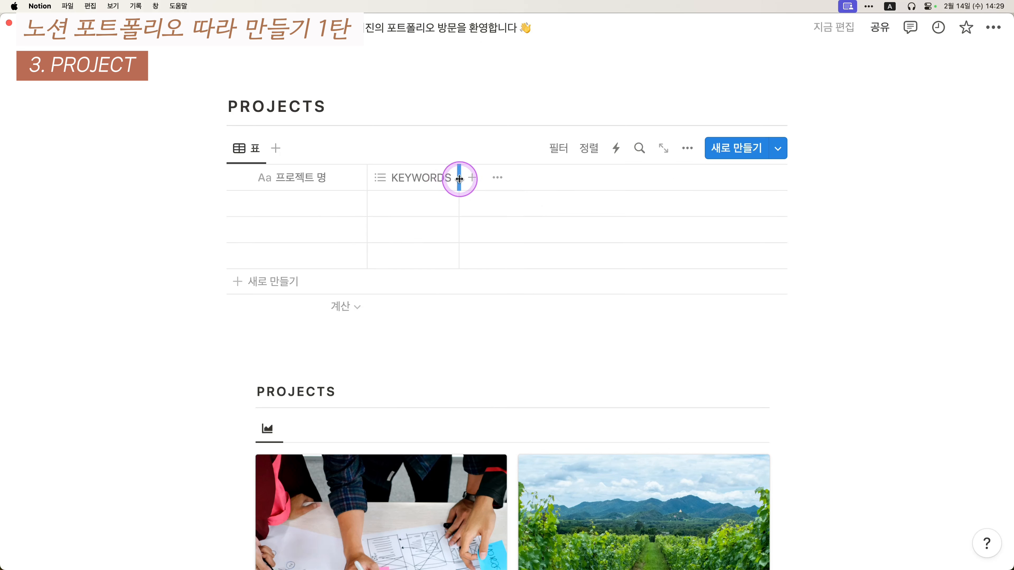
- Add a date column named 기간 using the 년/월/일 date format
{"action": "left_click", "coordinate": [475, 177]}
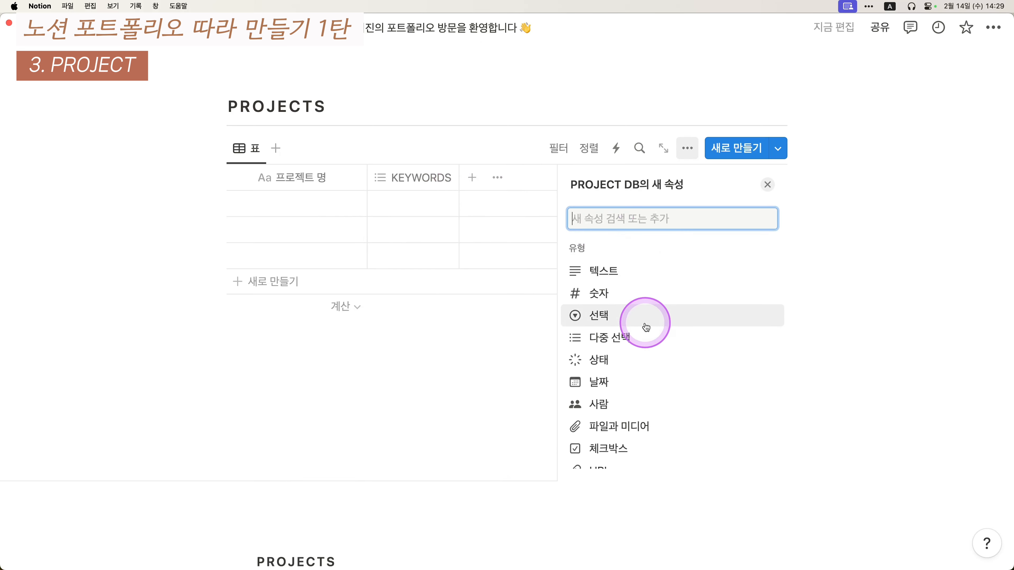
{"action": "left_click", "coordinate": [631, 382]}
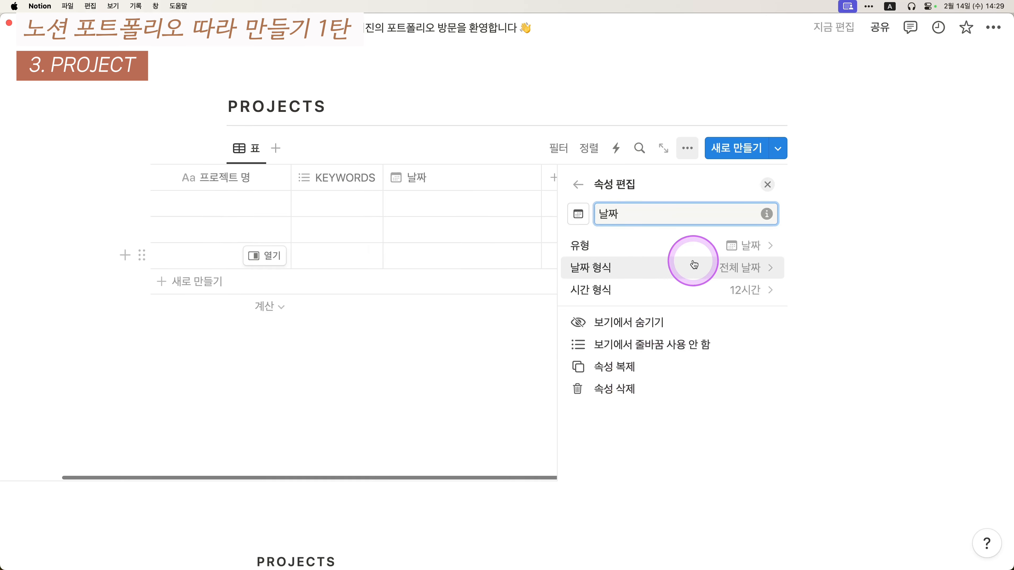
{"action": "key", "text": "BackSpace"}
{"action": "key", "text": "BackSpace"}
{"action": "type", "text": "vmfhw"}
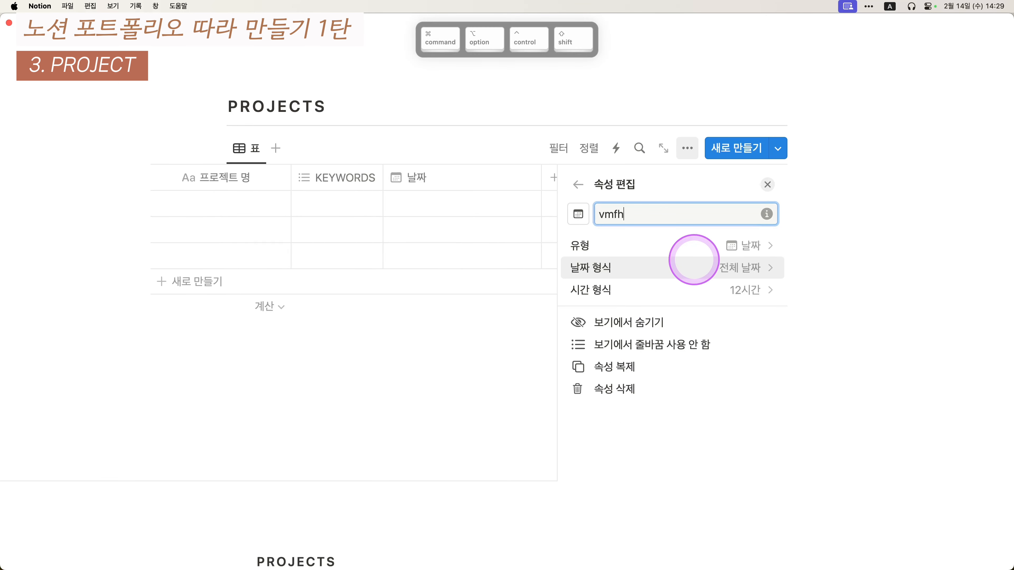
{"action": "key", "text": "BackSpace"}
{"action": "key", "text": "BackSpace"}
{"action": "key", "text": "BackSpace"}
{"action": "key", "text": "BackSpace"}
{"action": "key", "text": "BackSpace"}
{"action": "key", "text": "Caps_Lock"}
{"action": "type", "text": "기간"}
{"action": "left_click", "coordinate": [693, 260]}
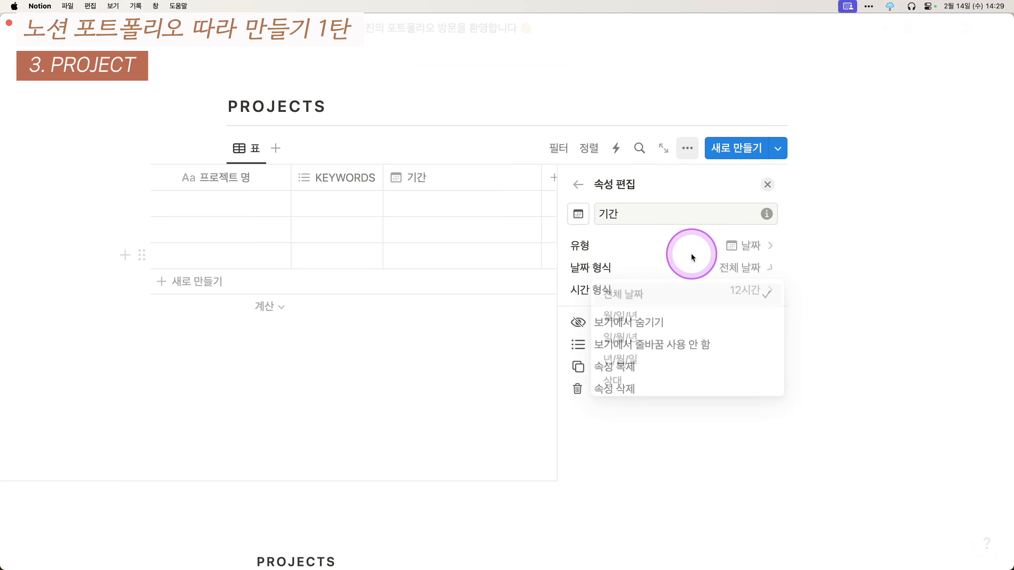
{"action": "left_click", "coordinate": [641, 358]}
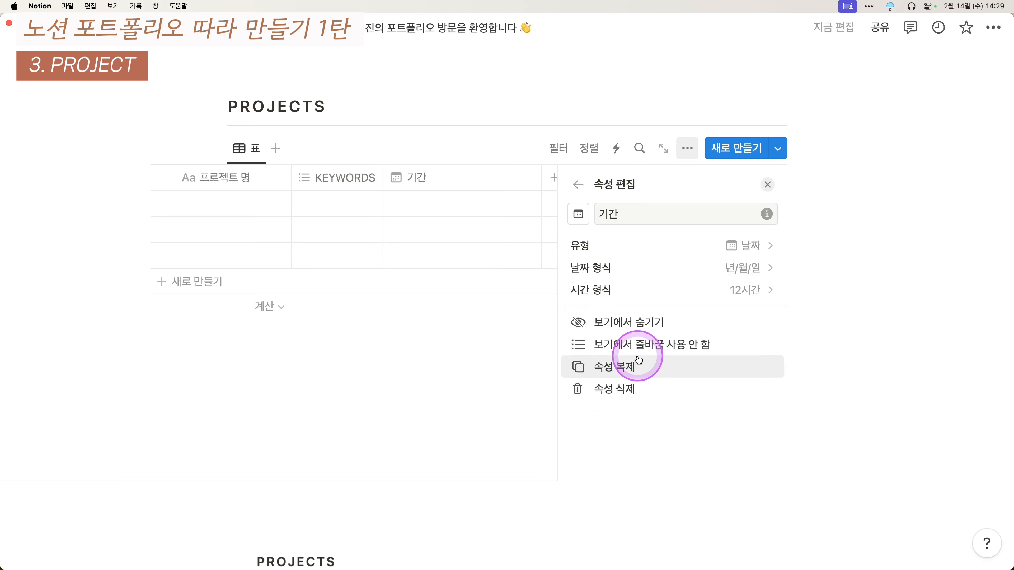
{"action": "left_click", "coordinate": [766, 185]}
{"action": "scroll", "coordinate": [612, 192], "scroll_direction": "down", "scroll_amount": 10}
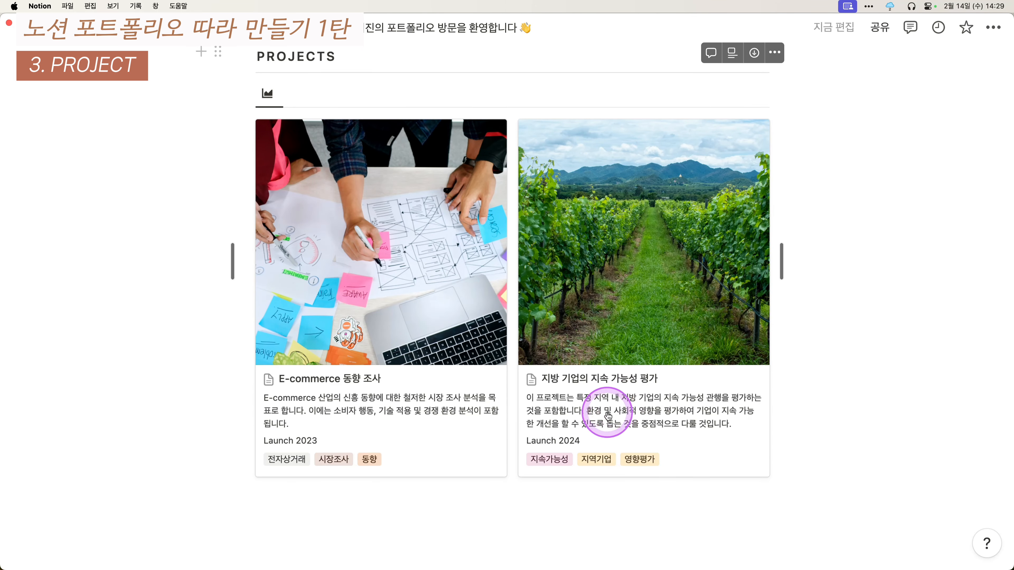
{"action": "scroll", "coordinate": [569, 405], "scroll_direction": "up", "scroll_amount": 5}
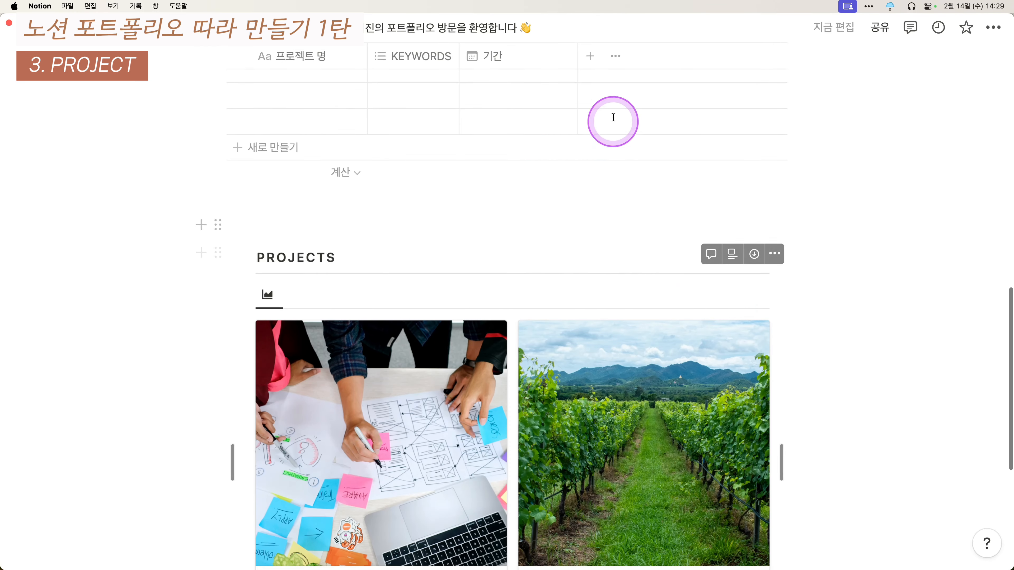
- Add a text column named SUMMARY to the table
{"action": "left_click", "coordinate": [591, 66]}
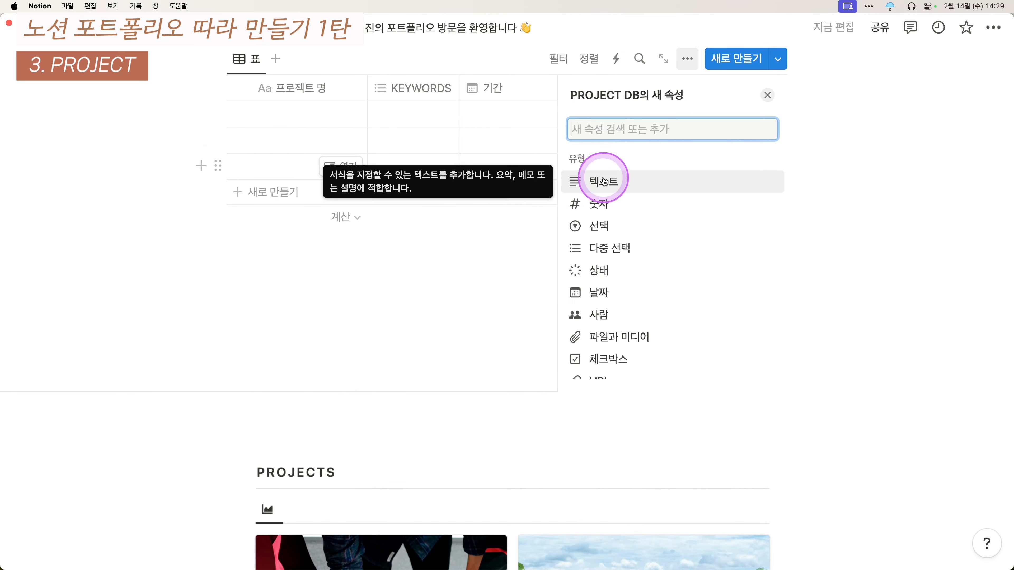
{"action": "left_click", "coordinate": [607, 176]}
{"action": "left_click", "coordinate": [649, 128]}
{"action": "key", "text": "BackSpace"}
{"action": "key", "text": "BackSpace"}
{"action": "key", "text": "BackSpace"}
{"action": "type", "text": "ㄴ"}
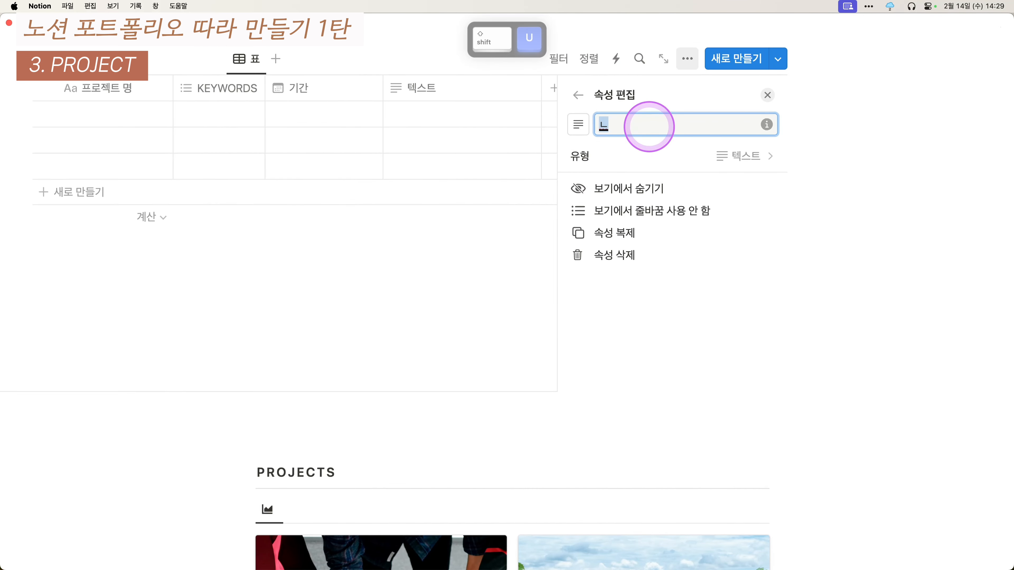
{"action": "key", "text": "BackSpace"}
{"action": "type", "text": "SUMMARY"}
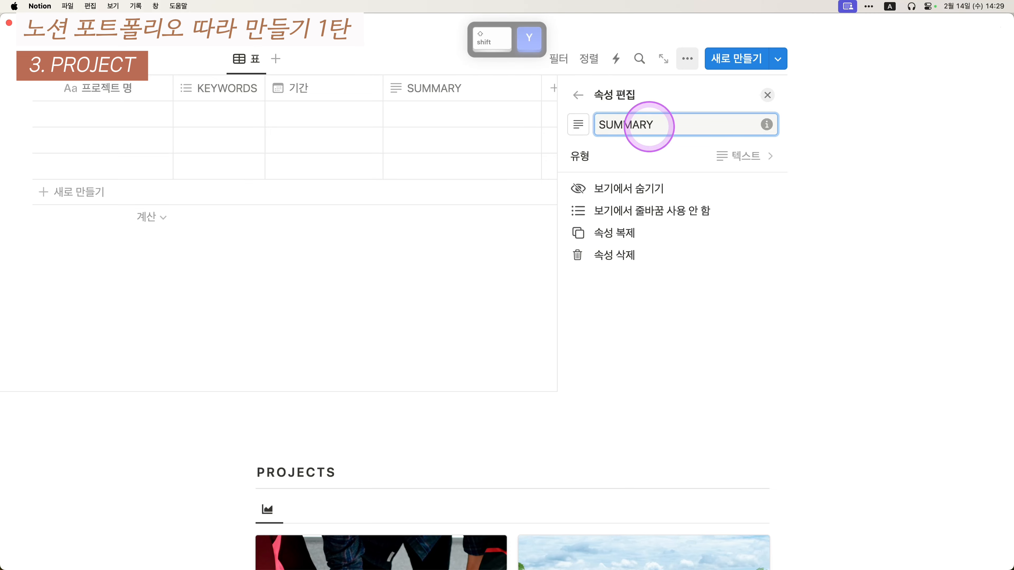
{"action": "left_click", "coordinate": [768, 95]}
{"action": "scroll", "coordinate": [736, 219], "scroll_direction": "down", "scroll_amount": 8}
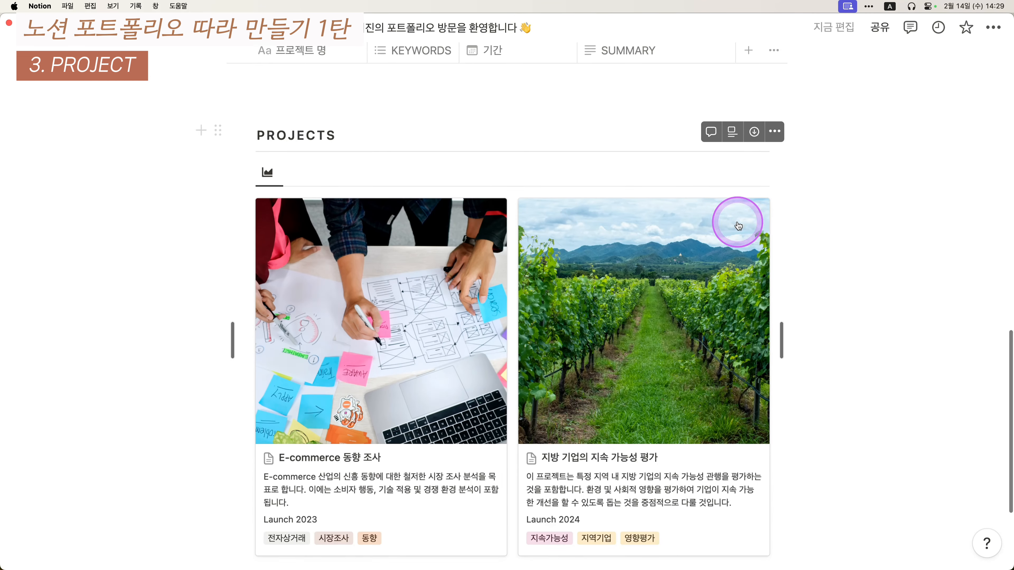
{"action": "scroll", "coordinate": [738, 226], "scroll_direction": "down", "scroll_amount": 2}
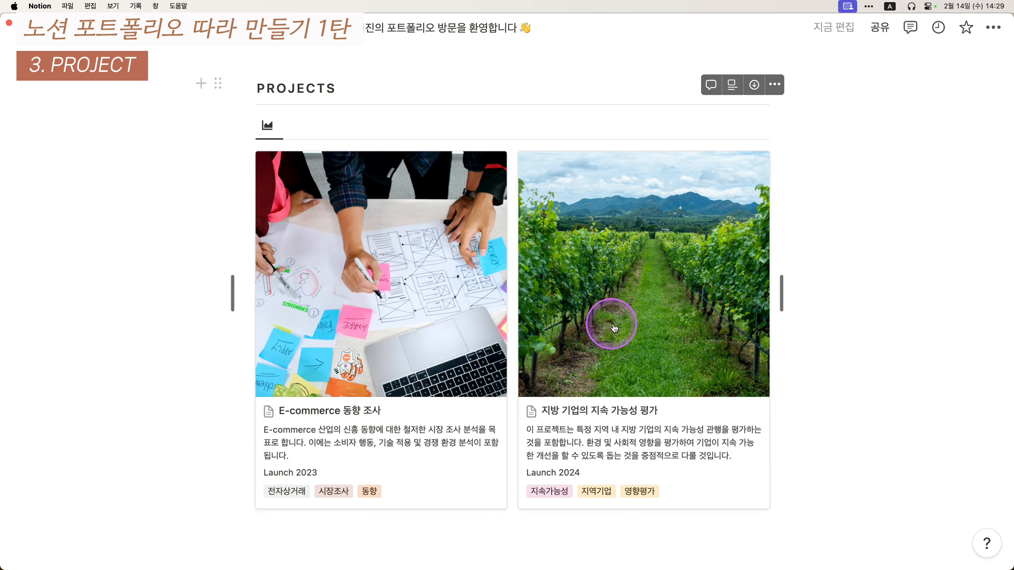
{"action": "scroll", "coordinate": [617, 328], "scroll_direction": "up", "scroll_amount": 12}
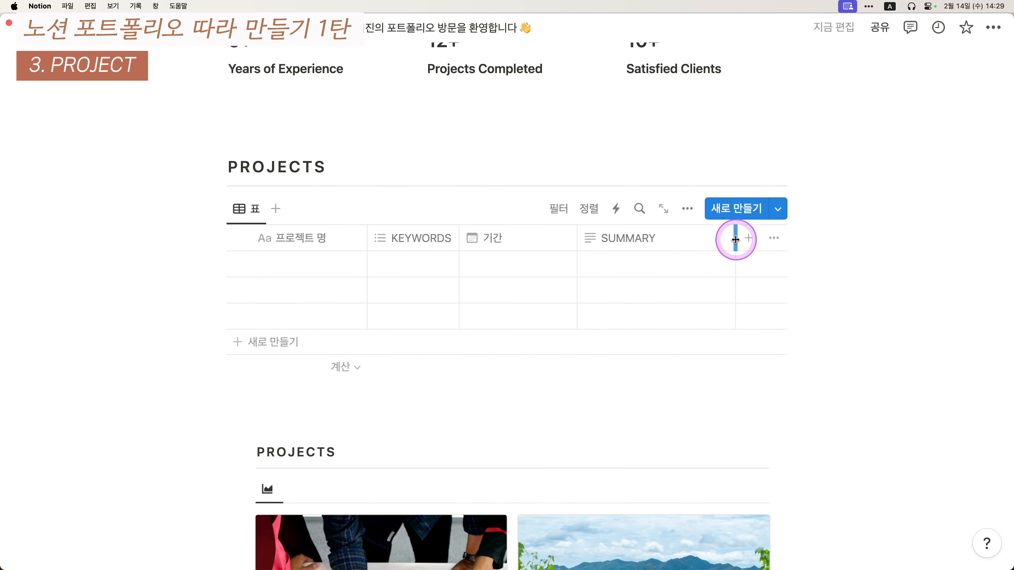
- Narrow SUMMARY and add a files-and-media column for project images after it
{"action": "left_click_drag", "start_coordinate": [735, 239], "coordinate": [636, 240]}
{"action": "left_click", "coordinate": [659, 238]}
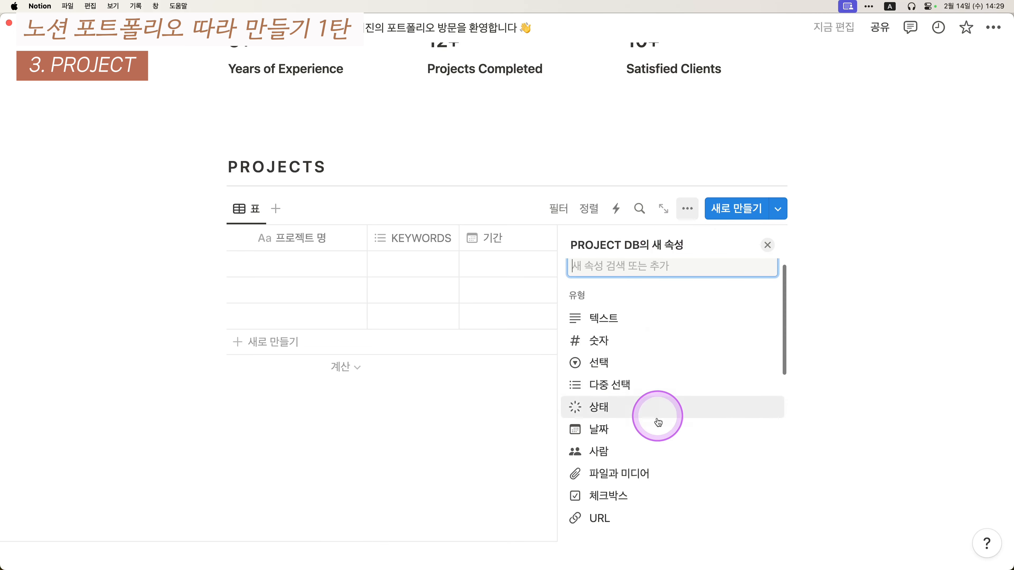
{"action": "scroll", "coordinate": [644, 503], "scroll_direction": "down", "scroll_amount": 2}
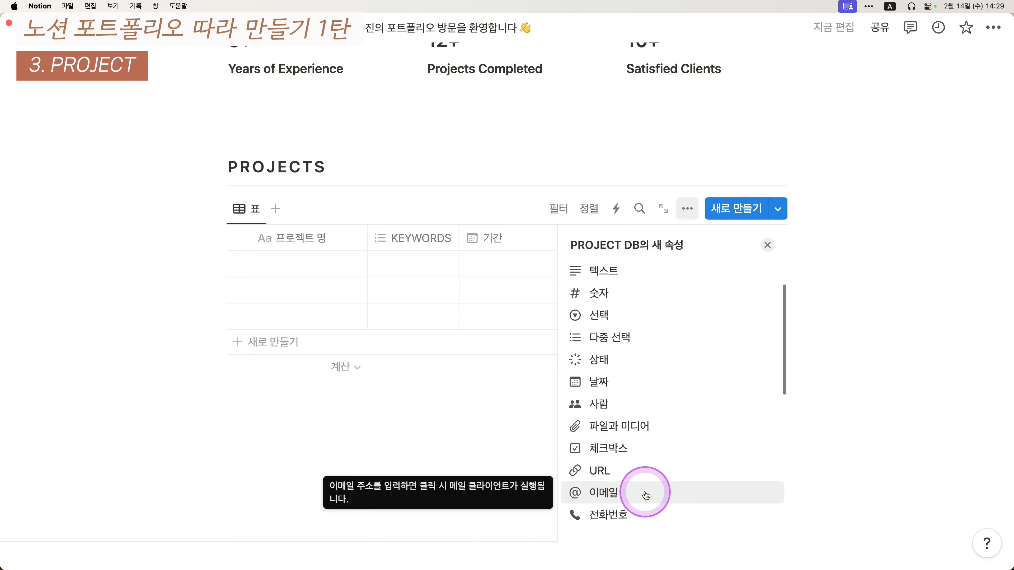
{"action": "left_click", "coordinate": [652, 424]}
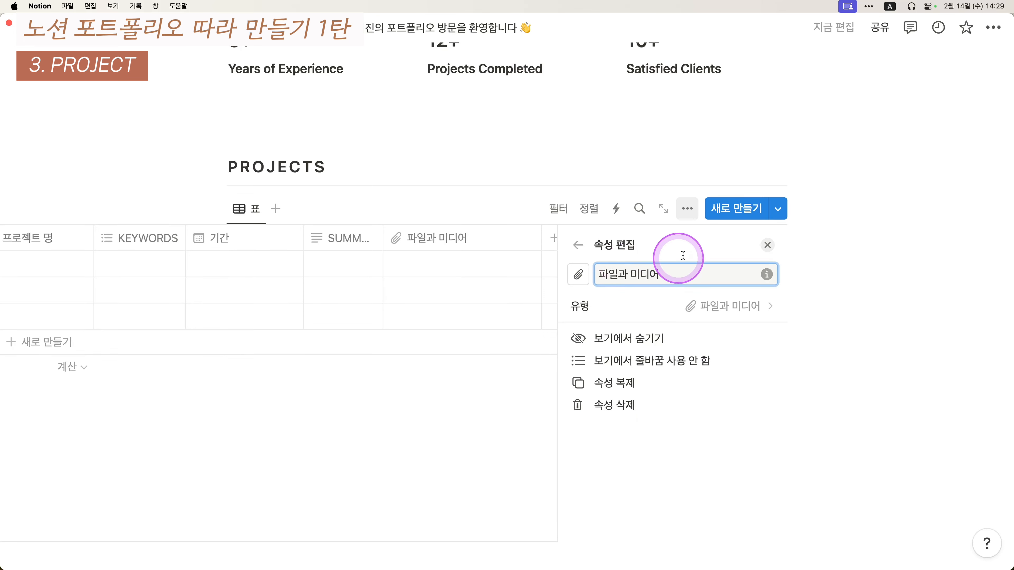
{"action": "key", "text": "super+BackSpace"}
{"action": "type", "text": "dlal"}
{"action": "key", "text": "BackSpace"}
{"action": "key", "text": "BackSpace"}
{"action": "key", "text": "BackSpace"}
{"action": "key", "text": "BackSpace"}
{"action": "type", "text": "dl"}
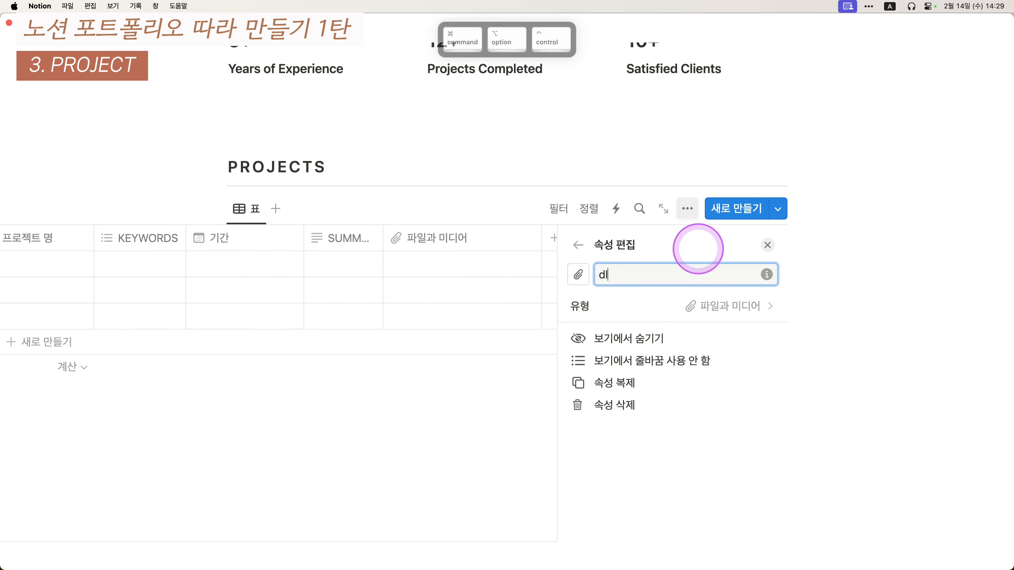
{"action": "key", "text": "BackSpace"}
{"action": "key", "text": "BackSpace"}
{"action": "type", "text": "ia"}
{"action": "key", "text": "super+BackSpace"}
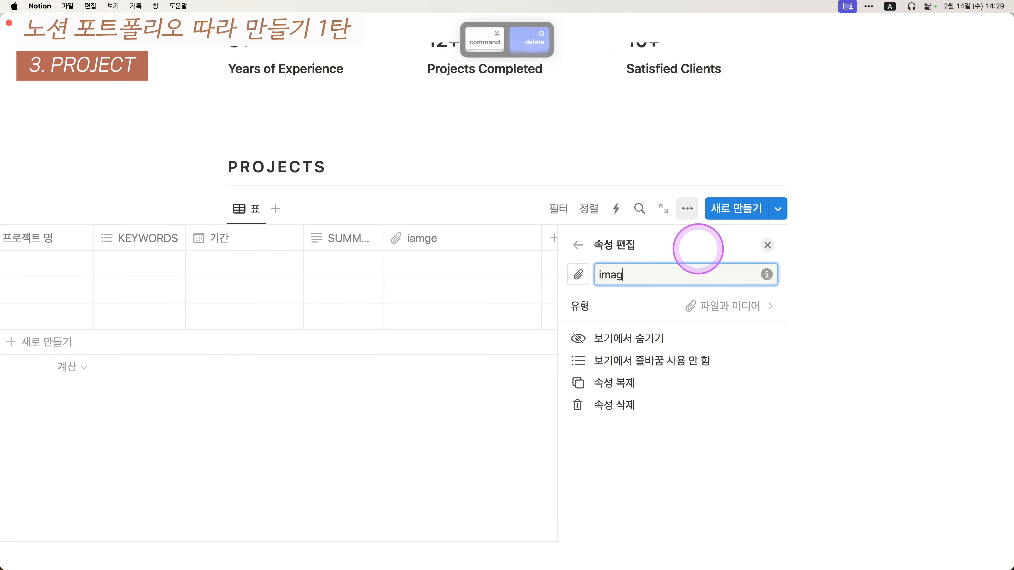
{"action": "left_click", "coordinate": [767, 245]}
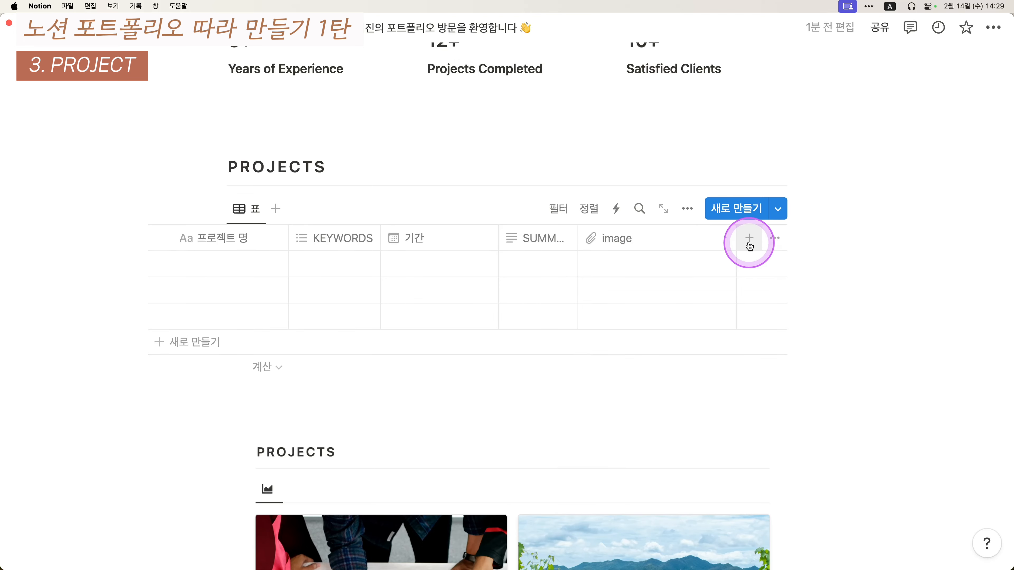
- Narrow the image, 기간 and SUMMARY columns so all five fit the page width
{"action": "left_click_drag", "start_coordinate": [737, 241], "coordinate": [640, 240]}
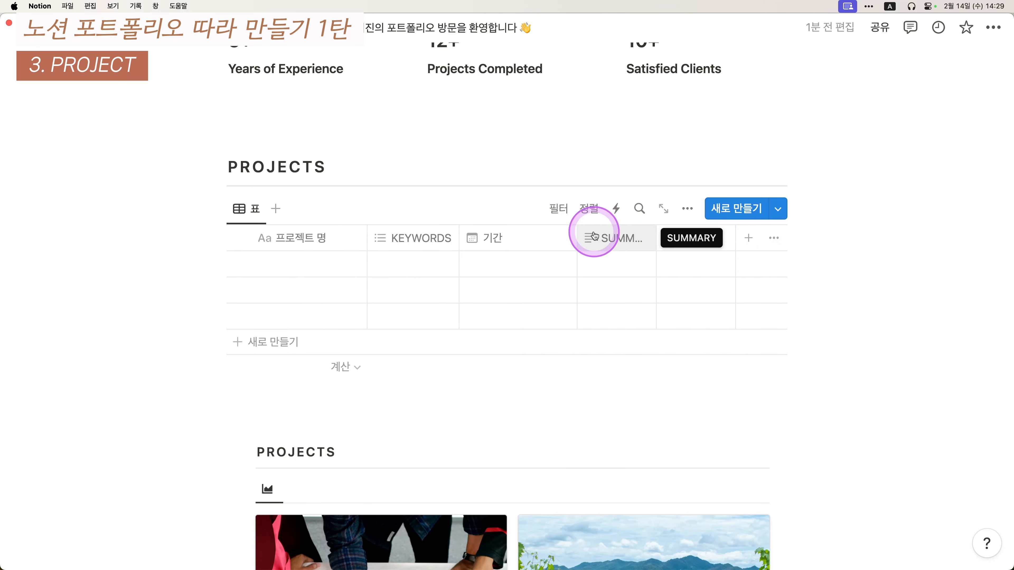
{"action": "left_click_drag", "start_coordinate": [576, 233], "coordinate": [546, 233]}
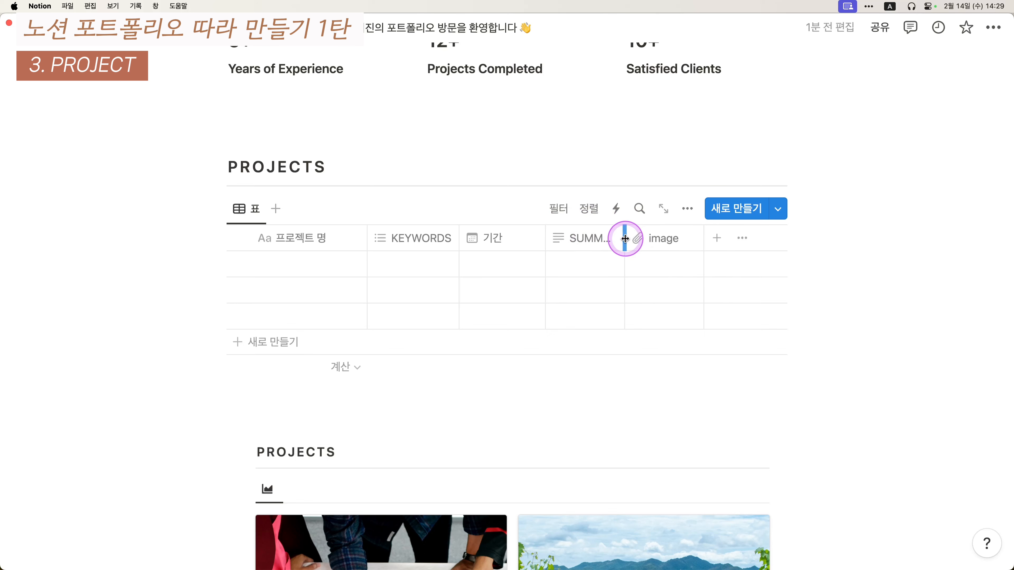
{"action": "left_click_drag", "start_coordinate": [651, 242], "coordinate": [645, 241]}
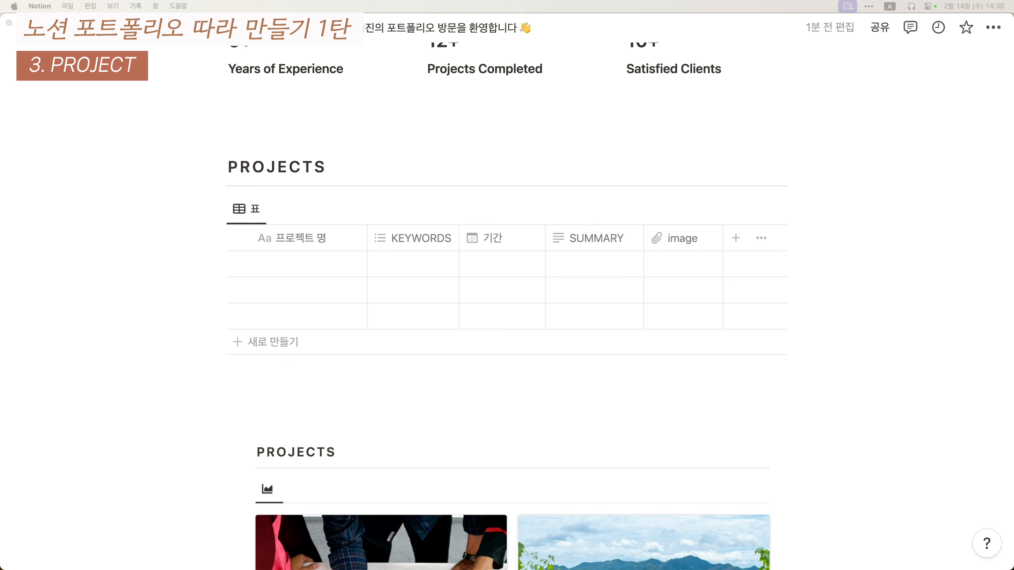
- Paste the three project names and set the first project's period to February 12–29
{"action": "type", "text": "비영리 기관을 위한 디지털 마케팅 전략 E-commerce 동향 조사 지방 기업의 지속 가능성 평가"}
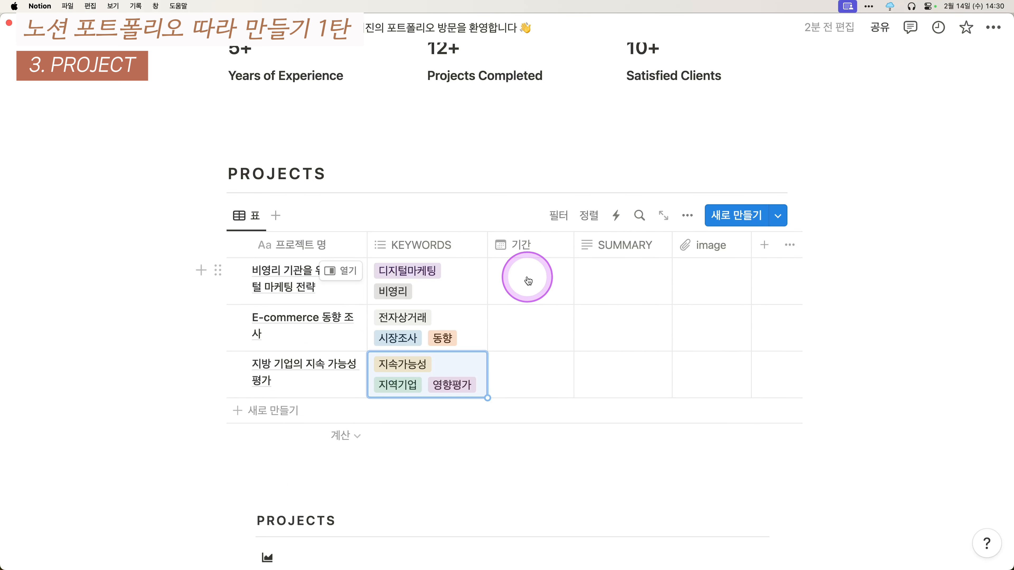
{"action": "left_click", "coordinate": [528, 281]}
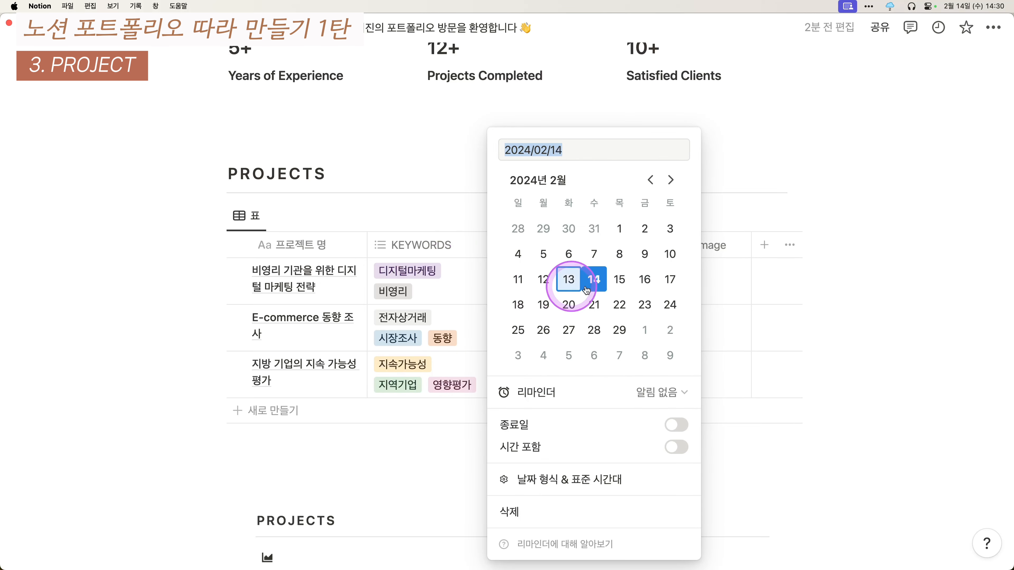
{"action": "left_click", "coordinate": [543, 279]}
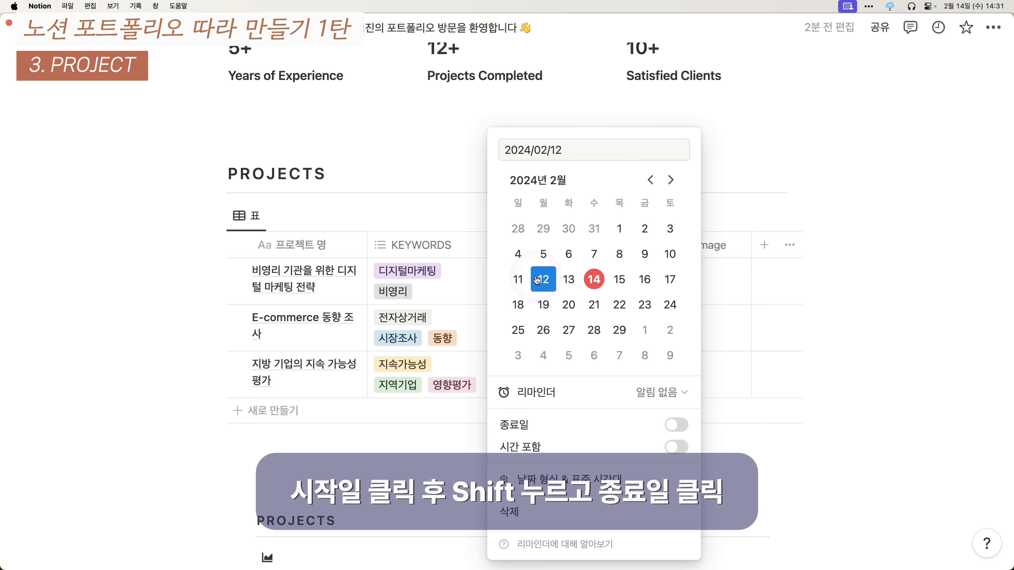
{"action": "left_click", "coordinate": [537, 280], "text": "shift"}
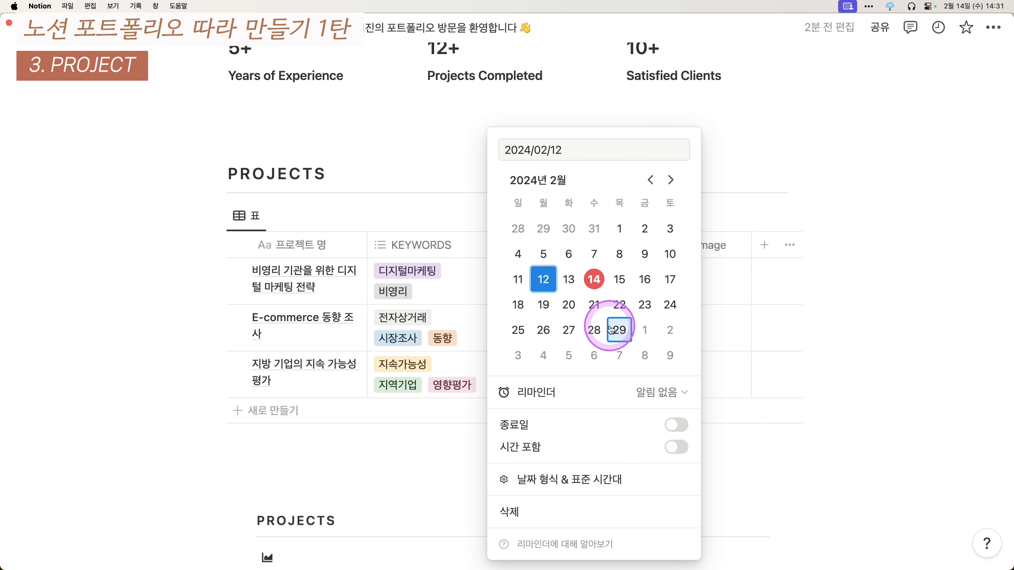
{"action": "left_click", "coordinate": [619, 330], "text": "shift"}
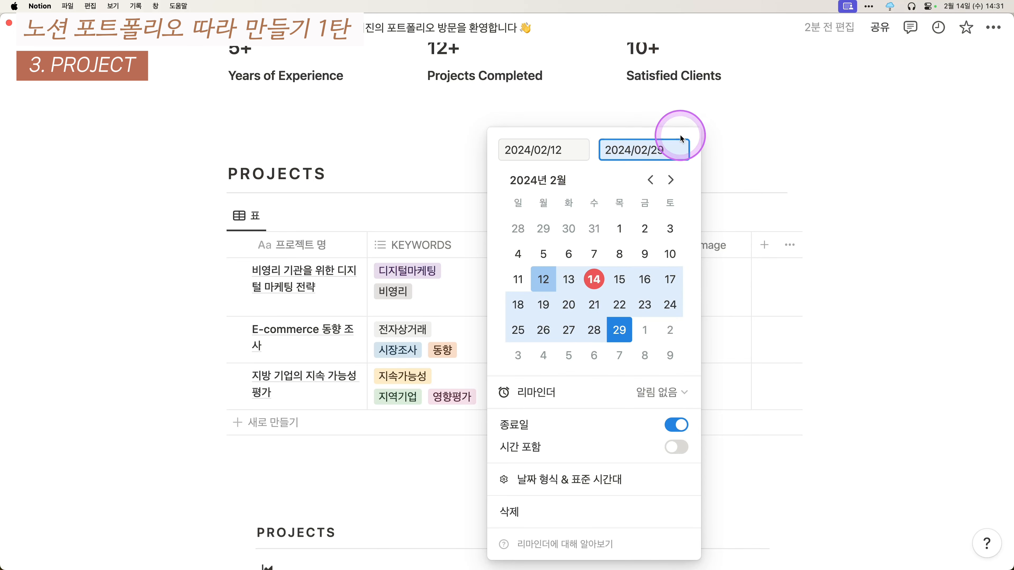
{"action": "left_click", "coordinate": [779, 343]}
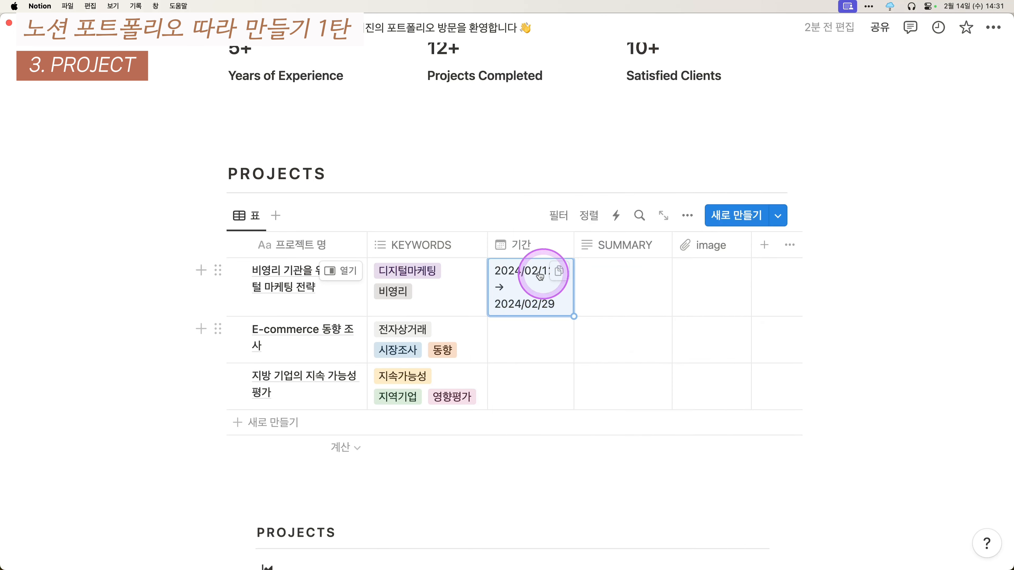
- Set the second project's period to February 19–29 and start the third project's period
{"action": "left_click", "coordinate": [521, 345]}
{"action": "left_click", "coordinate": [564, 305]}
{"action": "left_click", "coordinate": [552, 303]}
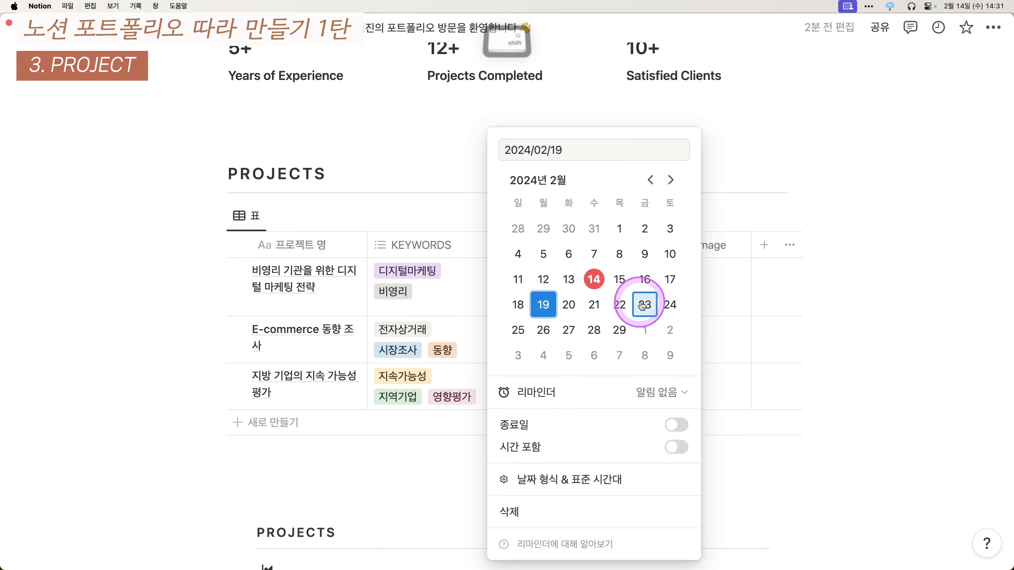
{"action": "left_click", "coordinate": [619, 330], "text": "shift"}
{"action": "left_click", "coordinate": [788, 356]}
{"action": "left_click", "coordinate": [536, 401]}
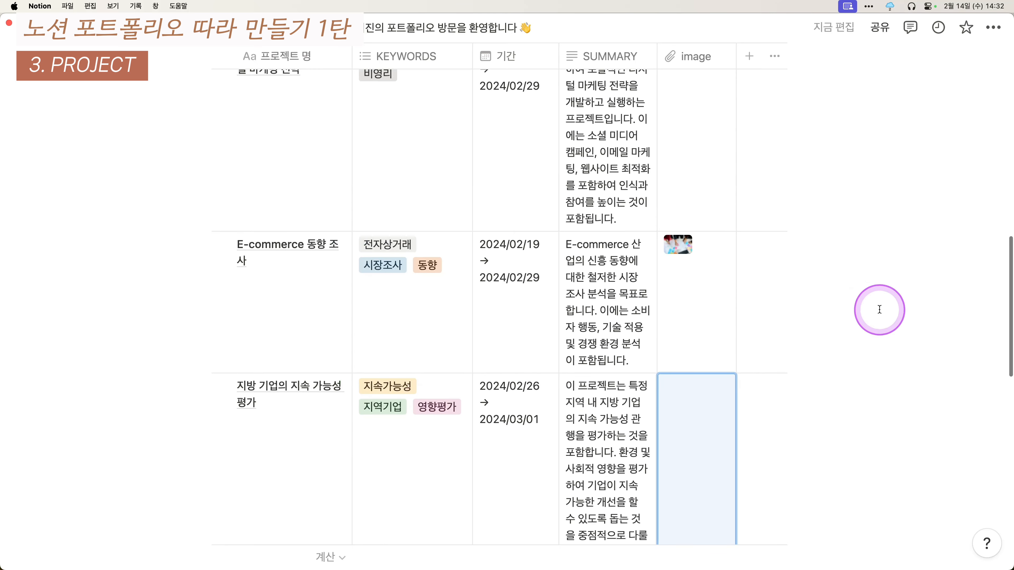
{"action": "scroll", "coordinate": [998, 310], "scroll_direction": "up", "scroll_amount": 5}
{"action": "scroll", "coordinate": [486, 271], "scroll_direction": "down", "scroll_amount": 10}
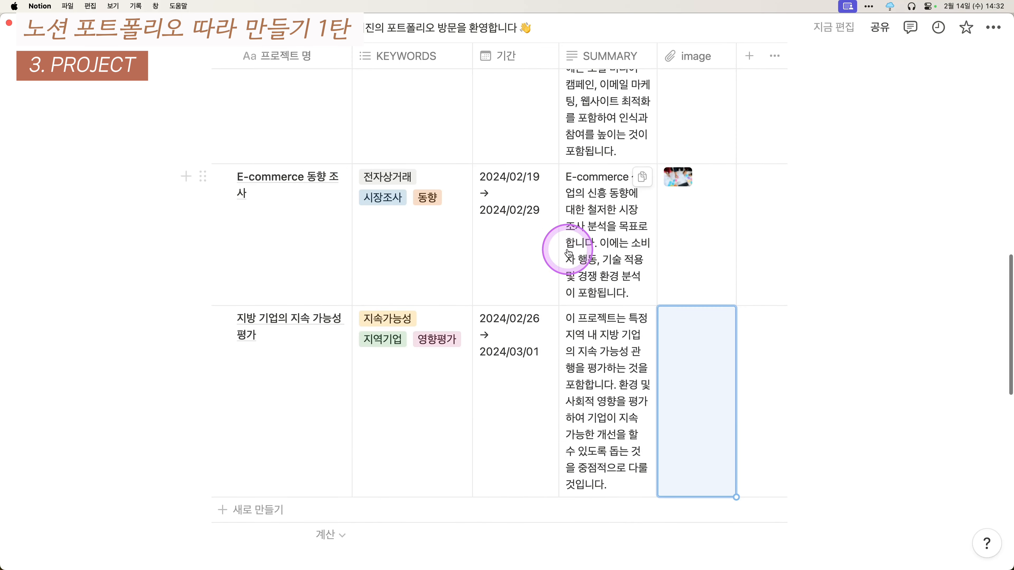
{"action": "scroll", "coordinate": [480, 301], "scroll_direction": "up", "scroll_amount": 3}
{"action": "scroll", "coordinate": [651, 374], "scroll_direction": "up", "scroll_amount": 3}
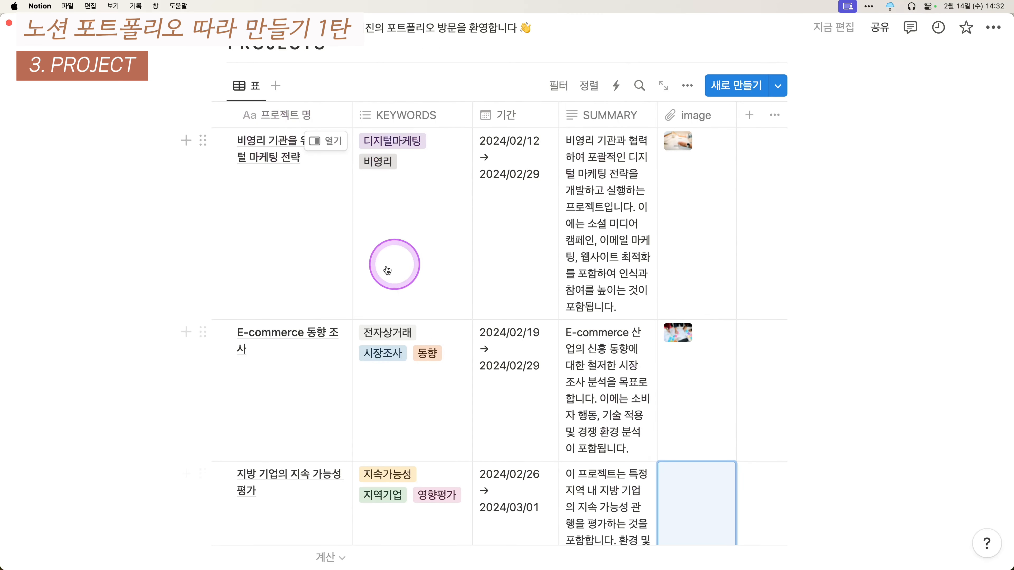
{"action": "scroll", "coordinate": [694, 359], "scroll_direction": "down", "scroll_amount": 4}
{"action": "scroll", "coordinate": [437, 312], "scroll_direction": "up", "scroll_amount": 3}
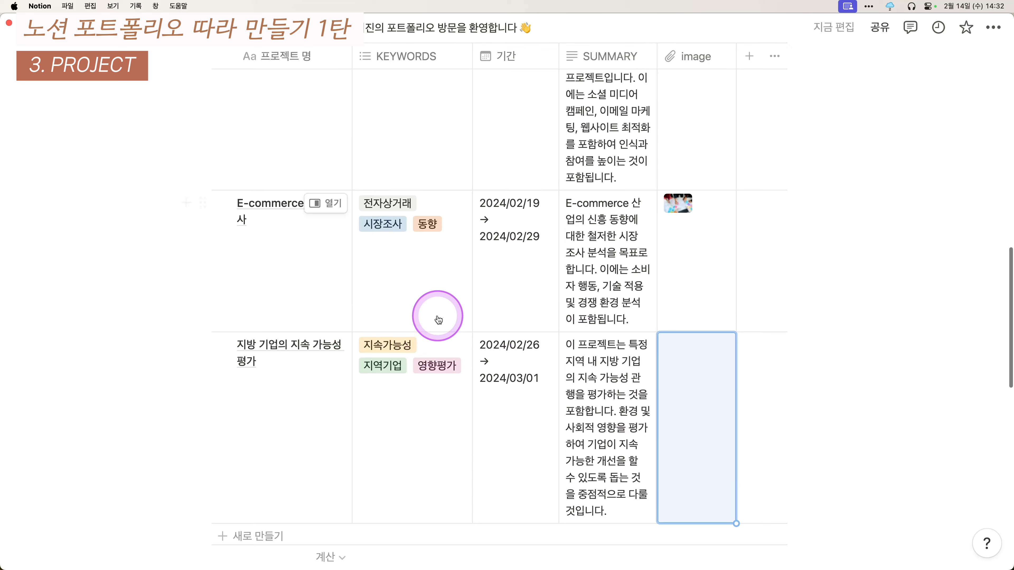
- Turn off 모든 열 줄바꿈 in the table's layout settings so rows stay single-line
{"action": "left_click", "coordinate": [687, 63]}
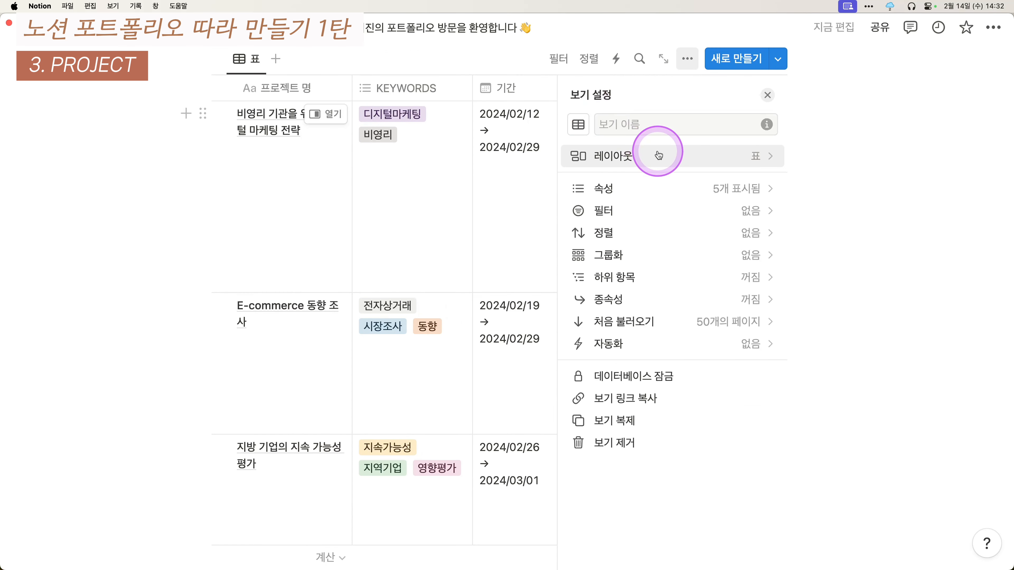
{"action": "left_click", "coordinate": [658, 155]}
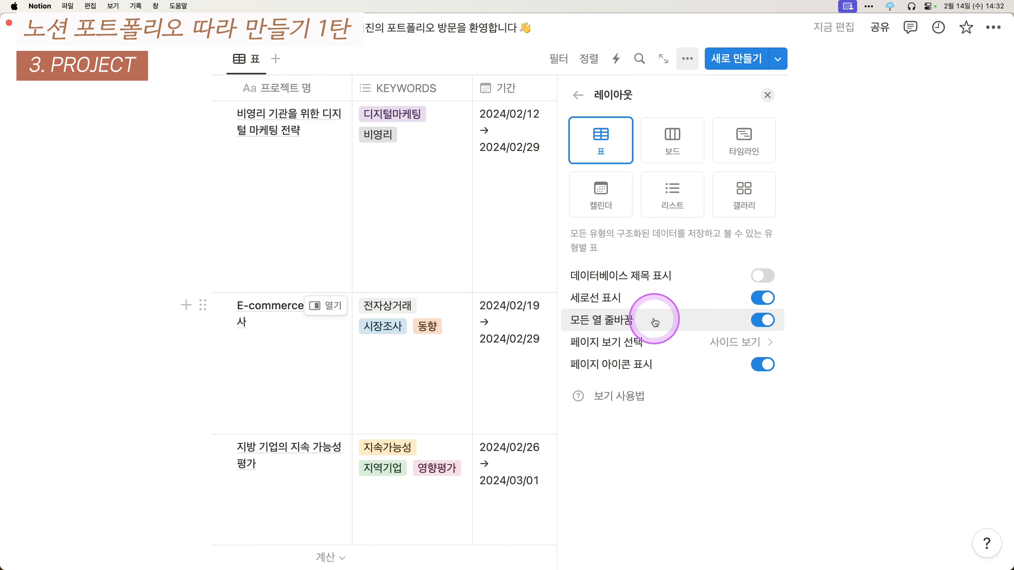
{"action": "left_click", "coordinate": [694, 322]}
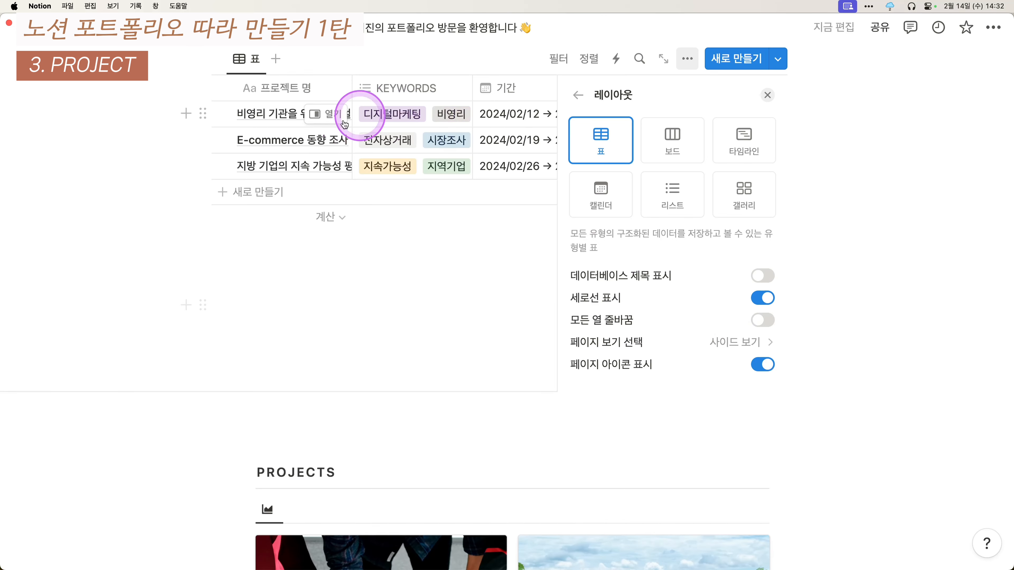
{"action": "left_click", "coordinate": [403, 312]}
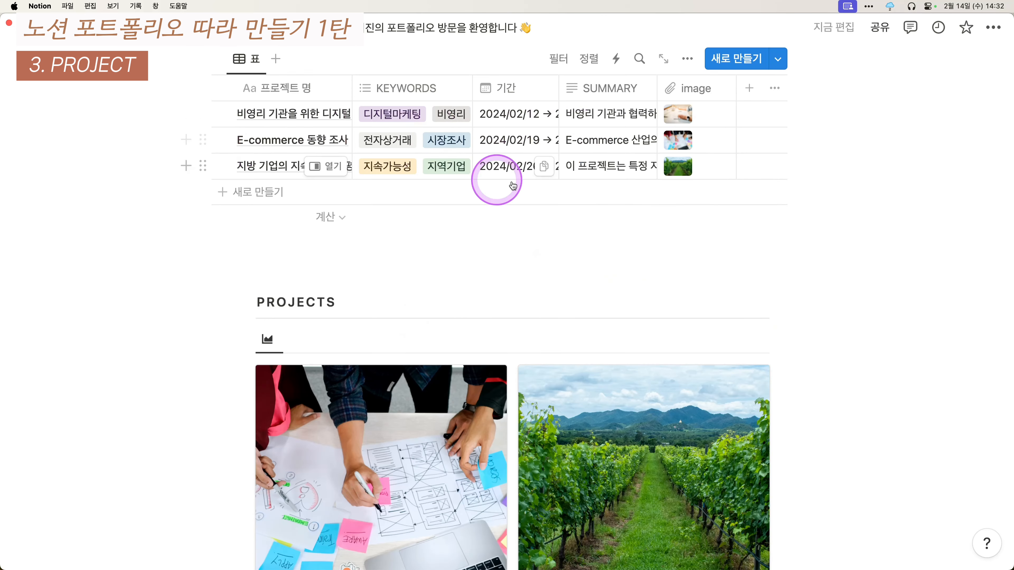
{"action": "scroll", "coordinate": [559, 184], "scroll_direction": "up", "scroll_amount": 2}
{"action": "scroll", "coordinate": [350, 222], "scroll_direction": "down", "scroll_amount": 1}
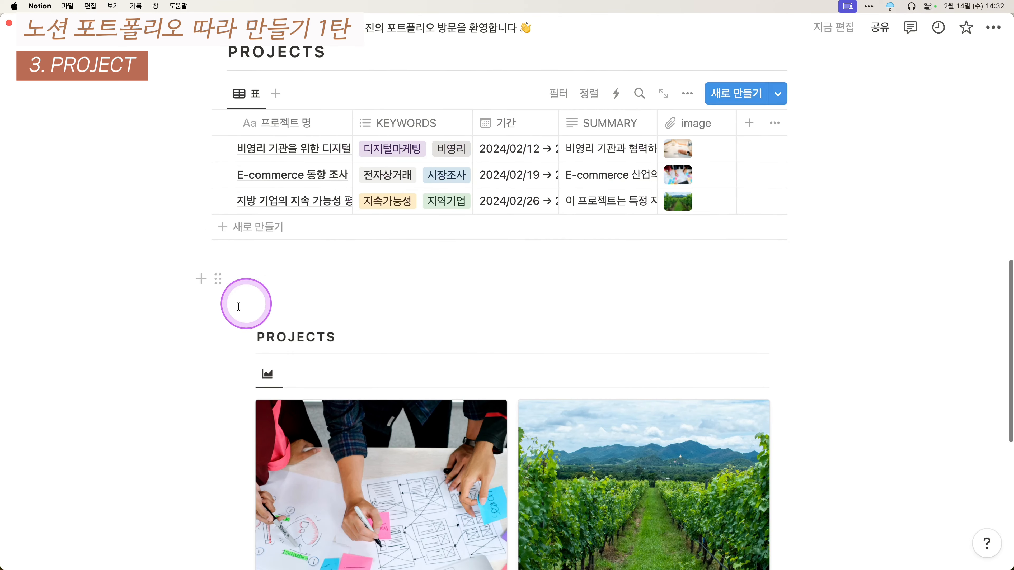
- Delete the old PROJECTS gallery block and preview the first project's page
{"action": "left_click_drag", "start_coordinate": [244, 302], "coordinate": [437, 377]}
{"action": "key", "text": "BackSpace"}
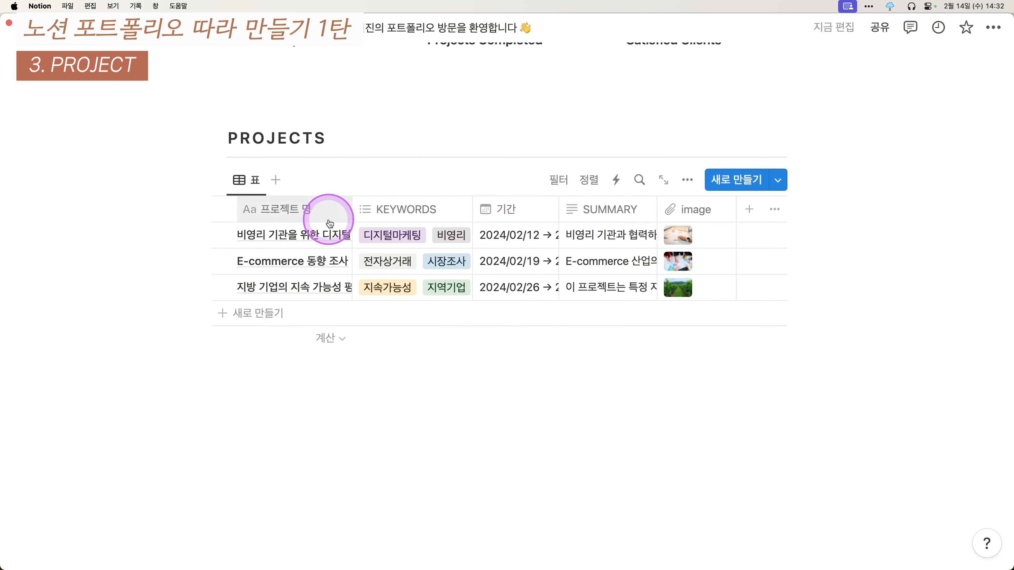
{"action": "left_click", "coordinate": [335, 236]}
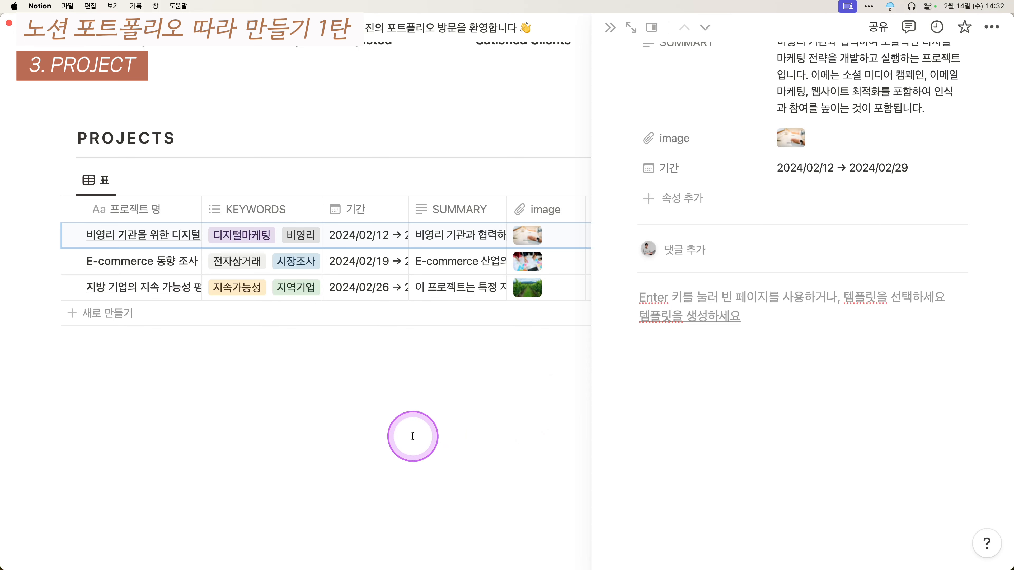
{"action": "left_click", "coordinate": [413, 436]}
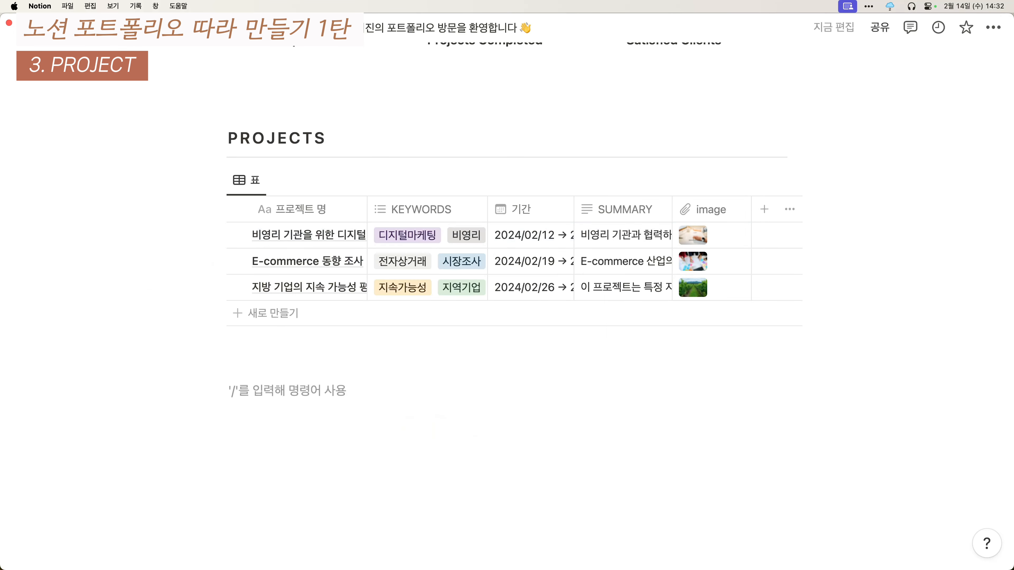
{"action": "scroll", "coordinate": [953, 321], "scroll_direction": "up", "scroll_amount": 1}
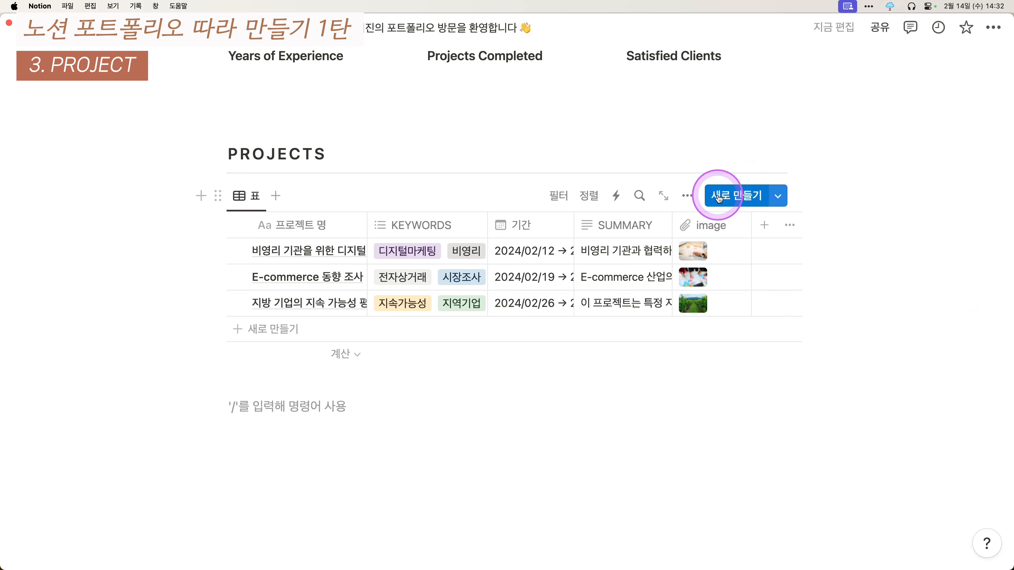
- Create a new PROJECT DB template and give it a chart icon
{"action": "left_click", "coordinate": [779, 200]}
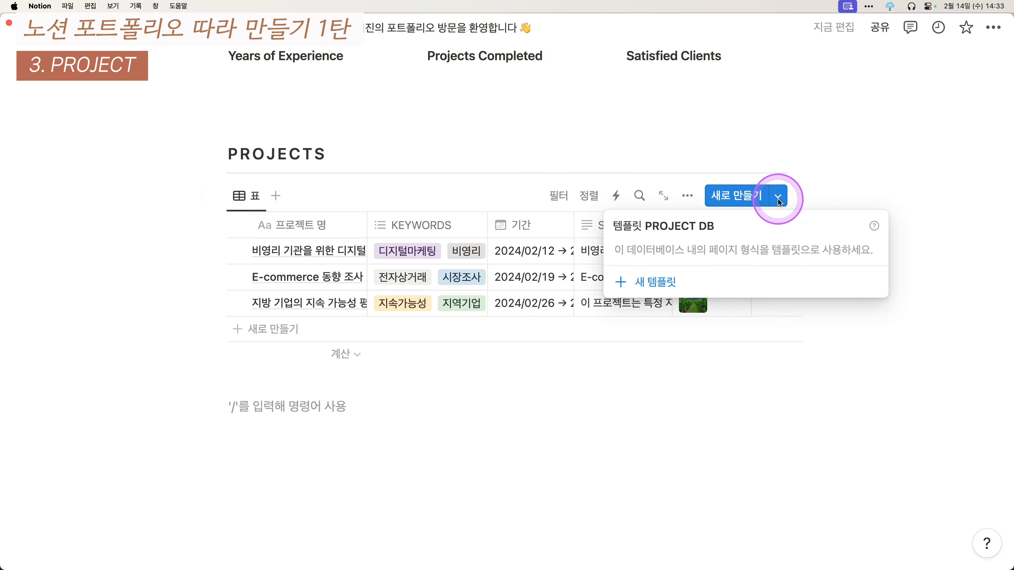
{"action": "left_click", "coordinate": [663, 282]}
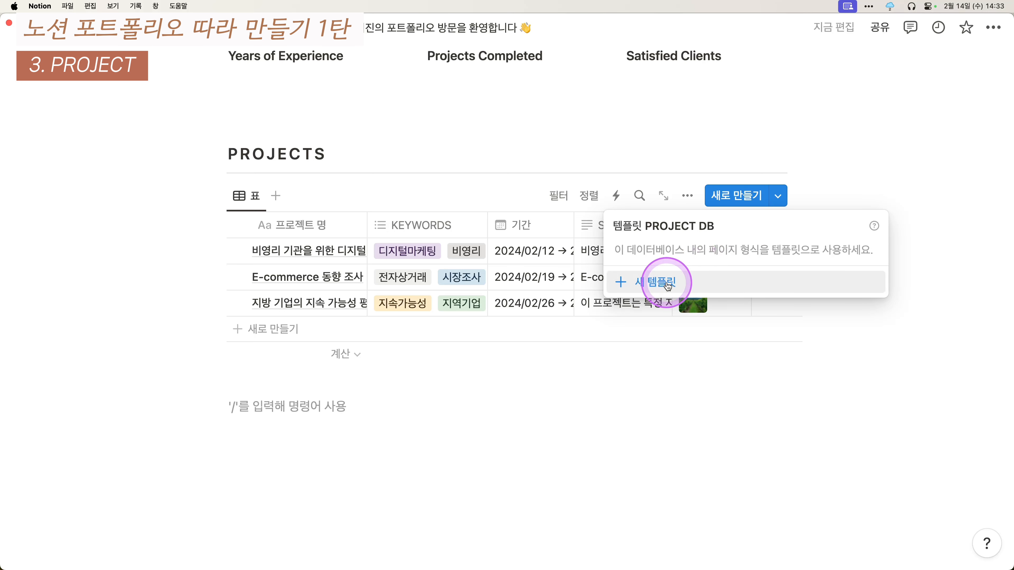
{"action": "left_click", "coordinate": [667, 284]}
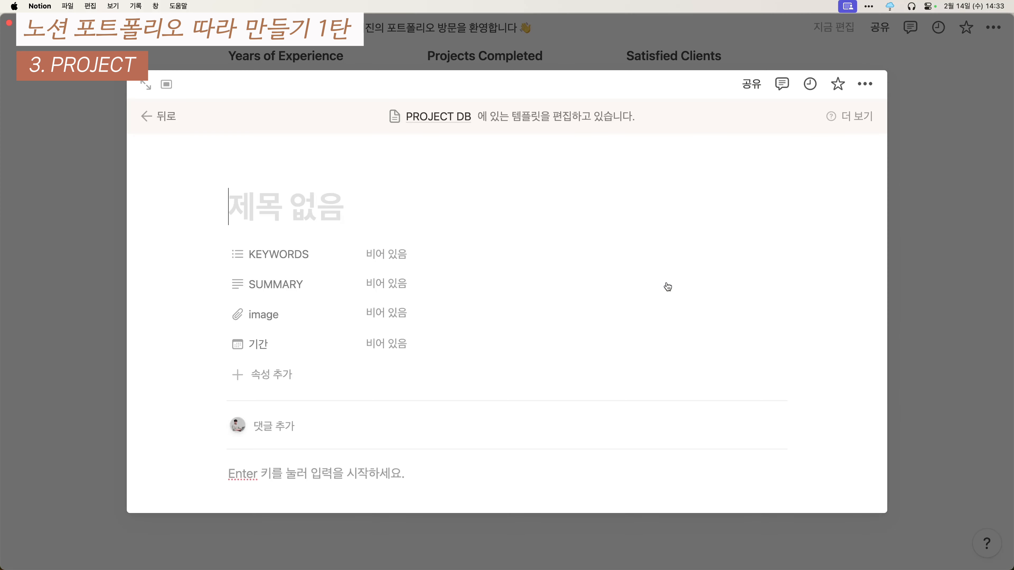
{"action": "left_click", "coordinate": [669, 282]}
{"action": "left_click", "coordinate": [321, 206]}
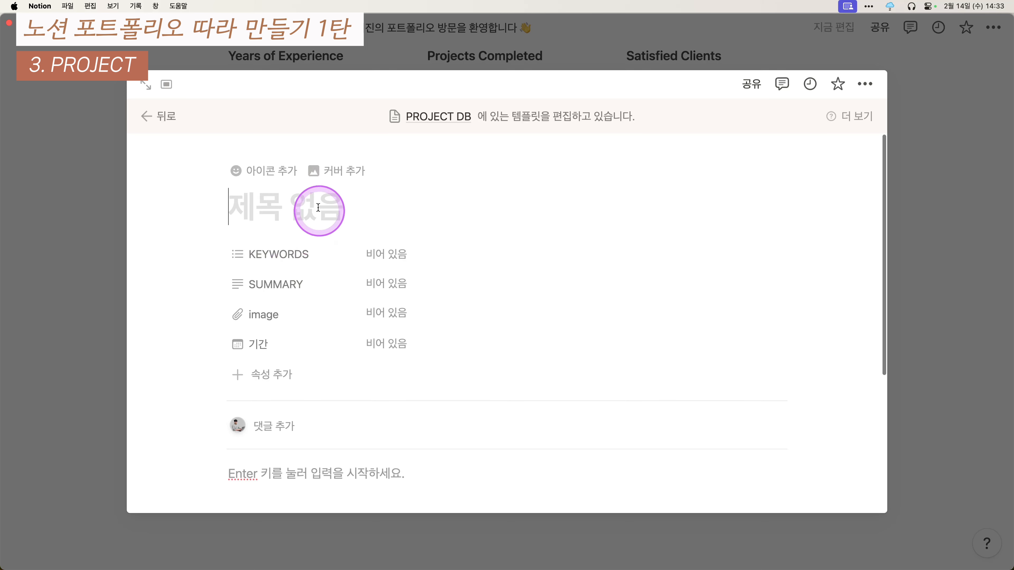
{"action": "left_click", "coordinate": [256, 170]}
{"action": "left_click", "coordinate": [166, 290]}
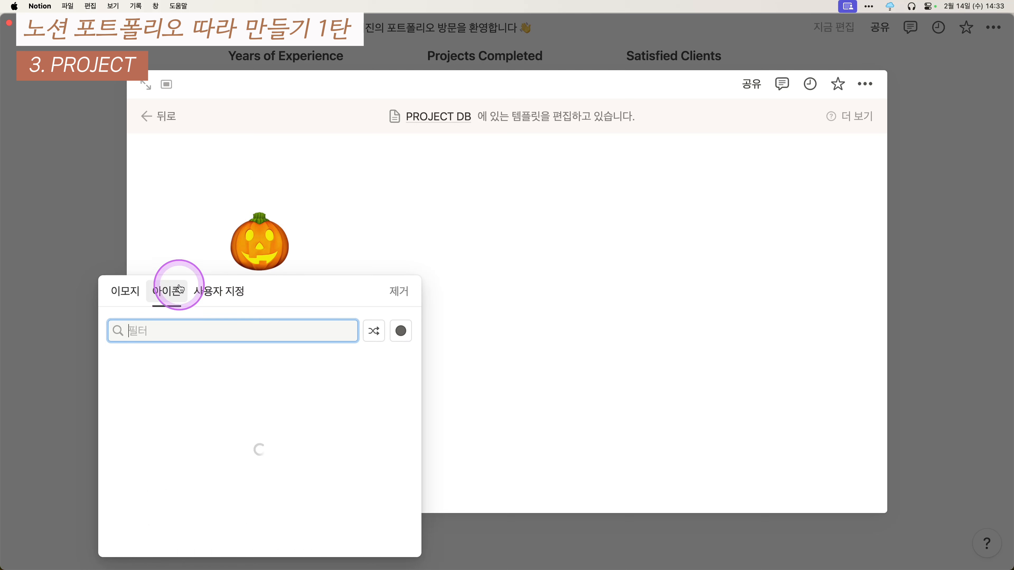
{"action": "left_click", "coordinate": [176, 222]}
- Always hide the image property and move 기간 right under KEYWORDS
{"action": "scroll", "coordinate": [197, 272], "scroll_direction": "down", "scroll_amount": 5}
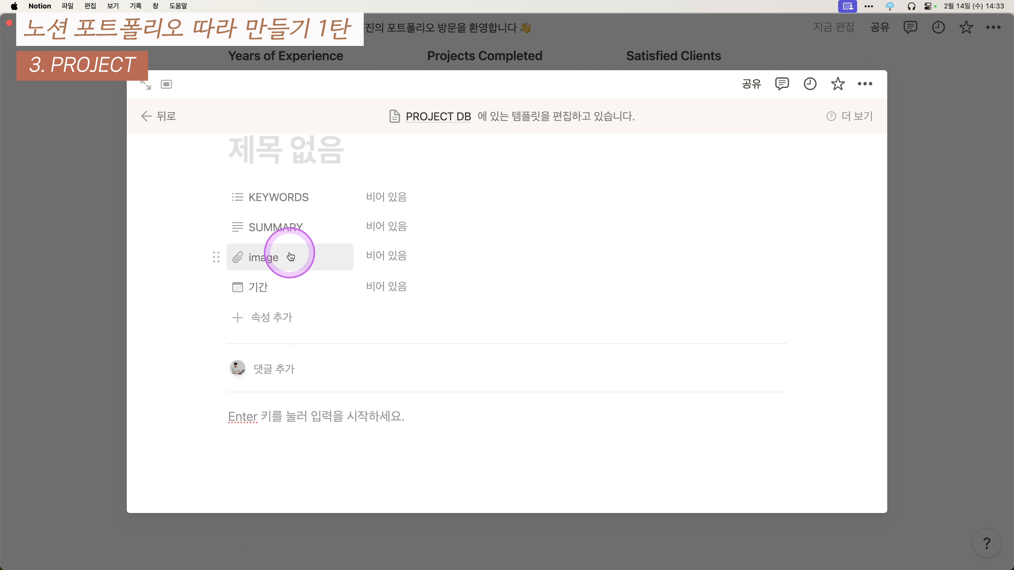
{"action": "left_click", "coordinate": [289, 255]}
{"action": "mouse_move", "coordinate": [301, 354]}
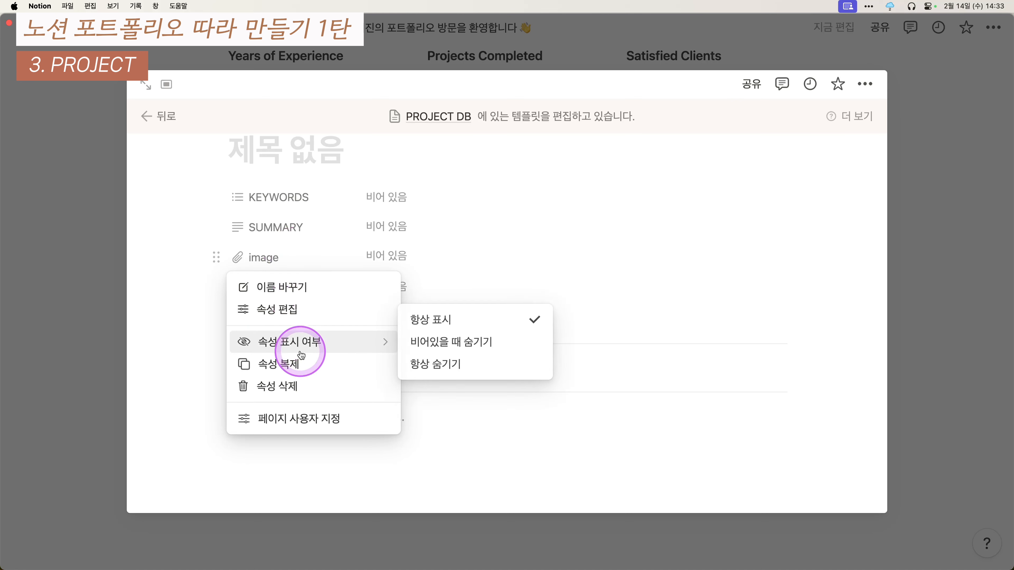
{"action": "left_click", "coordinate": [440, 365]}
{"action": "left_click_drag", "start_coordinate": [281, 258], "coordinate": [326, 235]}
- Customize PROJECT DB pages to hide top-of-page comments and backlinks
{"action": "scroll", "coordinate": [223, 267], "scroll_direction": "down", "scroll_amount": 1}
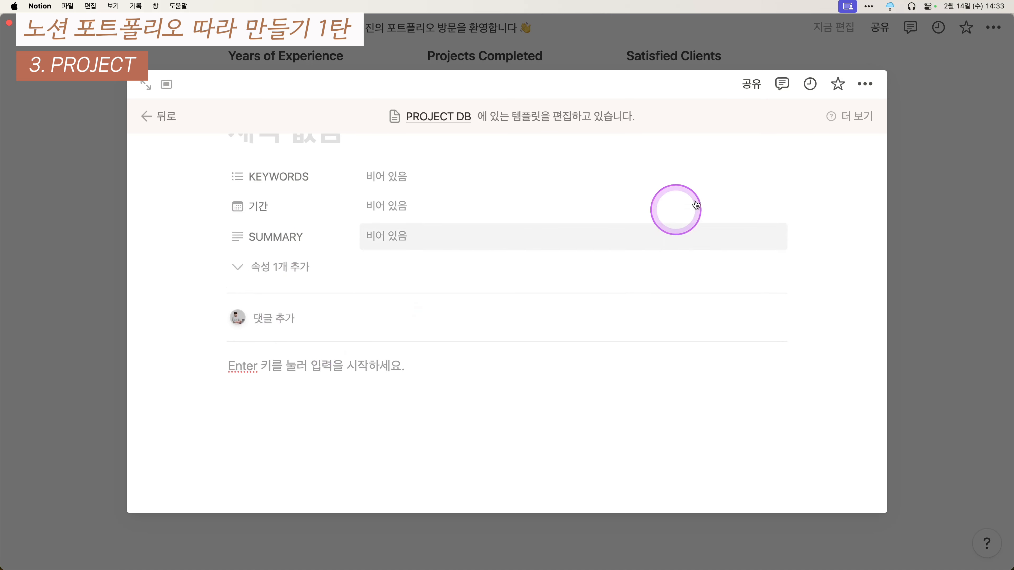
{"action": "left_click", "coordinate": [865, 84]}
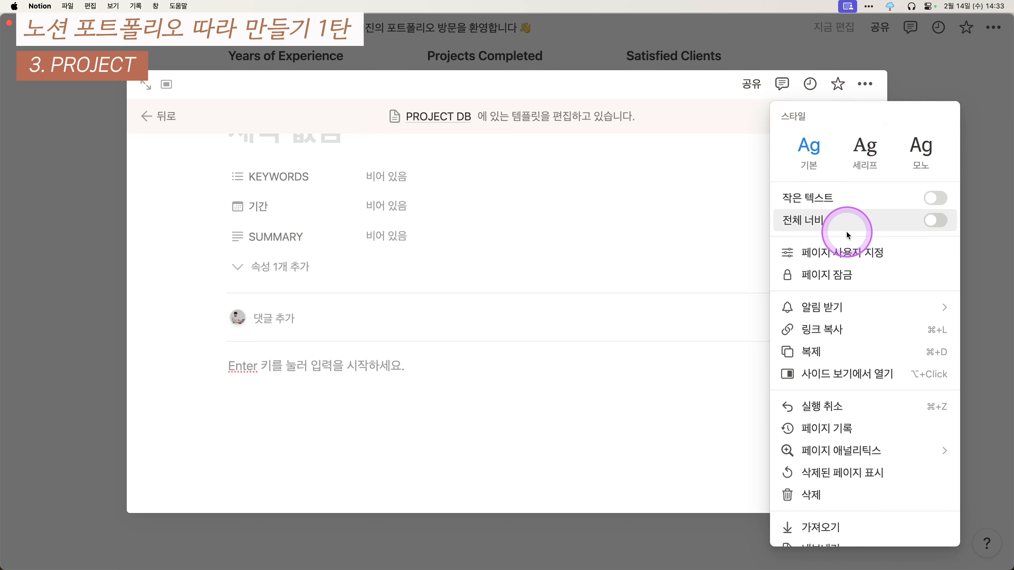
{"action": "left_click", "coordinate": [849, 254]}
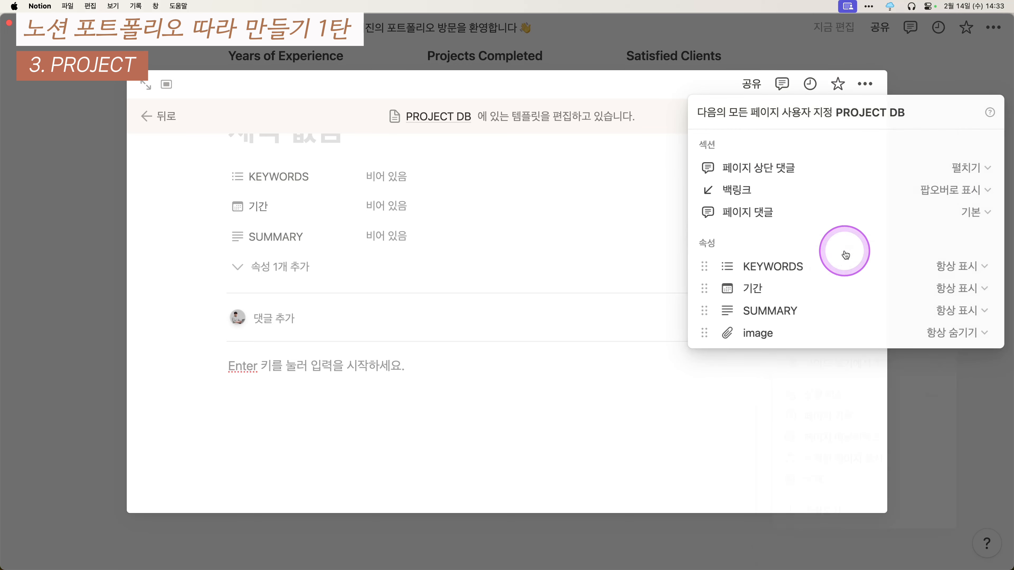
{"action": "left_click", "coordinate": [962, 172]}
{"action": "left_click", "coordinate": [915, 216]}
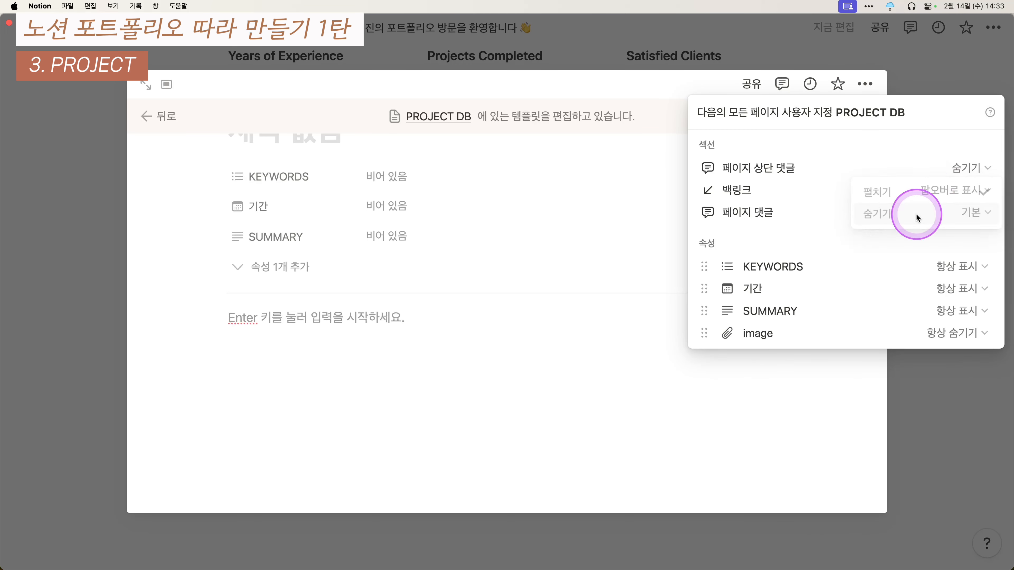
{"action": "left_click", "coordinate": [964, 190]}
{"action": "left_click", "coordinate": [915, 230]}
{"action": "left_click", "coordinate": [544, 295]}
{"action": "left_click", "coordinate": [317, 324]}
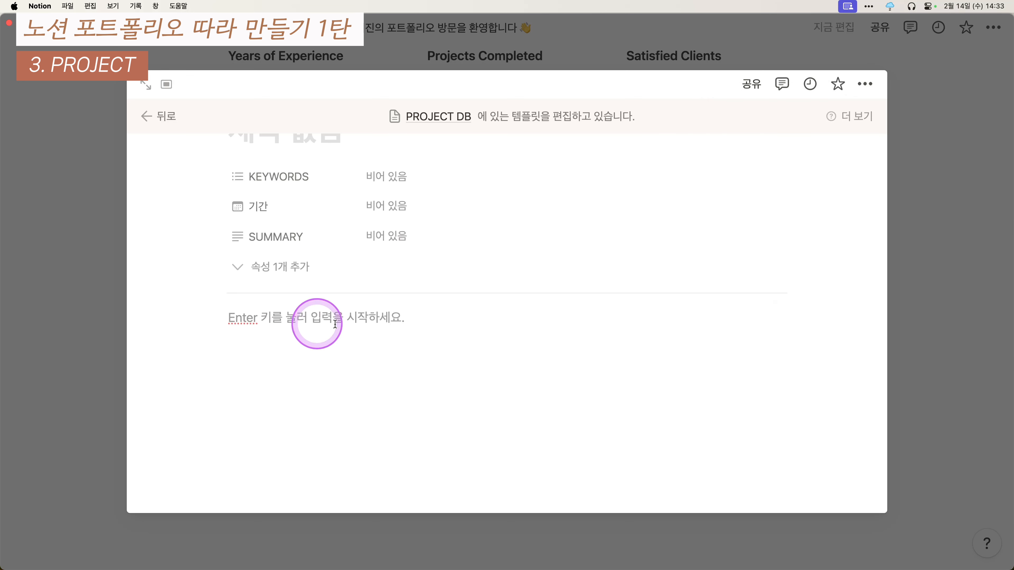
{"action": "scroll", "coordinate": [335, 324], "scroll_direction": "down", "scroll_amount": 2}
{"action": "scroll", "coordinate": [362, 321], "scroll_direction": "down", "scroll_amount": 2}
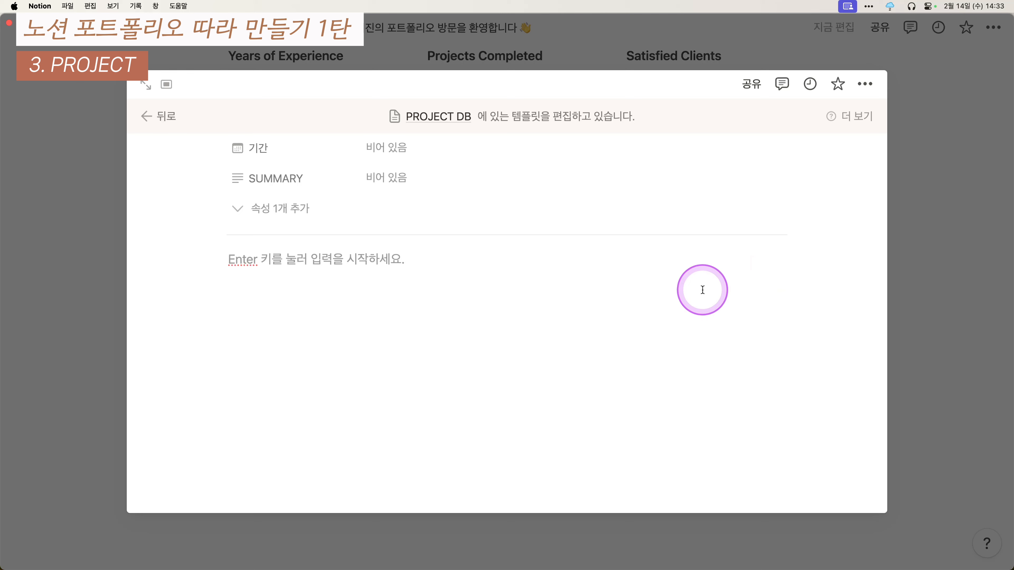
- Insert an empty image block at the top of the template body with /이미지
{"action": "left_click", "coordinate": [483, 297]}
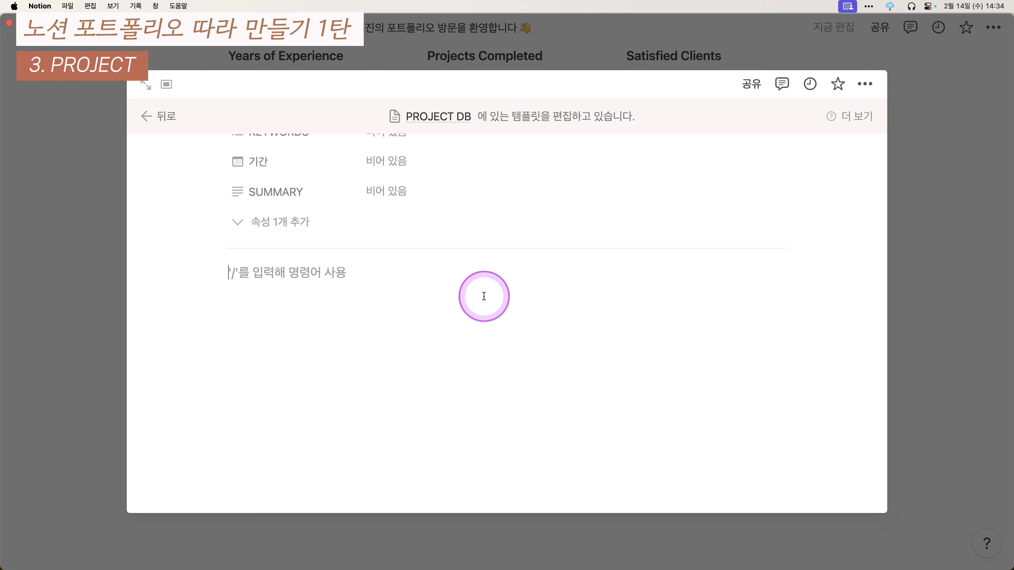
{"action": "type", "text": "/"}
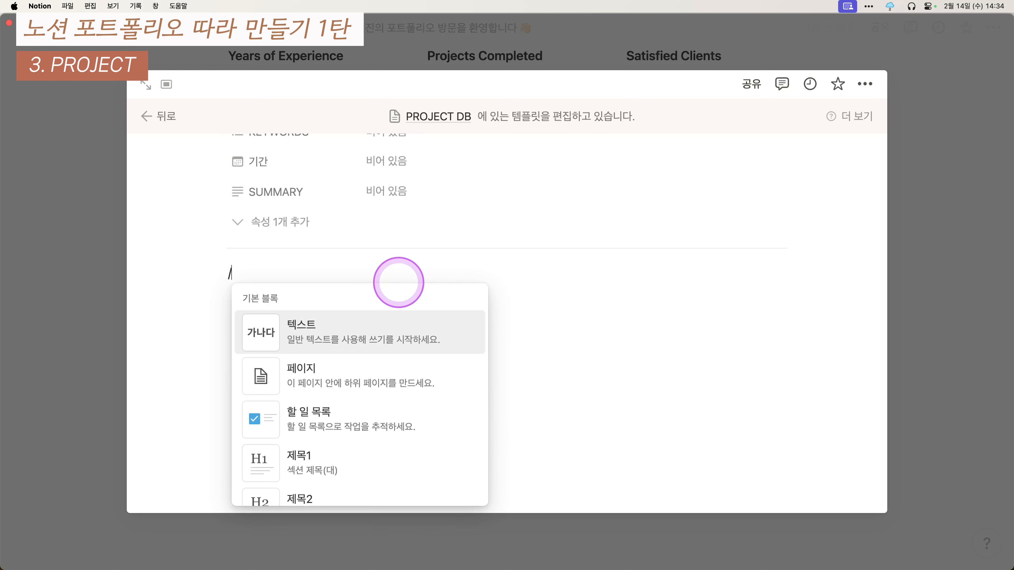
{"action": "type", "text": "이미"}
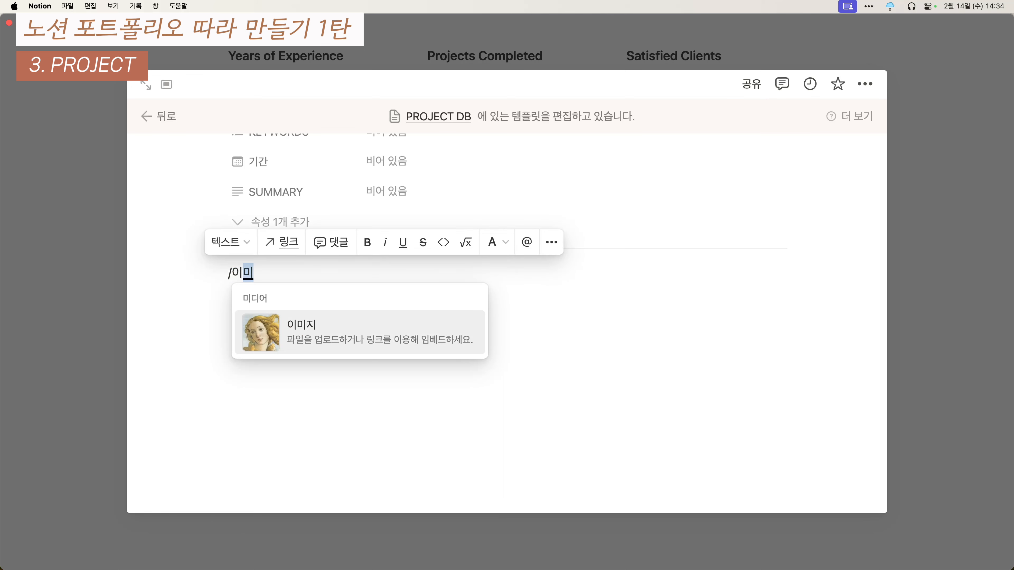
{"action": "key", "text": "Return"}
{"action": "left_click", "coordinate": [301, 345]}
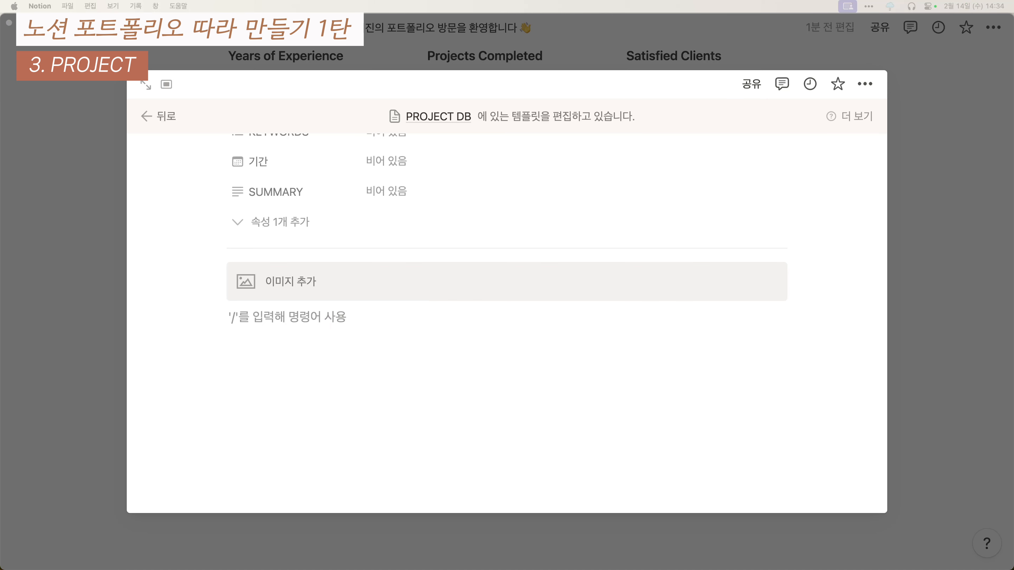
- Add an 'Overview' line below the image and turn it into a heading 2
{"action": "left_click", "coordinate": [407, 347]}
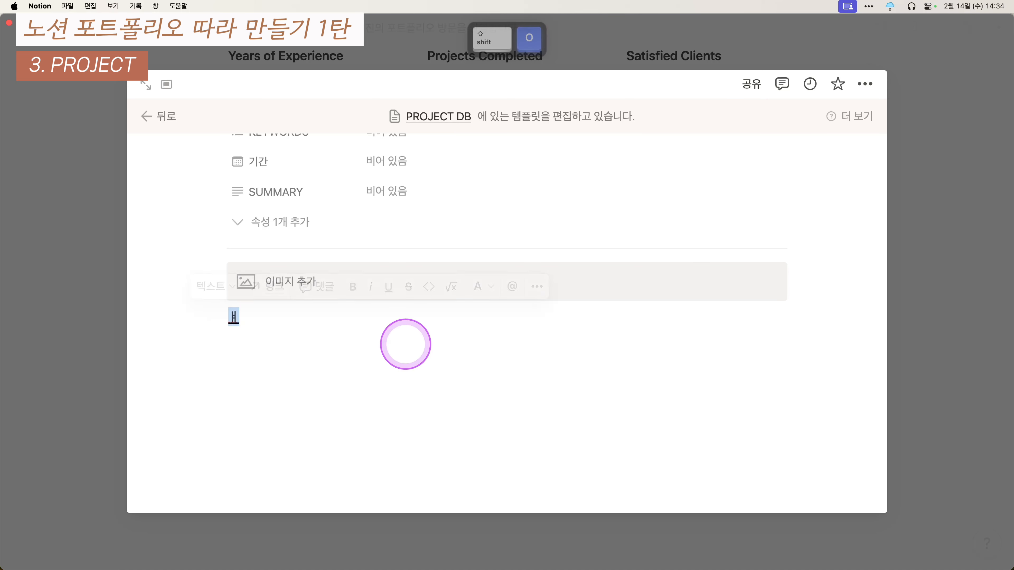
{"action": "key", "text": "ctrl+space"}
{"action": "type", "text": "OVER"}
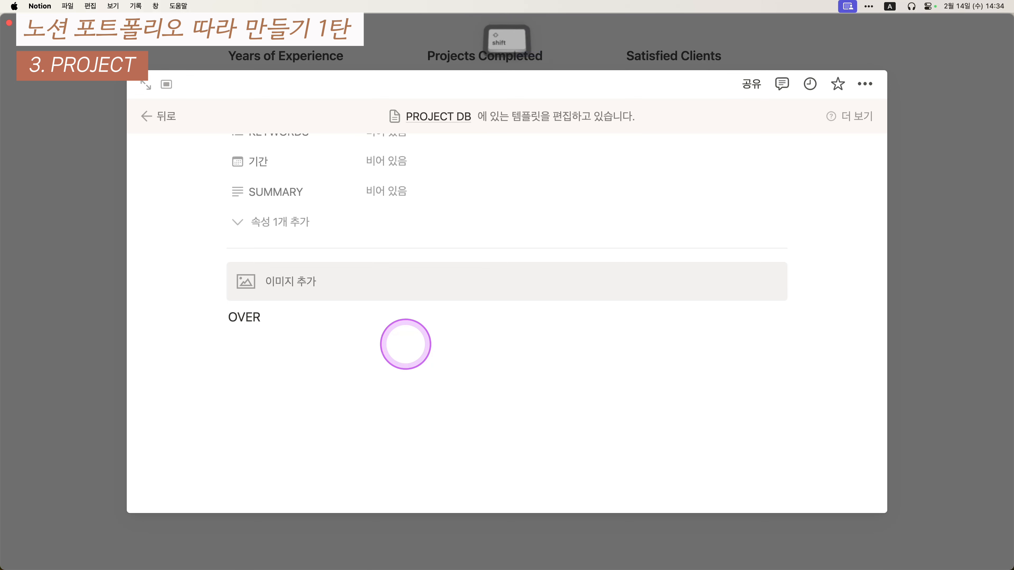
{"action": "type", "text": "VIEw"}
{"action": "key", "text": "BackSpace"}
{"action": "key", "text": "BackSpace"}
{"action": "key", "text": "BackSpace"}
{"action": "key", "text": "BackSpace"}
{"action": "type", "text": "vi"}
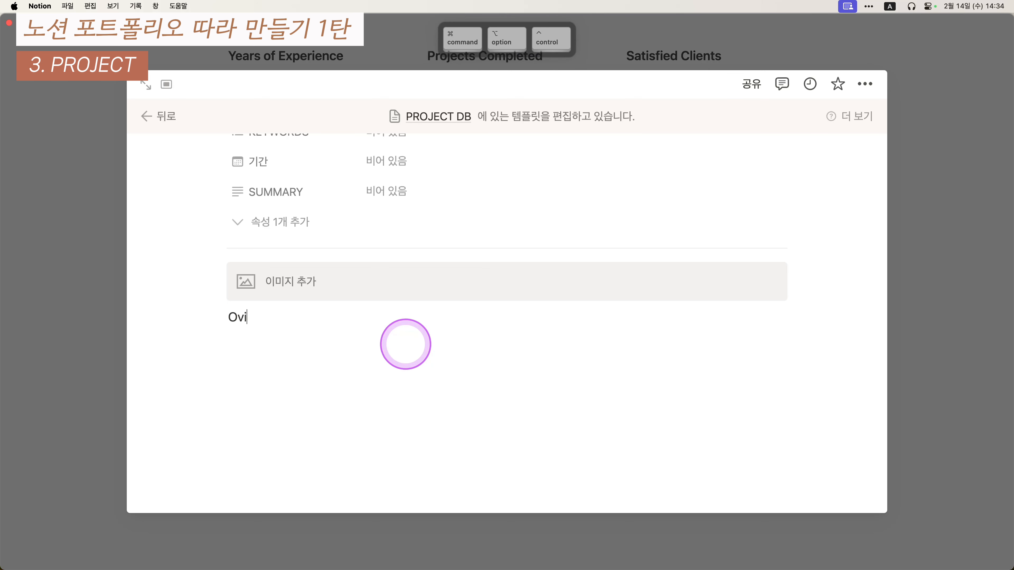
{"action": "type", "text": "rview"}
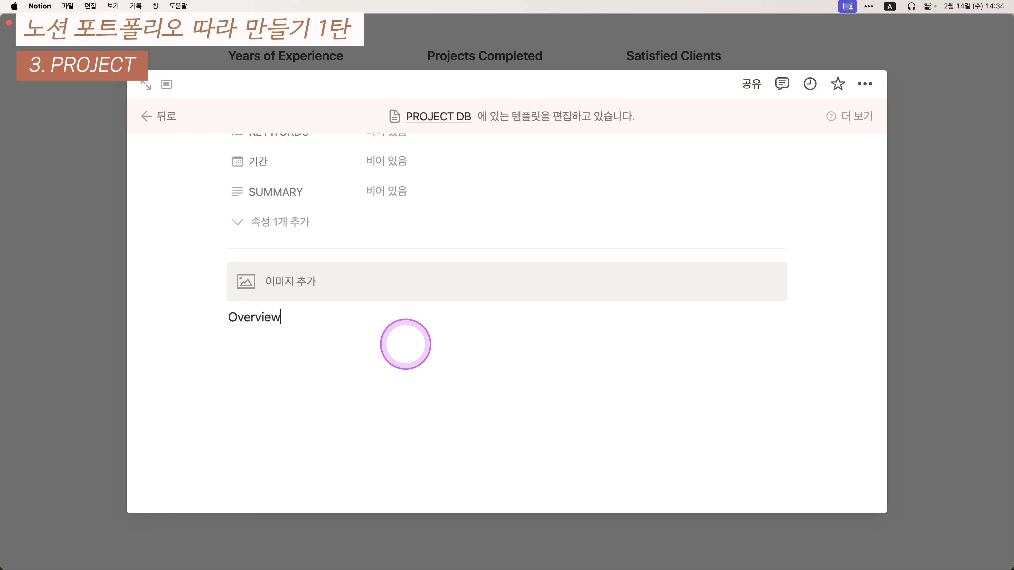
{"action": "left_click", "coordinate": [405, 344]}
{"action": "left_click", "coordinate": [295, 317]}
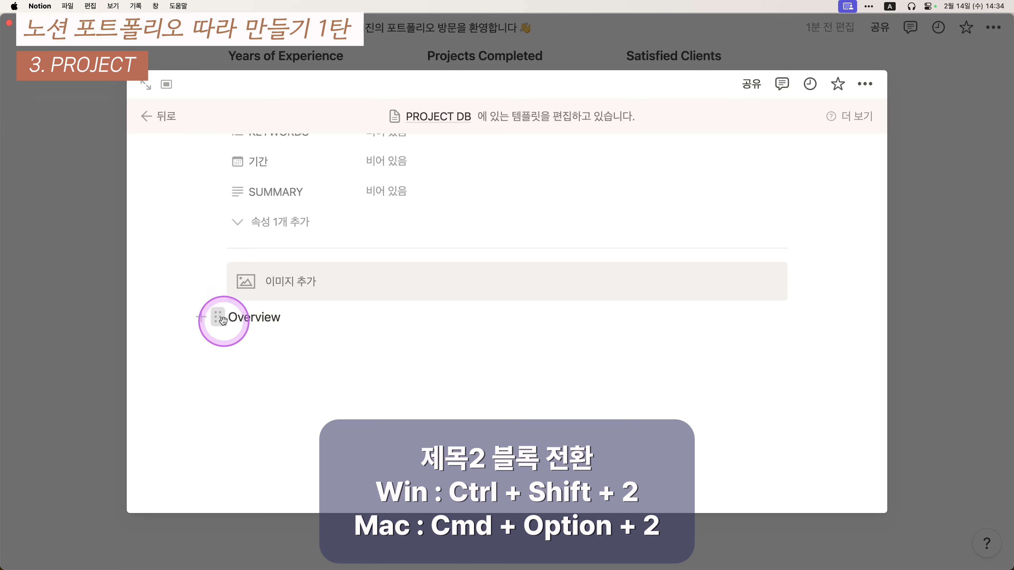
{"action": "left_click", "coordinate": [217, 318]}
{"action": "mouse_move", "coordinate": [371, 267]}
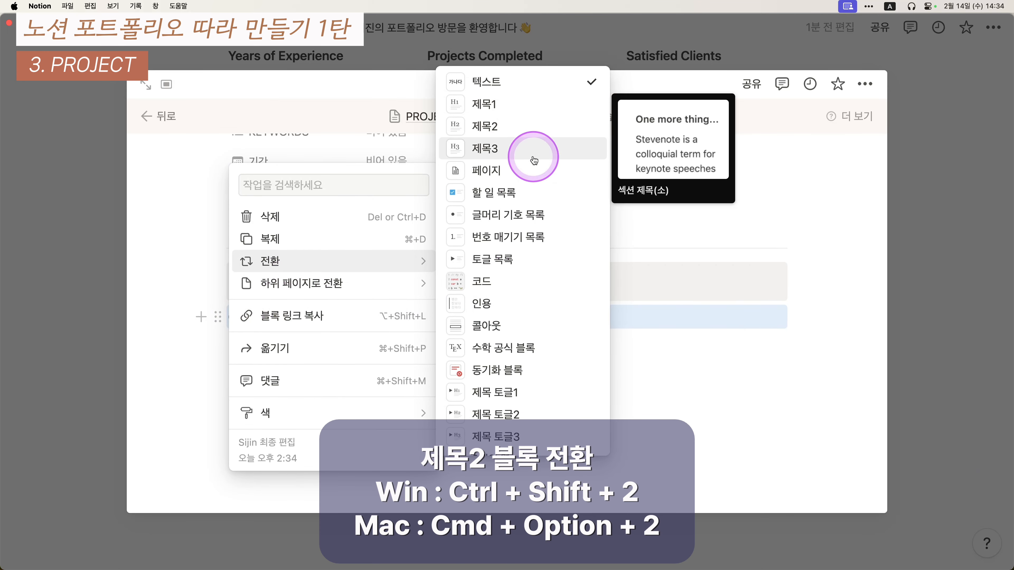
{"action": "left_click", "coordinate": [519, 142]}
{"action": "left_click", "coordinate": [287, 366]}
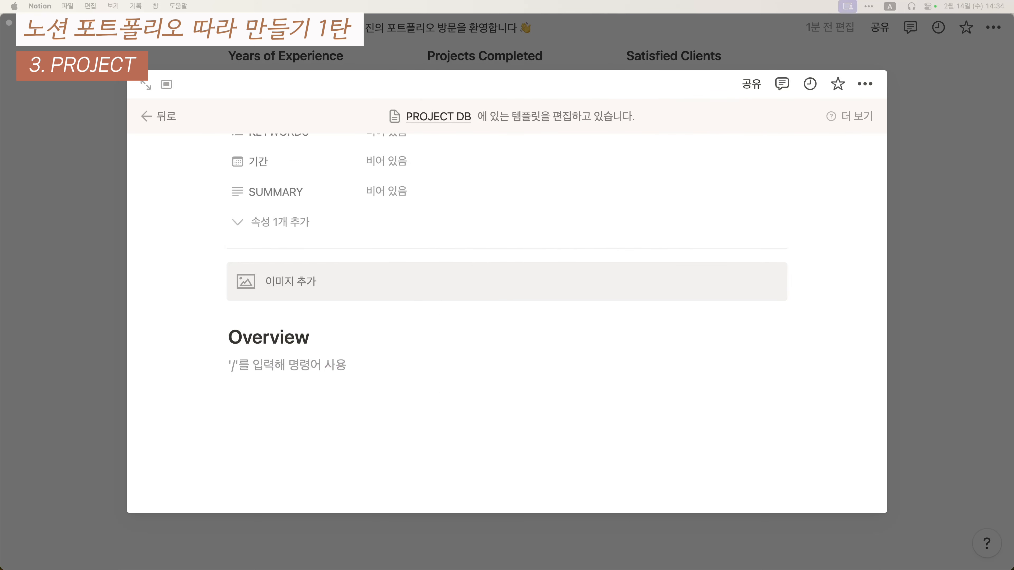
- Paste the Lorem sample paragraph under the Overview heading
{"action": "type", "text": "Massa massa ultricies mi quis hendrerit dolor magna eget est. Vitae tempus quam pellentesque nec nam aliquam sem et tortor. Sapien eget mi proin sed libero enim sed faucibus turpis. Velit sed ullamcorper morbi tincidunt ornare massa eget egestas. Ut venenatis tellus in metus vulputate eu scelerisque felis imperdiet. Viverra adipiscing at in tellus integer. Sit amet consectetur adipiscing elit ut. Amet facilisis magna etiam tempor orci eu lobortis. Nunc pulvinar sapien et ligula ullamcorper malesuada proin libero nunc."}
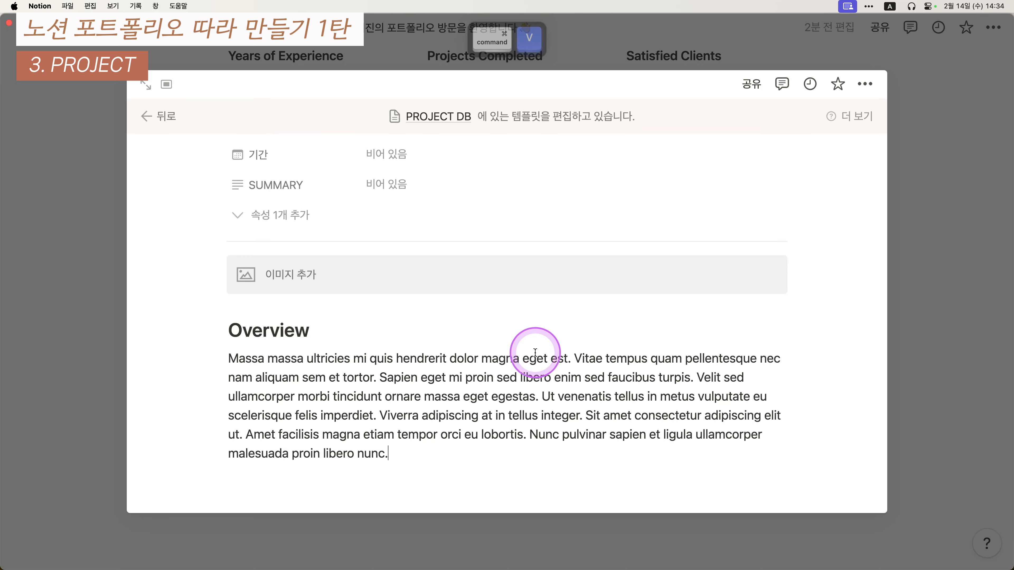
{"action": "left_click", "coordinate": [455, 438]}
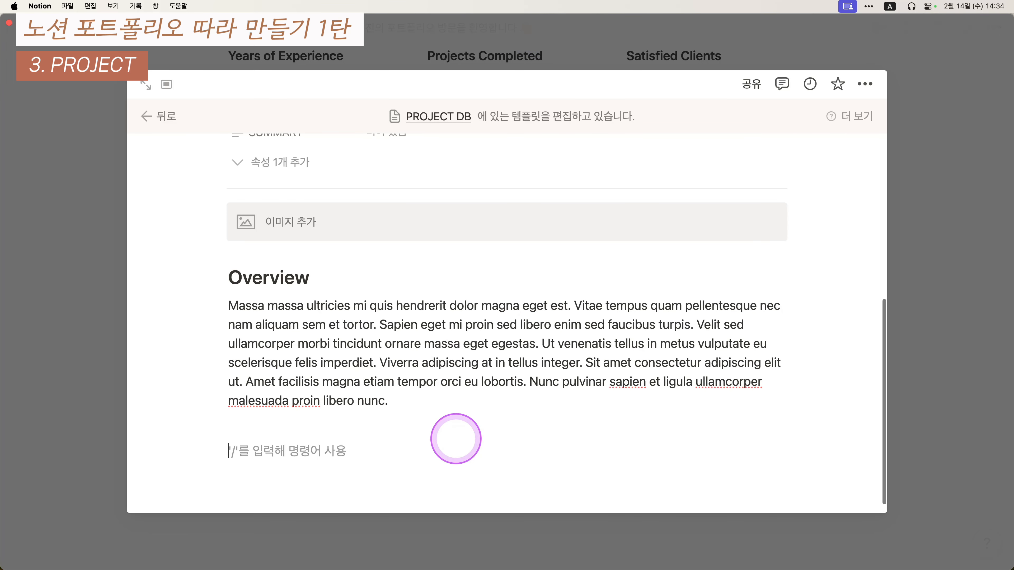
{"action": "scroll", "coordinate": [844, 307], "scroll_direction": "down", "scroll_amount": 2}
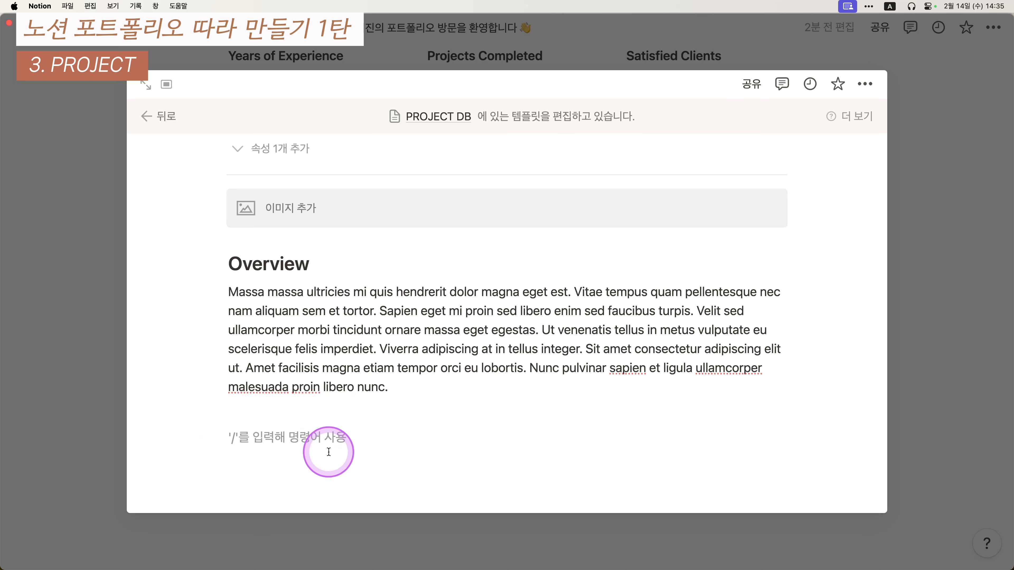
- Add an 'Approach' line and turn it into a heading 2
{"action": "type", "text": "a"}
{"action": "key", "text": "BackSpace"}
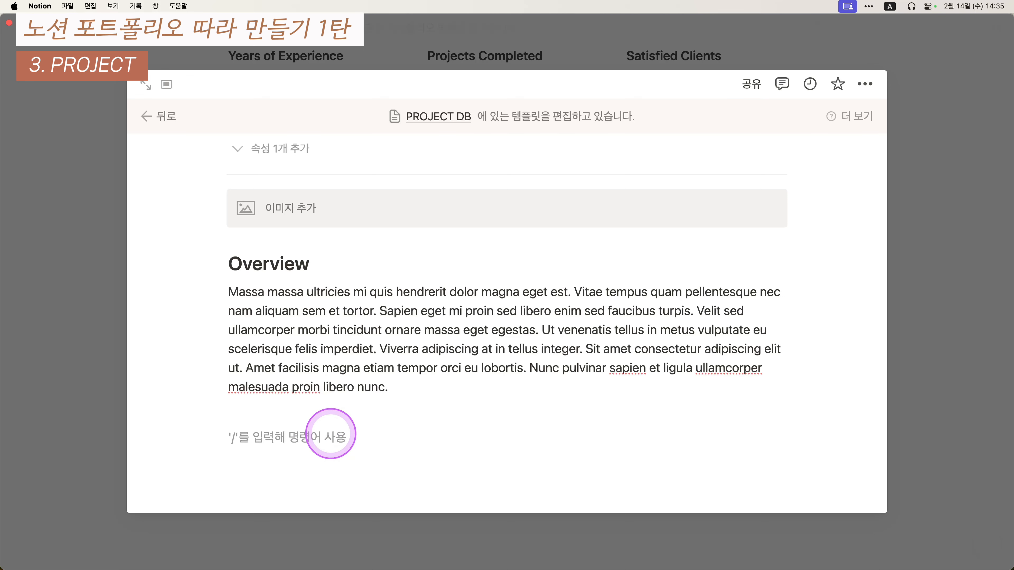
{"action": "type", "text": "Approach"}
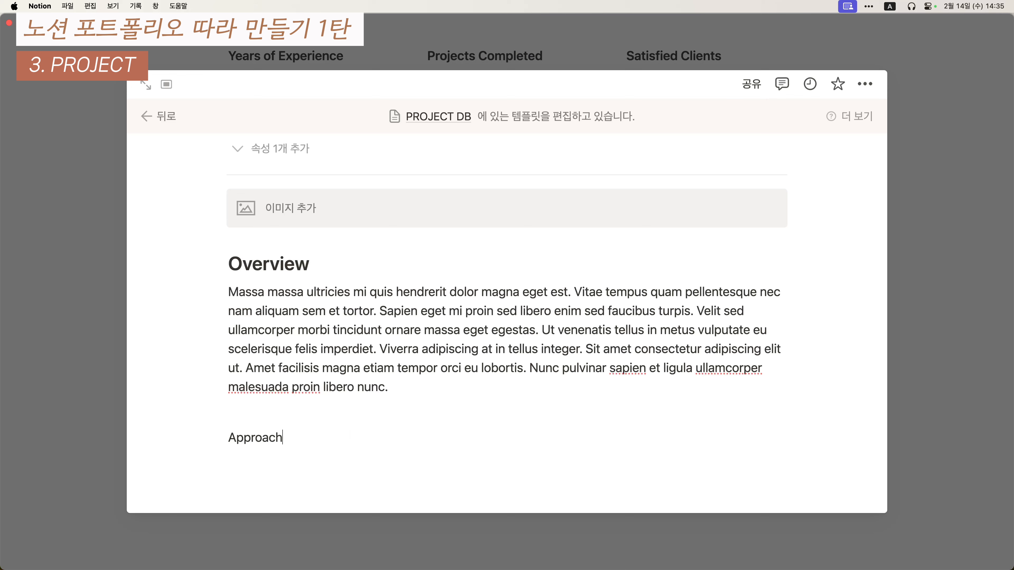
{"action": "left_click", "coordinate": [218, 437]}
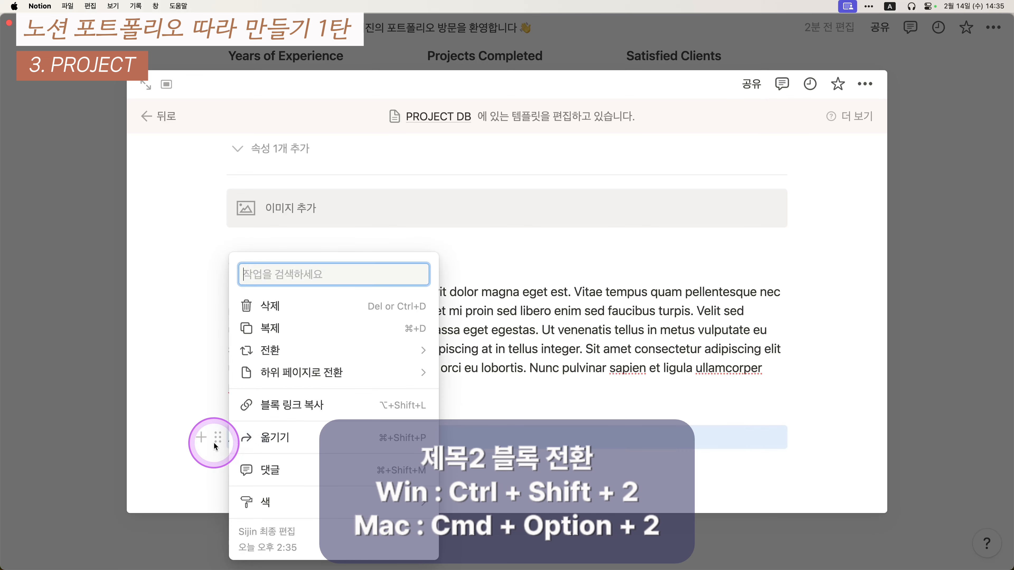
{"action": "mouse_move", "coordinate": [317, 353]}
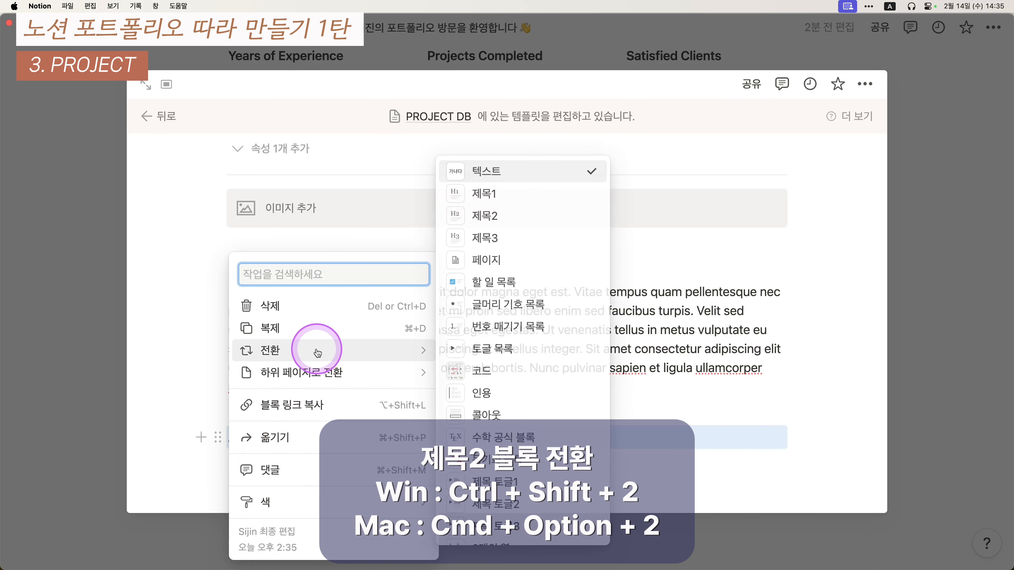
{"action": "left_click", "coordinate": [514, 218]}
{"action": "left_click", "coordinate": [445, 459]}
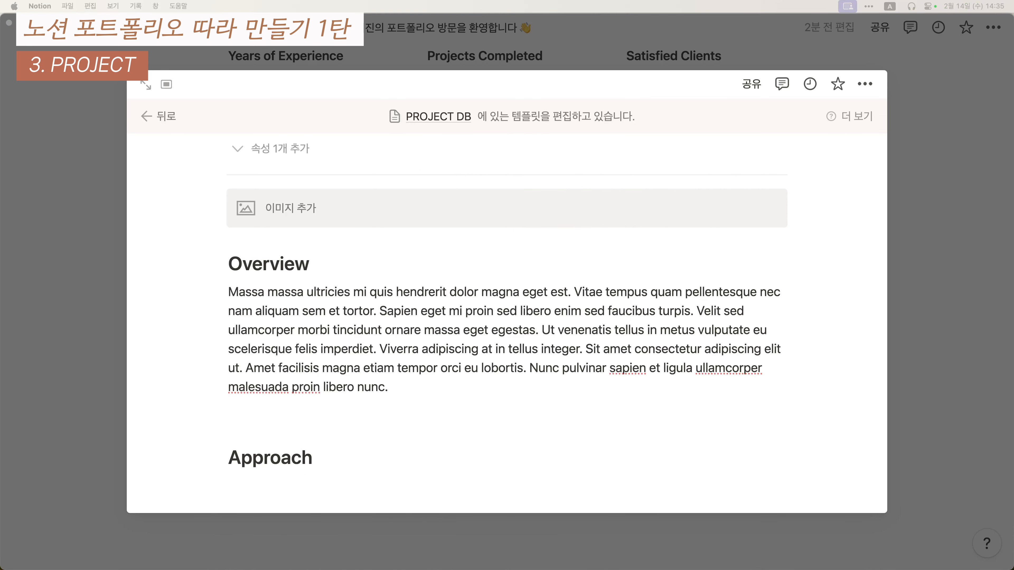
- Paste the Lorem sample paragraph under the Approach heading
{"action": "scroll", "coordinate": [697, 437], "scroll_direction": "down", "scroll_amount": 1}
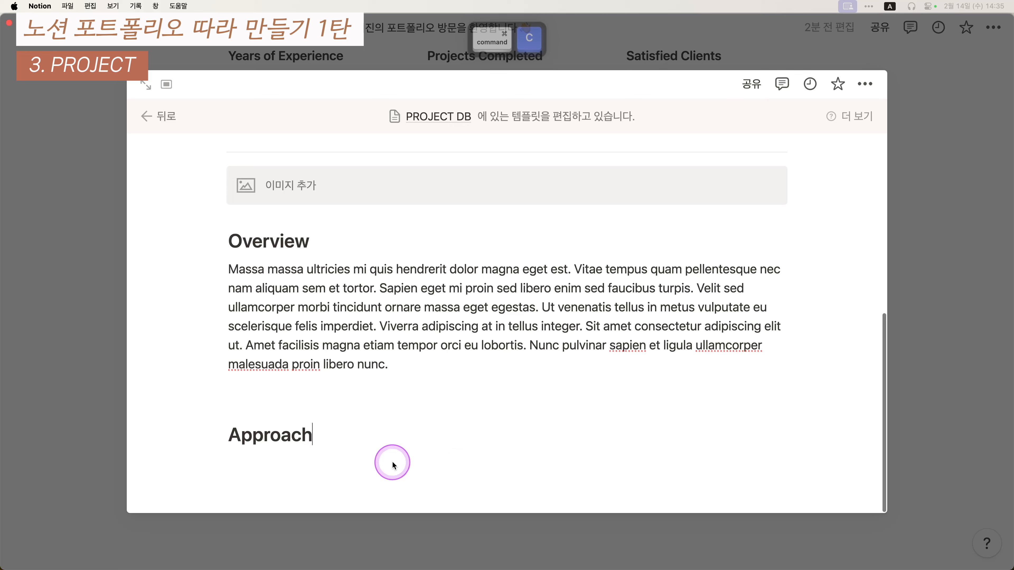
{"action": "left_click", "coordinate": [389, 462]}
{"action": "type", "text": "Tempus quam pellentesque nec nam aliquam sem et tortor. At auctor urna nunc id cursus metus aliquam. Fames ac turpis egestas sed. Cursus metus aliquam eleifend mi in nulla. Risus ultricies tristique nulla aliquet enim tortor at. Euismod nisi porta lorem mollis aliquam."}
{"action": "scroll", "coordinate": [486, 388], "scroll_direction": "down", "scroll_amount": 2}
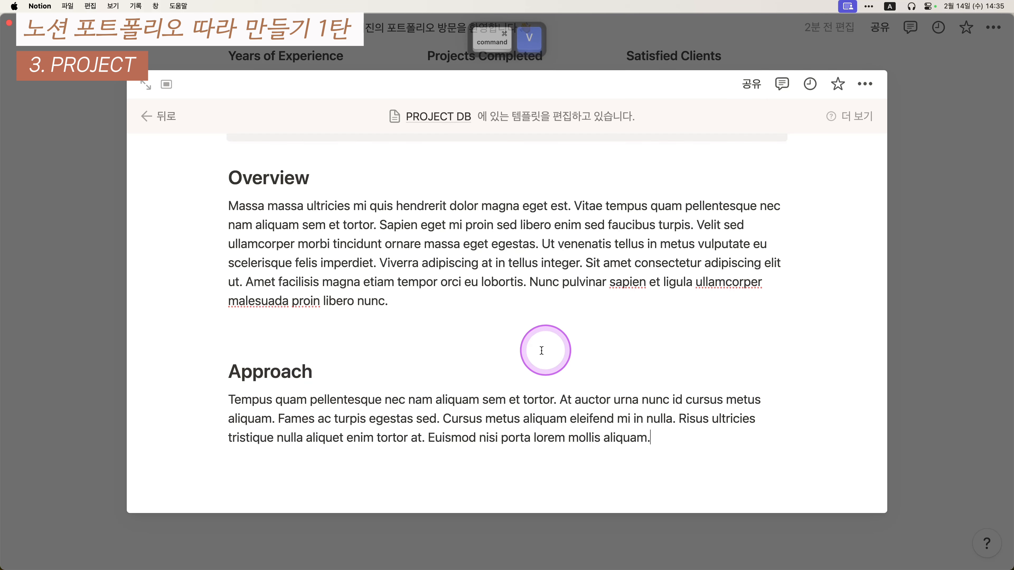
{"action": "key", "text": "Return"}
{"action": "scroll", "coordinate": [446, 351], "scroll_direction": "up", "scroll_amount": 5}
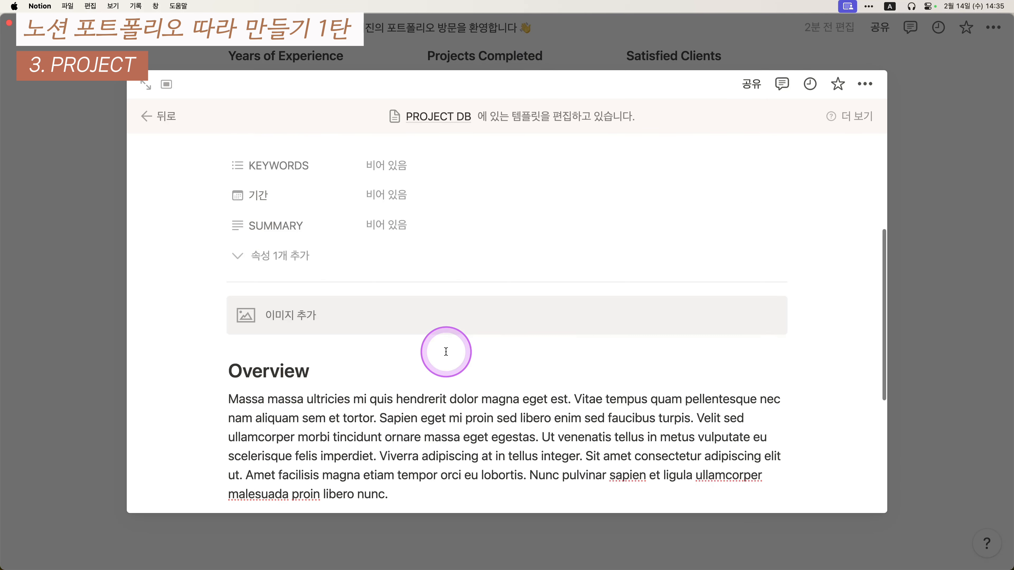
{"action": "scroll", "coordinate": [497, 335], "scroll_direction": "down", "scroll_amount": 5}
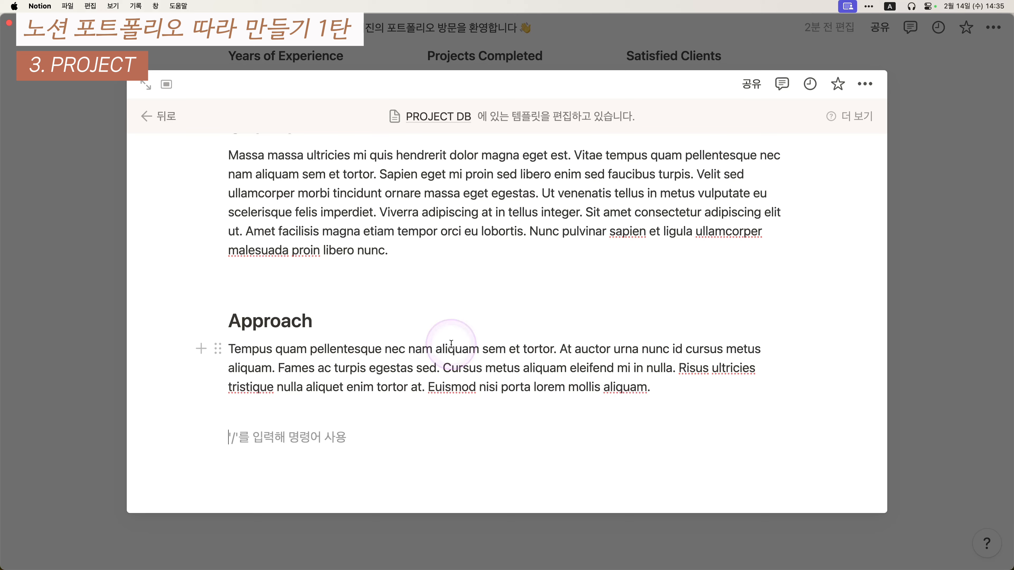
- Copy the image placeholder block and paste two copies below the Approach paragraph
{"action": "scroll", "coordinate": [451, 344], "scroll_direction": "up", "scroll_amount": 5}
{"action": "left_click_drag", "start_coordinate": [177, 199], "coordinate": [312, 219]}
{"action": "key", "text": "super+c"}
{"action": "scroll", "coordinate": [345, 263], "scroll_direction": "down", "scroll_amount": 5}
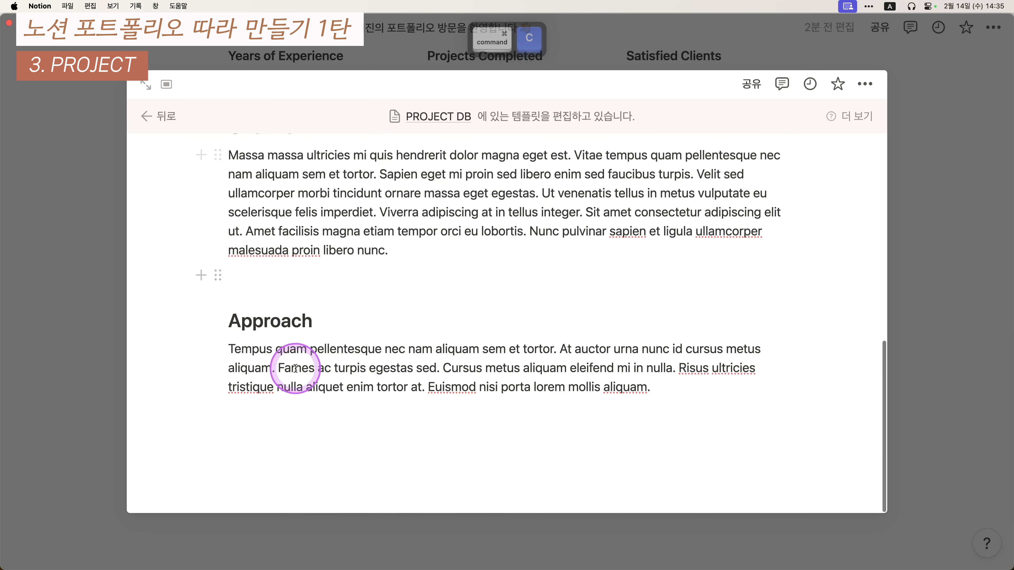
{"action": "left_click", "coordinate": [406, 439]}
{"action": "key", "text": "super+v"}
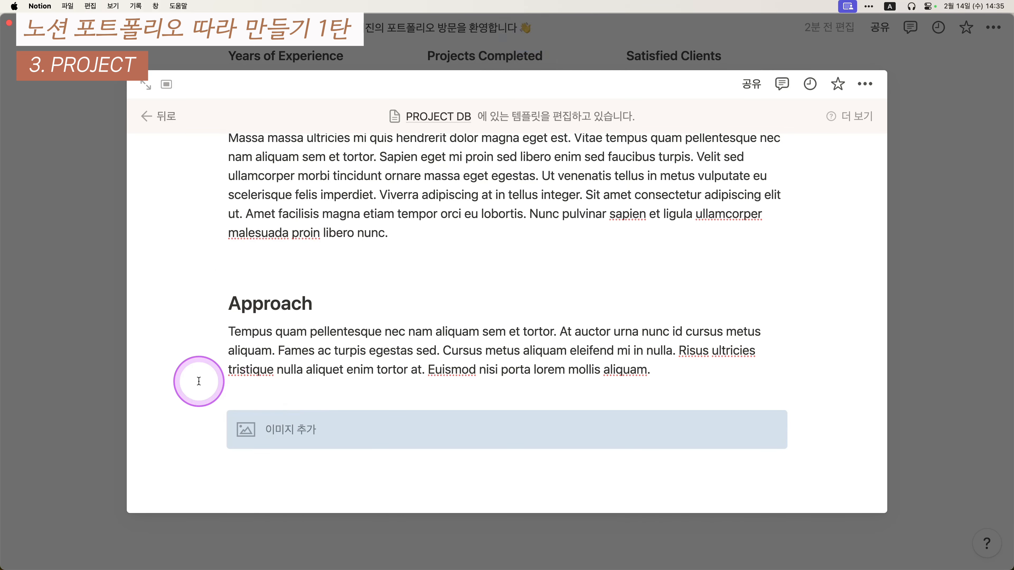
{"action": "key", "text": "super+v"}
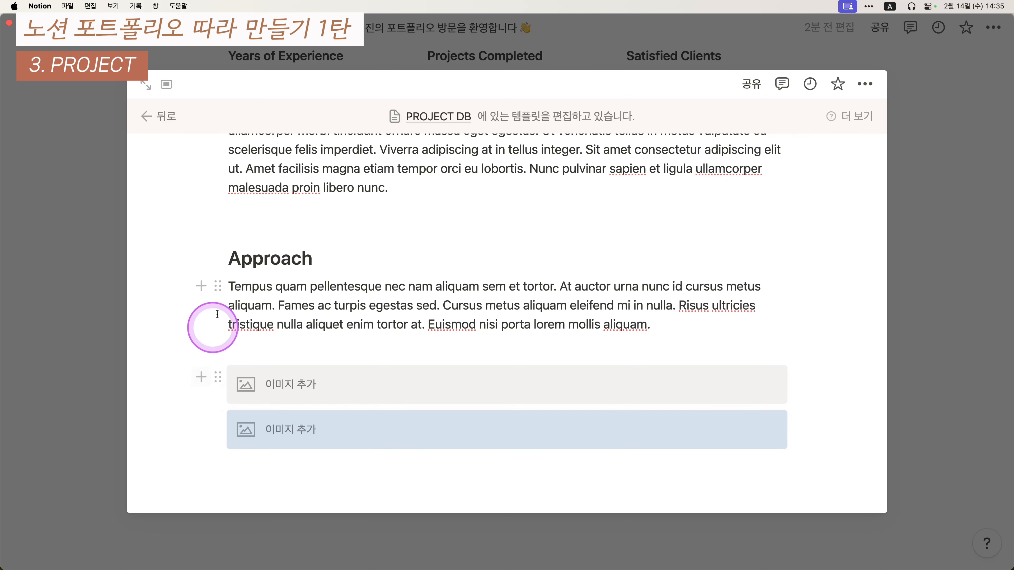
- Arrange the two image blocks as columns, undoing the stray block move
{"action": "scroll", "coordinate": [207, 309], "scroll_direction": "up", "scroll_amount": 10}
{"action": "left_click_drag", "start_coordinate": [175, 377], "coordinate": [342, 394]}
{"action": "scroll", "coordinate": [339, 400], "scroll_direction": "down", "scroll_amount": 10}
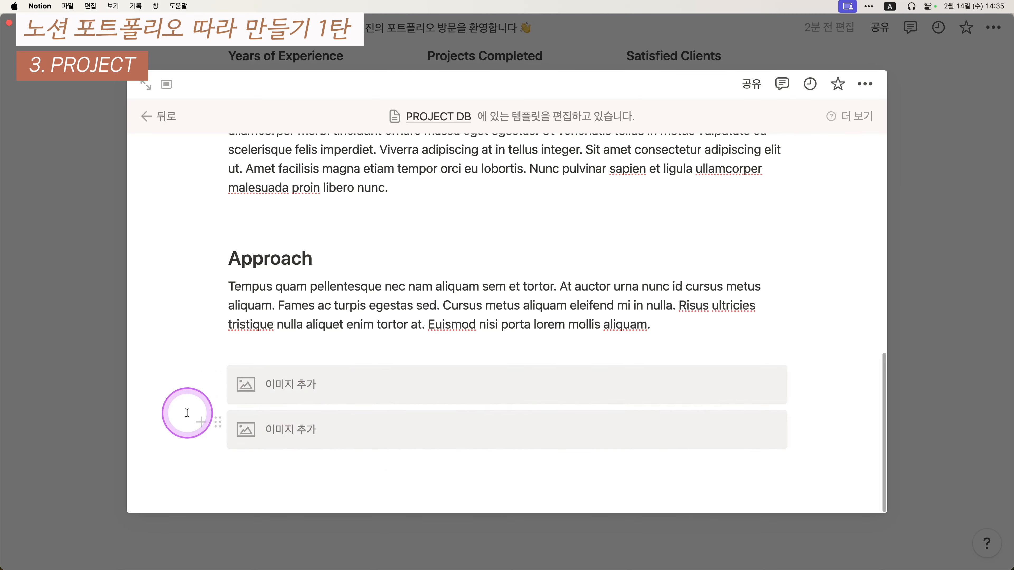
{"action": "left_click_drag", "start_coordinate": [178, 397], "coordinate": [402, 443]}
{"action": "key", "text": "super+slash"}
{"action": "type", "text": "d"}
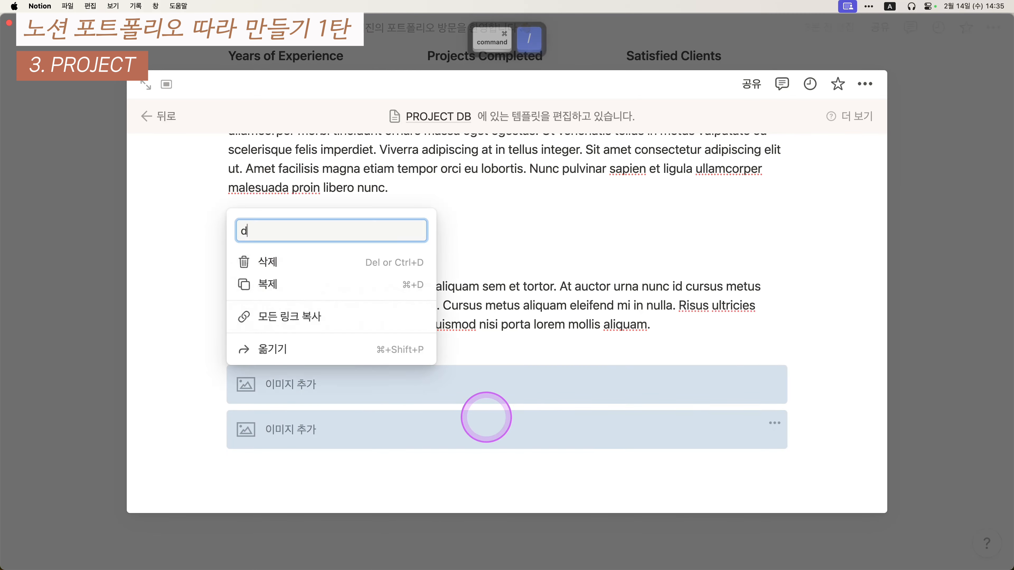
{"action": "type", "text": "uf"}
{"action": "key", "text": "BackSpace"}
{"action": "key", "text": "BackSpace"}
{"action": "key", "text": "BackSpace"}
{"action": "type", "text": "col"}
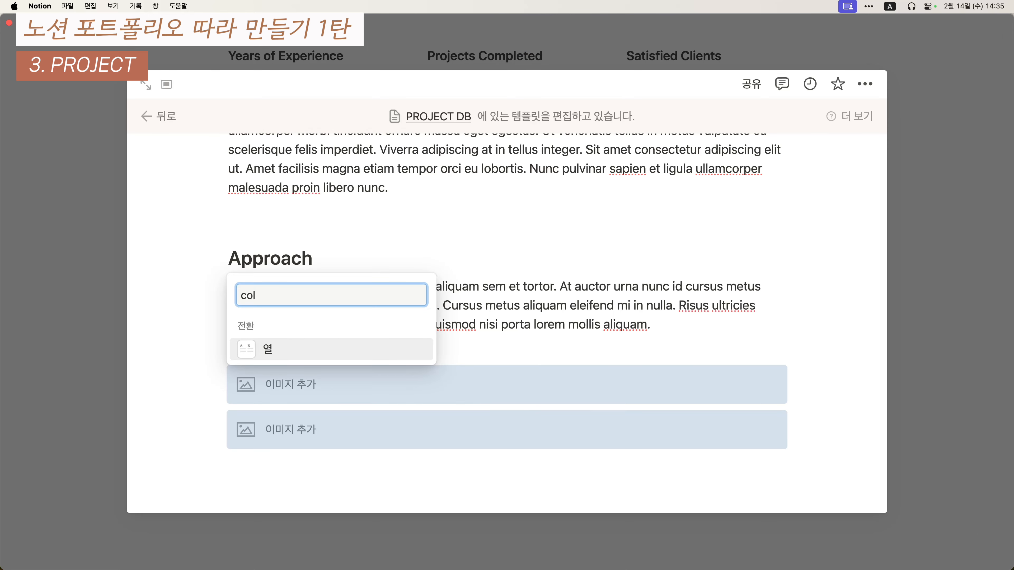
{"action": "key", "text": "Return"}
{"action": "scroll", "coordinate": [425, 428], "scroll_direction": "down", "scroll_amount": 2}
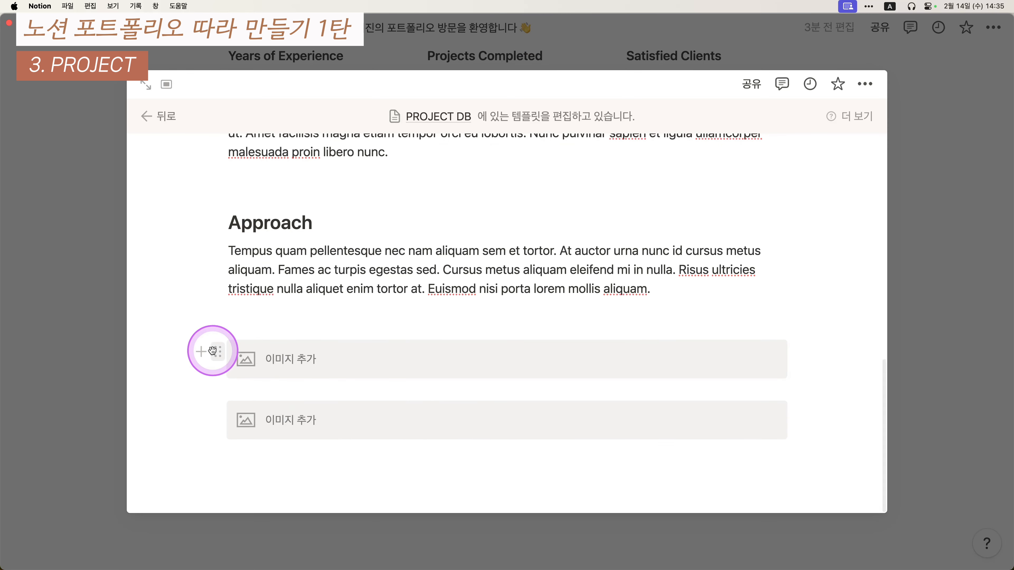
{"action": "left_click_drag", "start_coordinate": [214, 351], "coordinate": [207, 420]}
{"action": "key", "text": "super+z"}
{"action": "left_click", "coordinate": [439, 319]}
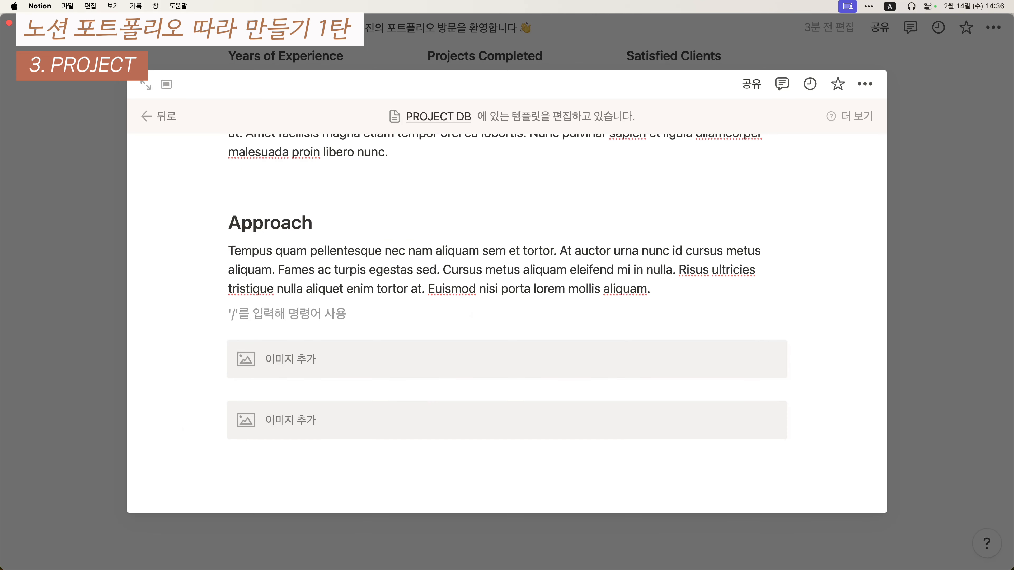
- Add an 'Outcomes' heading 2 below the images with a pasted Lorem paragraph under it
{"action": "left_click", "coordinate": [420, 469]}
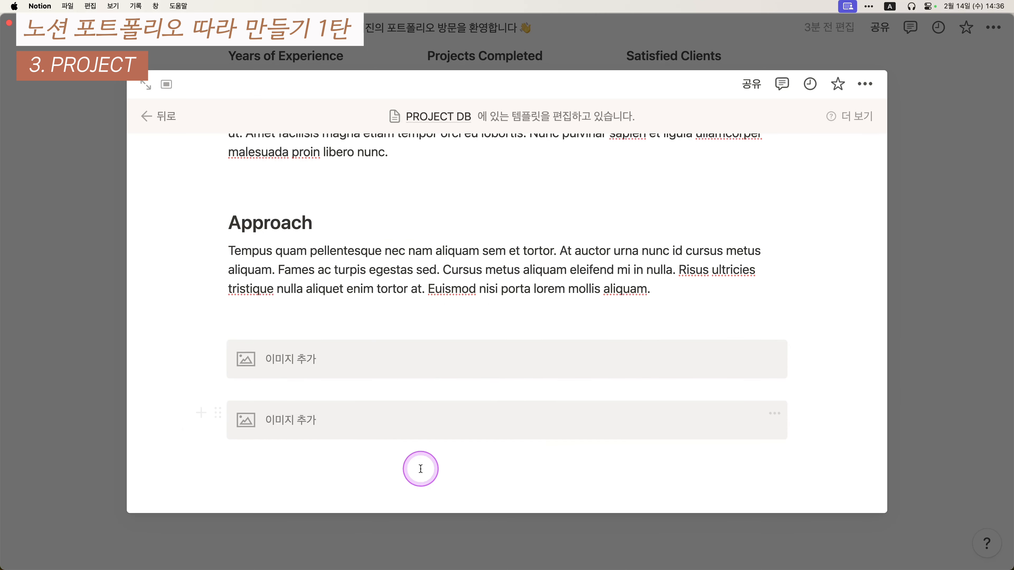
{"action": "scroll", "coordinate": [418, 467], "scroll_direction": "down", "scroll_amount": 2}
{"action": "type", "text": "O"}
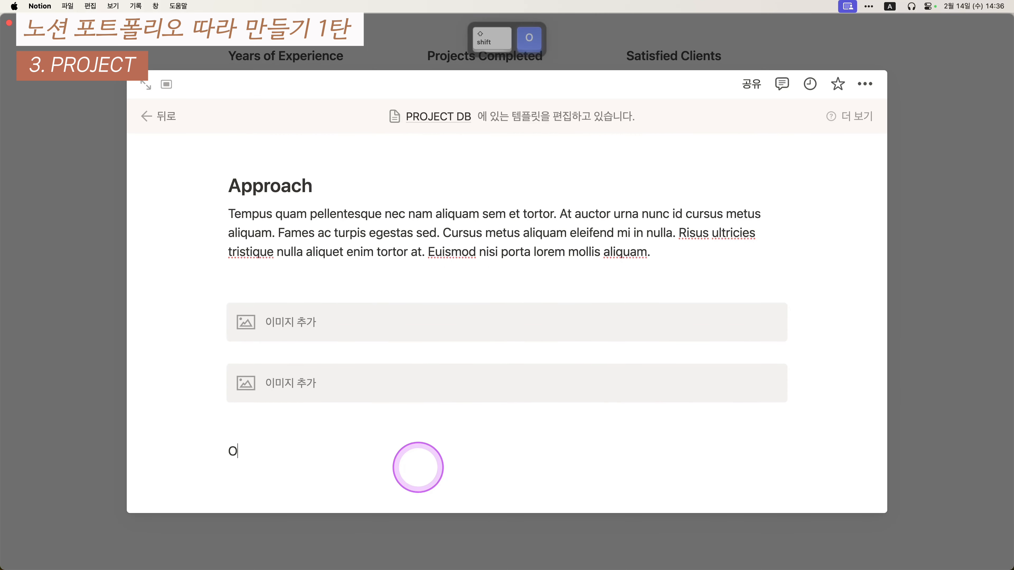
{"action": "key", "text": "BackSpace"}
{"action": "type", "text": "Ouc"}
{"action": "type", "text": "come"}
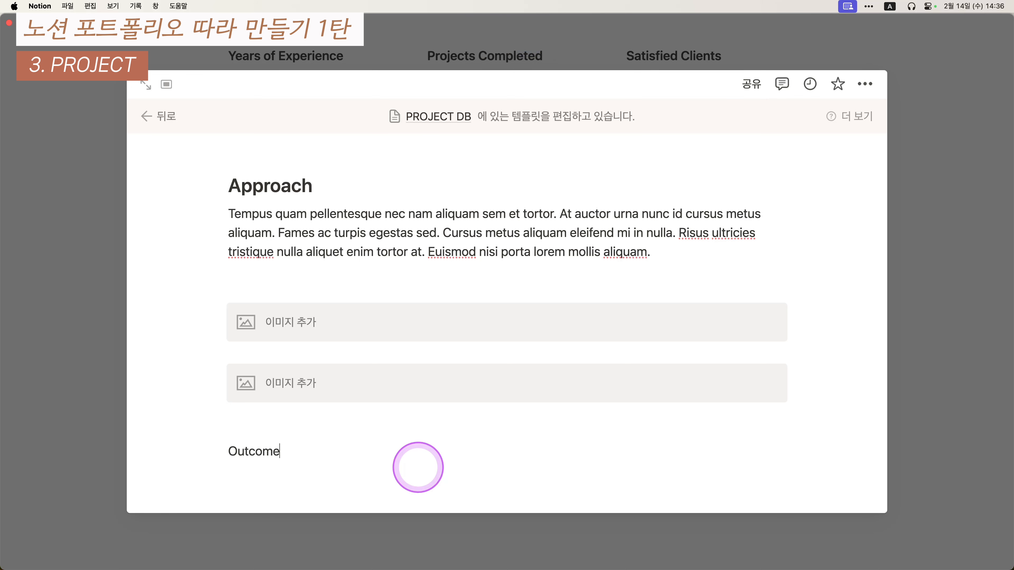
{"action": "type", "text": "s"}
{"action": "key", "text": "Return"}
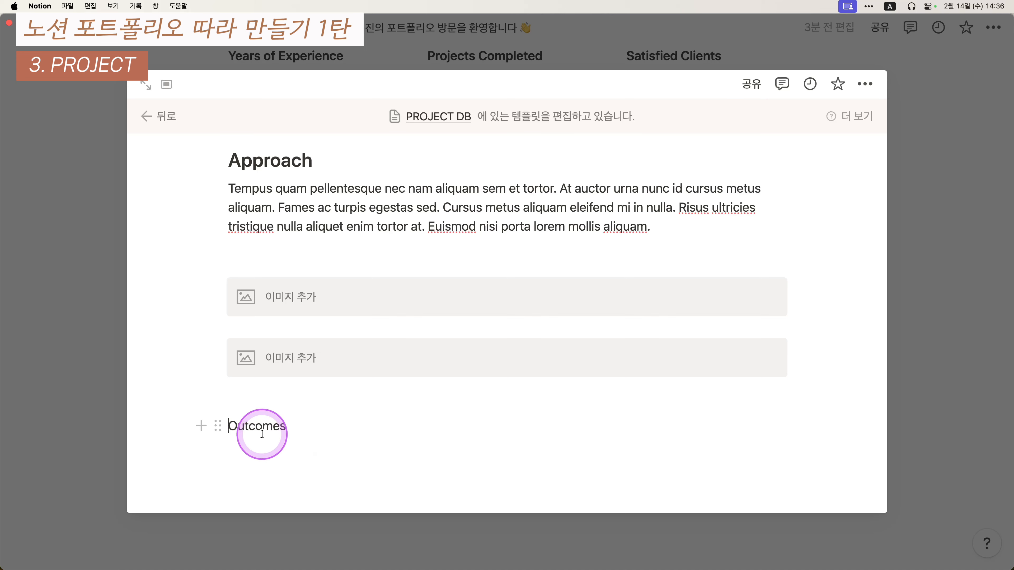
{"action": "key", "text": "super+alt+2"}
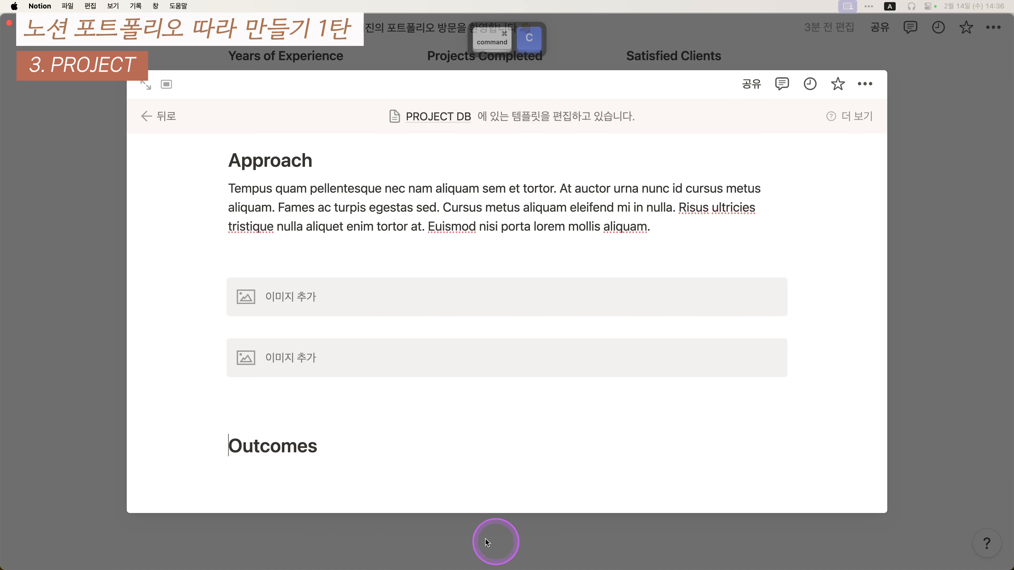
{"action": "left_click", "coordinate": [344, 475]}
{"action": "key", "text": "super+v"}
{"action": "scroll", "coordinate": [542, 402], "scroll_direction": "down", "scroll_amount": 3}
{"action": "scroll", "coordinate": [542, 402], "scroll_direction": "up", "scroll_amount": 15}
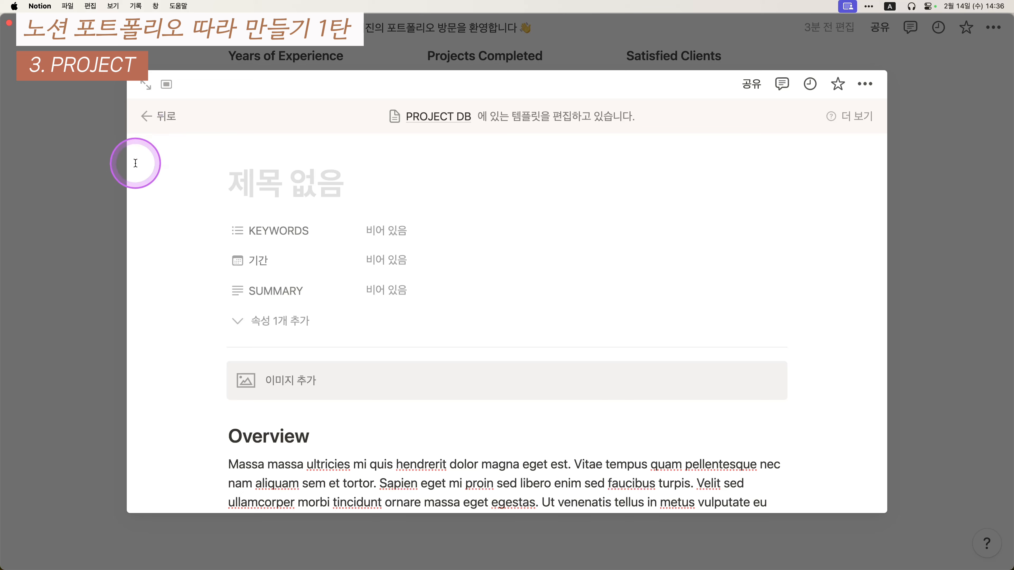
- Add a fourth row to the PROJECTS table, open its page, and apply the 제목 없음 template
{"action": "left_click", "coordinate": [122, 164]}
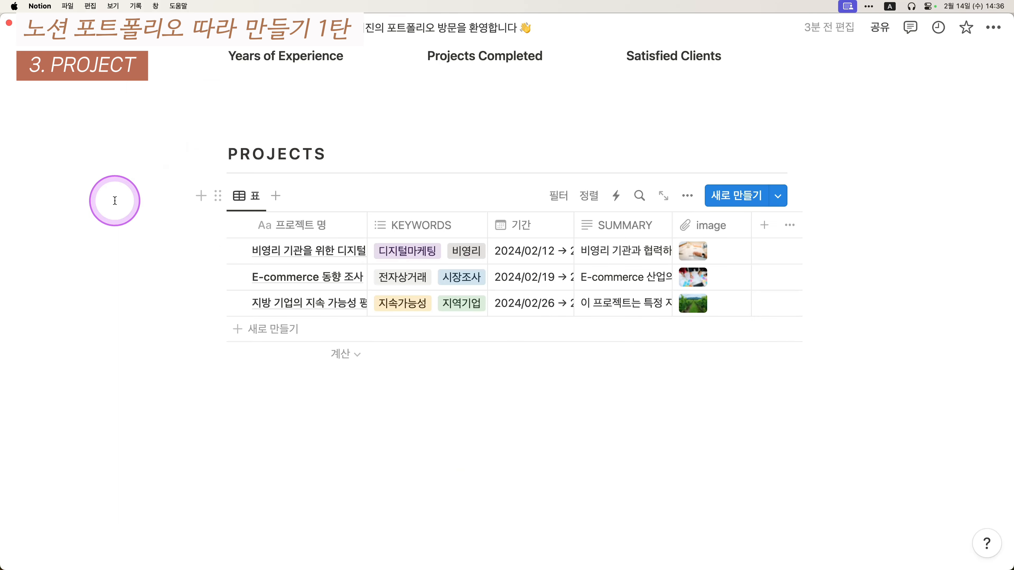
{"action": "left_click", "coordinate": [275, 334]}
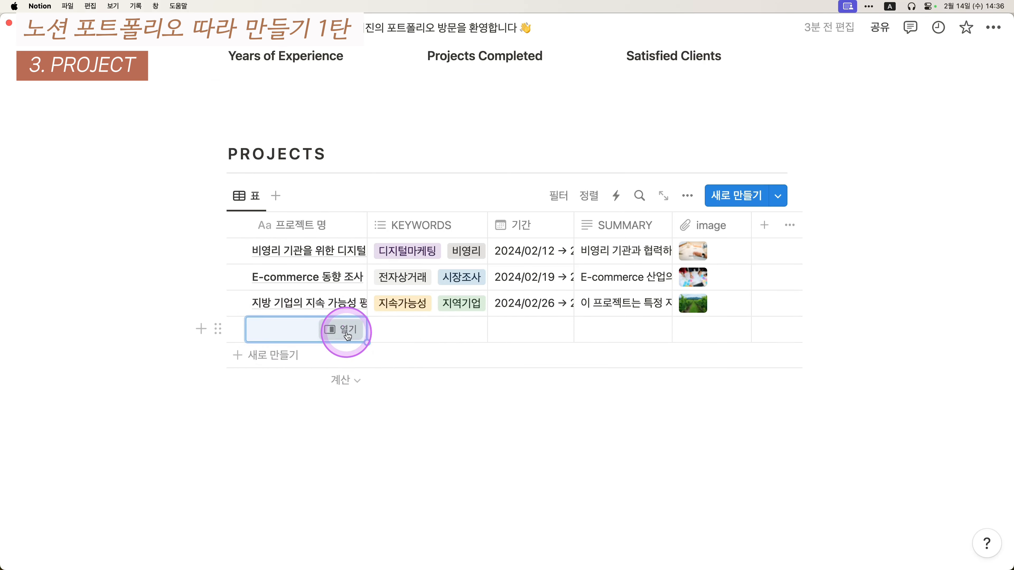
{"action": "left_click", "coordinate": [344, 330]}
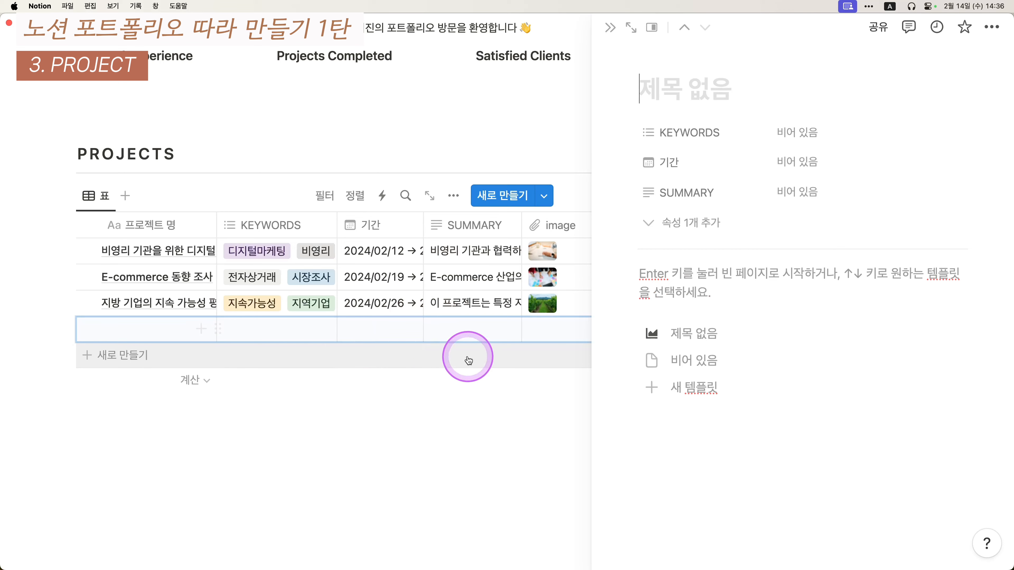
{"action": "left_click", "coordinate": [698, 338]}
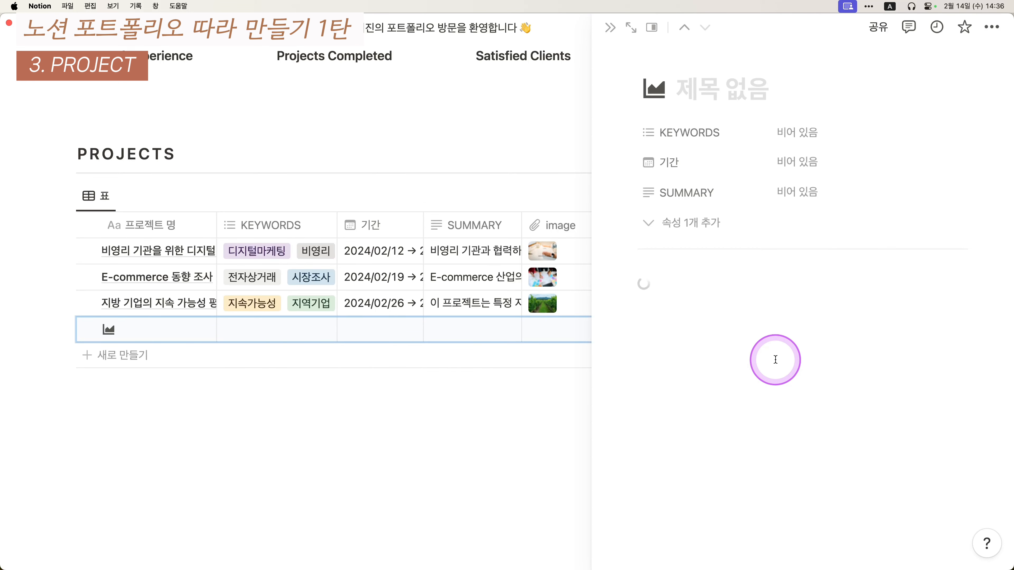
- Open the new page full-size, drag the first image beside the second, then return to PROJECTS
{"action": "scroll", "coordinate": [775, 354], "scroll_direction": "down", "scroll_amount": 12}
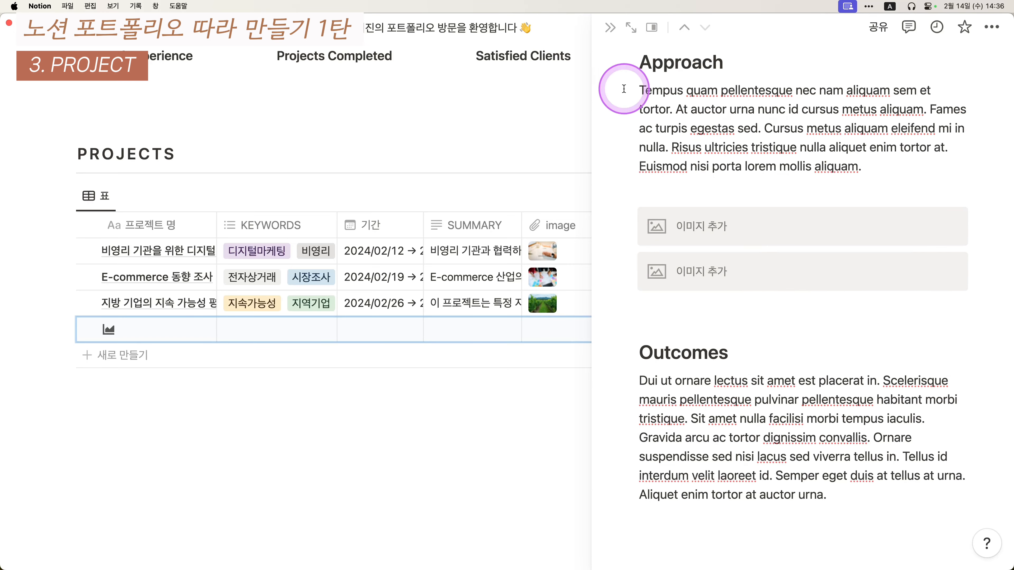
{"action": "left_click", "coordinate": [630, 28]}
{"action": "scroll", "coordinate": [360, 360], "scroll_direction": "down", "scroll_amount": 15}
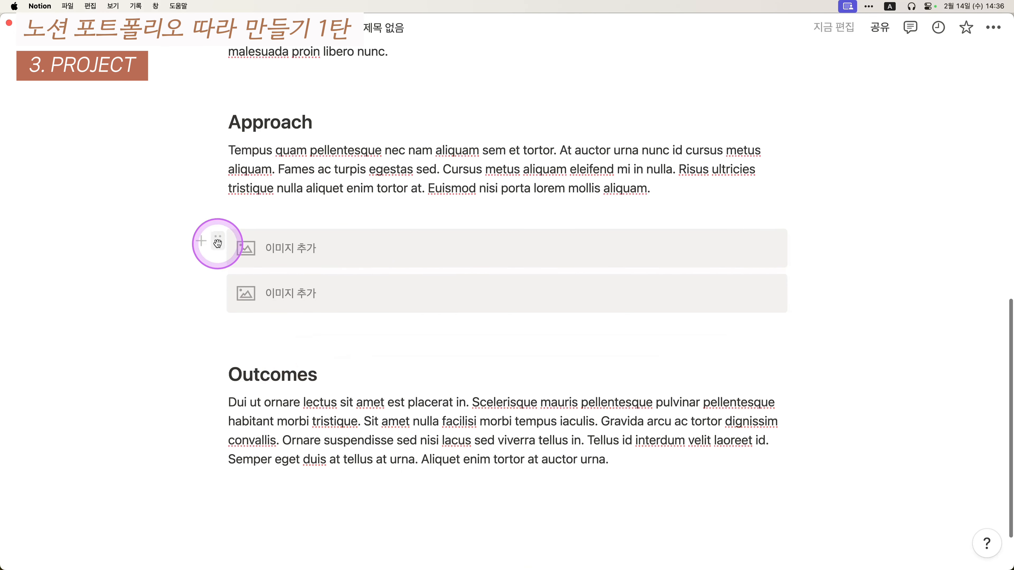
{"action": "left_click_drag", "start_coordinate": [216, 241], "coordinate": [199, 301]}
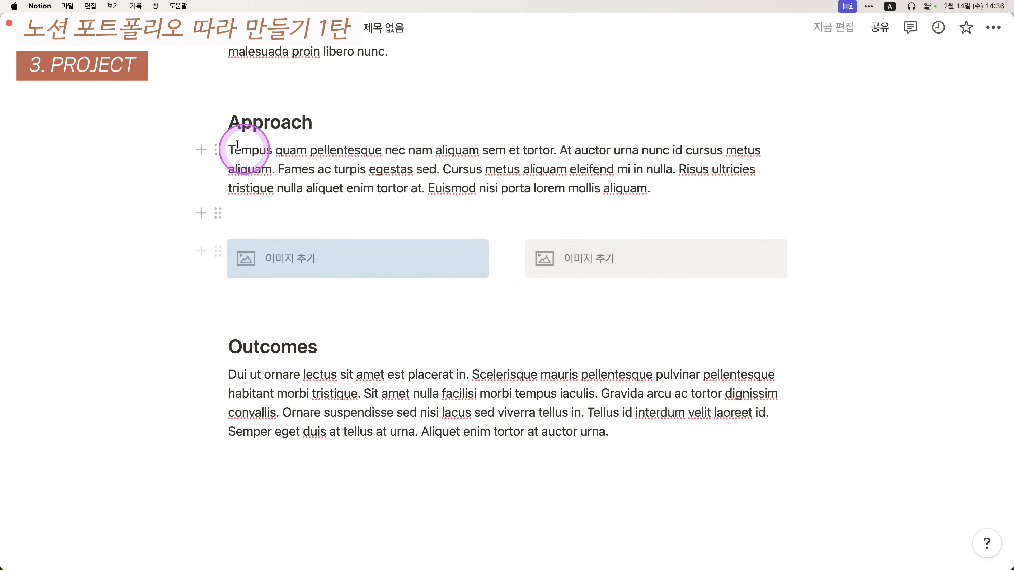
{"action": "key", "text": "super+bracketleft"}
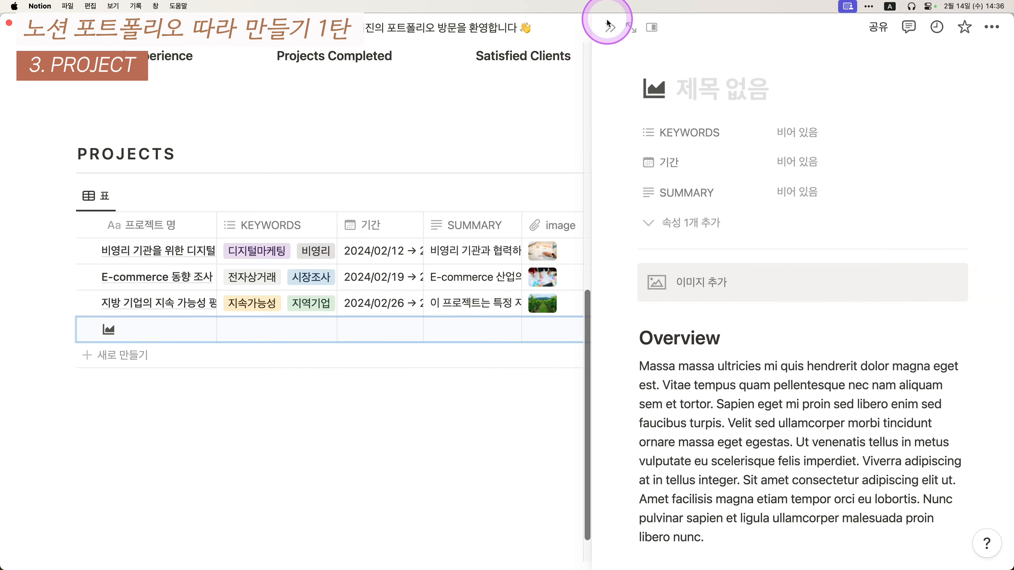
{"action": "left_click", "coordinate": [609, 28]}
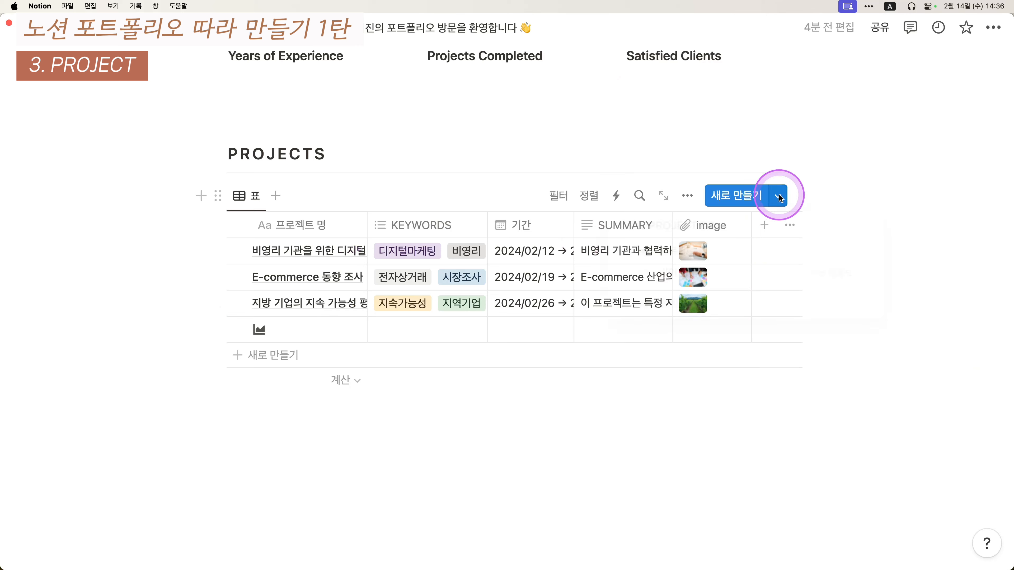
- Make 제목 없음 the default template for all PROJECT DB views
{"action": "left_click", "coordinate": [779, 195]}
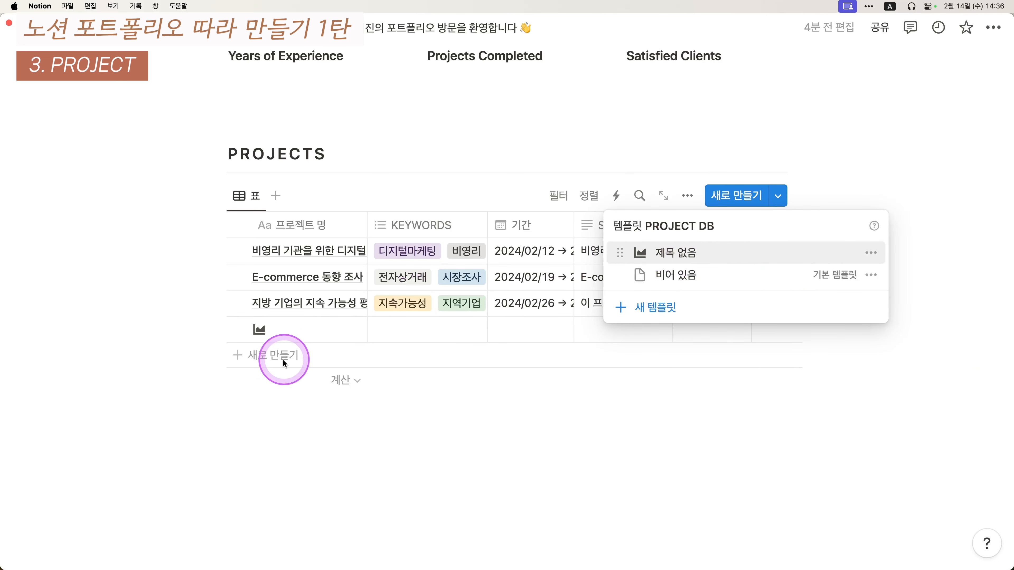
{"action": "left_click", "coordinate": [871, 253]}
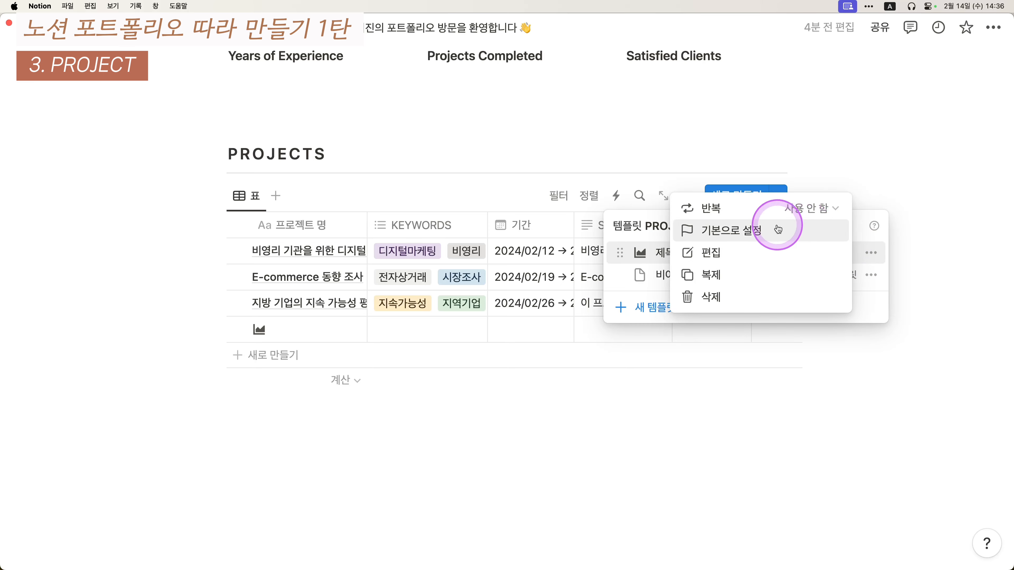
{"action": "left_click", "coordinate": [732, 231]}
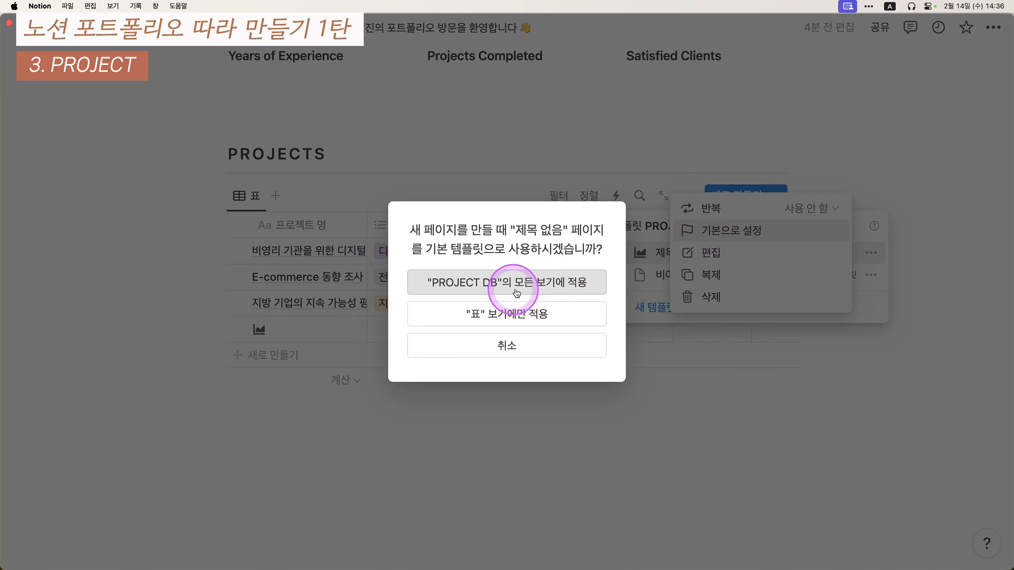
{"action": "left_click", "coordinate": [498, 292]}
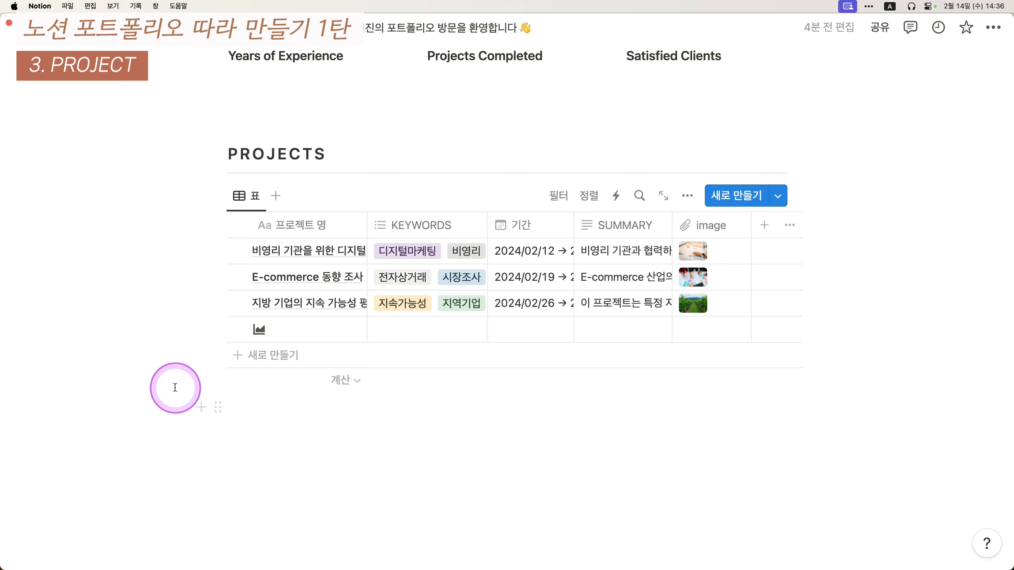
- Delete the empty fourth row from the PROJECTS table
{"action": "left_click", "coordinate": [235, 329]}
{"action": "key", "text": "Delete"}
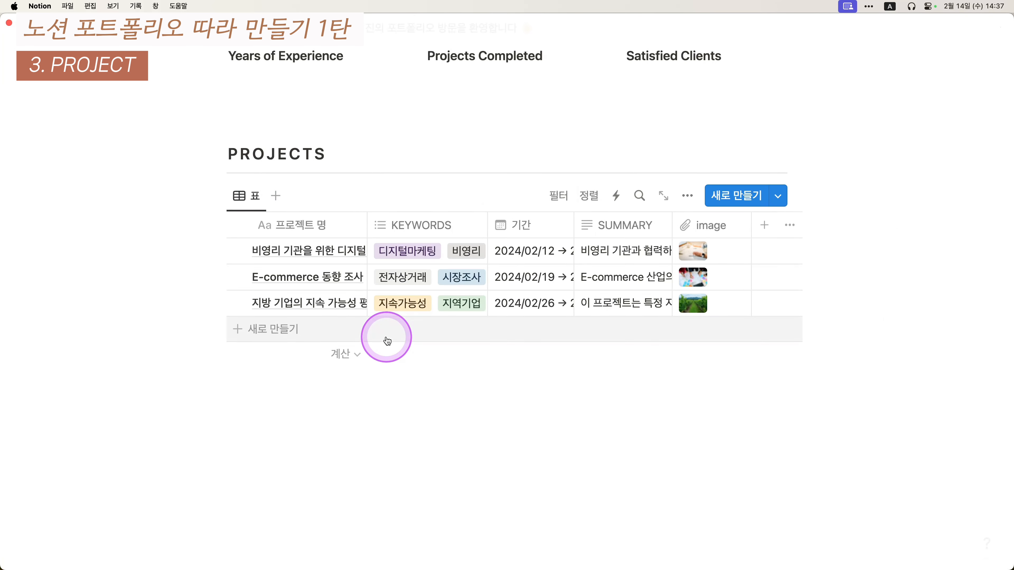
{"action": "right_click", "coordinate": [349, 338]}
{"action": "key", "text": "Escape"}
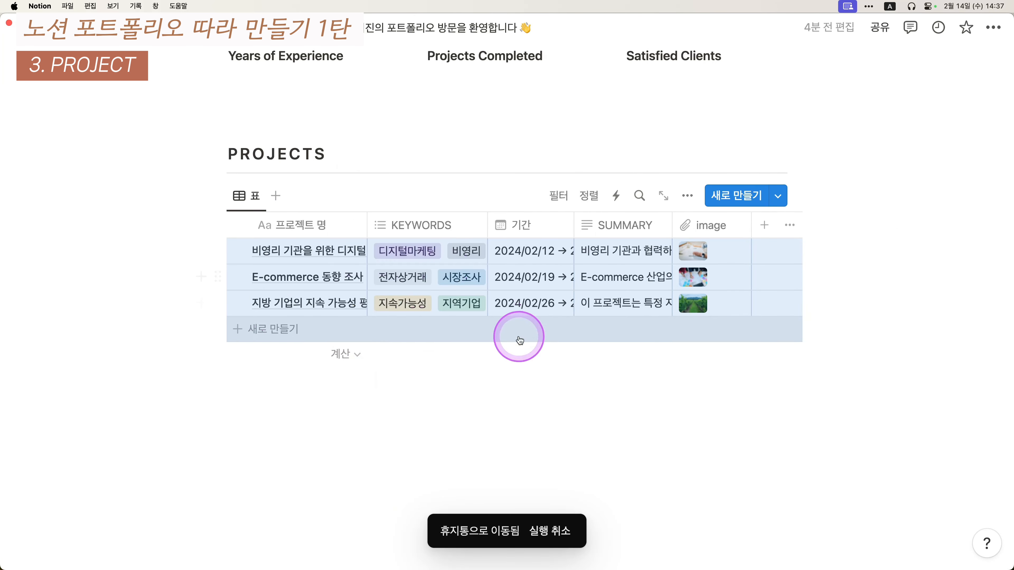
- Switch PROJECTS to a gallery layout with image card previews and side-peek page opening
{"action": "left_click", "coordinate": [254, 198]}
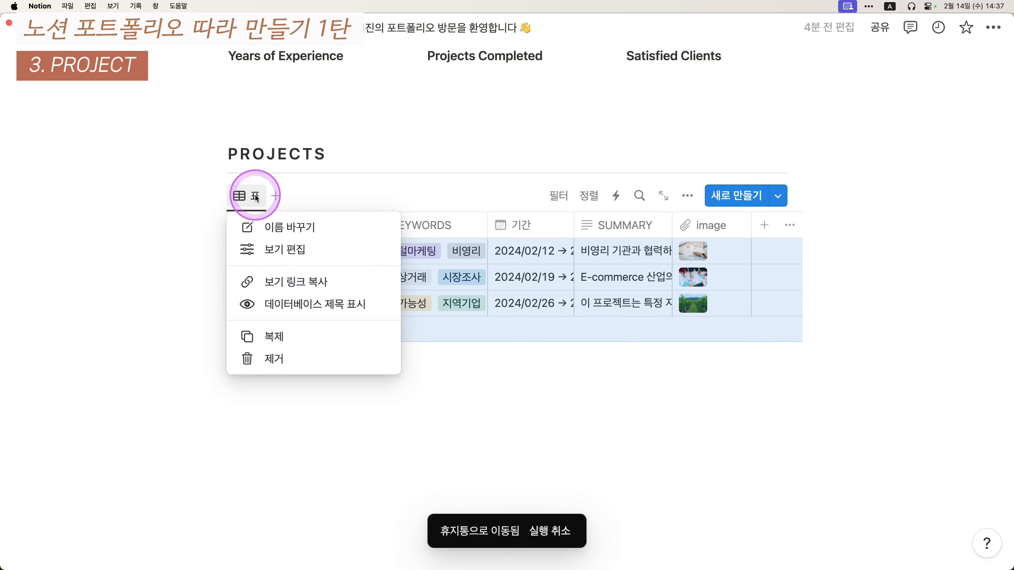
{"action": "left_click", "coordinate": [284, 250]}
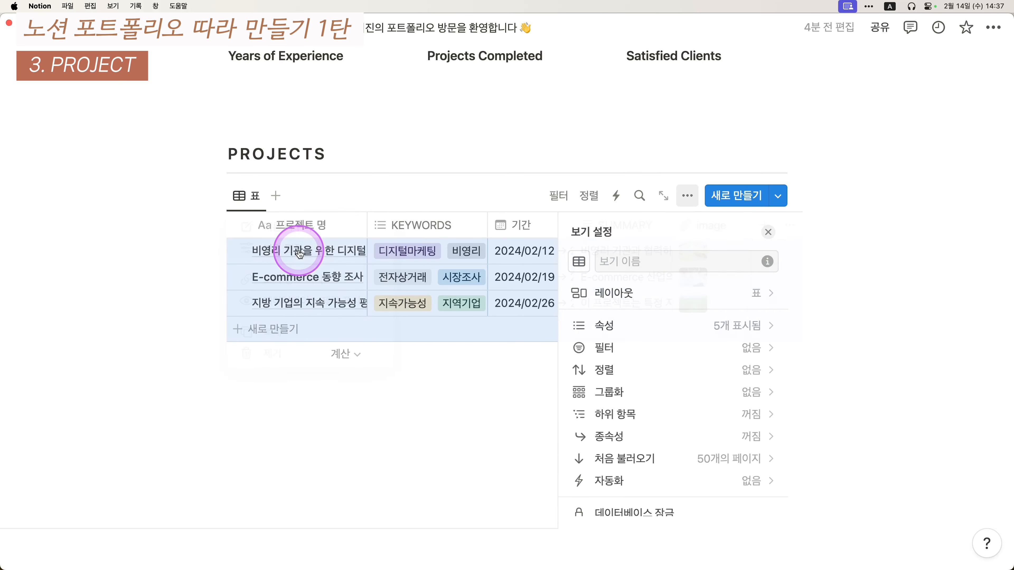
{"action": "left_click", "coordinate": [651, 292]}
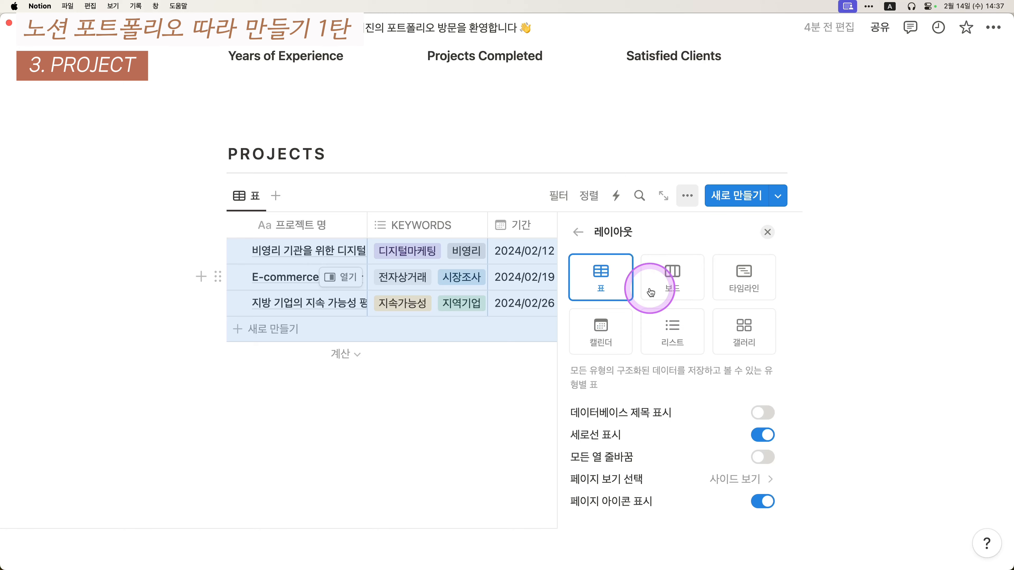
{"action": "left_click", "coordinate": [733, 340]}
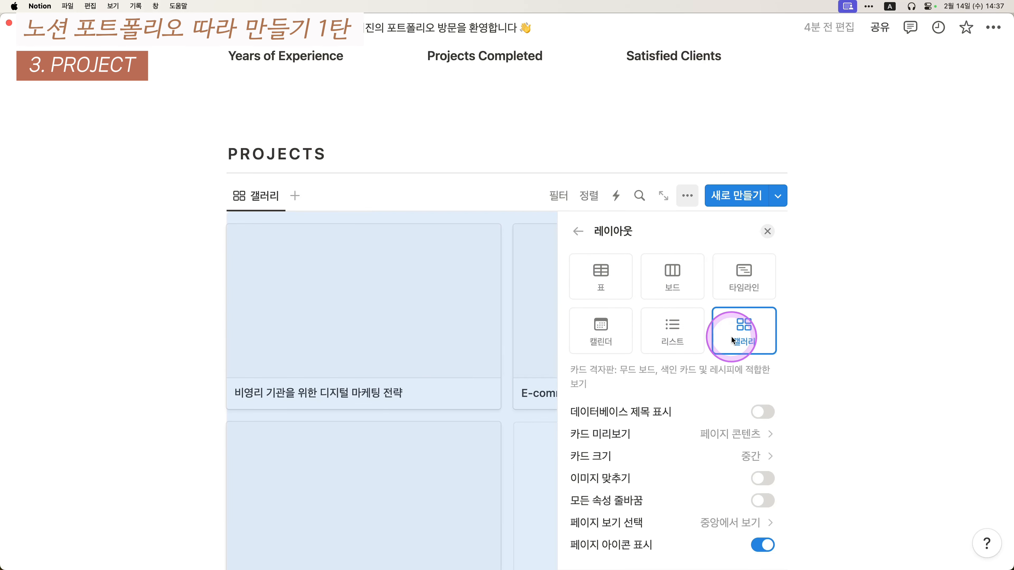
{"action": "left_click", "coordinate": [635, 438]}
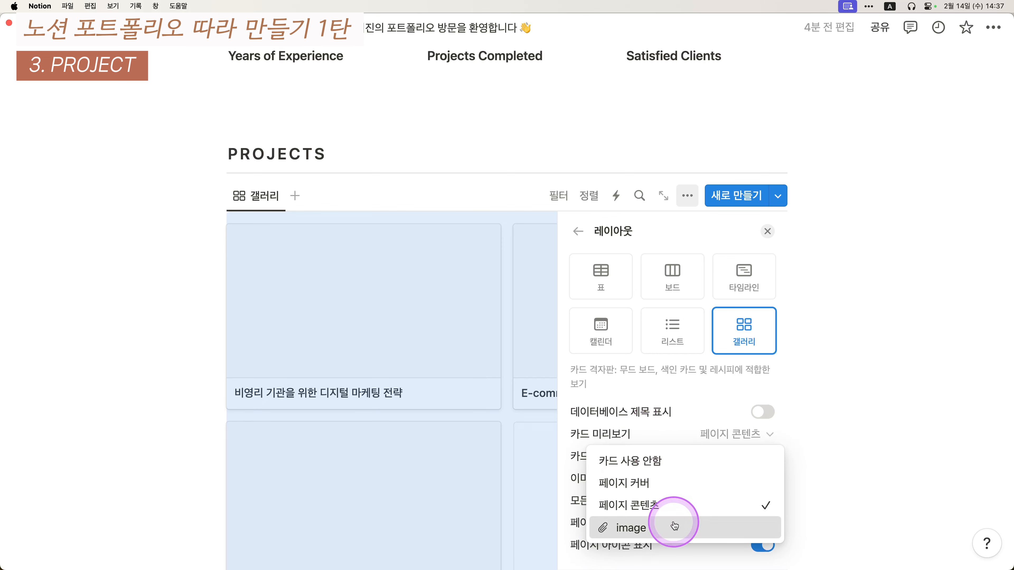
{"action": "left_click", "coordinate": [674, 527]}
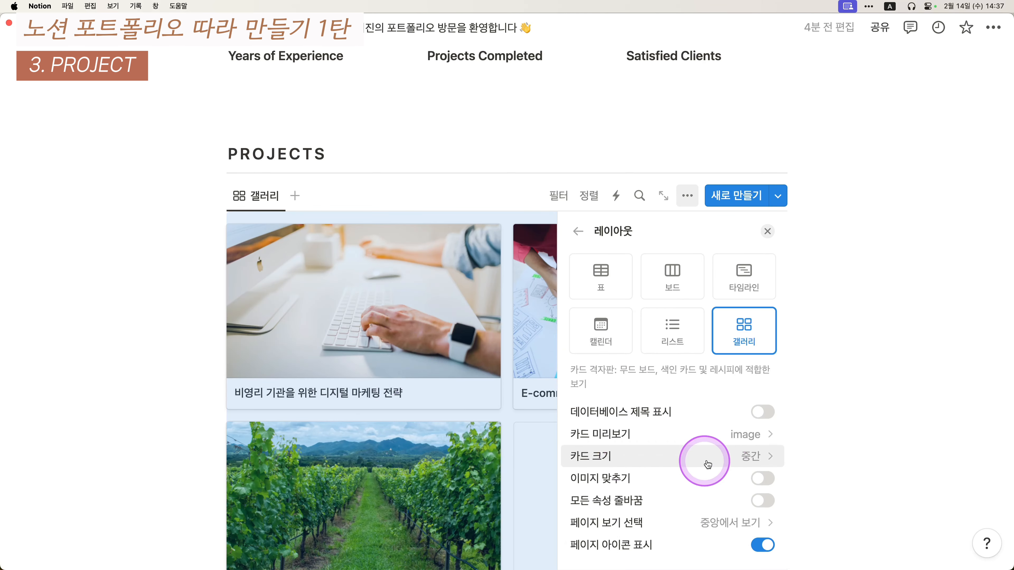
{"action": "scroll", "coordinate": [708, 465], "scroll_direction": "down", "scroll_amount": 3}
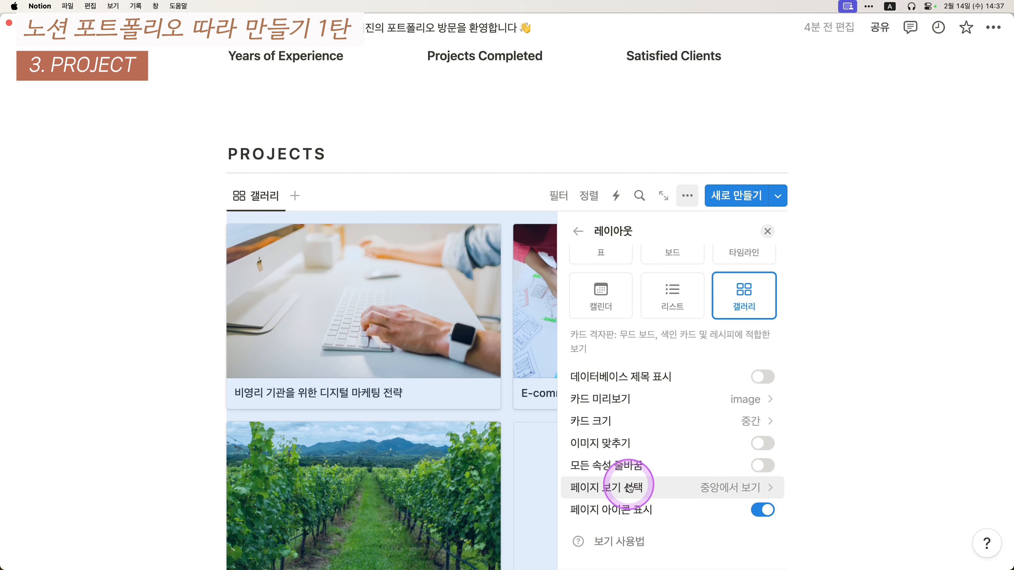
{"action": "left_click", "coordinate": [699, 488]}
{"action": "left_click", "coordinate": [718, 334]}
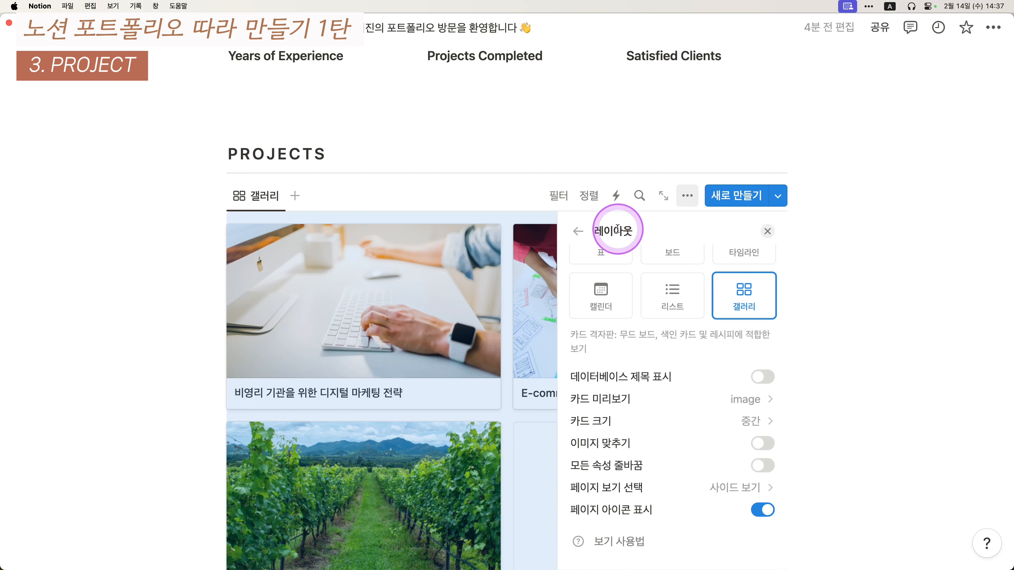
{"action": "left_click", "coordinate": [576, 229]}
- Show KEYWORDS, SUMMARY and 기간 on the gallery cards
{"action": "scroll", "coordinate": [726, 331], "scroll_direction": "down", "scroll_amount": 2}
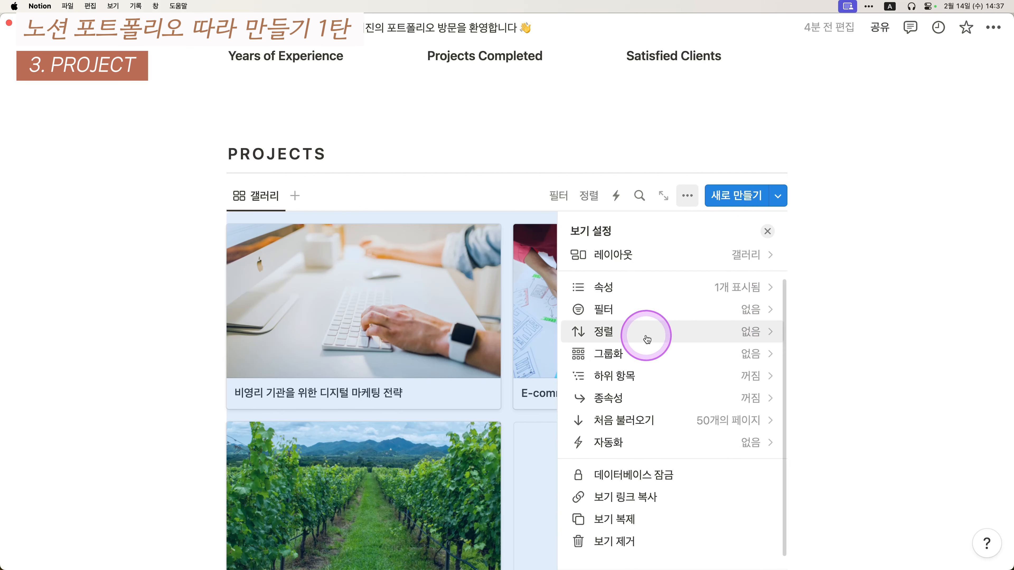
{"action": "left_click", "coordinate": [669, 288]}
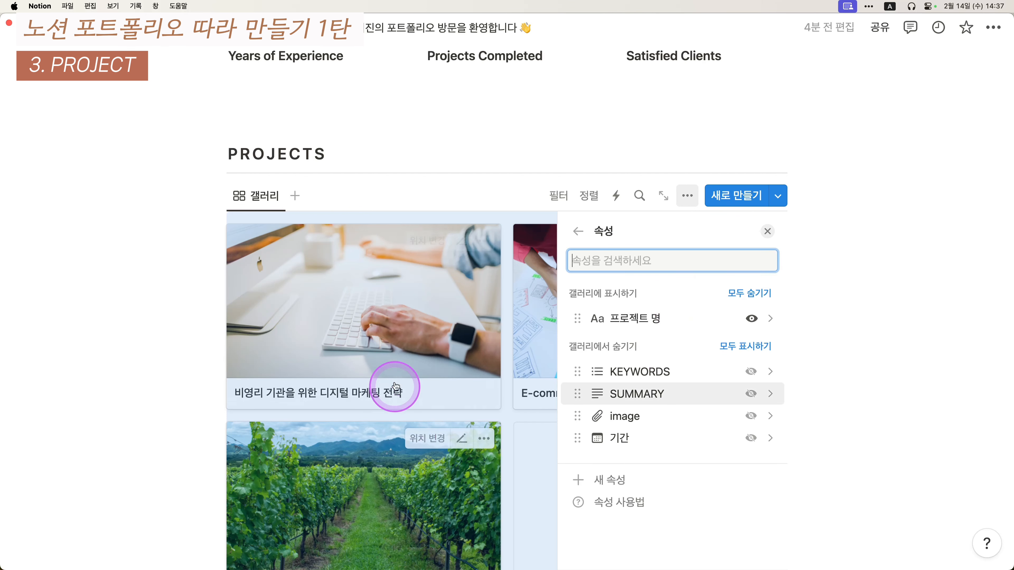
{"action": "left_click", "coordinate": [752, 372]}
{"action": "left_click", "coordinate": [752, 387]}
{"action": "left_click", "coordinate": [751, 438]}
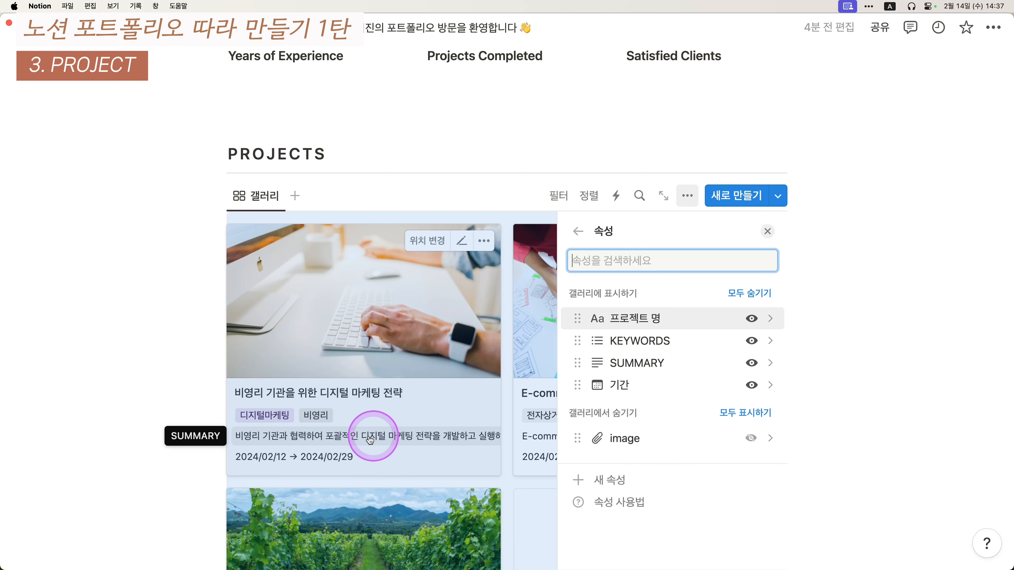
- Turn on wrapping for all card properties in the gallery layout
{"action": "left_click", "coordinate": [578, 232]}
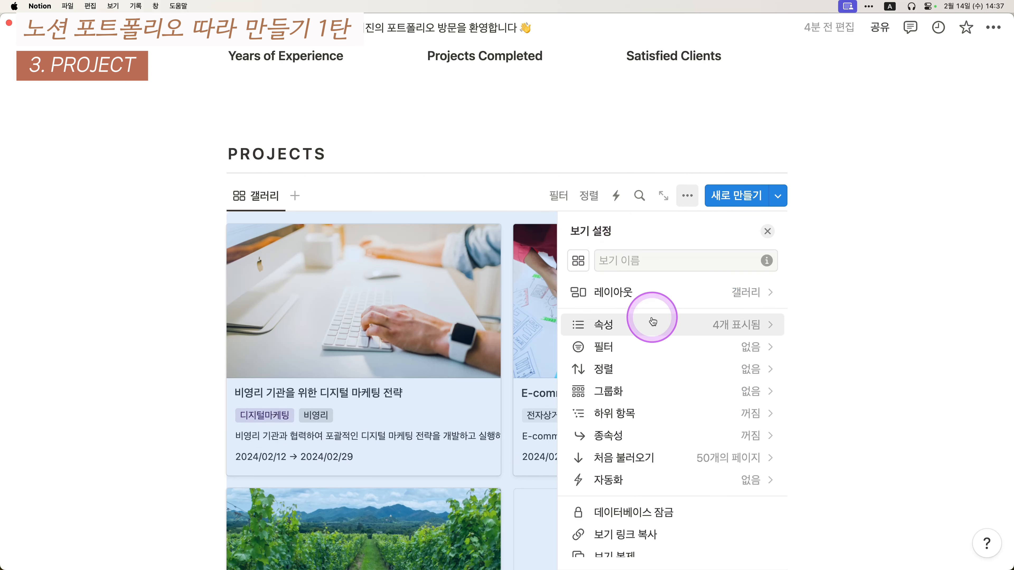
{"action": "left_click", "coordinate": [669, 296]}
{"action": "scroll", "coordinate": [660, 352], "scroll_direction": "down", "scroll_amount": 2}
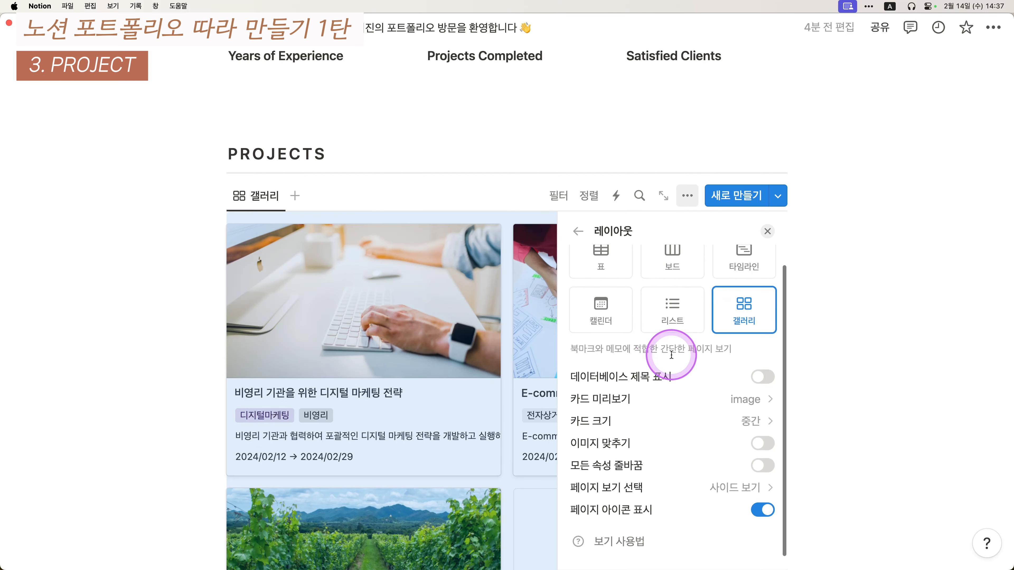
{"action": "left_click", "coordinate": [689, 488]}
{"action": "left_click", "coordinate": [136, 407]}
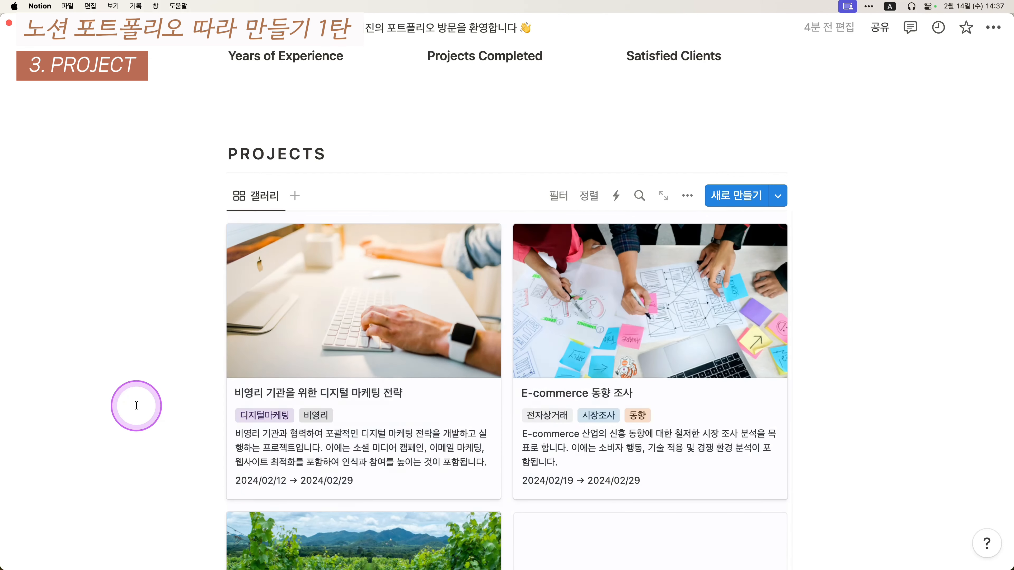
{"action": "scroll", "coordinate": [405, 398], "scroll_direction": "down", "scroll_amount": 2}
{"action": "scroll", "coordinate": [389, 432], "scroll_direction": "down", "scroll_amount": 2}
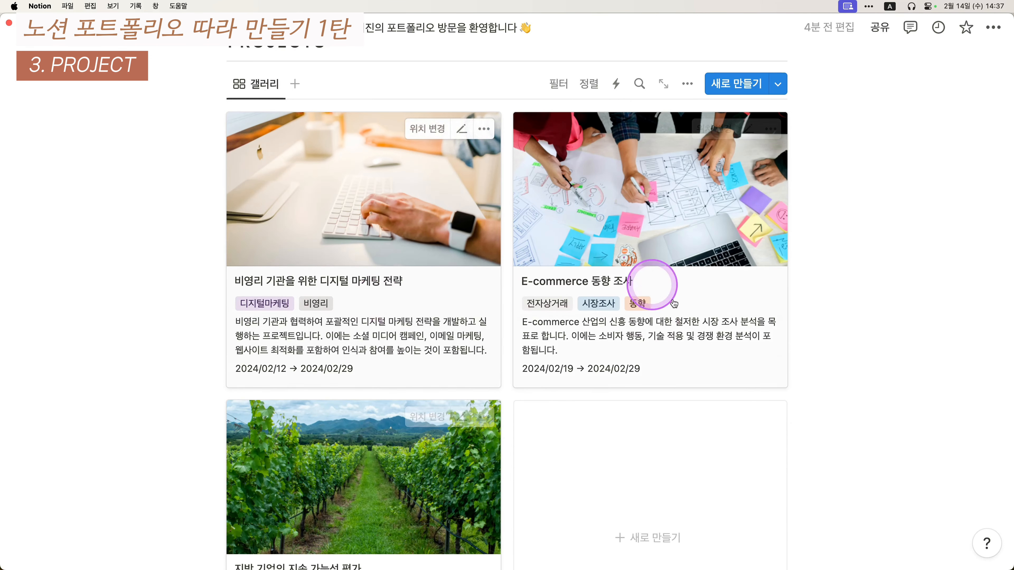
{"action": "scroll", "coordinate": [630, 391], "scroll_direction": "down", "scroll_amount": 3}
{"action": "scroll", "coordinate": [599, 339], "scroll_direction": "up", "scroll_amount": 5}
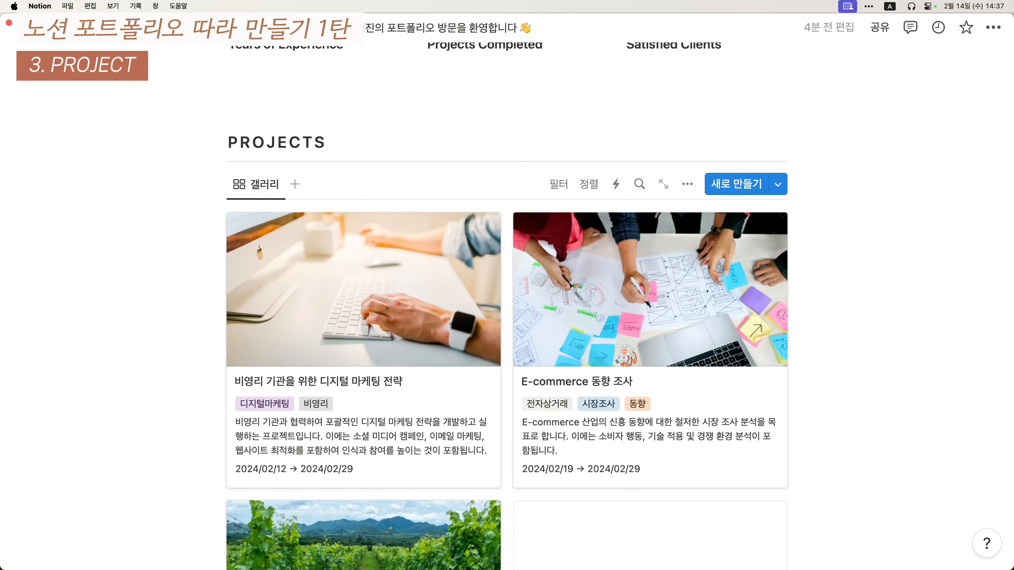
- Give the gallery view tab a chart icon
{"action": "left_click", "coordinate": [253, 184]}
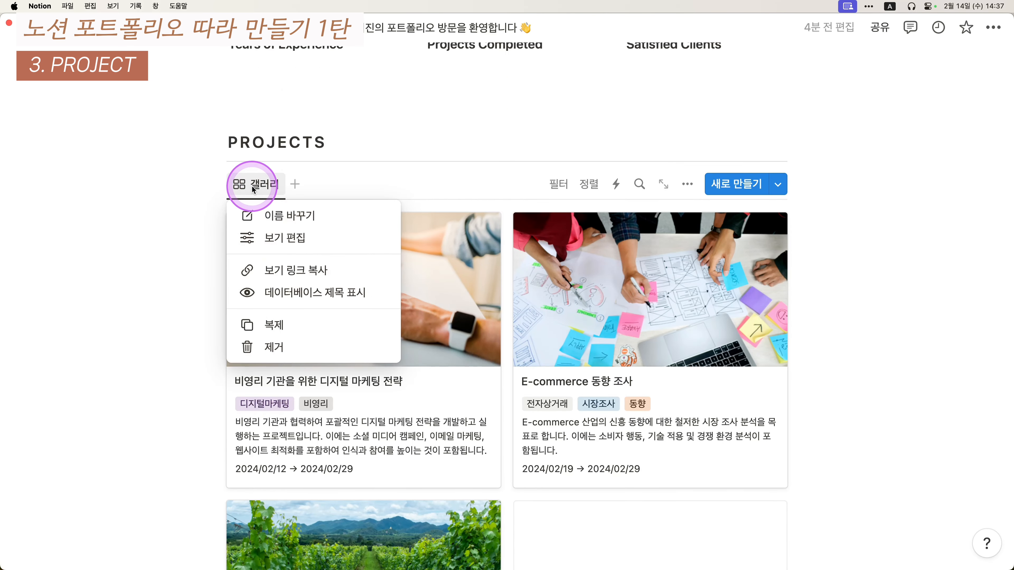
{"action": "left_click", "coordinate": [279, 215]}
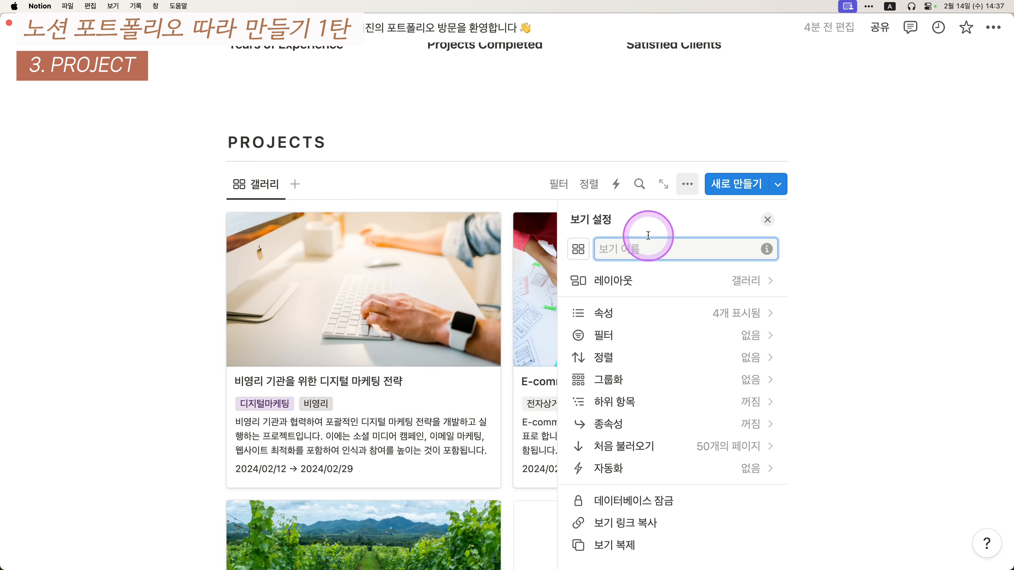
{"action": "left_click", "coordinate": [578, 250]}
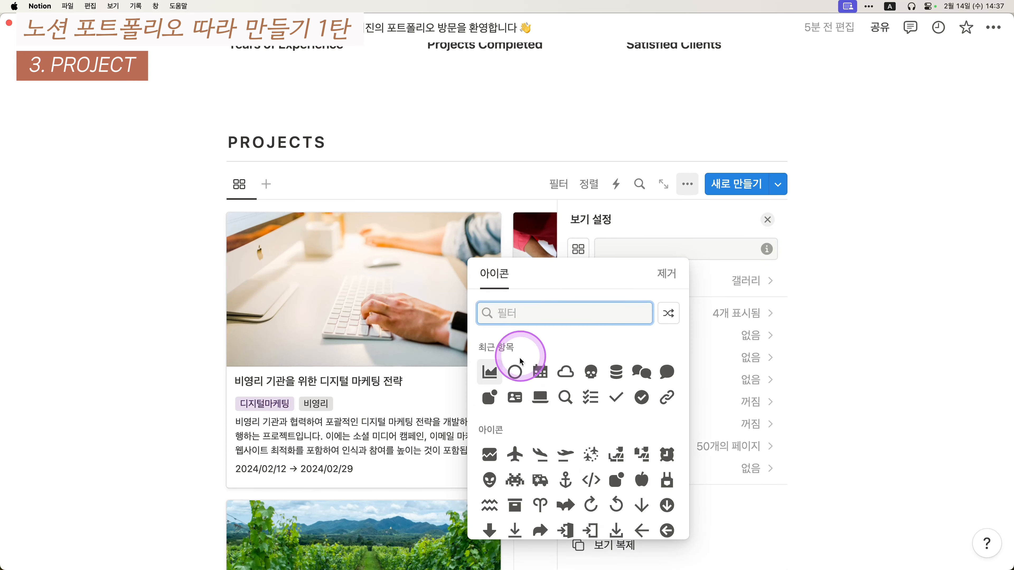
{"action": "left_click", "coordinate": [495, 378]}
{"action": "left_click", "coordinate": [151, 240]}
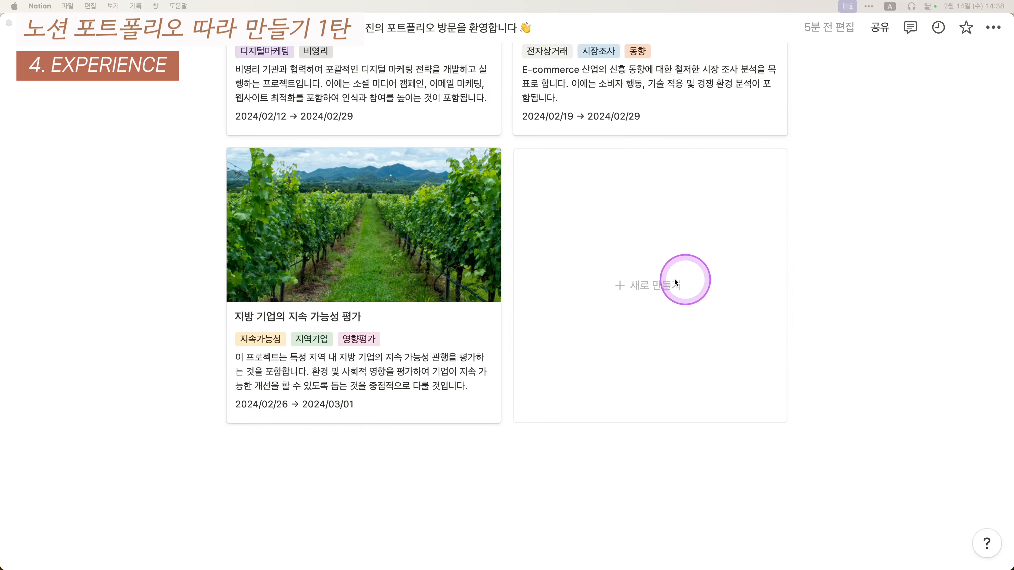
- Capture the EXPERIENCE design as a screenshot and paste it below the projects gallery
{"action": "scroll", "coordinate": [683, 264], "scroll_direction": "down", "scroll_amount": 1}
{"action": "scroll", "coordinate": [680, 252], "scroll_direction": "down", "scroll_amount": 2}
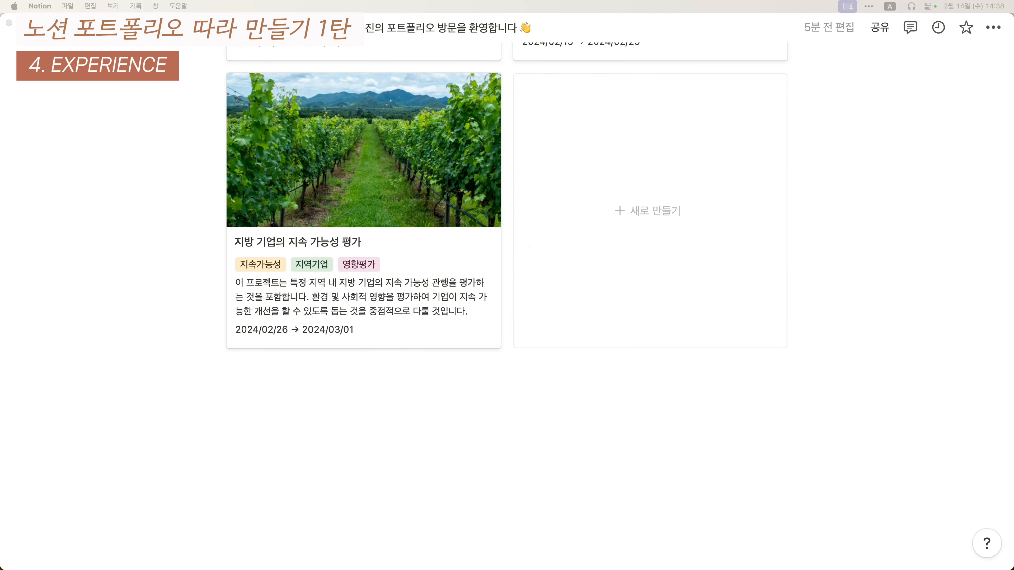
{"action": "key", "text": "ctrl+alt+shift+super+4"}
{"action": "key", "text": "super+v"}
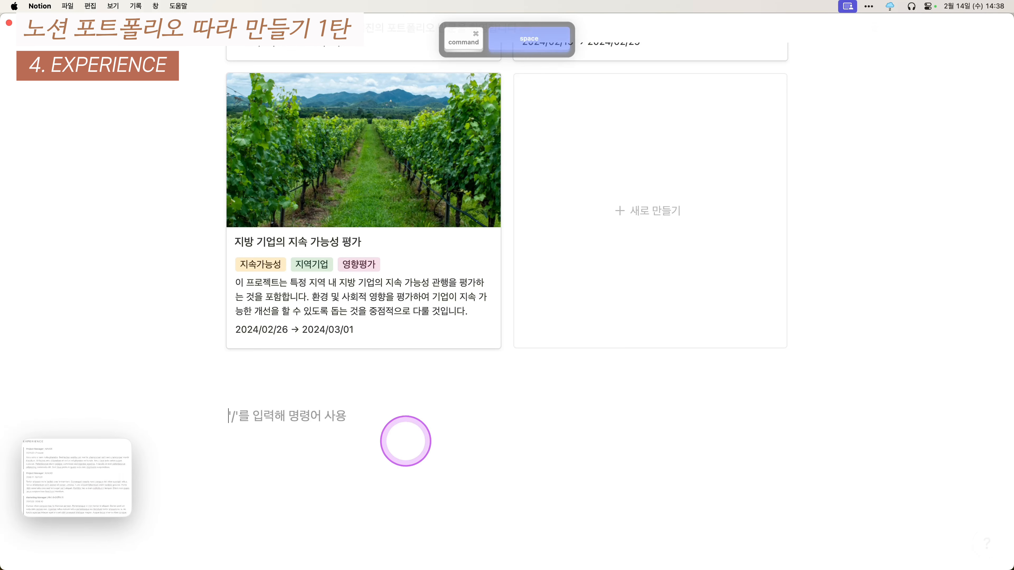
- Add blank lines above the screenshot and type an EXPERIENCE line there
{"action": "scroll", "coordinate": [150, 363], "scroll_direction": "down", "scroll_amount": 1}
{"action": "left_click", "coordinate": [281, 307]}
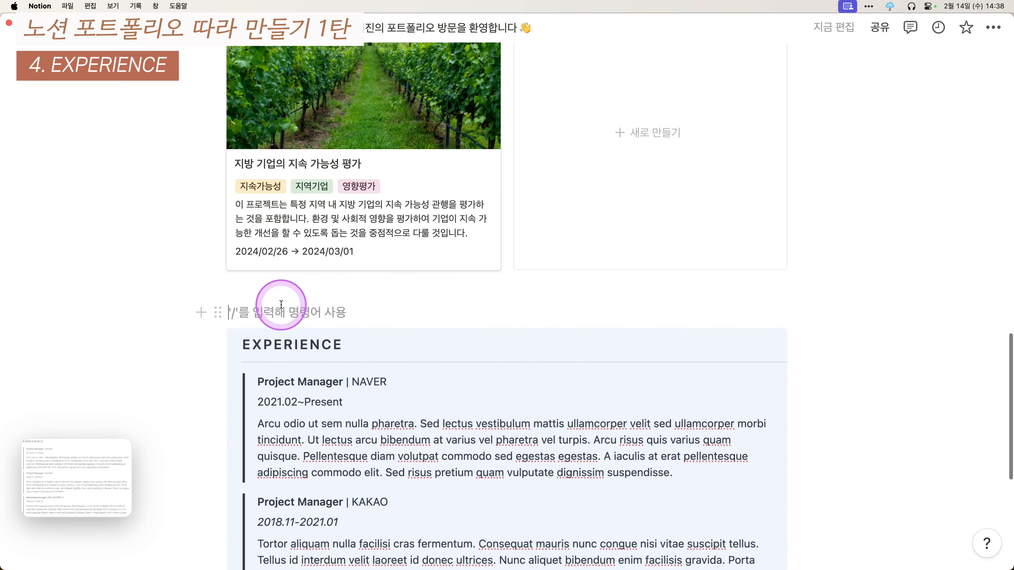
{"action": "key", "text": "Return"}
{"action": "key", "text": "Return"}
{"action": "left_click", "coordinate": [270, 338]}
{"action": "scroll", "coordinate": [169, 354], "scroll_direction": "down", "scroll_amount": 4}
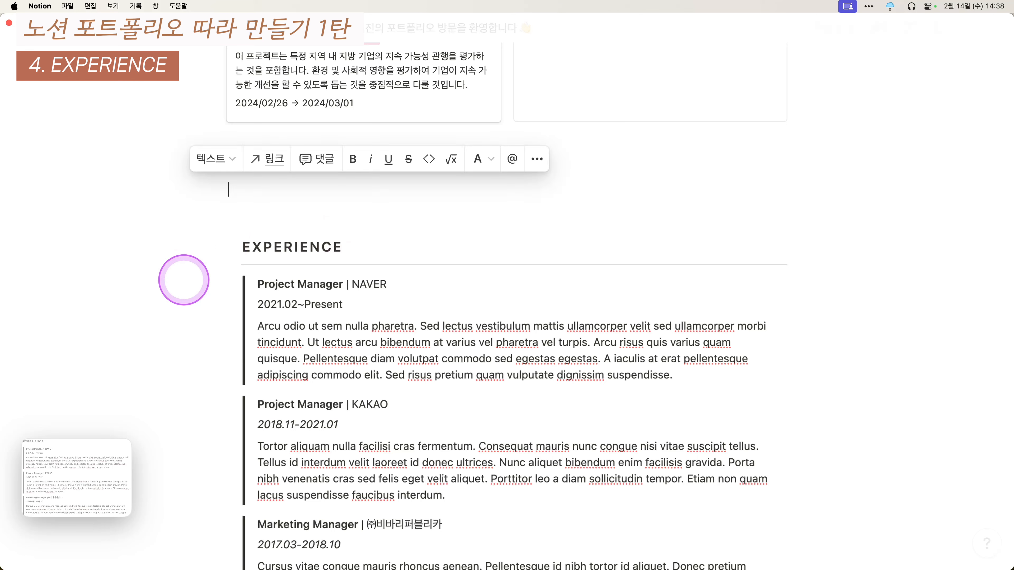
{"action": "type", "text": "EXPERIENCE"}
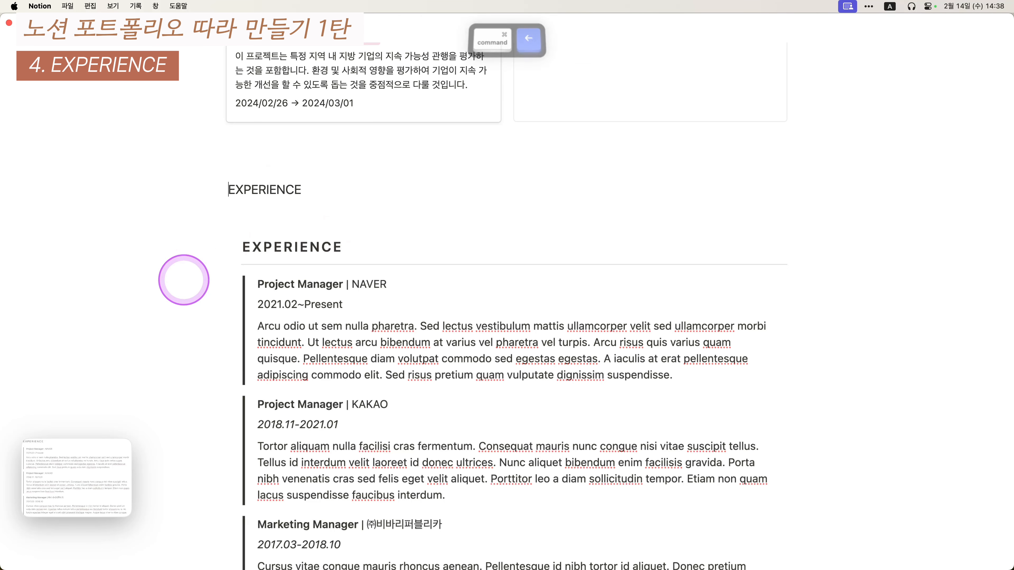
{"action": "left_click", "coordinate": [333, 186]}
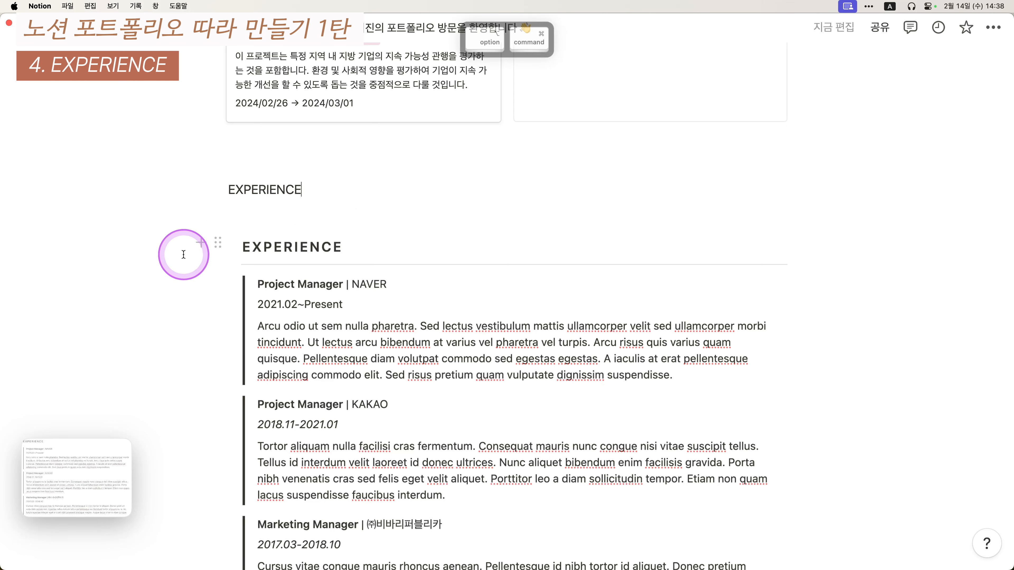
- Make EXPERIENCE a heading 3 and put spaces between its letters
{"action": "key", "text": "super+alt+3"}
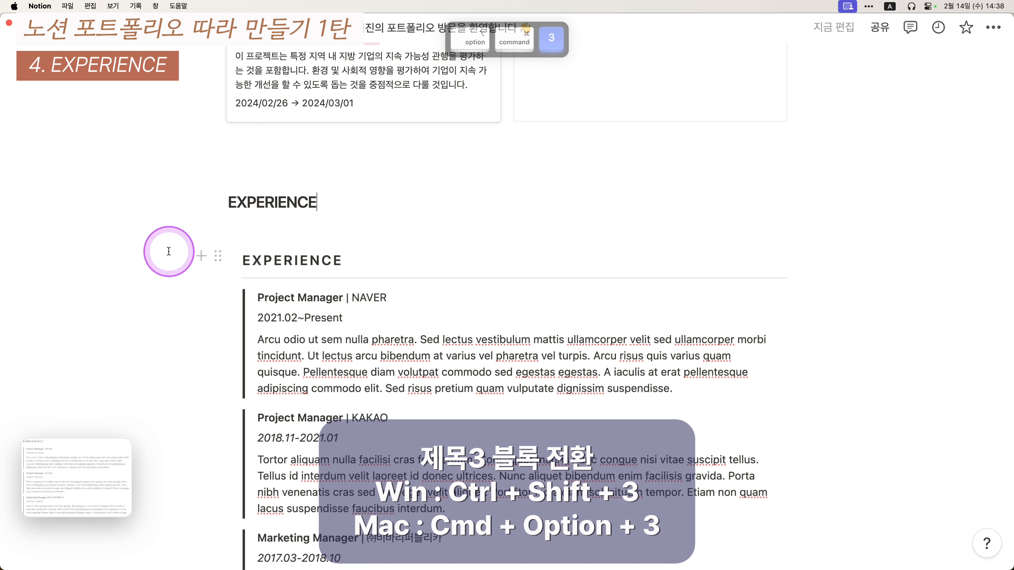
{"action": "key", "text": "super+Left"}
{"action": "key", "text": "Right"}
{"action": "key", "text": "space"}
{"action": "key", "text": "Right"}
{"action": "key", "text": "space"}
{"action": "key", "text": "Right"}
{"action": "key", "text": "space"}
{"action": "key", "text": "Right"}
{"action": "key", "text": "space"}
{"action": "key", "text": "Right"}
{"action": "key", "text": "space"}
{"action": "key", "text": "Right"}
{"action": "key", "text": "space"}
{"action": "key", "text": "Right"}
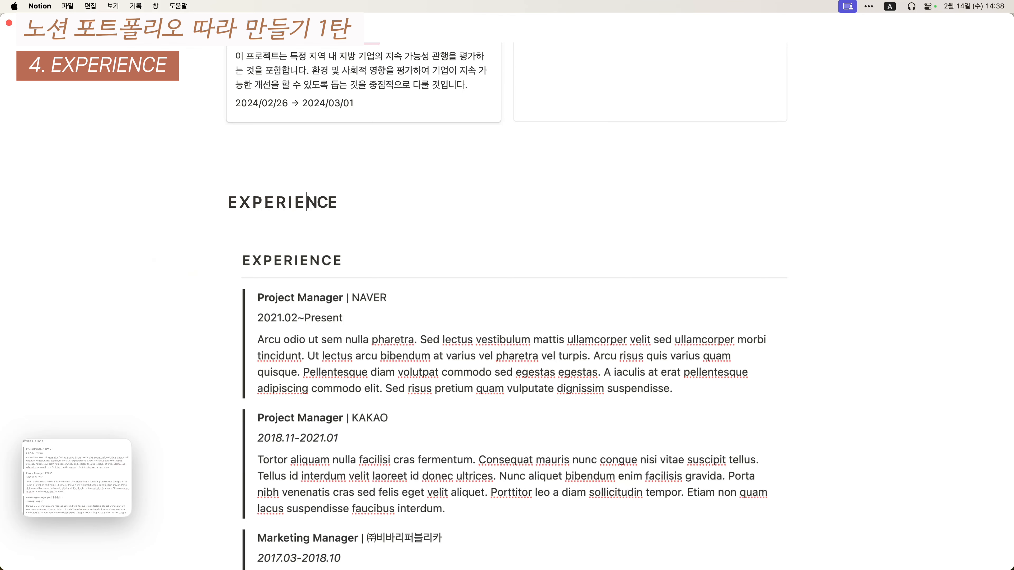
- Add a --- divider under the heading and start an empty quote block below it
{"action": "key", "text": "Return"}
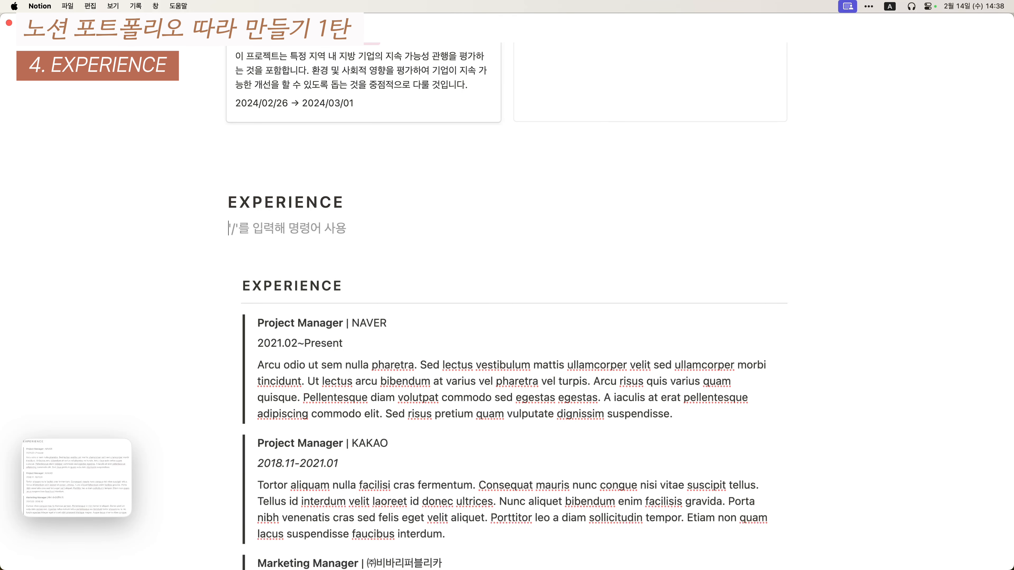
{"action": "type", "text": "---"}
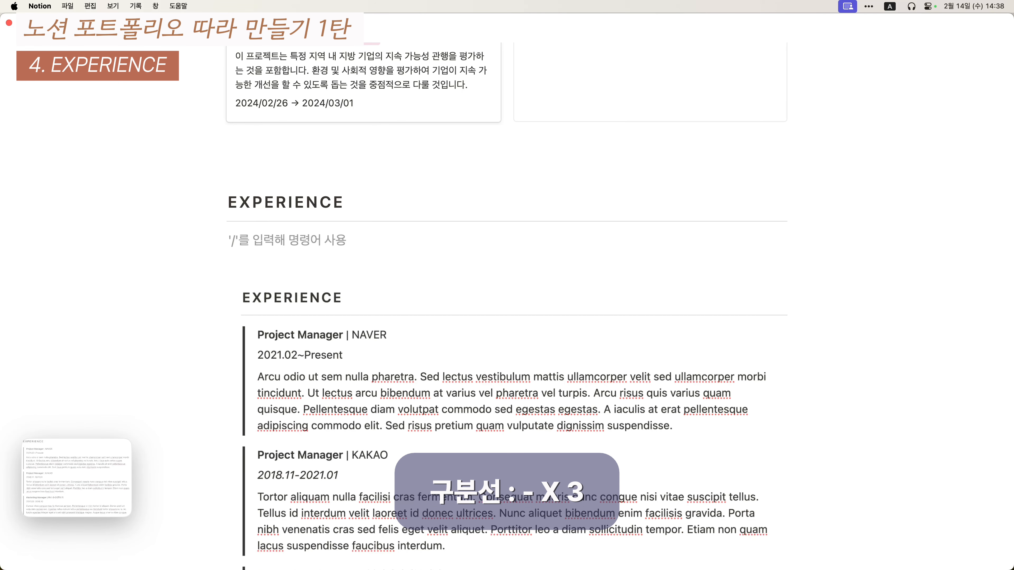
{"action": "scroll", "coordinate": [186, 243], "scroll_direction": "down", "scroll_amount": 1}
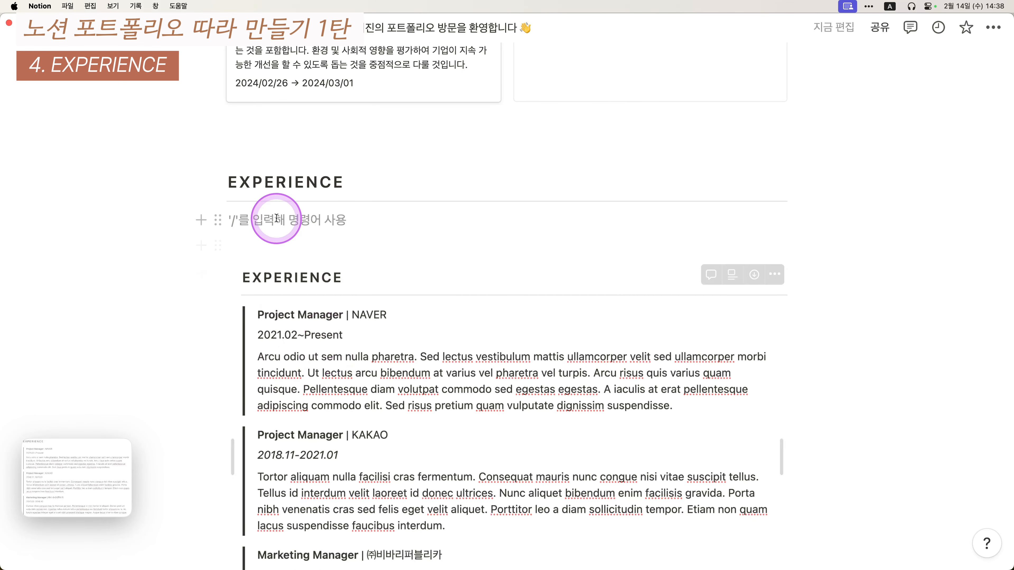
{"action": "scroll", "coordinate": [180, 289], "scroll_direction": "down", "scroll_amount": 1}
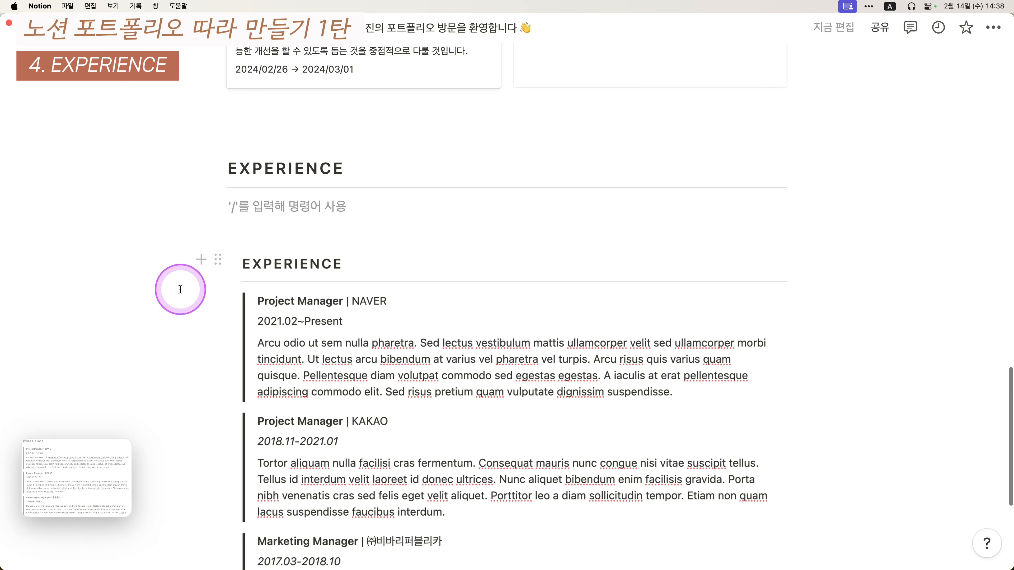
{"action": "type", "text": "\""}
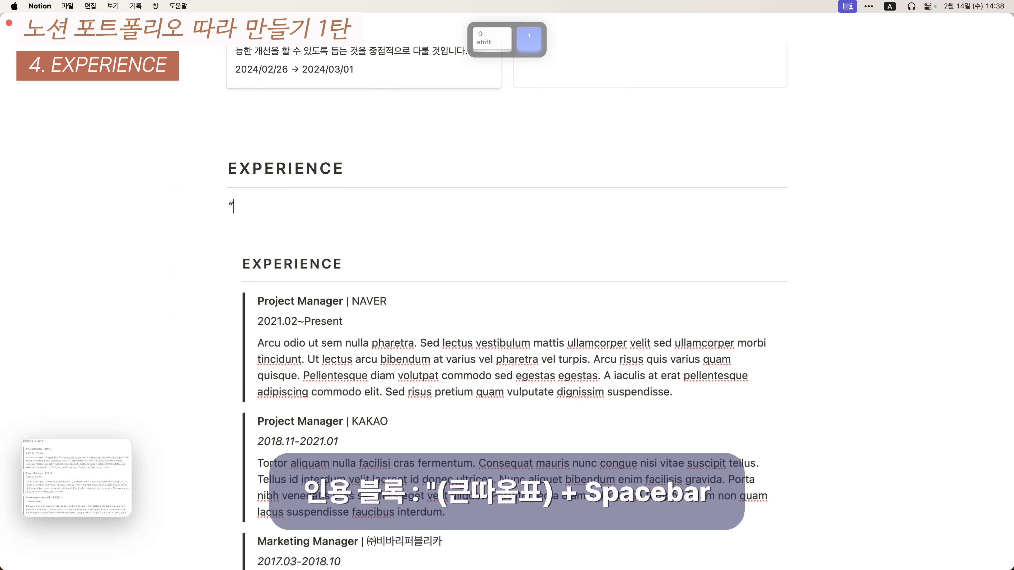
{"action": "key", "text": "space"}
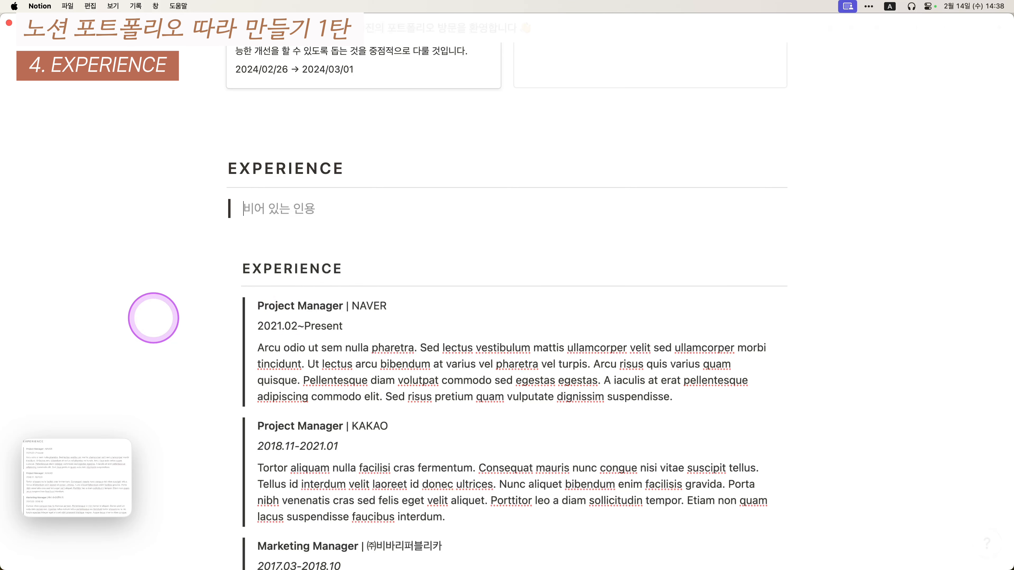
- Type 'NAVER | Project Manager' in the quote block, with NAVER in bold
{"action": "type", "text": "NAVER |"}
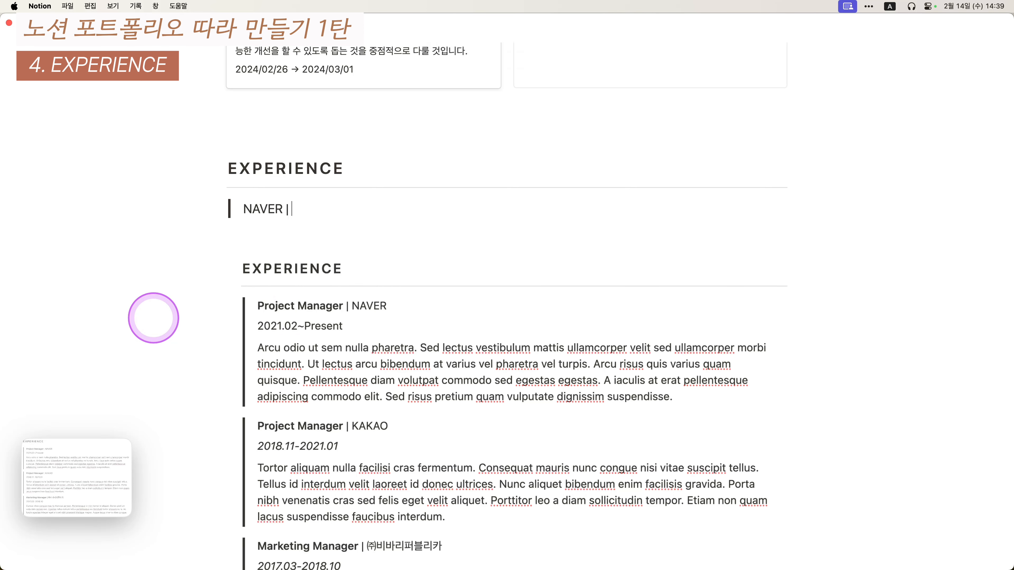
{"action": "type", "text": " Project "}
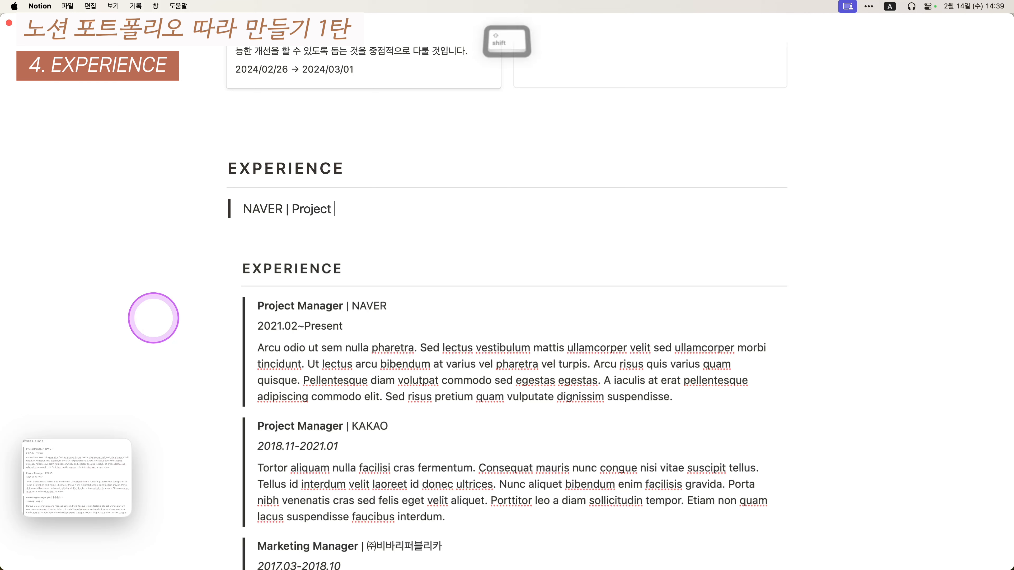
{"action": "type", "text": "Mananager"}
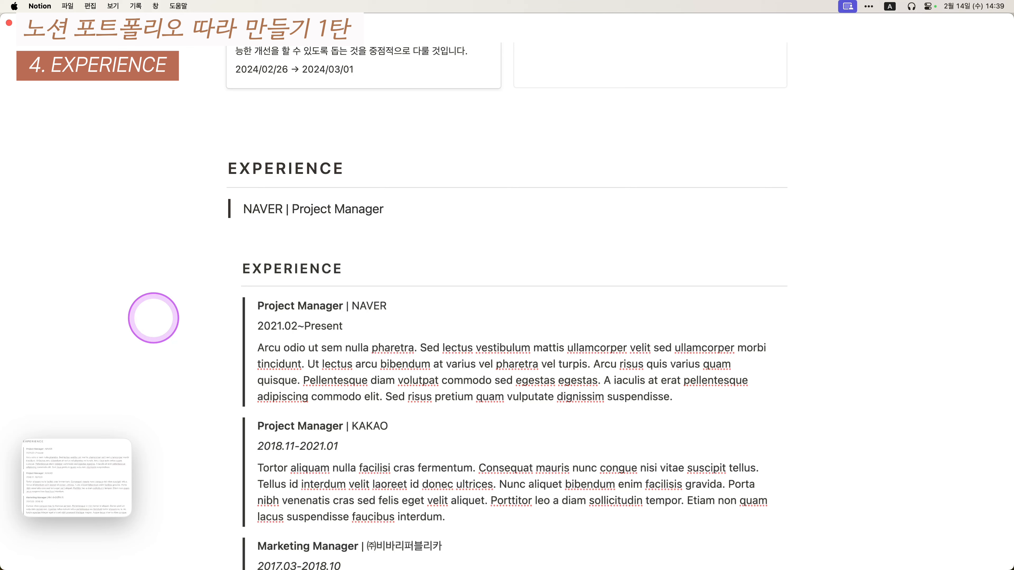
{"action": "key", "text": "Return"}
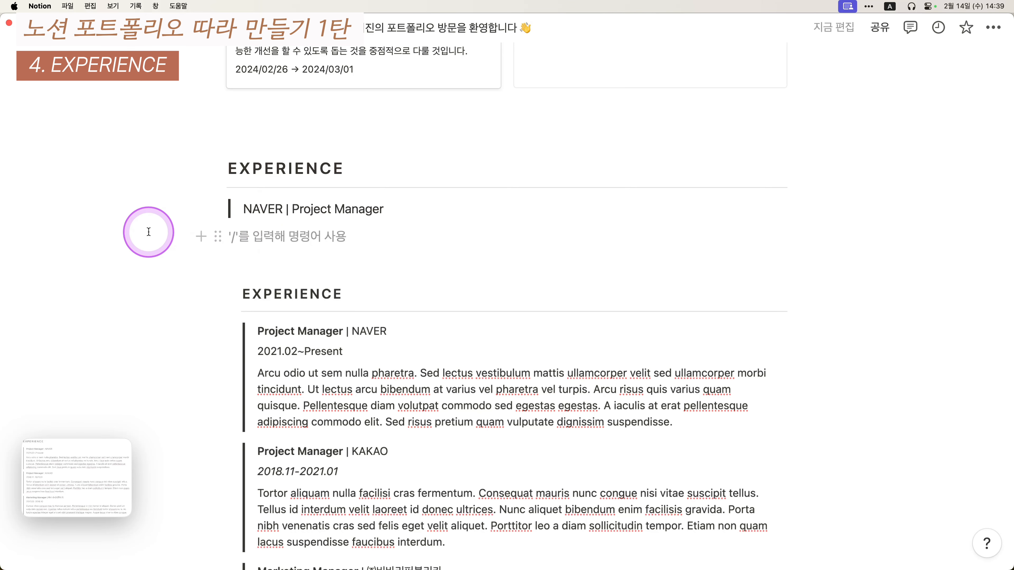
{"action": "key", "text": "super+shift+Up"}
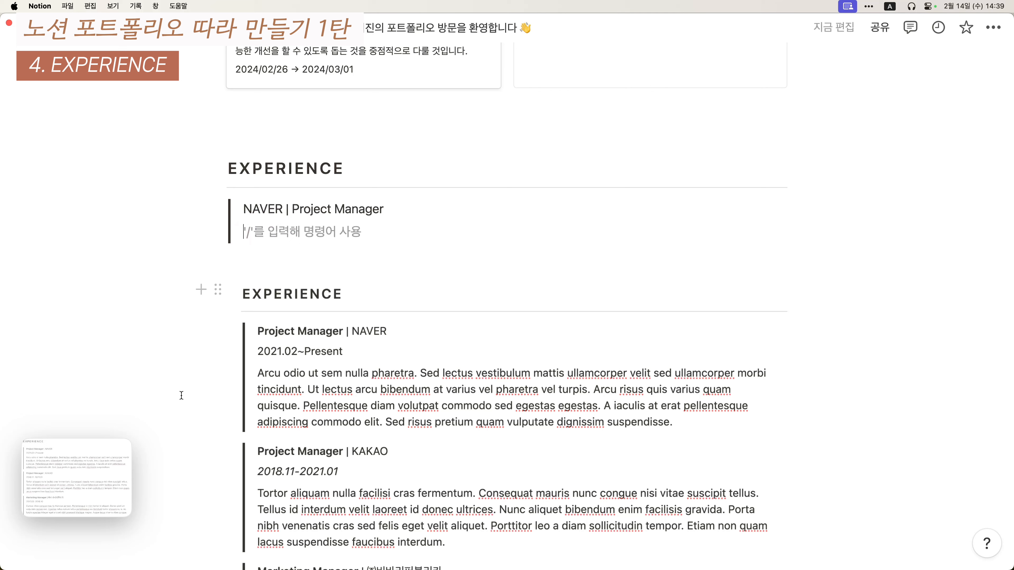
{"action": "left_click_drag", "start_coordinate": [285, 209], "coordinate": [240, 212]}
{"action": "key", "text": "super+b"}
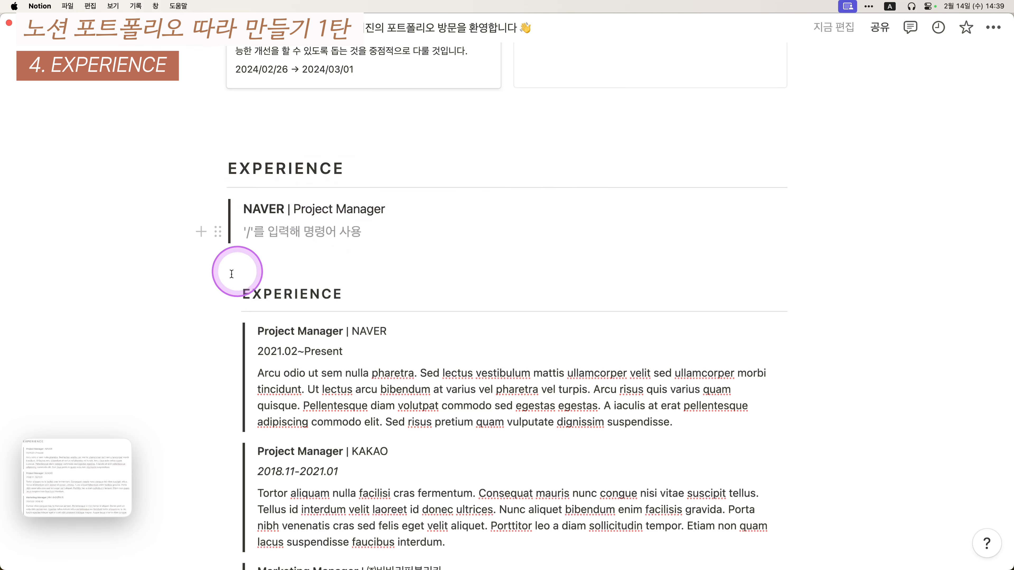
- Add a '2021.02 ~ Present' line under the role line, followed by an empty line
{"action": "scroll", "coordinate": [240, 308], "scroll_direction": "down", "scroll_amount": 1}
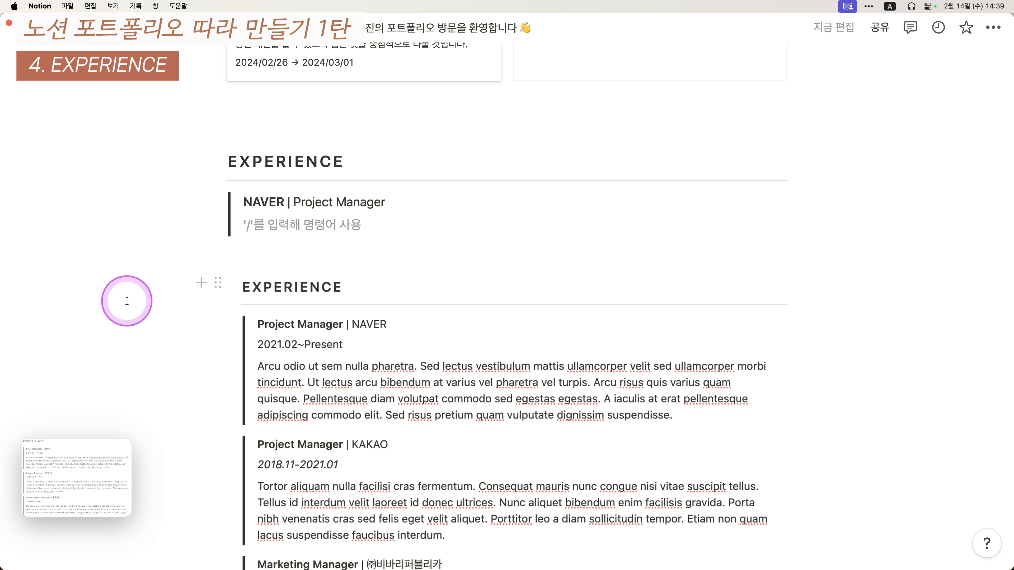
{"action": "type", "text": "20"}
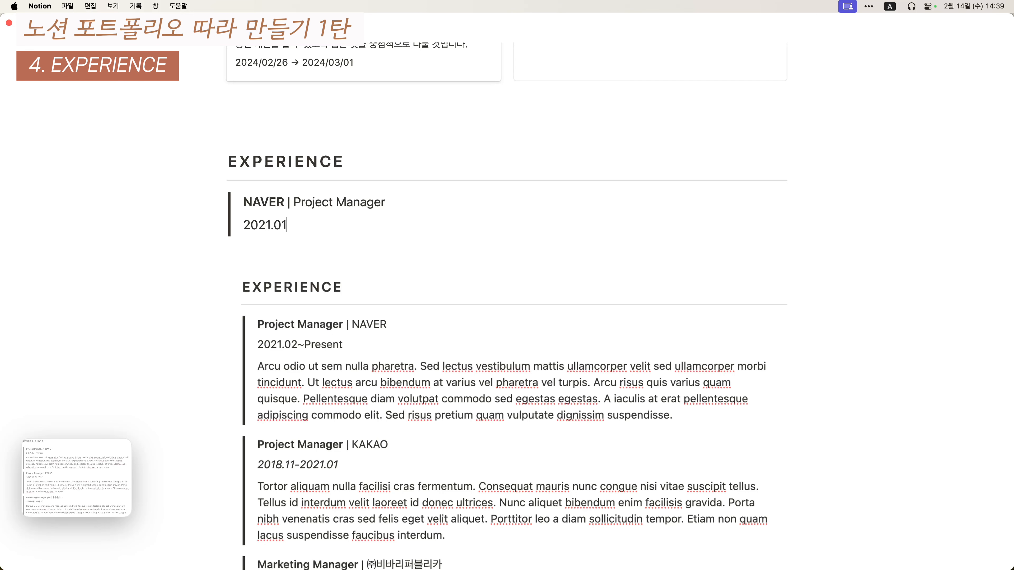
{"action": "type", "text": "21.02 ~ "}
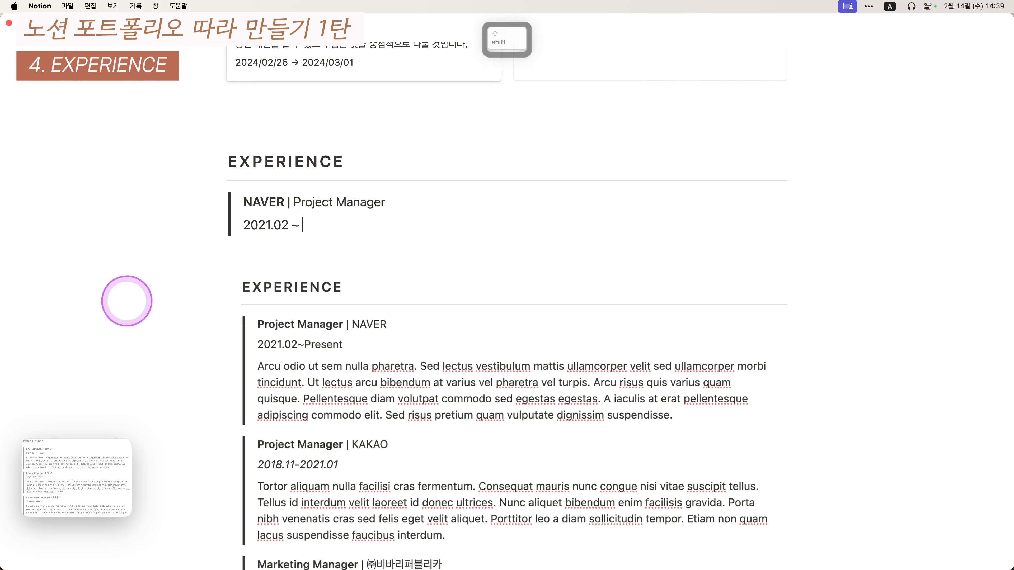
{"action": "type", "text": "P"}
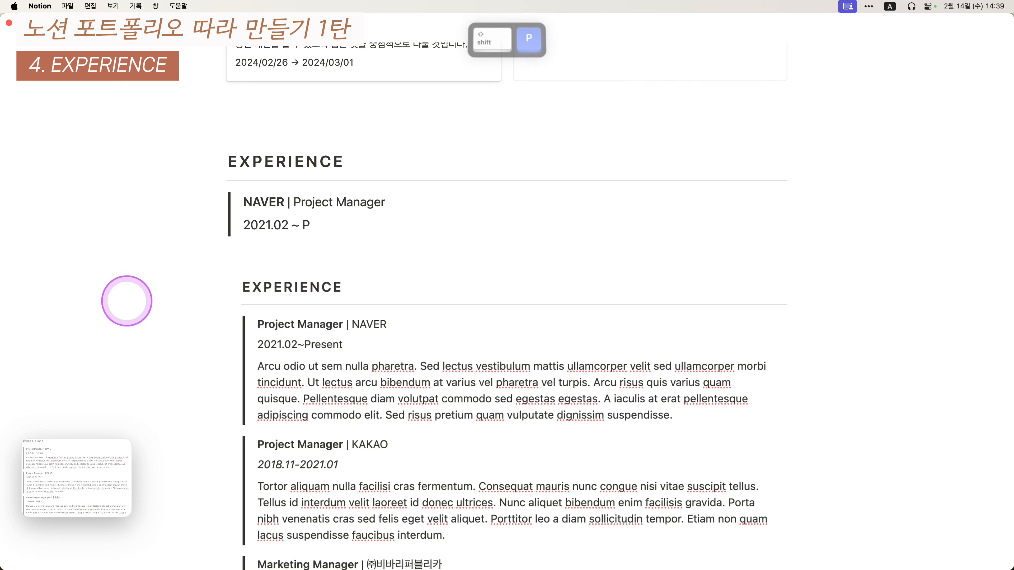
{"action": "type", "text": "resent"}
{"action": "key", "text": "Return"}
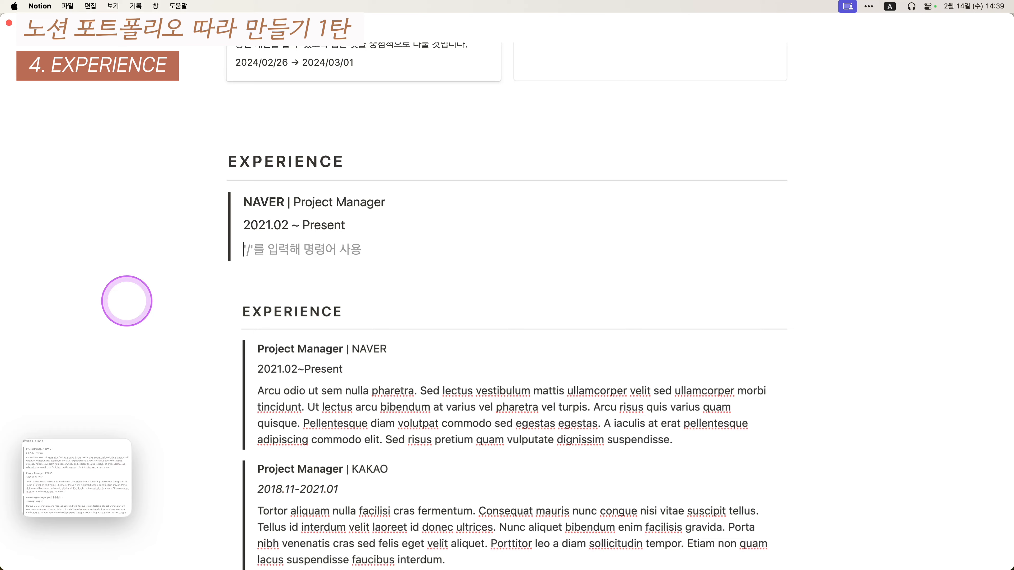
{"action": "scroll", "coordinate": [277, 382], "scroll_direction": "down", "scroll_amount": 2}
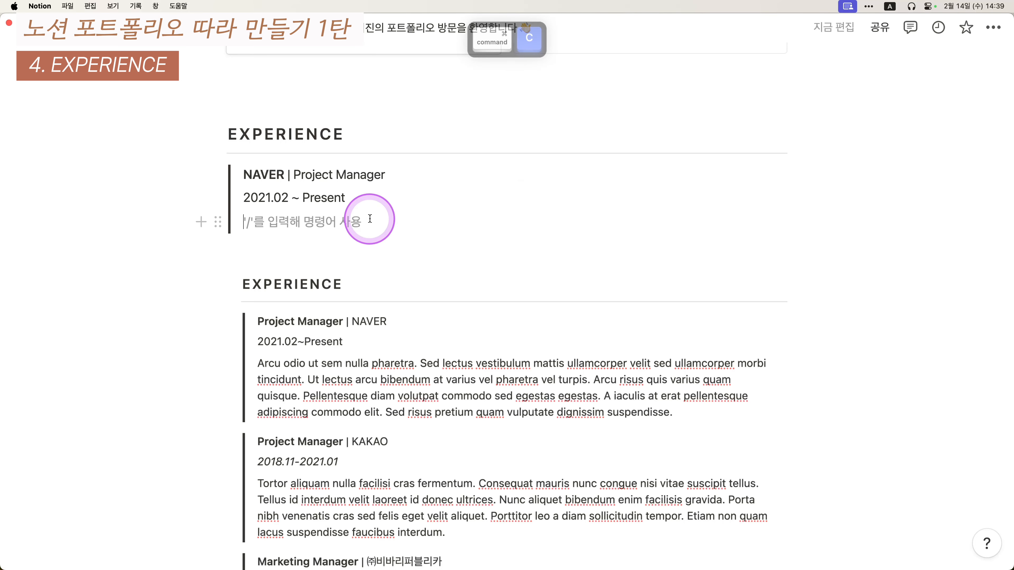
- Paste the Lorem ipsum paragraph under '2021.02 ~ Present' and add an empty line after it
{"action": "type", "text": "Arcu odio ut sem nulla pharetra. Sed lectus vestibulum mattis ullamcorper velit sed ullamcorper morbi tincidunt. Ut lectus arcu bibendum at varius vel pharetra vel turpis. Arcu risus quis varius quam quisque. Pellentesque diam volutpat commodo sed egestas egestas. A iaculis at erat pellentesque adipiscing commodo elit. Sed risus pretium quam vulputate dignissim suspendisse."}
{"action": "scroll", "coordinate": [277, 261], "scroll_direction": "up", "scroll_amount": 10}
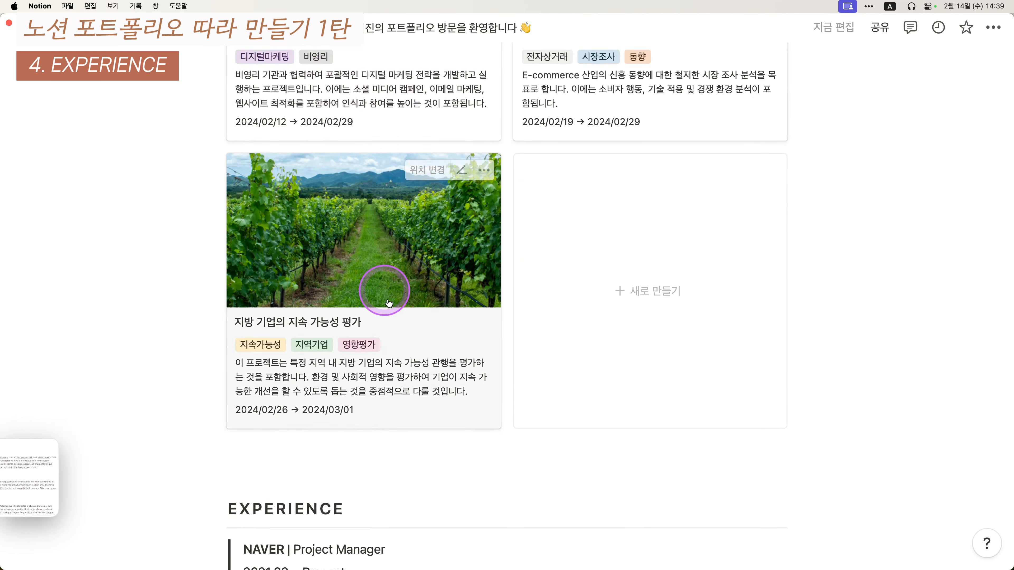
{"action": "scroll", "coordinate": [380, 290], "scroll_direction": "down", "scroll_amount": 10}
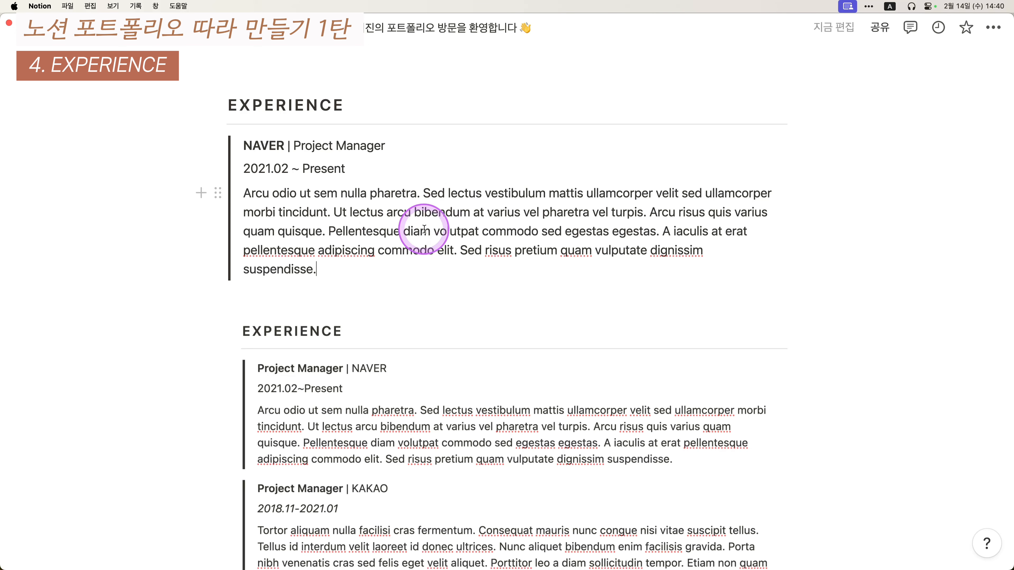
{"action": "scroll", "coordinate": [418, 229], "scroll_direction": "down", "scroll_amount": 2}
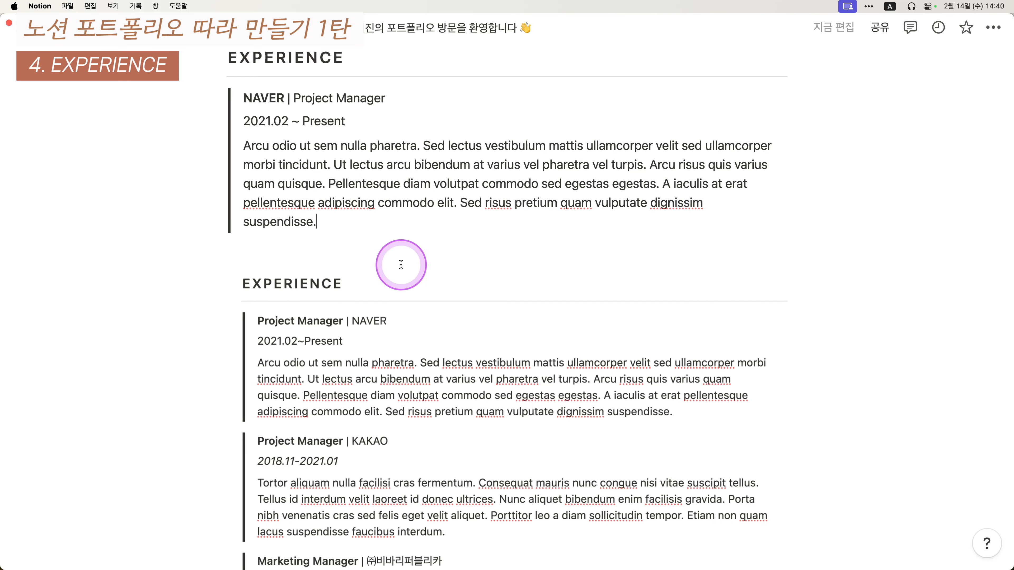
{"action": "key", "text": "Return"}
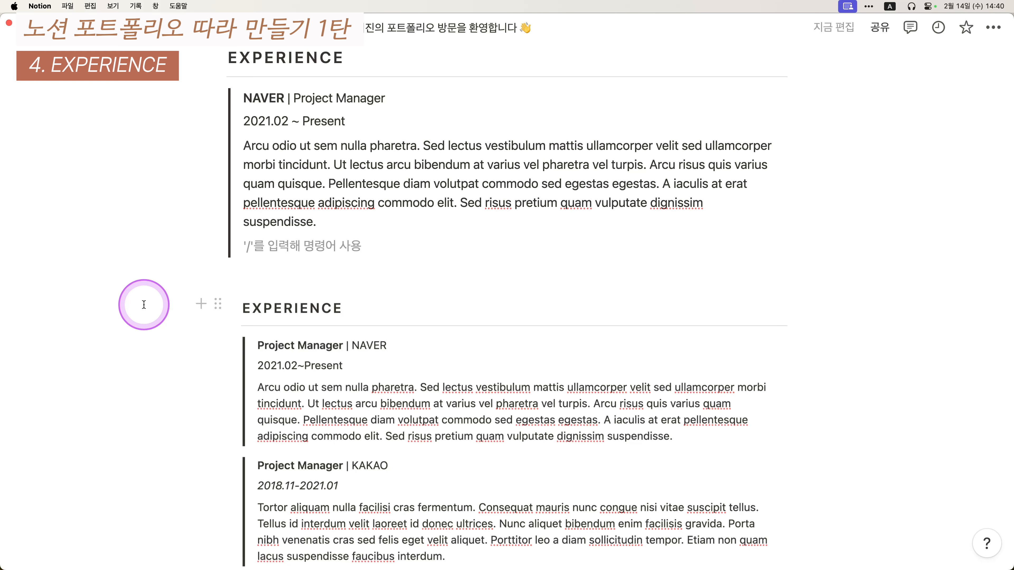
- Clean up the empty lines after the NAVER entry and start the next quote block
{"action": "key", "text": "Return"}
{"action": "key", "text": "Return"}
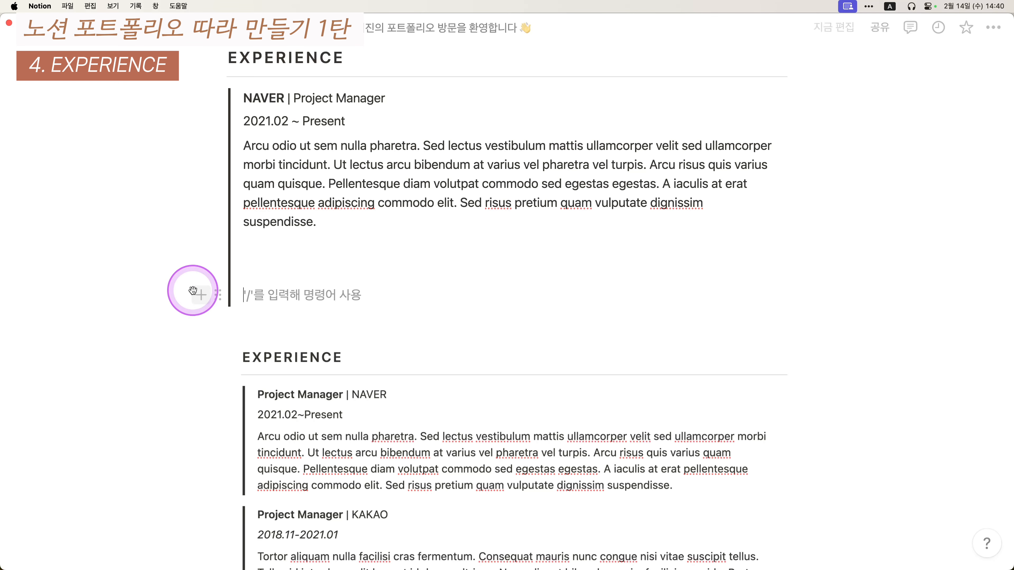
{"action": "key", "text": "Return"}
{"action": "key", "text": "Return"}
{"action": "key", "text": "Return"}
{"action": "key", "text": "Return"}
{"action": "key", "text": "Return"}
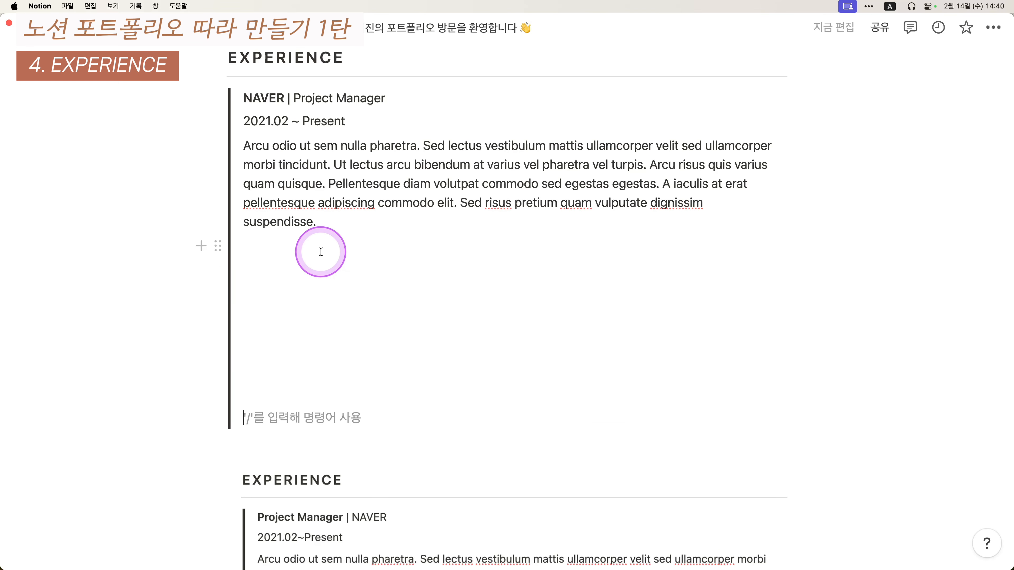
{"action": "key", "text": "BackSpace"}
{"action": "key", "text": "BackSpace"}
{"action": "key", "text": "BackSpace"}
{"action": "key", "text": "BackSpace"}
{"action": "key", "text": "BackSpace"}
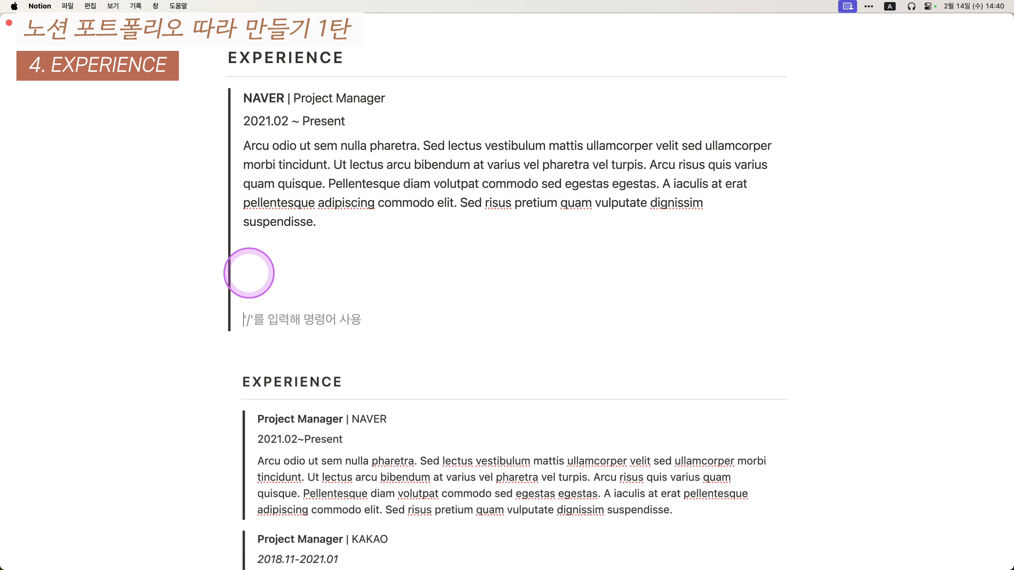
{"action": "key", "text": "BackSpace"}
{"action": "key", "text": "BackSpace"}
{"action": "key", "text": "BackSpace"}
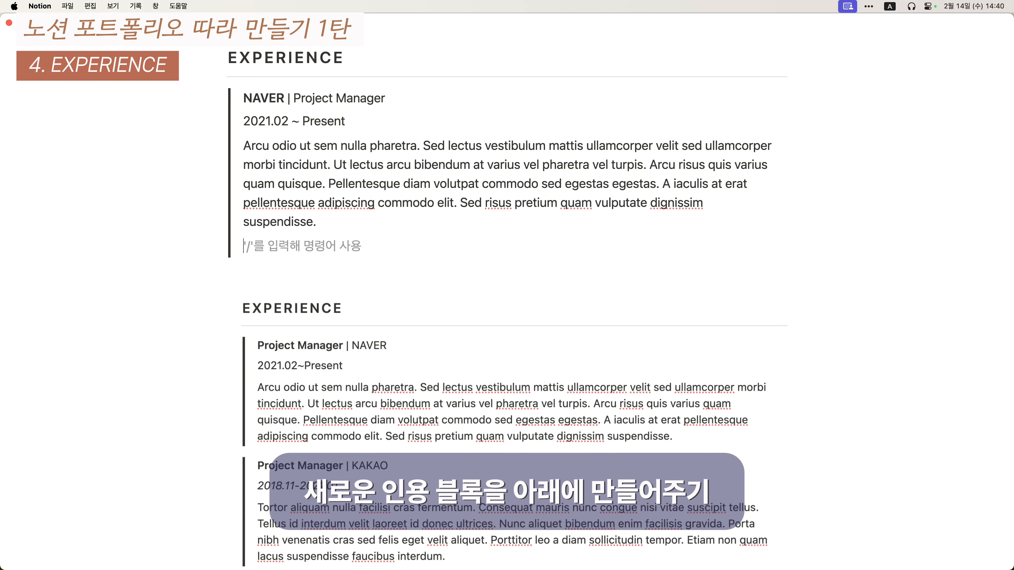
{"action": "scroll", "coordinate": [147, 237], "scroll_direction": "down", "scroll_amount": 2}
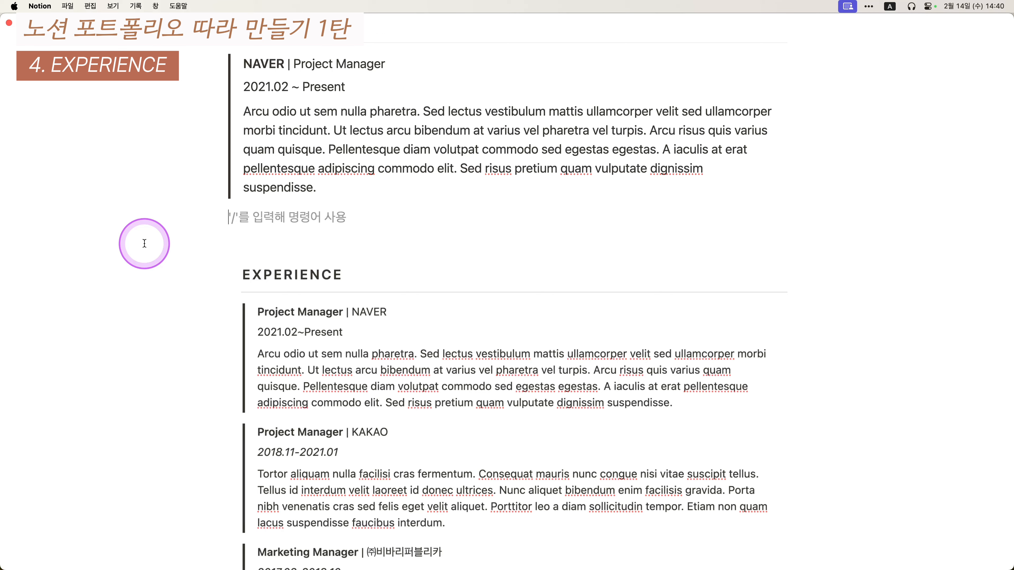
{"action": "type", "text": "\""}
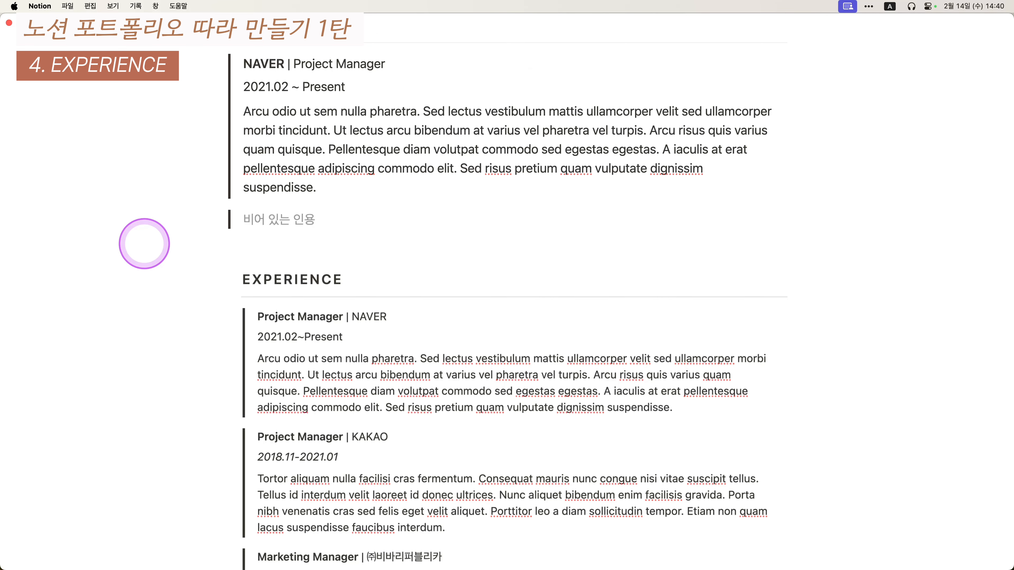
{"action": "scroll", "coordinate": [443, 391], "scroll_direction": "down", "scroll_amount": 5}
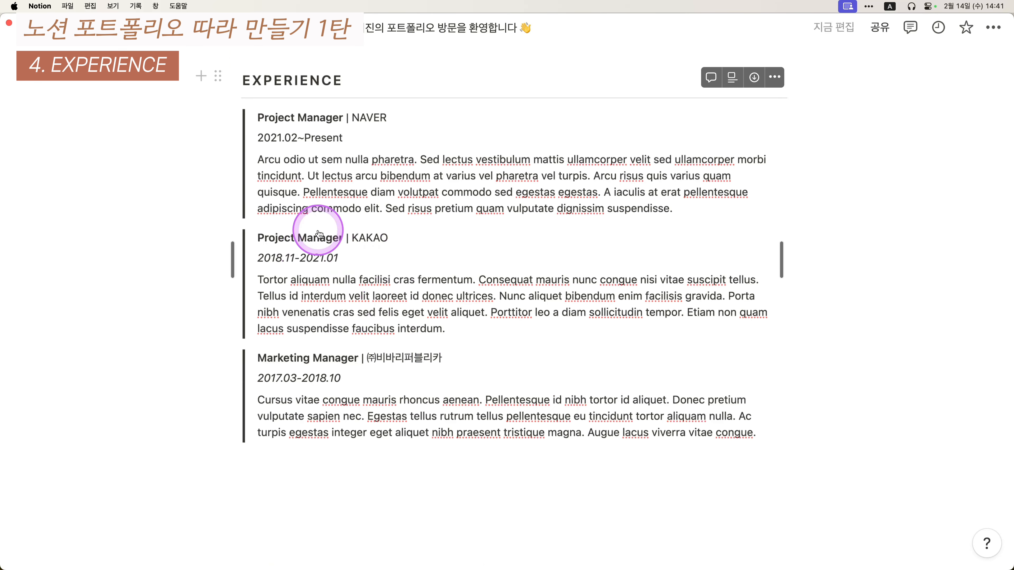
- Delete the EXPERIENCE reference image below the quote entries
{"action": "scroll", "coordinate": [367, 412], "scroll_direction": "up", "scroll_amount": 7}
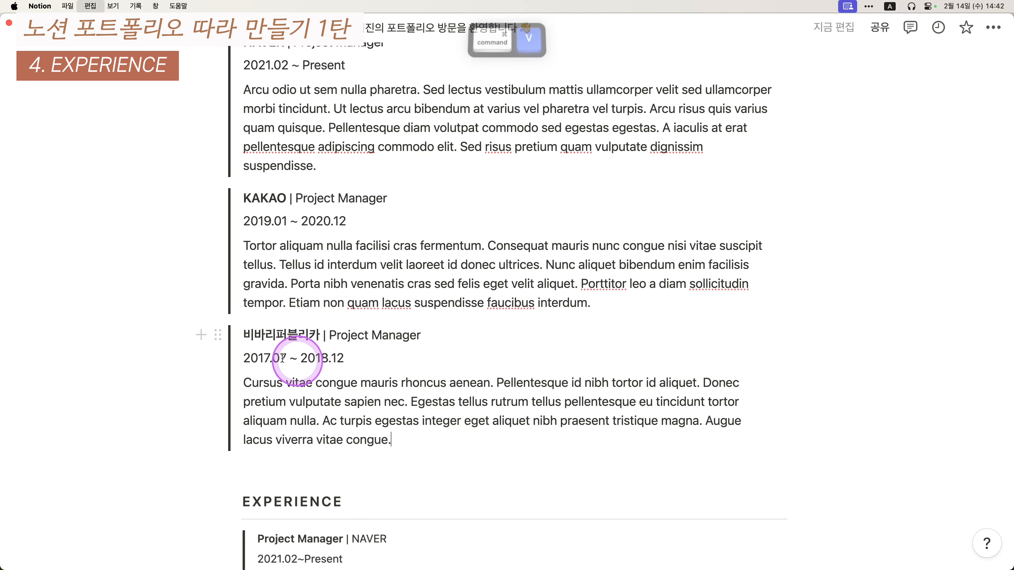
{"action": "scroll", "coordinate": [145, 345], "scroll_direction": "down", "scroll_amount": 6}
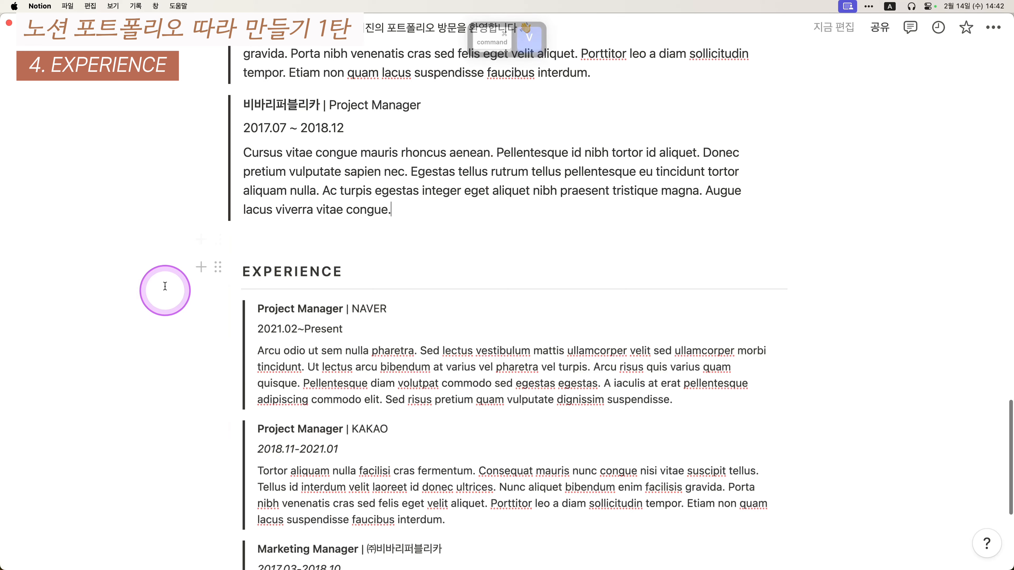
{"action": "left_click_drag", "start_coordinate": [164, 265], "coordinate": [503, 374]}
{"action": "key", "text": "BackSpace"}
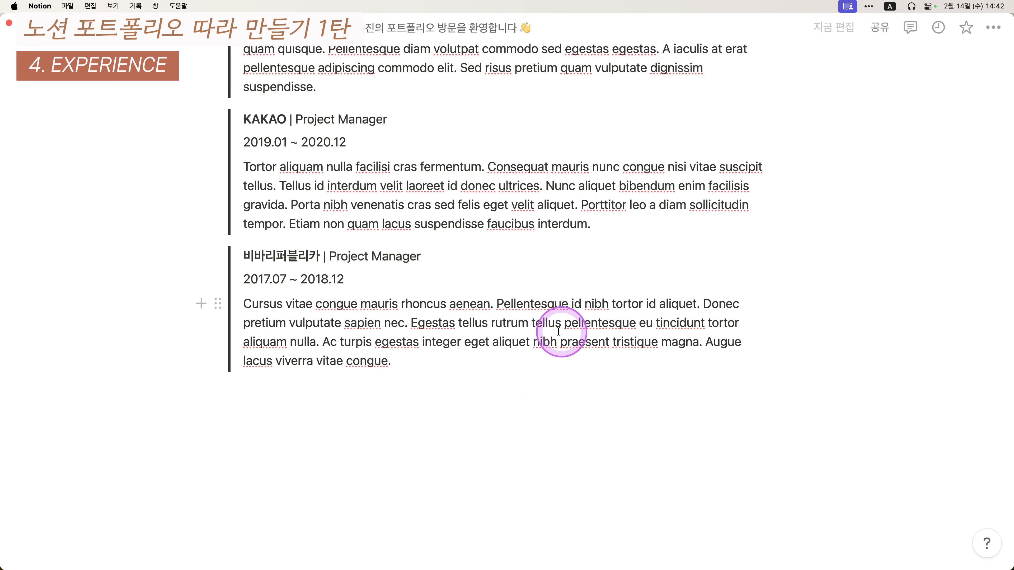
{"action": "scroll", "coordinate": [493, 403], "scroll_direction": "up", "scroll_amount": 4}
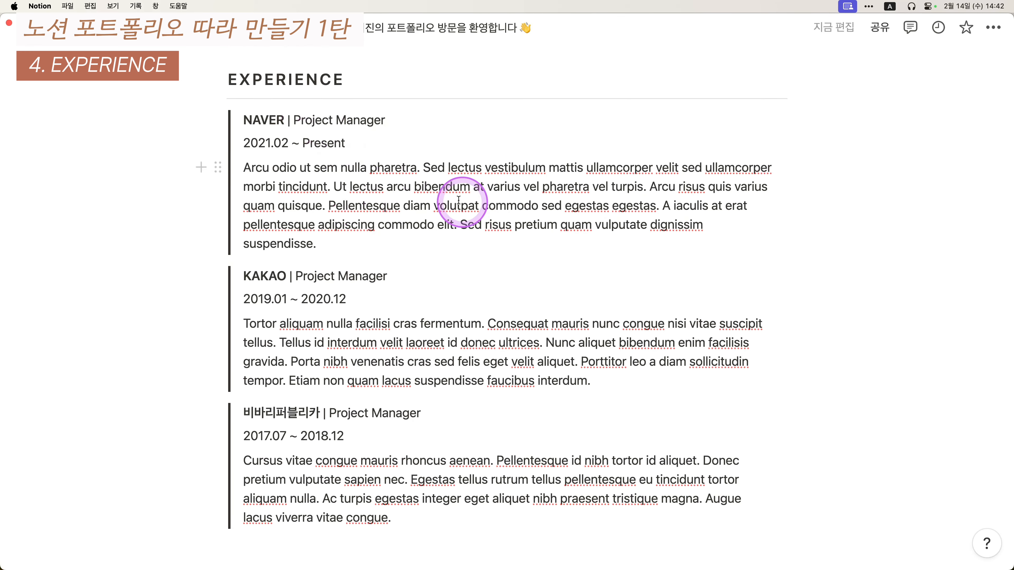
{"action": "scroll", "coordinate": [464, 174], "scroll_direction": "down", "scroll_amount": 3}
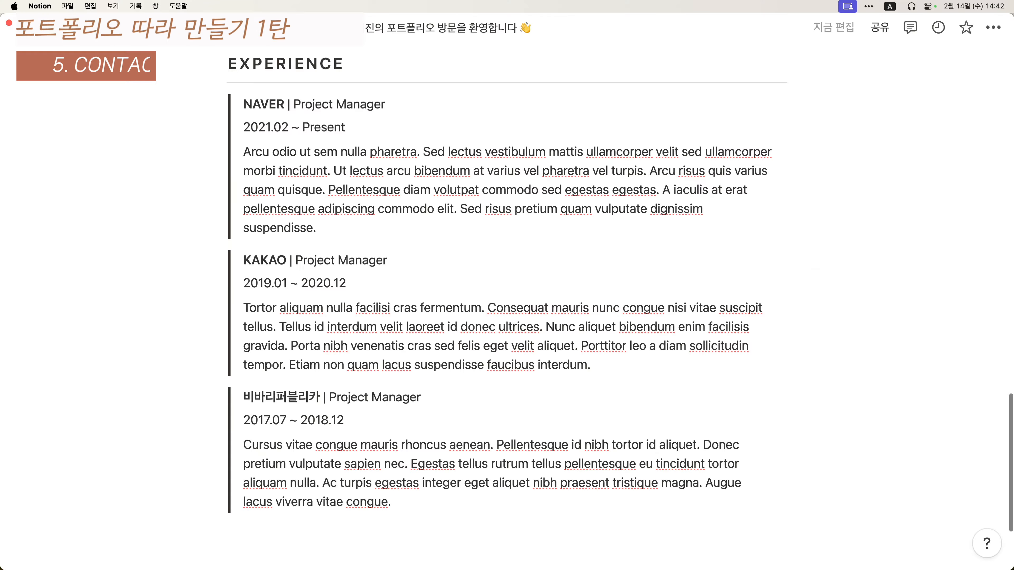
- Capture the CONTACT reference design and drop the screenshot into the page
{"action": "key", "text": "ctrl+alt+shift+super+4"}
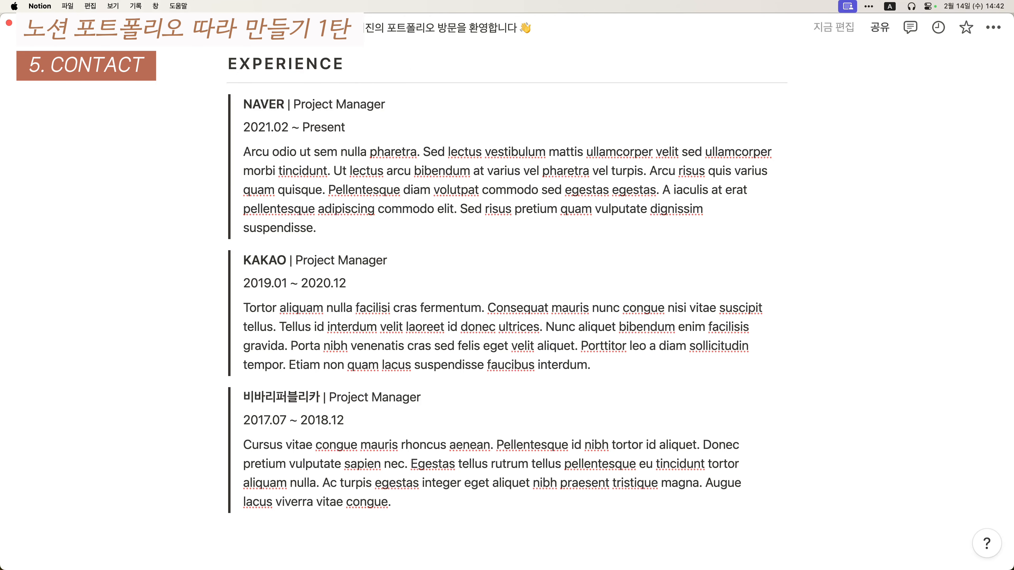
{"action": "left_click_drag", "start_coordinate": [419, 403], "coordinate": [339, 328]}
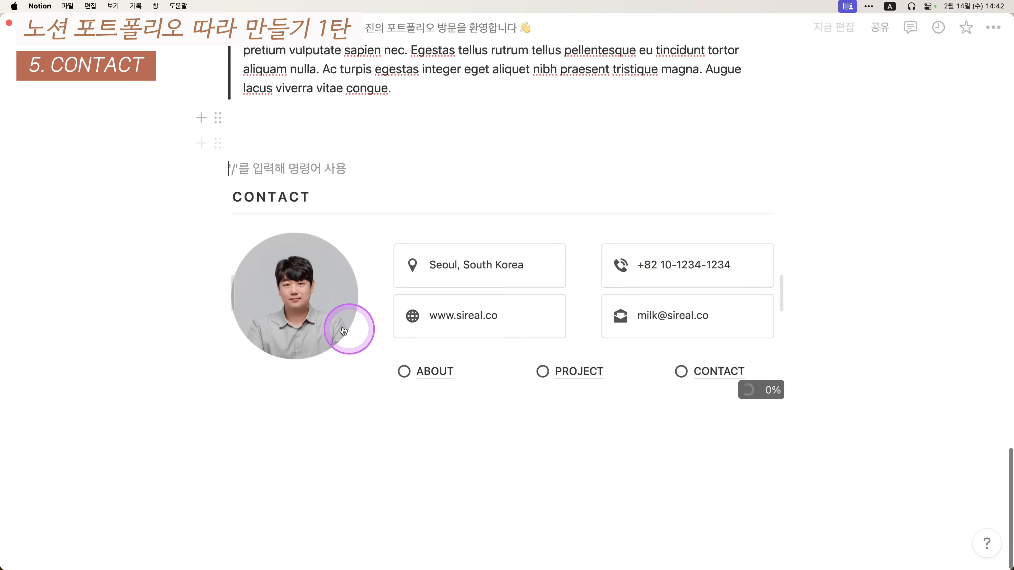
{"action": "scroll", "coordinate": [304, 355], "scroll_direction": "down", "scroll_amount": 2}
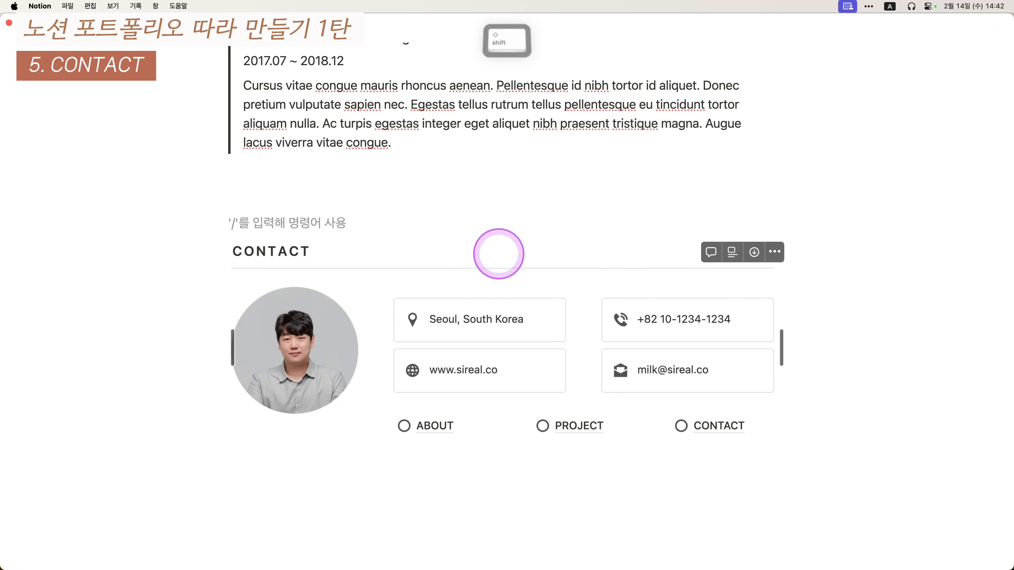
- Add a letter-spaced CONTACT heading 3 with a --- divider beneath it
{"action": "type", "text": "CONTACT"}
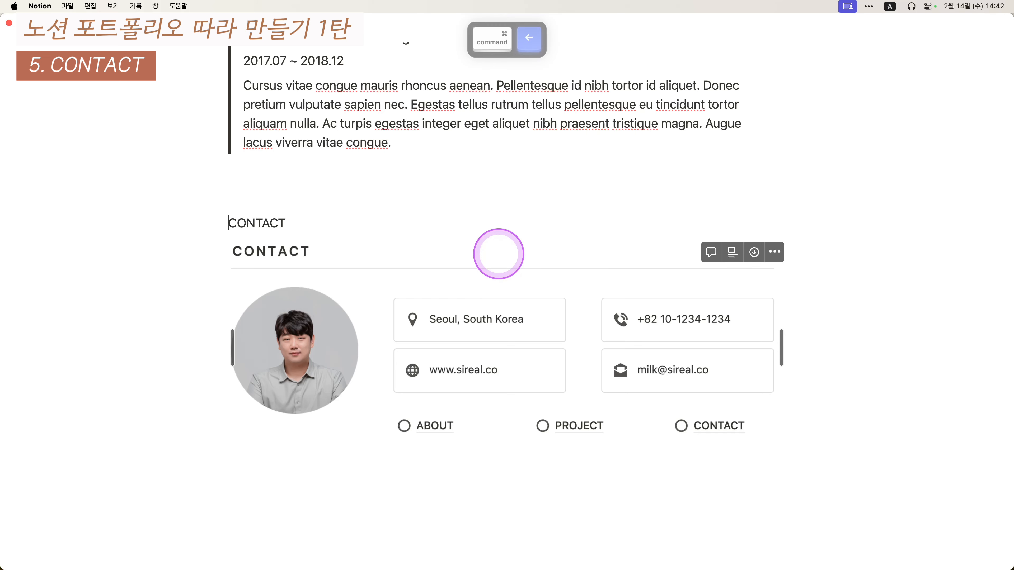
{"action": "key", "text": "super+alt+3"}
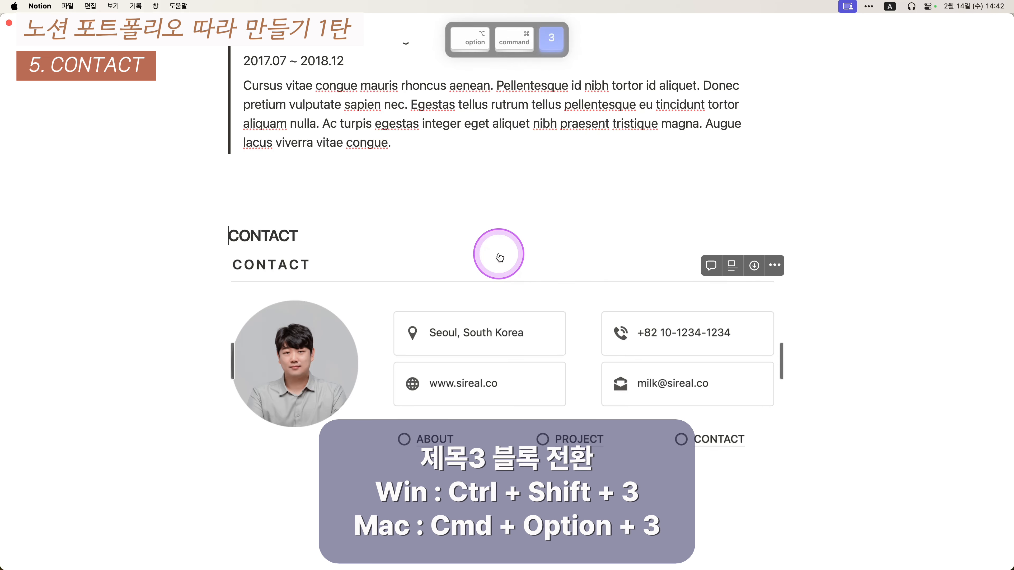
{"action": "key", "text": "Right"}
{"action": "key", "text": "space"}
{"action": "key", "text": "Right"}
{"action": "key", "text": "space"}
{"action": "key", "text": "Right"}
{"action": "key", "text": "space"}
{"action": "key", "text": "Right"}
{"action": "key", "text": "space"}
{"action": "key", "text": "Right"}
{"action": "key", "text": "space"}
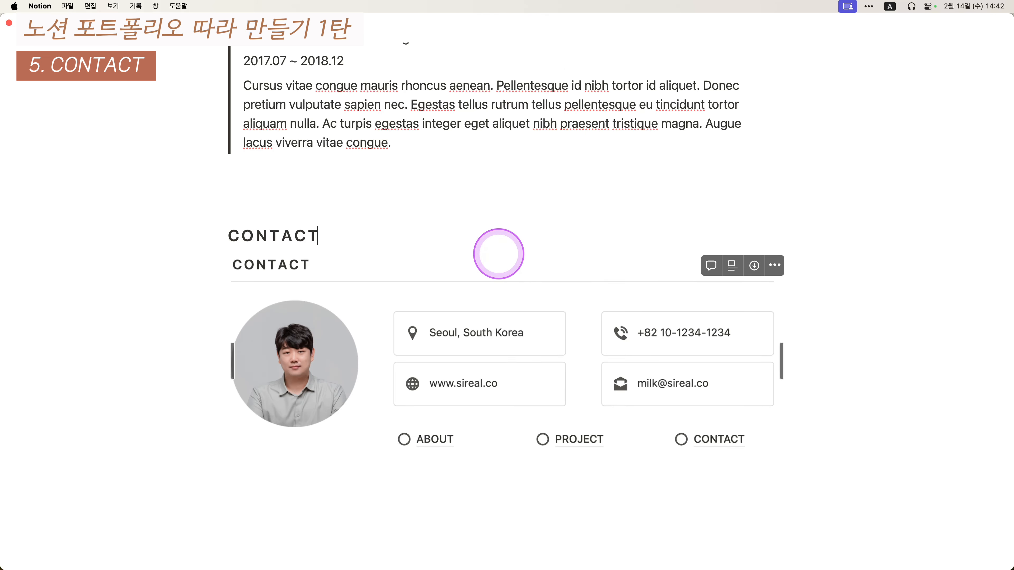
{"action": "key", "text": "Return"}
{"action": "type", "text": "---"}
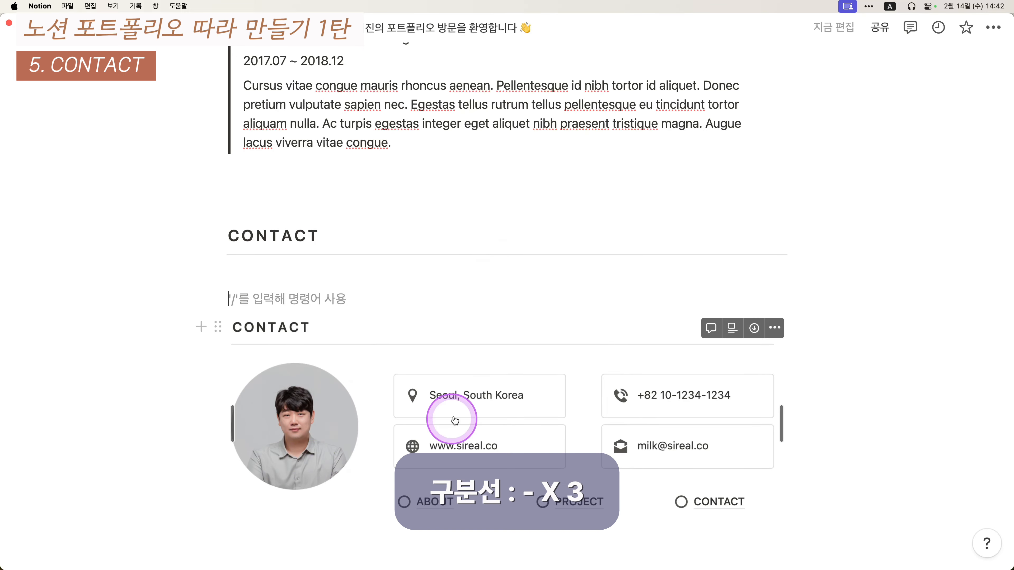
- Drag the circular profile photo onto the empty block under CONTACT
{"action": "scroll", "coordinate": [455, 419], "scroll_direction": "up", "scroll_amount": 20}
{"action": "scroll", "coordinate": [319, 355], "scroll_direction": "down", "scroll_amount": 20}
{"action": "scroll", "coordinate": [317, 399], "scroll_direction": "up", "scroll_amount": 4}
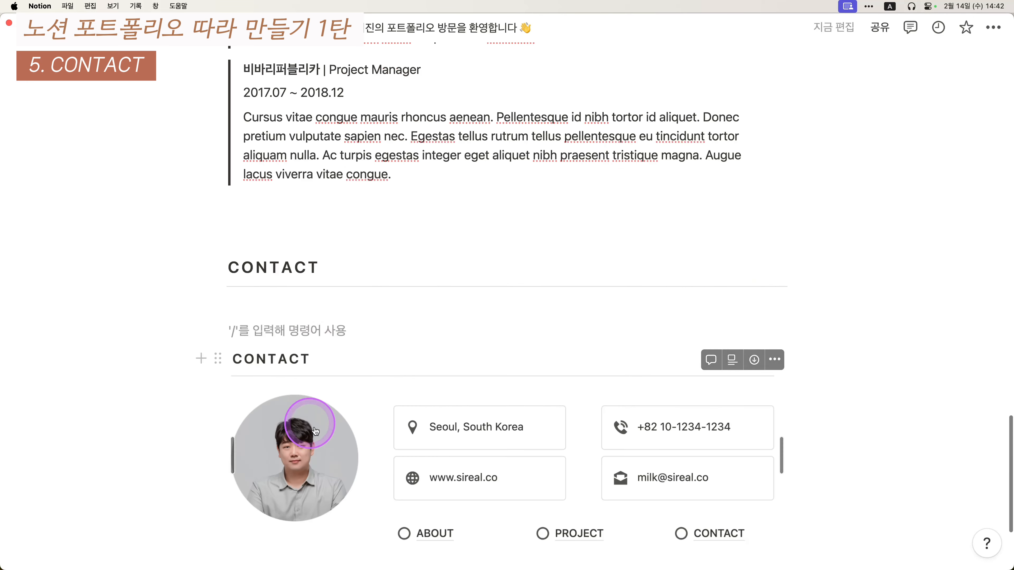
{"action": "scroll", "coordinate": [315, 430], "scroll_direction": "down", "scroll_amount": 2}
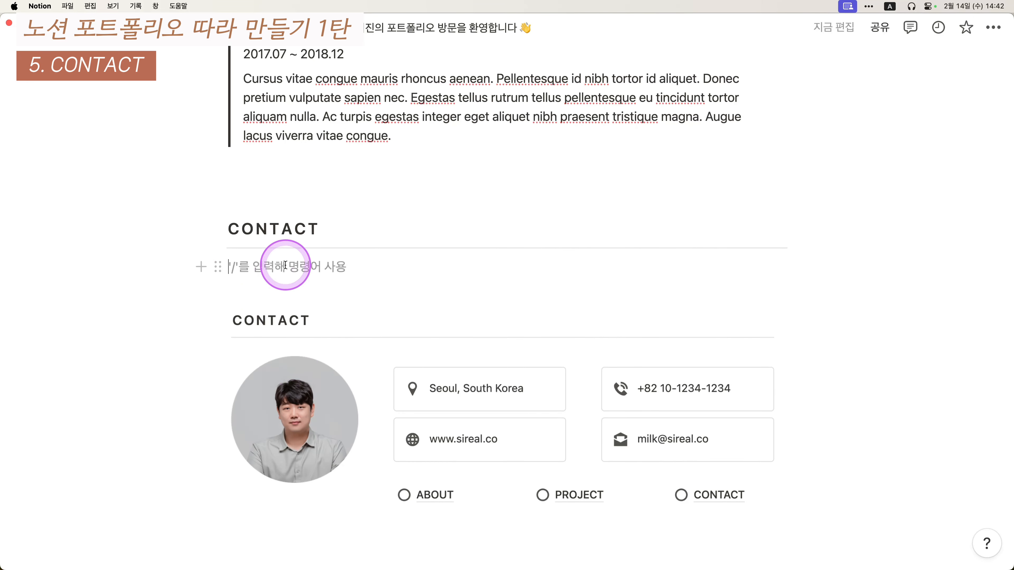
{"action": "left_click_drag", "start_coordinate": [739, 246], "coordinate": [286, 251]}
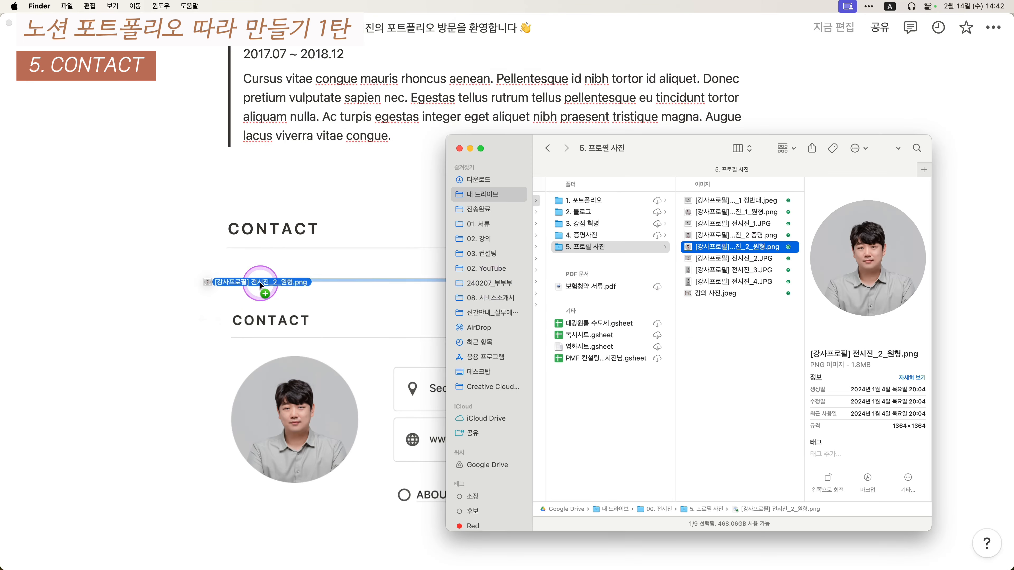
{"action": "left_click", "coordinate": [94, 285]}
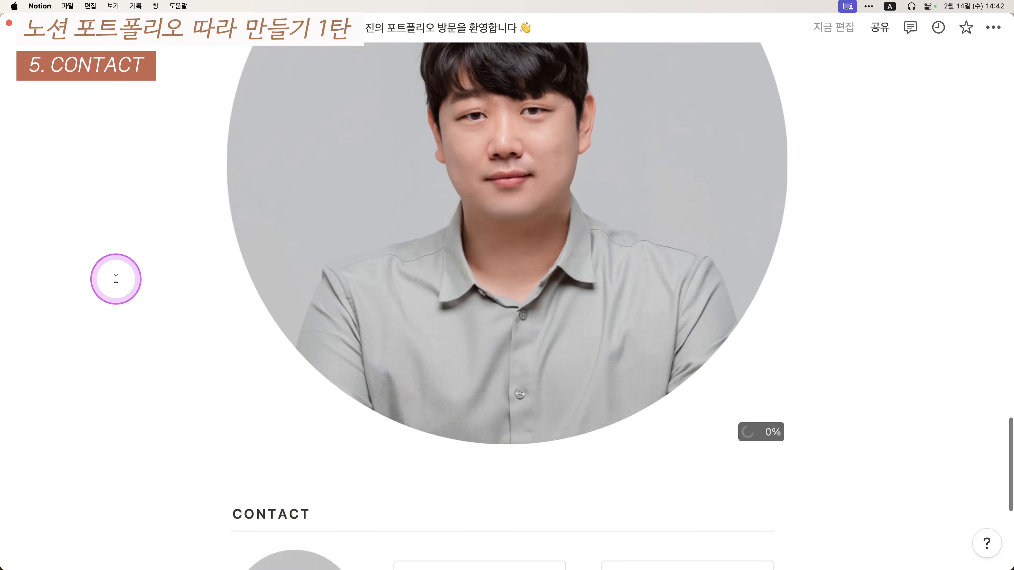
- Move the empty block beside the photo to form a two-column layout
{"action": "scroll", "coordinate": [419, 384], "scroll_direction": "down", "scroll_amount": 6}
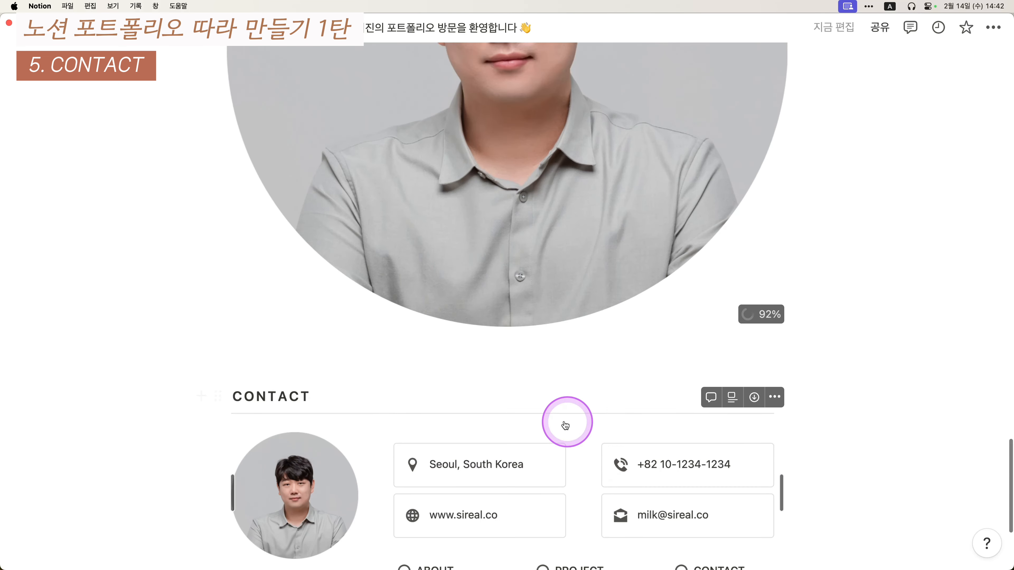
{"action": "left_click", "coordinate": [248, 340]}
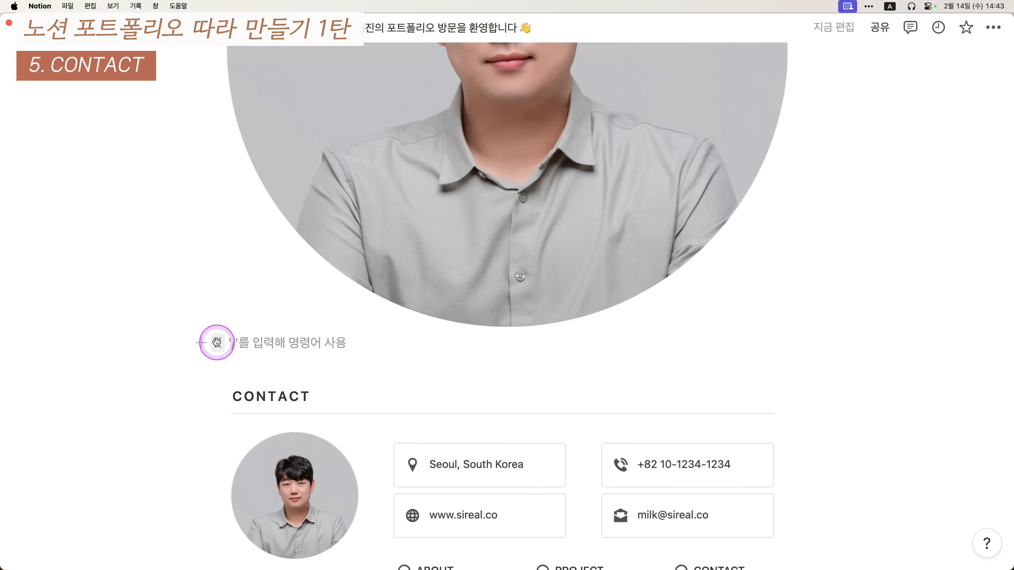
{"action": "left_click_drag", "start_coordinate": [216, 342], "coordinate": [782, 230]}
{"action": "scroll", "coordinate": [693, 251], "scroll_direction": "up", "scroll_amount": 6}
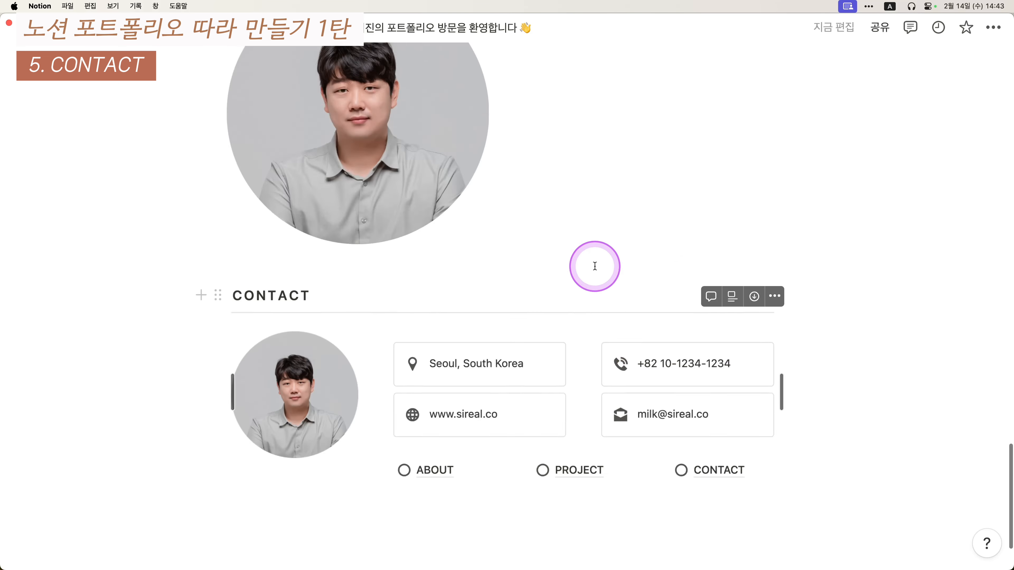
{"action": "left_click", "coordinate": [571, 156]}
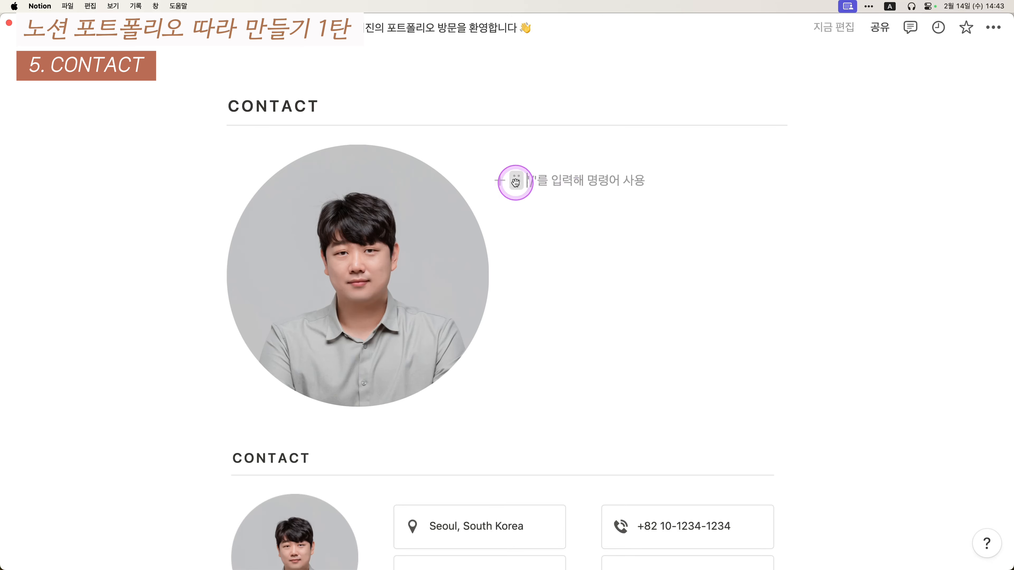
{"action": "left_click", "coordinate": [516, 180]}
{"action": "left_click", "coordinate": [518, 180]}
{"action": "left_click", "coordinate": [652, 181]}
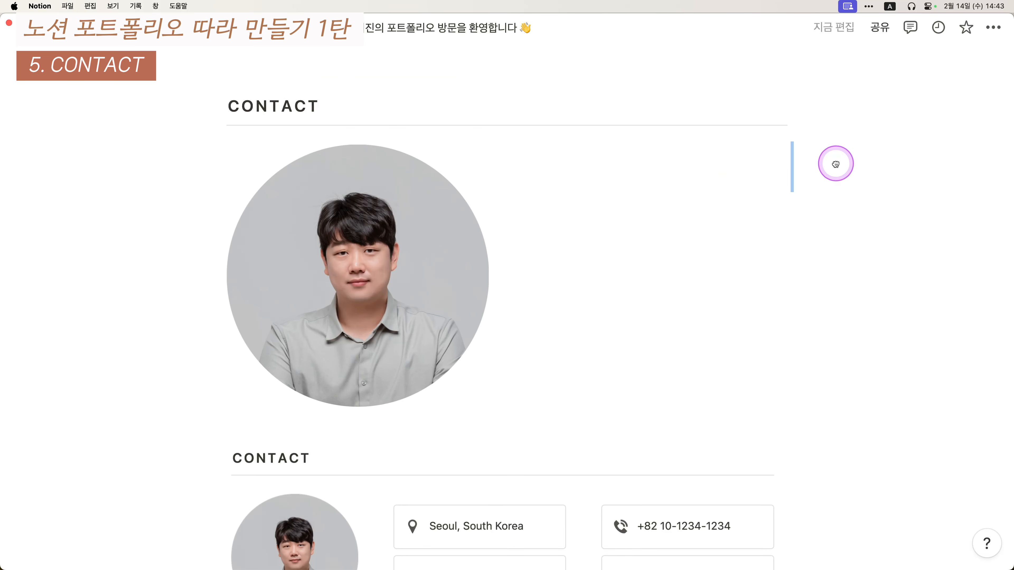
{"action": "left_click_drag", "start_coordinate": [836, 163], "coordinate": [836, 163]}
- Narrow the photo's column so the profile photo shrinks
{"action": "left_click_drag", "start_coordinate": [174, 165], "coordinate": [958, 186]}
{"action": "left_click", "coordinate": [455, 234]}
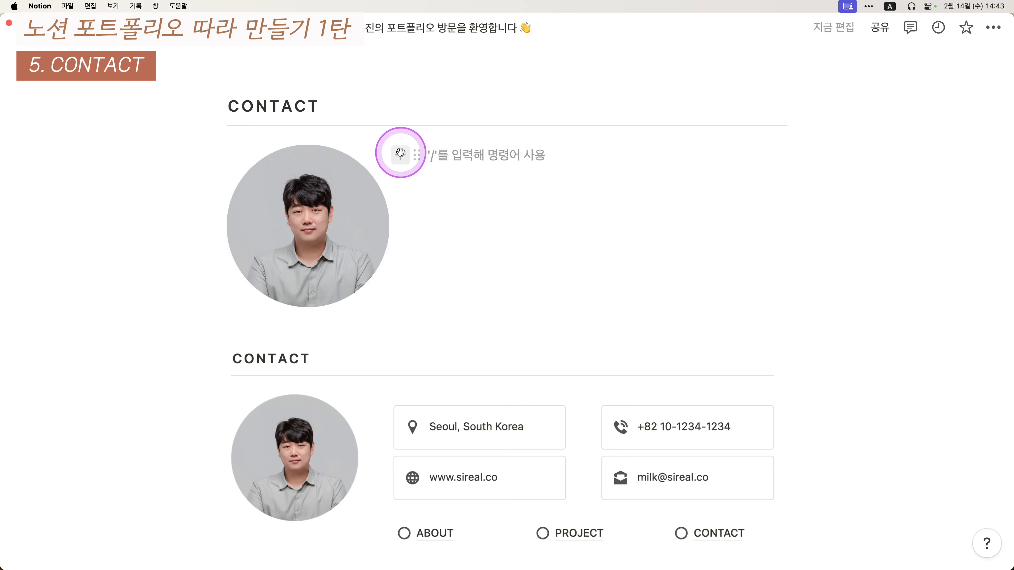
{"action": "left_click_drag", "start_coordinate": [394, 134], "coordinate": [366, 140]}
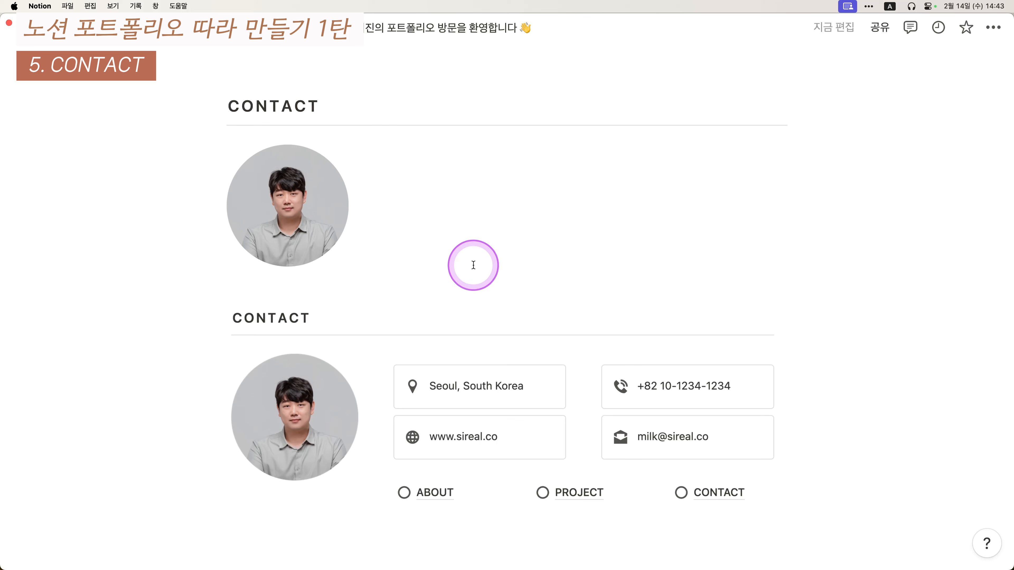
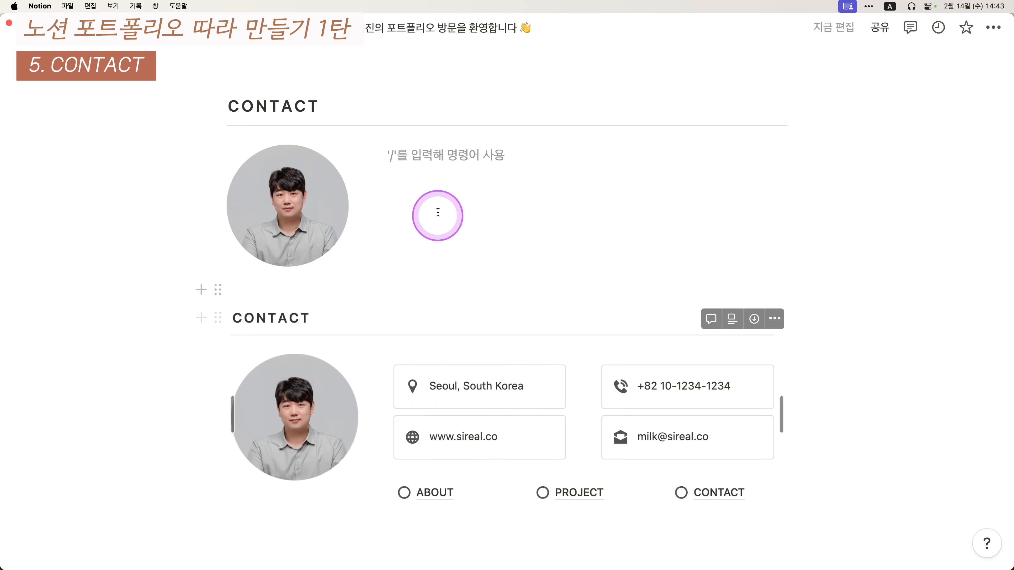
- Insert a callout with /call, duplicate it to four, and move the lower two into a right-hand column
{"action": "type", "text": "/"}
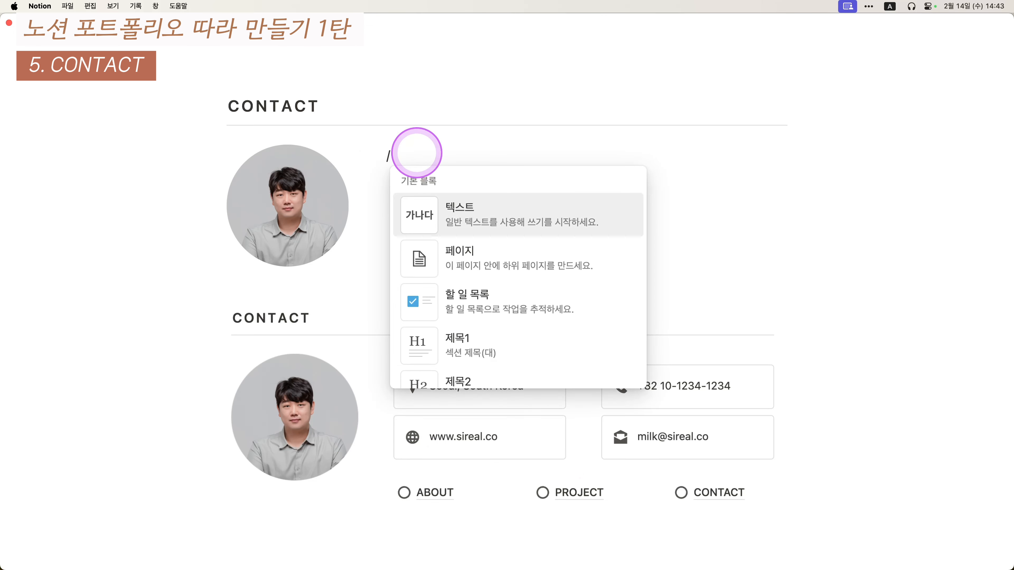
{"action": "type", "text": "call"}
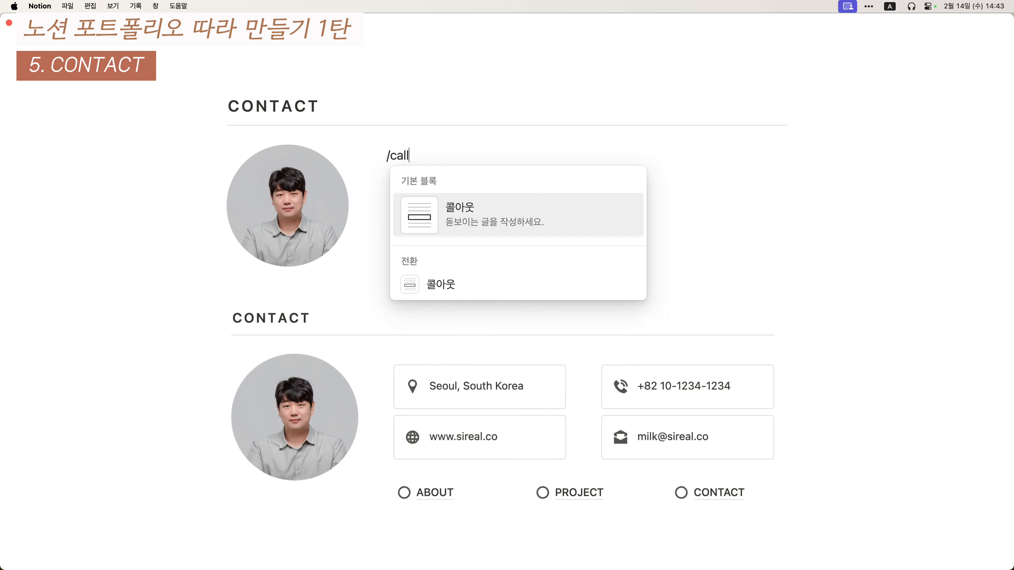
{"action": "key", "text": "Return"}
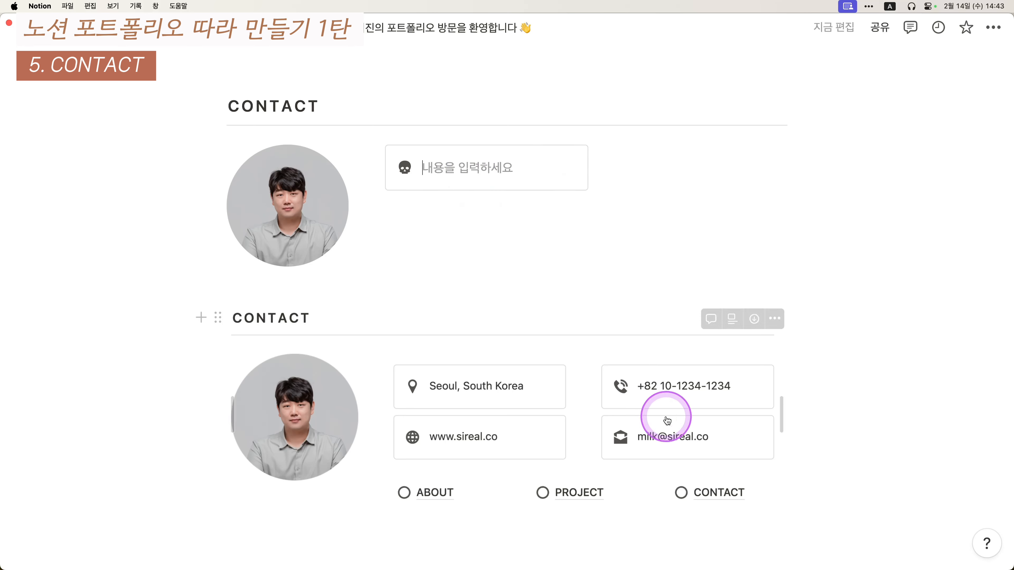
{"action": "key", "text": "super+d"}
{"action": "key", "text": "super+d"}
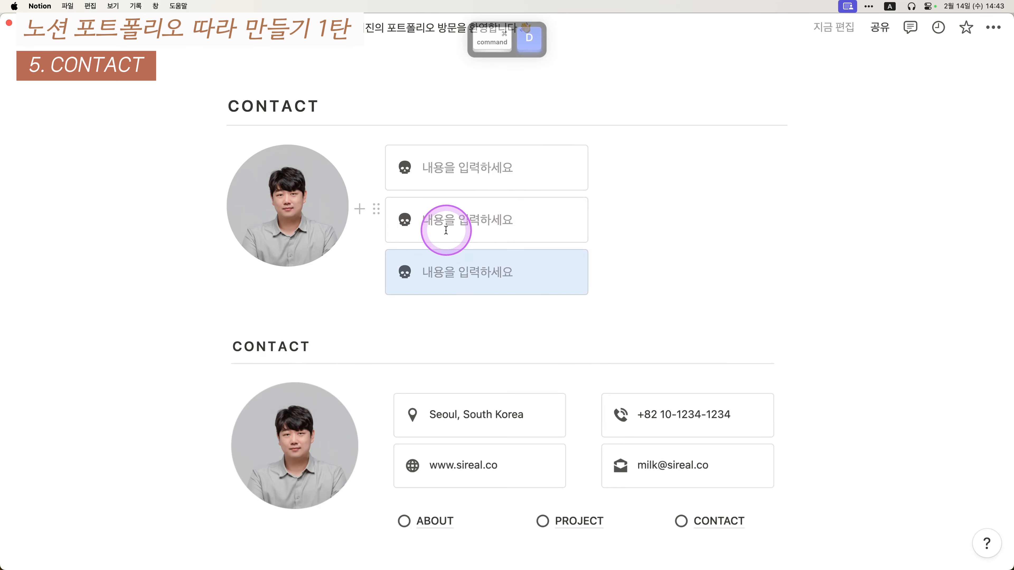
{"action": "key", "text": "super+d"}
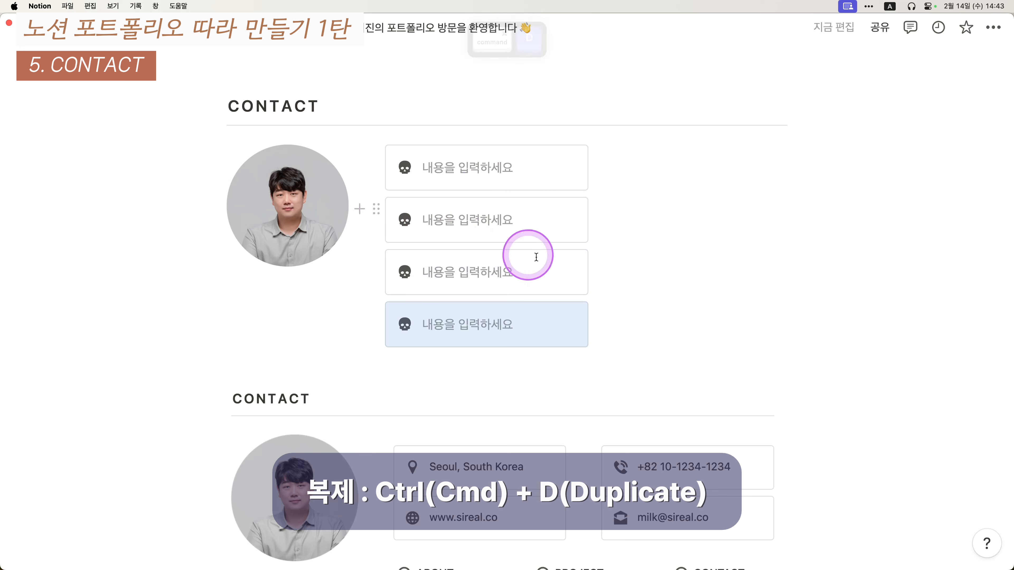
{"action": "left_click_drag", "start_coordinate": [712, 274], "coordinate": [379, 315]}
{"action": "left_click_drag", "start_coordinate": [373, 263], "coordinate": [586, 138]}
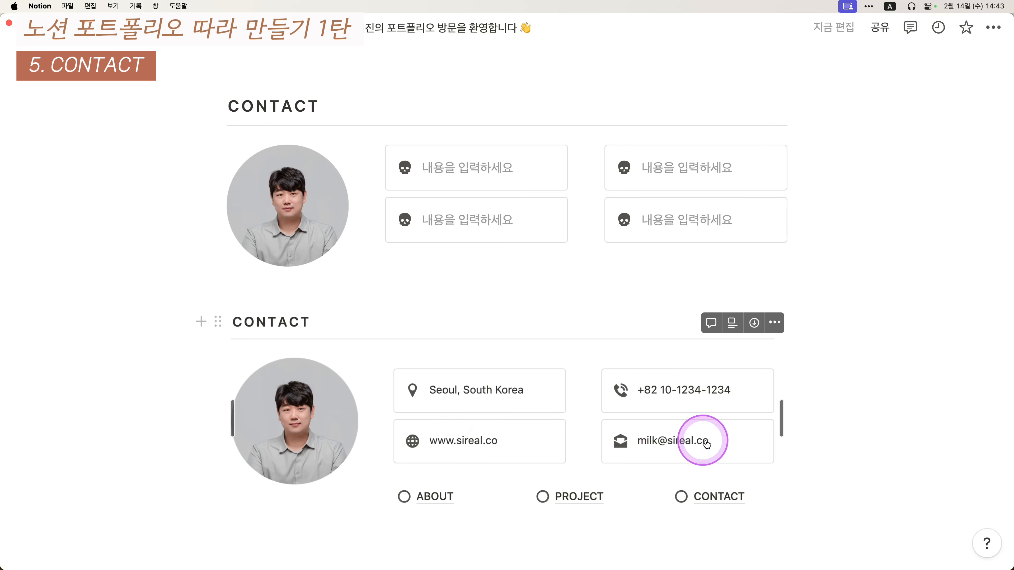
- Type 'Seoul, South Korea' in the top-left callout, then the phone number and e-mail address in the others
{"action": "left_click", "coordinate": [483, 170]}
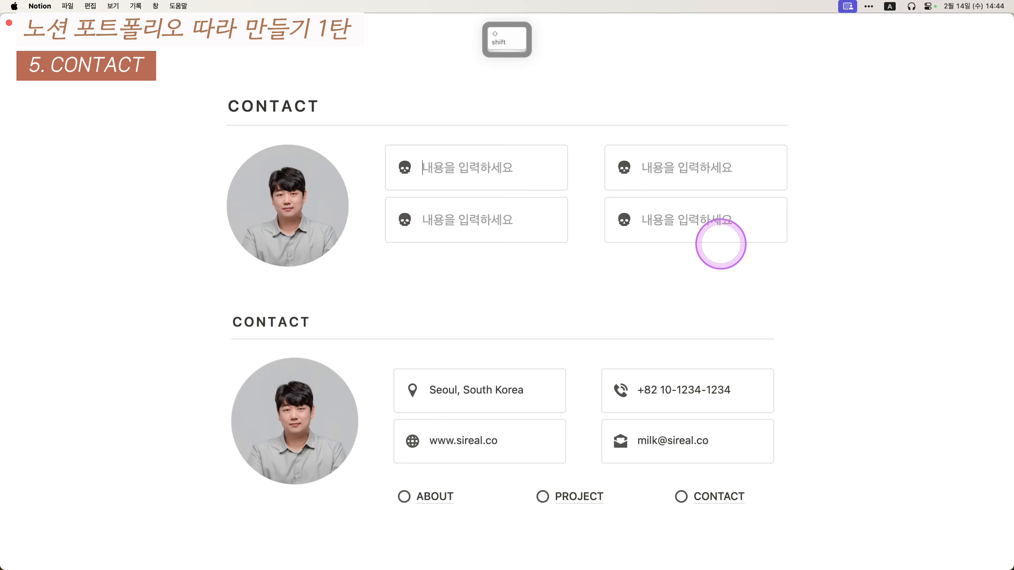
{"action": "type", "text": "Seoul, "}
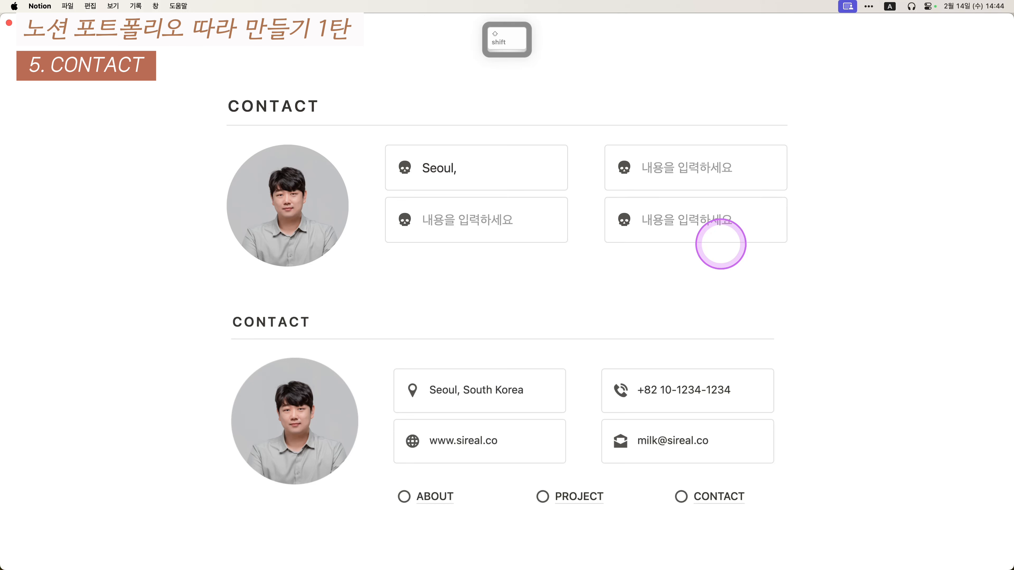
{"action": "type", "text": "South Korea"}
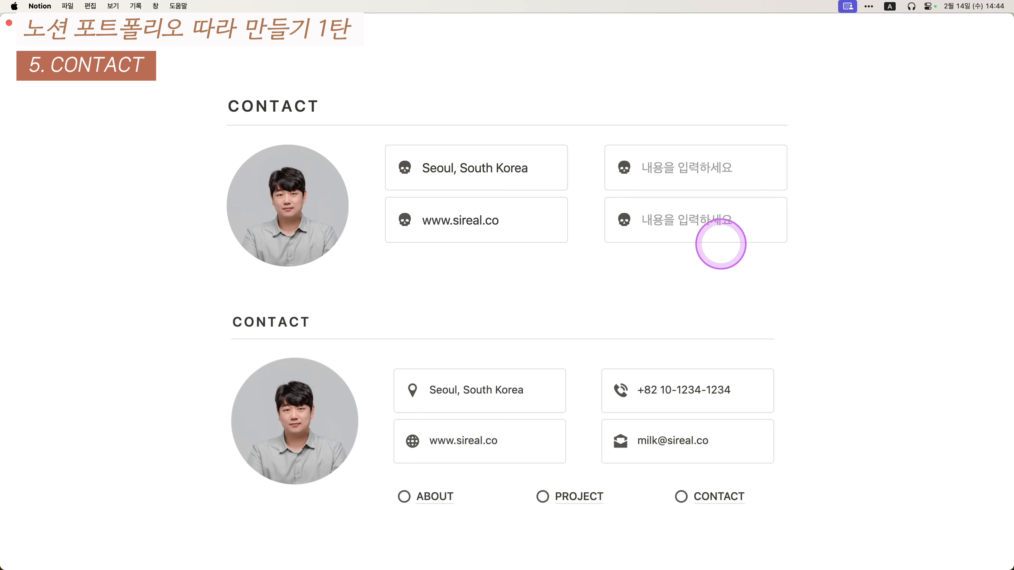
{"action": "left_click", "coordinate": [689, 169]}
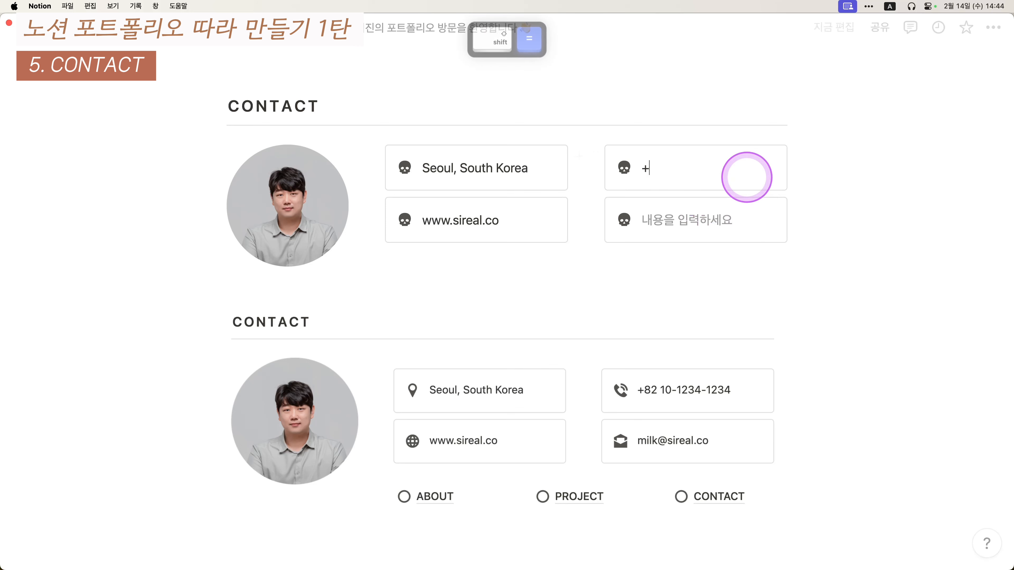
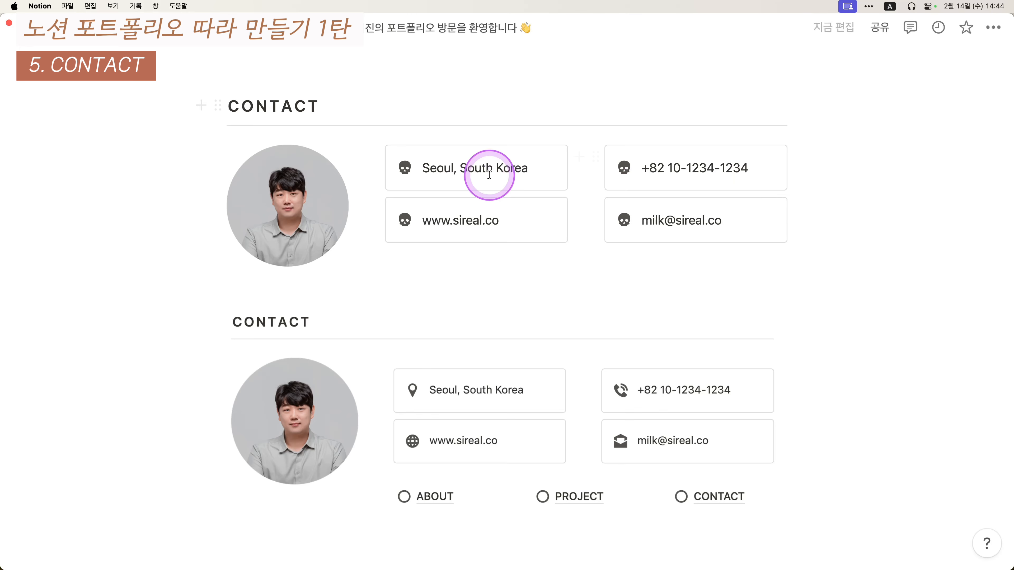
- Give the Seoul callout a map-pin icon and the phone callout a phone icon
{"action": "left_click", "coordinate": [402, 173]}
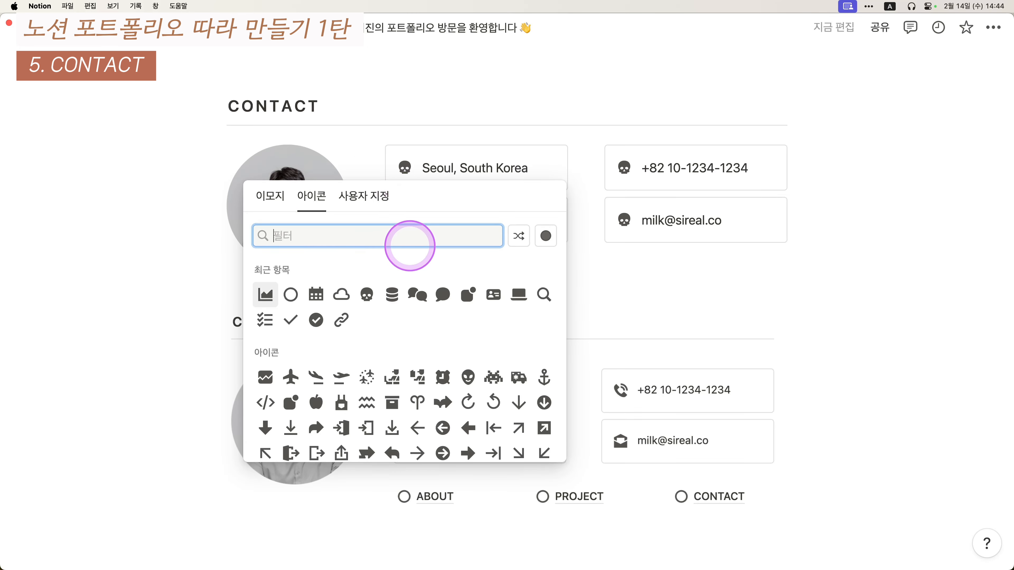
{"action": "type", "text": "pin"}
{"action": "left_click", "coordinate": [417, 273]}
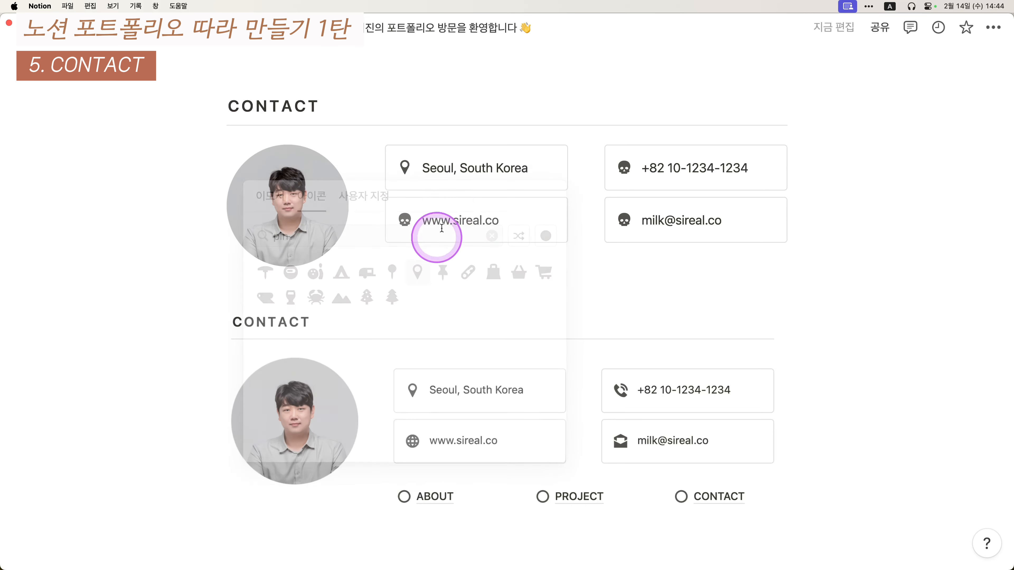
{"action": "left_click", "coordinate": [623, 175]}
{"action": "type", "text": "phone"}
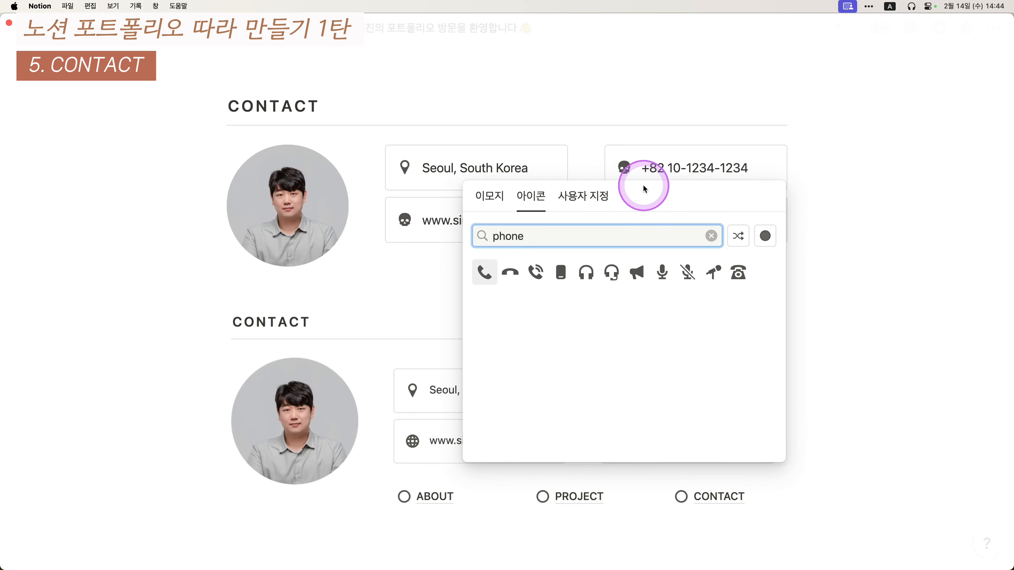
{"action": "left_click", "coordinate": [535, 272]}
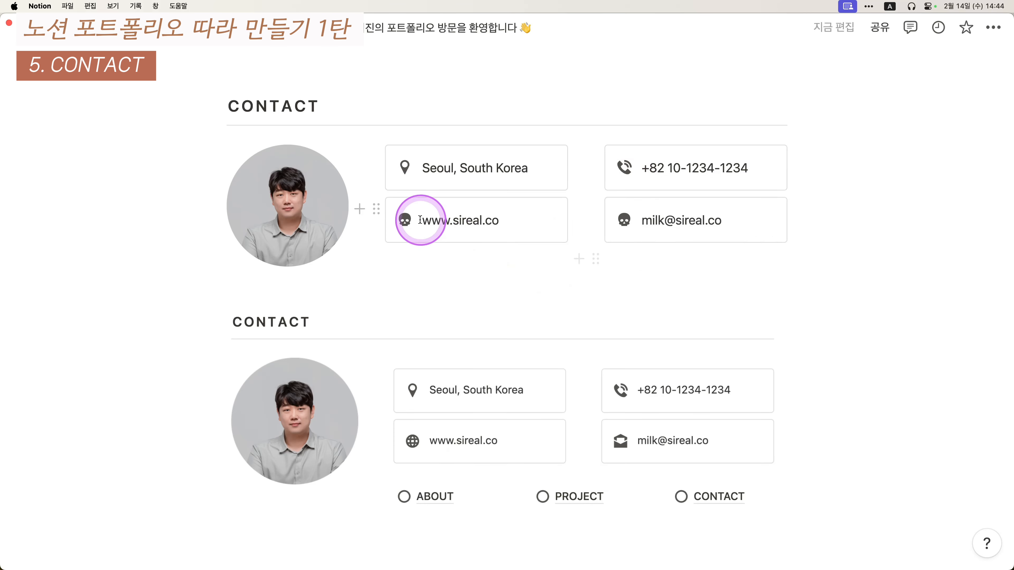
- Give the website callout a globe icon and the e-mail callout an envelope icon
{"action": "left_click", "coordinate": [405, 220]}
{"action": "type", "text": "web"}
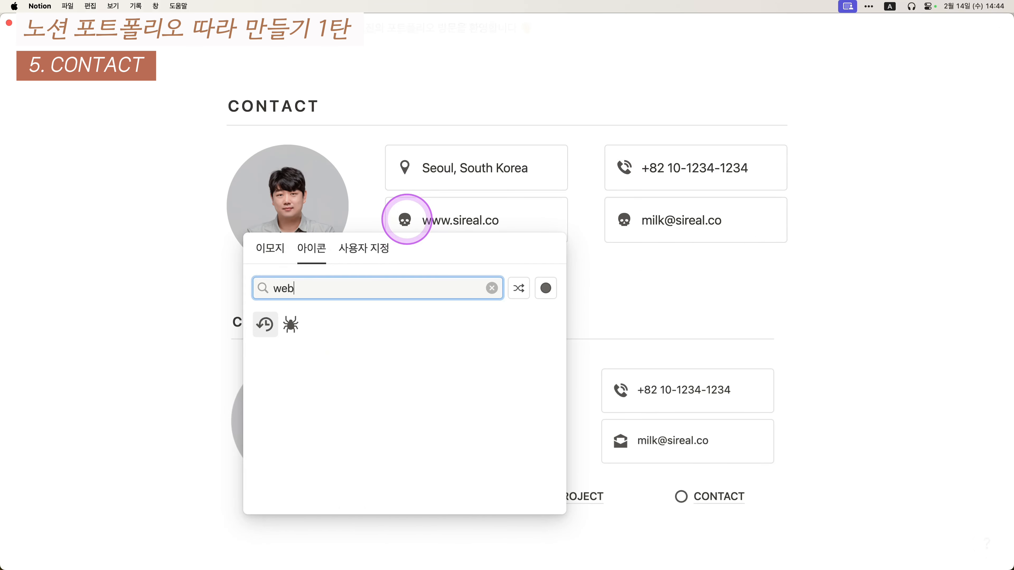
{"action": "key", "text": "BackSpace"}
{"action": "key", "text": "BackSpace"}
{"action": "key", "text": "BackSpace"}
{"action": "type", "text": "earth"}
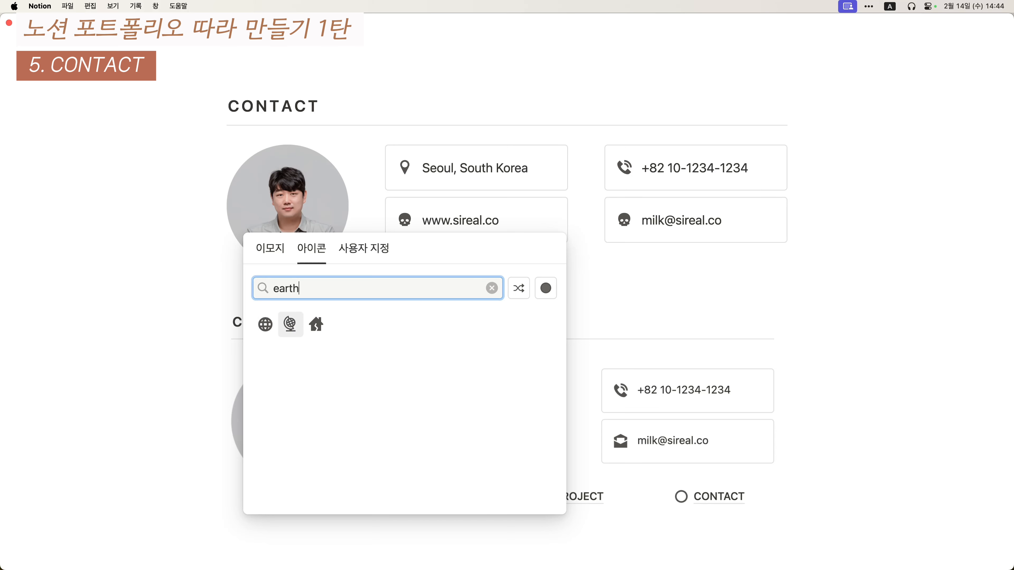
{"action": "left_click", "coordinate": [290, 324]}
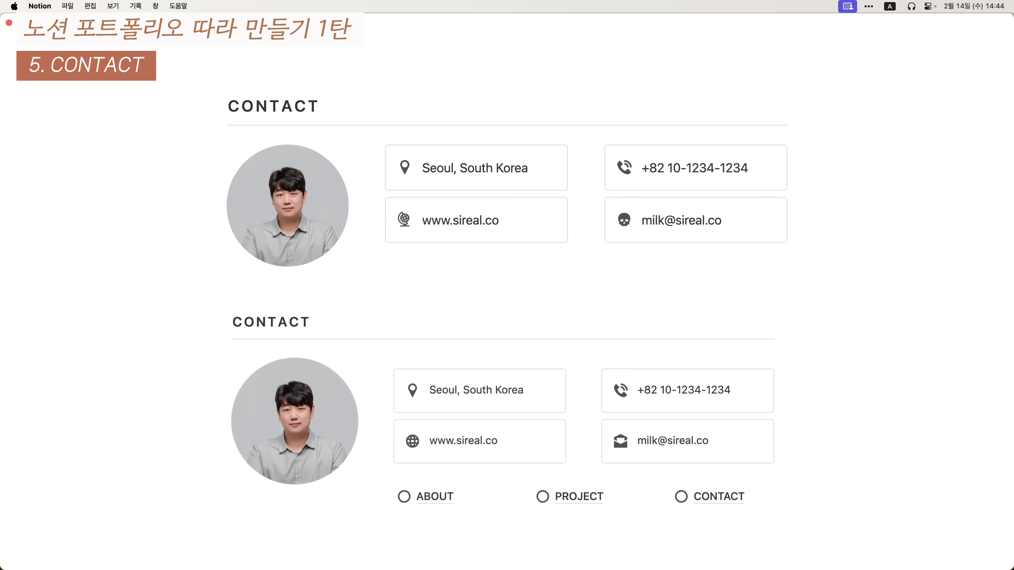
{"action": "left_click", "coordinate": [624, 220]}
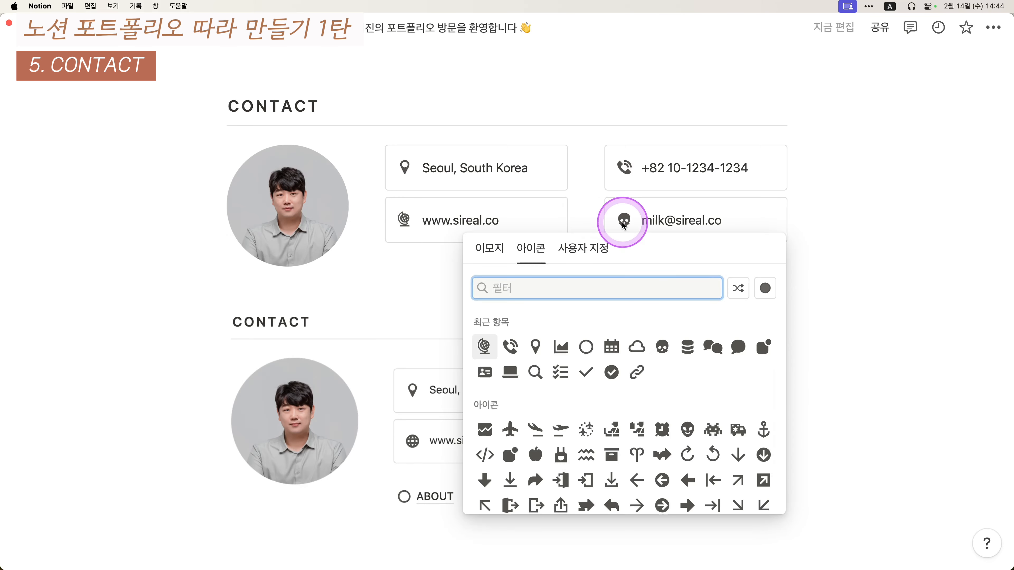
{"action": "type", "text": "mail"}
{"action": "key", "text": "Return"}
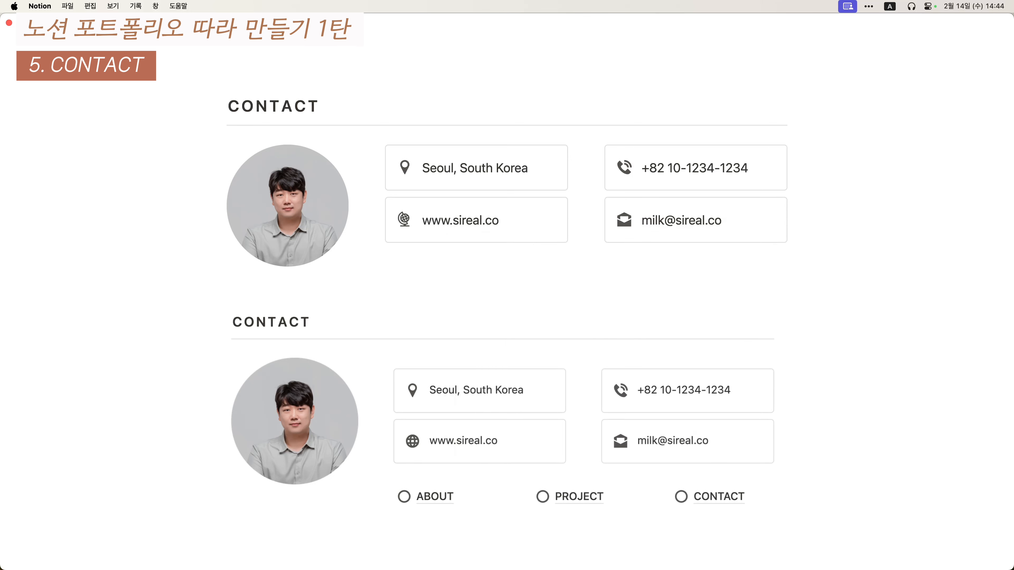
- Start a new line below the contact callouts reading ABOUT
{"action": "scroll", "coordinate": [780, 241], "scroll_direction": "down", "scroll_amount": 1}
{"action": "scroll", "coordinate": [781, 241], "scroll_direction": "down", "scroll_amount": 2}
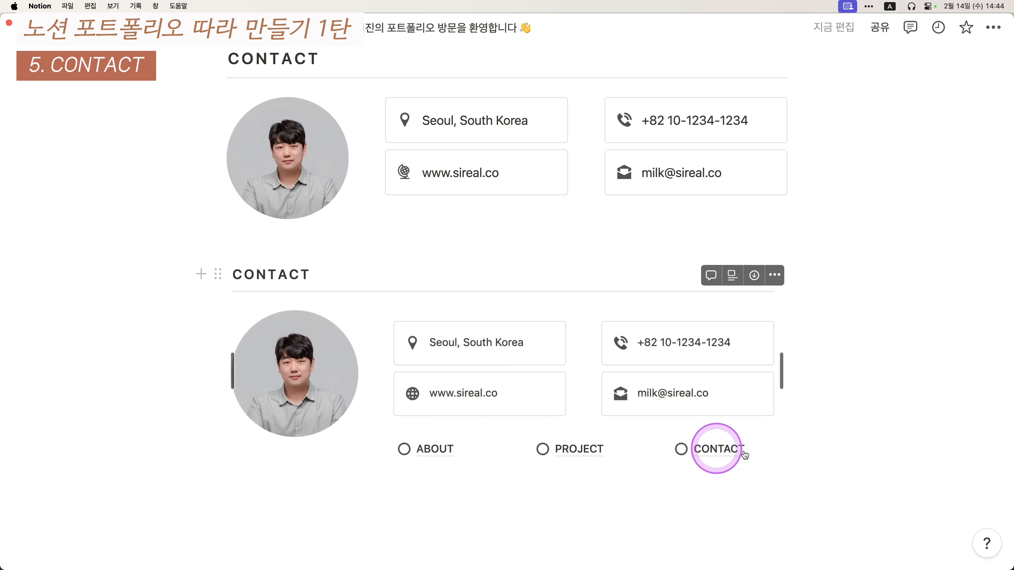
{"action": "left_click", "coordinate": [433, 212]}
{"action": "scroll", "coordinate": [625, 355], "scroll_direction": "up", "scroll_amount": 10}
{"action": "scroll", "coordinate": [622, 352], "scroll_direction": "down", "scroll_amount": 12}
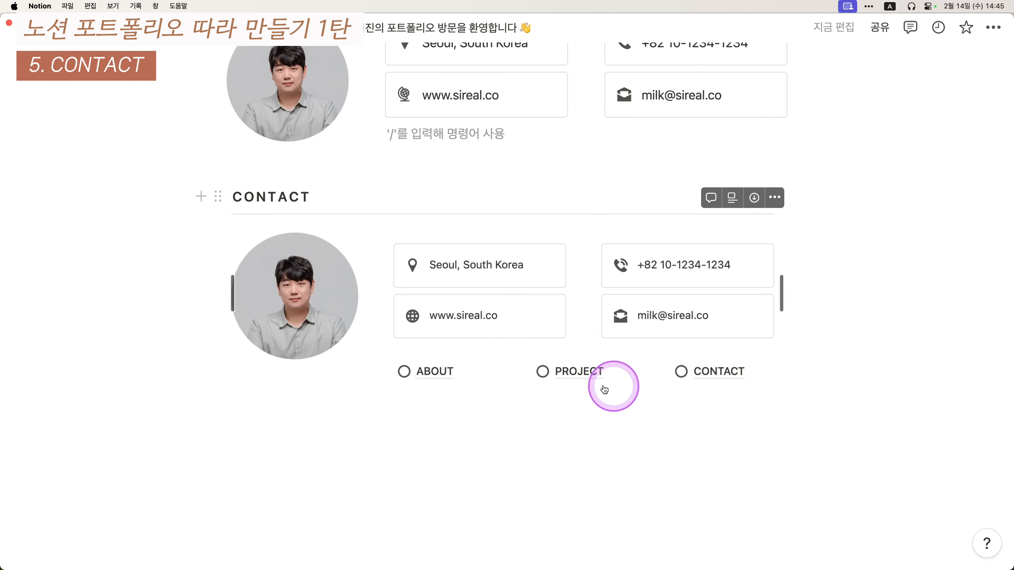
{"action": "scroll", "coordinate": [606, 385], "scroll_direction": "up", "scroll_amount": 5}
{"action": "type", "text": "d"}
{"action": "key", "text": "BackSpace"}
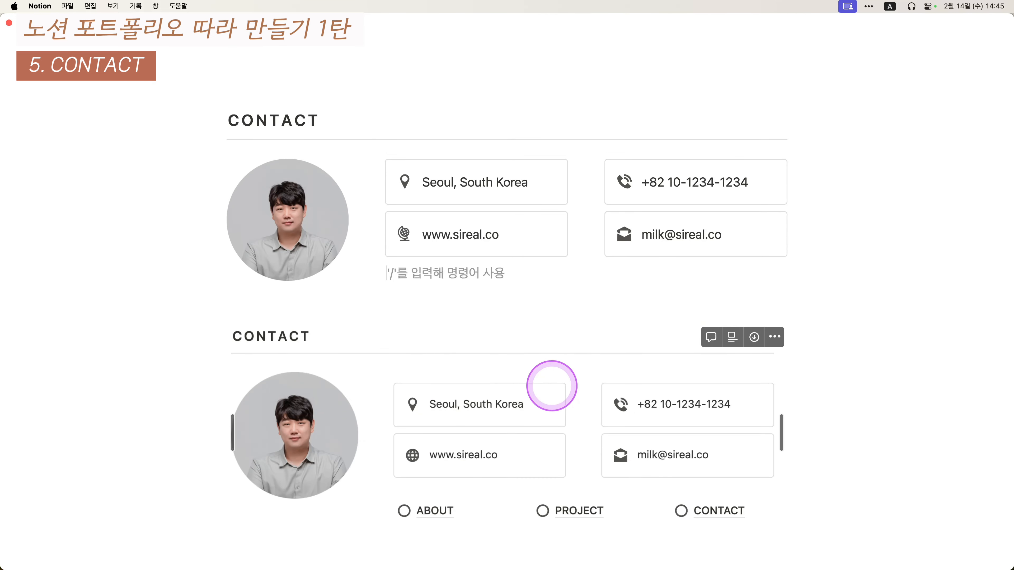
{"action": "type", "text": "ABOUT"}
{"action": "key", "text": "Return"}
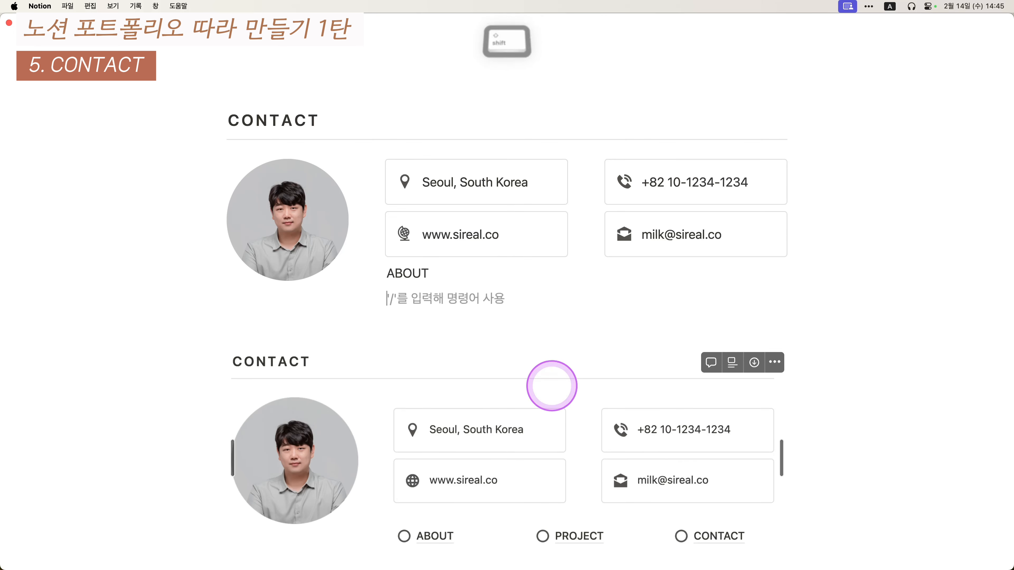
- Add PROJECT and CONTACT on the following lines
{"action": "type", "text": "PROJEC"}
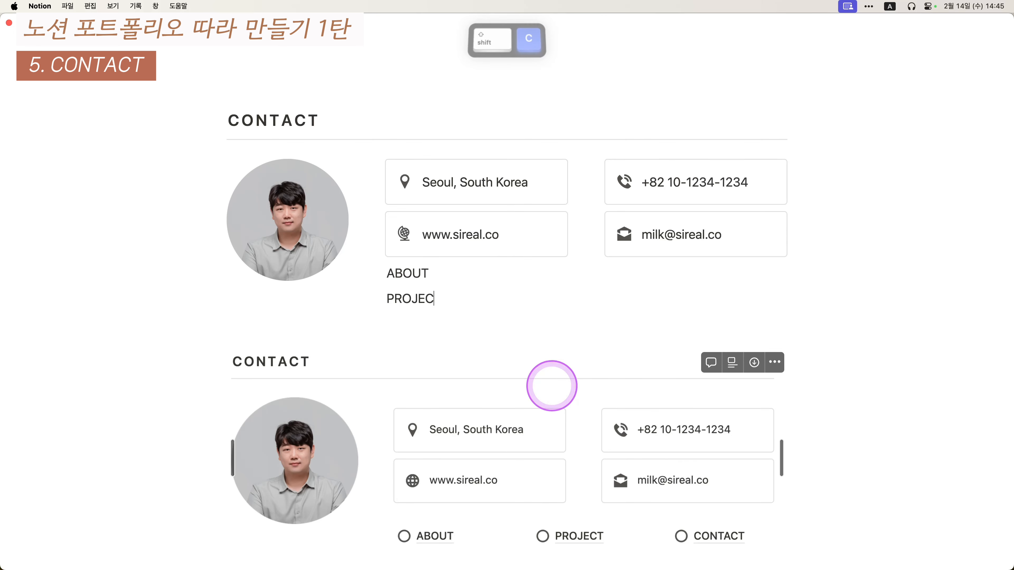
{"action": "type", "text": "T"}
{"action": "key", "text": "Return"}
{"action": "type", "text": "CO"}
{"action": "key", "text": "BackSpace"}
{"action": "key", "text": "BackSpace"}
{"action": "key", "text": "BackSpace"}
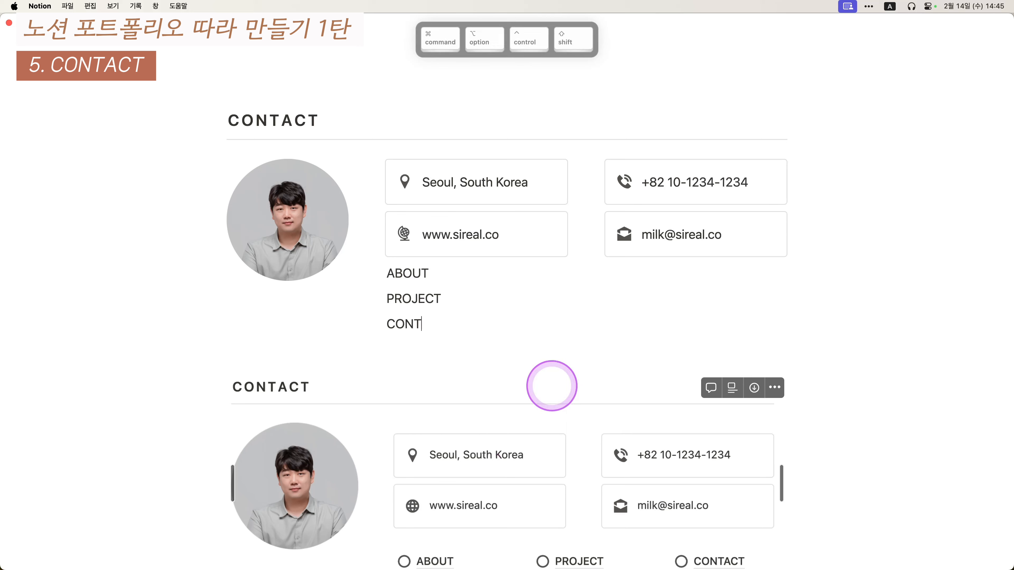
{"action": "type", "text": "TAT"}
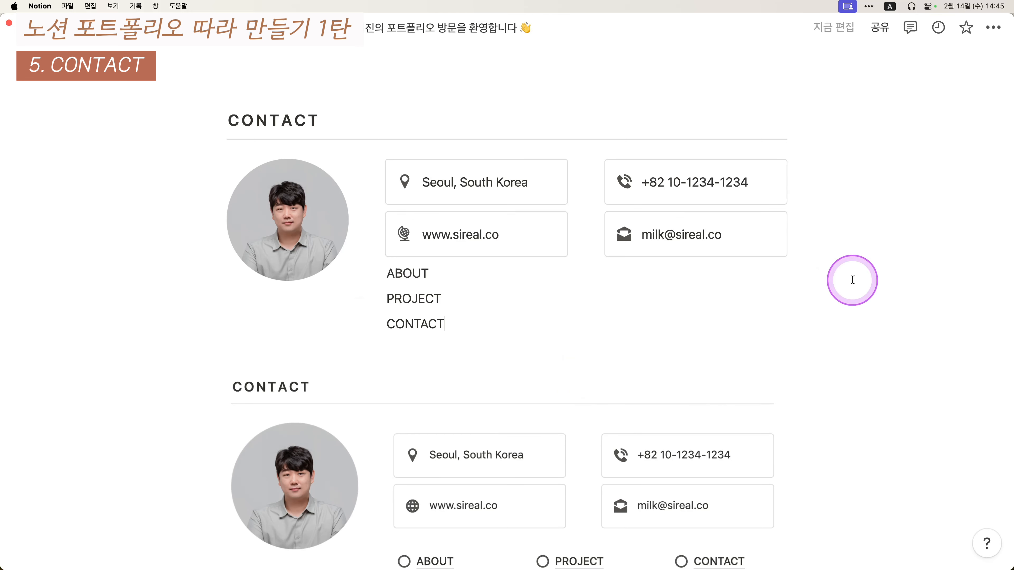
- Pull the four contact callouts and the ABOUT/PROJECT/CONTACT lines out of the columns below the photo
{"action": "left_click_drag", "start_coordinate": [852, 279], "coordinate": [644, 299]}
{"action": "left_click", "coordinate": [646, 274]}
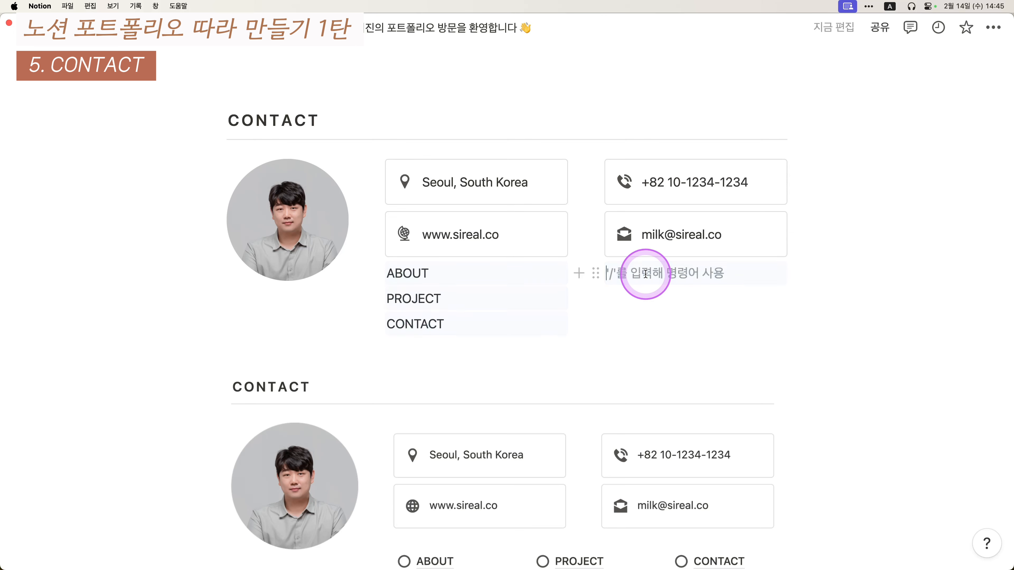
{"action": "left_click_drag", "start_coordinate": [841, 274], "coordinate": [24, 342]}
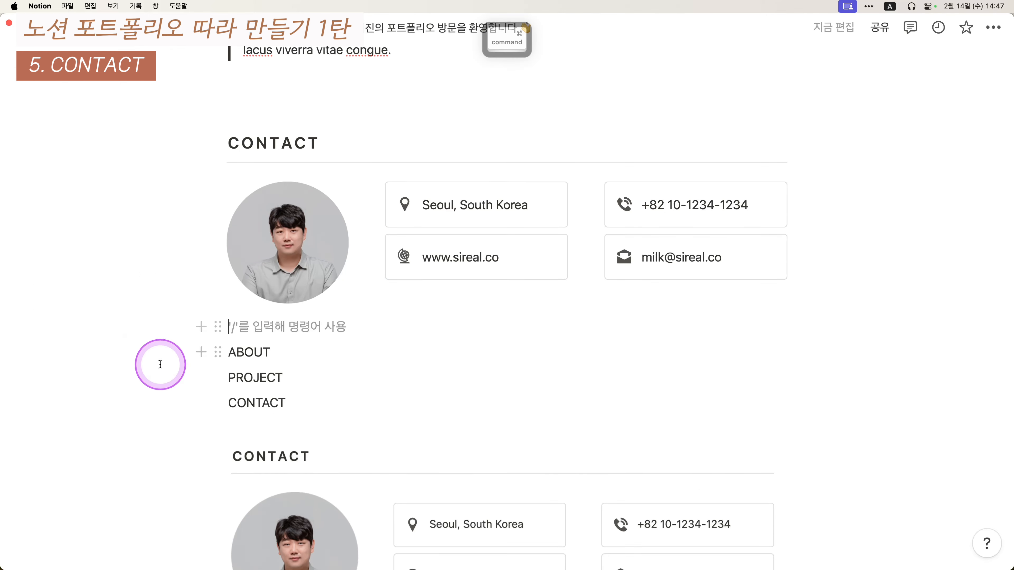
{"action": "left_click_drag", "start_coordinate": [129, 347], "coordinate": [305, 392]}
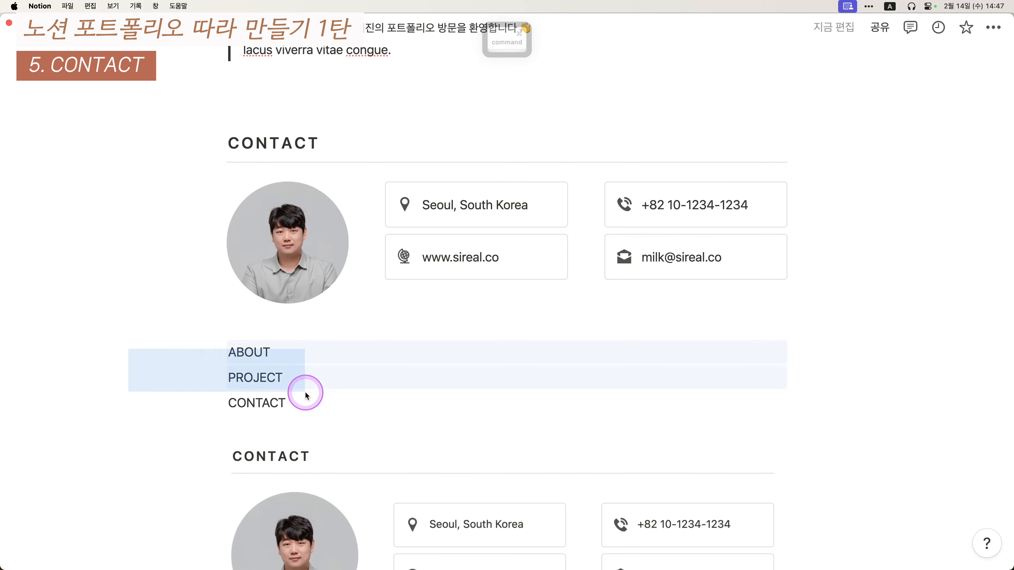
{"action": "left_click_drag", "start_coordinate": [206, 355], "coordinate": [119, 351]}
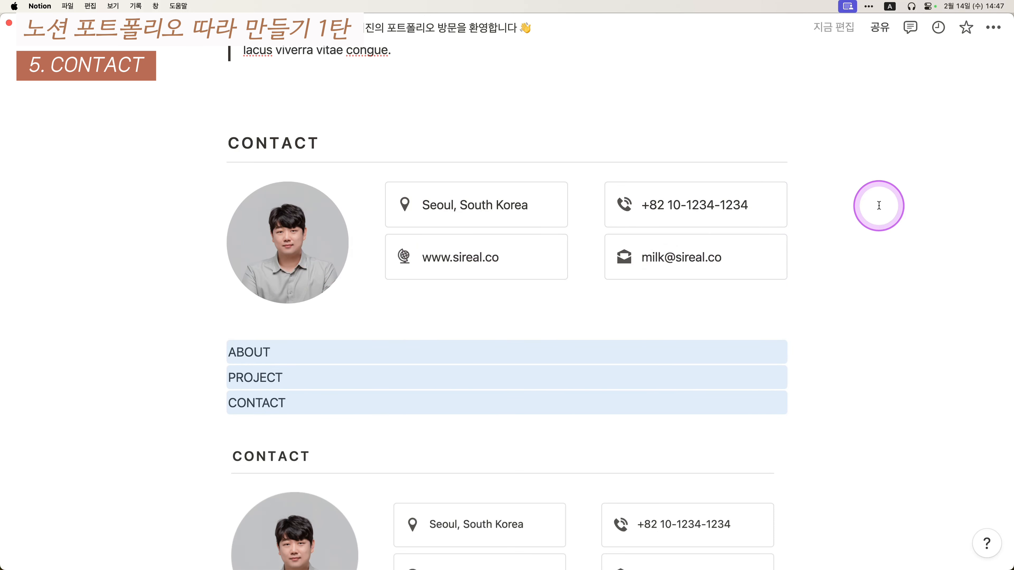
{"action": "left_click_drag", "start_coordinate": [879, 205], "coordinate": [399, 259]}
{"action": "left_click_drag", "start_coordinate": [376, 194], "coordinate": [358, 327]}
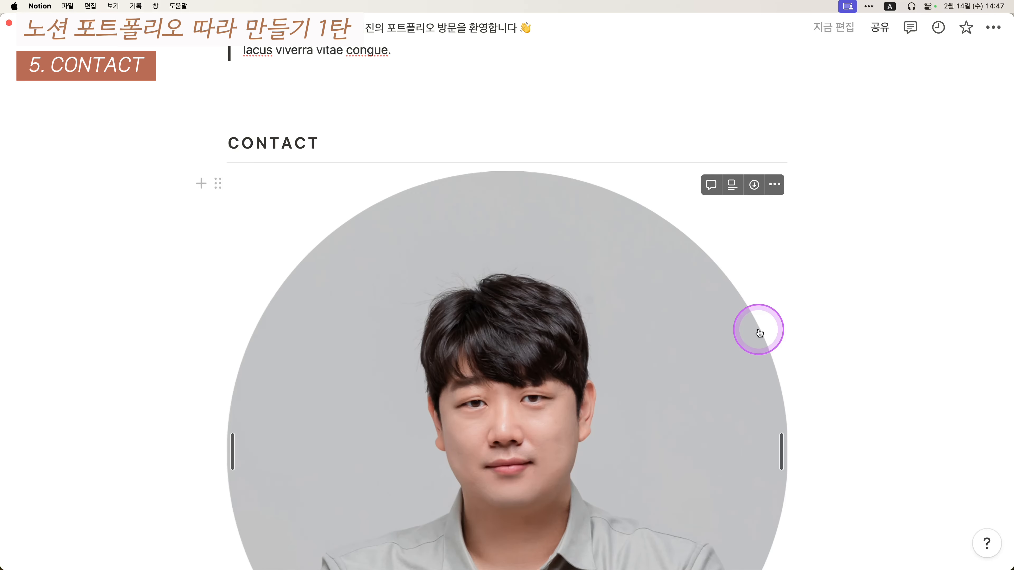
- Add an empty block and place it beside the photo as a second column
{"action": "left_click", "coordinate": [355, 352]}
{"action": "scroll", "coordinate": [355, 351], "scroll_direction": "down", "scroll_amount": 8}
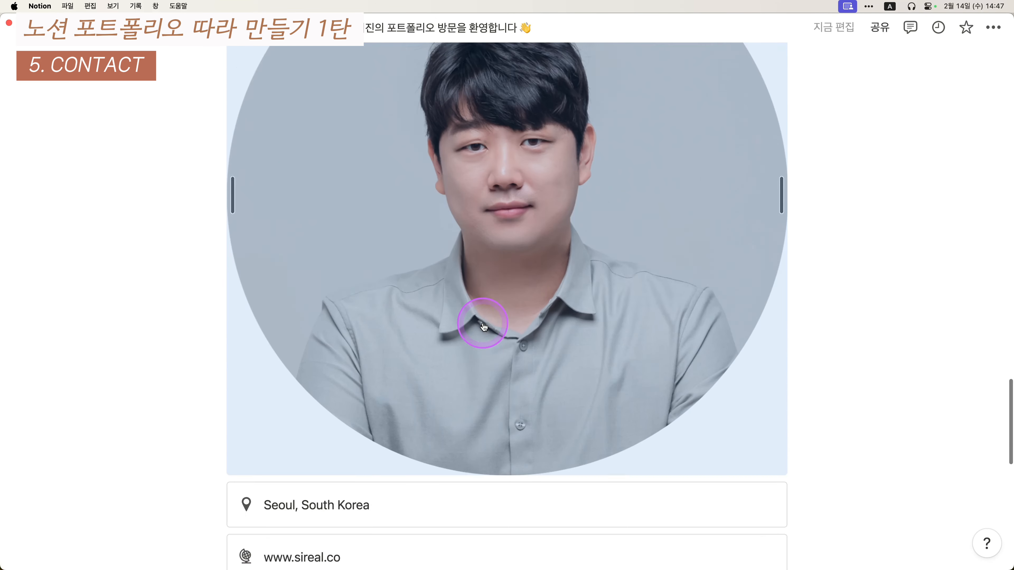
{"action": "key", "text": "Return"}
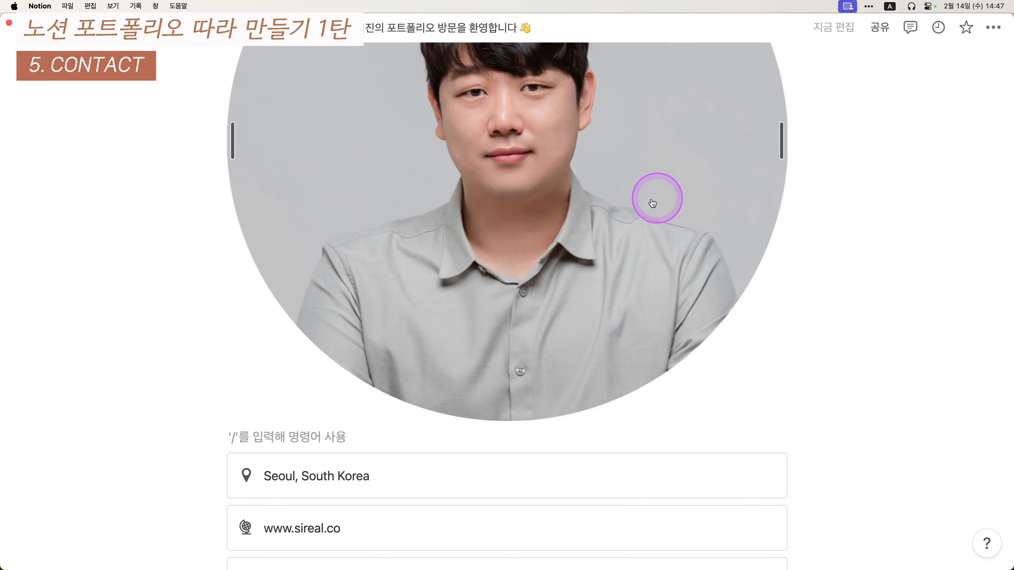
{"action": "left_click_drag", "start_coordinate": [216, 437], "coordinate": [789, 238]}
{"action": "scroll", "coordinate": [627, 328], "scroll_direction": "up", "scroll_amount": 8}
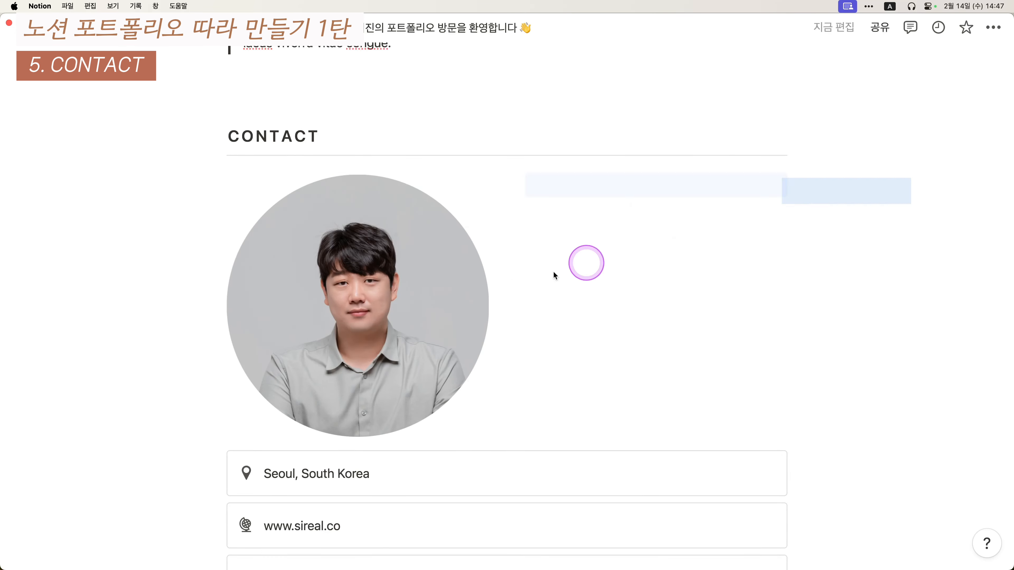
- Move the contact callouts and ABOUT/PROJECT/CONTACT links into the right-hand column
{"action": "left_click_drag", "start_coordinate": [554, 274], "coordinate": [370, 234]}
{"action": "left_click", "coordinate": [543, 195]}
{"action": "scroll", "coordinate": [803, 367], "scroll_direction": "down", "scroll_amount": 5}
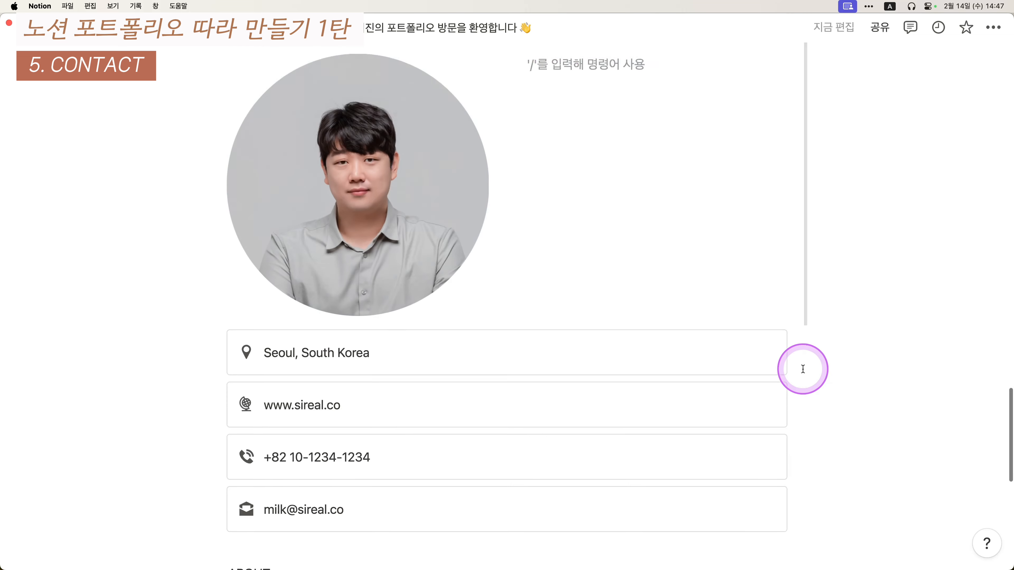
{"action": "left_click_drag", "start_coordinate": [861, 316], "coordinate": [319, 473]}
{"action": "scroll", "coordinate": [249, 373], "scroll_direction": "up", "scroll_amount": 3}
{"action": "left_click_drag", "start_coordinate": [219, 355], "coordinate": [551, 317]}
{"action": "scroll", "coordinate": [661, 480], "scroll_direction": "down", "scroll_amount": 5}
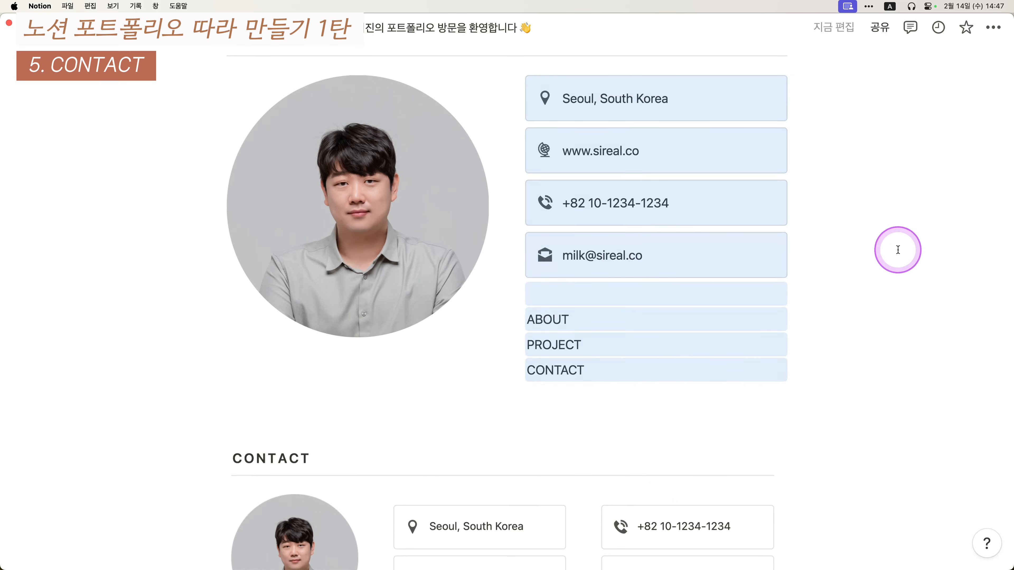
{"action": "left_click", "coordinate": [897, 250]}
{"action": "scroll", "coordinate": [824, 251], "scroll_direction": "up", "scroll_amount": 1}
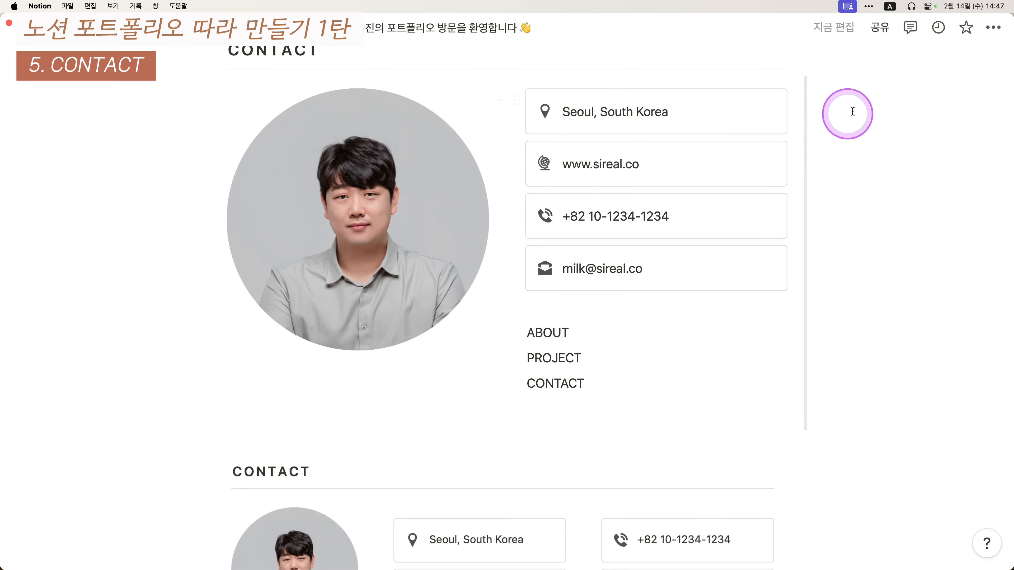
- Turn the Seoul and website boxes into columns with the phone and e-mail boxes beneath each
{"action": "left_click_drag", "start_coordinate": [851, 113], "coordinate": [857, 135]}
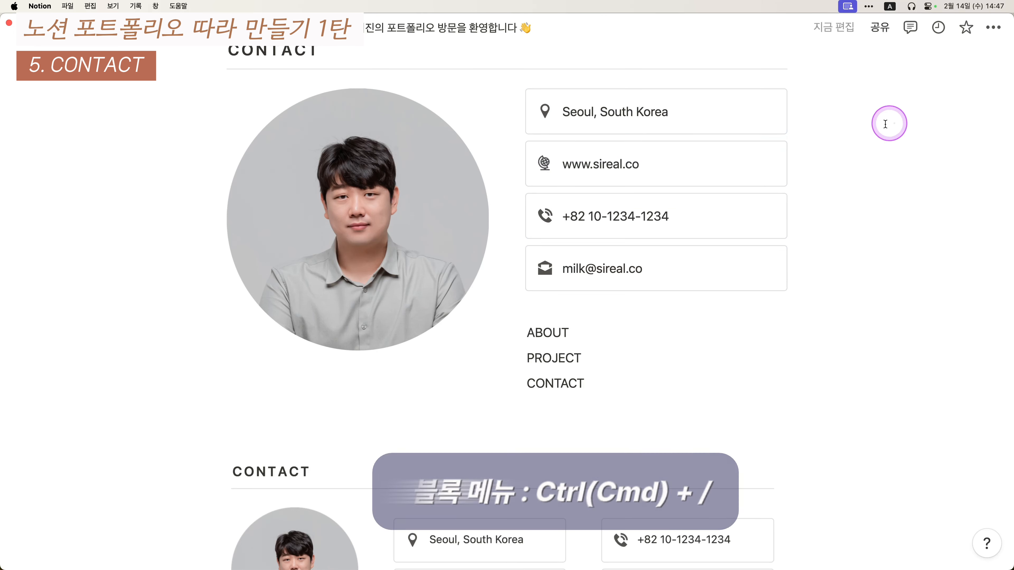
{"action": "key", "text": "super+slash"}
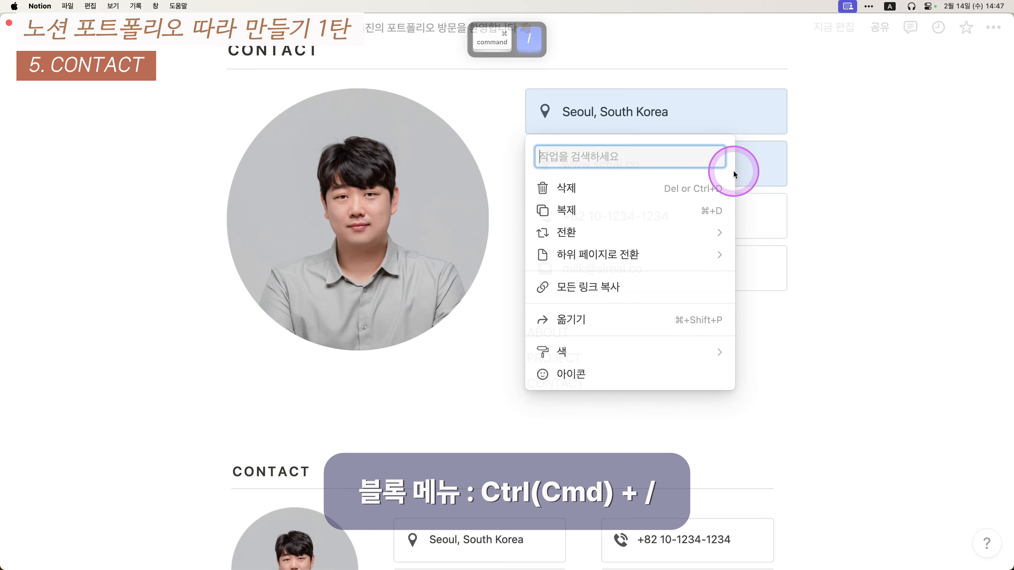
{"action": "type", "text": "duf"}
{"action": "key", "text": "BackSpace"}
{"action": "key", "text": "BackSpace"}
{"action": "key", "text": "BackSpace"}
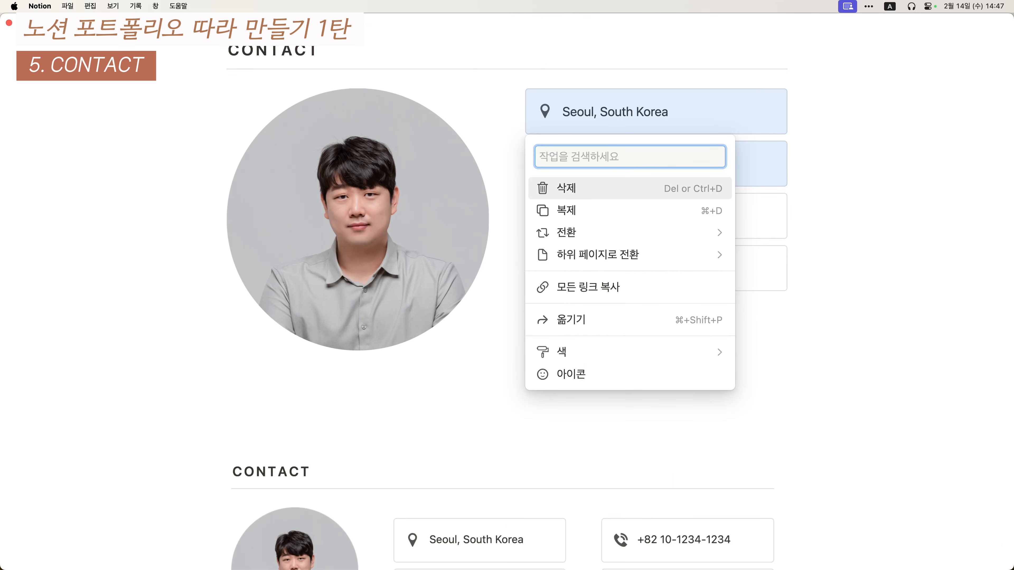
{"action": "key", "text": "ctrl+alt+shift+super+a"}
{"action": "type", "text": "열"}
{"action": "key", "text": "Return"}
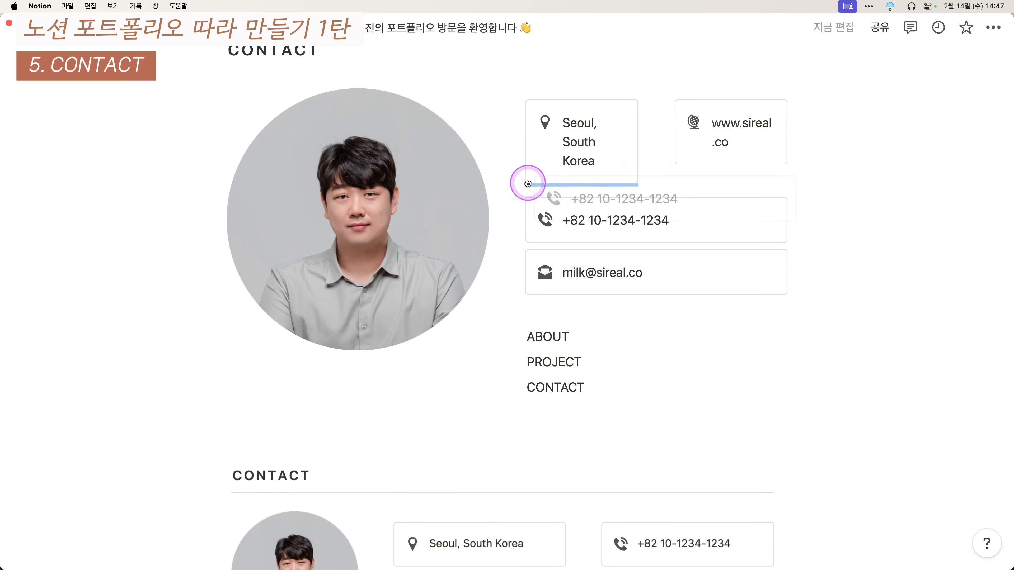
{"action": "left_click_drag", "start_coordinate": [528, 183], "coordinate": [527, 187]}
{"action": "left_click_drag", "start_coordinate": [516, 295], "coordinate": [698, 184]}
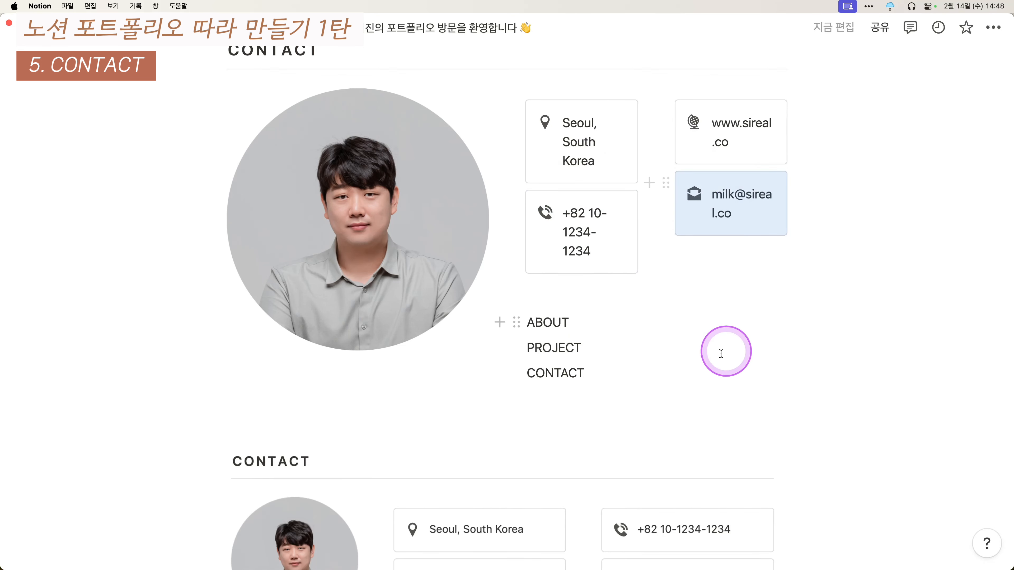
- Place ABOUT, PROJECT and CONTACT side by side as three columns using the 열 action
{"action": "left_click_drag", "start_coordinate": [859, 326], "coordinate": [671, 388]}
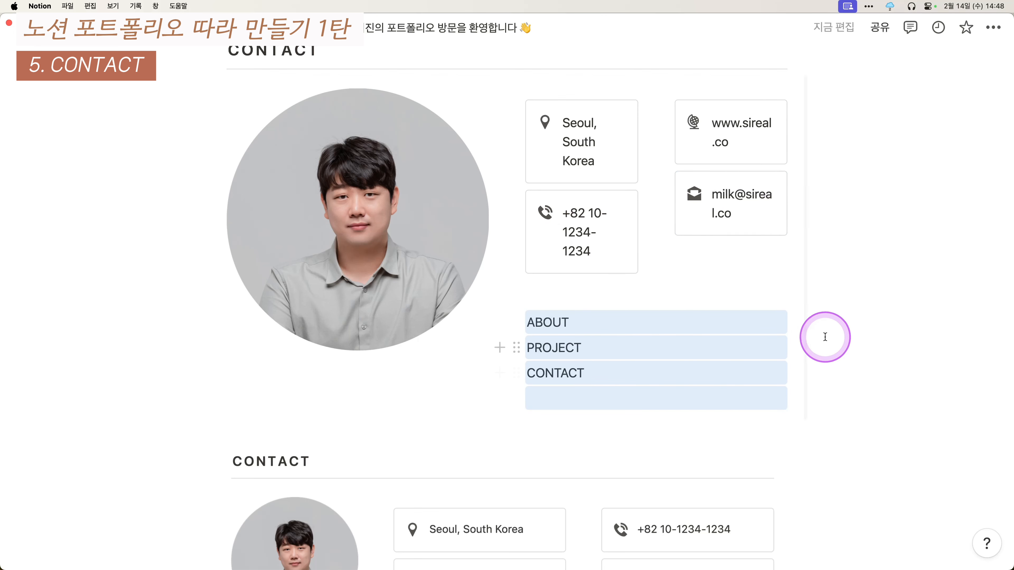
{"action": "left_click_drag", "start_coordinate": [832, 323], "coordinate": [729, 383]}
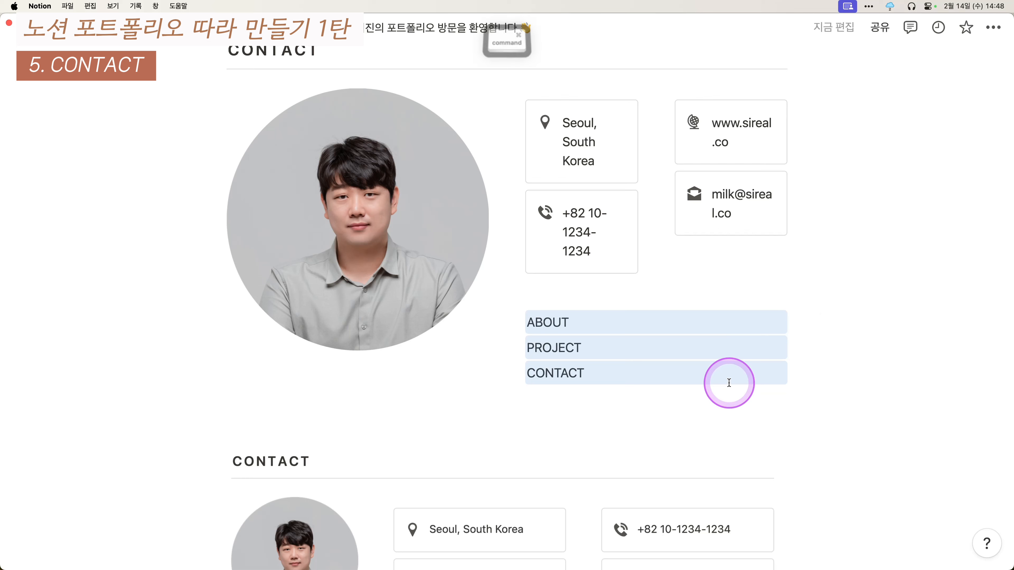
{"action": "key", "text": "cmd+slash"}
{"action": "type", "text": "열"}
{"action": "key", "text": "Return"}
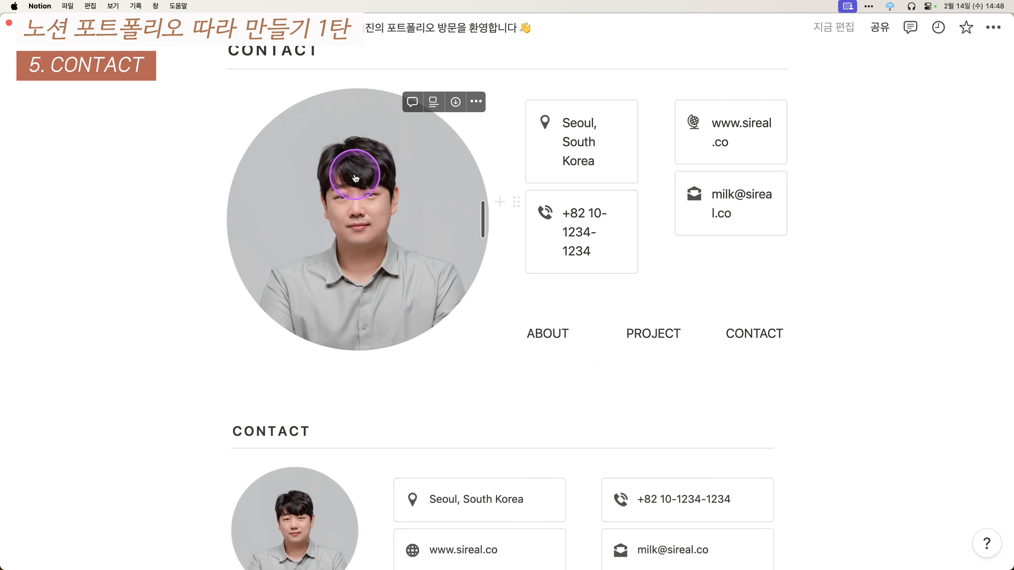
- Narrow the photo column and delete the empty line above the links
{"action": "left_click_drag", "start_coordinate": [484, 78], "coordinate": [385, 79]}
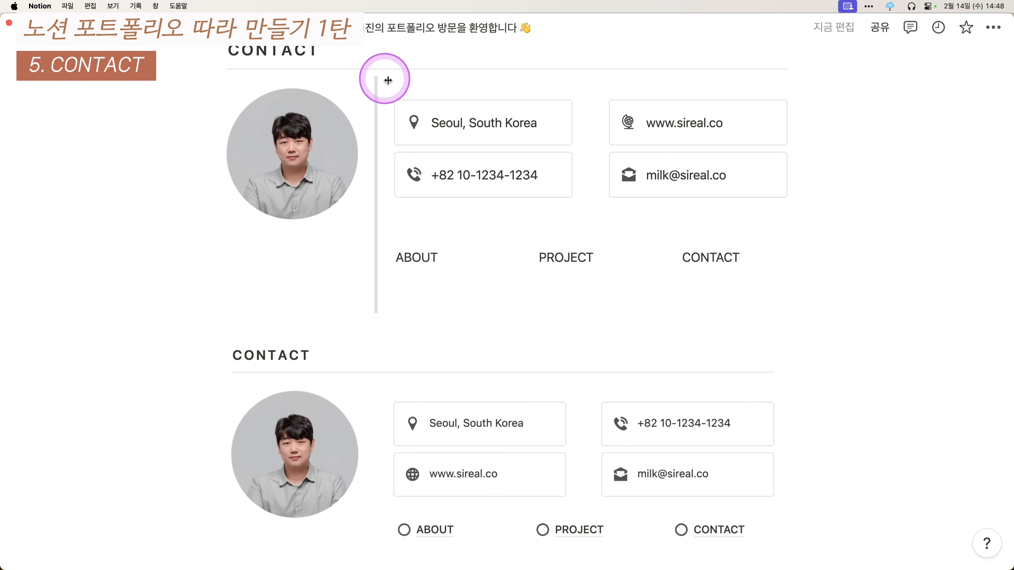
{"action": "left_click", "coordinate": [547, 225]}
{"action": "key", "text": "BackSpace"}
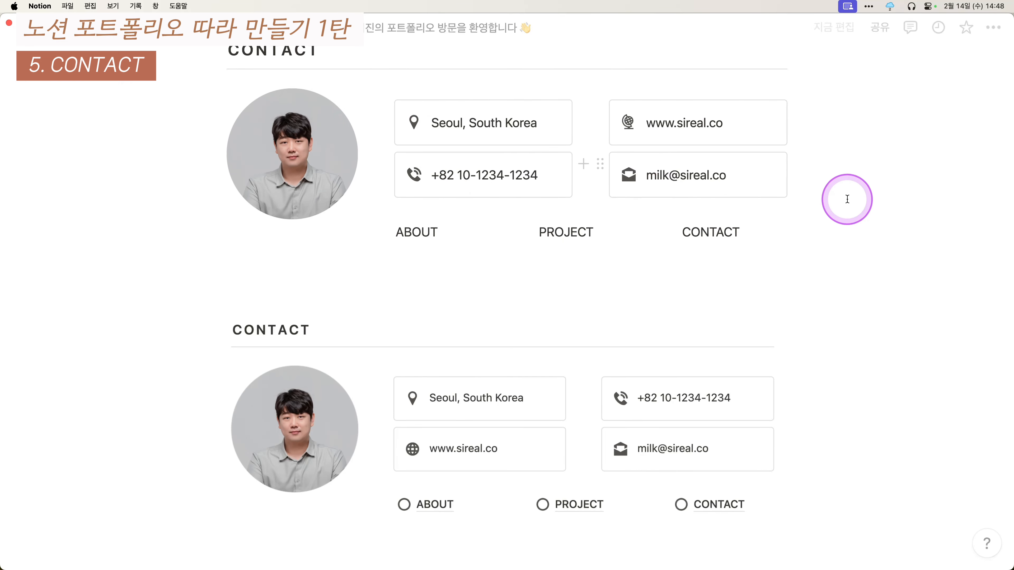
- Turn ABOUT, PROJECT and CONTACT into subpages with Cmd+Option+9 and nudge the PROJECT column left
{"action": "left_click_drag", "start_coordinate": [872, 242], "coordinate": [411, 251]}
{"action": "left_click_drag", "start_coordinate": [895, 243], "coordinate": [424, 228]}
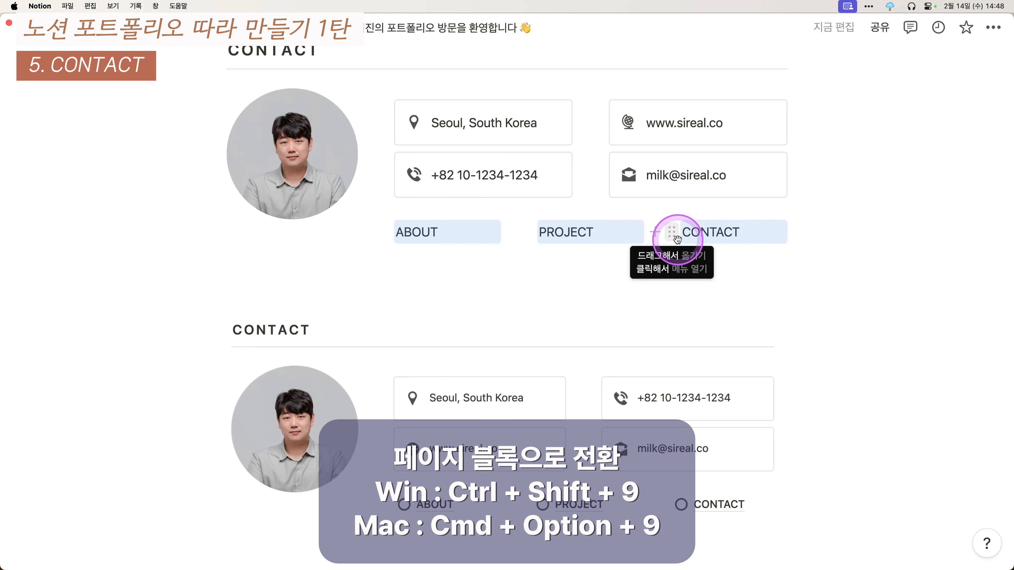
{"action": "key", "text": "super+alt+9"}
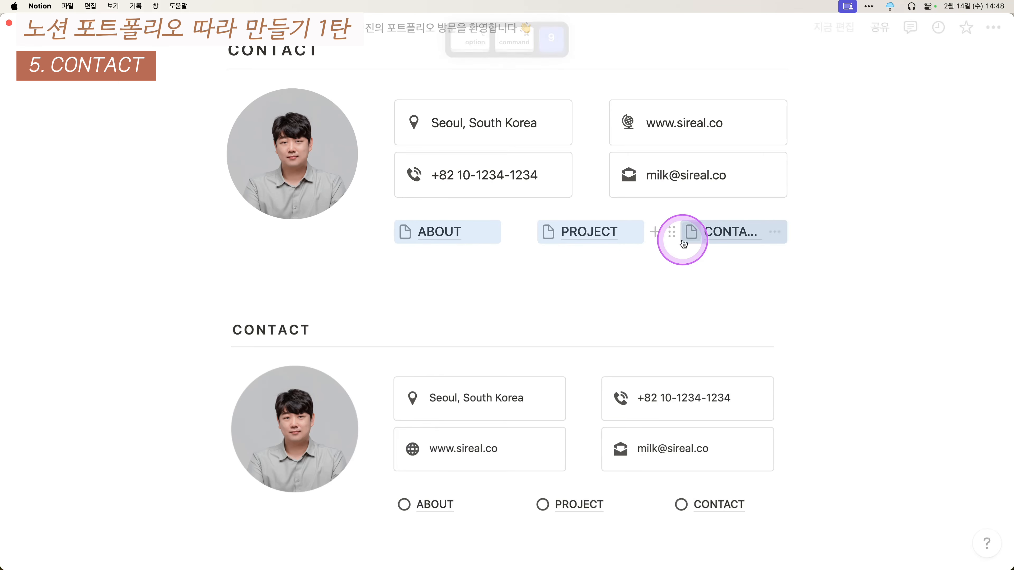
{"action": "scroll", "coordinate": [868, 316], "scroll_direction": "down", "scroll_amount": 1}
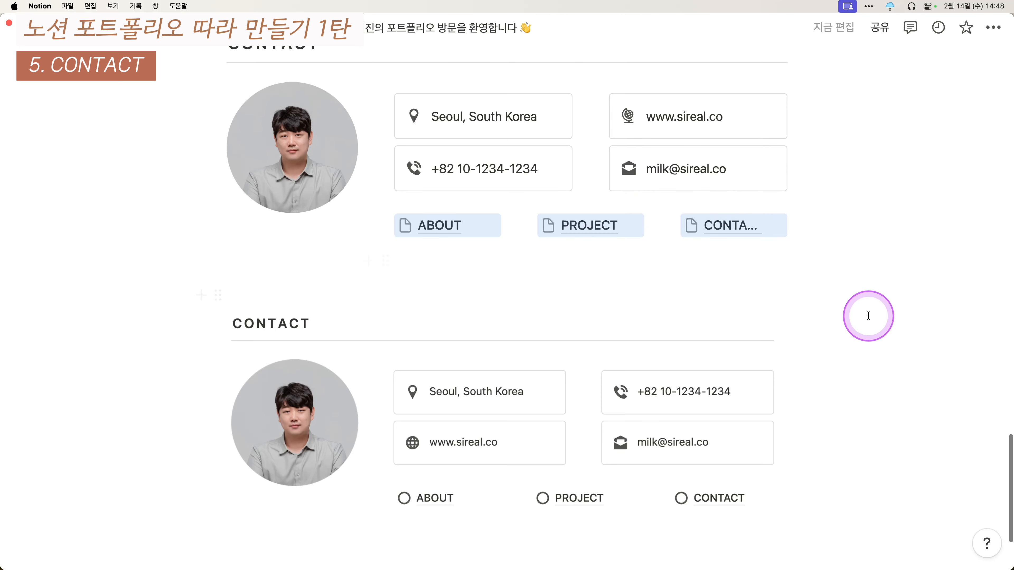
{"action": "scroll", "coordinate": [766, 217], "scroll_direction": "up", "scroll_amount": 1}
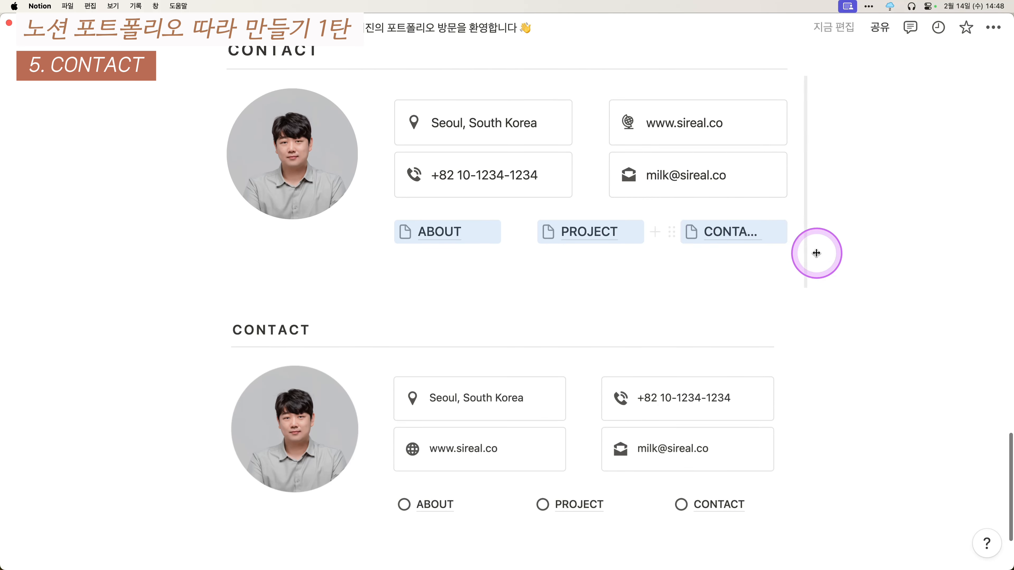
{"action": "key", "text": "super+minus"}
{"action": "key", "text": "super+minus"}
{"action": "key", "text": "super+minus"}
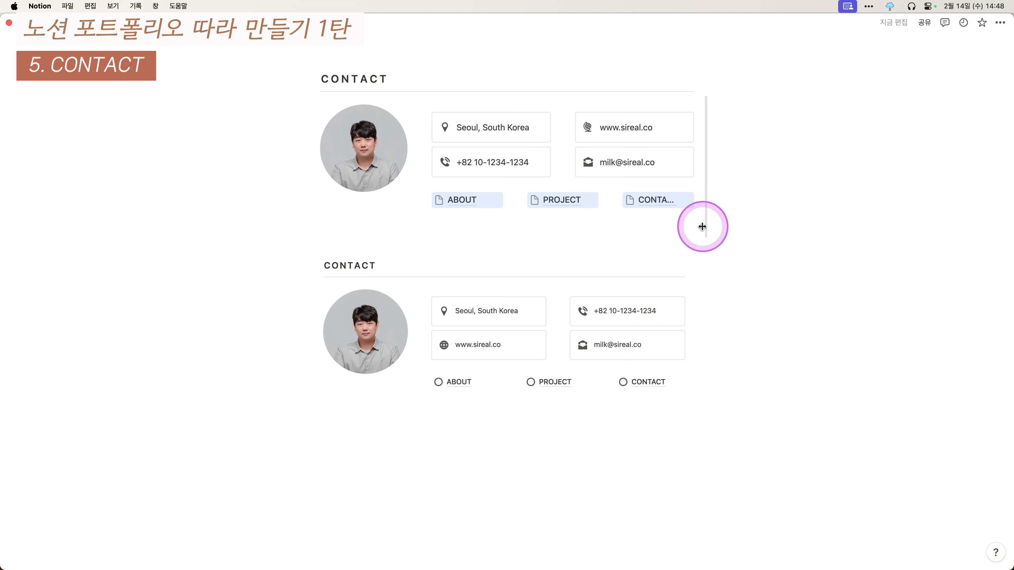
{"action": "left_click_drag", "start_coordinate": [514, 192], "coordinate": [505, 190]}
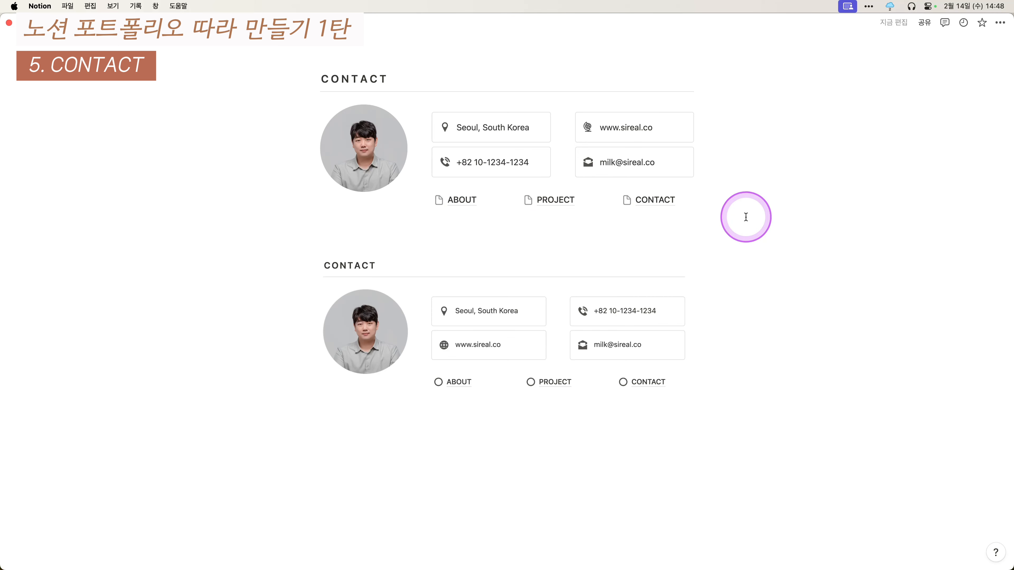
{"action": "key", "text": "super+0"}
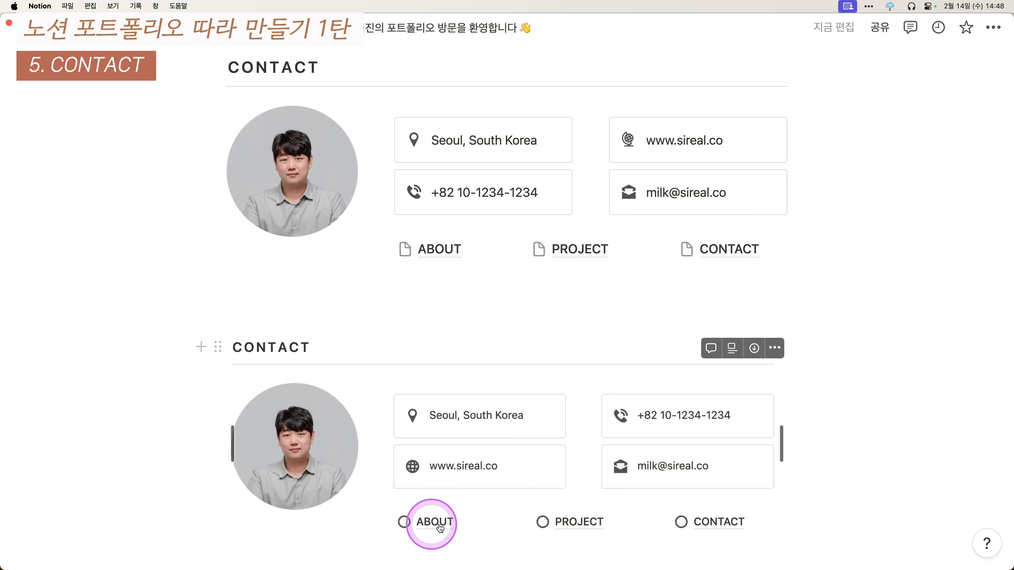
{"action": "left_click_drag", "start_coordinate": [853, 244], "coordinate": [387, 251]}
- Give the ABOUT, PROJECT and CONTACT page links a circle icon
{"action": "left_click", "coordinate": [385, 250]}
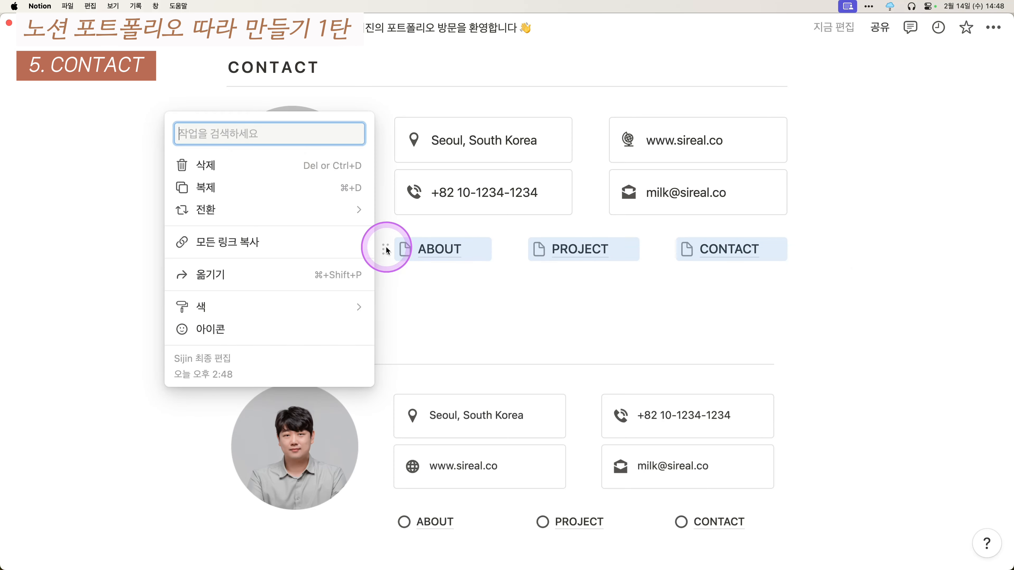
{"action": "left_click", "coordinate": [261, 328]}
{"action": "left_click", "coordinate": [291, 278]}
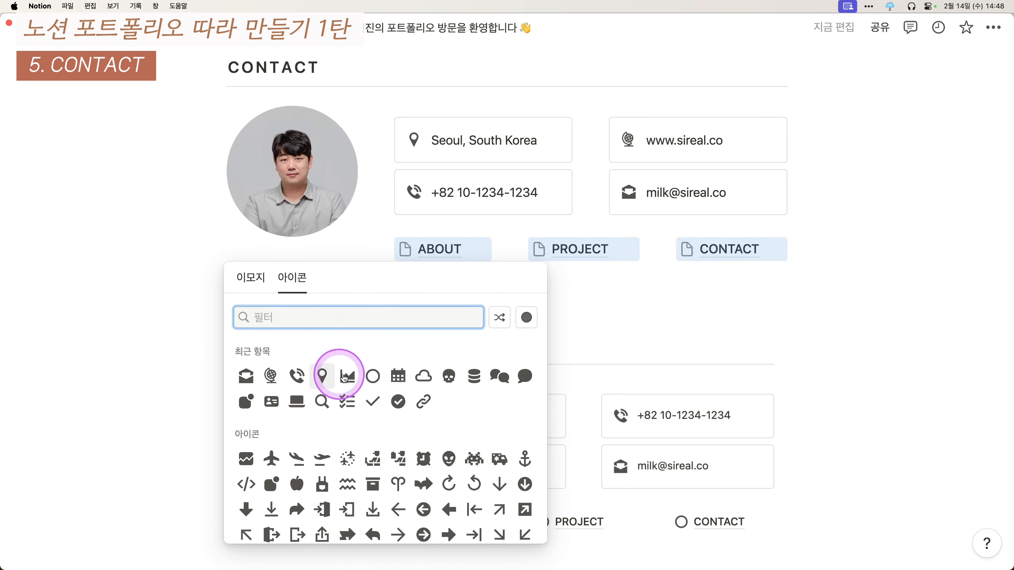
{"action": "left_click", "coordinate": [379, 379]}
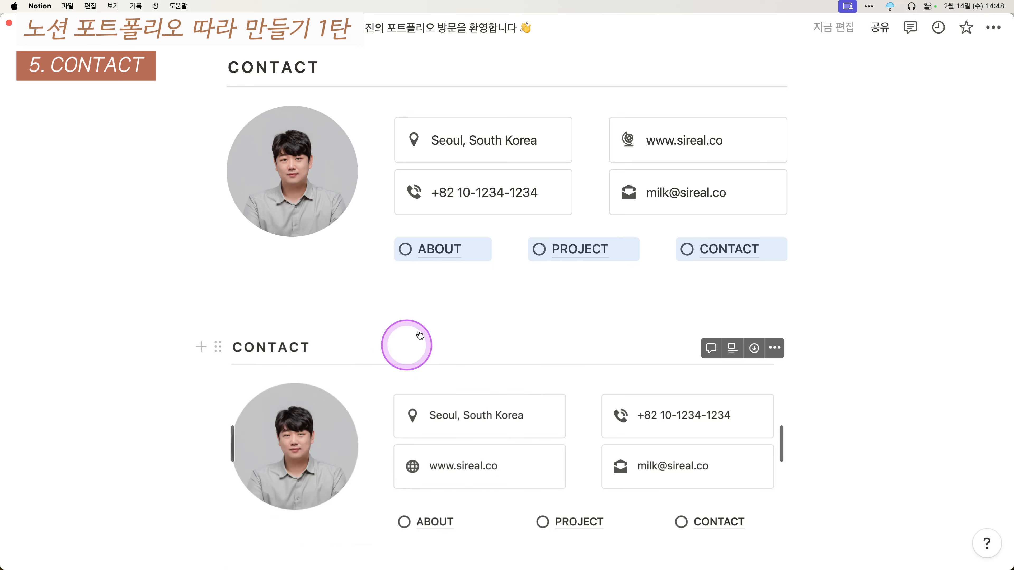
- Delete the duplicate CONTACT block lower on the page
{"action": "scroll", "coordinate": [647, 415], "scroll_direction": "down", "scroll_amount": 2}
{"action": "scroll", "coordinate": [559, 404], "scroll_direction": "up", "scroll_amount": 3}
{"action": "left_click_drag", "start_coordinate": [847, 401], "coordinate": [644, 446]}
{"action": "key", "text": "Delete"}
{"action": "scroll", "coordinate": [642, 439], "scroll_direction": "up", "scroll_amount": 3}
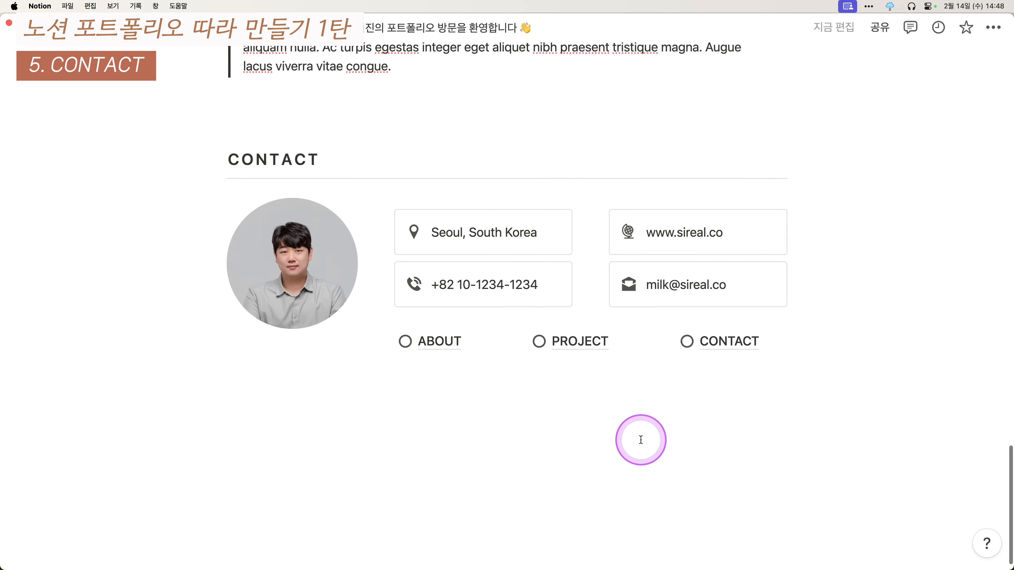
{"action": "scroll", "coordinate": [555, 413], "scroll_direction": "up", "scroll_amount": 20}
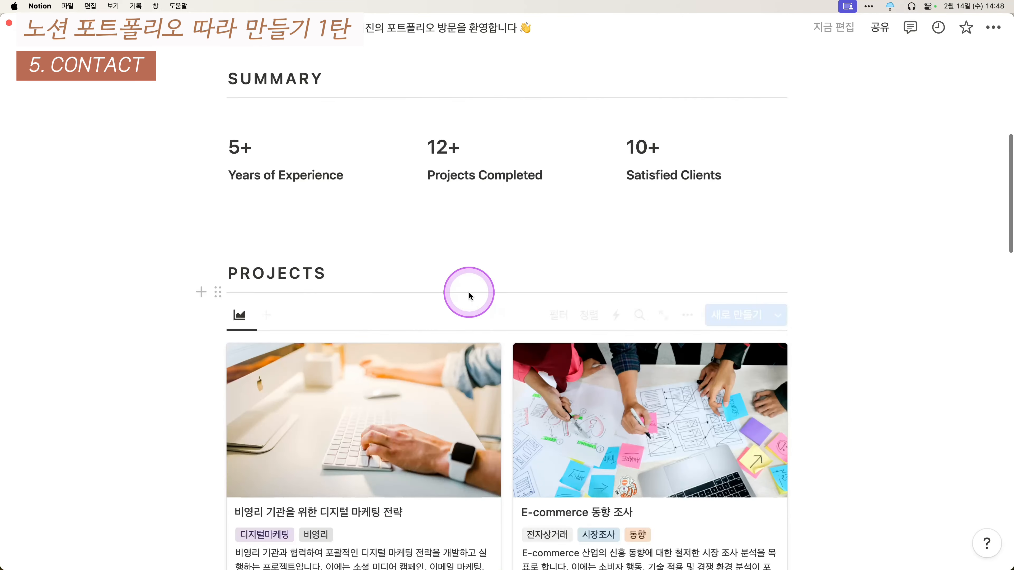
{"action": "scroll", "coordinate": [426, 380], "scroll_direction": "up", "scroll_amount": 5}
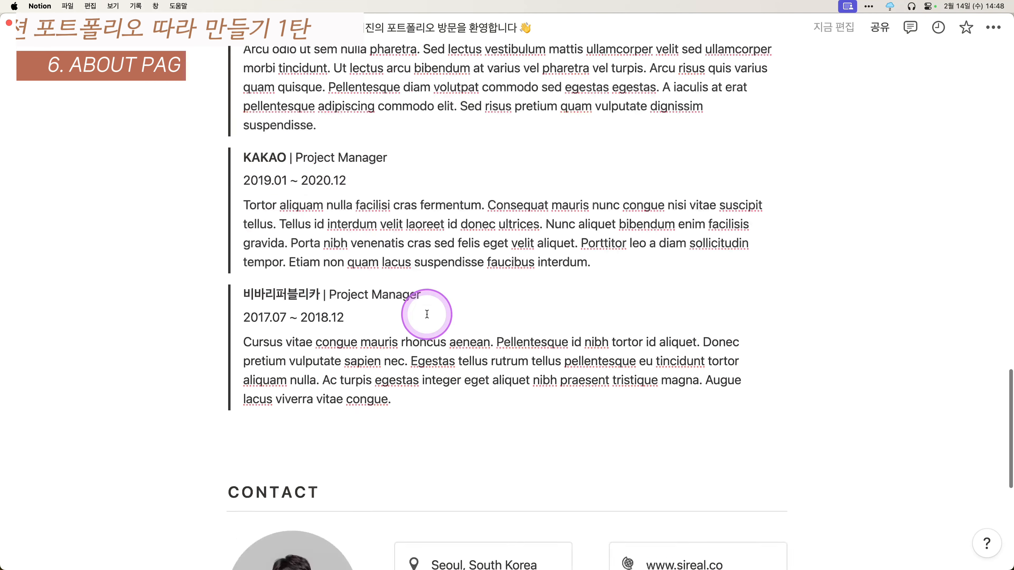
{"action": "scroll", "coordinate": [430, 280], "scroll_direction": "down", "scroll_amount": 8}
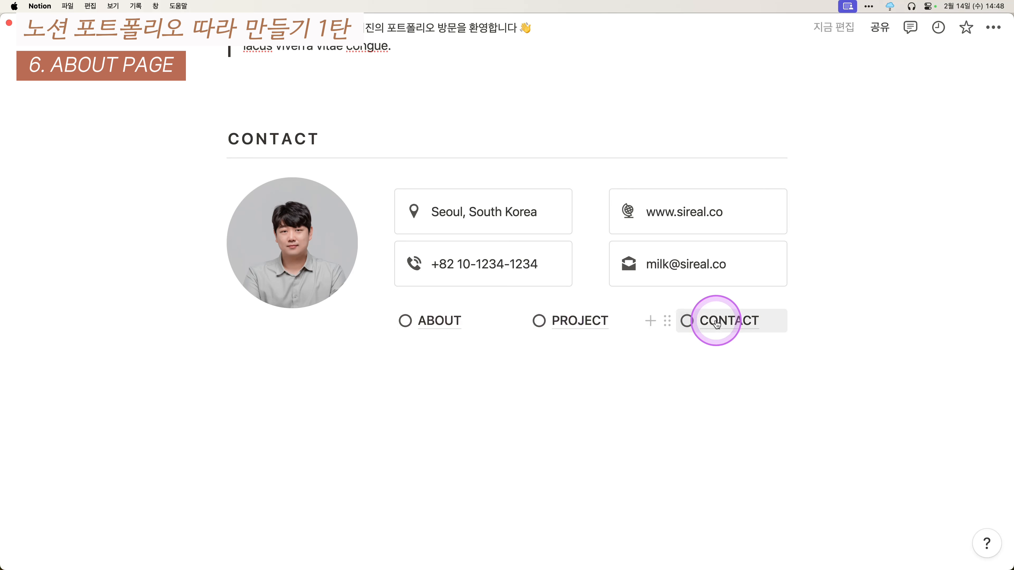
{"action": "left_click", "coordinate": [734, 327]}
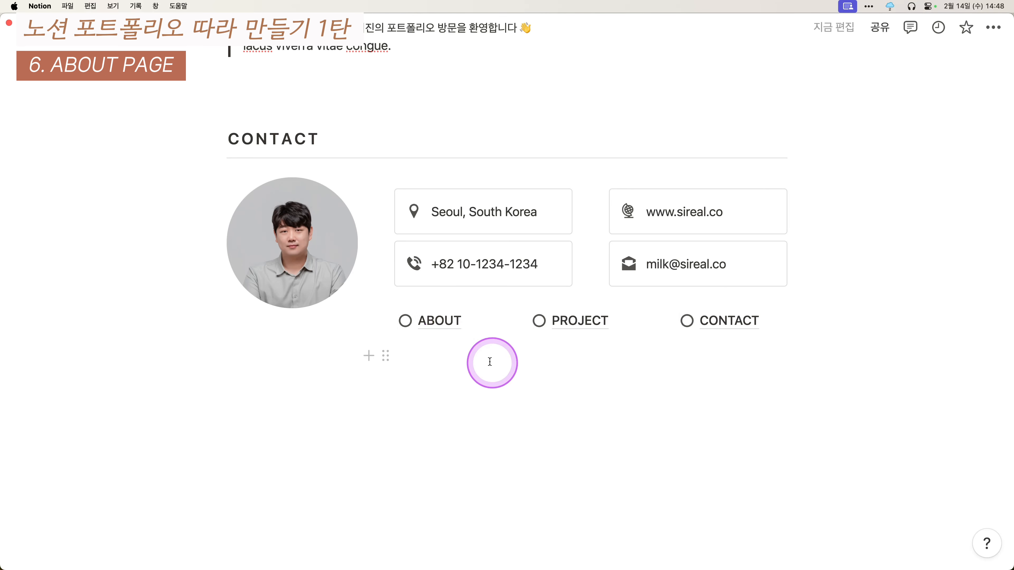
- Open ABOUT as a blank page and paste a screenshot of the reference layout
{"action": "left_click", "coordinate": [438, 320]}
{"action": "scroll", "coordinate": [482, 357], "scroll_direction": "down", "scroll_amount": 1}
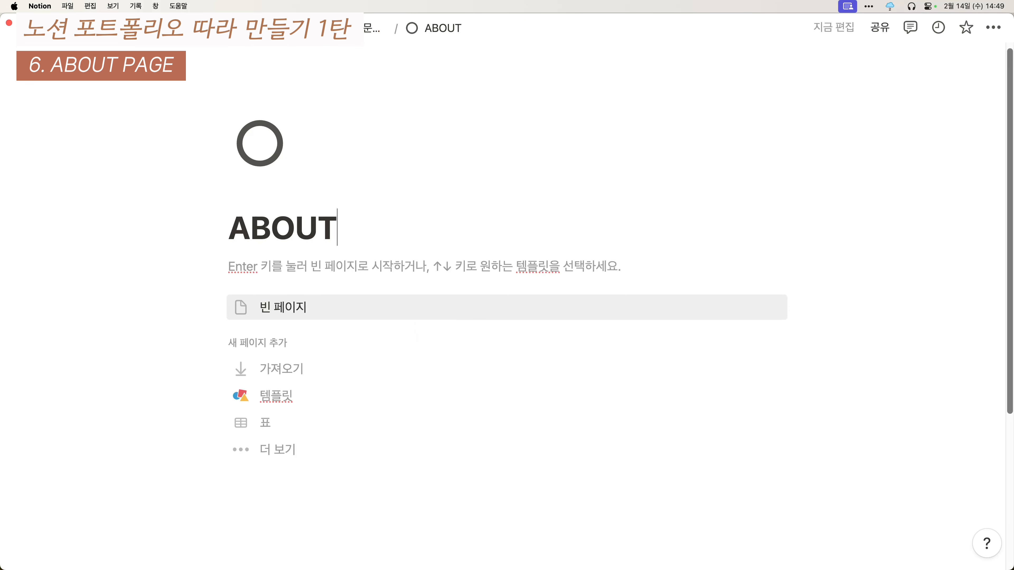
{"action": "key", "text": "super+shift+4"}
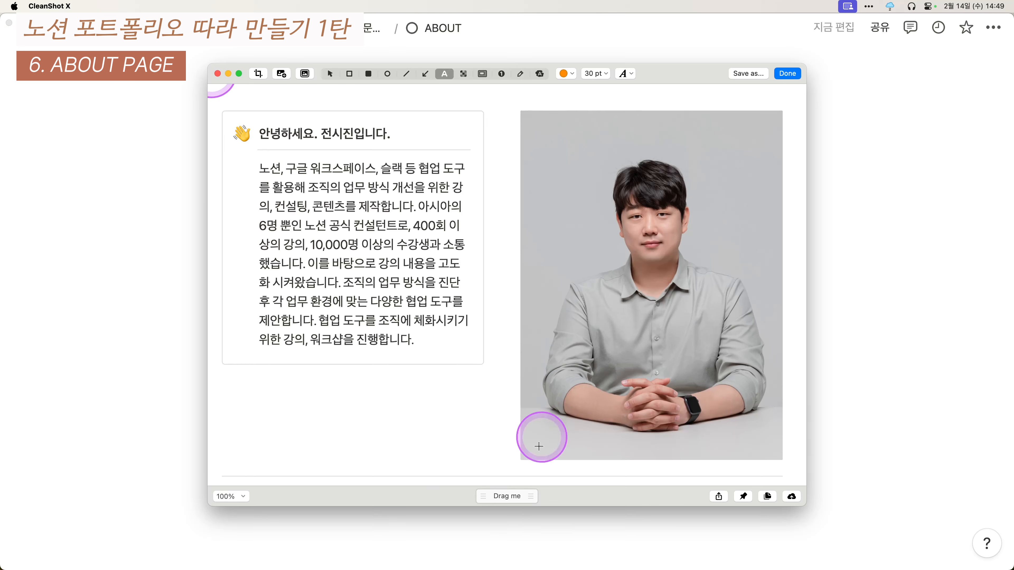
{"action": "key", "text": "super+c"}
{"action": "left_click", "coordinate": [383, 294]}
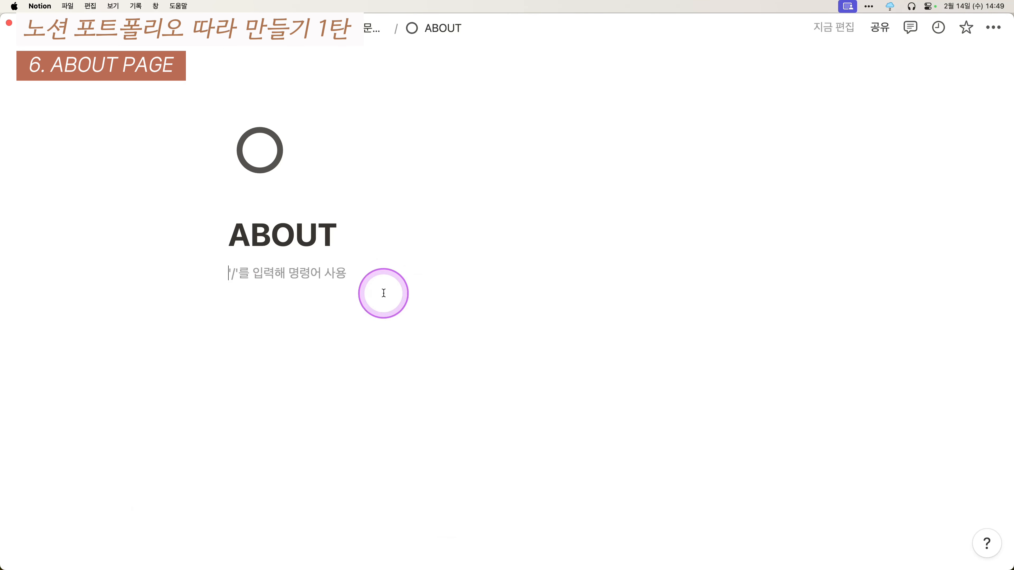
{"action": "key", "text": "super+v"}
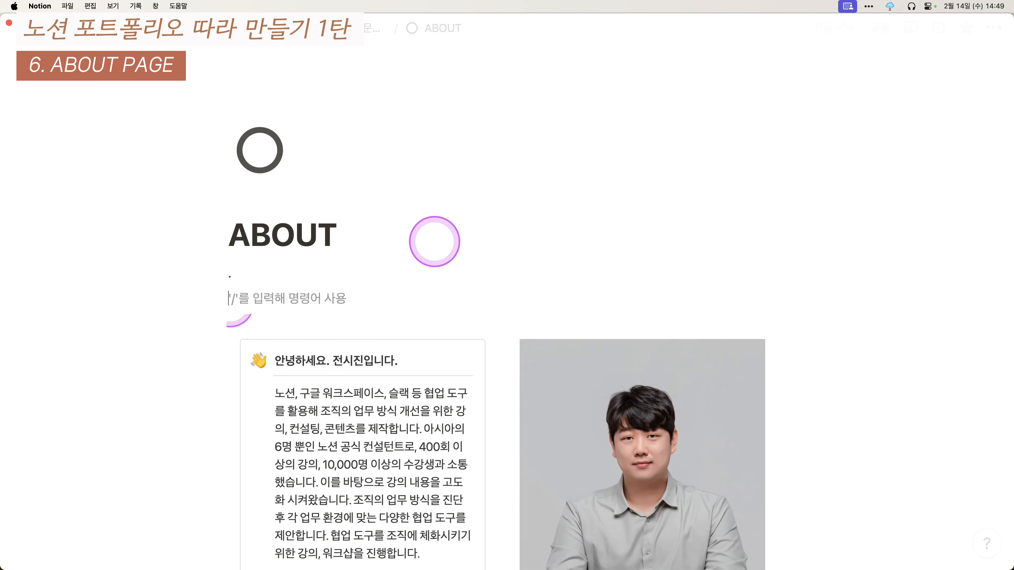
{"action": "key", "text": "BackSpace"}
{"action": "key", "text": "BackSpace"}
{"action": "key", "text": "Return"}
{"action": "key", "text": "Return"}
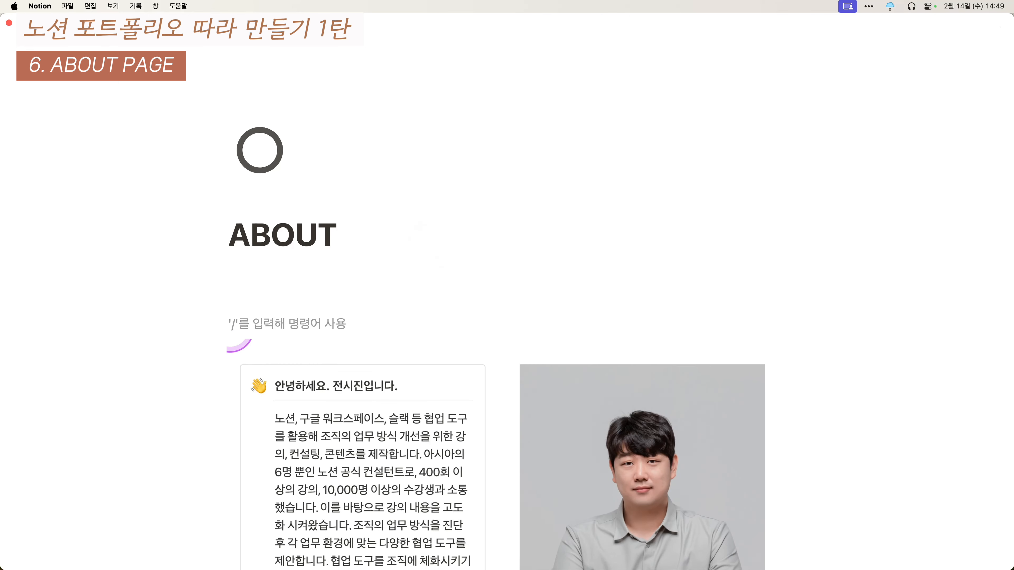
- Drag the portrait photo from Finder onto the line under the ABOUT title
{"action": "left_click", "coordinate": [274, 274]}
{"action": "scroll", "coordinate": [314, 258], "scroll_direction": "down", "scroll_amount": 5}
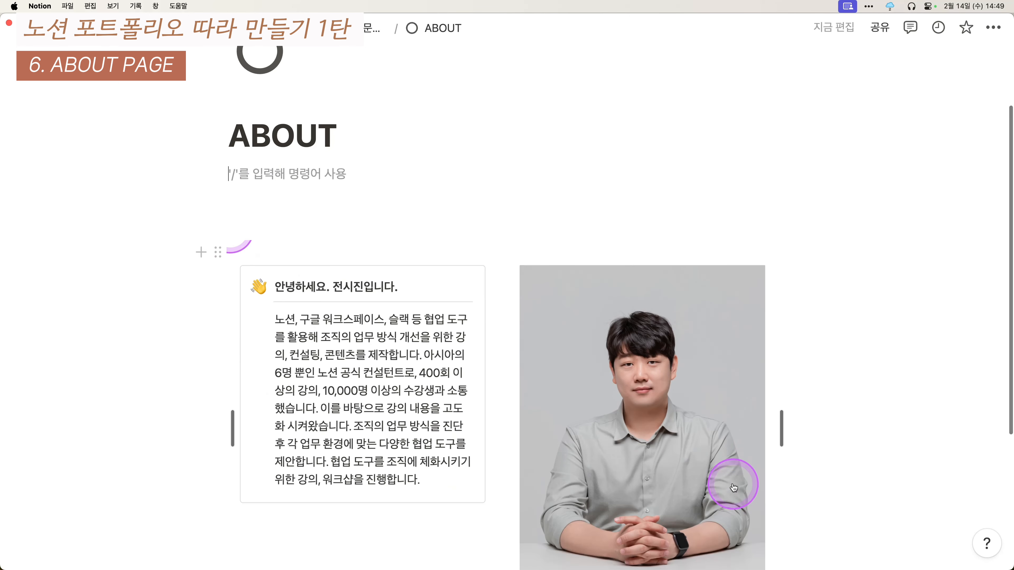
{"action": "left_click", "coordinate": [53, 548]}
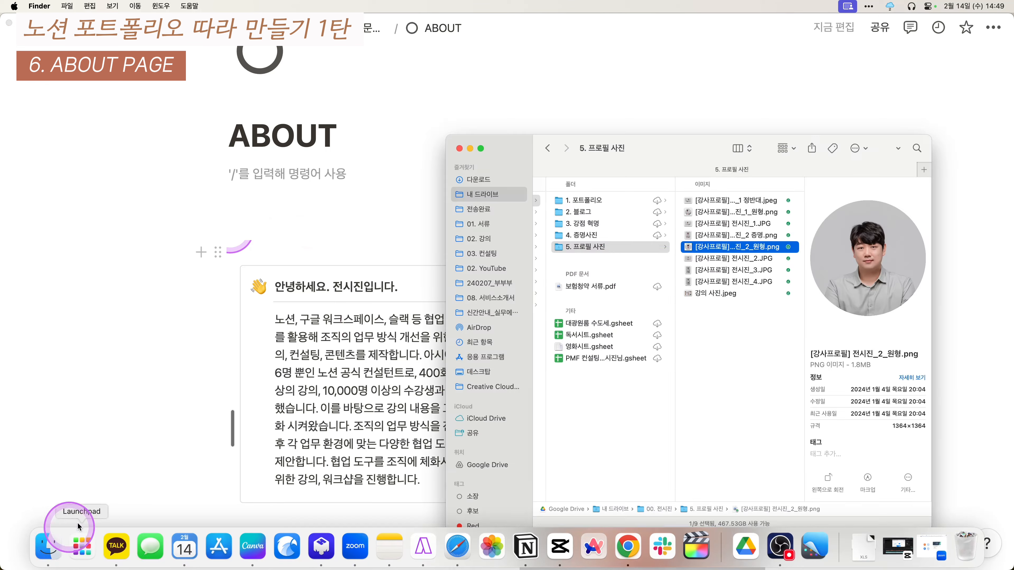
{"action": "left_click", "coordinate": [732, 236]}
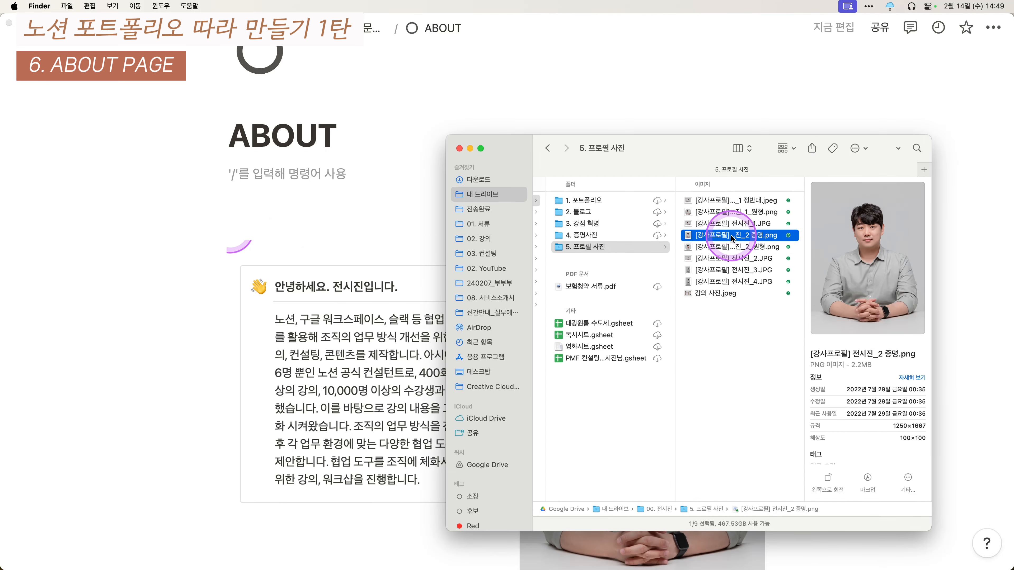
{"action": "left_click_drag", "start_coordinate": [733, 238], "coordinate": [321, 191]}
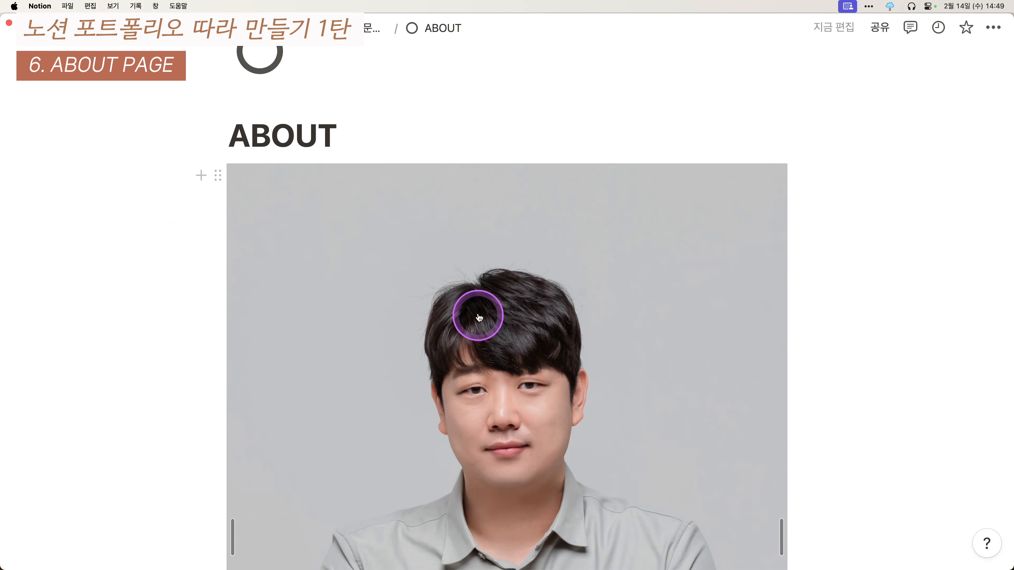
{"action": "scroll", "coordinate": [543, 399], "scroll_direction": "down", "scroll_amount": 3}
- Add a callout block under the ABOUT title and place the portrait photo beside it as a column
{"action": "scroll", "coordinate": [494, 359], "scroll_direction": "up", "scroll_amount": 5}
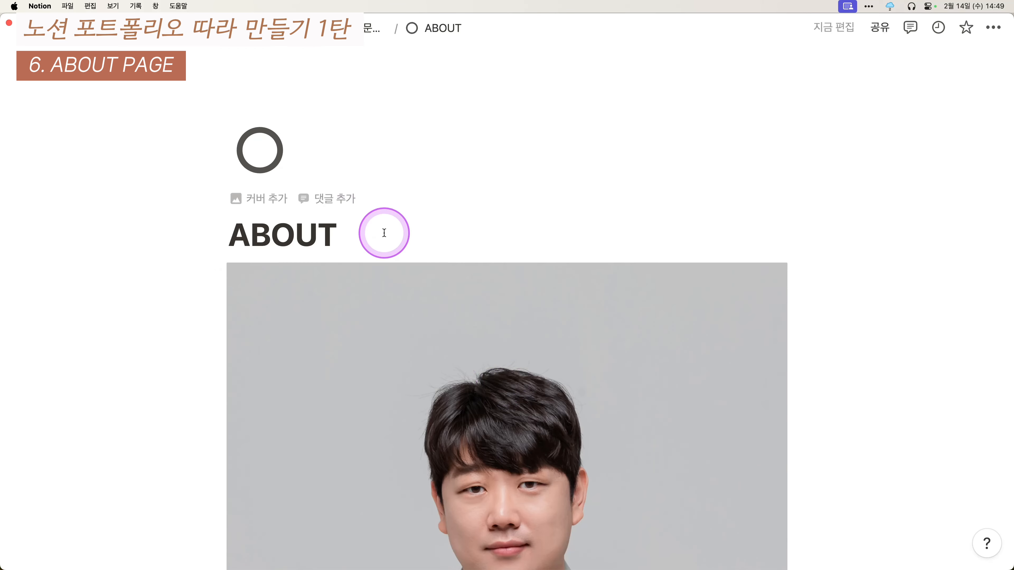
{"action": "left_click", "coordinate": [384, 233]}
{"action": "key", "text": "Return"}
{"action": "scroll", "coordinate": [380, 242], "scroll_direction": "down", "scroll_amount": 3}
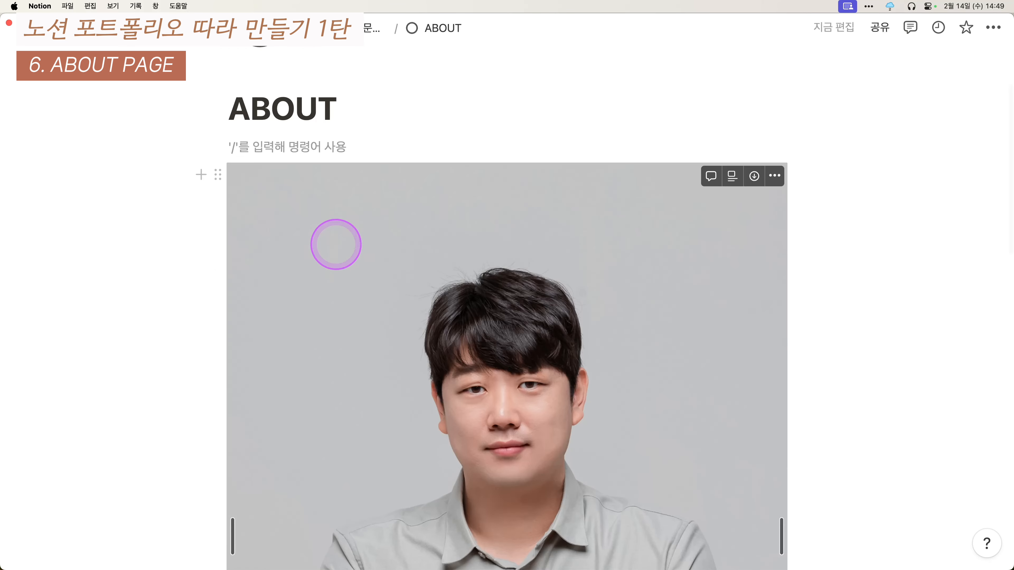
{"action": "type", "text": "/콜아웃"}
{"action": "key", "text": "Return"}
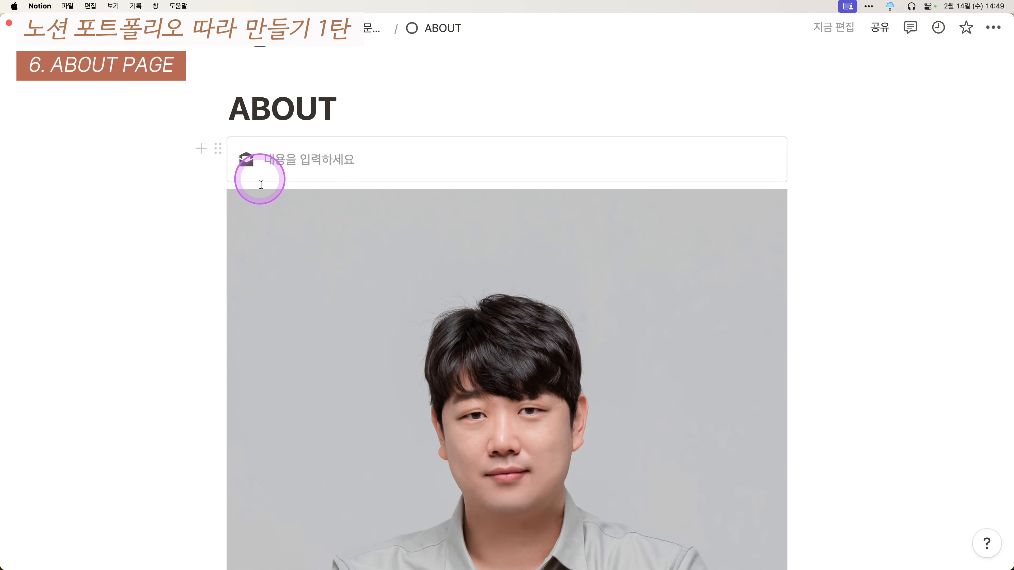
{"action": "left_click_drag", "start_coordinate": [269, 224], "coordinate": [811, 206]}
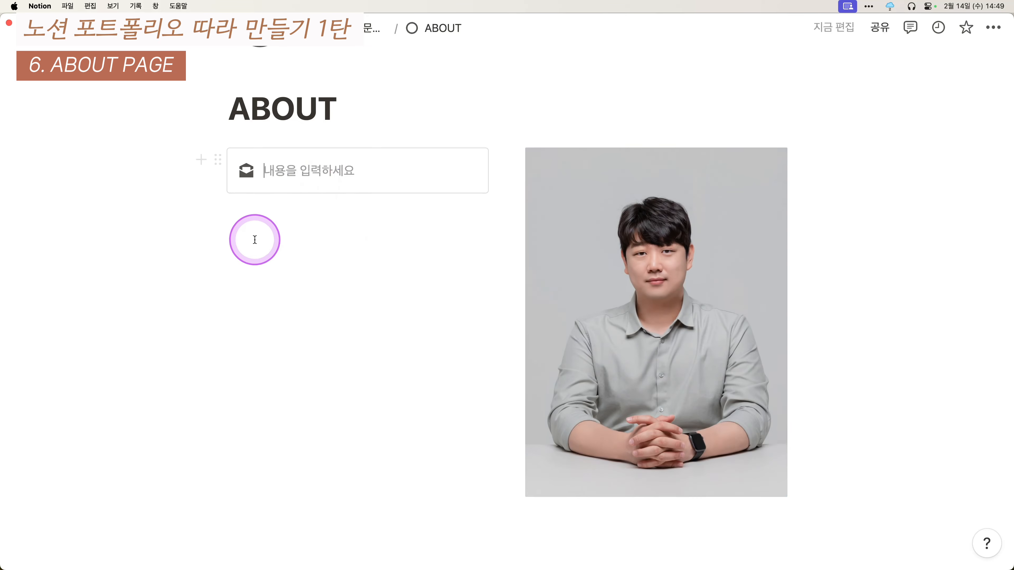
- Paste the greeting sentence into the empty callout
{"action": "scroll", "coordinate": [290, 244], "scroll_direction": "down", "scroll_amount": 10}
{"action": "scroll", "coordinate": [424, 396], "scroll_direction": "up", "scroll_amount": 2}
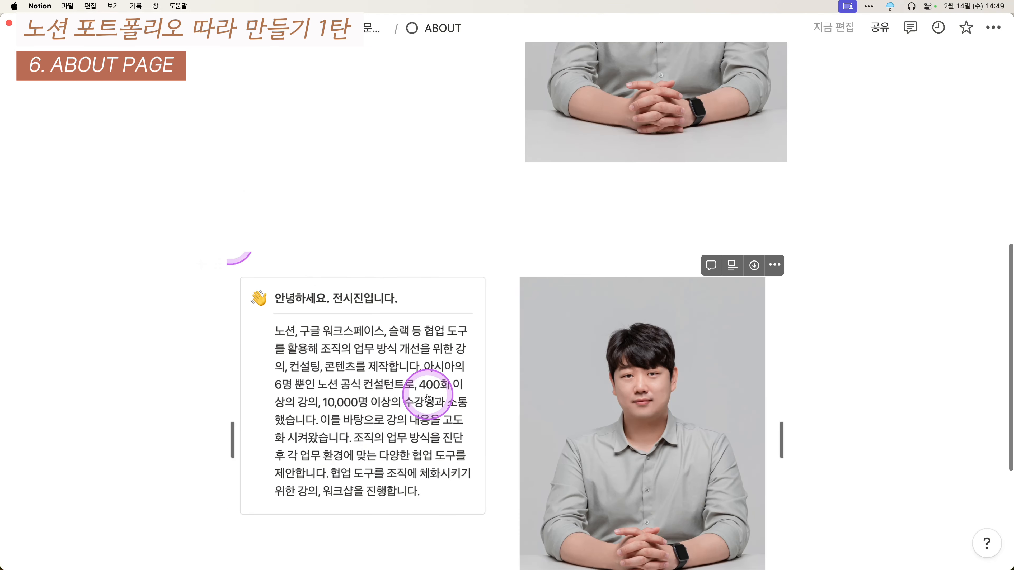
{"action": "scroll", "coordinate": [418, 446], "scroll_direction": "up", "scroll_amount": 1}
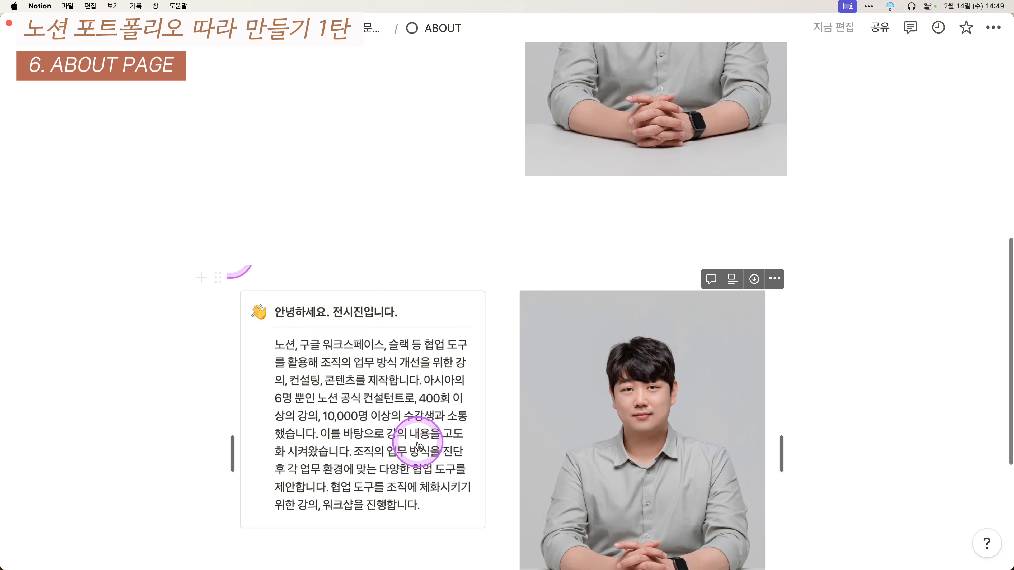
{"action": "scroll", "coordinate": [402, 397], "scroll_direction": "up", "scroll_amount": 7}
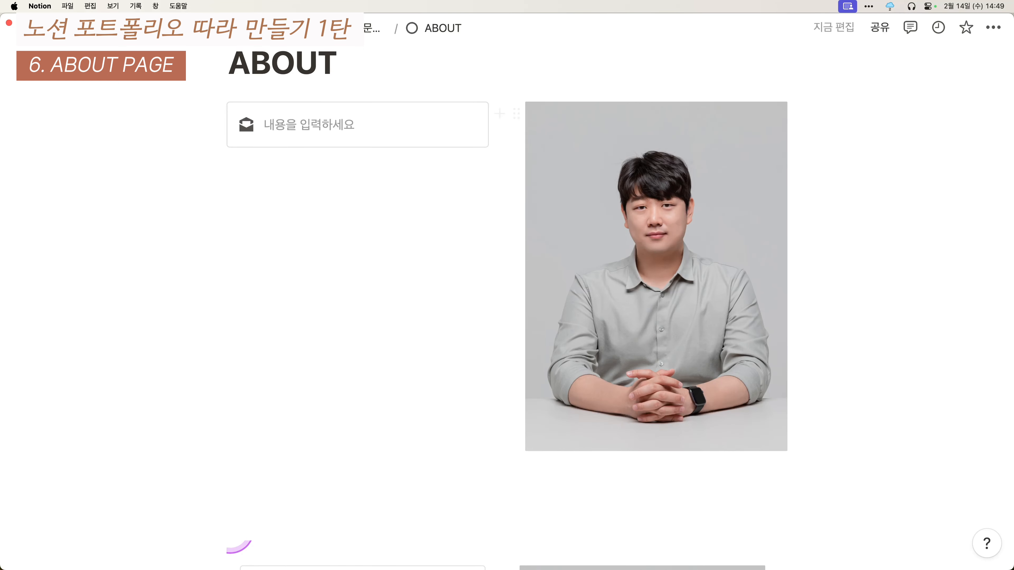
{"action": "left_click", "coordinate": [419, 129]}
{"action": "key", "text": "super+v"}
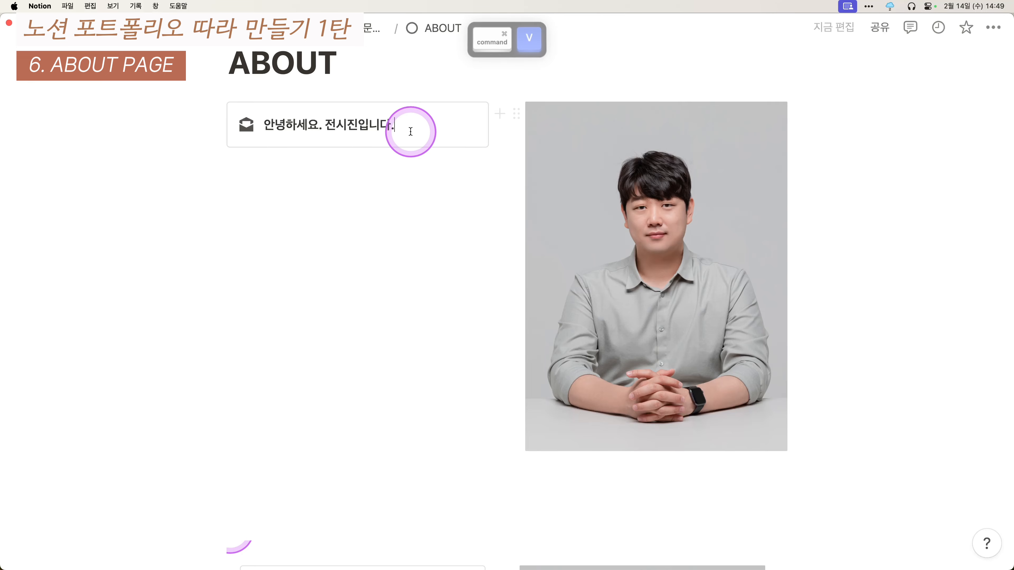
- Move the divider and an empty line into the callout and paste the introduction paragraph
{"action": "scroll", "coordinate": [369, 302], "scroll_direction": "down", "scroll_amount": 8}
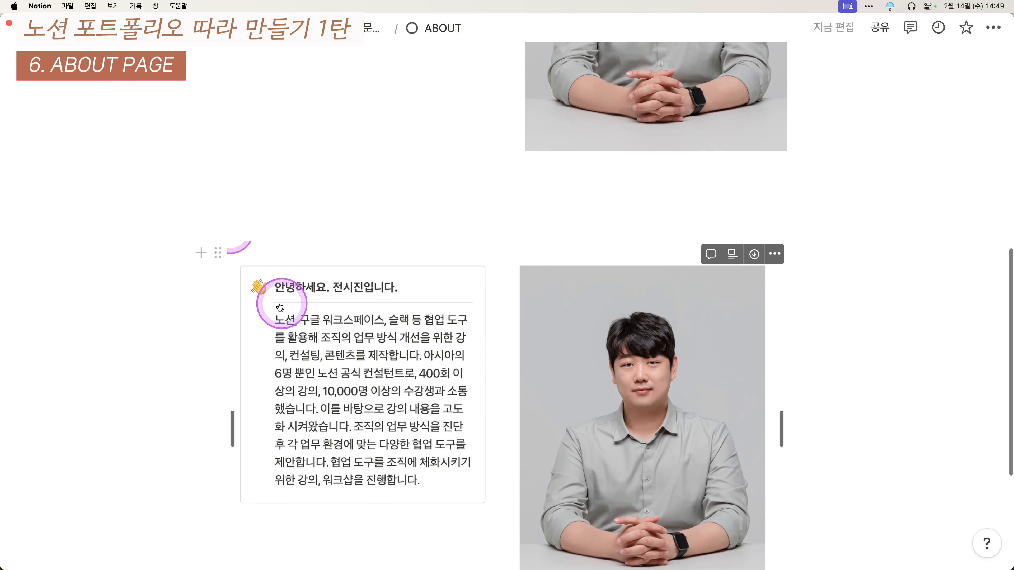
{"action": "scroll", "coordinate": [334, 307], "scroll_direction": "up", "scroll_amount": 8}
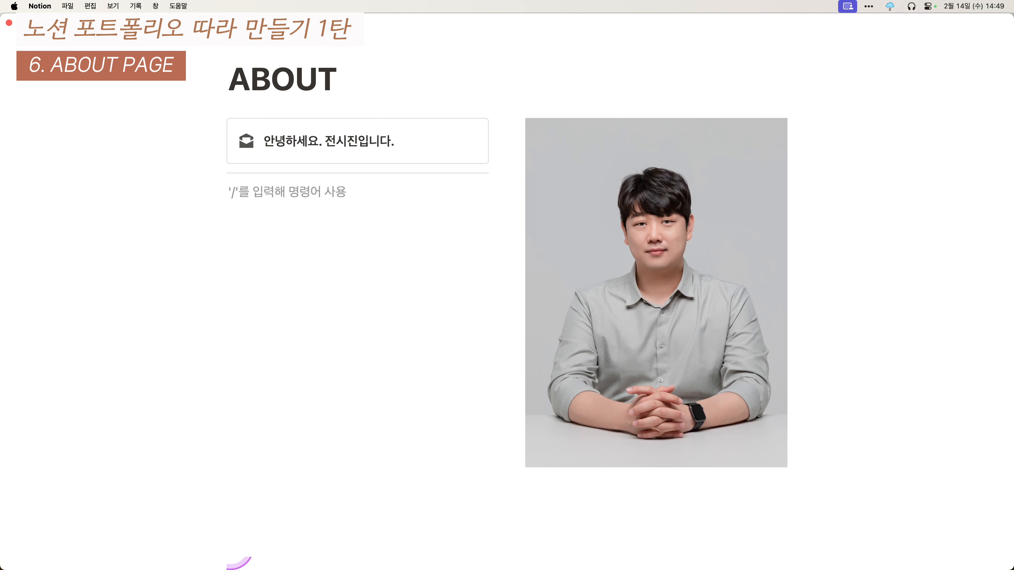
{"action": "left_click", "coordinate": [342, 172]}
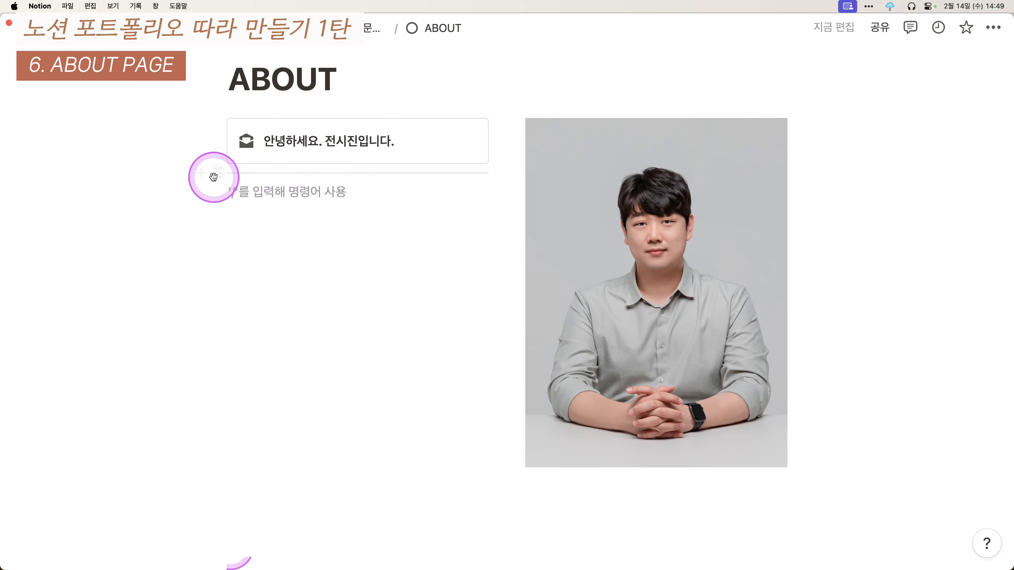
{"action": "left_click", "coordinate": [217, 176]}
{"action": "left_click_drag", "start_coordinate": [240, 160], "coordinate": [280, 165]}
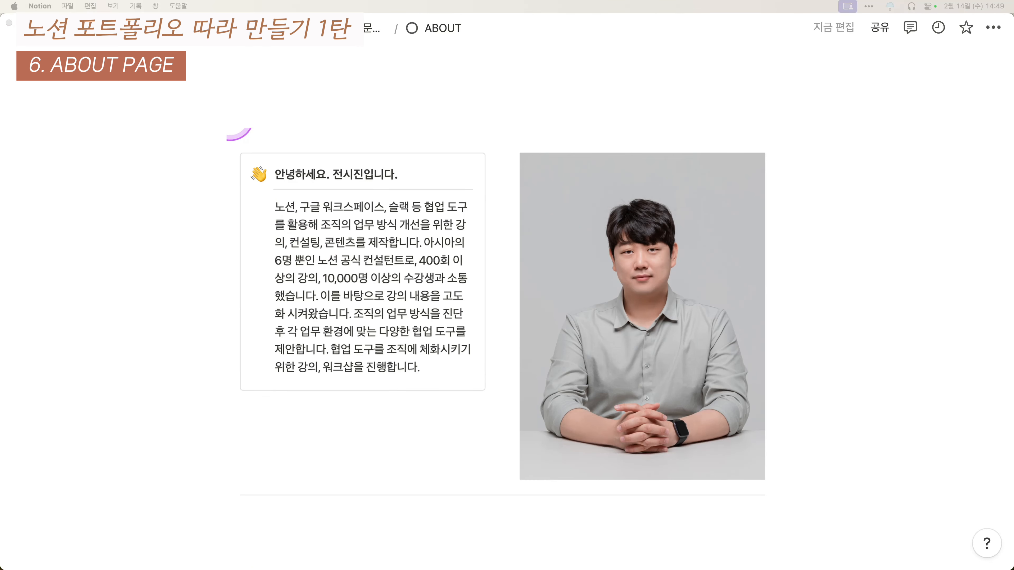
{"action": "scroll", "coordinate": [370, 212], "scroll_direction": "up", "scroll_amount": 8}
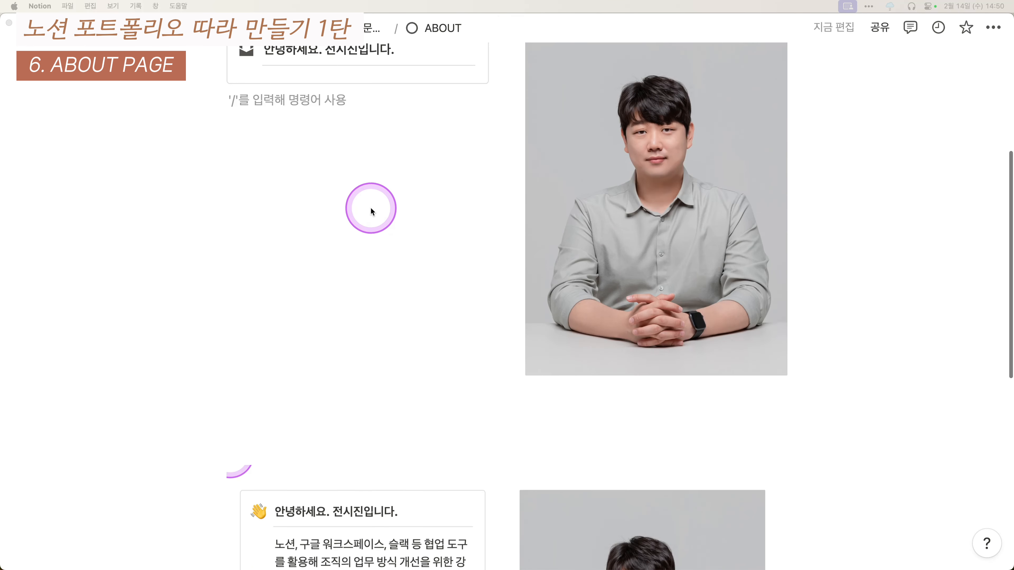
{"action": "left_click_drag", "start_coordinate": [368, 80], "coordinate": [373, 64]}
{"action": "type", "text": "노션, 구글 워크스페이스, 슬랙 등 협업 도구를 활용해 조직의 업무 방식 개선을 위한 강의, 컨설팅, 콘텐츠를 제작합니다. 아시아의 6명 뿐인 노션 공식 컨설턴트로, 400회 이상의 강의, 10,000명 이상의 수강생과 소통했습니다. 이를 바탕으로 강의 내용을 고도화 시켜왔습니다. 조직의 업무 방식을 진단 후 각 업무 환경에 맞는 다양한 협업 도구를 제안합니다. 협업 도구를 조직에 체화시키기 위한 강의, 워크샵을 진행합니다."}
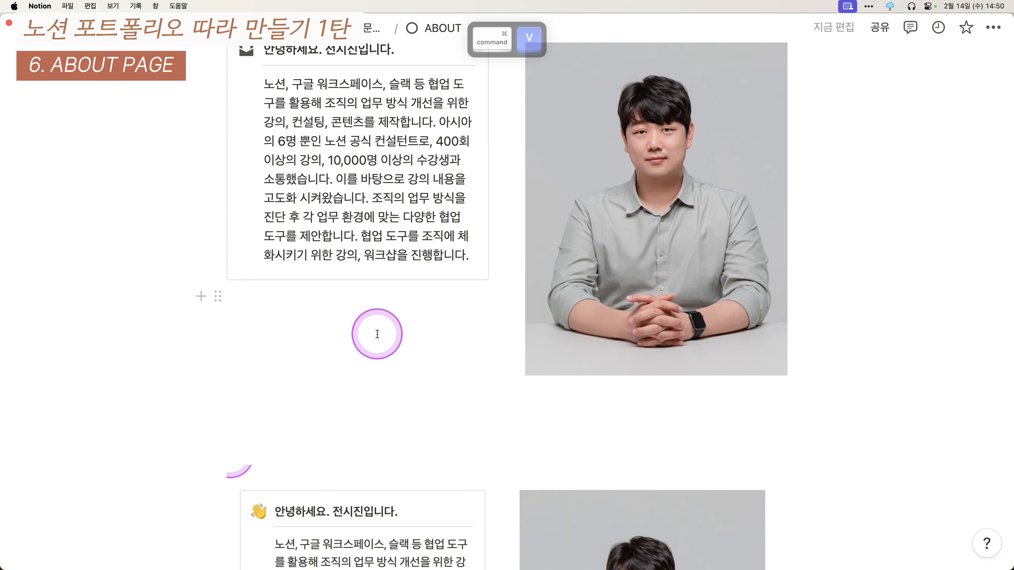
- Delete the old reference callout, photo and divider
{"action": "scroll", "coordinate": [378, 333], "scroll_direction": "up", "scroll_amount": 2}
{"action": "scroll", "coordinate": [387, 375], "scroll_direction": "down", "scroll_amount": 9}
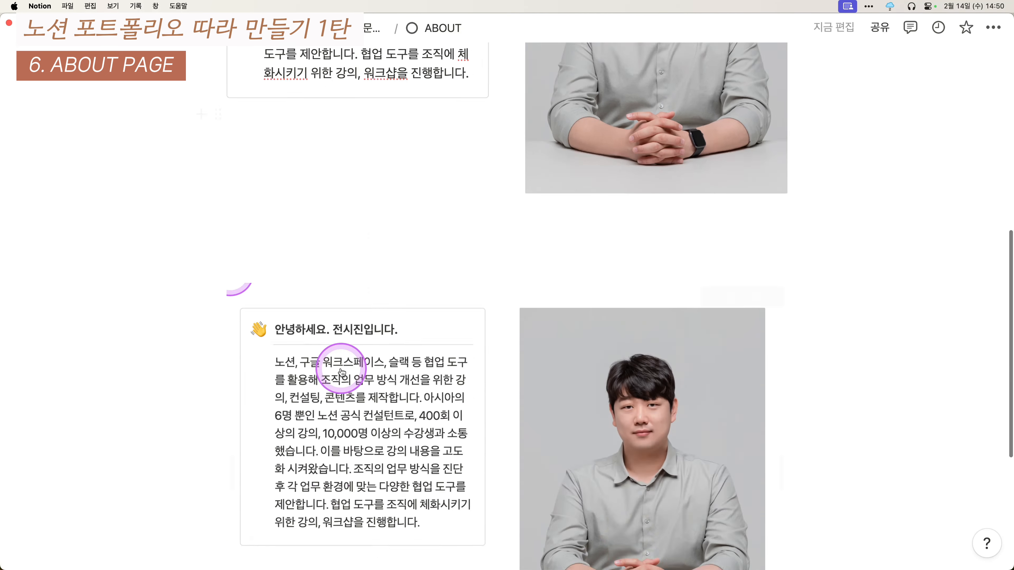
{"action": "left_click_drag", "start_coordinate": [171, 338], "coordinate": [519, 350]}
{"action": "key", "text": "BackSpace"}
{"action": "scroll", "coordinate": [374, 149], "scroll_direction": "up", "scroll_amount": 1}
{"action": "scroll", "coordinate": [375, 149], "scroll_direction": "up", "scroll_amount": 1}
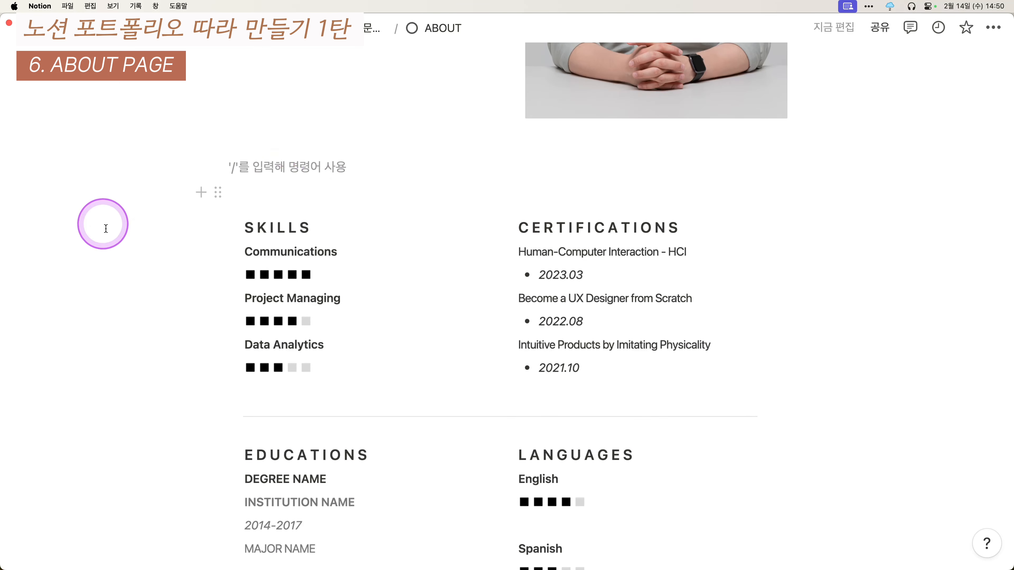
- Type SKILLS and CERTIFICATIONS on two new English lines and select both
{"action": "key", "text": "BackSpace"}
{"action": "key", "text": "ctrl+alt+shift+super+a"}
{"action": "type", "text": "SK"}
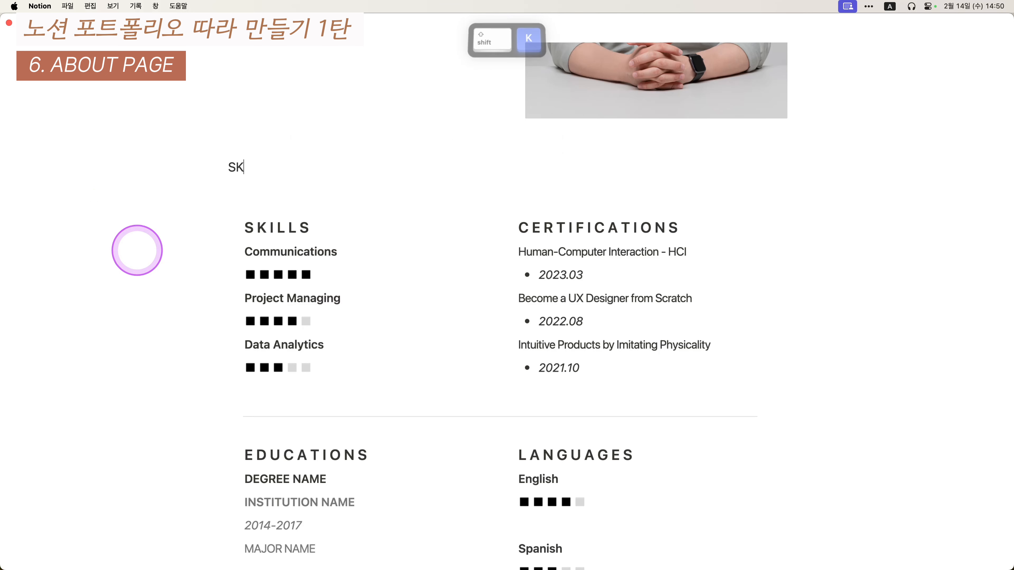
{"action": "type", "text": "ILLS"}
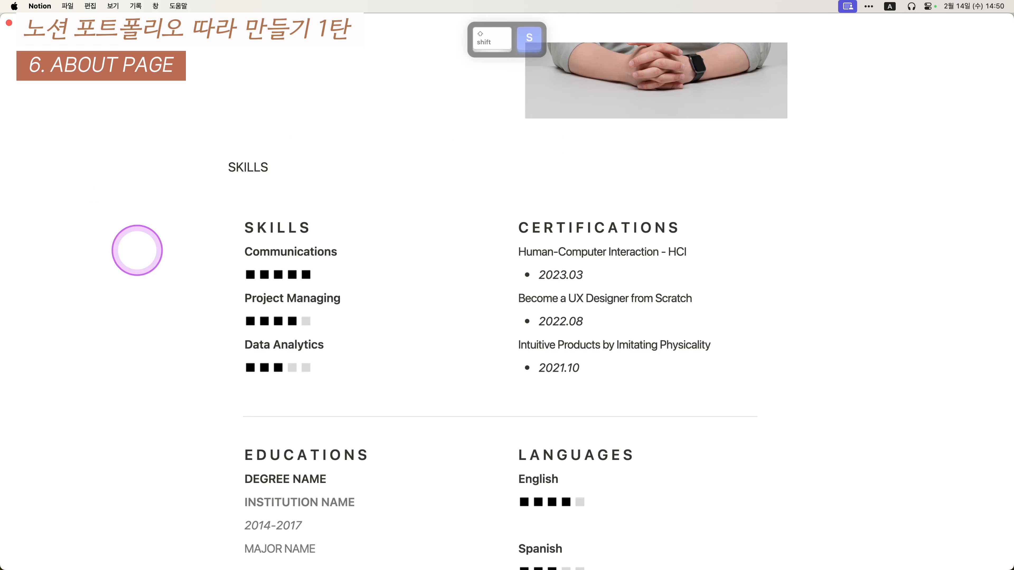
{"action": "key", "text": "Return"}
{"action": "type", "text": "CER"}
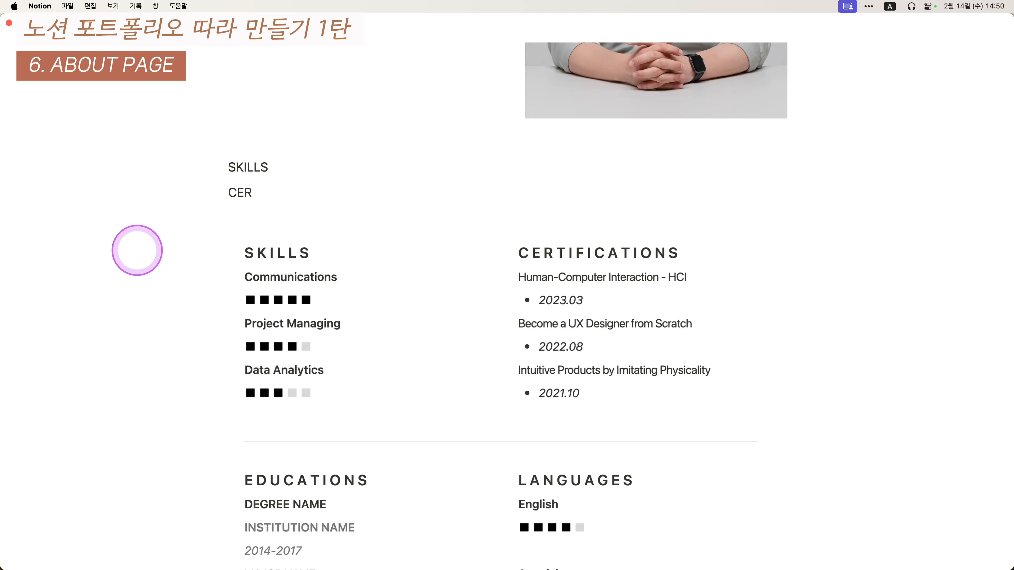
{"action": "type", "text": "TIFICATIONS"}
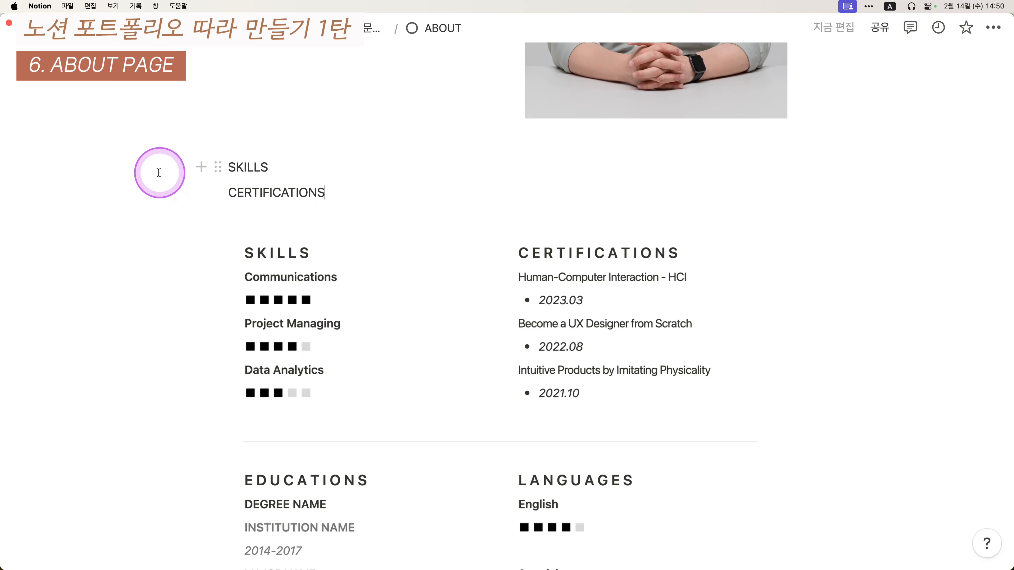
{"action": "left_click_drag", "start_coordinate": [215, 187], "coordinate": [317, 211]}
{"action": "left_click", "coordinate": [203, 193]}
{"action": "left_click_drag", "start_coordinate": [149, 173], "coordinate": [312, 202]}
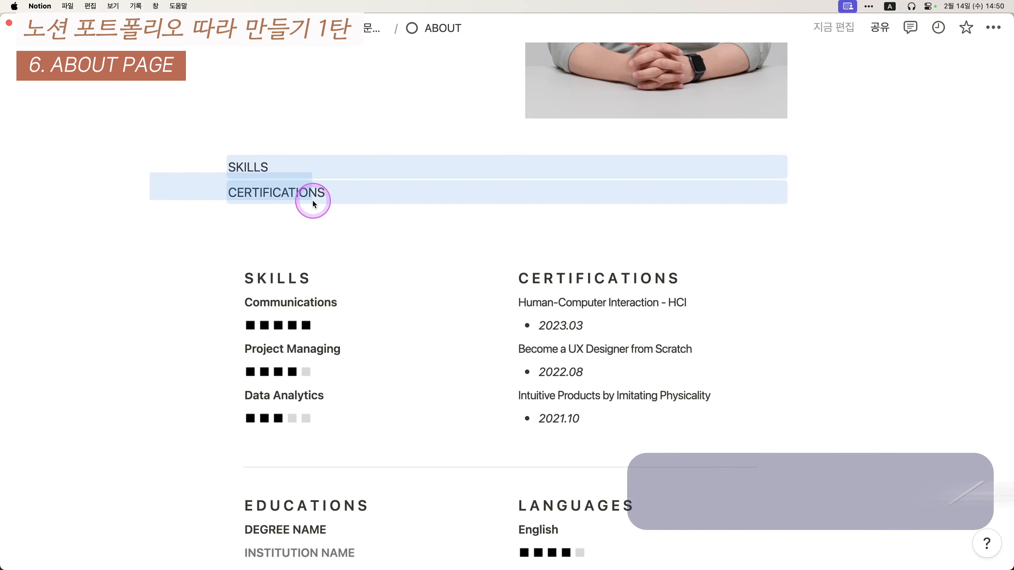
- Turn the SKILLS and CERTIFICATIONS lines into two side-by-side columns formatted as Heading 3
{"action": "key", "text": "super+slash"}
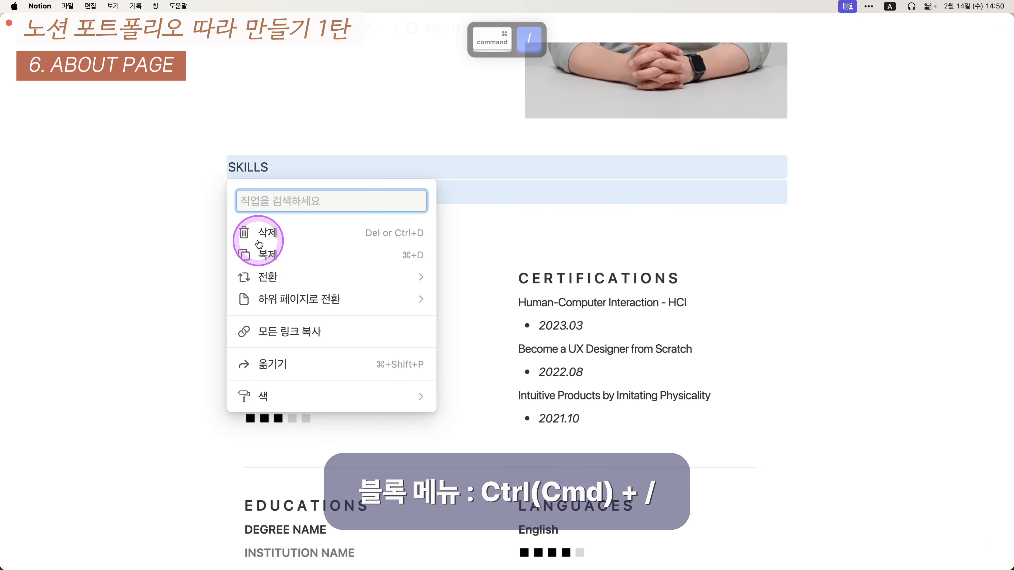
{"action": "type", "text": "duf"}
{"action": "key", "text": "BackSpace"}
{"action": "key", "text": "BackSpace"}
{"action": "key", "text": "BackSpace"}
{"action": "type", "text": "열"}
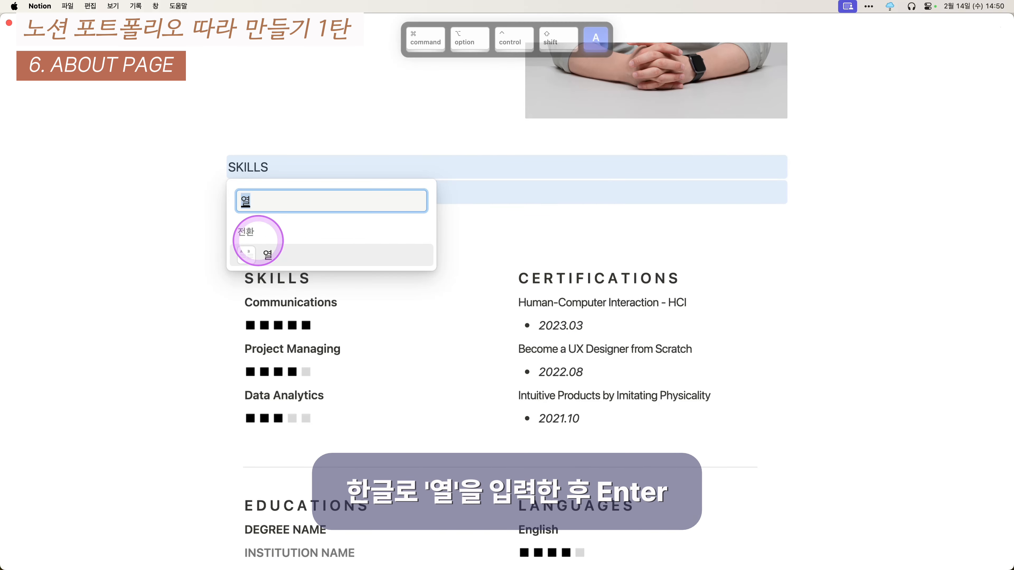
{"action": "key", "text": "Return"}
{"action": "left_click_drag", "start_coordinate": [153, 175], "coordinate": [584, 170]}
{"action": "key", "text": "alt+super+3"}
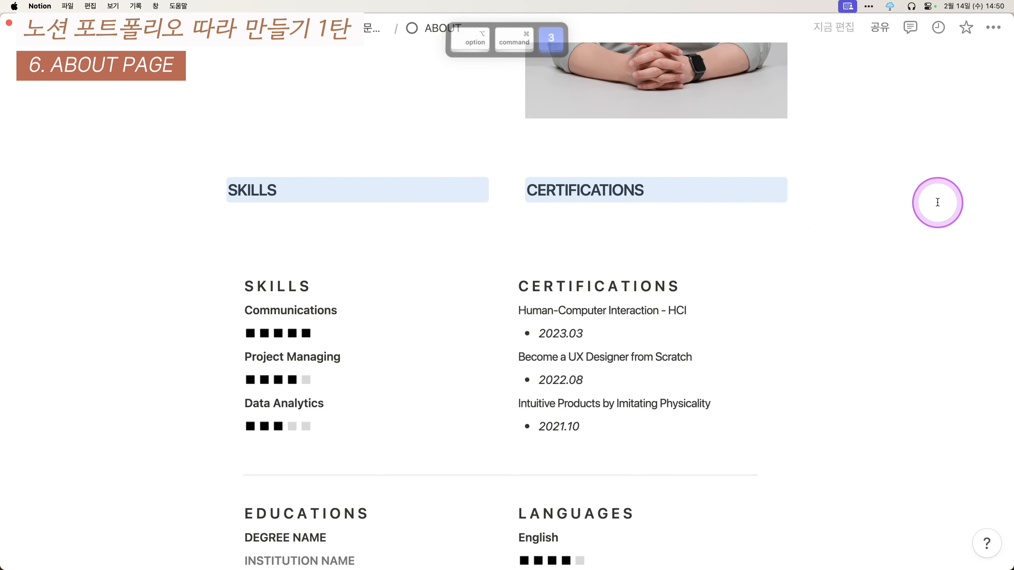
- Add wide letter spacing to the CERTIFICATIONS and SKILLS headings
{"action": "left_click", "coordinate": [693, 193]}
{"action": "key", "text": "super+Left"}
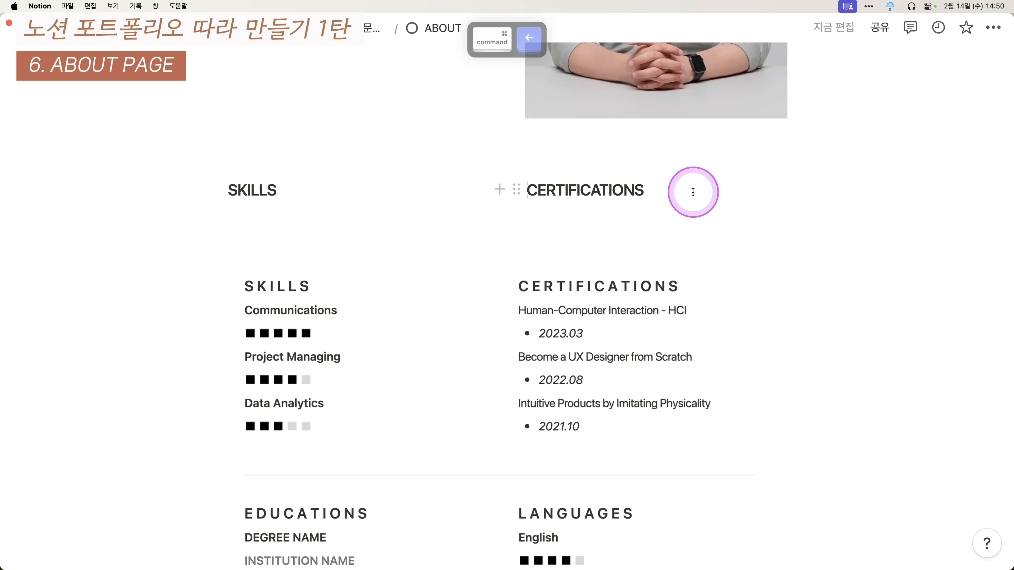
{"action": "key", "text": "Right"}
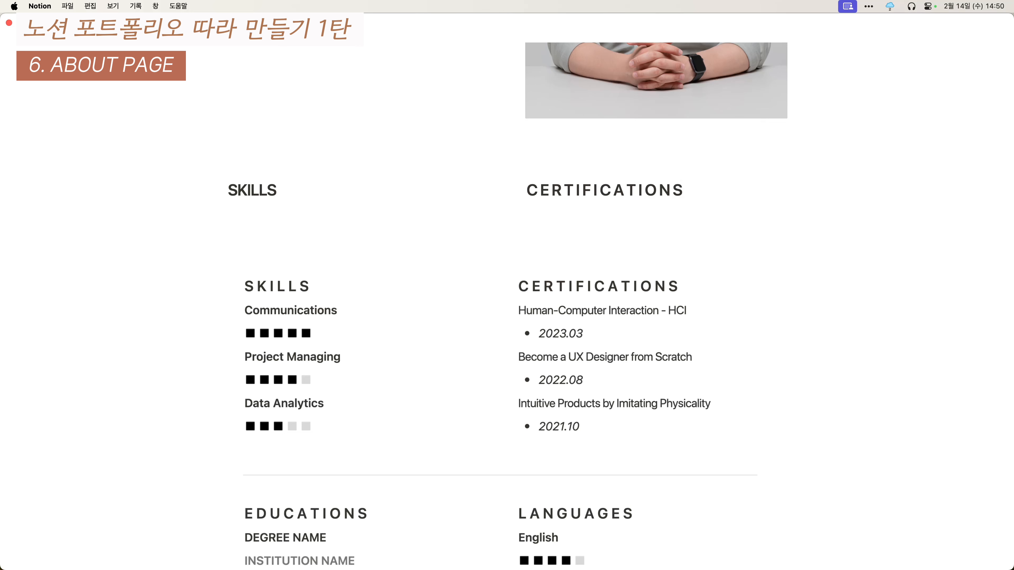
{"action": "left_click", "coordinate": [288, 194]}
{"action": "key", "text": "super+Left"}
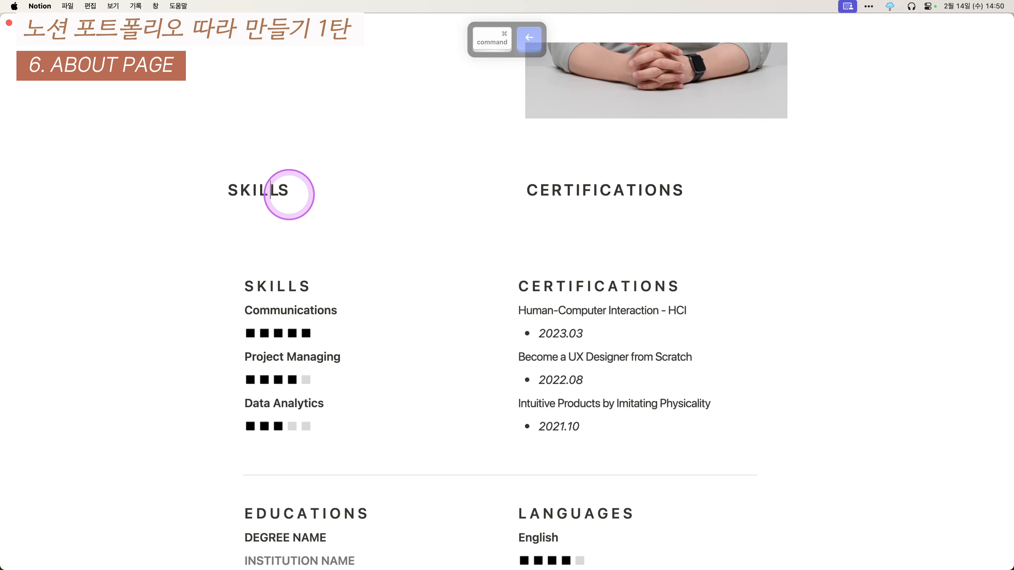
{"action": "key", "text": "Right"}
{"action": "key", "text": "Right"}
{"action": "left_click_drag", "start_coordinate": [306, 270], "coordinate": [322, 336]}
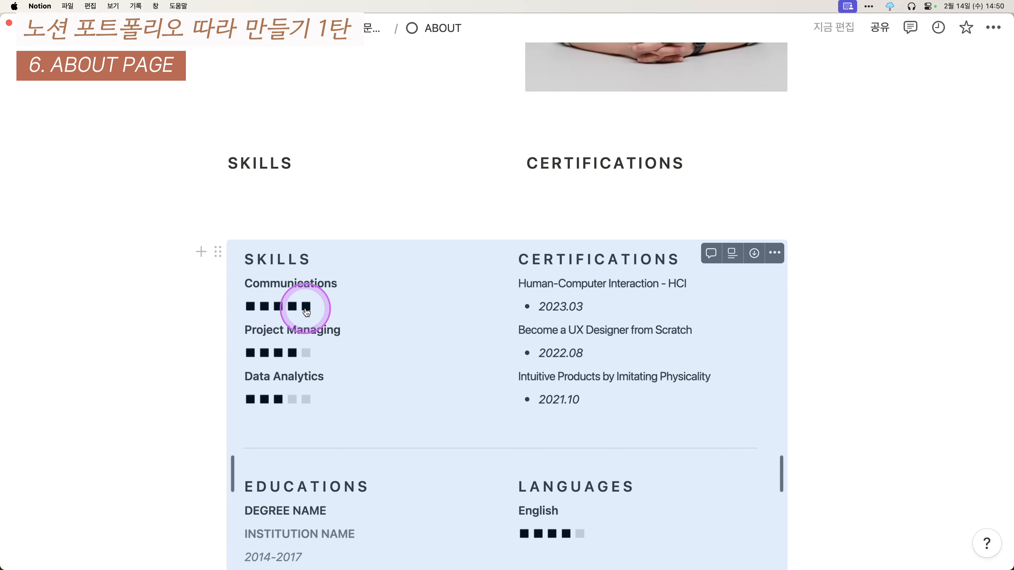
- Add a Communications line under the SKILLS heading
{"action": "left_click", "coordinate": [323, 179]}
{"action": "key", "text": "Return"}
{"action": "left_click", "coordinate": [326, 169]}
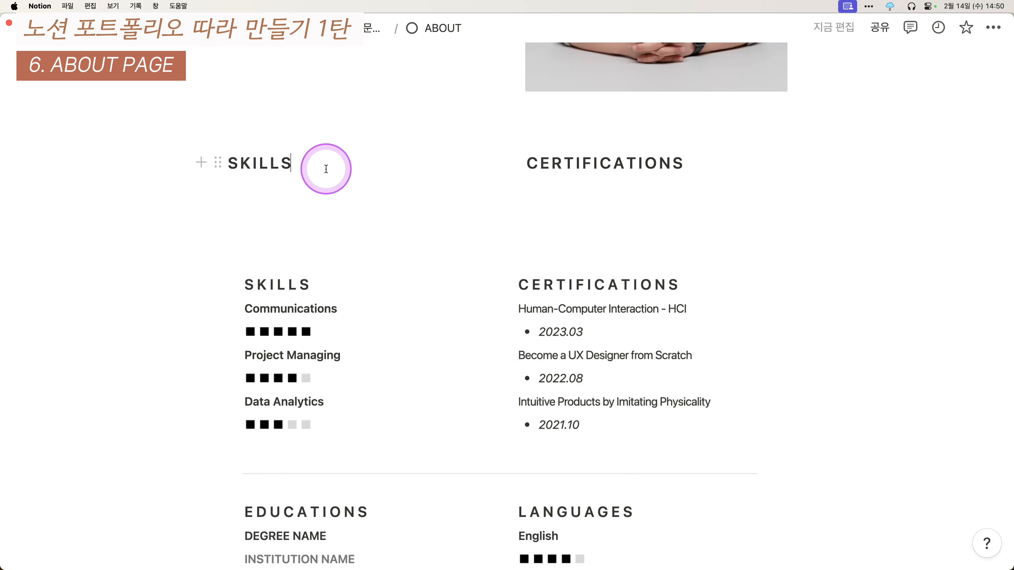
{"action": "key", "text": "Return"}
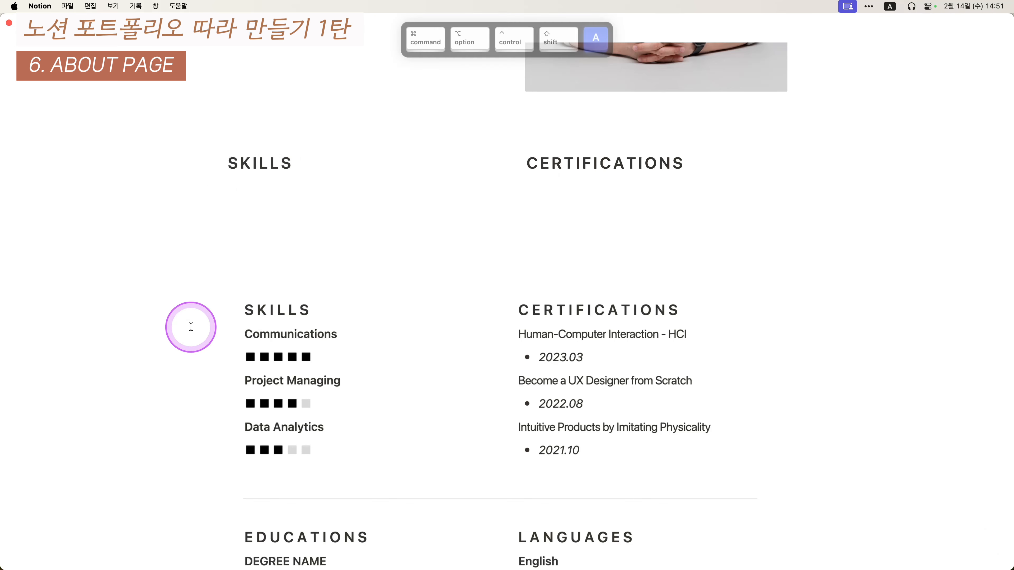
{"action": "type", "text": "Communications"}
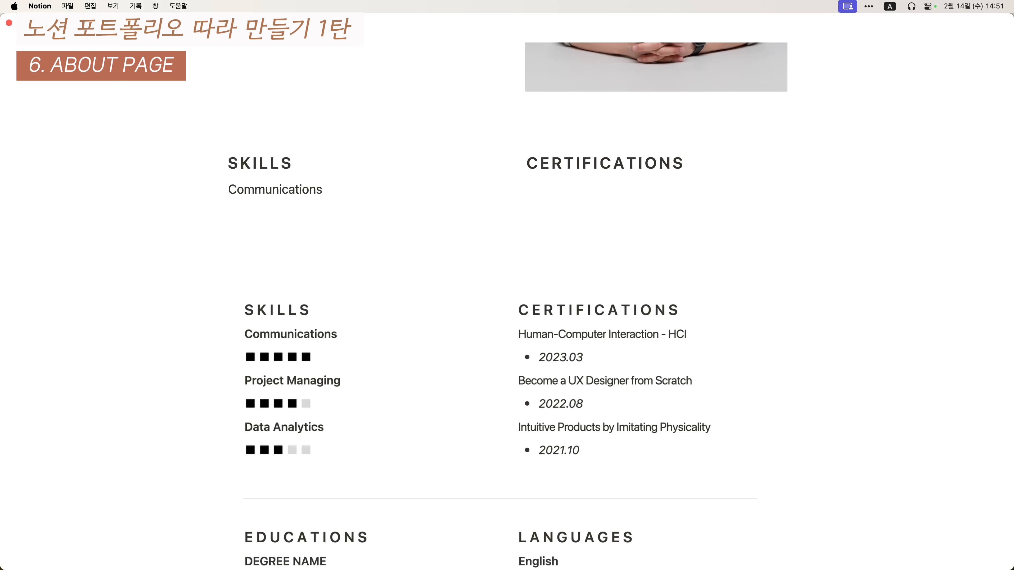
{"action": "key", "text": "Return"}
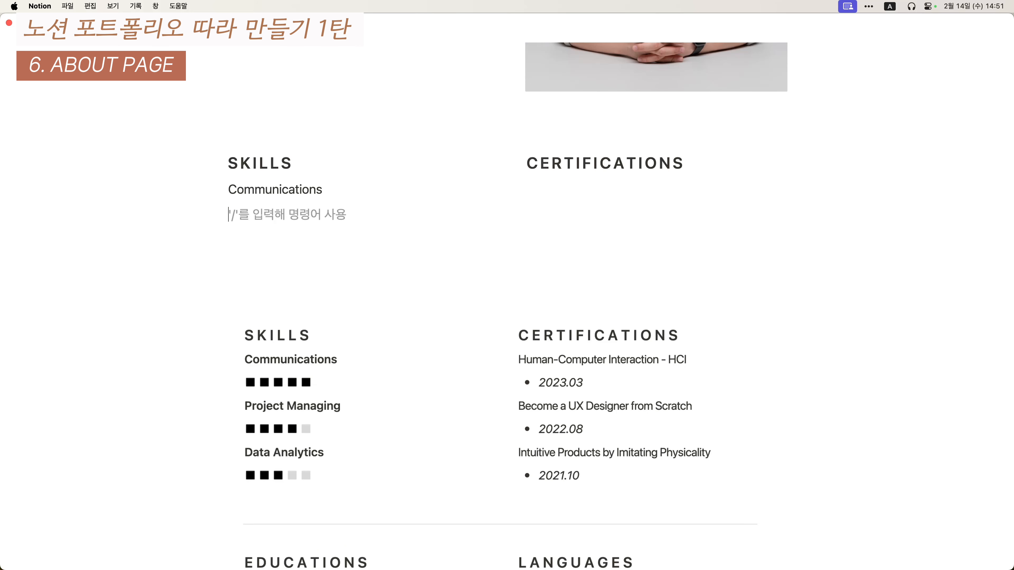
- Insert a black square and a light grey square emoji using the :사각형 emoji search
{"action": "type", "text": ":"}
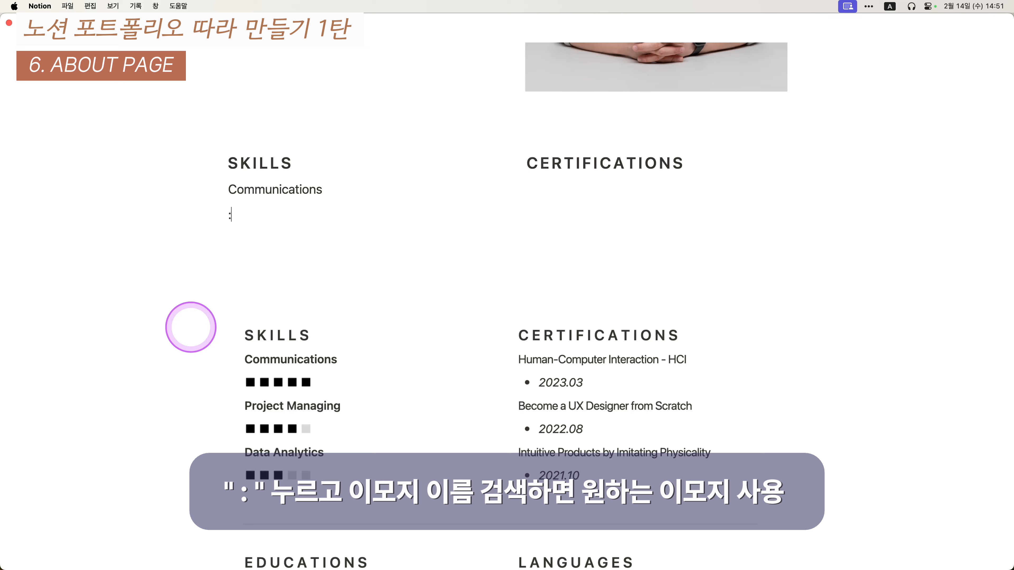
{"action": "type", "text": "tkrkr"}
{"action": "key", "text": "Caps_Lock"}
{"action": "key", "text": "BackSpace"}
{"action": "key", "text": "BackSpace"}
{"action": "key", "text": "BackSpace"}
{"action": "key", "text": "BackSpace"}
{"action": "key", "text": "BackSpace"}
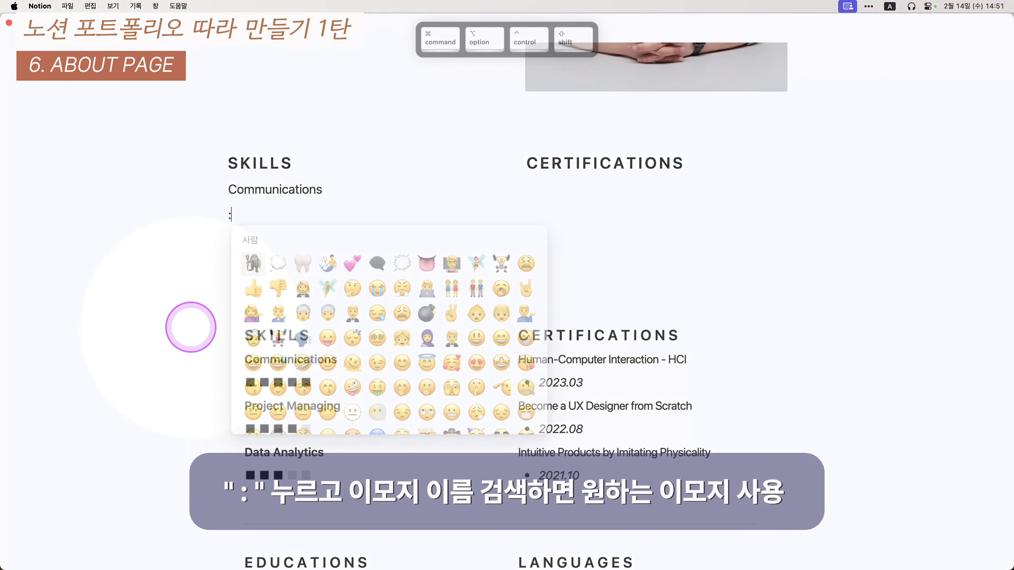
{"action": "type", "text": "삭각형"}
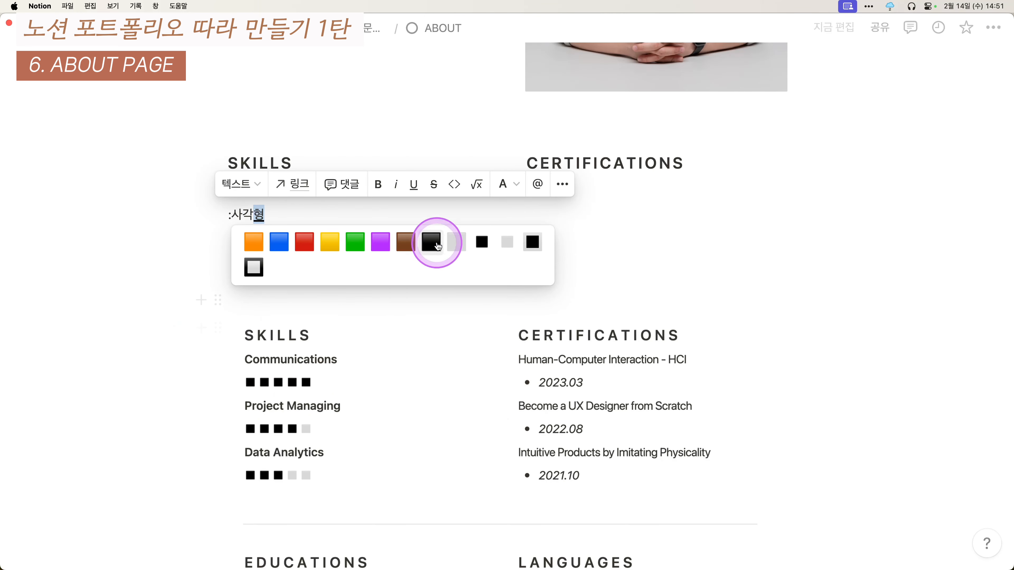
{"action": "left_click", "coordinate": [484, 247]}
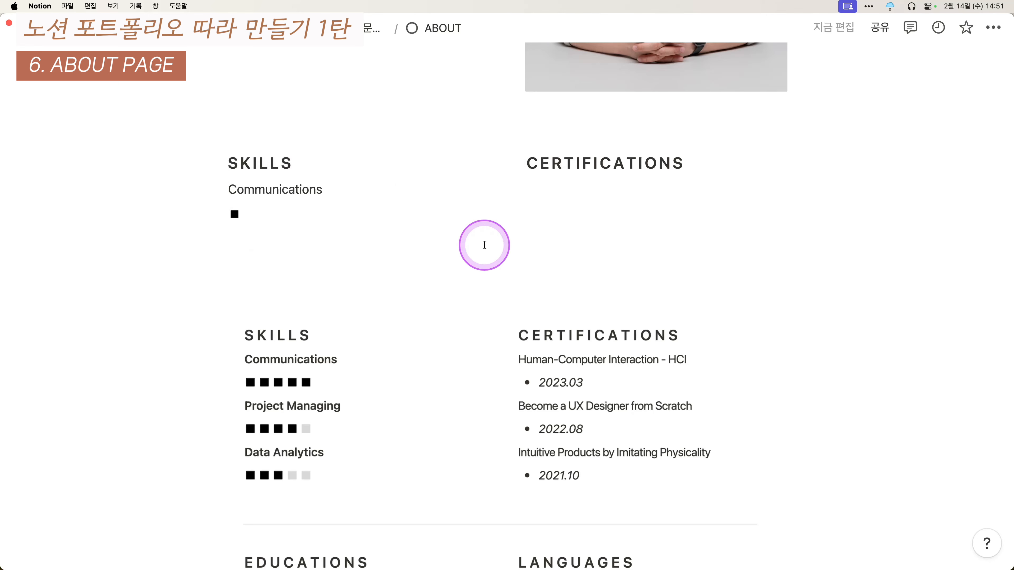
{"action": "key", "text": "Caps_Lock"}
{"action": "type", "text": ":사각형"}
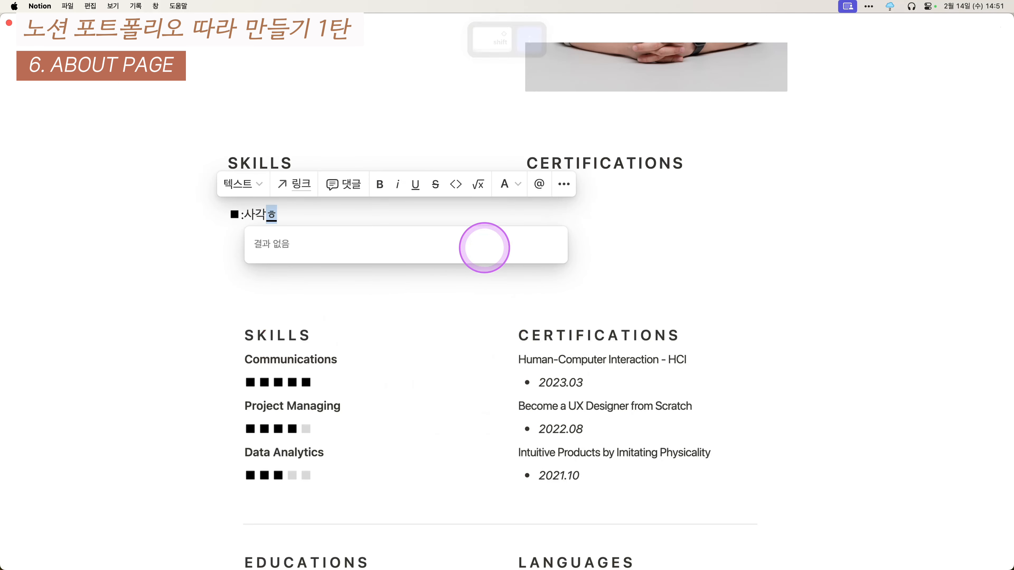
{"action": "left_click", "coordinate": [519, 243]}
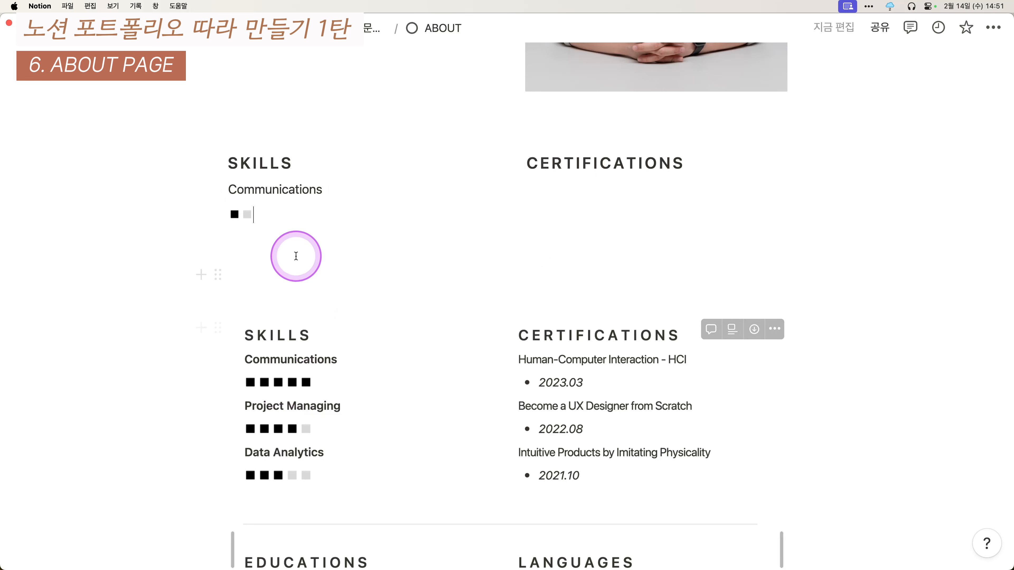
- Copy the black square and paste it repeatedly to build the five-square rating row
{"action": "key", "text": "shift+Left"}
{"action": "key", "text": "super+c"}
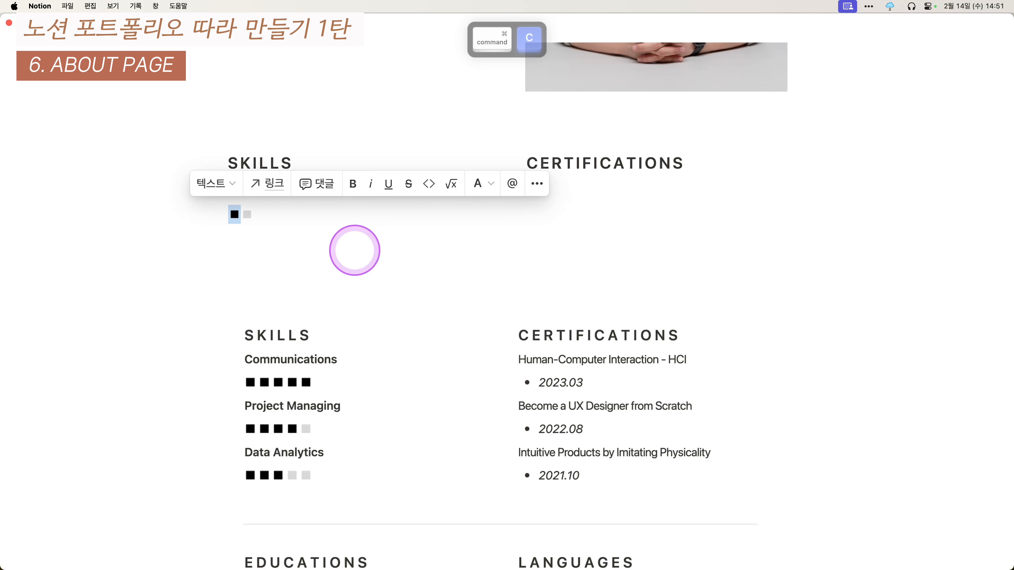
{"action": "key", "text": "Right"}
{"action": "key", "text": "super+v"}
- Add Project Managing with a rating of four black squares and one grey square
{"action": "key", "text": "Return"}
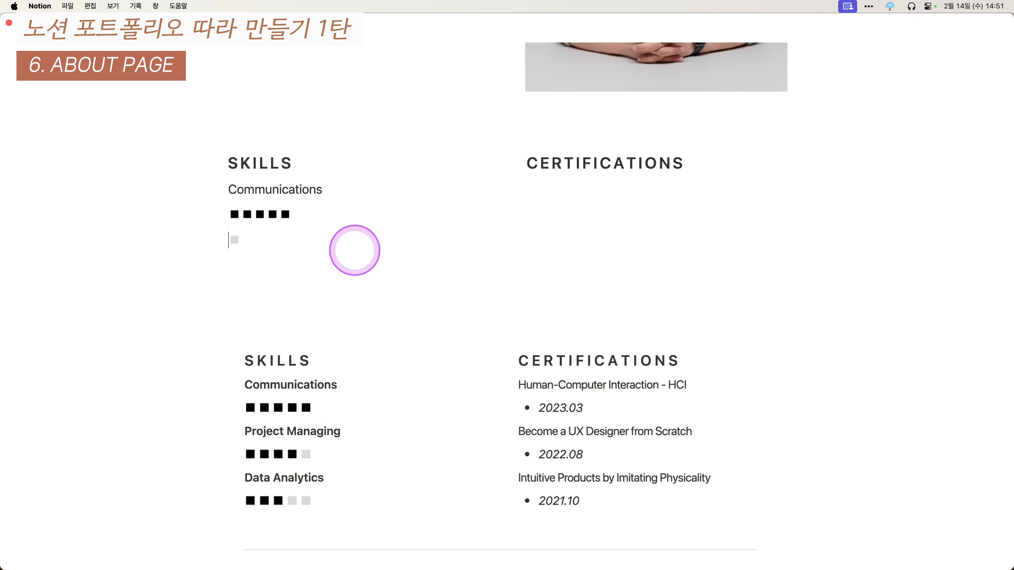
{"action": "key", "text": "Return"}
{"action": "type", "text": "P"}
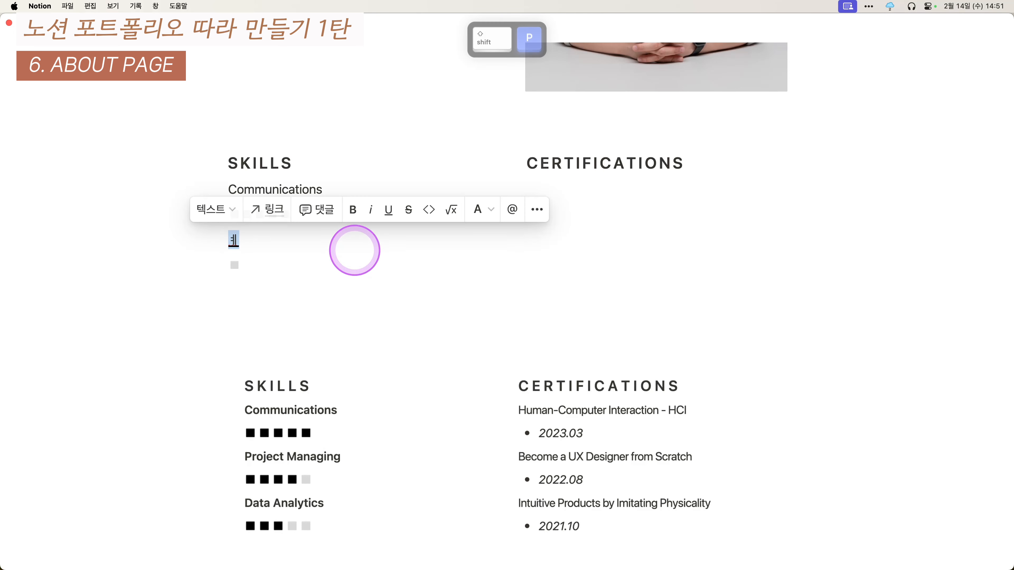
{"action": "type", "text": "roject "}
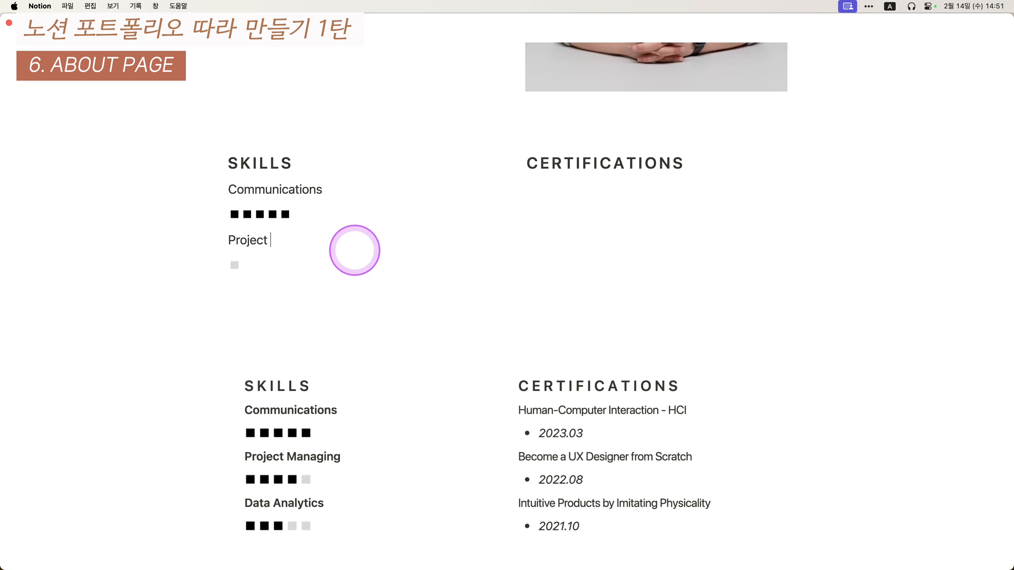
{"action": "type", "text": "AManagin"}
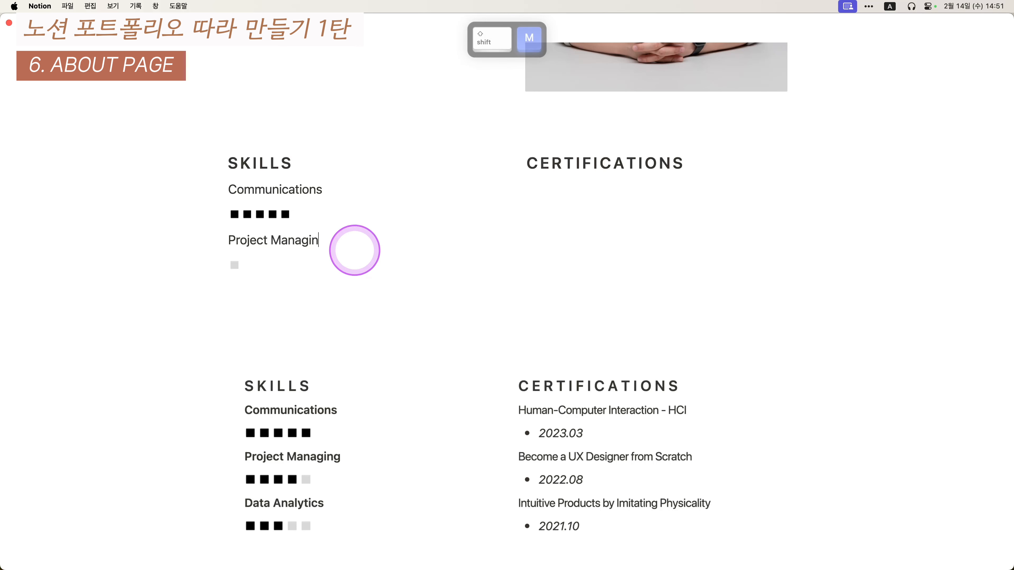
{"action": "type", "text": "g"}
{"action": "key", "text": "super+Left"}
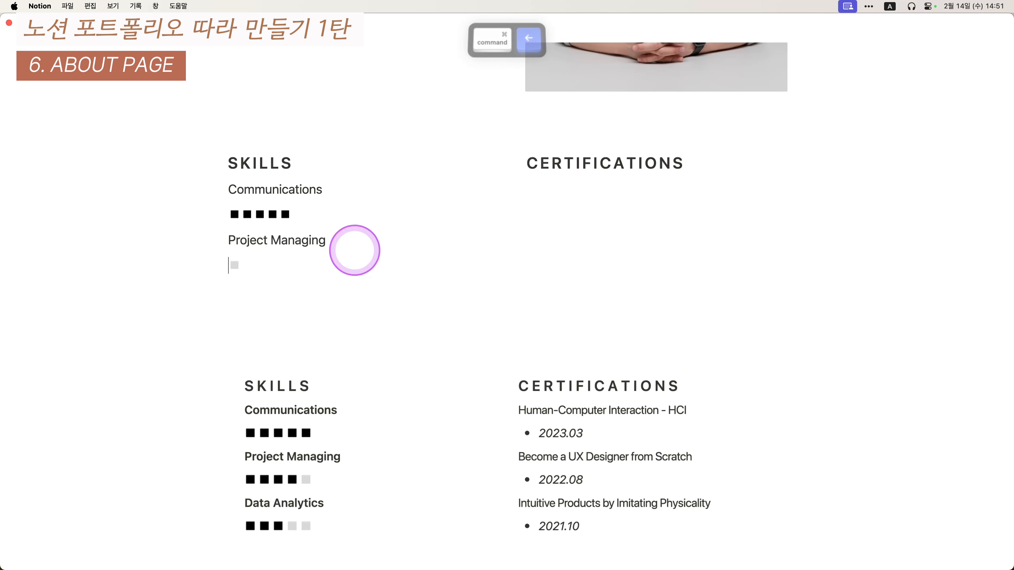
{"action": "key", "text": "Up"}
{"action": "key", "text": "shift+Right"}
{"action": "key", "text": "super+c"}
{"action": "key", "text": "Down"}
{"action": "key", "text": "Down"}
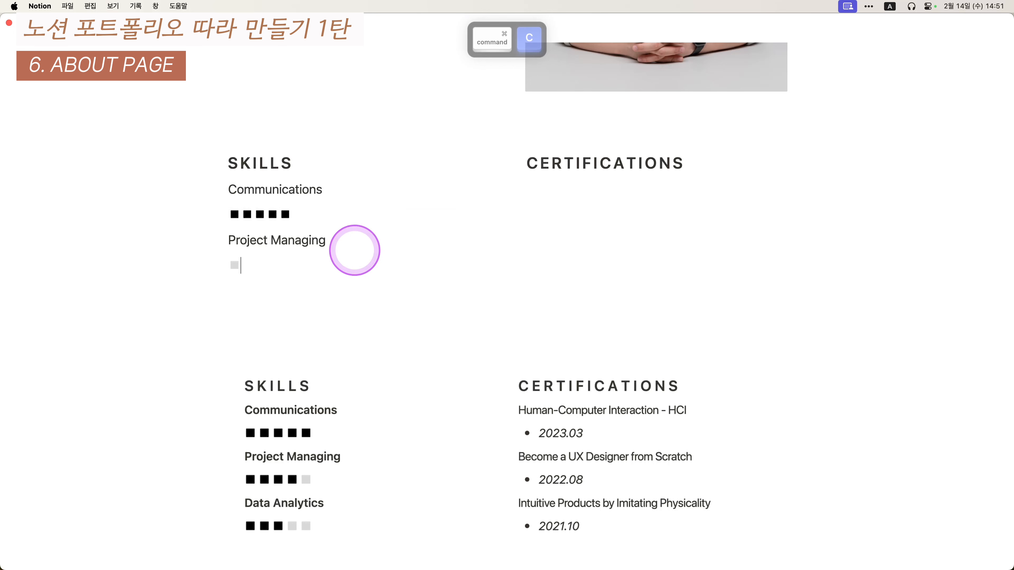
{"action": "key", "text": "Left"}
{"action": "key", "text": "super+v"}
{"action": "key", "text": "super+v"}
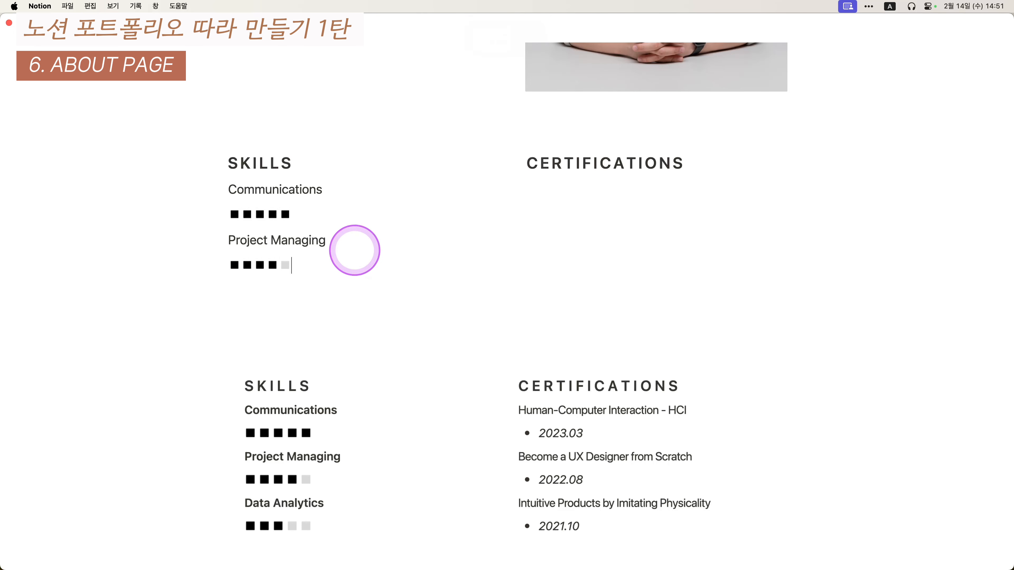
- Add Data Analytics with a rating of three black and two grey squares
{"action": "key", "text": "Return"}
{"action": "type", "text": "Data"}
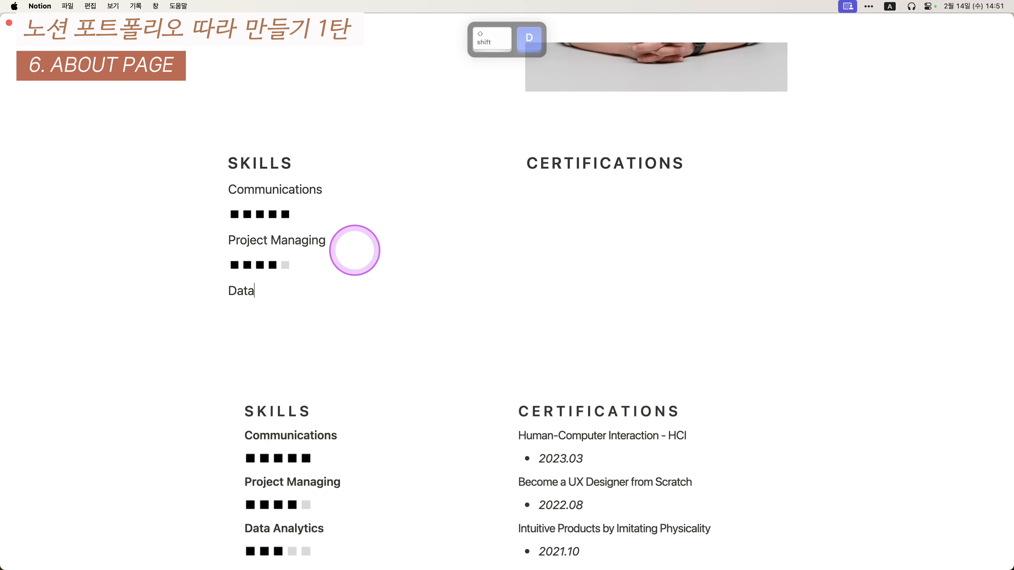
{"action": "type", "text": " Analy"}
{"action": "key", "text": "BackSpace"}
{"action": "type", "text": "lyt"}
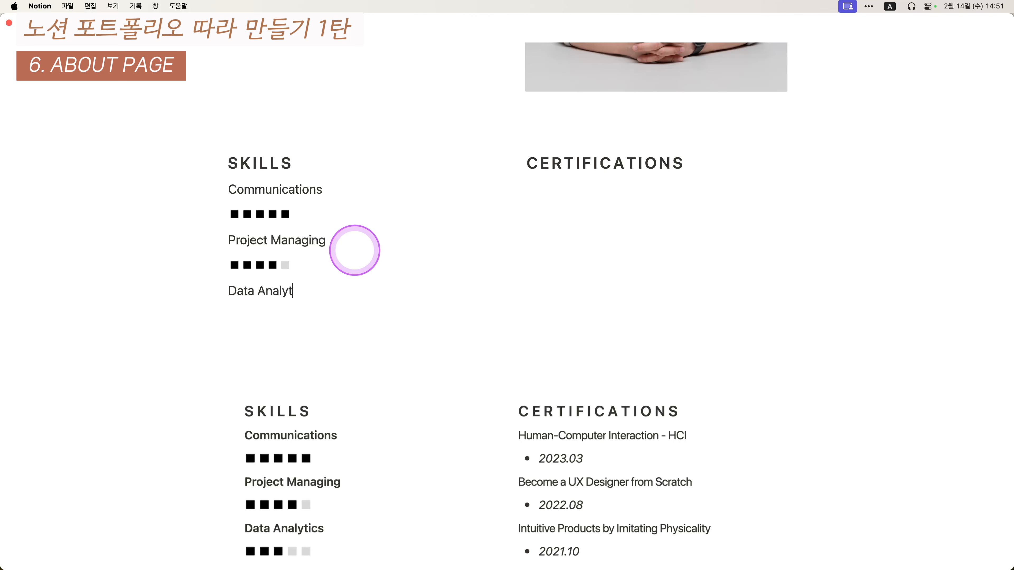
{"action": "key", "text": "shift+Left"}
{"action": "key", "text": "shift+Left"}
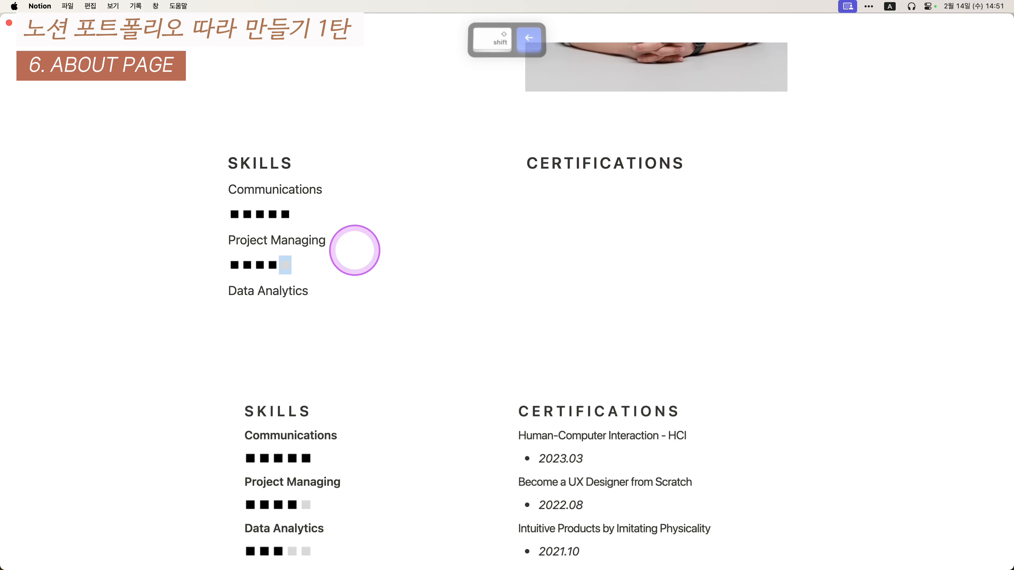
{"action": "key", "text": "super+c"}
{"action": "key", "text": "Down"}
{"action": "key", "text": "super+v"}
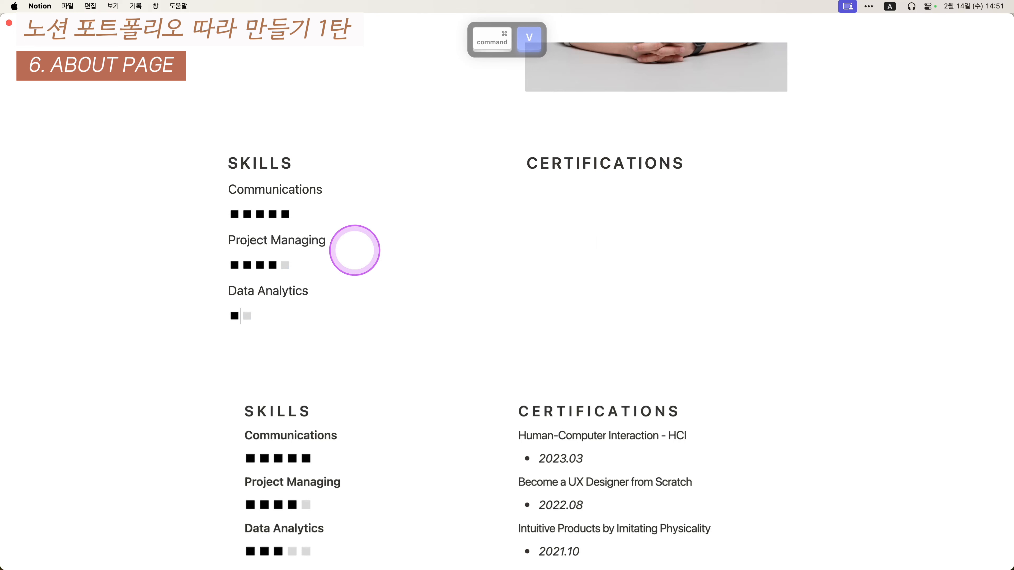
{"action": "key", "text": "super+v"}
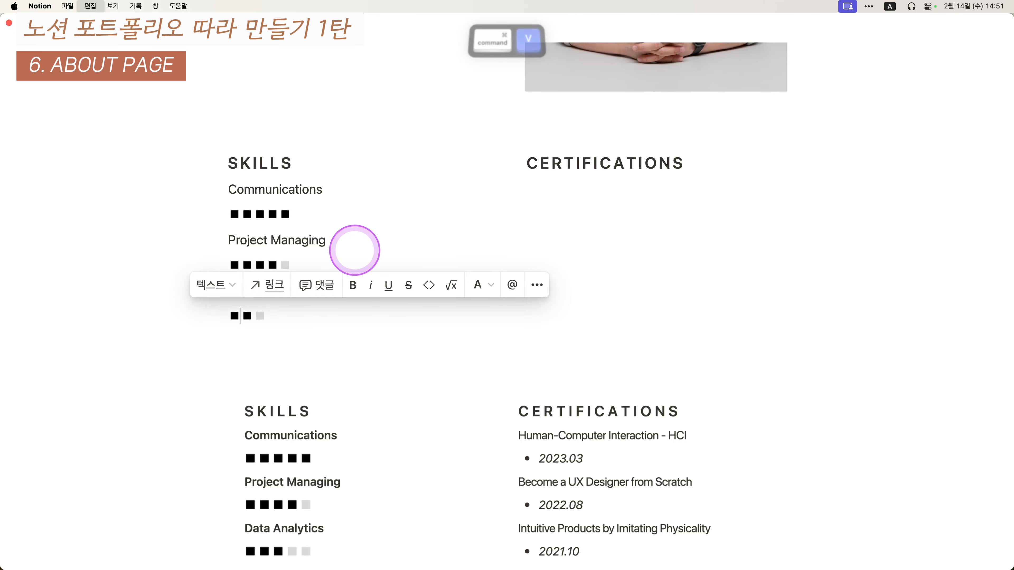
{"action": "key", "text": "super+v"}
{"action": "key", "text": "super+c"}
{"action": "key", "text": "Right"}
{"action": "key", "text": "super+v"}
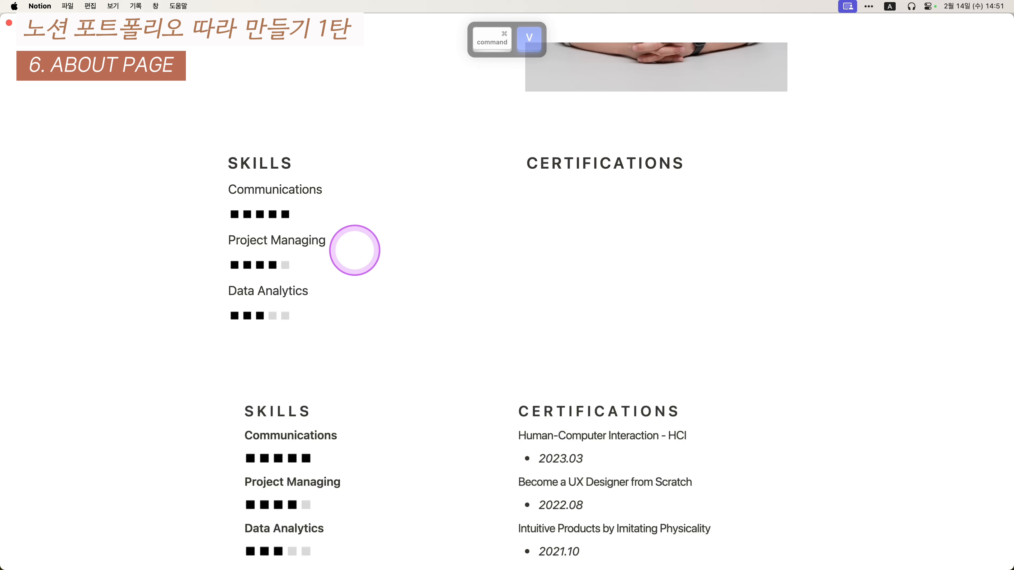
- Bold the skill names Communications, Project Managing and Data Analytics
{"action": "left_click", "coordinate": [360, 189]}
{"action": "key", "text": "super+a"}
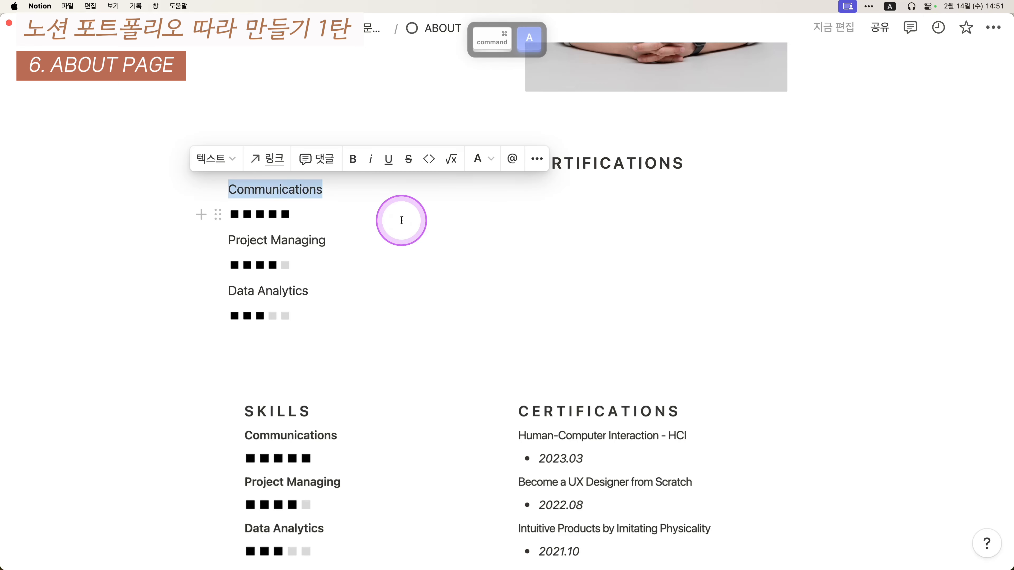
{"action": "key", "text": "super+b"}
{"action": "left_click", "coordinate": [363, 236]}
{"action": "key", "text": "super+a"}
{"action": "key", "text": "super+b"}
{"action": "left_click", "coordinate": [369, 290]}
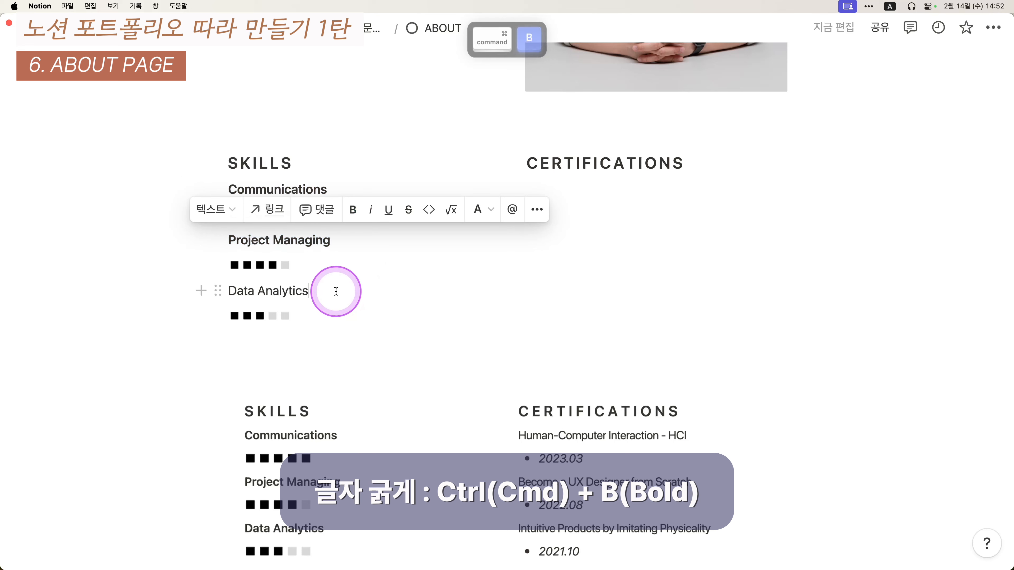
{"action": "key", "text": "super+a"}
{"action": "key", "text": "super+b"}
- Add an empty line below the Data Analytics rating
{"action": "left_click", "coordinate": [611, 351]}
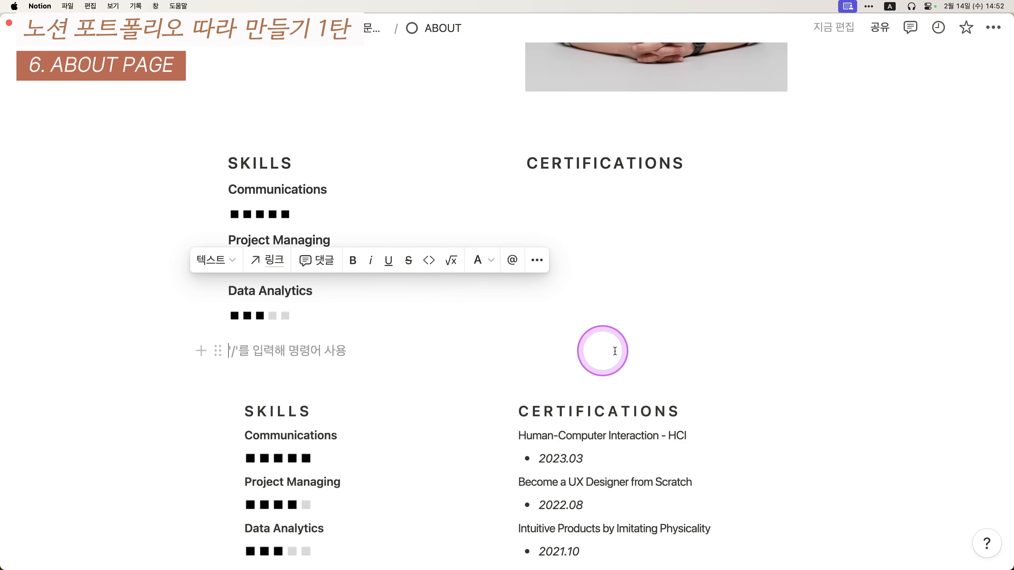
{"action": "scroll", "coordinate": [694, 187], "scroll_direction": "down", "scroll_amount": 5}
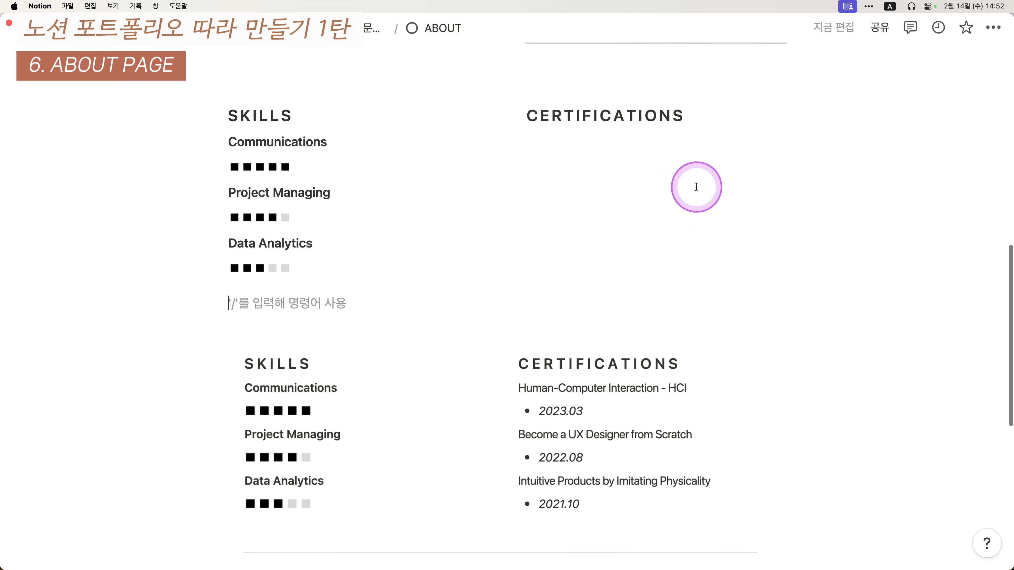
{"action": "scroll", "coordinate": [640, 299], "scroll_direction": "up", "scroll_amount": 2}
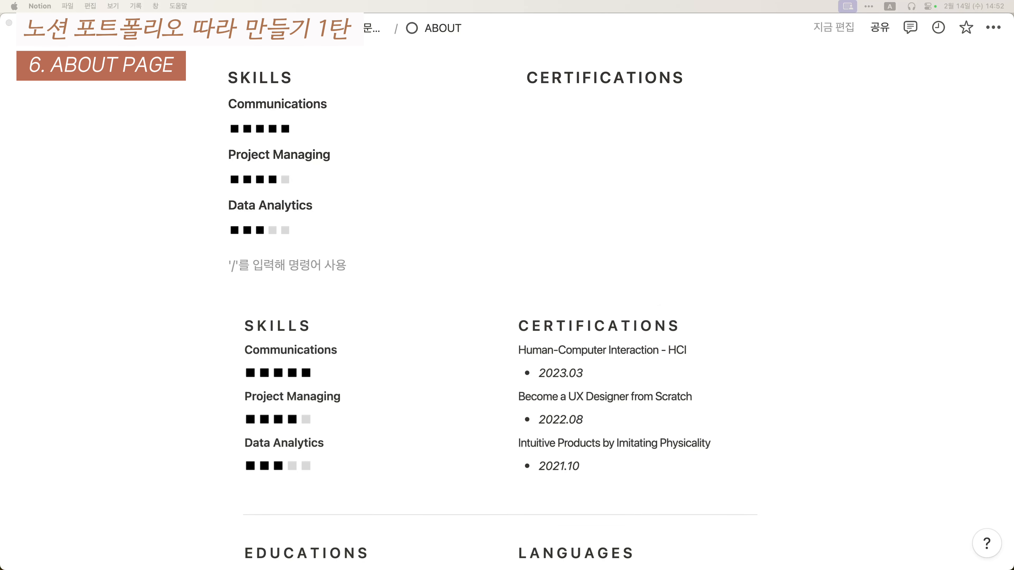
{"action": "key", "text": "super+a"}
- Add the Human-Computer Interaction - HCI certificate with italic bulleted date 2023.03
{"action": "left_click", "coordinate": [786, 107]}
{"action": "scroll", "coordinate": [787, 112], "scroll_direction": "up", "scroll_amount": 1}
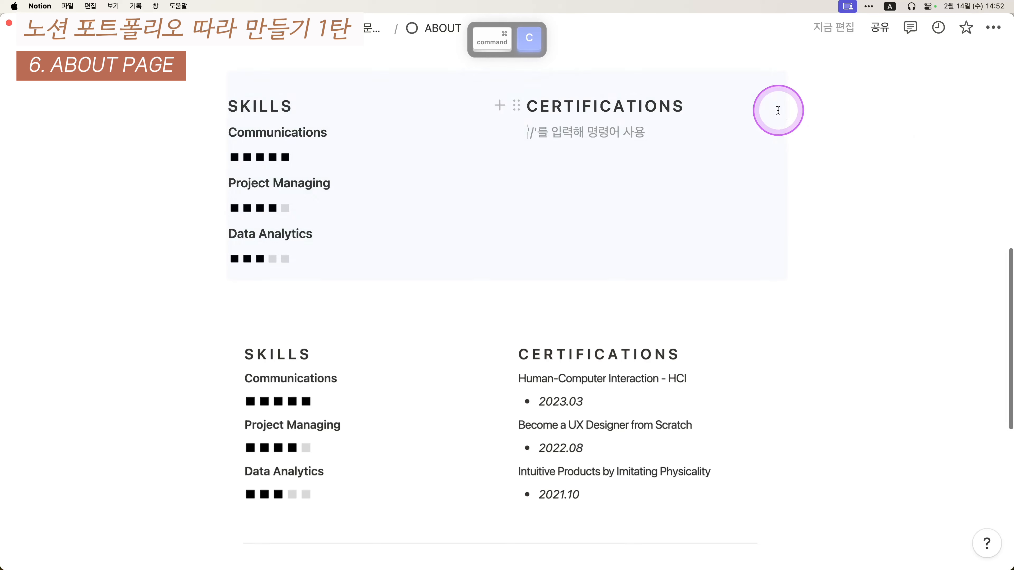
{"action": "key", "text": "super+v"}
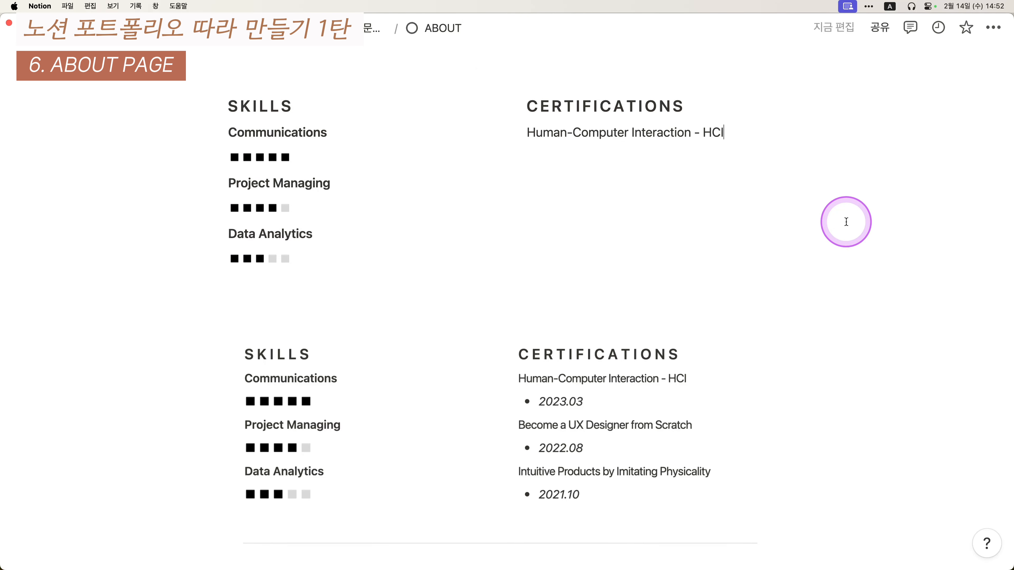
{"action": "key", "text": "Return"}
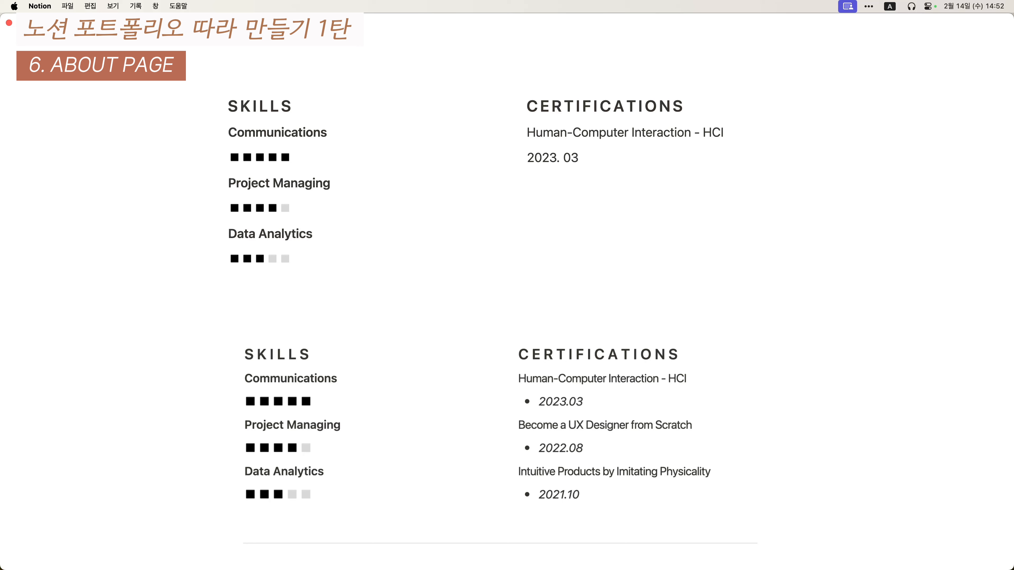
{"action": "key", "text": "super+Left"}
{"action": "key", "text": "super+Left"}
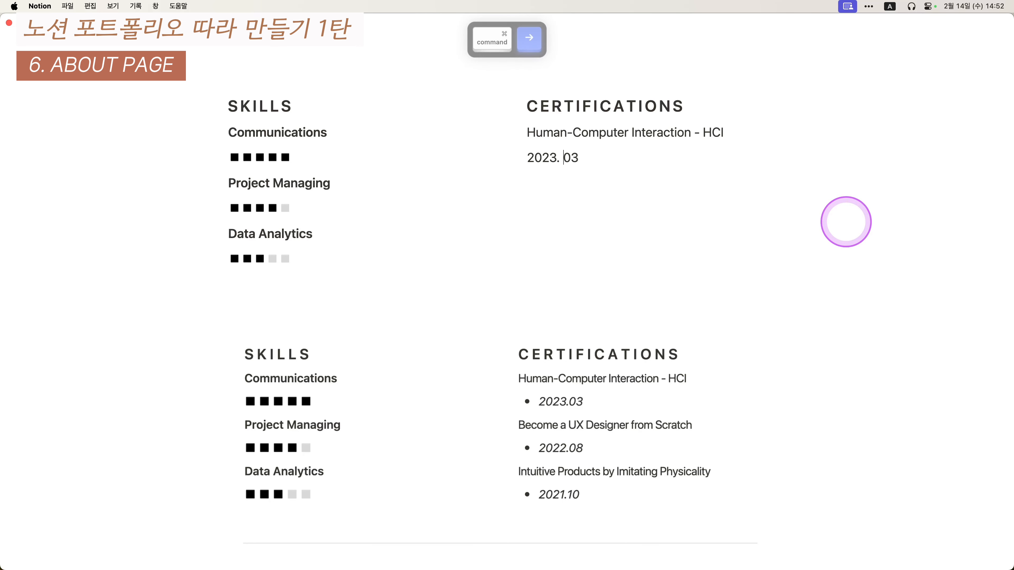
{"action": "key", "text": "super+z"}
{"action": "type", "text": "903"}
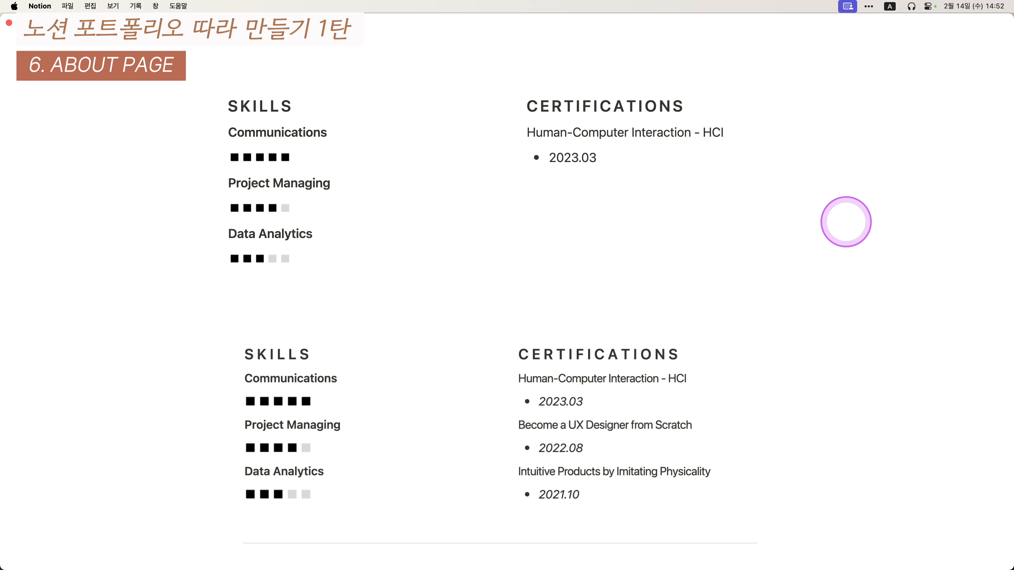
{"action": "key", "text": "super+a"}
{"action": "key", "text": "Right"}
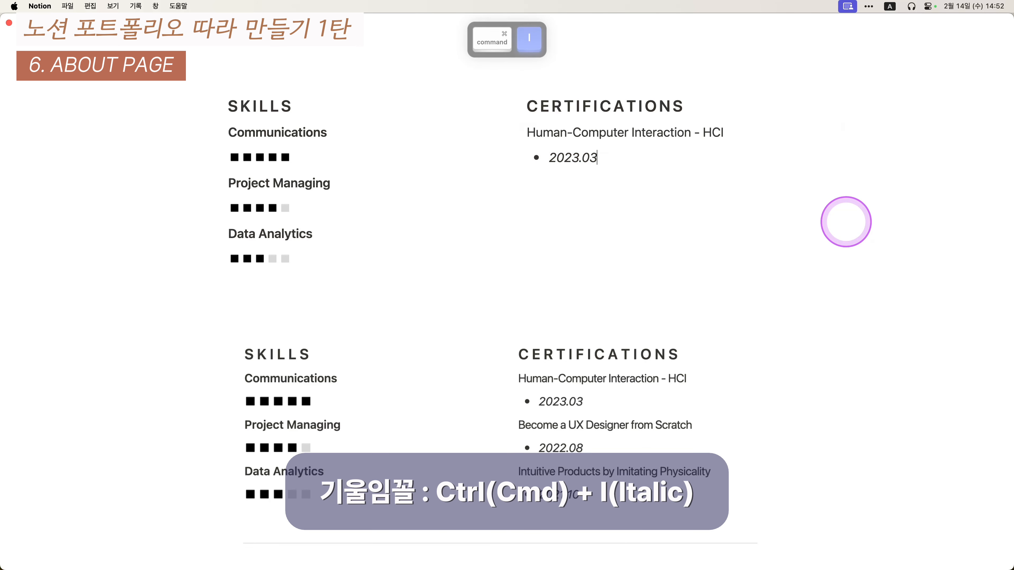
- Add Become a UX Designer from Scratch with italic bulleted date 2022.08
{"action": "key", "text": "Return"}
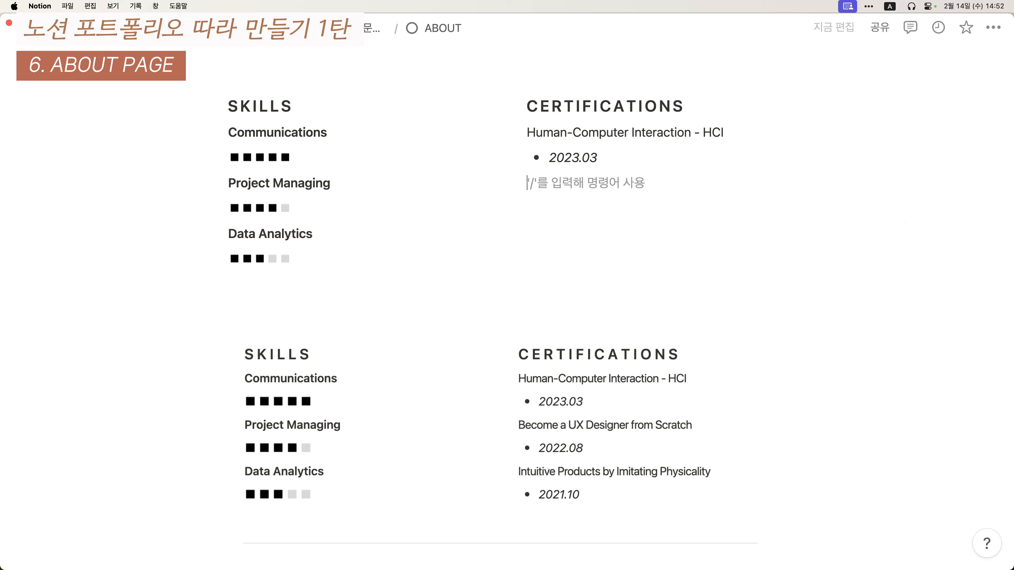
{"action": "key", "text": "super+v"}
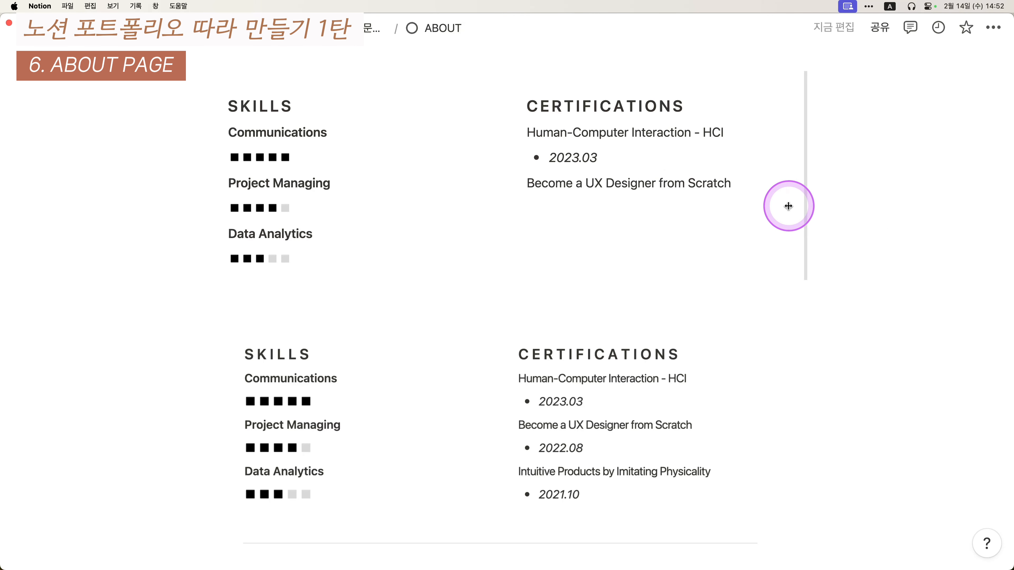
{"action": "key", "text": "Return"}
{"action": "type", "text": "-"}
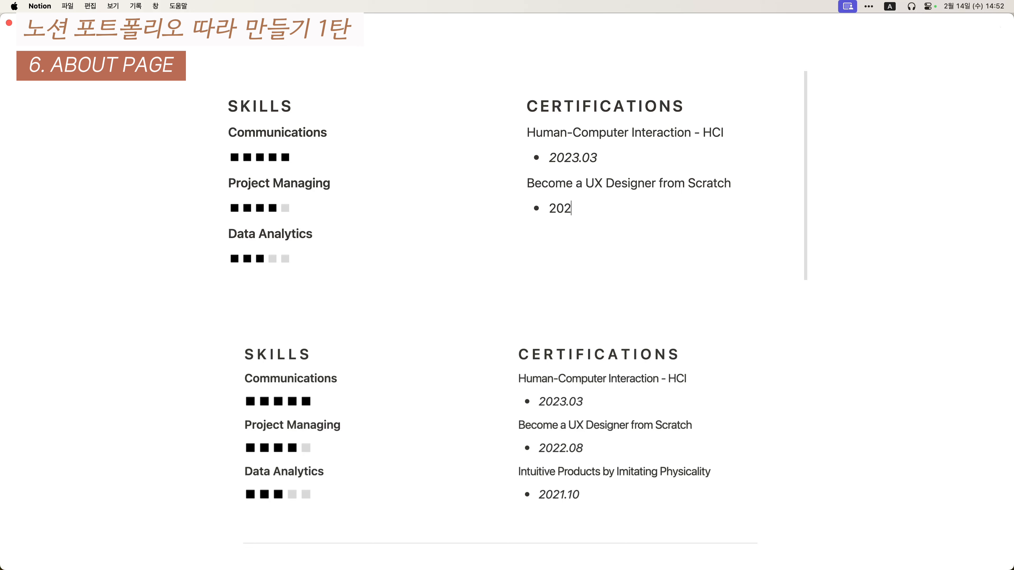
{"action": "key", "text": "Up"}
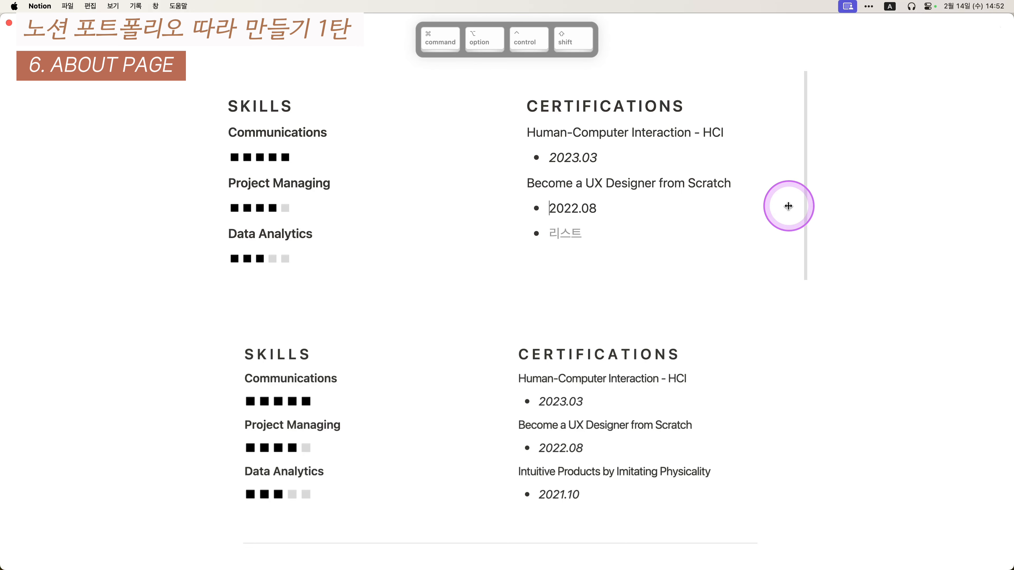
{"action": "key", "text": "super+a"}
{"action": "key", "text": "super+i"}
{"action": "key", "text": "Down"}
{"action": "key", "text": "BackSpace"}
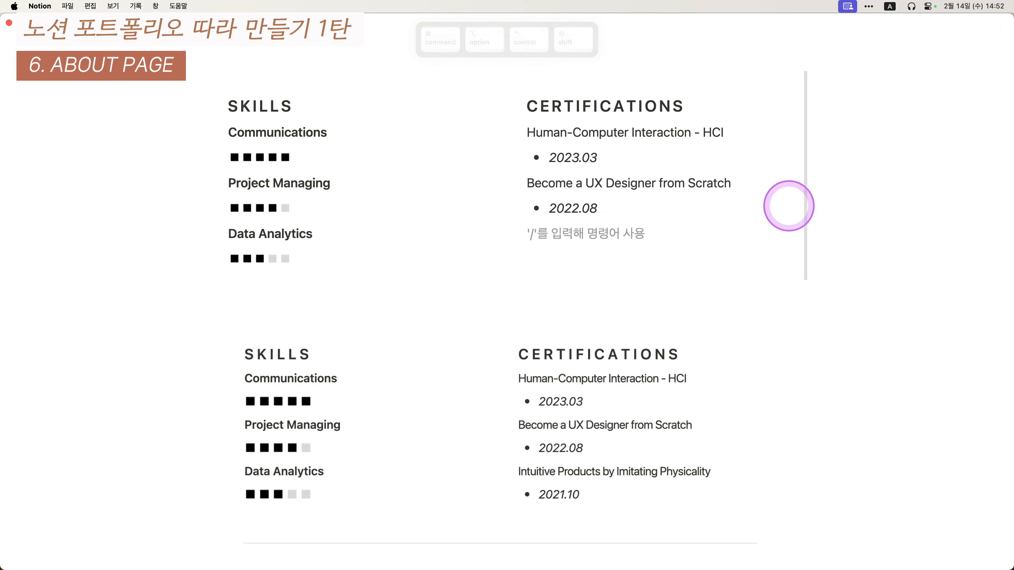
- Add Intuitive Products by Imitating Physicality with italic bulleted date 2021.10
{"action": "type", "text": "Intuitive Products by Imitating Physicality"}
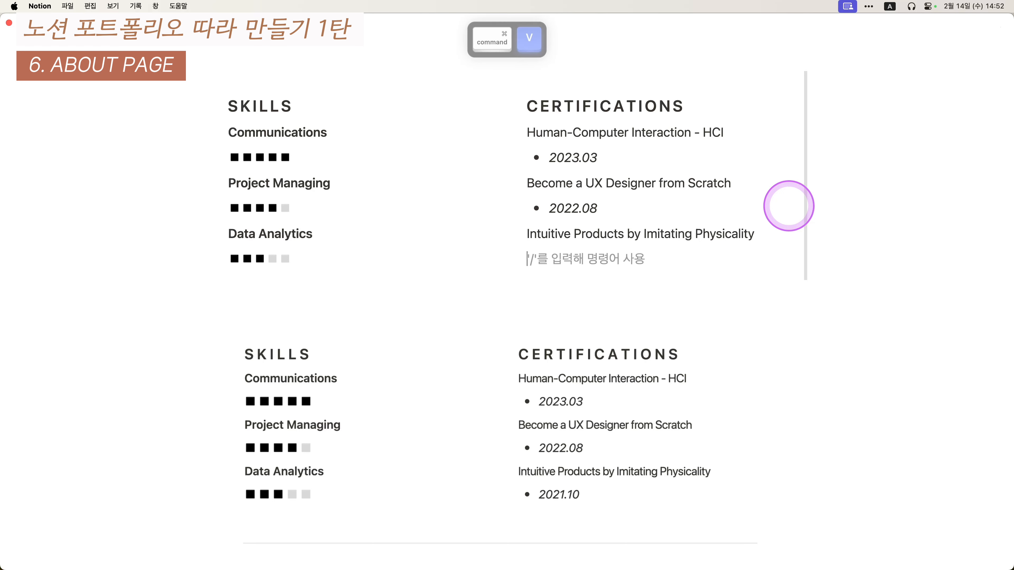
{"action": "type", "text": "-"}
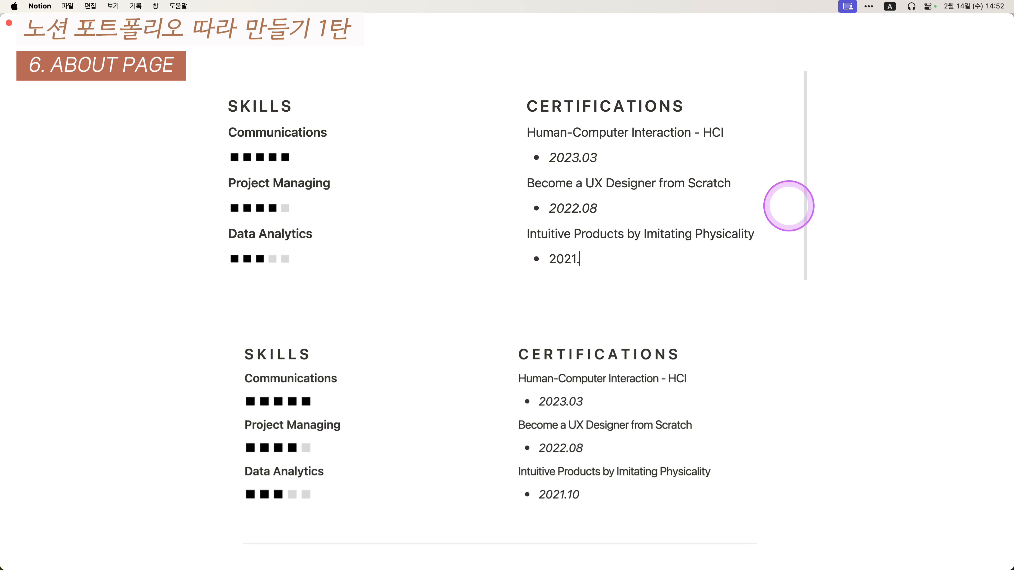
{"action": "key", "text": "super+a"}
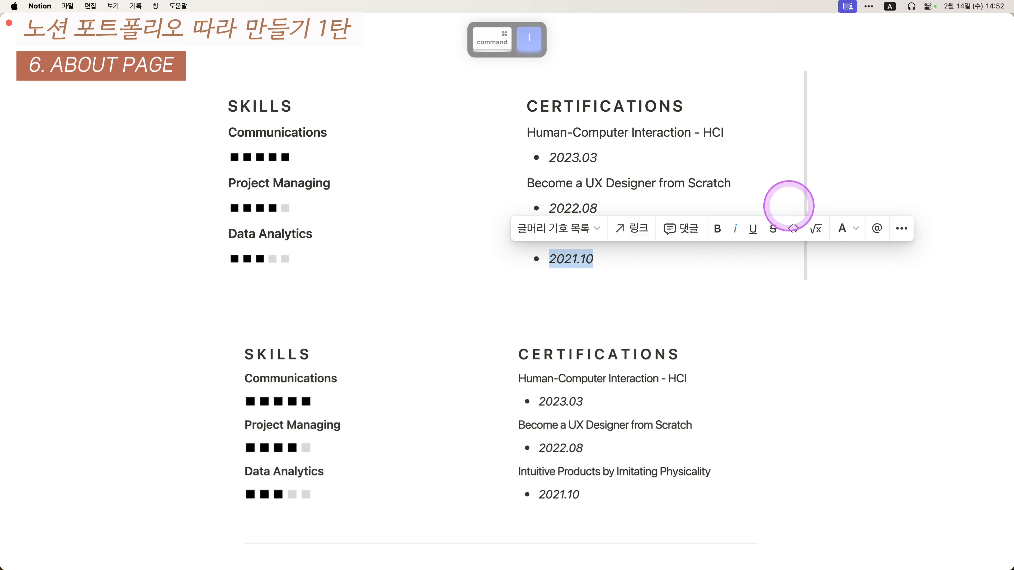
{"action": "scroll", "coordinate": [479, 207], "scroll_direction": "down", "scroll_amount": 1}
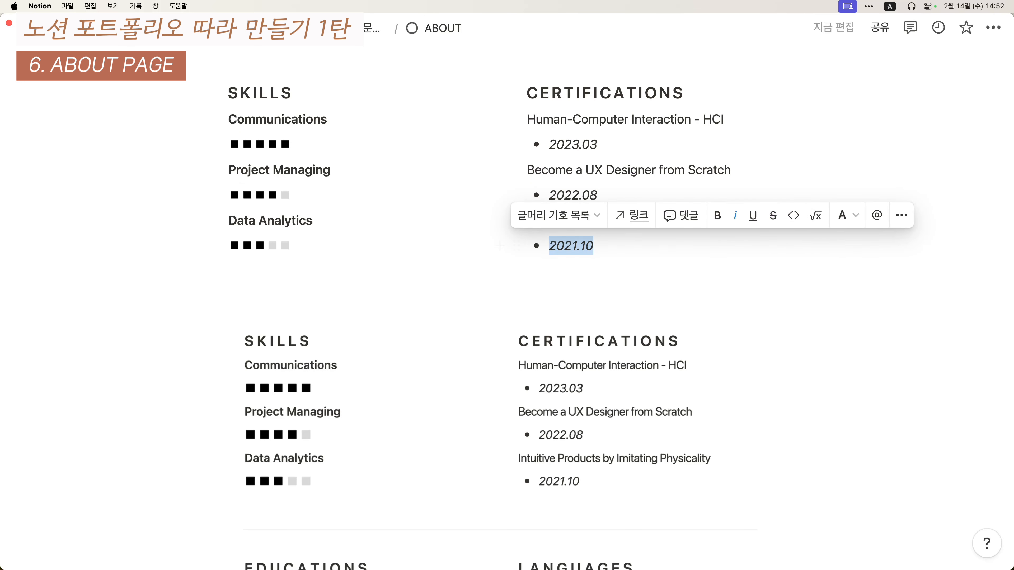
{"action": "scroll", "coordinate": [452, 294], "scroll_direction": "down", "scroll_amount": 10}
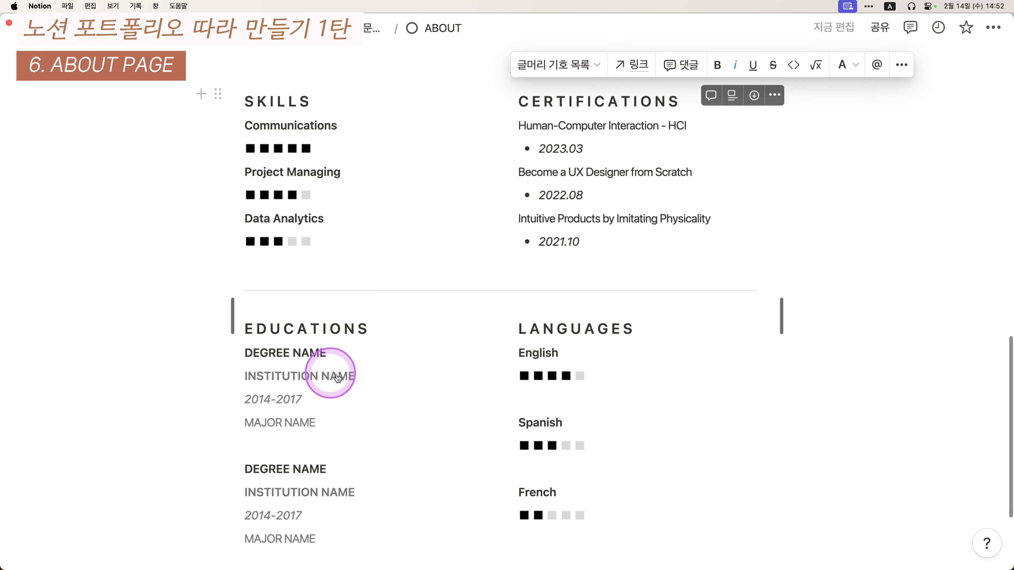
{"action": "scroll", "coordinate": [479, 359], "scroll_direction": "up", "scroll_amount": 4}
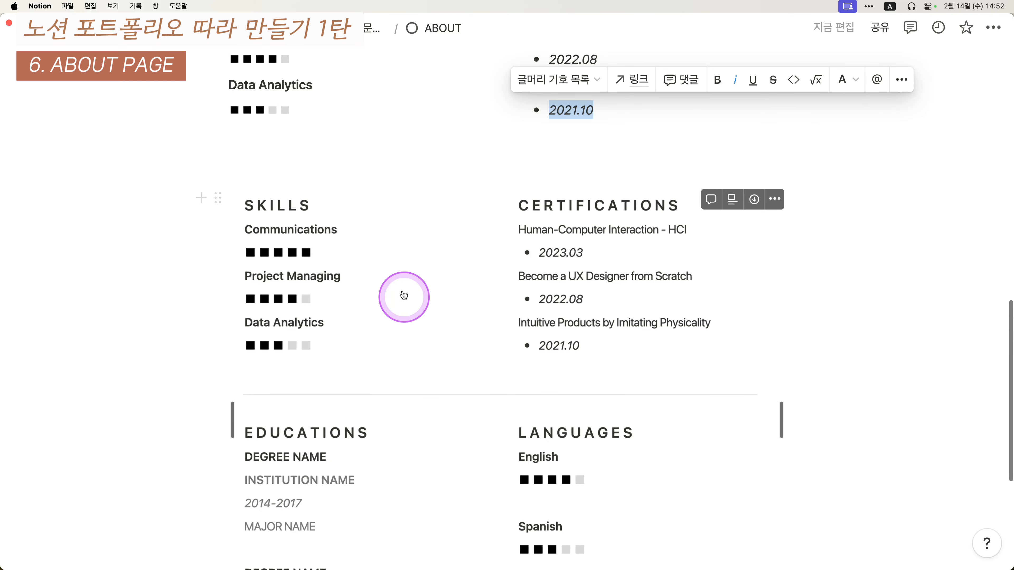
- Add EDUCATIONS and LANGUAGES lines below the Data Analytics skill
{"action": "left_click", "coordinate": [351, 168]}
{"action": "key", "text": "Return"}
{"action": "key", "text": "Up"}
{"action": "key", "text": "Up"}
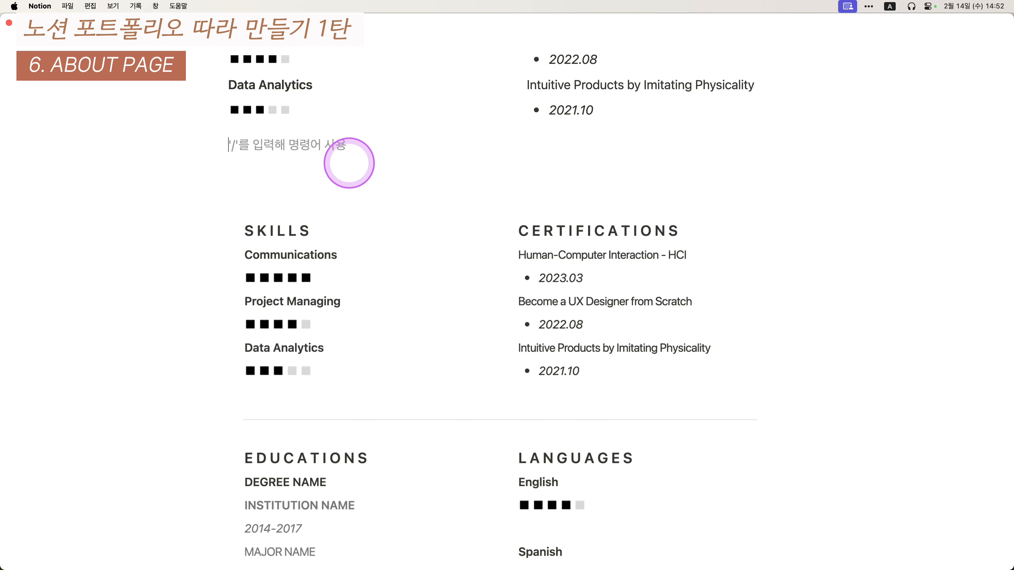
{"action": "left_click_drag", "start_coordinate": [349, 163], "coordinate": [402, 161]}
{"action": "scroll", "coordinate": [146, 172], "scroll_direction": "down", "scroll_amount": 1}
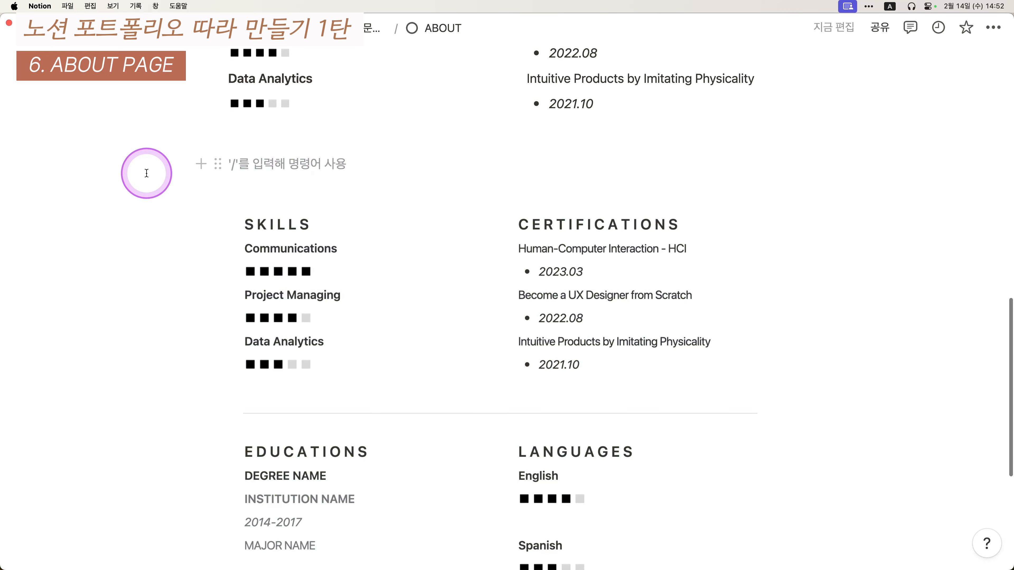
{"action": "scroll", "coordinate": [163, 234], "scroll_direction": "up", "scroll_amount": 1}
{"action": "type", "text": "d"}
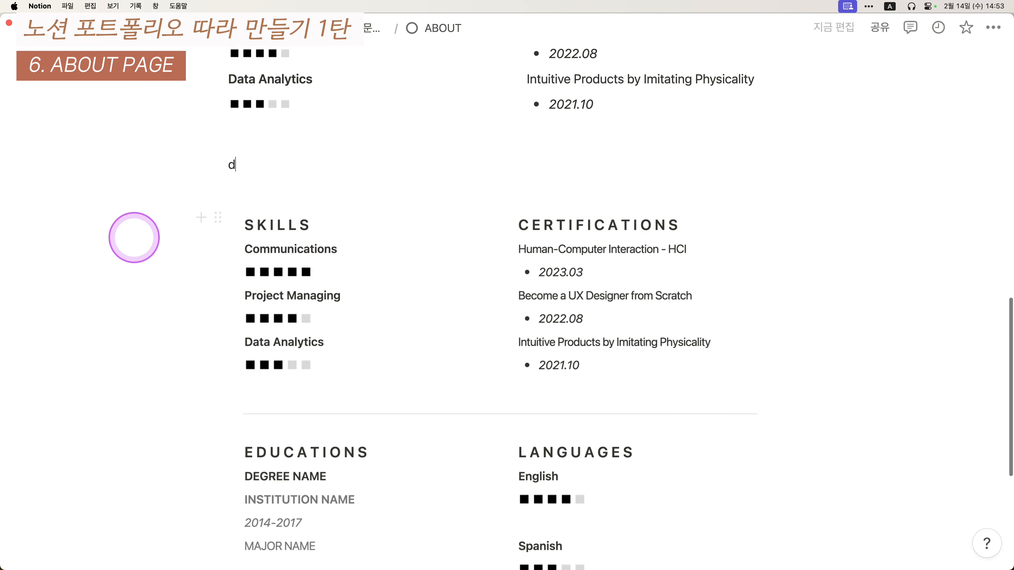
{"action": "key", "text": "BackSpace"}
{"action": "type", "text": "E"}
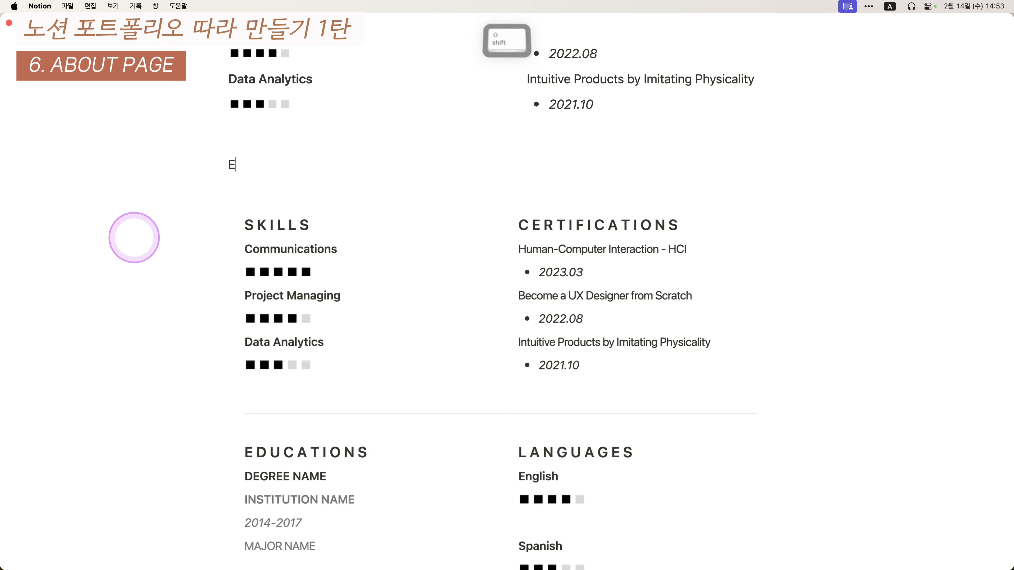
{"action": "type", "text": "UDUATIONS"}
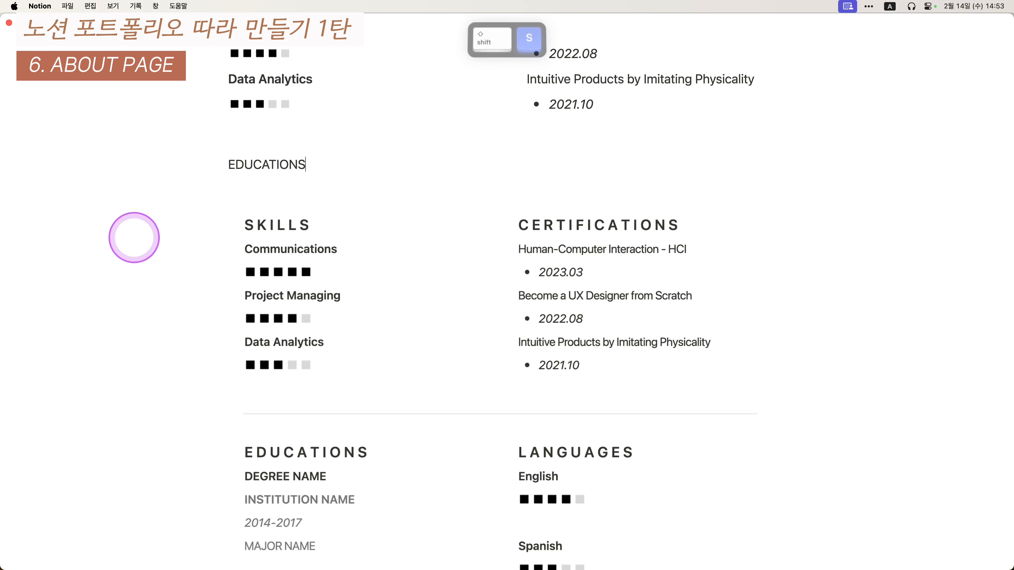
{"action": "key", "text": "Return"}
{"action": "type", "text": "LANGUAGES"}
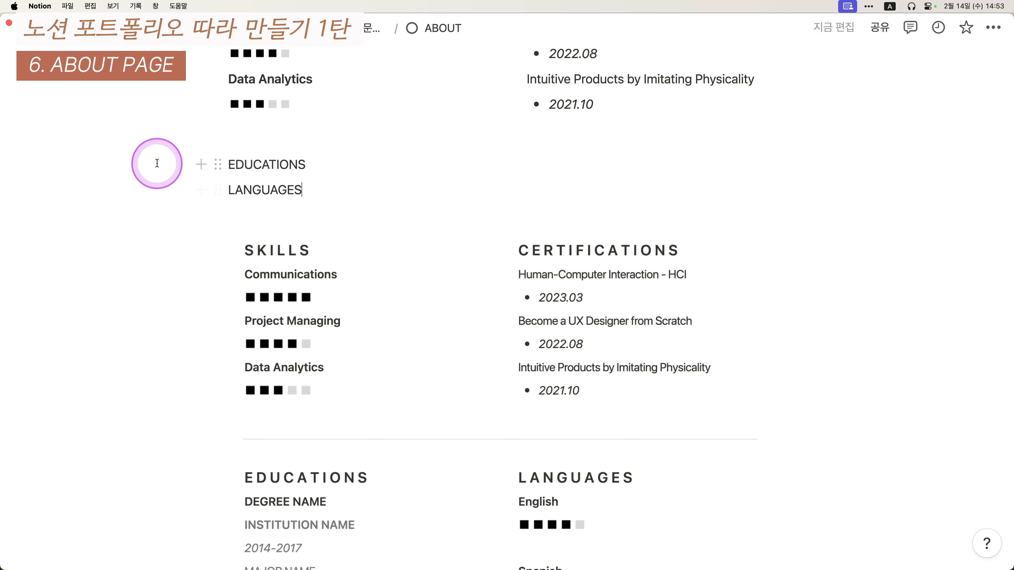
- Turn the EDUCATIONS and LANGUAGES lines into two side-by-side columns with the 열 action
{"action": "left_click_drag", "start_coordinate": [157, 164], "coordinate": [305, 187]}
{"action": "key", "text": "ctrl+slash"}
{"action": "type", "text": "duf"}
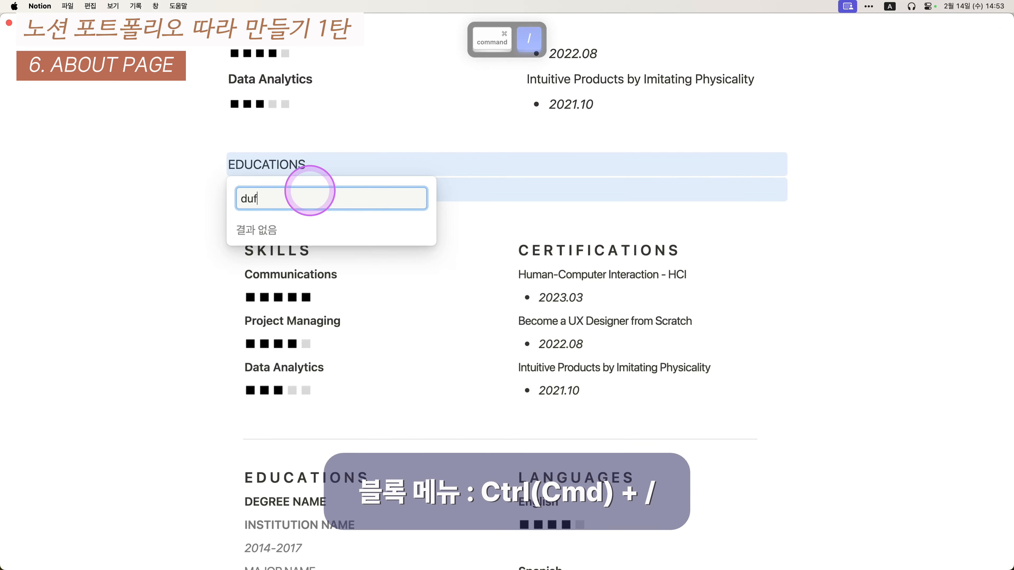
{"action": "key", "text": "BackSpace"}
{"action": "key", "text": "BackSpace"}
{"action": "key", "text": "BackSpace"}
{"action": "type", "text": "열"}
{"action": "key", "text": "Return"}
- Tidy the blank lines around the new columns, leaving one empty line above them
{"action": "scroll", "coordinate": [334, 170], "scroll_direction": "up", "scroll_amount": 5}
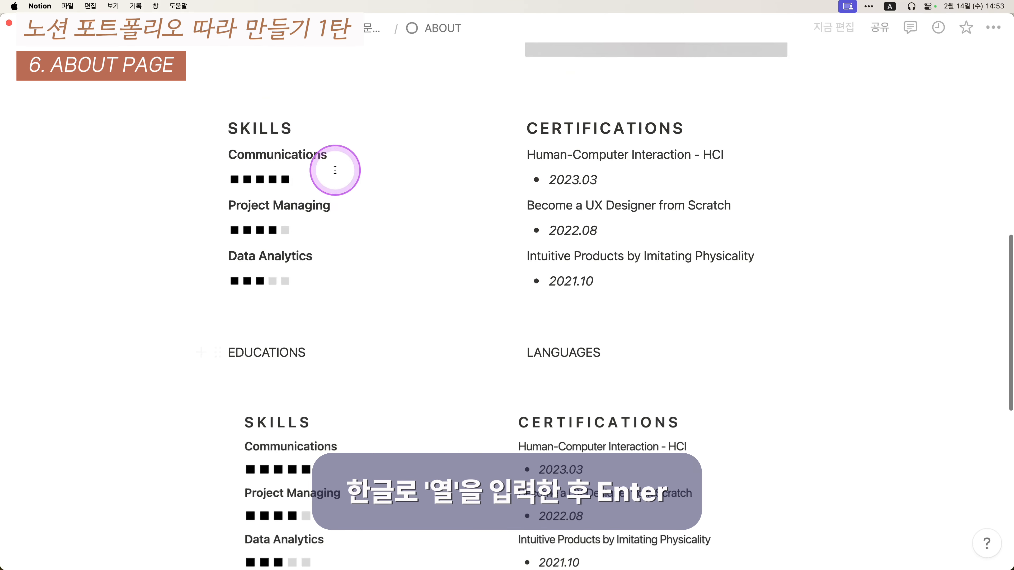
{"action": "left_click", "coordinate": [354, 278]}
{"action": "key", "text": "Return"}
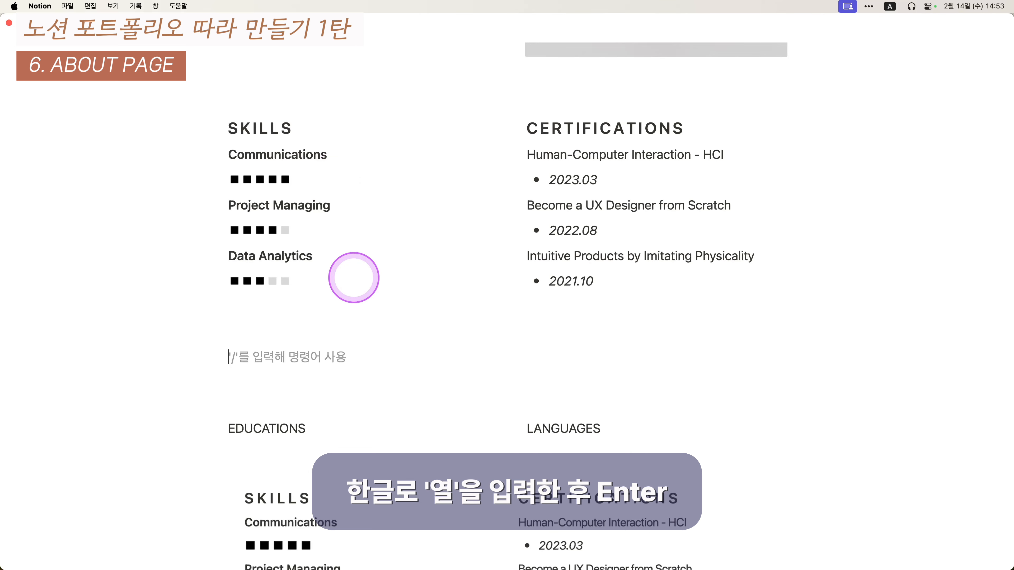
{"action": "key", "text": "BackSpace"}
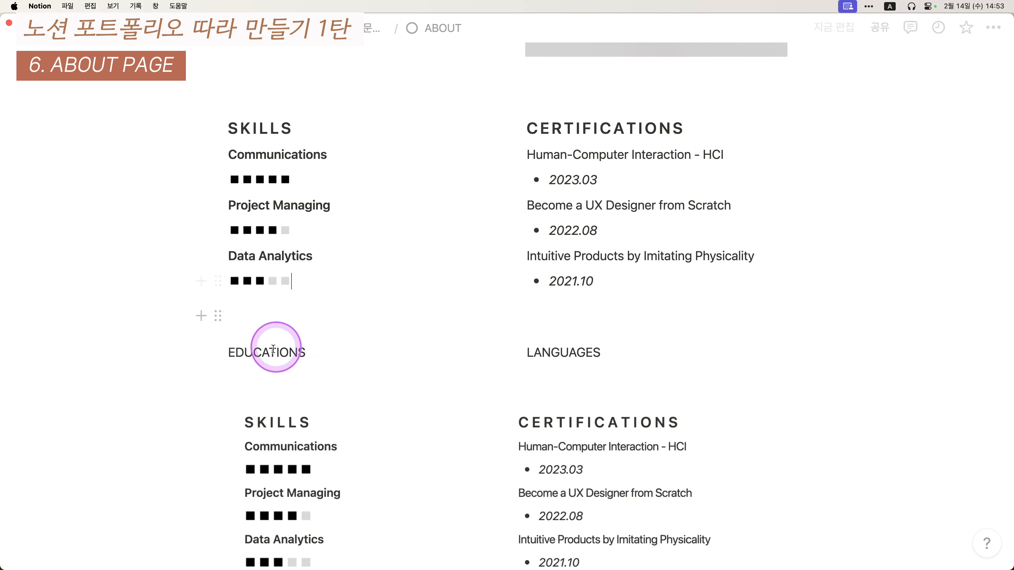
{"action": "left_click_drag", "start_coordinate": [156, 385], "coordinate": [606, 388]}
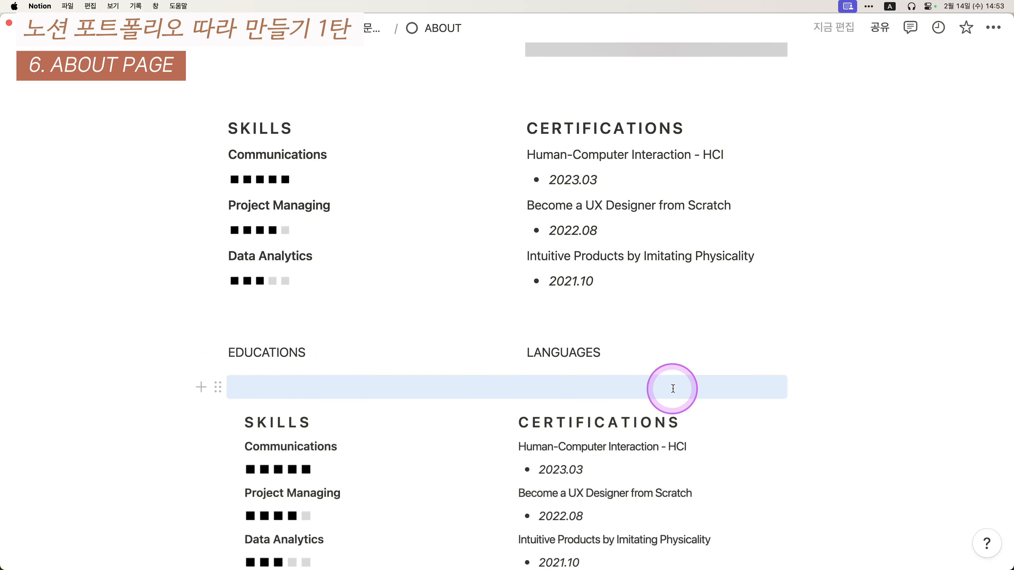
{"action": "key", "text": "Return"}
{"action": "key", "text": "Return"}
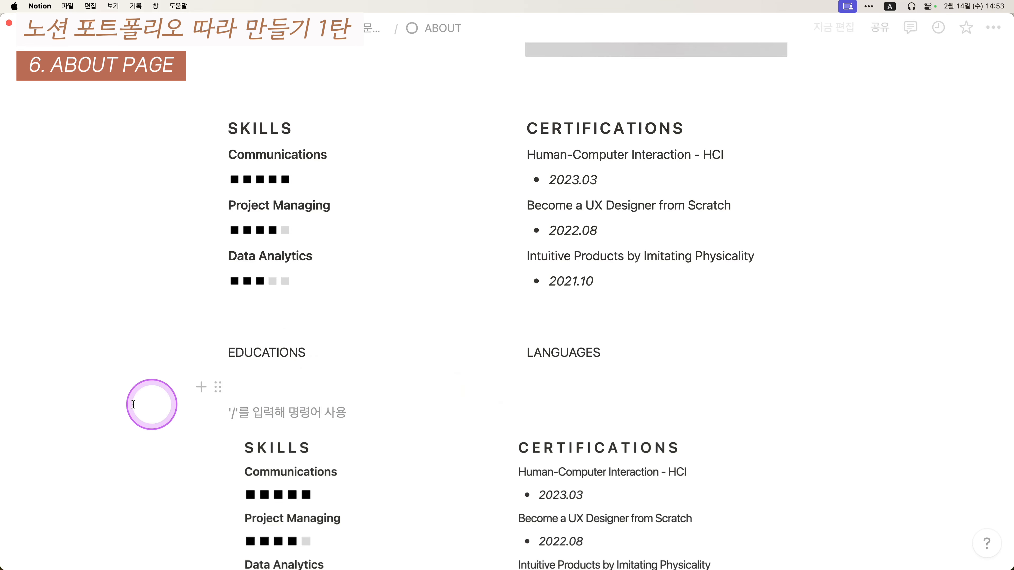
{"action": "left_click_drag", "start_coordinate": [120, 392], "coordinate": [307, 398]}
{"action": "left_click_drag", "start_coordinate": [182, 390], "coordinate": [345, 412]}
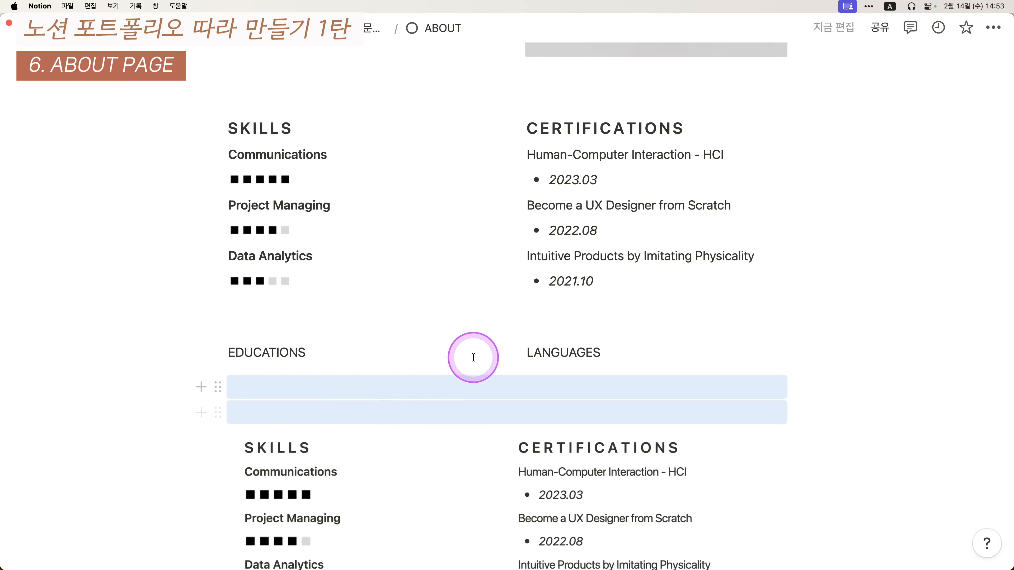
{"action": "left_click", "coordinate": [315, 315]}
{"action": "key", "text": "Return"}
{"action": "key", "text": "Return"}
{"action": "key", "text": "Return"}
{"action": "key", "text": "Return"}
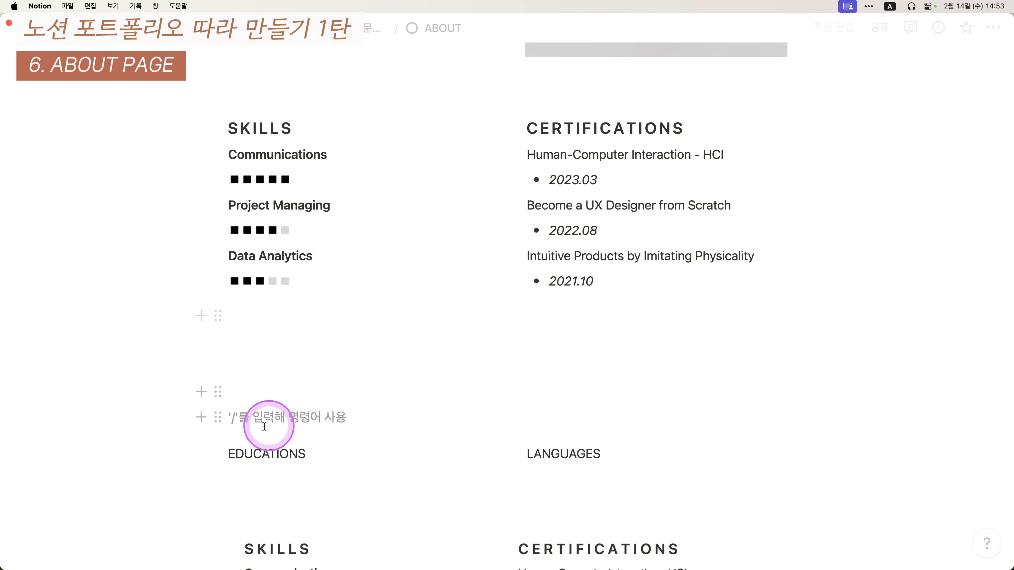
{"action": "key", "text": "BackSpace"}
{"action": "key", "text": "BackSpace"}
{"action": "key", "text": "BackSpace"}
{"action": "key", "text": "BackSpace"}
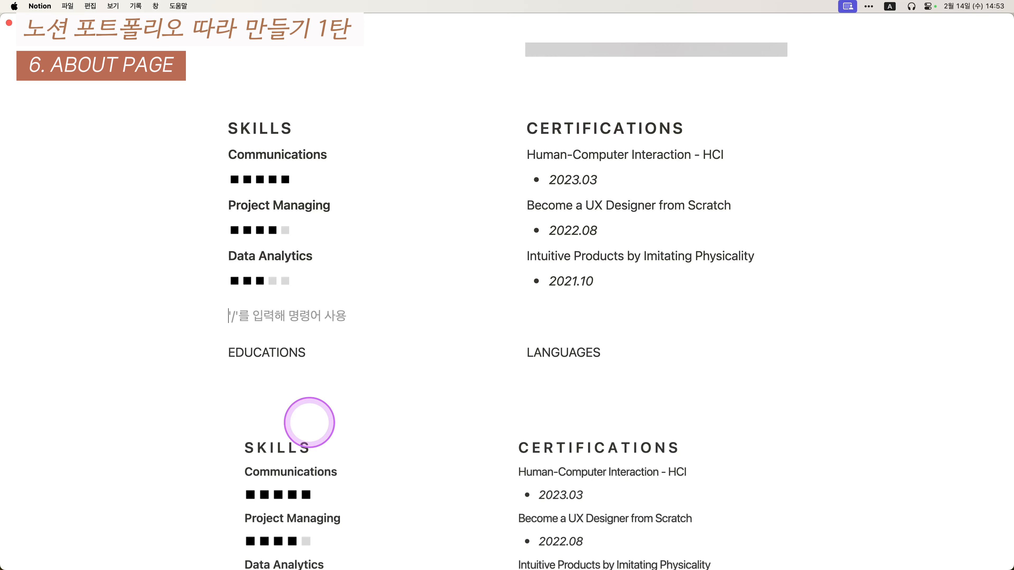
- Make EDUCATIONS and LANGUAGES small letter-spaced headings
{"action": "left_click_drag", "start_coordinate": [176, 351], "coordinate": [813, 355]}
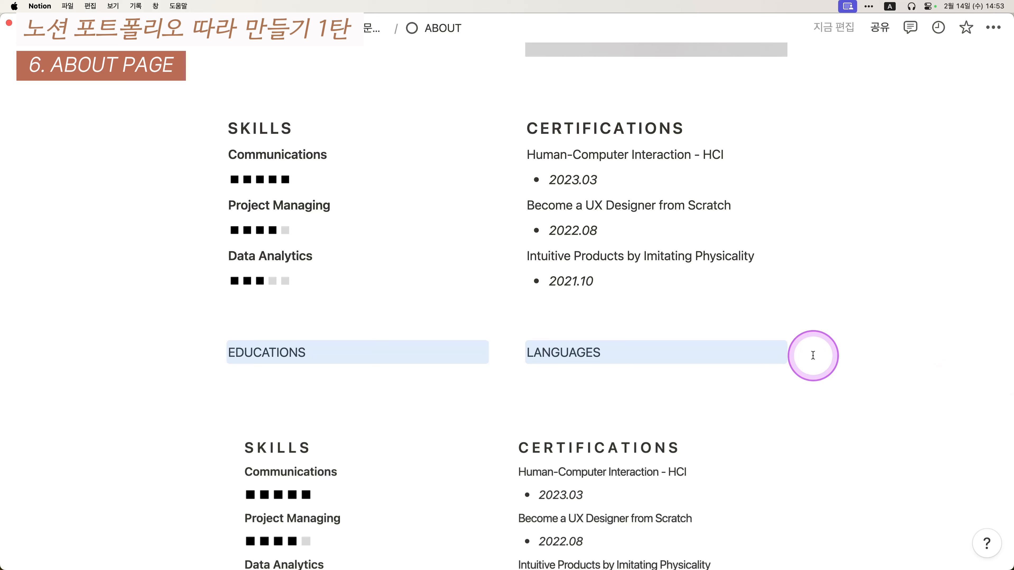
{"action": "key", "text": "super+alt+3"}
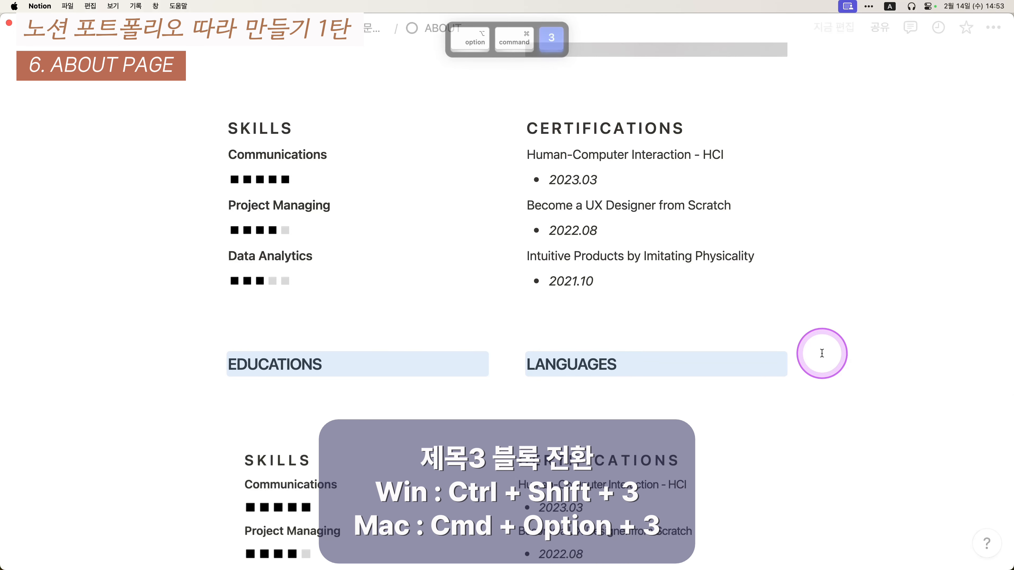
{"action": "left_click", "coordinate": [356, 343]}
{"action": "key", "text": "super+Left"}
{"action": "key", "text": "Right"}
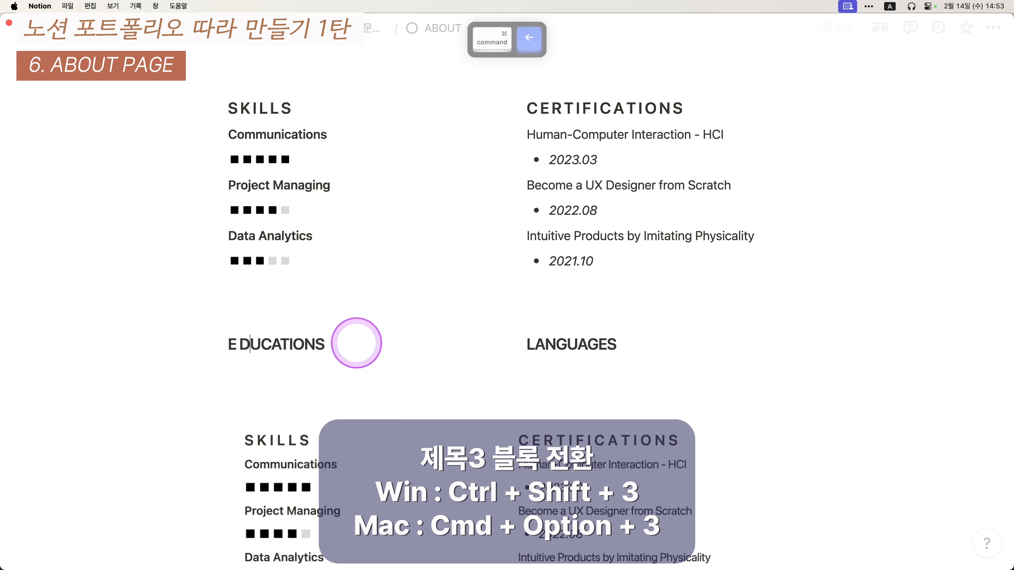
{"action": "key", "text": "Right"}
{"action": "key", "text": "Right"}
{"action": "key", "text": "Right"}
{"action": "key", "text": "Right"}
{"action": "key", "text": "Right"}
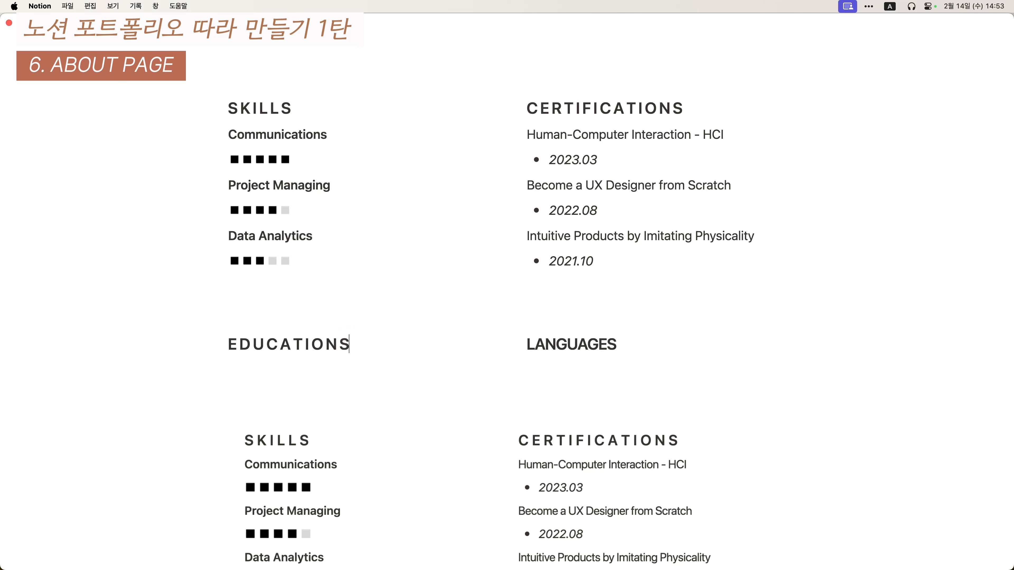
{"action": "left_click", "coordinate": [656, 359]}
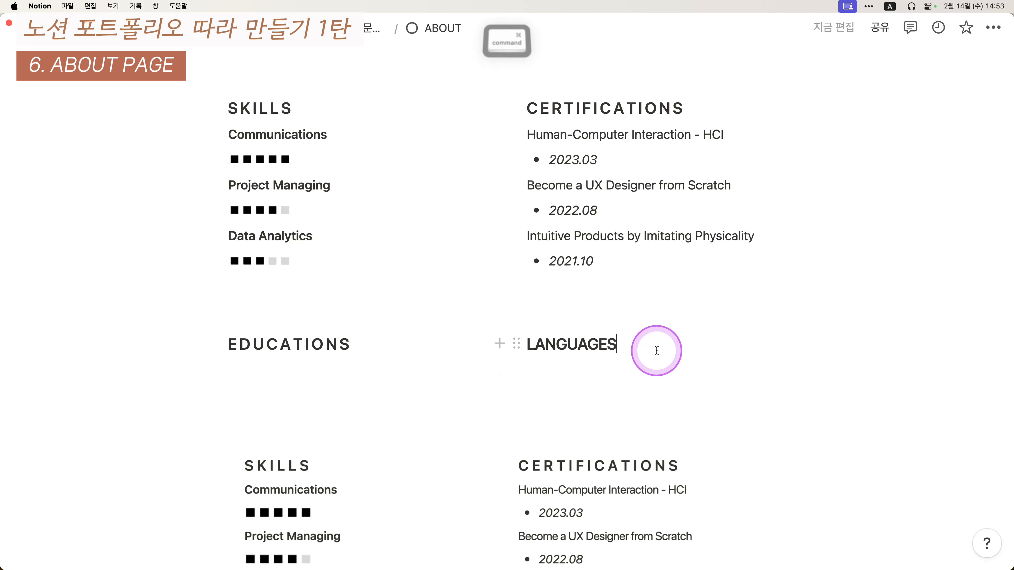
{"action": "key", "text": "super+Left"}
{"action": "key", "text": "Right"}
{"action": "key", "text": "Right"}
{"action": "key", "text": "Right"}
{"action": "key", "text": "space"}
{"action": "key", "text": "Right"}
{"action": "key", "text": "space"}
{"action": "key", "text": "Right"}
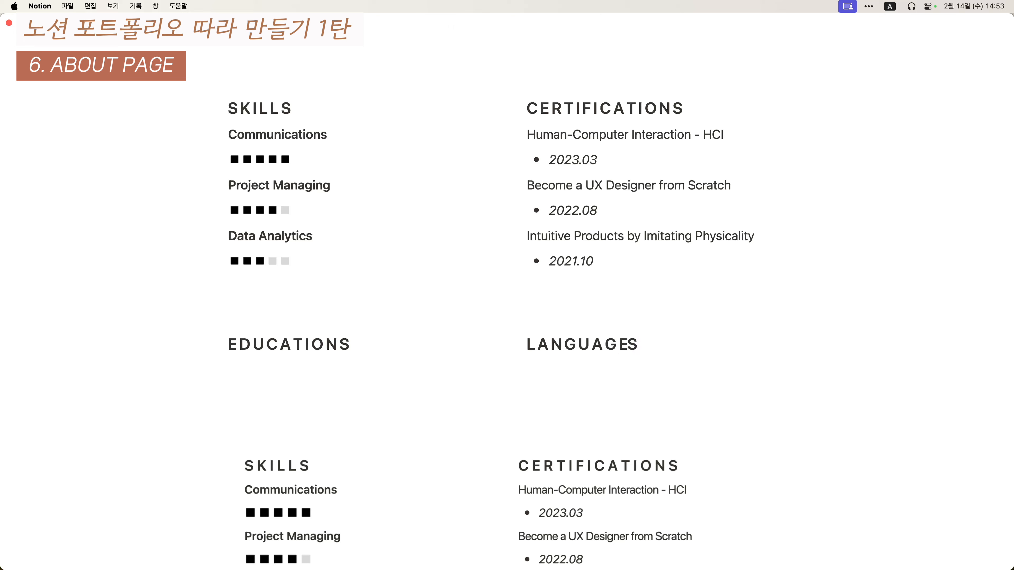
{"action": "key", "text": "BackSpace"}
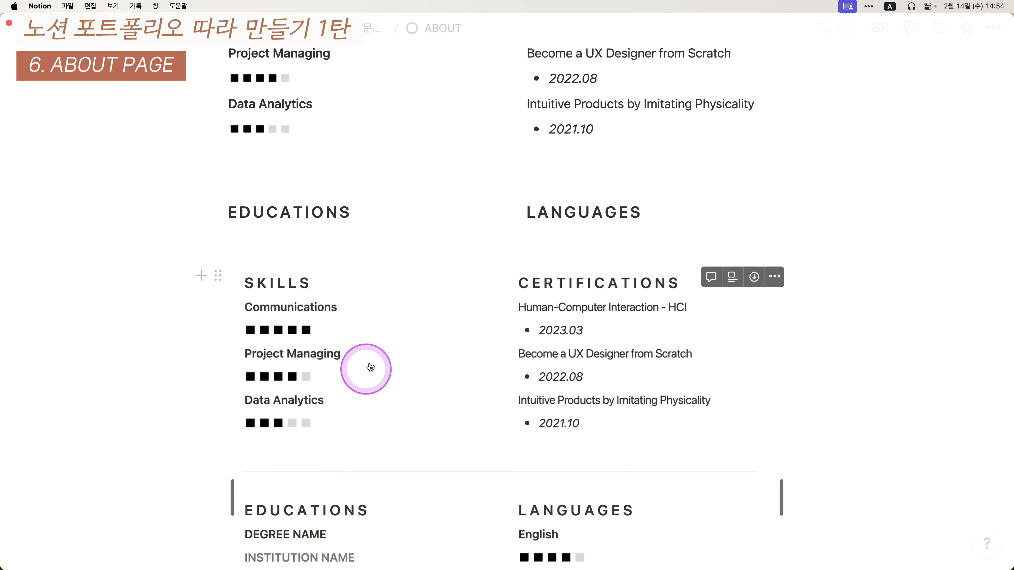
- Add a bold DEGREE NAME line under the EDUCATIONS heading
{"action": "left_click", "coordinate": [401, 215]}
{"action": "key", "text": "Return"}
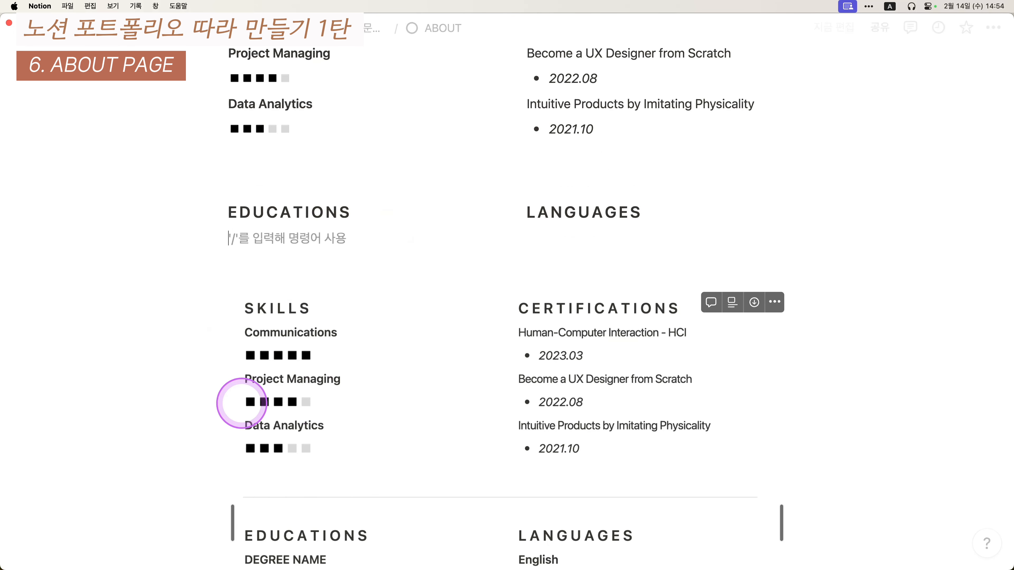
{"action": "scroll", "coordinate": [239, 379], "scroll_direction": "down", "scroll_amount": 5}
{"action": "scroll", "coordinate": [270, 370], "scroll_direction": "up", "scroll_amount": 3}
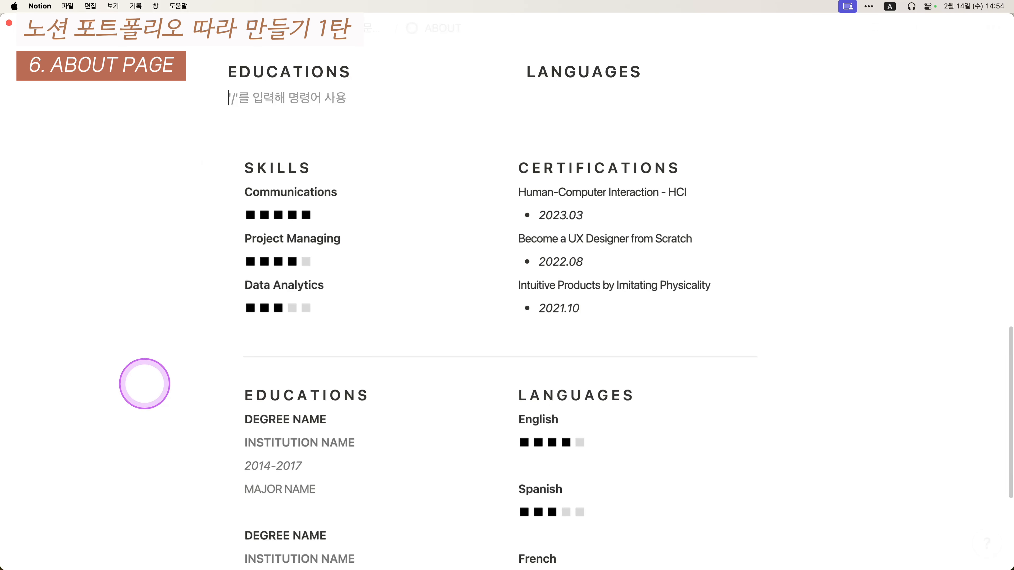
{"action": "type", "text": "DEGERR"}
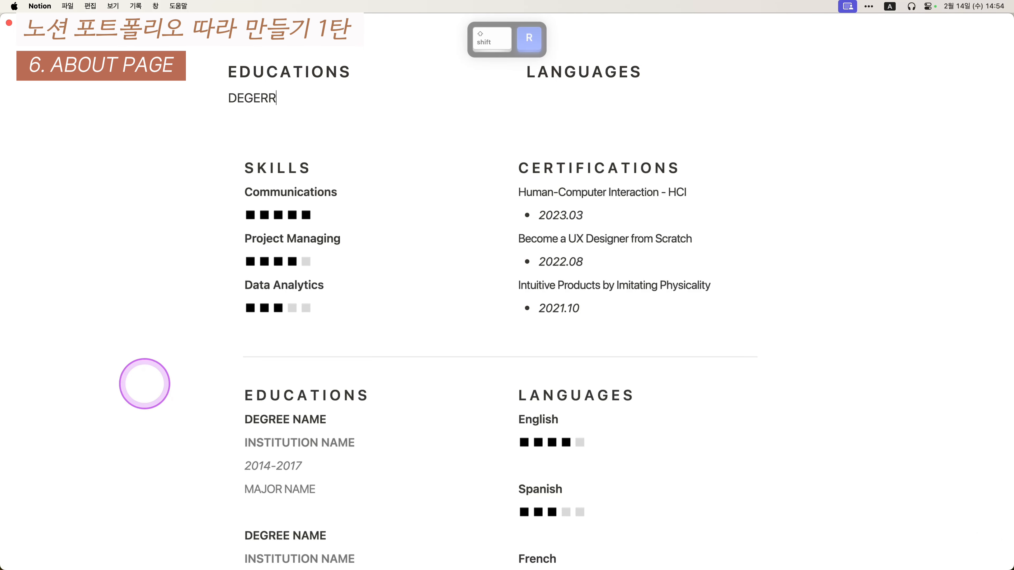
{"action": "key", "text": "BackSpace"}
{"action": "key", "text": "BackSpace"}
{"action": "key", "text": "BackSpace"}
{"action": "type", "text": "REE N"}
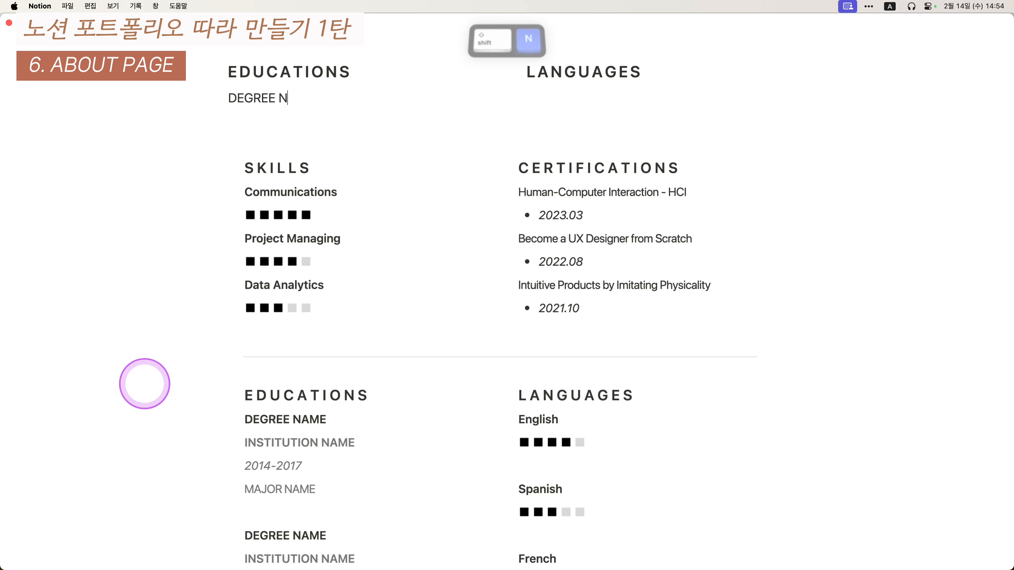
{"action": "type", "text": "AVE"}
{"action": "key", "text": "BackSpace"}
{"action": "key", "text": "BackSpace"}
{"action": "type", "text": "ME"}
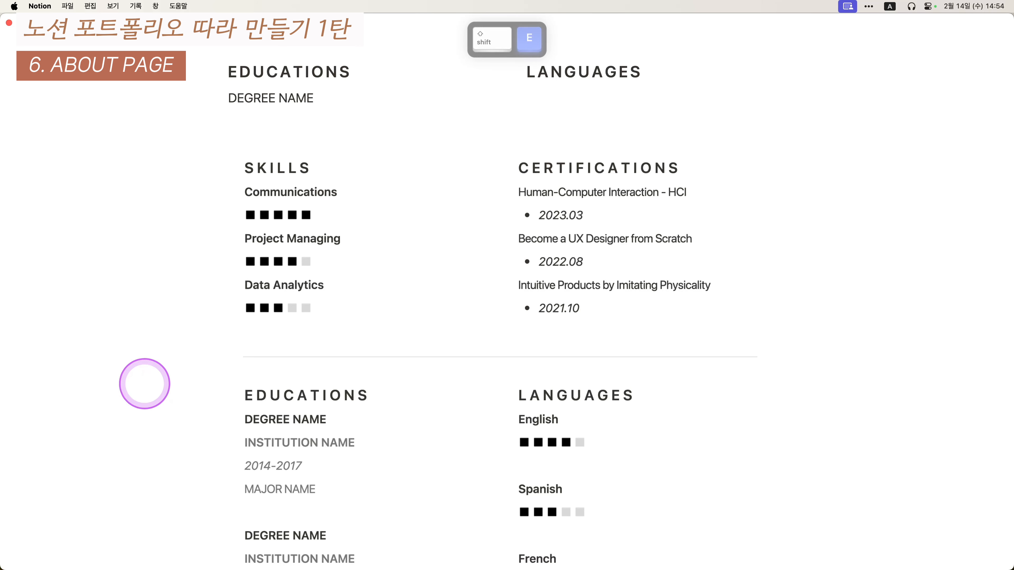
{"action": "key", "text": "super+a"}
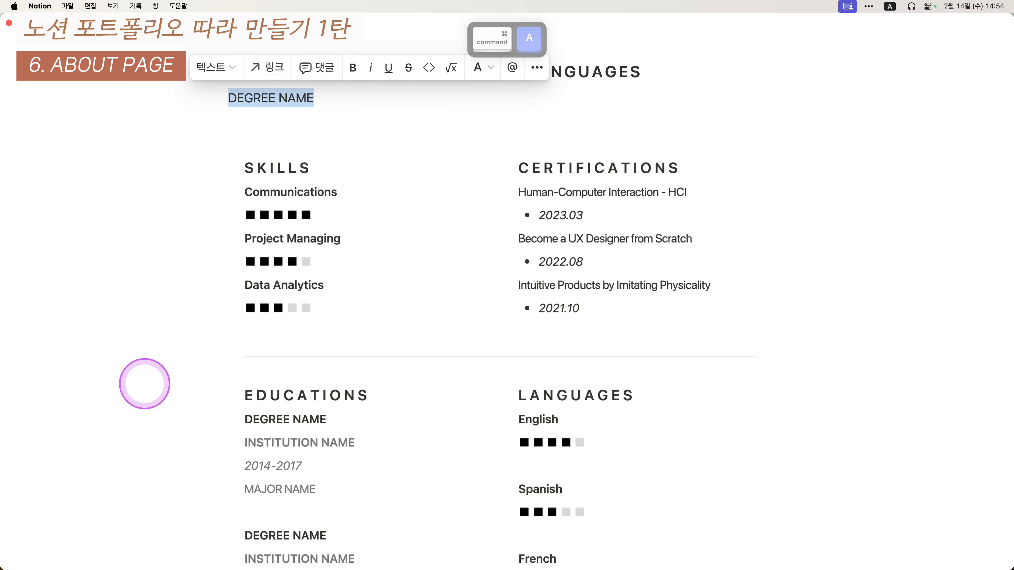
{"action": "key", "text": "super+b"}
- Add bold INSTITUTION NAME, then 2014-2017 and MAJOR NAME lines below it
{"action": "key", "text": "Return"}
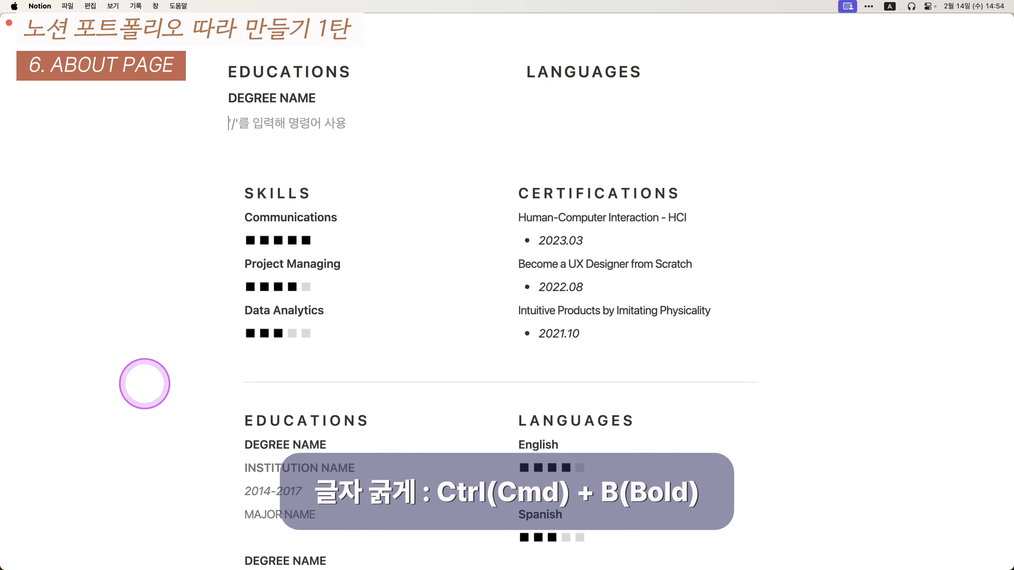
{"action": "type", "text": "INSTI"}
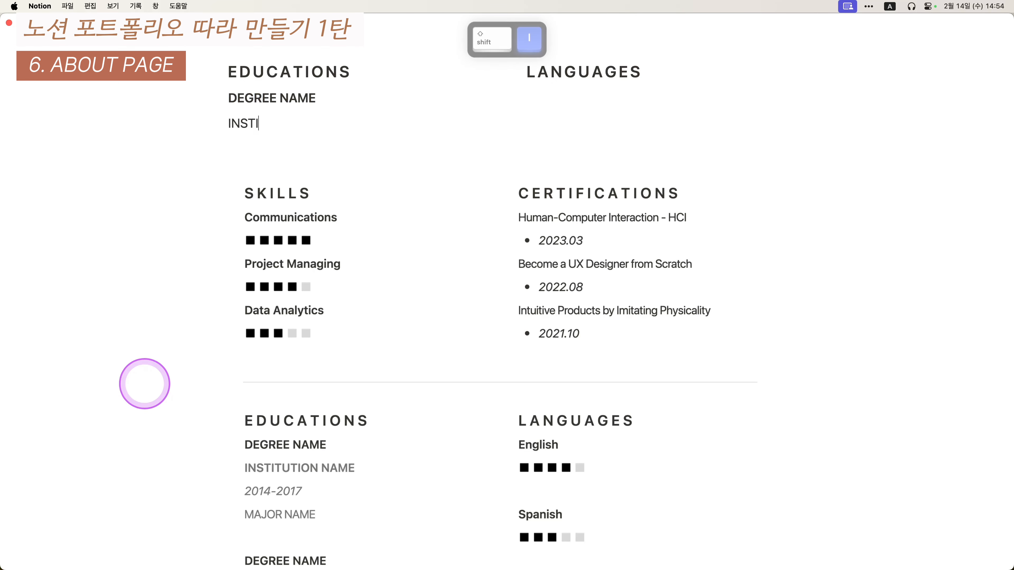
{"action": "type", "text": "TUTION NAM"}
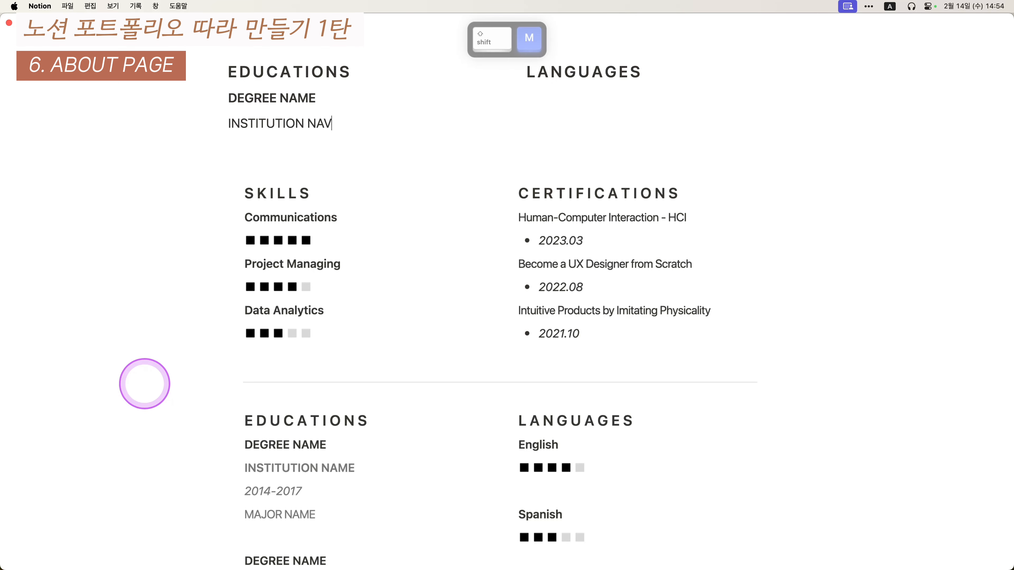
{"action": "type", "text": "E"}
{"action": "key", "text": "super+a"}
{"action": "key", "text": "super+b"}
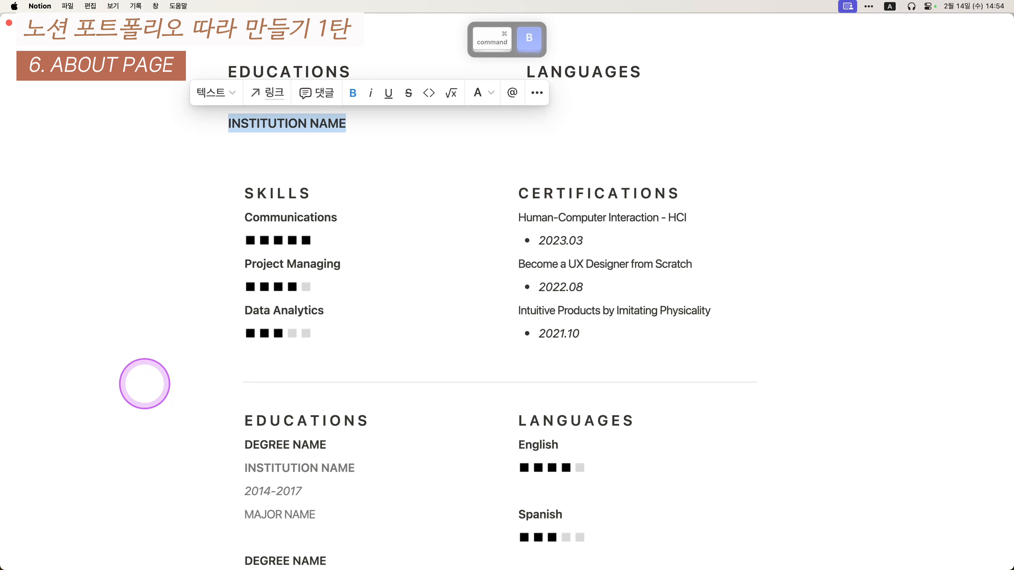
{"action": "key", "text": "Right"}
{"action": "key", "text": "Return"}
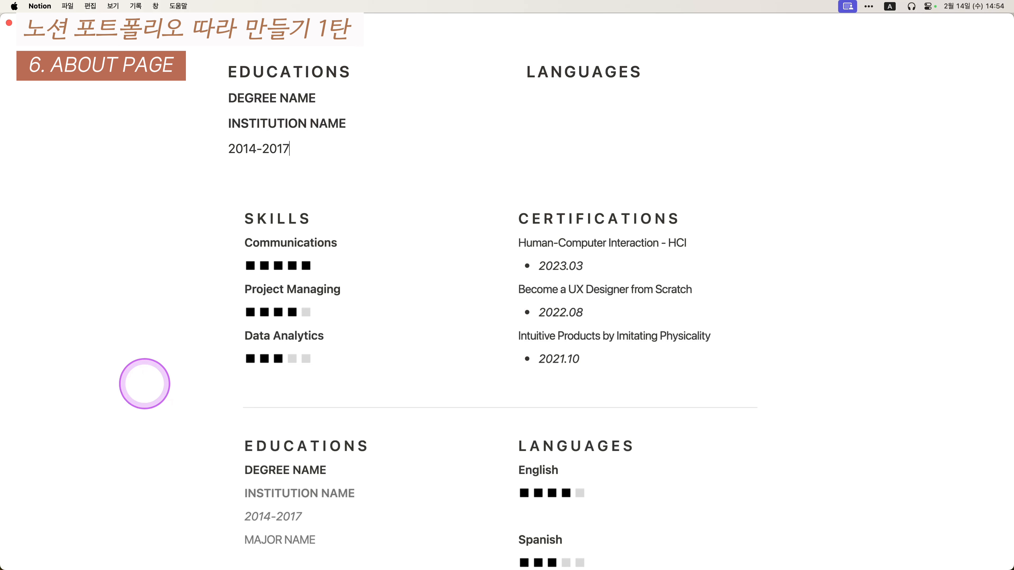
{"action": "key", "text": "Return"}
{"action": "type", "text": "MAJOR"}
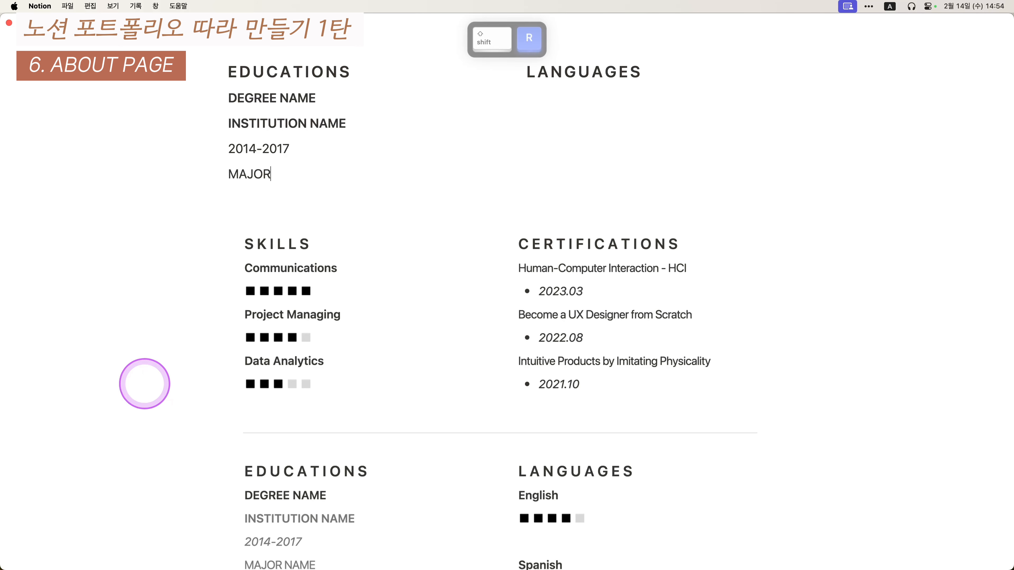
{"action": "type", "text": " NAME"}
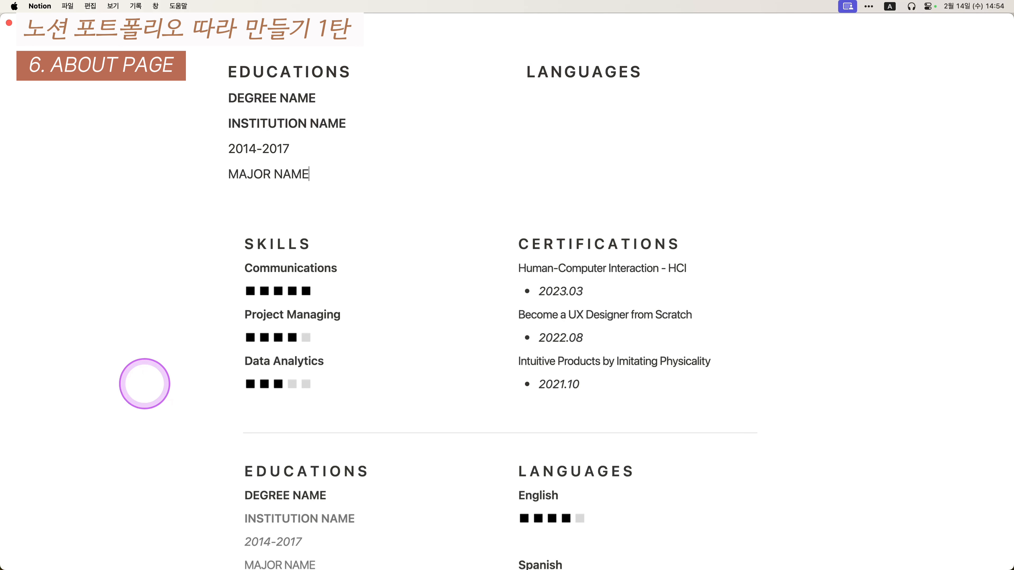
{"action": "key", "text": "Escape"}
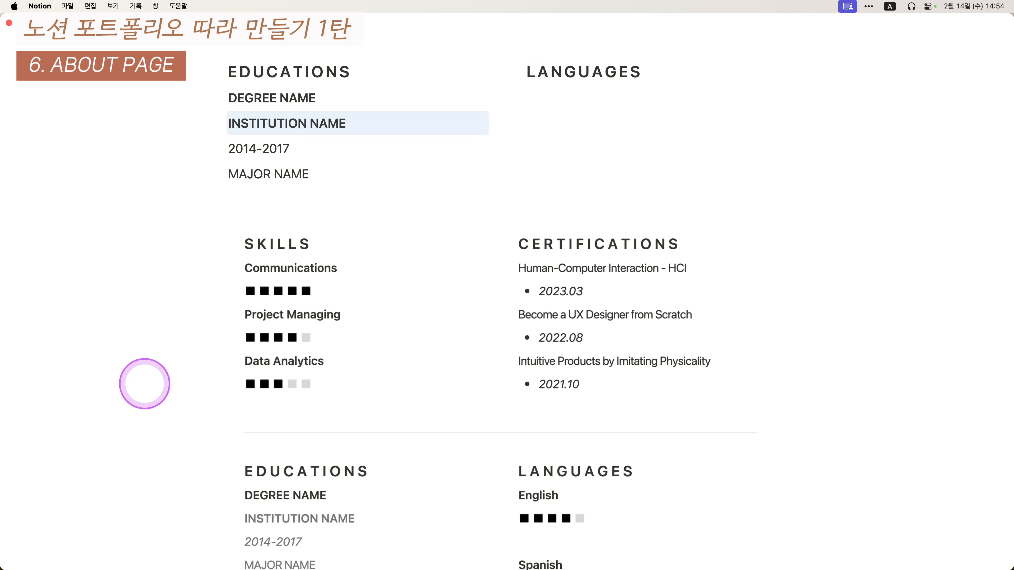
{"action": "key", "text": "shift+Down"}
- Colour INSTITUTION NAME and 2014-2017 gray (회색)
{"action": "key", "text": "super+/"}
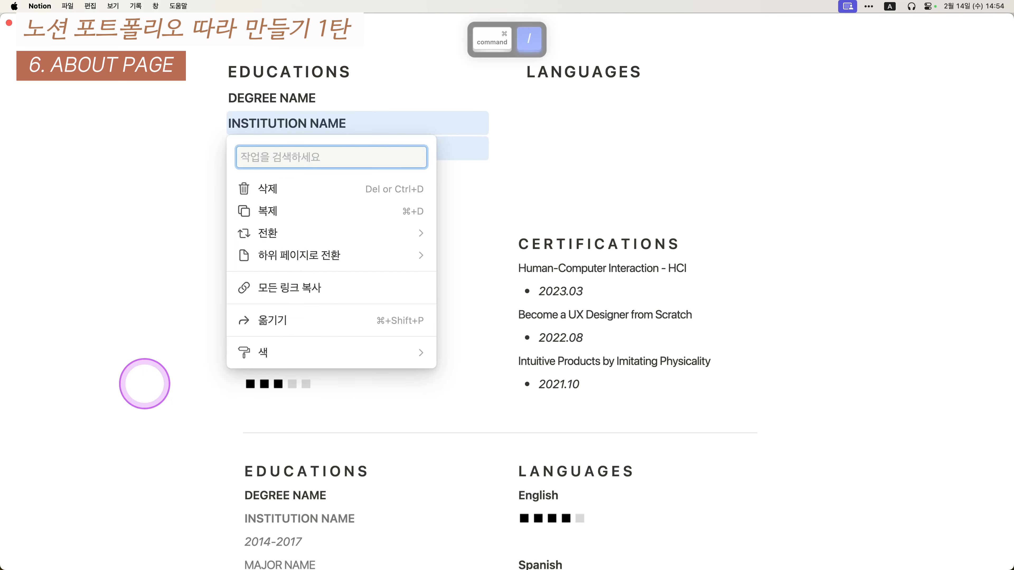
{"action": "type", "text": "ghltor"}
{"action": "key", "text": "super+BackSpace"}
{"action": "key", "text": "ctrl+alt+shift+super+a"}
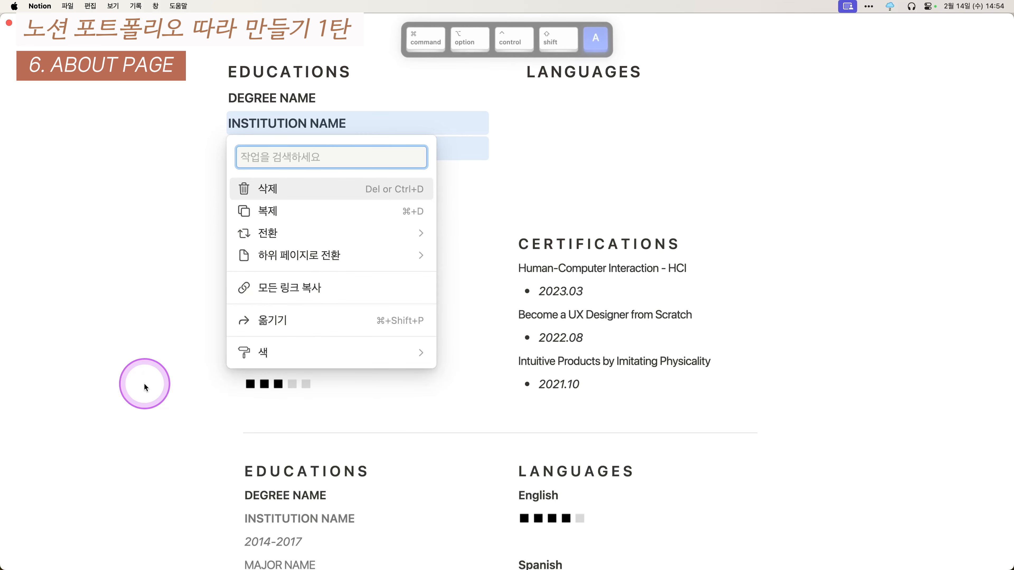
{"action": "type", "text": "회색"}
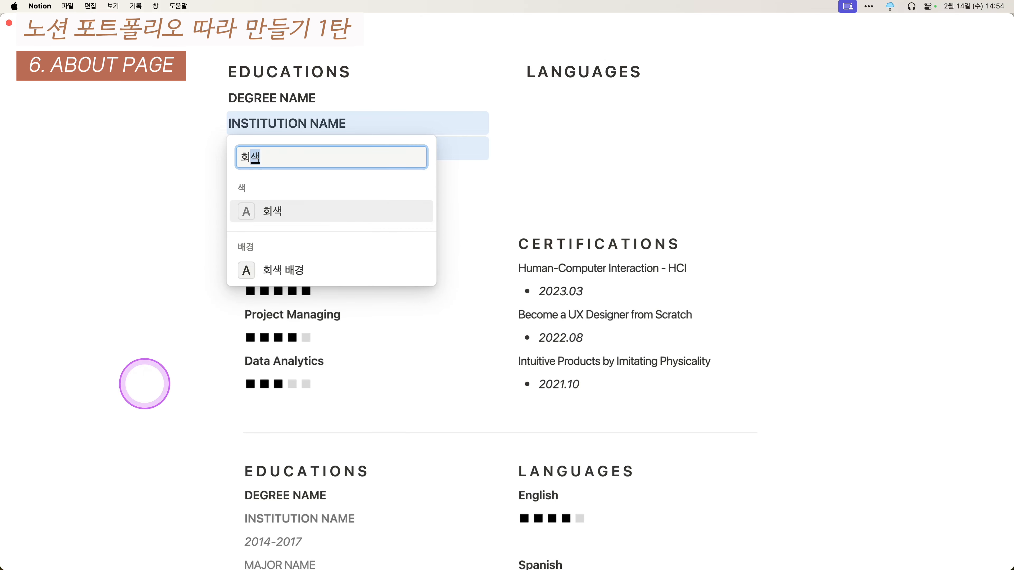
{"action": "key", "text": "Return"}
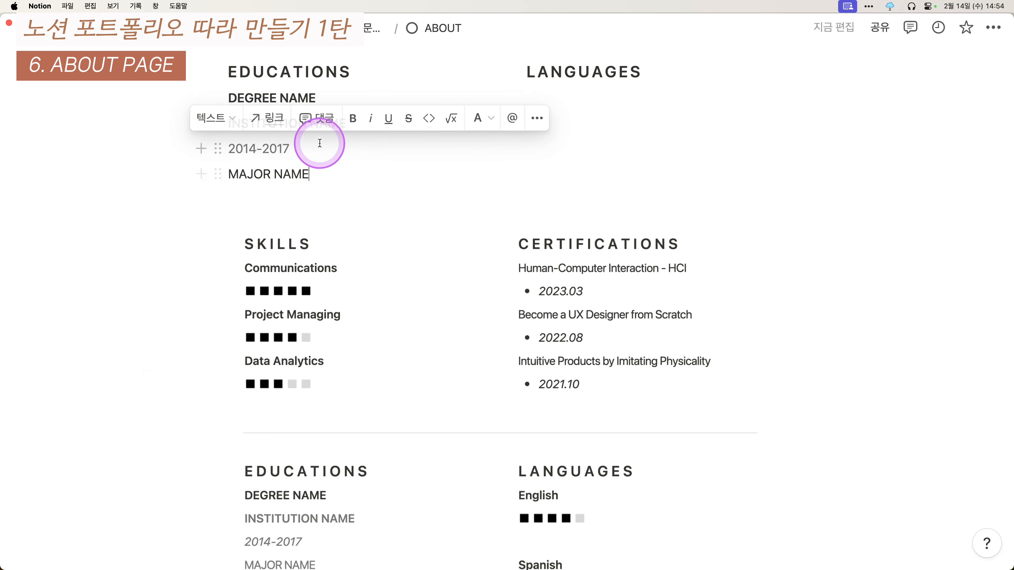
{"action": "left_click", "coordinate": [346, 168]}
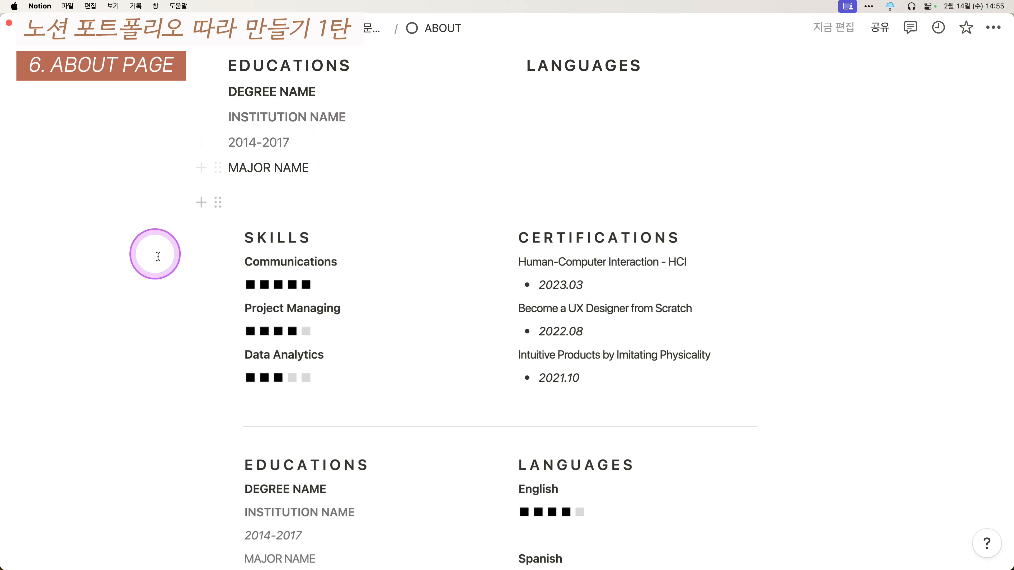
- Italicise 2014-2017 and duplicate the four-line education entry beneath it
{"action": "key", "text": "ctrl+a"}
{"action": "key", "text": "ctrl+i"}
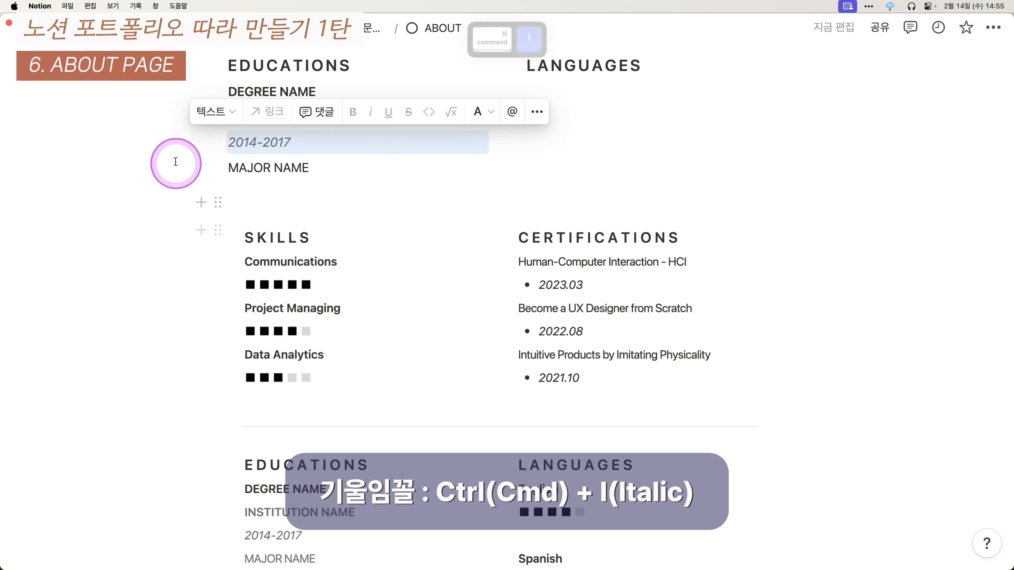
{"action": "left_click_drag", "start_coordinate": [147, 84], "coordinate": [516, 214]}
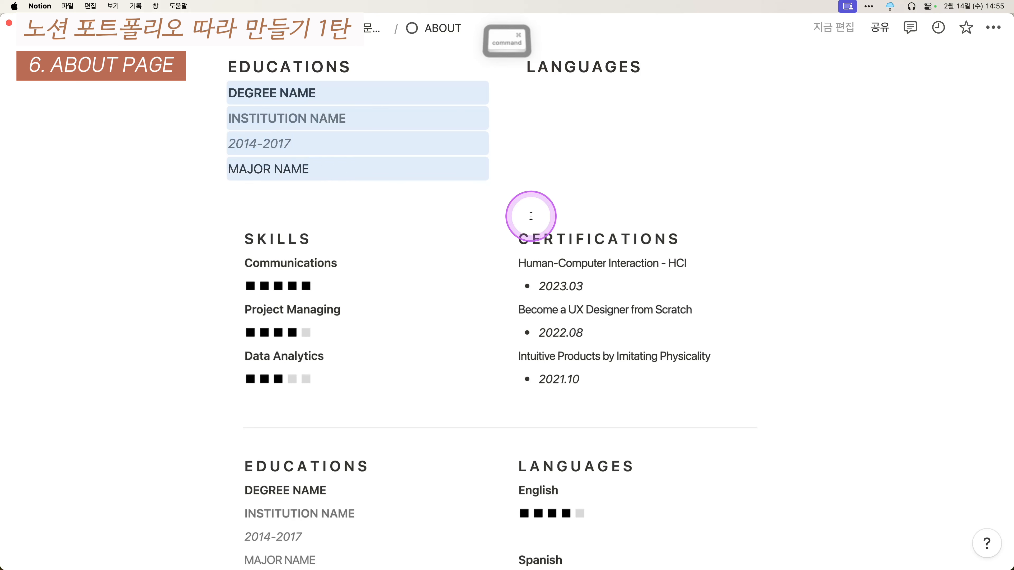
{"action": "key", "text": "ctrl+d"}
{"action": "left_click", "coordinate": [362, 169]}
{"action": "key", "text": "Return"}
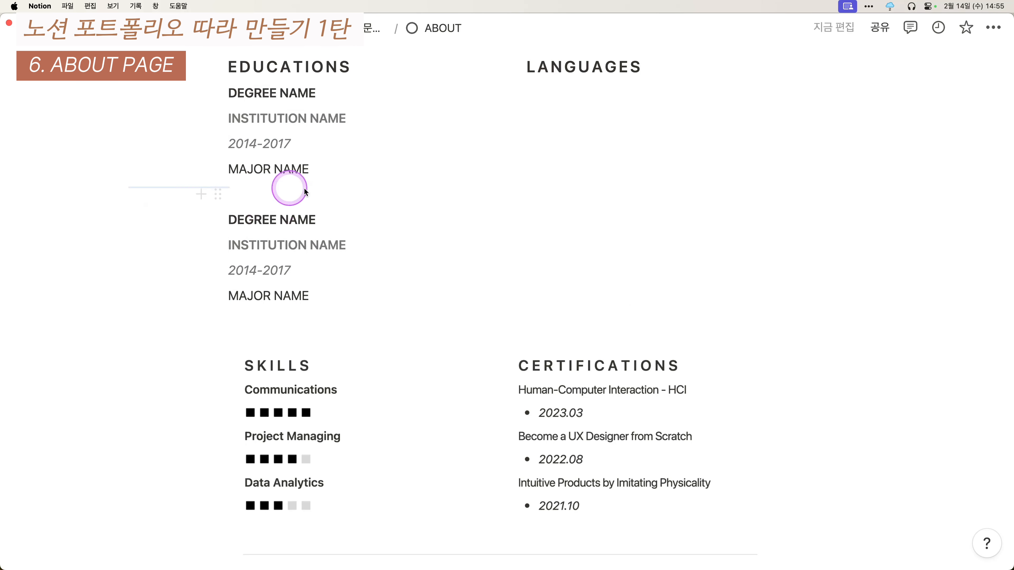
{"action": "left_click", "coordinate": [306, 192]}
- Copy the SKILLS rows with their rating squares and paste them under LANGUAGES
{"action": "scroll", "coordinate": [469, 219], "scroll_direction": "down", "scroll_amount": 10}
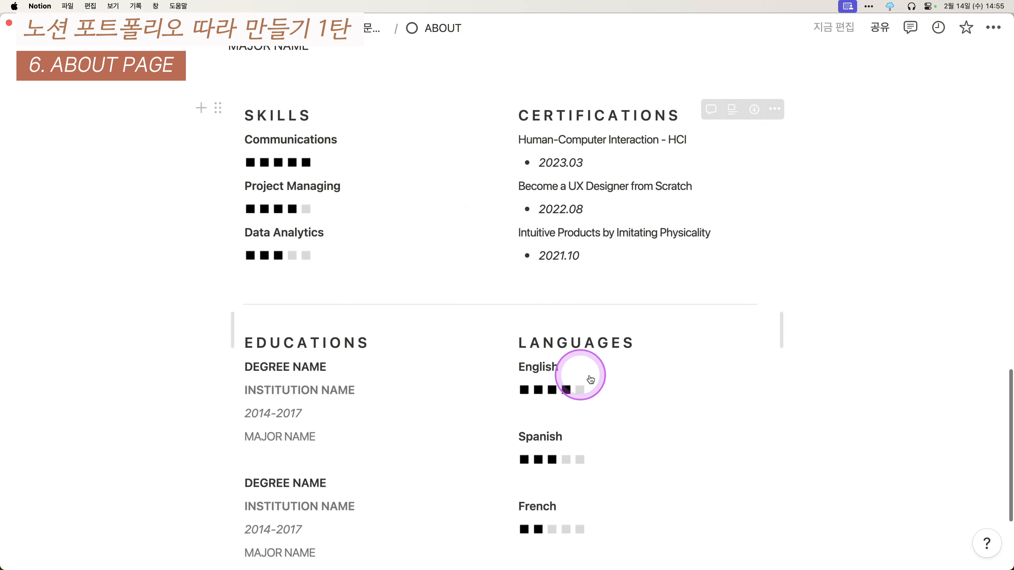
{"action": "scroll", "coordinate": [439, 304], "scroll_direction": "up", "scroll_amount": 1}
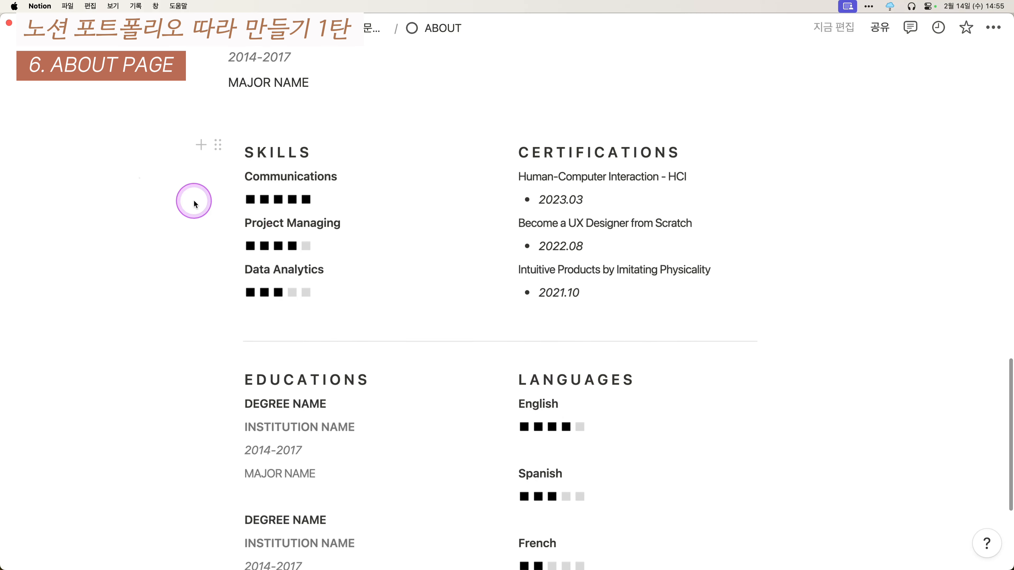
{"action": "left_click_drag", "start_coordinate": [194, 201], "coordinate": [264, 207]}
{"action": "scroll", "coordinate": [611, 495], "scroll_direction": "down", "scroll_amount": 5}
{"action": "scroll", "coordinate": [351, 317], "scroll_direction": "up", "scroll_amount": 20}
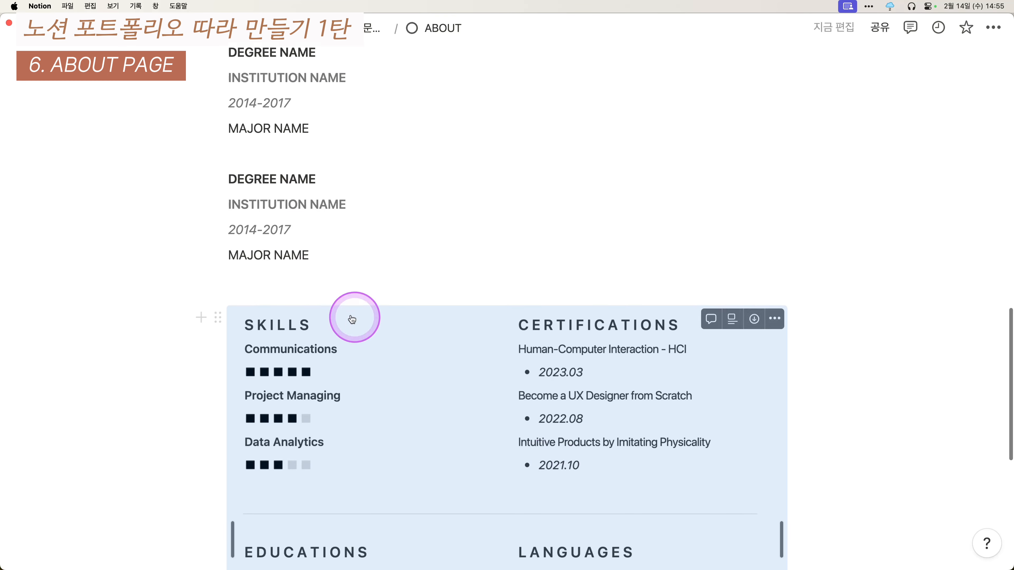
{"action": "left_click_drag", "start_coordinate": [174, 191], "coordinate": [392, 317]}
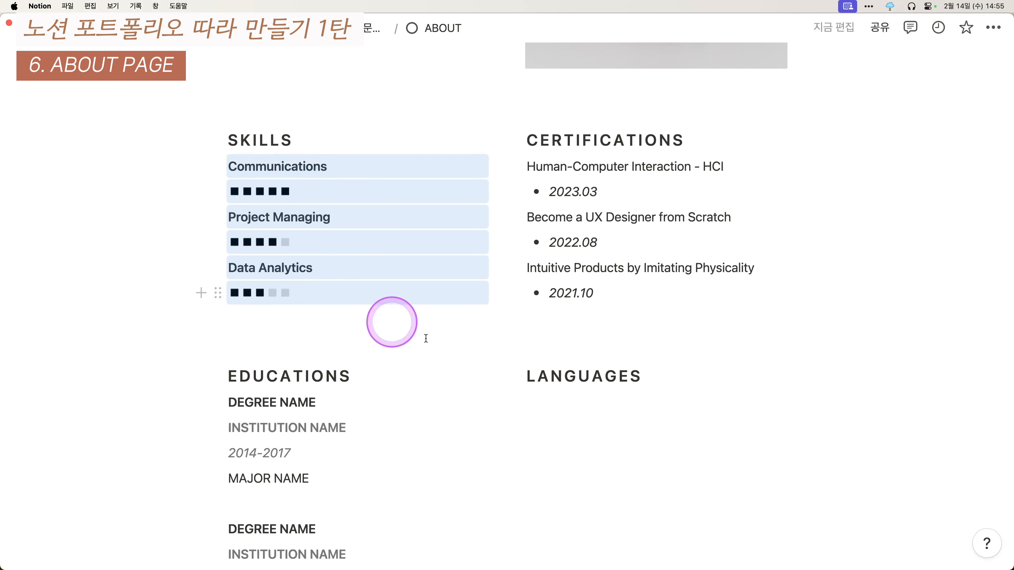
{"action": "key", "text": "super+c"}
{"action": "left_click", "coordinate": [750, 410]}
{"action": "key", "text": "super+v"}
- Rename the first pasted row to KOREAN
{"action": "scroll", "coordinate": [749, 408], "scroll_direction": "down", "scroll_amount": 3}
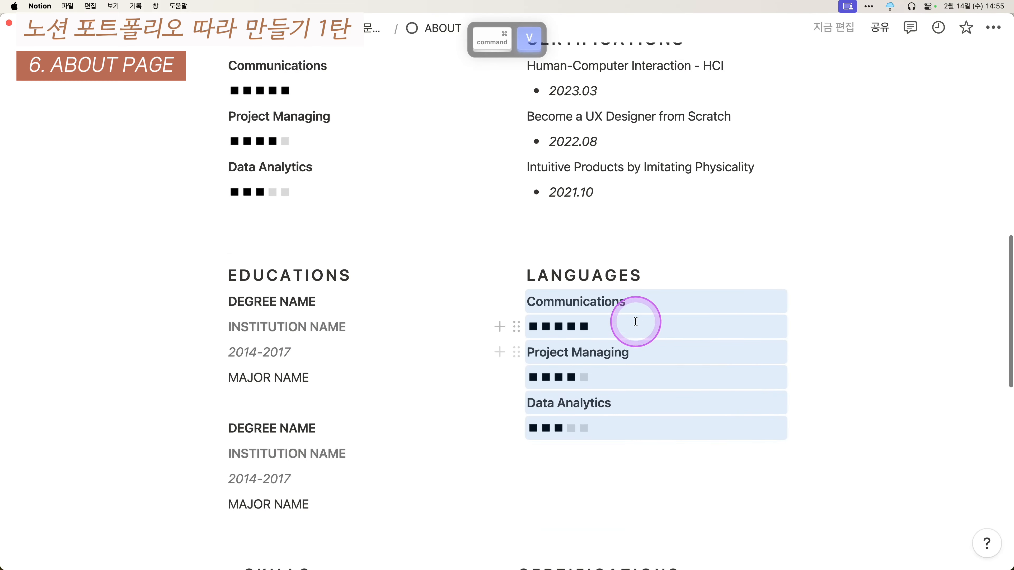
{"action": "left_click", "coordinate": [673, 300]}
{"action": "key", "text": "shift+super+Left"}
{"action": "type", "text": "ㅏㅐㄱ"}
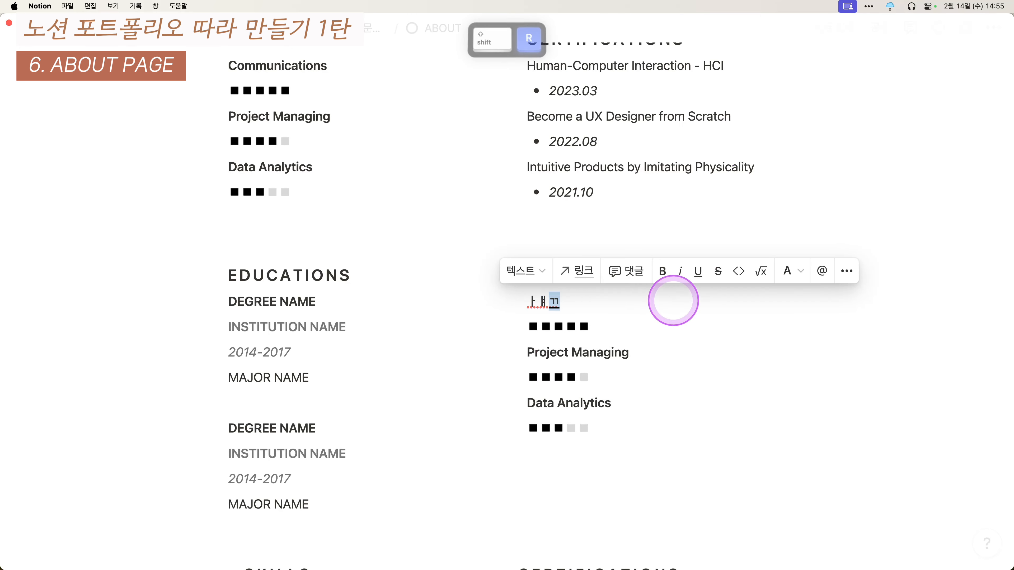
{"action": "key", "text": "BackSpace"}
{"action": "key", "text": "BackSpace"}
{"action": "key", "text": "BackSpace"}
{"action": "key", "text": "ctrl+alt+shift+super+a"}
{"action": "type", "text": "KROEA"}
{"action": "key", "text": "BackSpace"}
{"action": "key", "text": "BackSpace"}
{"action": "key", "text": "BackSpace"}
{"action": "key", "text": "BackSpace"}
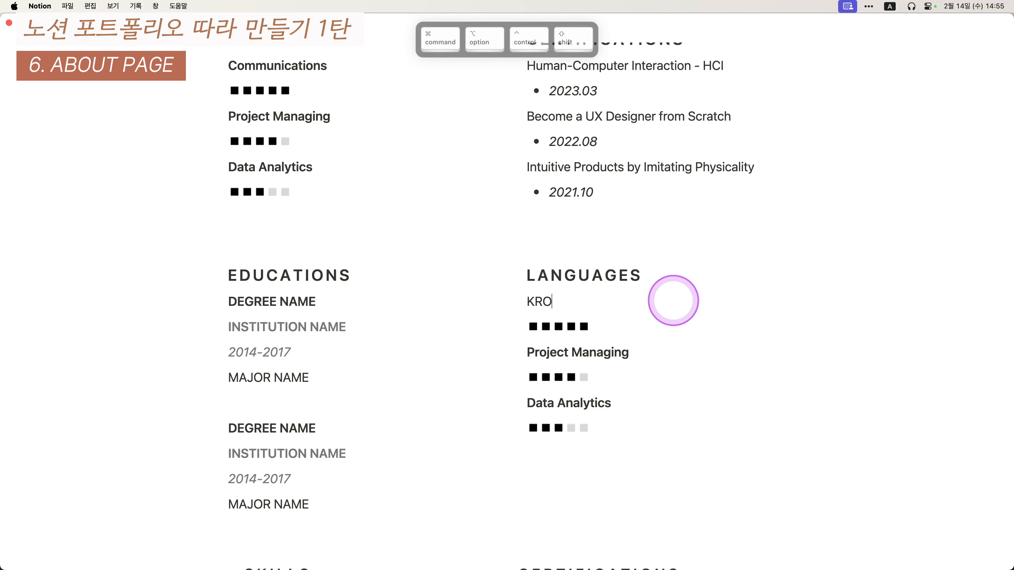
{"action": "type", "text": "OR"}
- Rename the next two rows to ENGLISH and FRENCH
{"action": "key", "text": "Down"}
{"action": "key", "text": "Down"}
{"action": "key", "text": "shift+super+Left"}
{"action": "type", "text": "ENGL"}
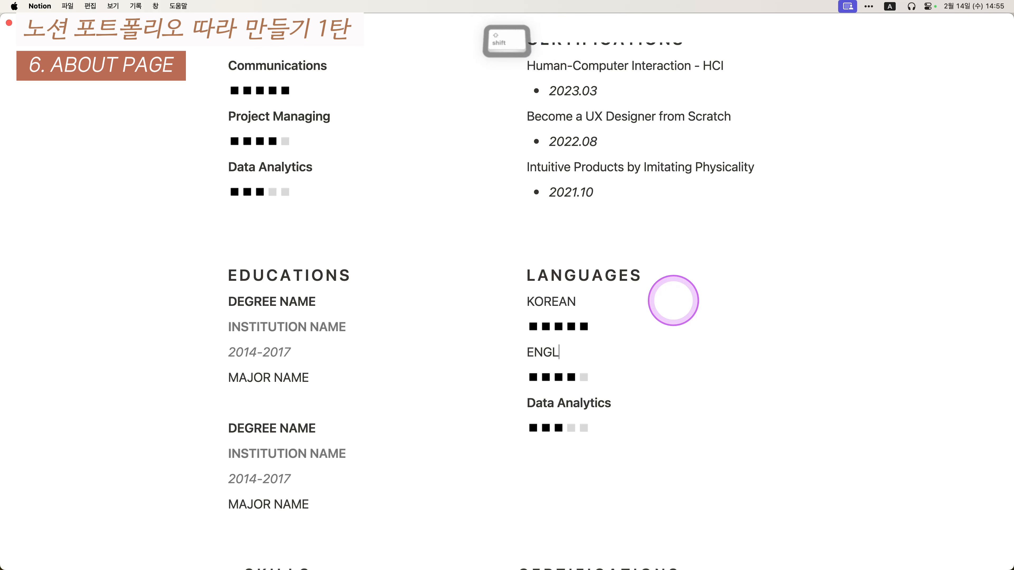
{"action": "type", "text": "SIH"}
{"action": "key", "text": "BackSpace"}
{"action": "key", "text": "BackSpace"}
{"action": "key", "text": "BackSpace"}
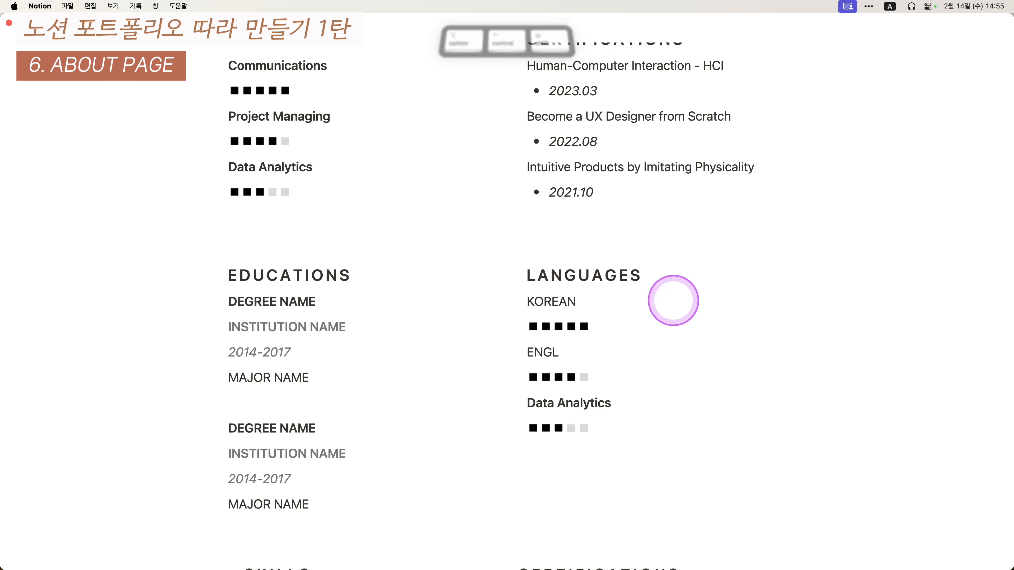
{"action": "type", "text": "ISH"}
{"action": "key", "text": "Down"}
{"action": "key", "text": "Down"}
{"action": "key", "text": "super+a"}
{"action": "key", "text": "BackSpace"}
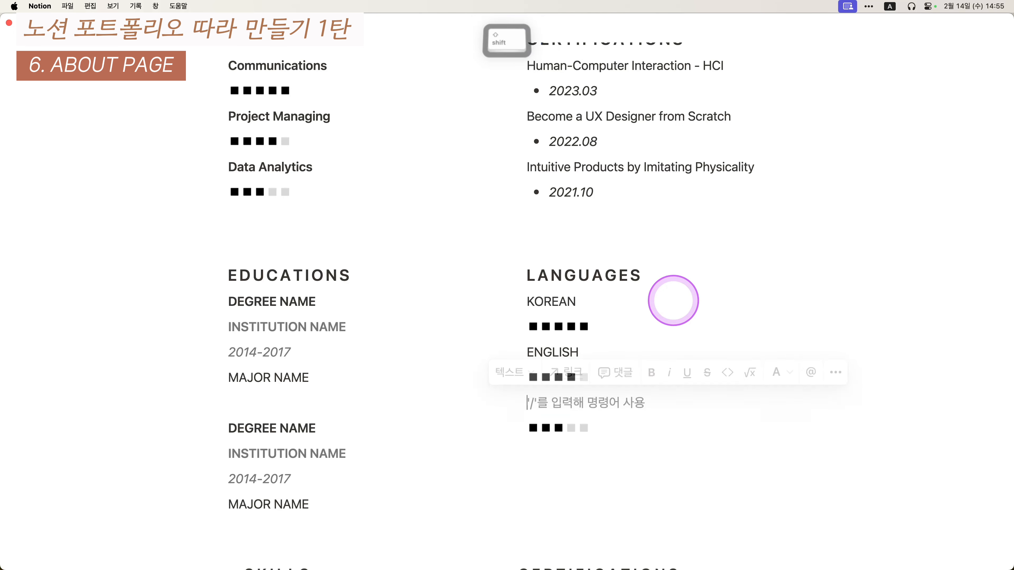
{"action": "type", "text": "FRENCH"}
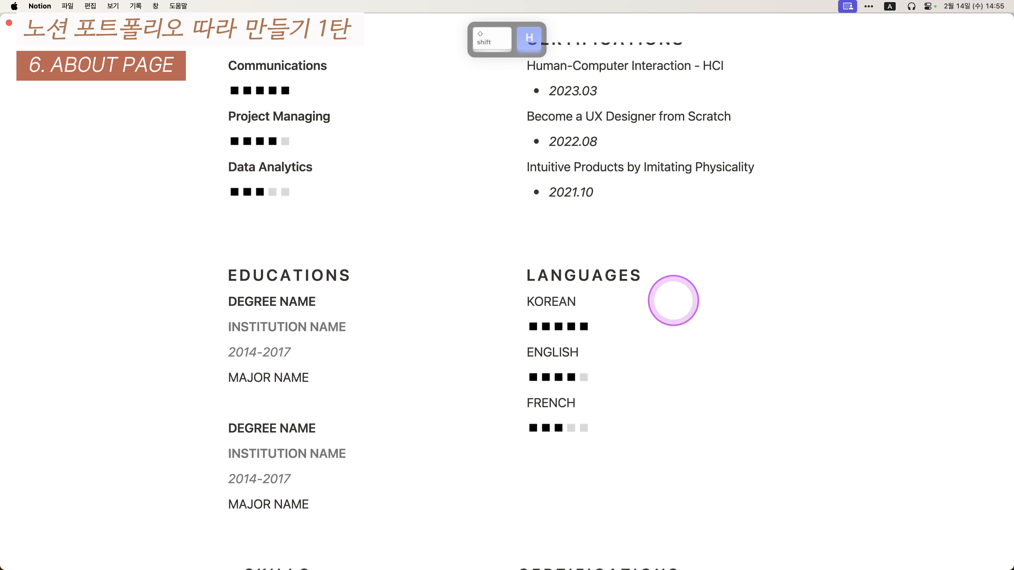
- Bold ENGLISH and KOREAN and add blank lines to space out the languages
{"action": "double_click", "coordinate": [643, 345]}
{"action": "key", "text": "super+b"}
{"action": "double_click", "coordinate": [654, 299]}
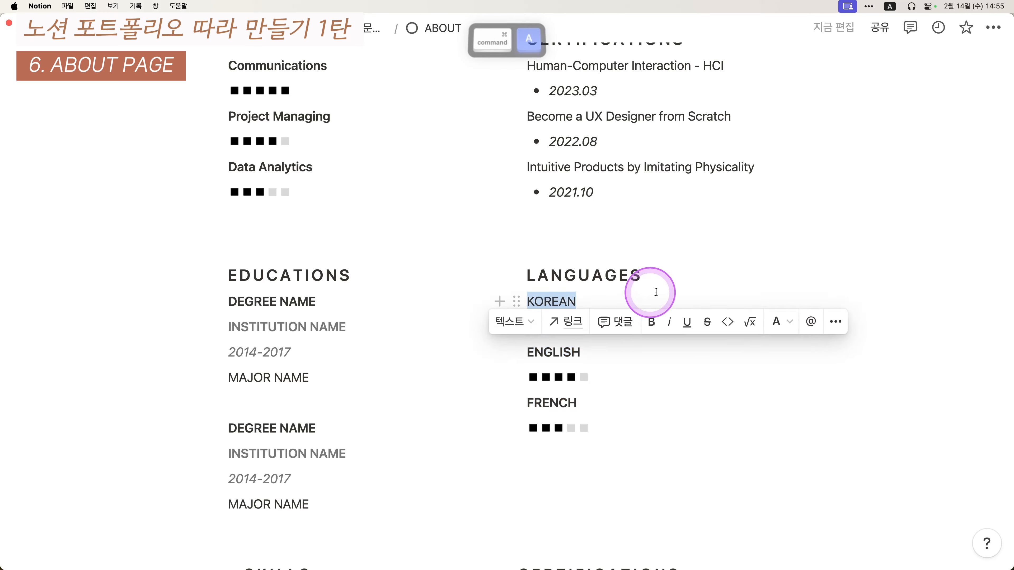
{"action": "key", "text": "super+b"}
{"action": "left_click_drag", "start_coordinate": [859, 311], "coordinate": [876, 342]}
{"action": "left_click", "coordinate": [876, 342]}
{"action": "scroll", "coordinate": [876, 342], "scroll_direction": "down", "scroll_amount": 1}
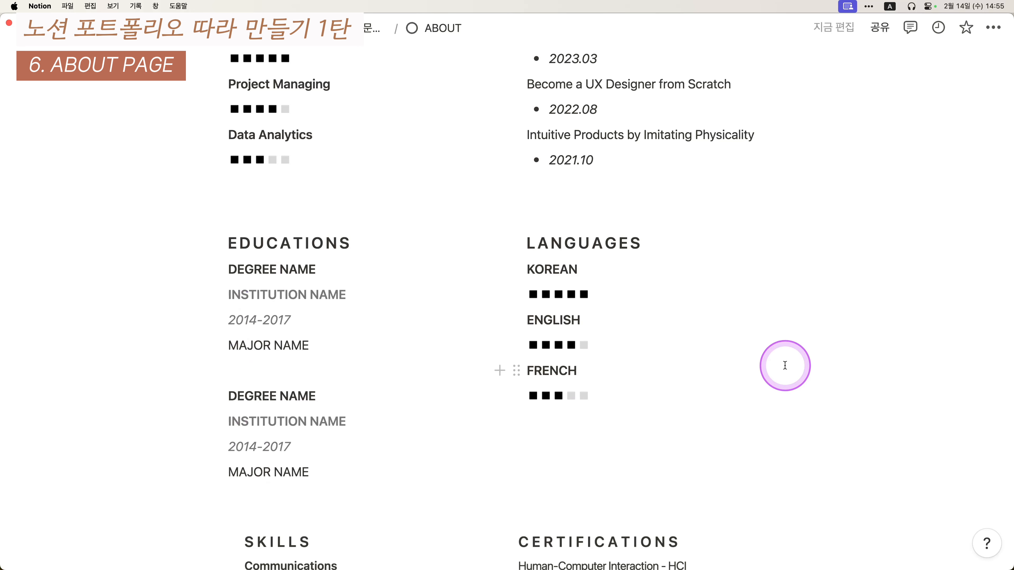
{"action": "key", "text": "Return"}
{"action": "key", "text": "Return"}
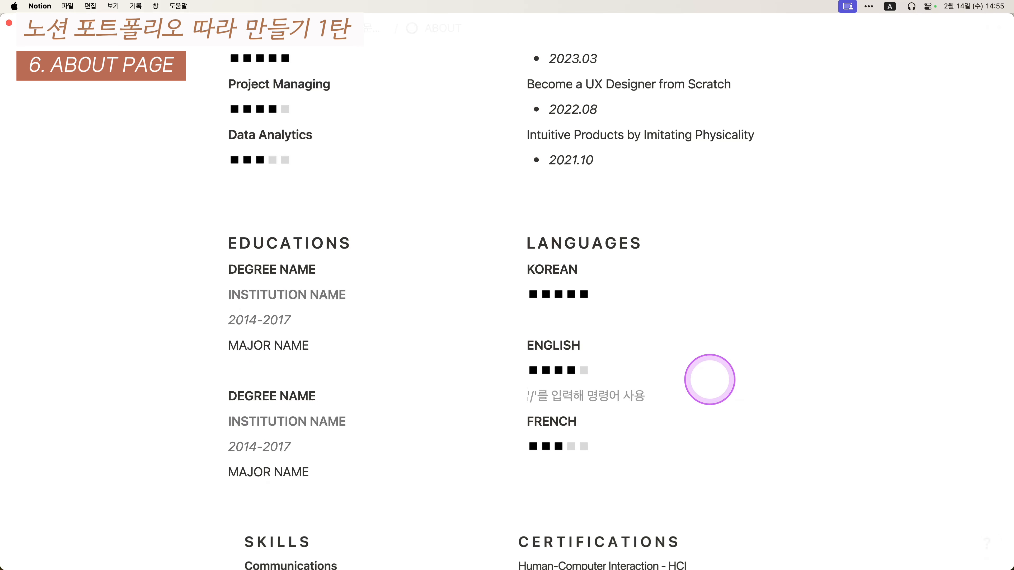
- Add a letter-spaced AWARDS section heading below the education entries
{"action": "scroll", "coordinate": [878, 398], "scroll_direction": "down", "scroll_amount": 4}
{"action": "scroll", "coordinate": [822, 342], "scroll_direction": "up", "scroll_amount": 1}
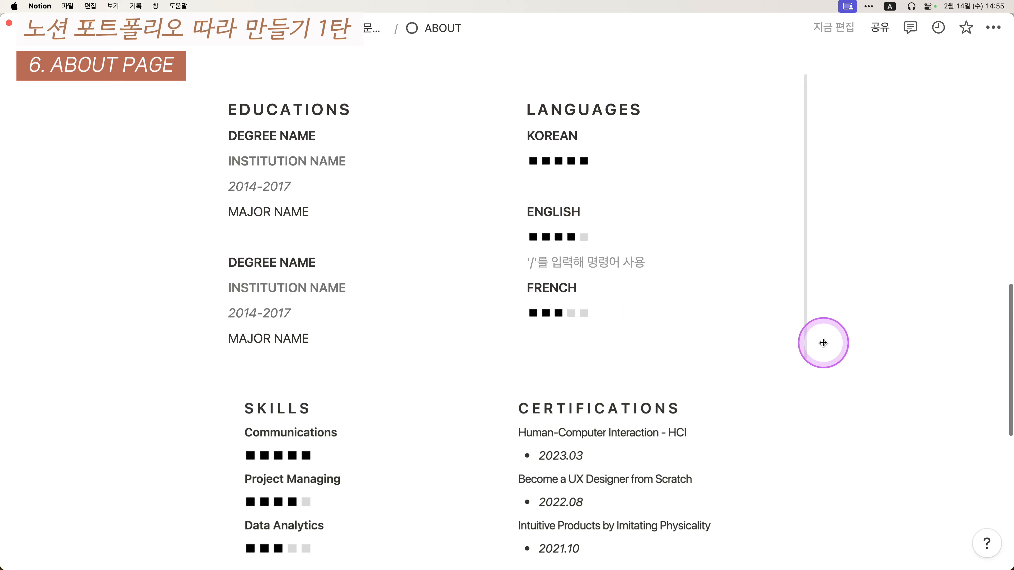
{"action": "left_click", "coordinate": [797, 359]}
{"action": "scroll", "coordinate": [833, 355], "scroll_direction": "down", "scroll_amount": 8}
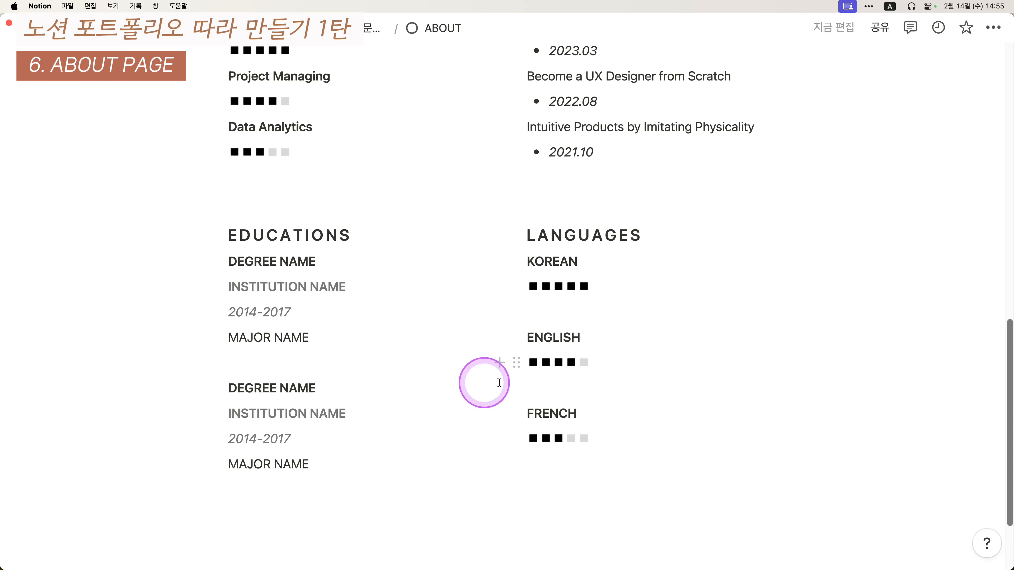
{"action": "scroll", "coordinate": [383, 401], "scroll_direction": "down", "scroll_amount": 2}
{"action": "scroll", "coordinate": [356, 401], "scroll_direction": "down", "scroll_amount": 1}
{"action": "left_click", "coordinate": [366, 432]}
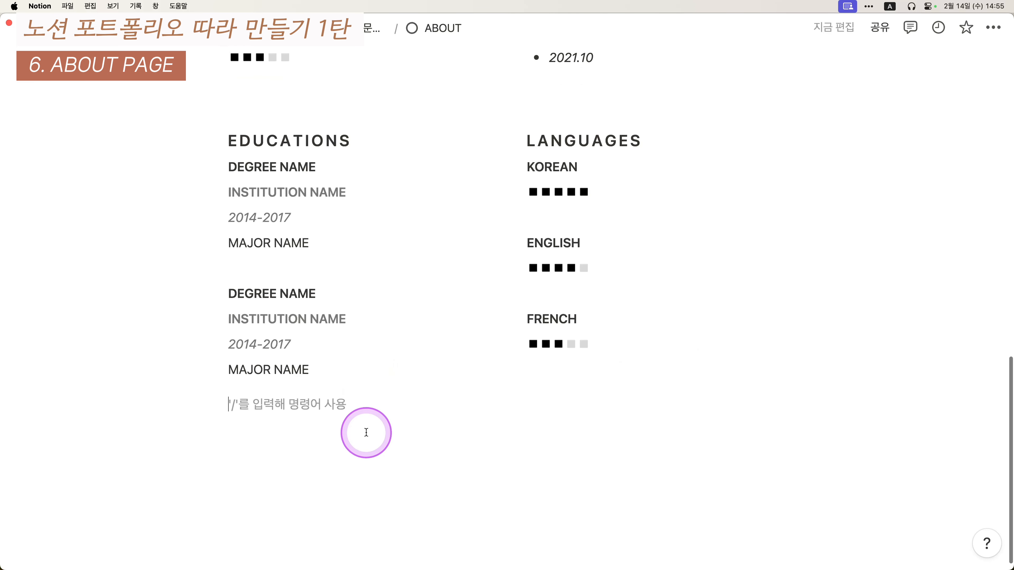
{"action": "left_click_drag", "start_coordinate": [167, 407], "coordinate": [615, 443]}
{"action": "left_click", "coordinate": [399, 430]}
{"action": "type", "text": "A W"}
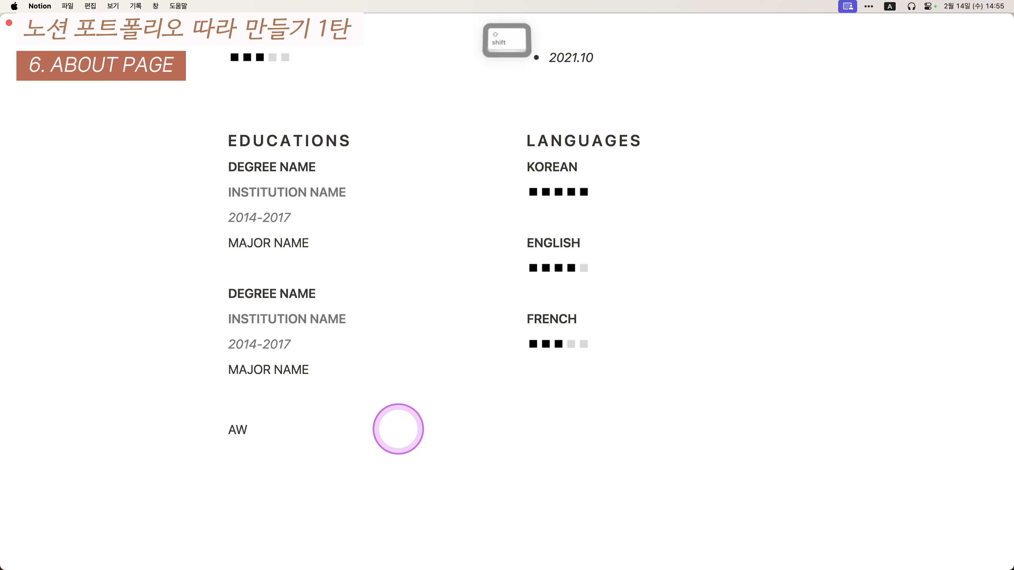
{"action": "type", "text": "ARDS"}
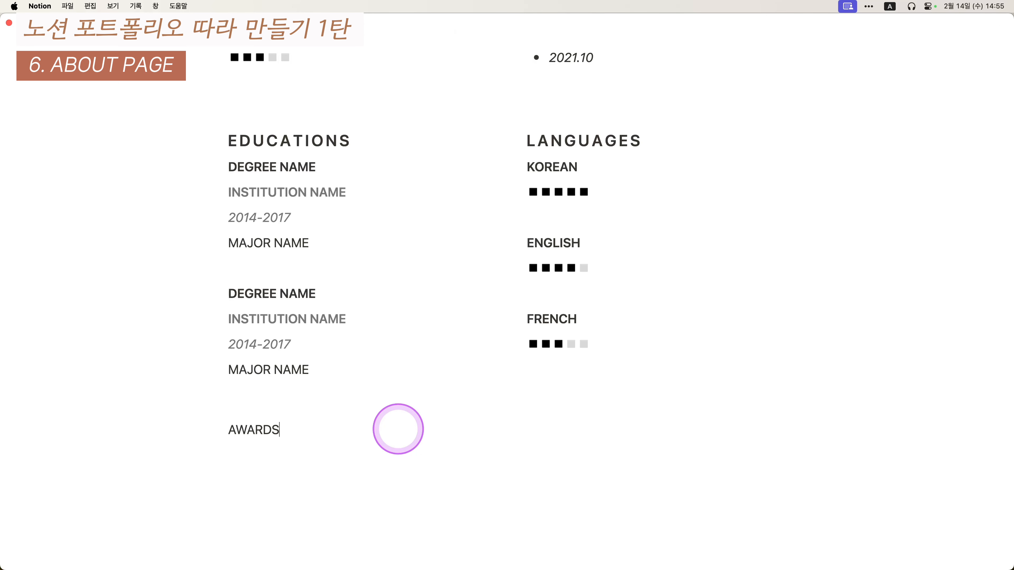
{"action": "key", "text": "alt+super+3"}
{"action": "key", "text": "super+Left"}
{"action": "key", "text": "Right"}
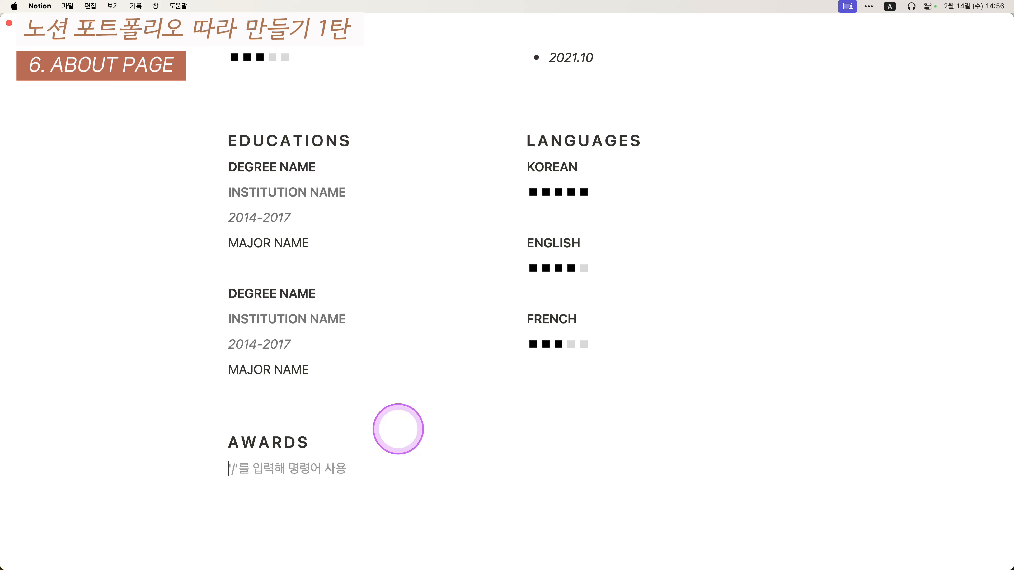
- Copy the Intuitive Products by Imitating Physicality entry dated 2021.10 under AWARDS
{"action": "scroll", "coordinate": [423, 415], "scroll_direction": "up", "scroll_amount": 5}
{"action": "left_click_drag", "start_coordinate": [842, 222], "coordinate": [611, 251]}
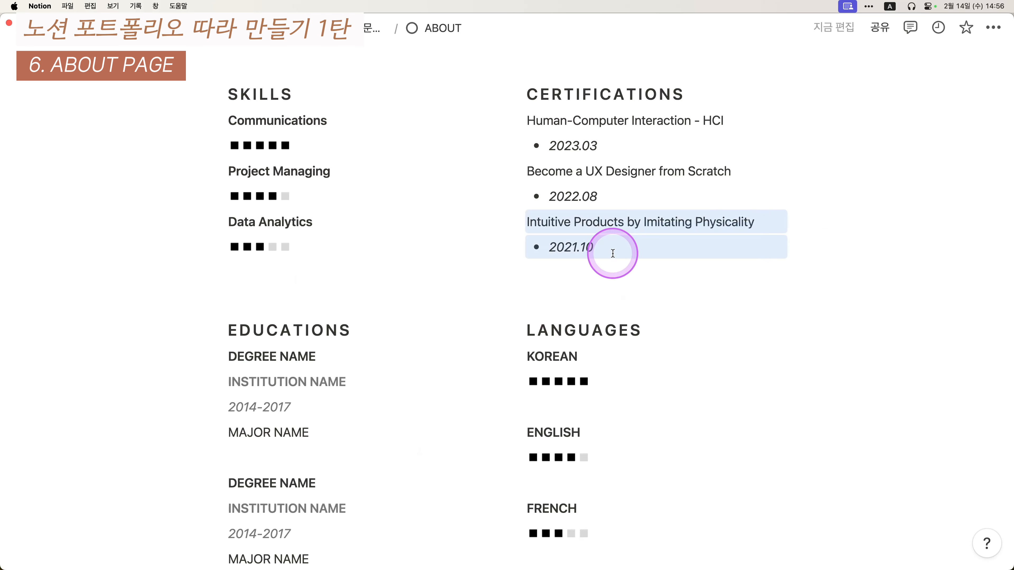
{"action": "key", "text": "super+c"}
{"action": "scroll", "coordinate": [359, 344], "scroll_direction": "down", "scroll_amount": 7}
{"action": "left_click", "coordinate": [306, 412]}
{"action": "key", "text": "super+v"}
{"action": "left_click", "coordinate": [344, 503]}
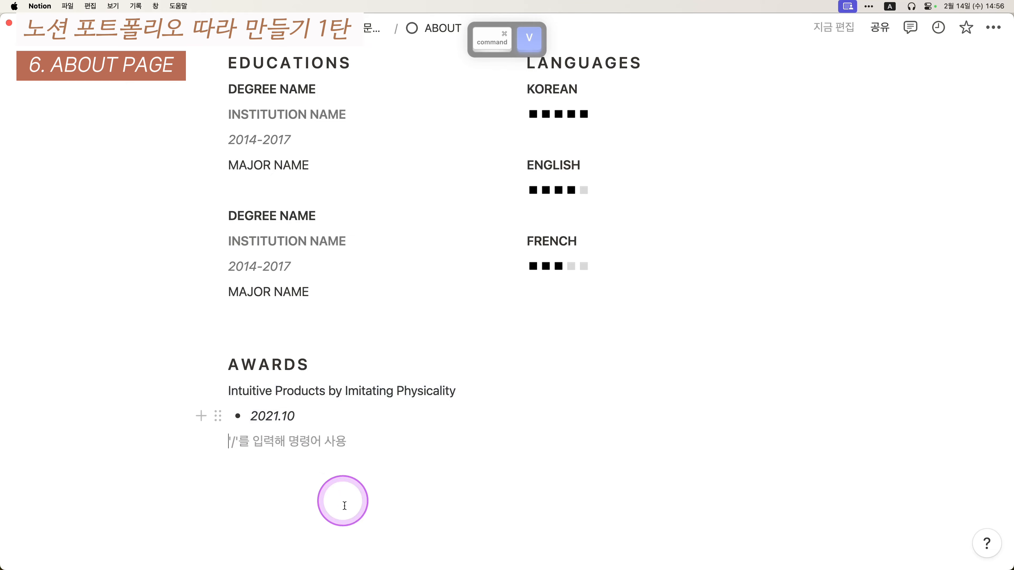
{"action": "scroll", "coordinate": [536, 510], "scroll_direction": "up", "scroll_amount": 20}
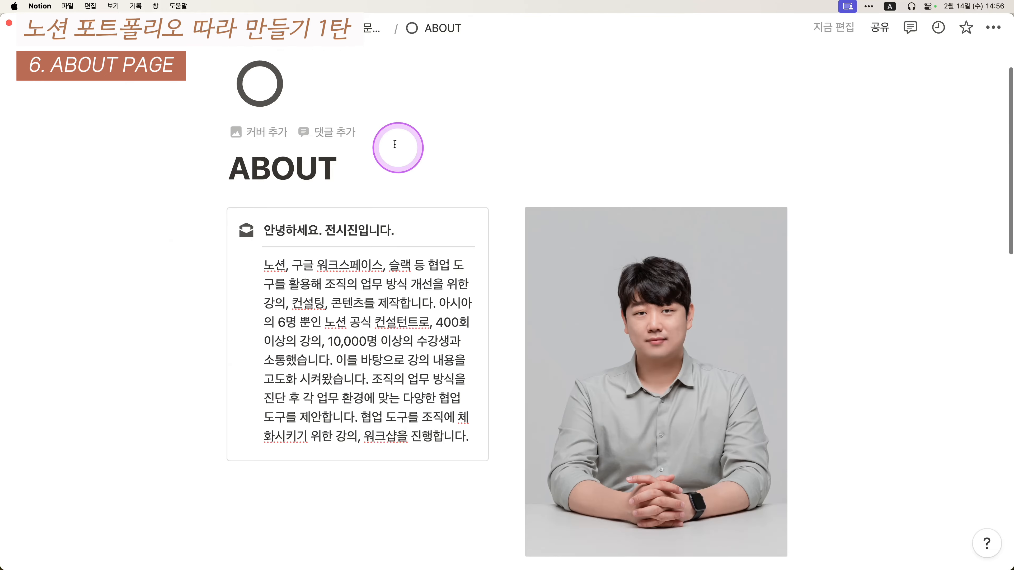
- Back on the main portfolio page, copy a link to the projects gallery view
{"action": "left_click", "coordinate": [356, 30]}
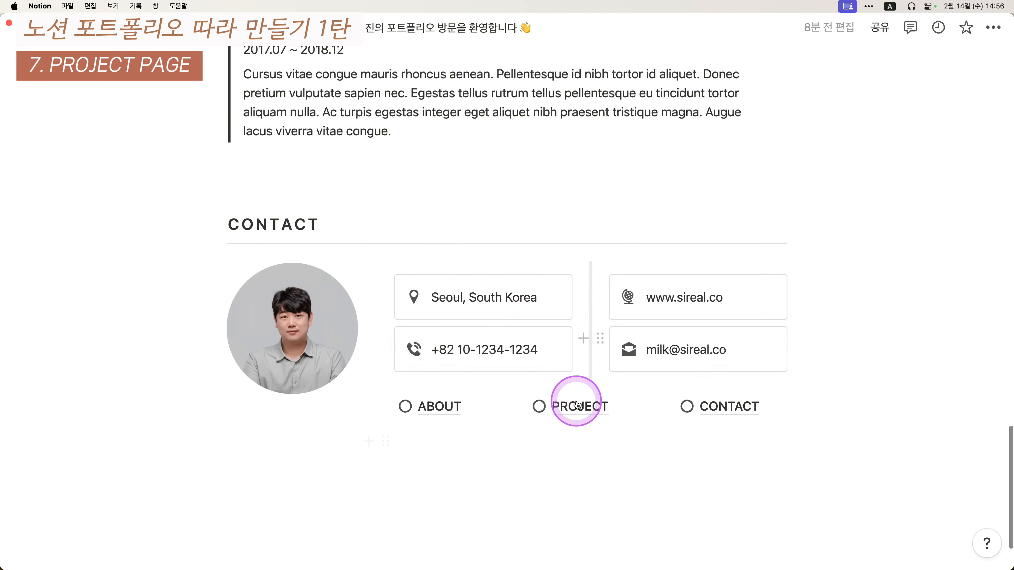
{"action": "left_click", "coordinate": [578, 409]}
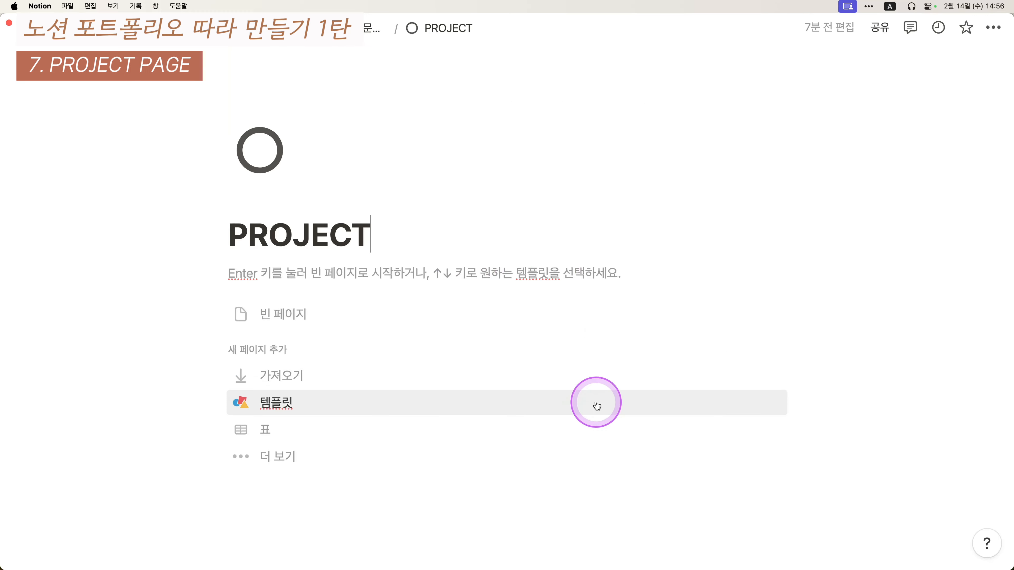
{"action": "key", "text": "super+["}
{"action": "scroll", "coordinate": [483, 378], "scroll_direction": "up", "scroll_amount": 15}
{"action": "scroll", "coordinate": [483, 378], "scroll_direction": "up", "scroll_amount": 6}
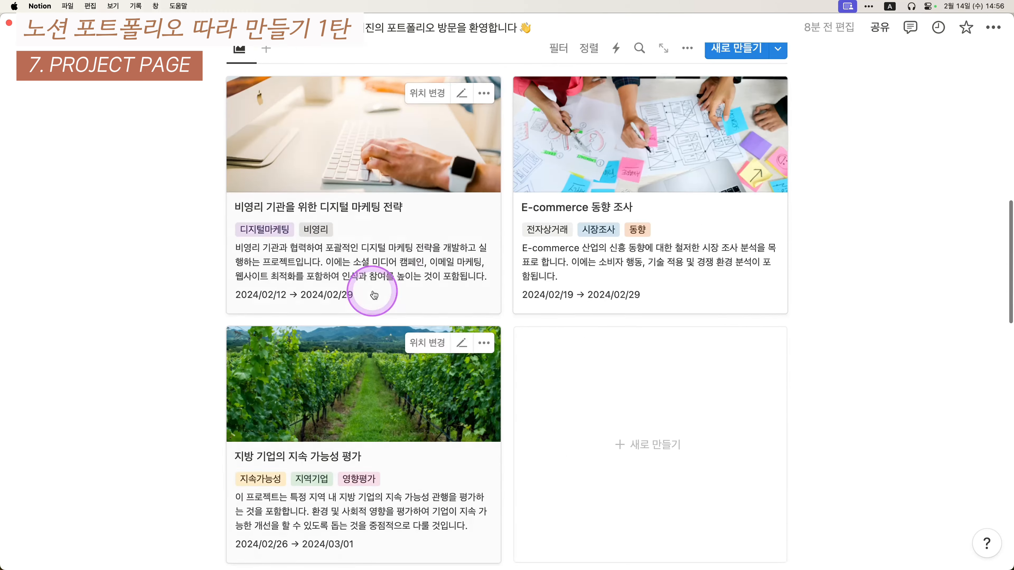
{"action": "scroll", "coordinate": [474, 170], "scroll_direction": "up", "scroll_amount": 2}
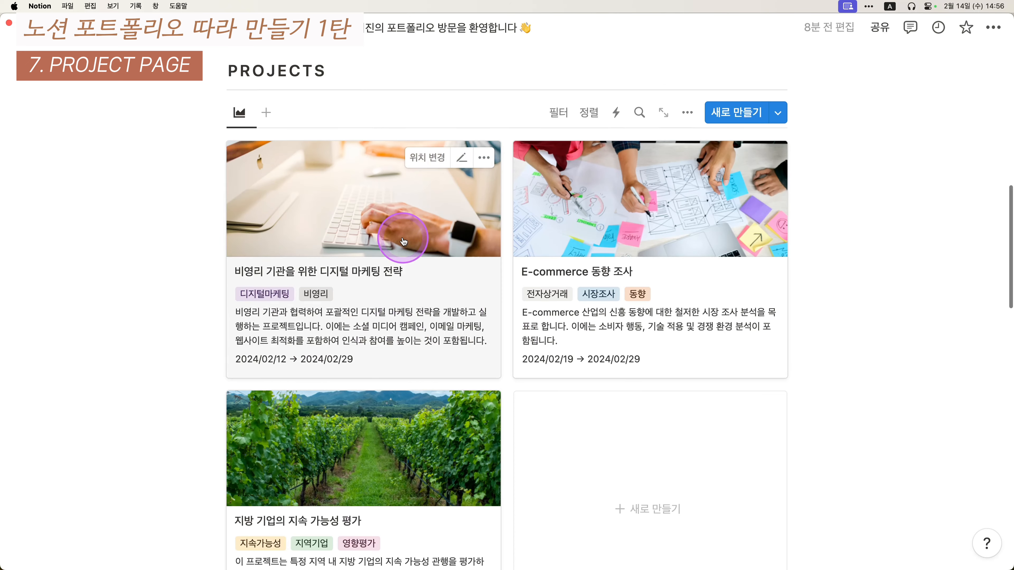
{"action": "left_click", "coordinate": [240, 155]}
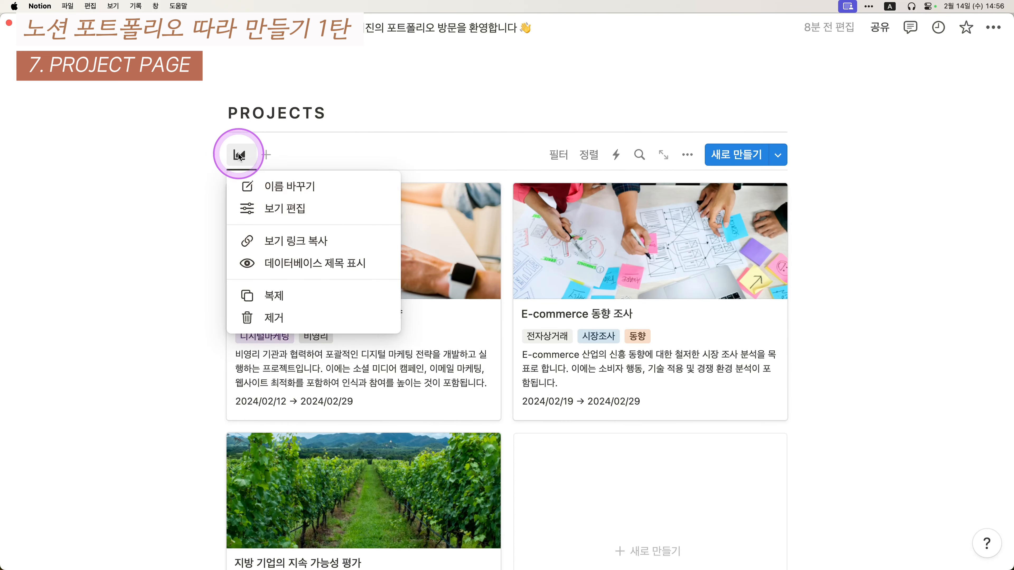
{"action": "left_click", "coordinate": [288, 241]}
- Paste the gallery link into the empty PROJECT page as a linked database view
{"action": "scroll", "coordinate": [482, 301], "scroll_direction": "down", "scroll_amount": 10}
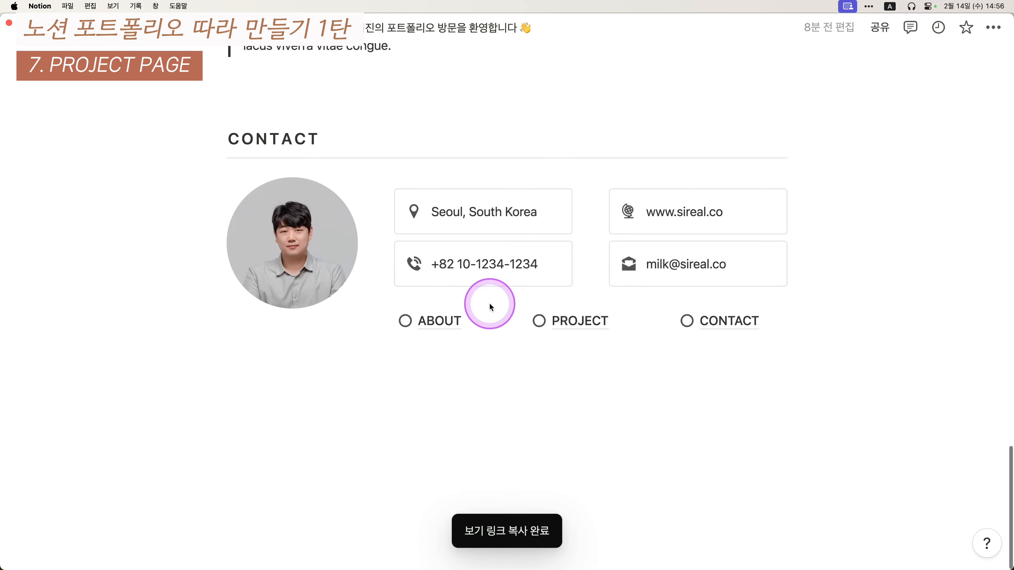
{"action": "left_click", "coordinate": [561, 318]}
{"action": "left_click", "coordinate": [399, 279]}
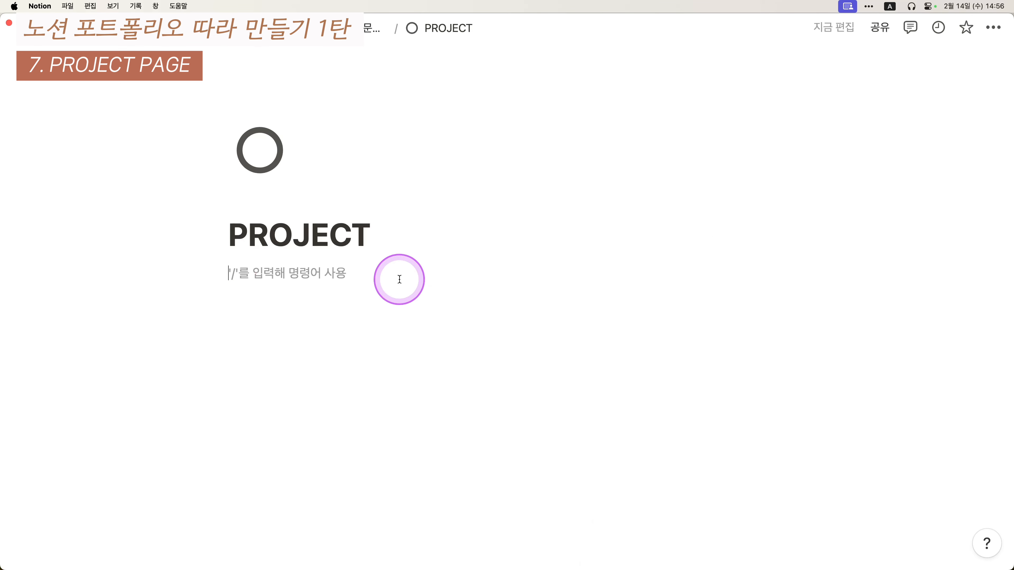
{"action": "key", "text": "super+v"}
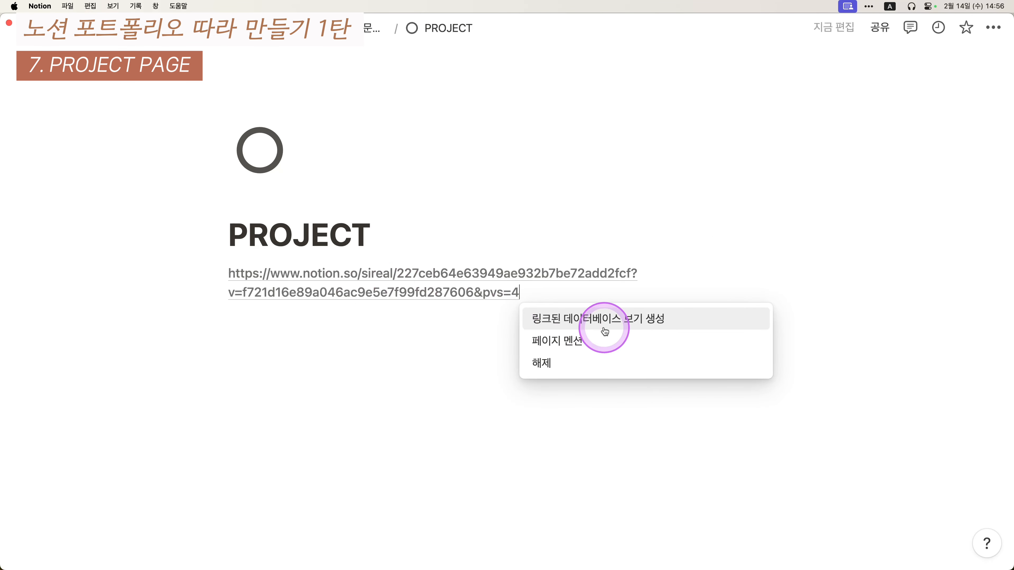
{"action": "left_click", "coordinate": [623, 324]}
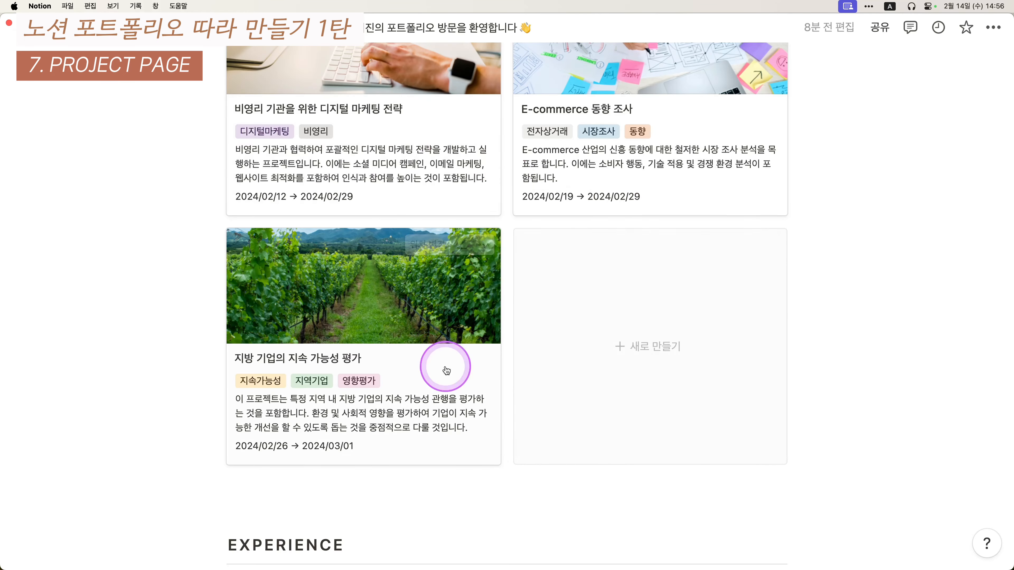
- Review the linked gallery on the PROJECT page and glance at its filter options
{"action": "scroll", "coordinate": [453, 357], "scroll_direction": "down", "scroll_amount": 10}
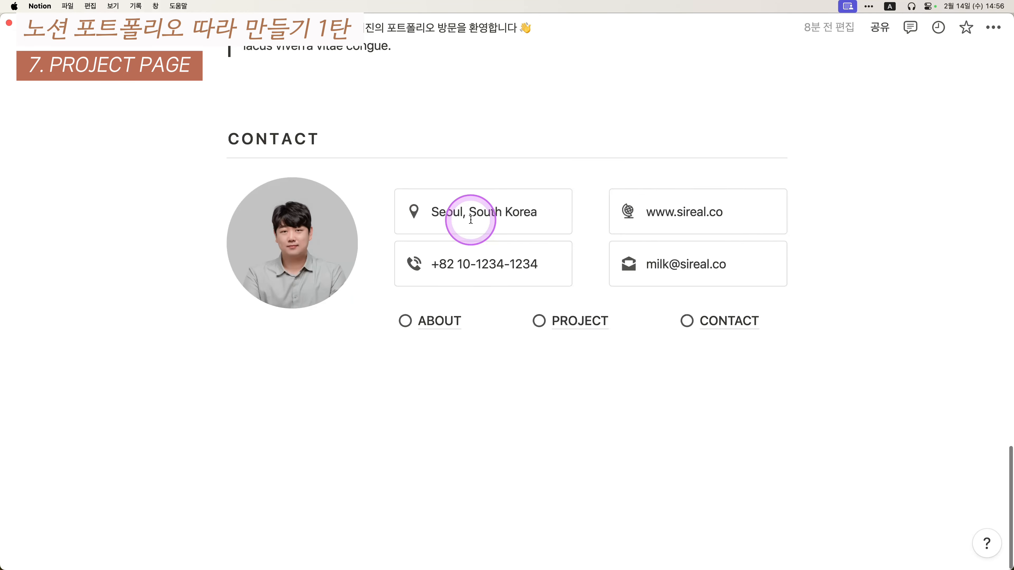
{"action": "left_click", "coordinate": [587, 322]}
{"action": "scroll", "coordinate": [543, 324], "scroll_direction": "down", "scroll_amount": 10}
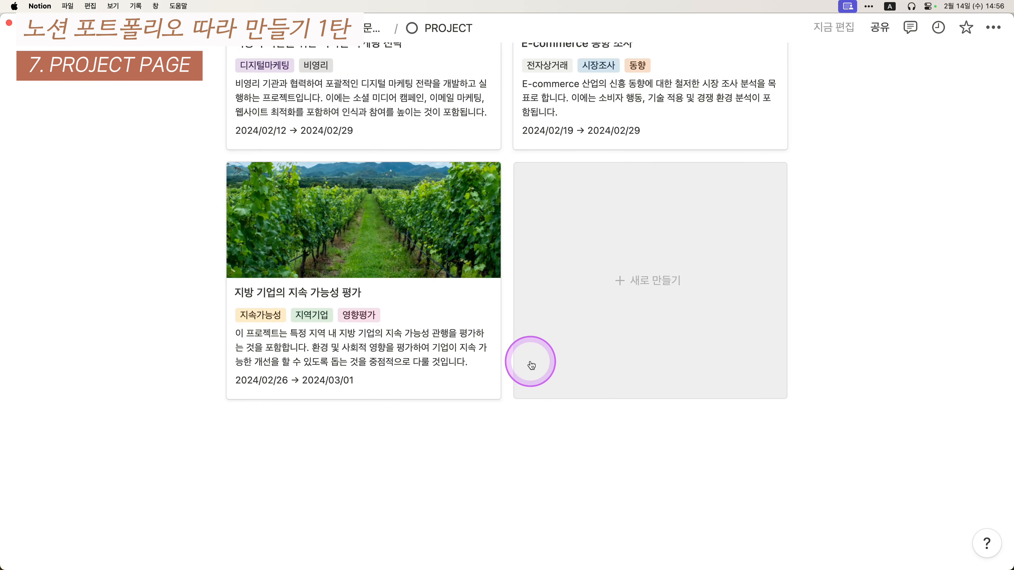
{"action": "scroll", "coordinate": [578, 227], "scroll_direction": "up", "scroll_amount": 1}
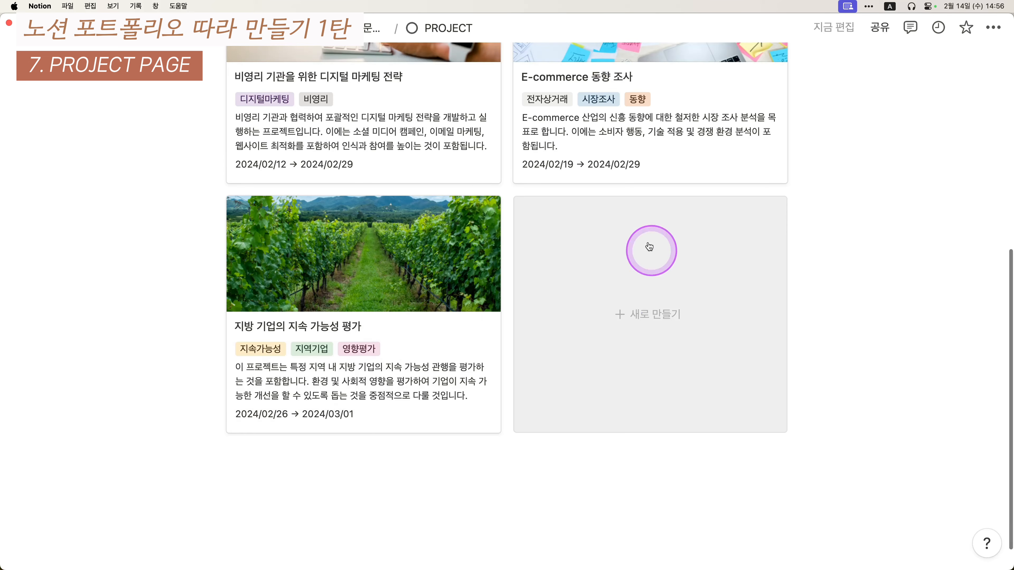
{"action": "scroll", "coordinate": [729, 203], "scroll_direction": "up", "scroll_amount": 6}
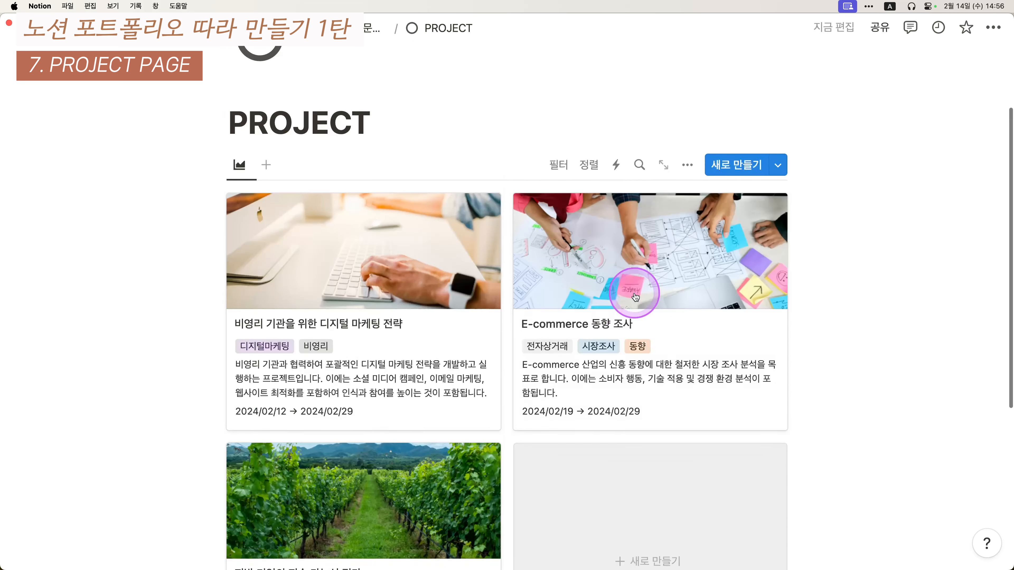
{"action": "left_click", "coordinate": [557, 173]}
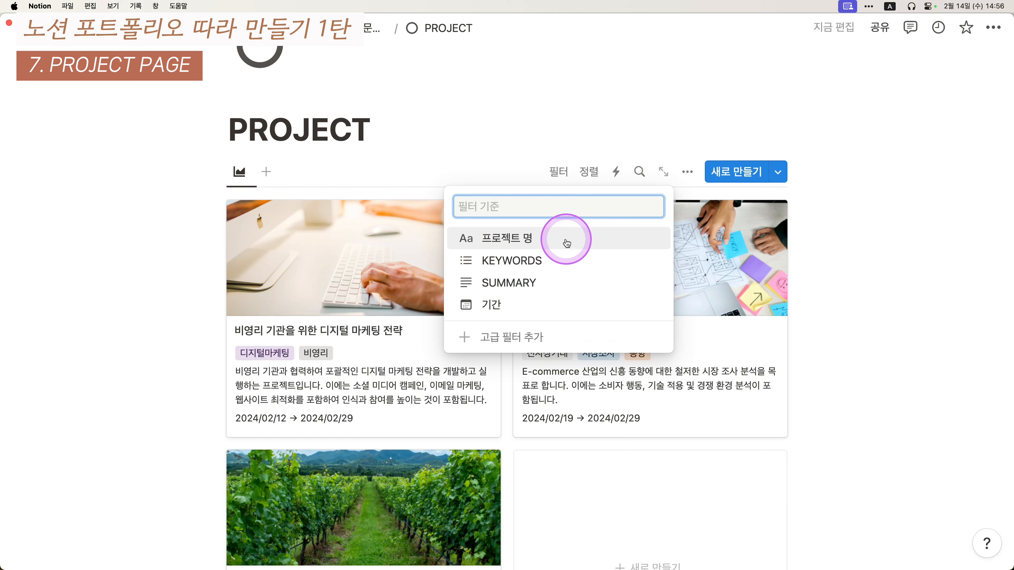
{"action": "left_click", "coordinate": [111, 287]}
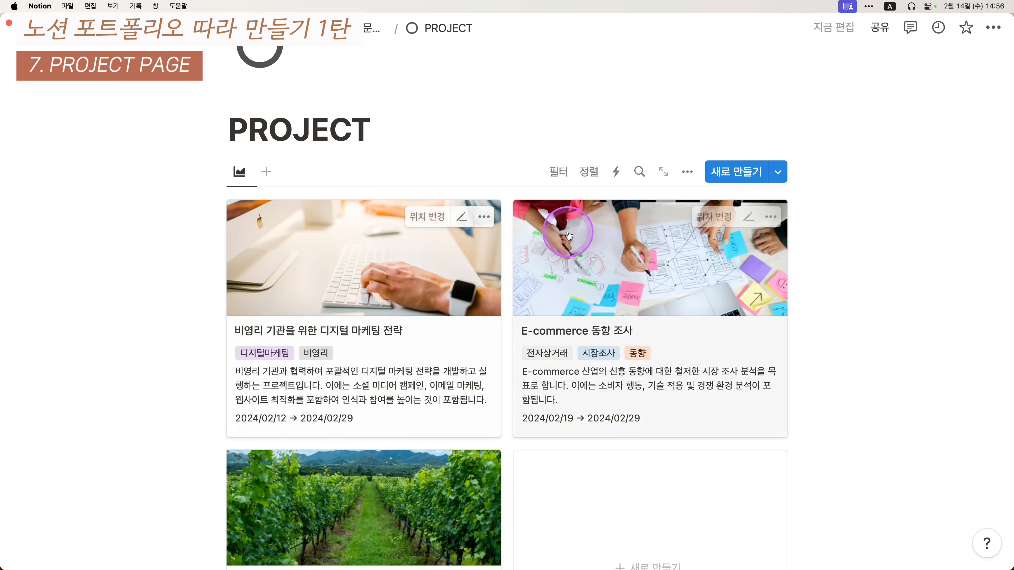
{"action": "scroll", "coordinate": [573, 238], "scroll_direction": "down", "scroll_amount": 6}
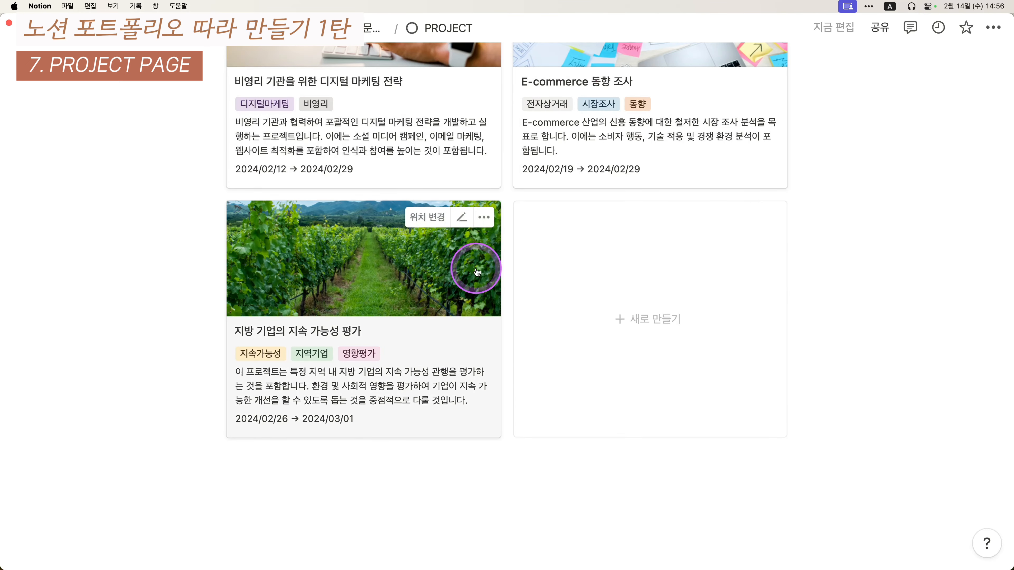
{"action": "scroll", "coordinate": [489, 351], "scroll_direction": "up", "scroll_amount": 6}
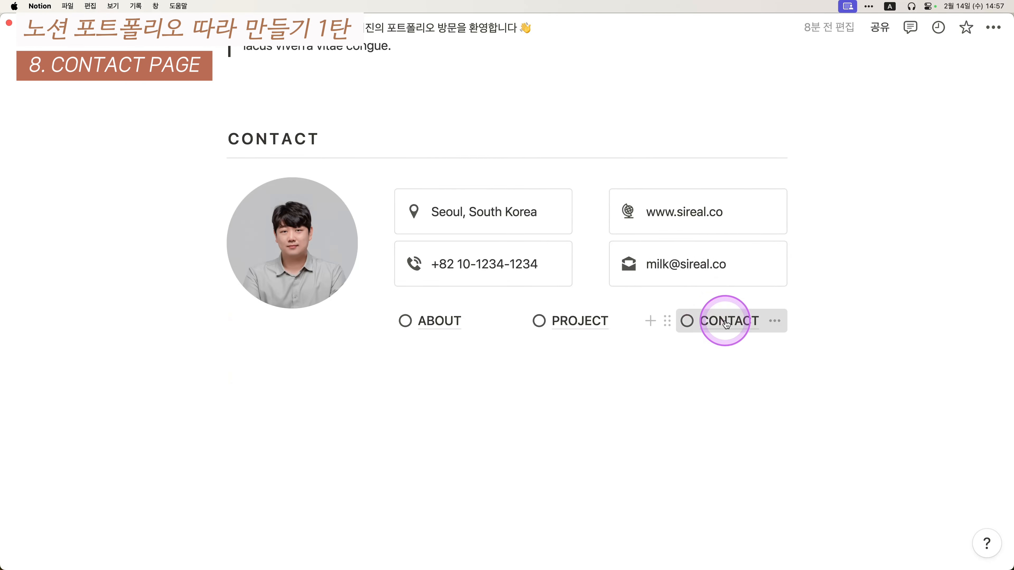
- Paste the reference screenshot into the CONTACT page and add blank lines above it
{"action": "left_click", "coordinate": [715, 322]}
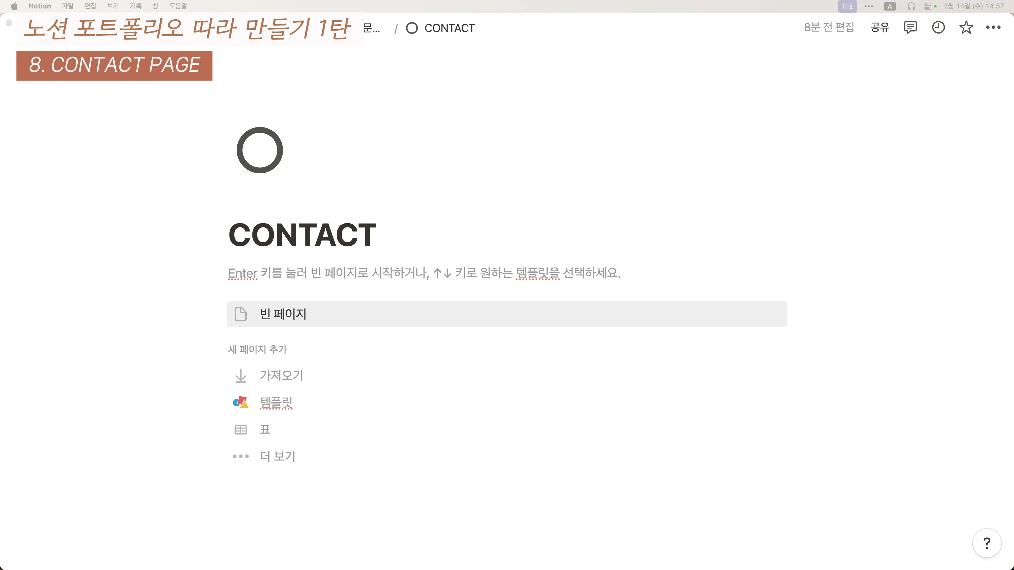
{"action": "key", "text": "super+v"}
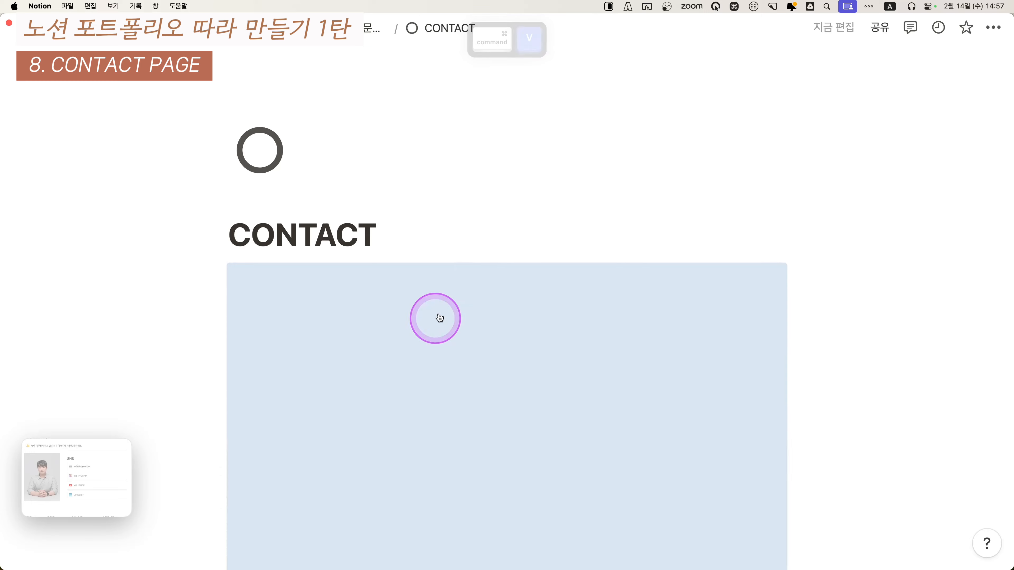
{"action": "left_click", "coordinate": [436, 228]}
{"action": "key", "text": "Return"}
{"action": "key", "text": "Return"}
{"action": "key", "text": "Return"}
{"action": "scroll", "coordinate": [399, 303], "scroll_direction": "down", "scroll_amount": 3}
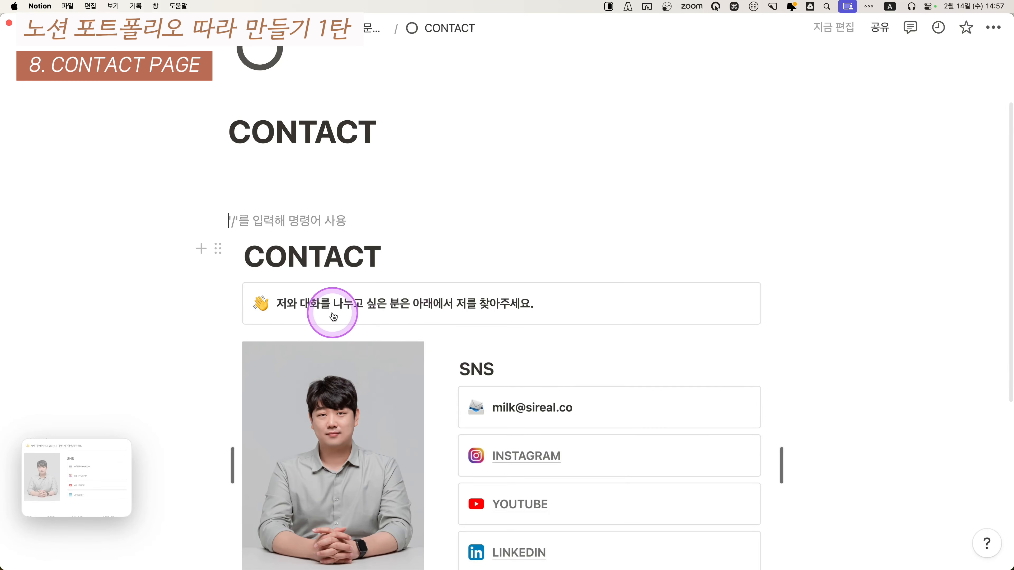
- Add a callout block reading "커피챗은 언제나 환영입니다."
{"action": "type", "text": "/zhf"}
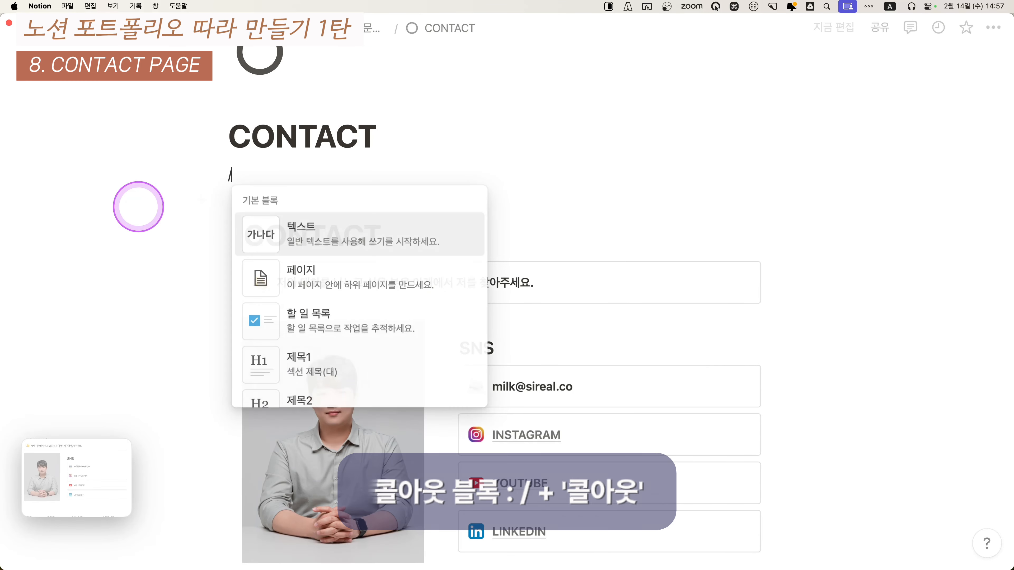
{"action": "key", "text": "BackSpace"}
{"action": "key", "text": "BackSpace"}
{"action": "key", "text": "BackSpace"}
{"action": "key", "text": "Caps_Lock"}
{"action": "type", "text": "ㅋㅗㄹ"}
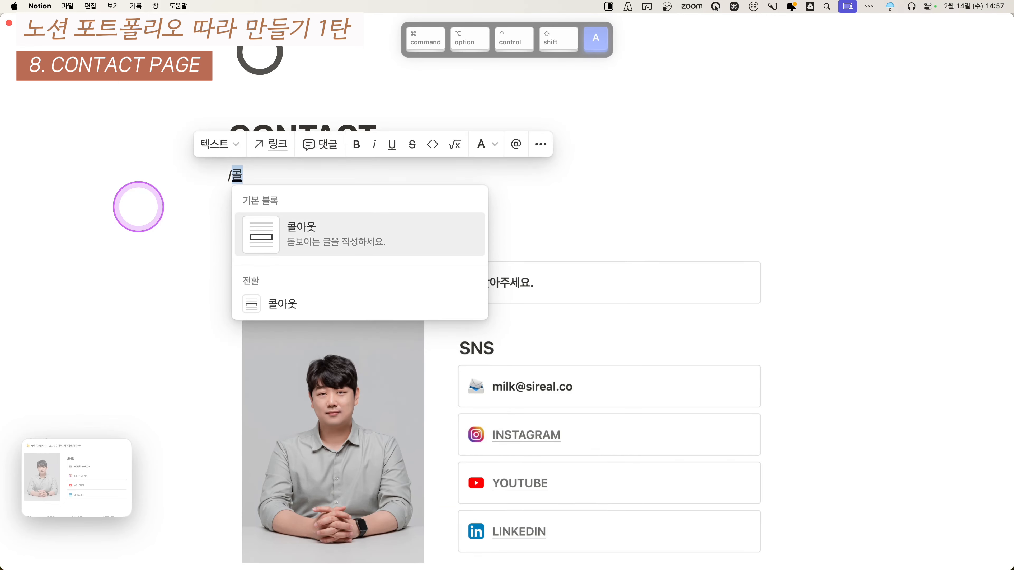
{"action": "key", "text": "Return"}
{"action": "type", "text": "ㅈ커피챗으"}
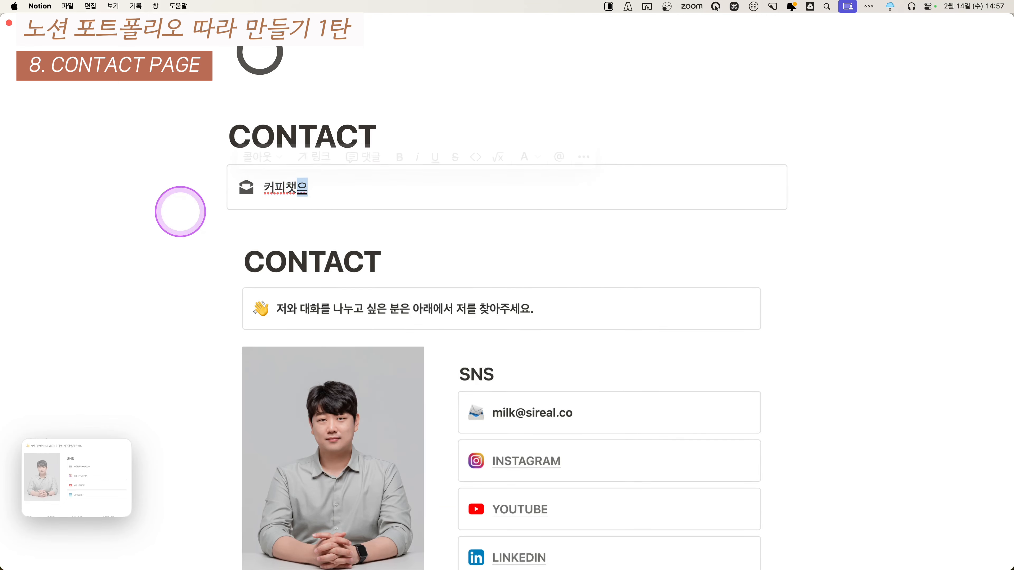
{"action": "type", "text": " ㄴ언"}
{"action": "key", "text": "BackSpace"}
{"action": "key", "text": "BackSpace"}
{"action": "key", "text": "BackSpace"}
{"action": "key", "text": "BackSpace"}
{"action": "key", "text": "BackSpace"}
{"action": "key", "text": "BackSpace"}
{"action": "type", "text": "은 언제"}
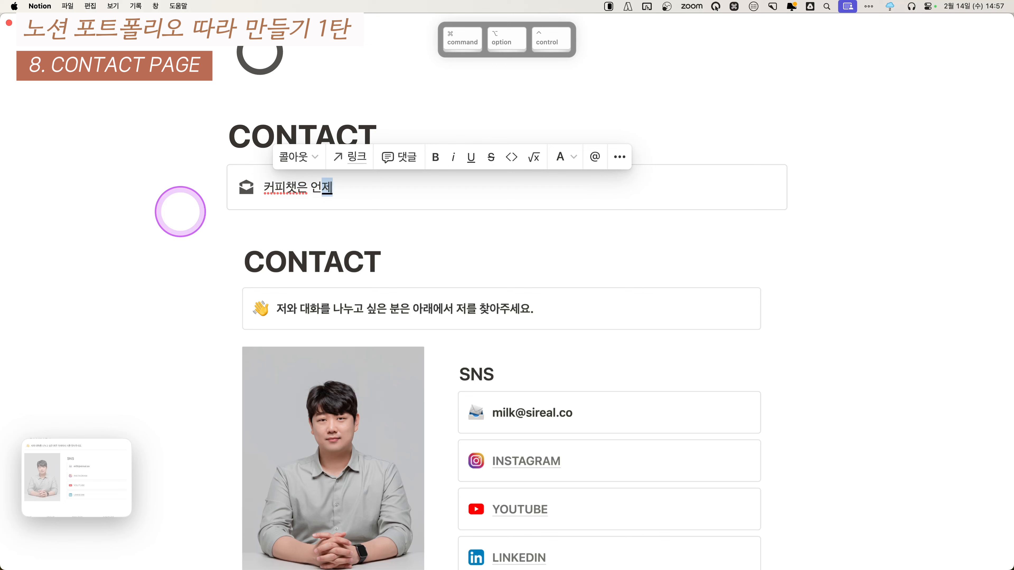
{"action": "type", "text": "나 환여ㅇ입니다."}
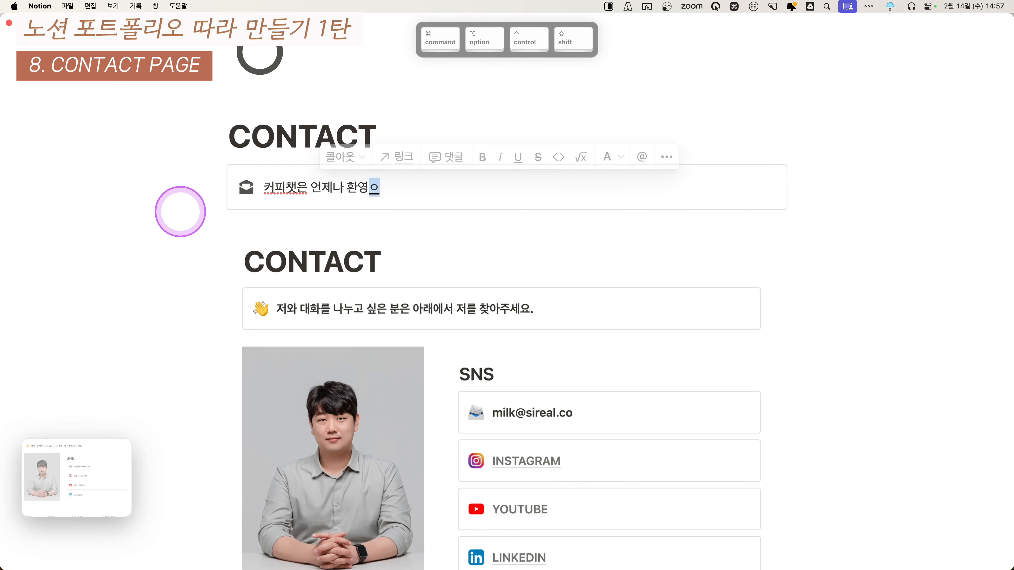
- Bold the callout text, give it a ☕ coffee emoji icon, and add blank lines below
{"action": "key", "text": "super+a"}
{"action": "key", "text": "super+b"}
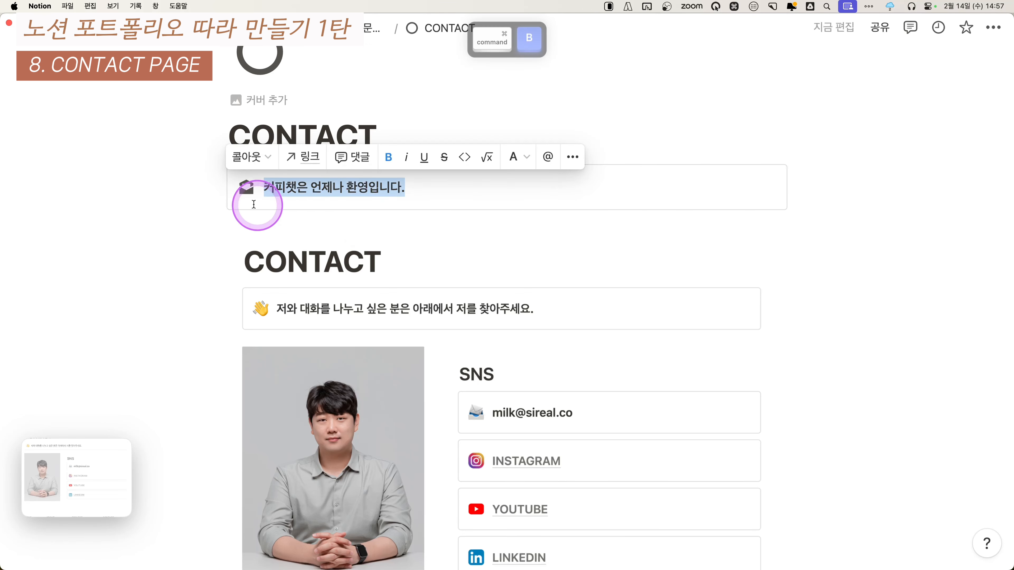
{"action": "left_click", "coordinate": [251, 183]}
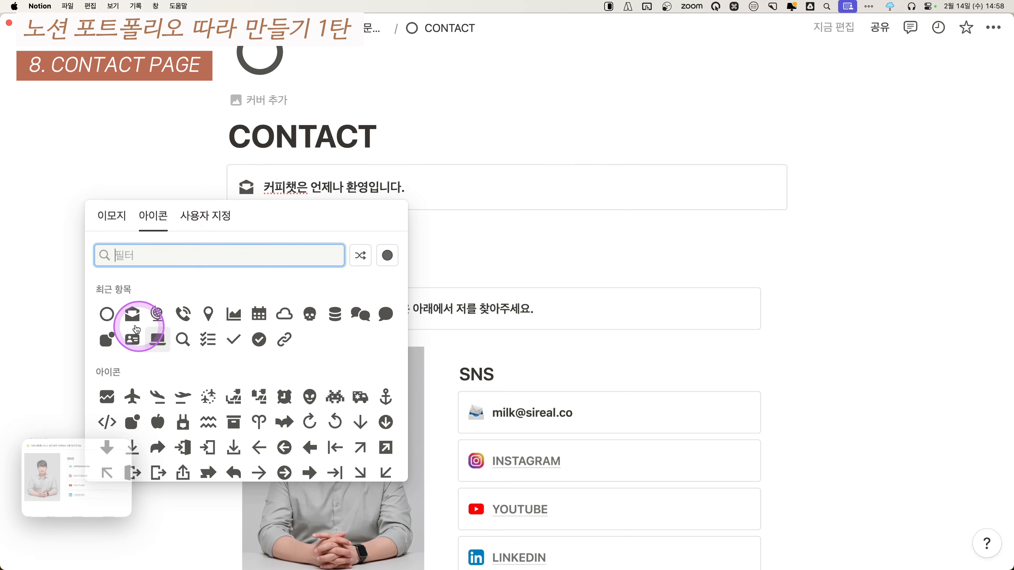
{"action": "left_click", "coordinate": [111, 215]}
{"action": "type", "text": "커피"}
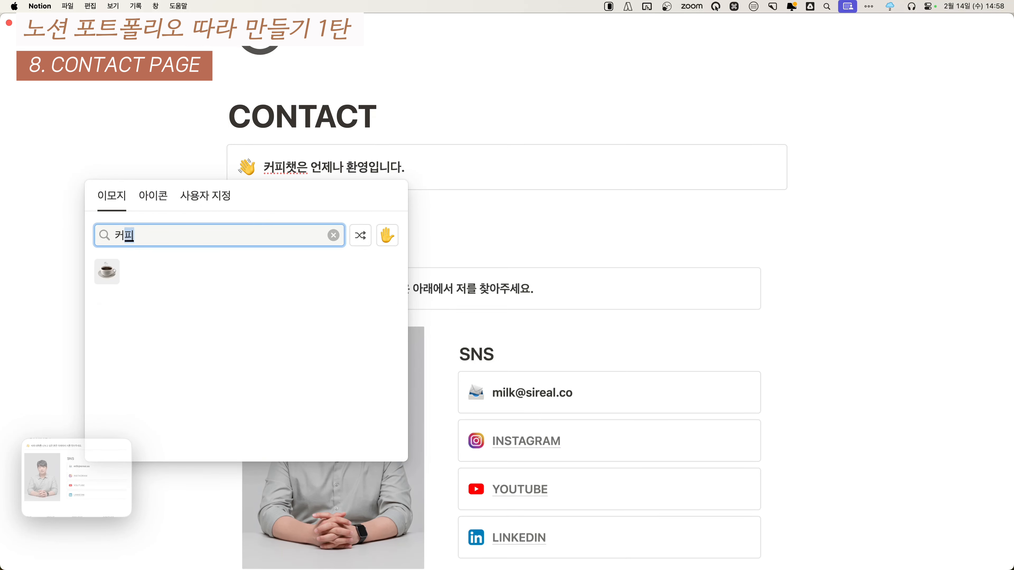
{"action": "key", "text": "Return"}
{"action": "scroll", "coordinate": [202, 278], "scroll_direction": "down", "scroll_amount": 2}
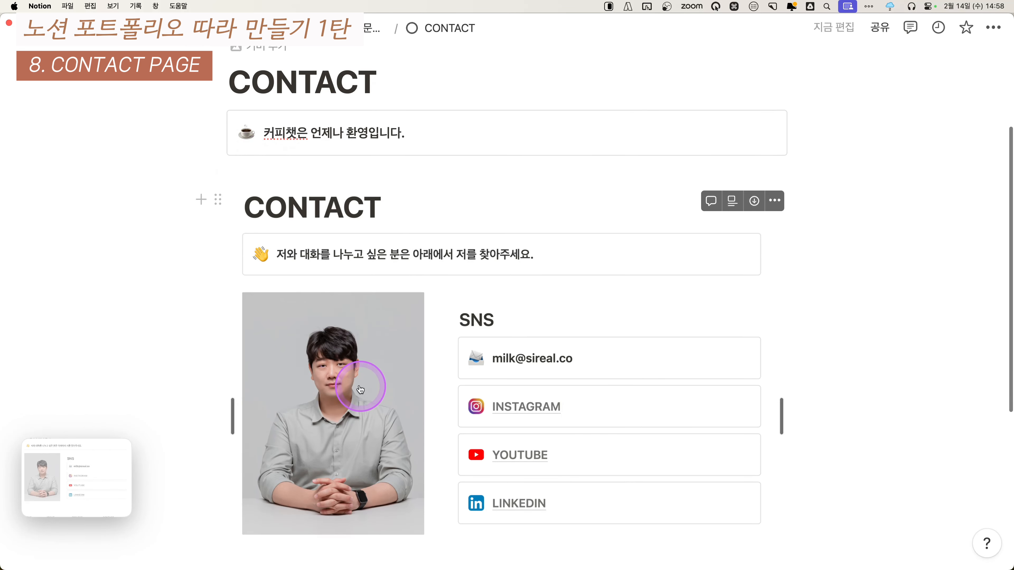
{"action": "left_click", "coordinate": [259, 170]}
{"action": "key", "text": "Return"}
{"action": "key", "text": "Return"}
- Drag the profile photo from a file window onto the CONTACT page
{"action": "left_click", "coordinate": [260, 167]}
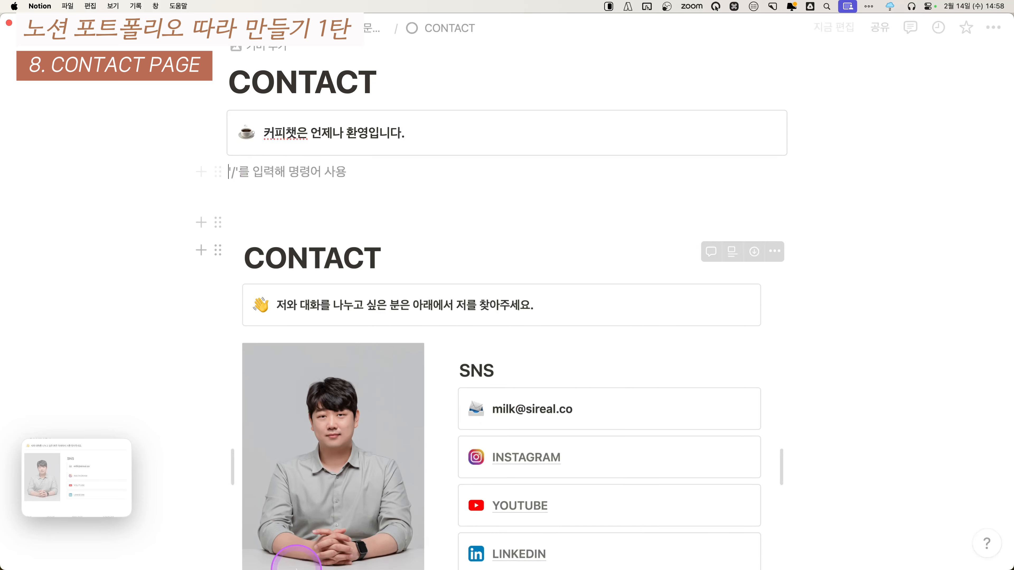
{"action": "left_click", "coordinate": [50, 542]}
{"action": "left_click_drag", "start_coordinate": [714, 240], "coordinate": [330, 178]}
{"action": "left_click", "coordinate": [111, 241]}
{"action": "scroll", "coordinate": [487, 368], "scroll_direction": "down", "scroll_amount": 4}
{"action": "scroll", "coordinate": [455, 313], "scroll_direction": "down", "scroll_amount": 10}
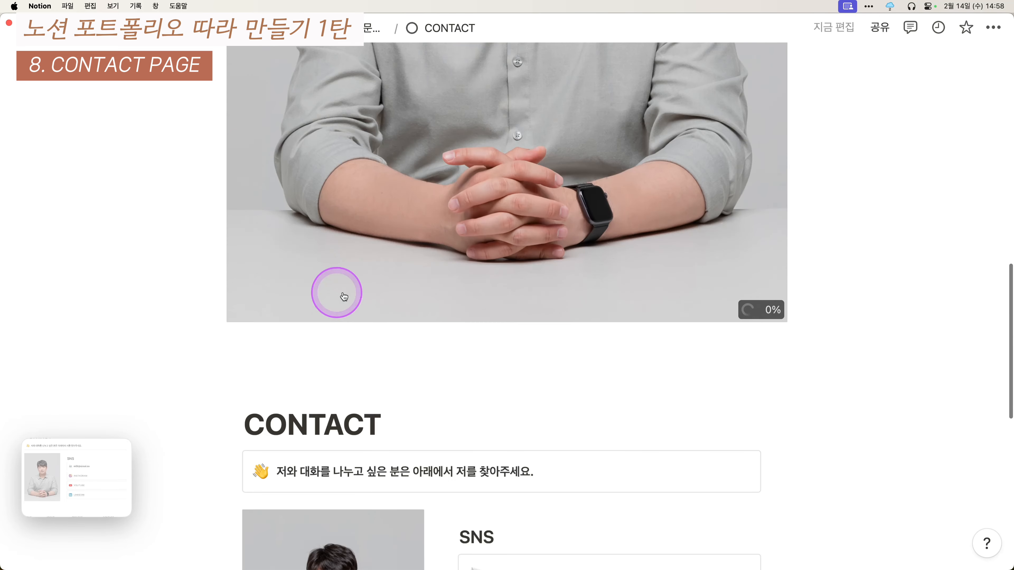
{"action": "scroll", "coordinate": [264, 84], "scroll_direction": "up", "scroll_amount": 2}
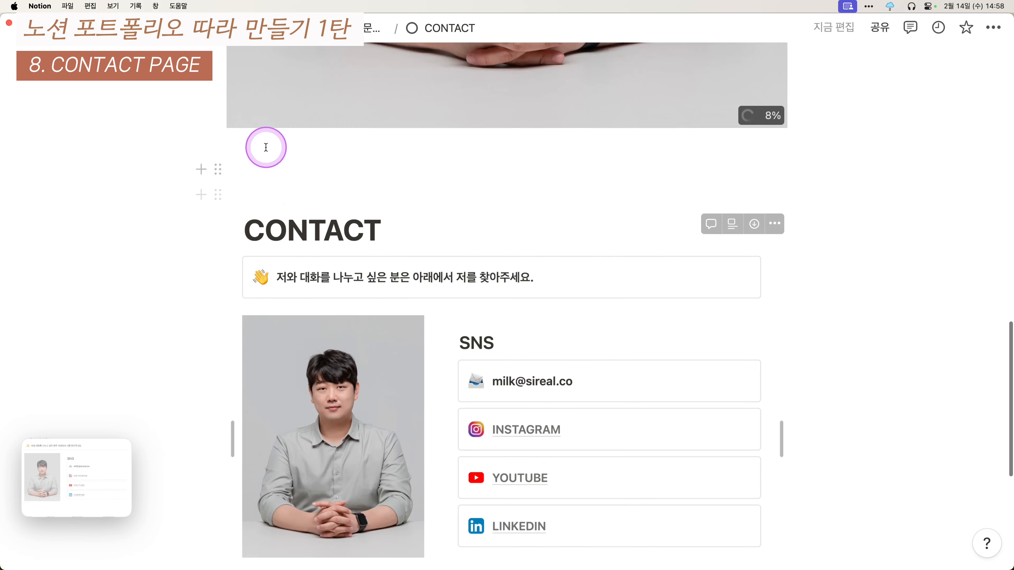
- Put an empty block in a column beside the photo and make it an "SNS" heading
{"action": "left_click", "coordinate": [204, 142]}
{"action": "scroll", "coordinate": [200, 286], "scroll_direction": "up", "scroll_amount": 5}
{"action": "left_click_drag", "start_coordinate": [221, 315], "coordinate": [915, 242]}
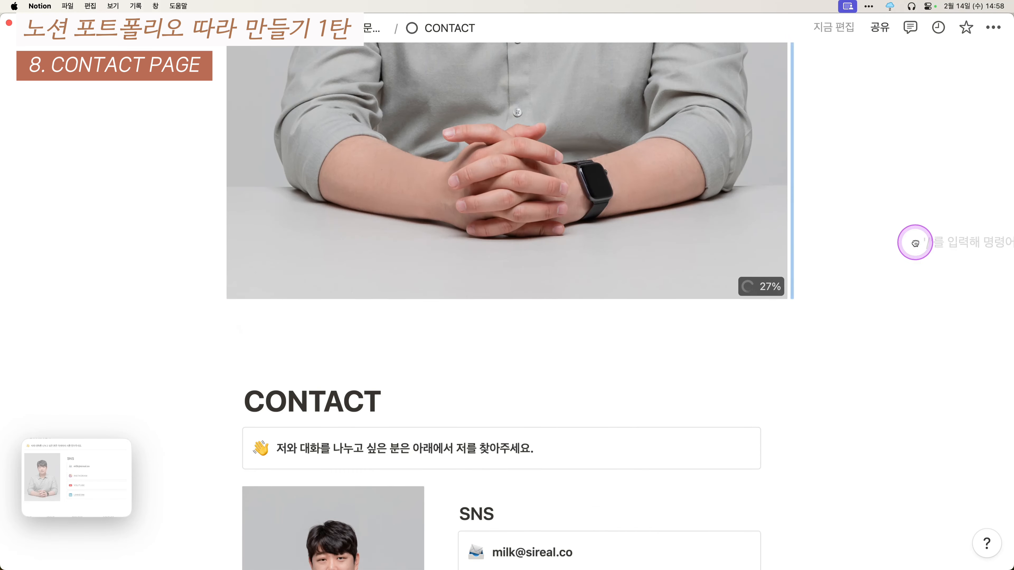
{"action": "left_click_drag", "start_coordinate": [795, 213], "coordinate": [794, 212]}
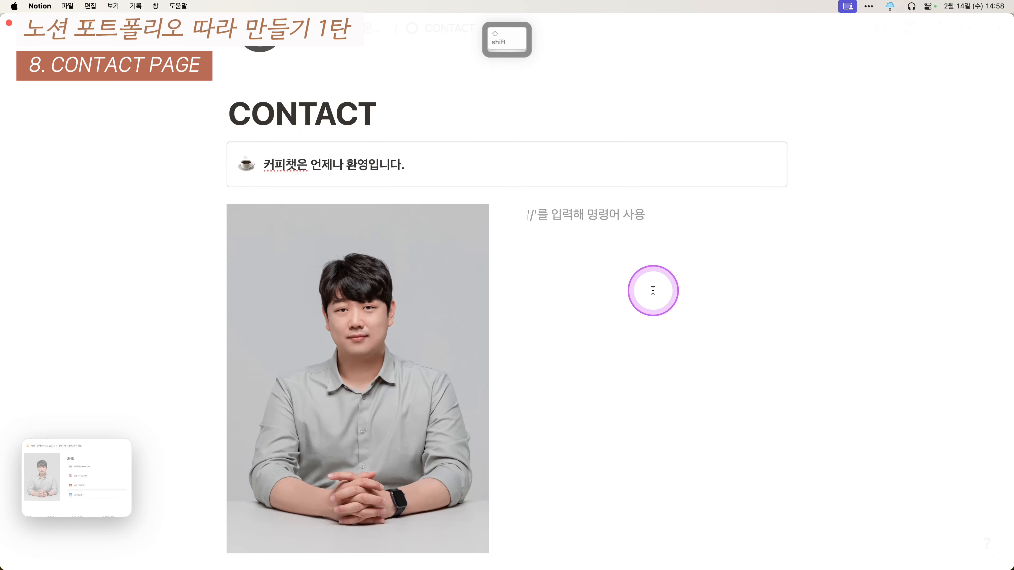
{"action": "type", "text": "누"}
{"action": "key", "text": "BackSpace"}
{"action": "type", "text": "S"}
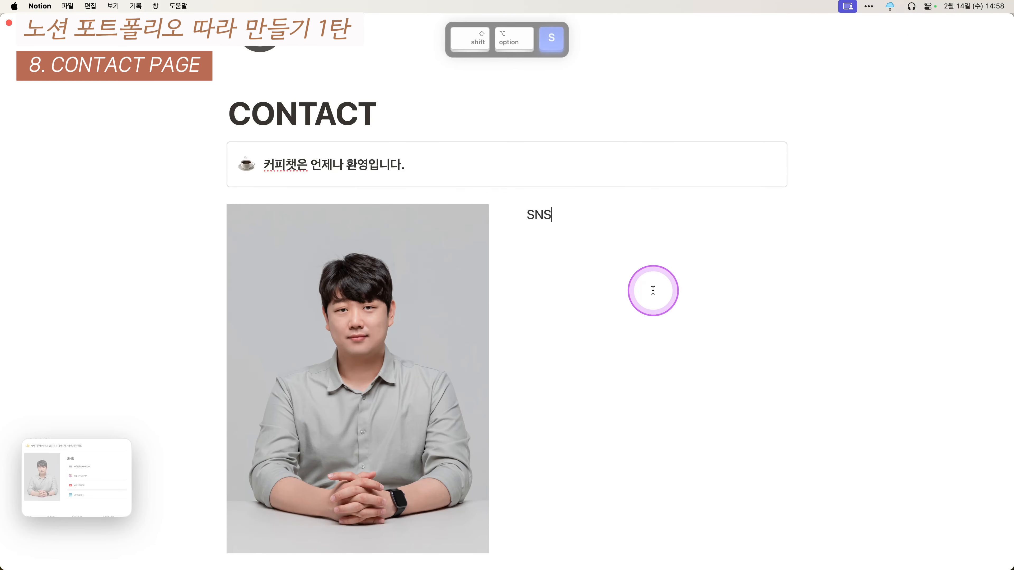
{"action": "type", "text": "NS"}
{"action": "key", "text": "super+alt+3"}
{"action": "key", "text": "Return"}
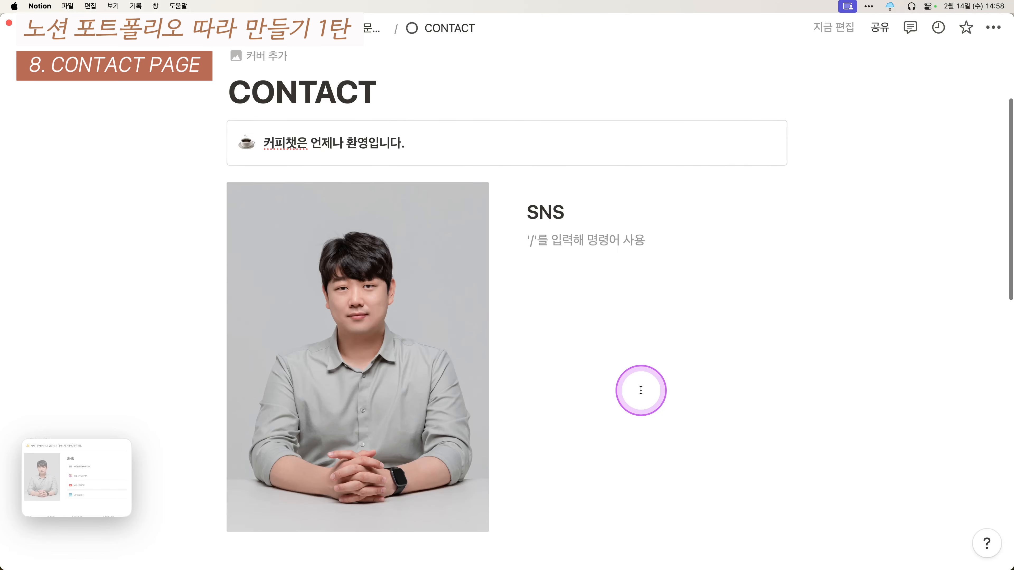
- Add a callout under the SNS heading and duplicate it into four callouts
{"action": "type", "text": "/코"}
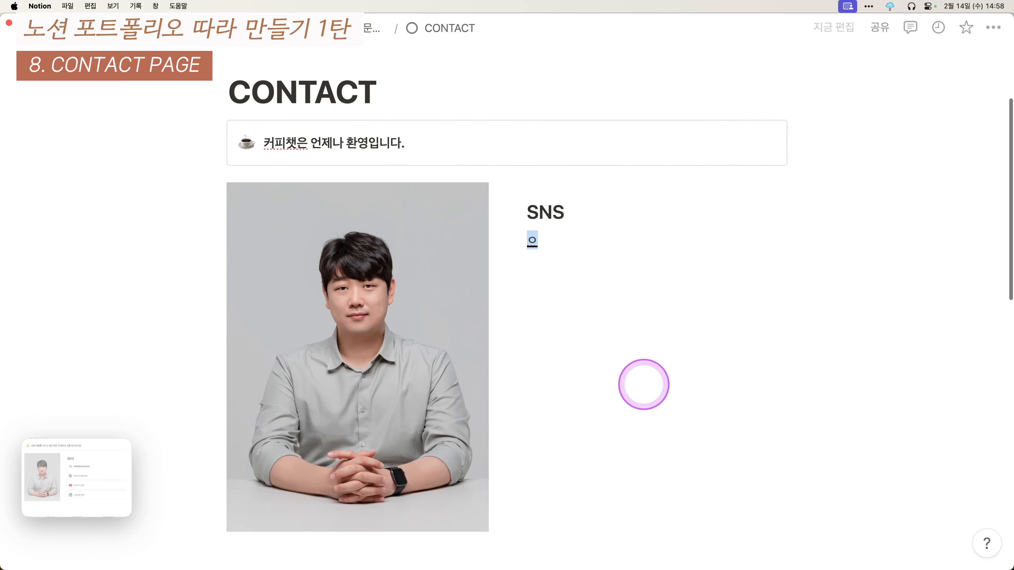
{"action": "key", "text": "Return"}
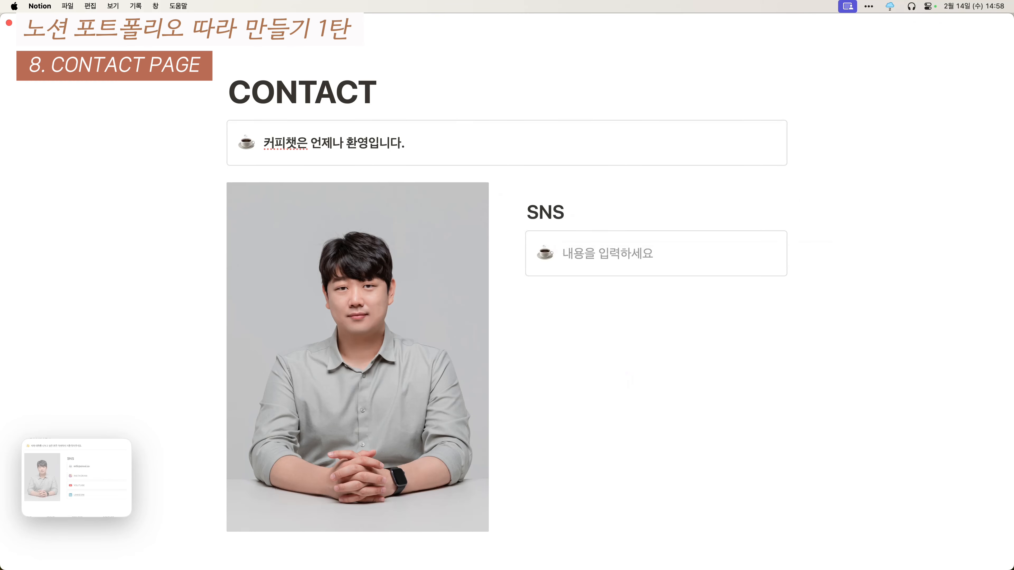
{"action": "key", "text": "super+d"}
{"action": "key", "text": "super+d"}
{"action": "key", "text": "super+d"}
{"action": "scroll", "coordinate": [772, 304], "scroll_direction": "down", "scroll_amount": 10}
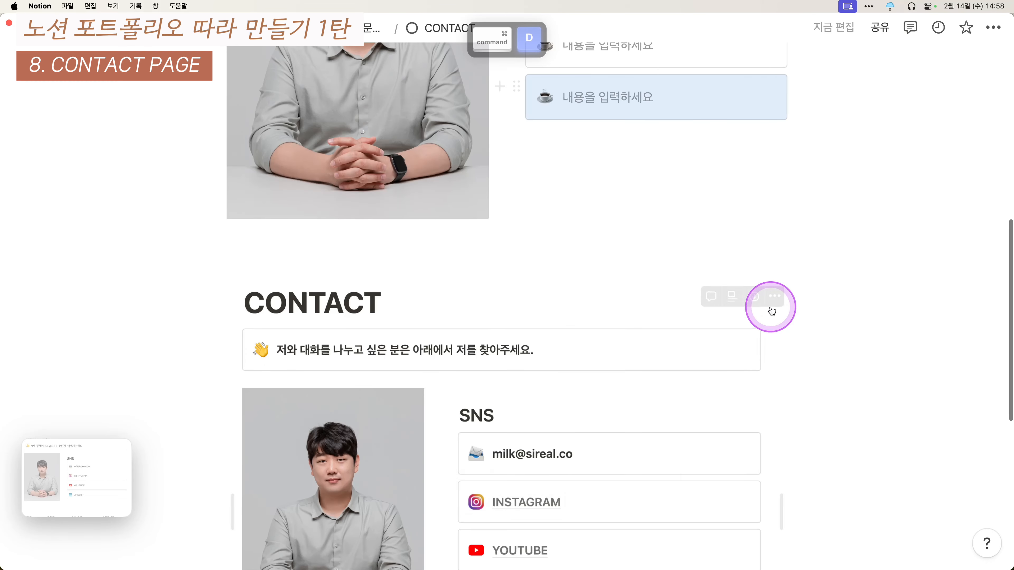
{"action": "scroll", "coordinate": [611, 211], "scroll_direction": "up", "scroll_amount": 9}
- Fill the callouts with the e-mail address, INSTAGRAM, YOUTUBE and LinkedIn, then switch to Instagram
{"action": "left_click", "coordinate": [679, 226]}
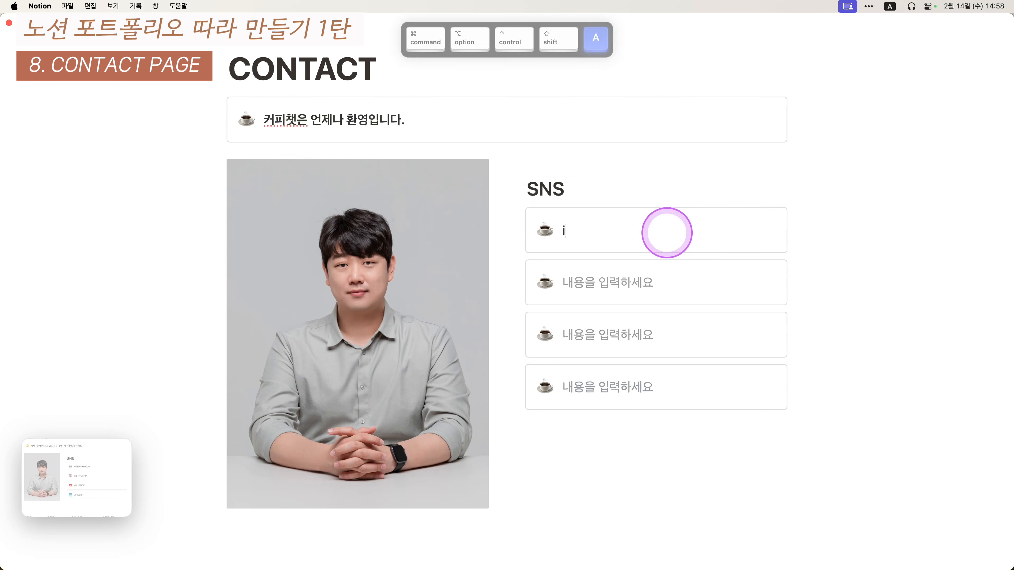
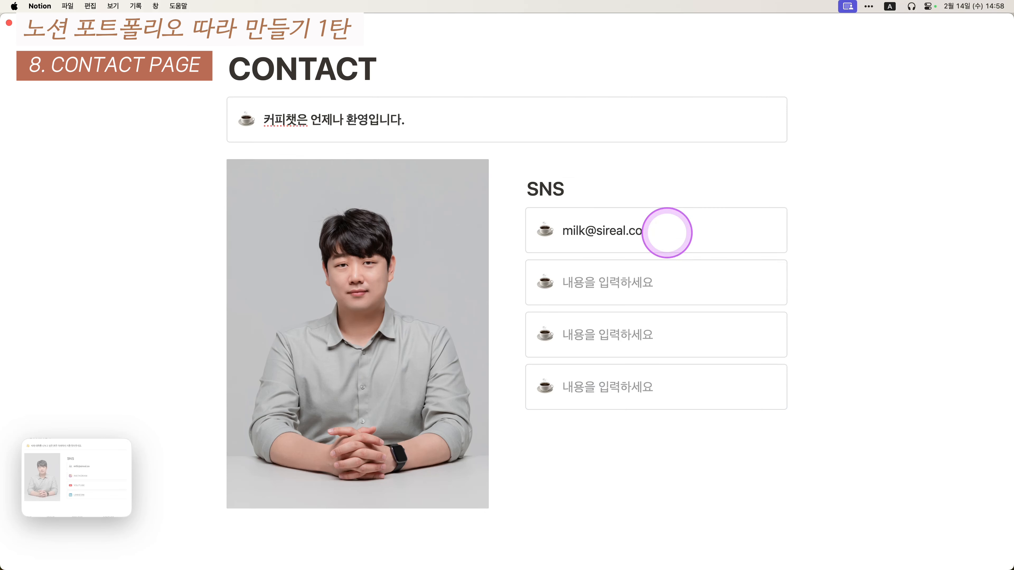
{"action": "scroll", "coordinate": [656, 256], "scroll_direction": "down", "scroll_amount": 10}
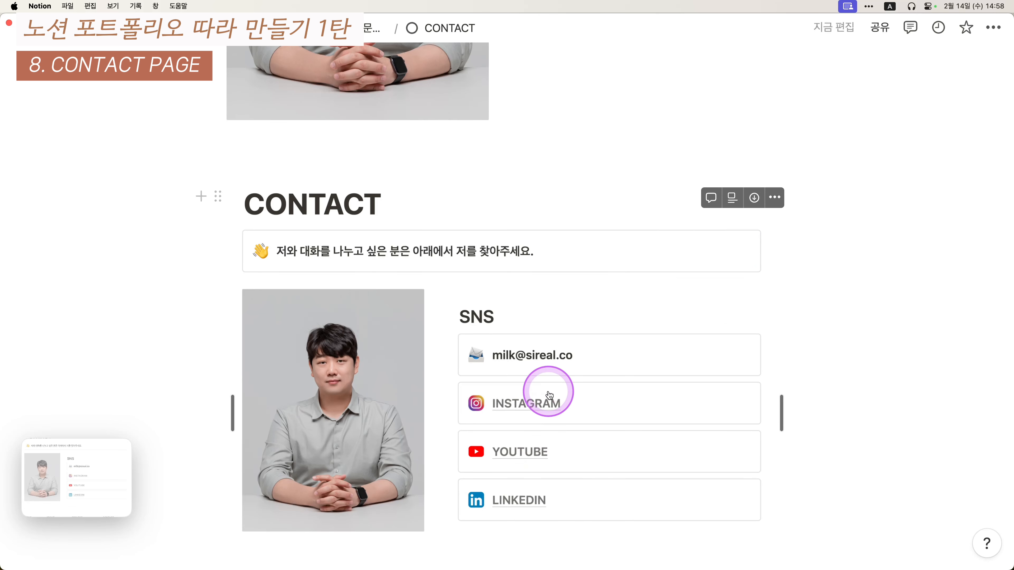
{"action": "scroll", "coordinate": [529, 461], "scroll_direction": "up", "scroll_amount": 10}
{"action": "type", "text": "IN"}
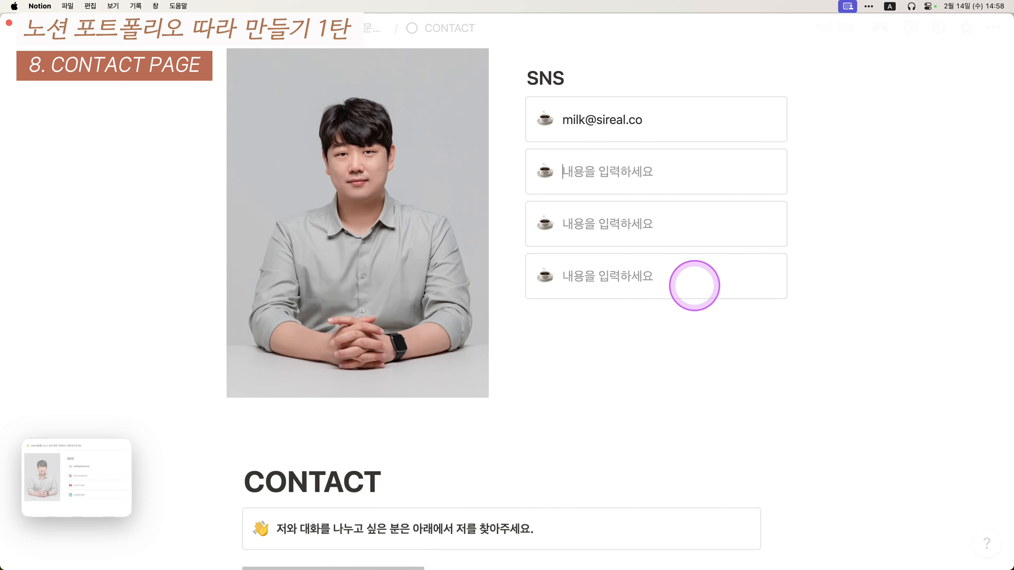
{"action": "type", "text": "STAR"}
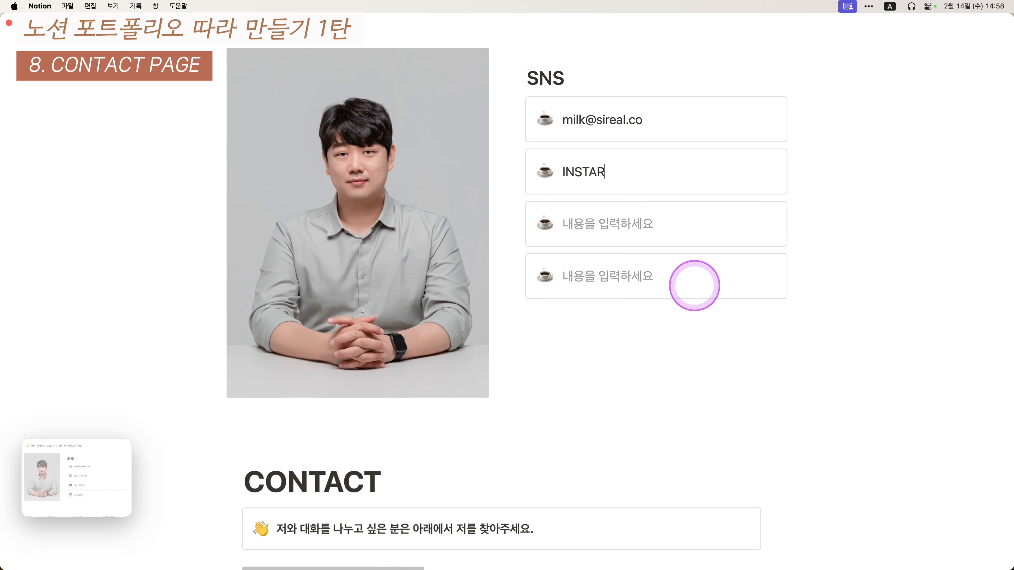
{"action": "key", "text": "BackSpace"}
{"action": "type", "text": "GRAM"}
{"action": "key", "text": "Down"}
{"action": "type", "text": "YOUTUBE"}
{"action": "key", "text": "Down"}
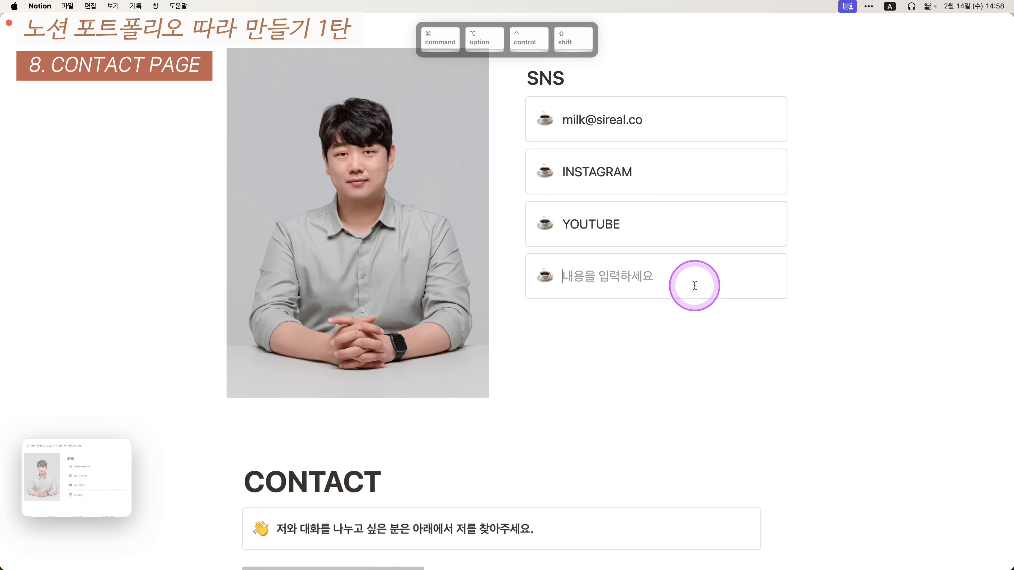
{"action": "type", "text": "LINkedIN"}
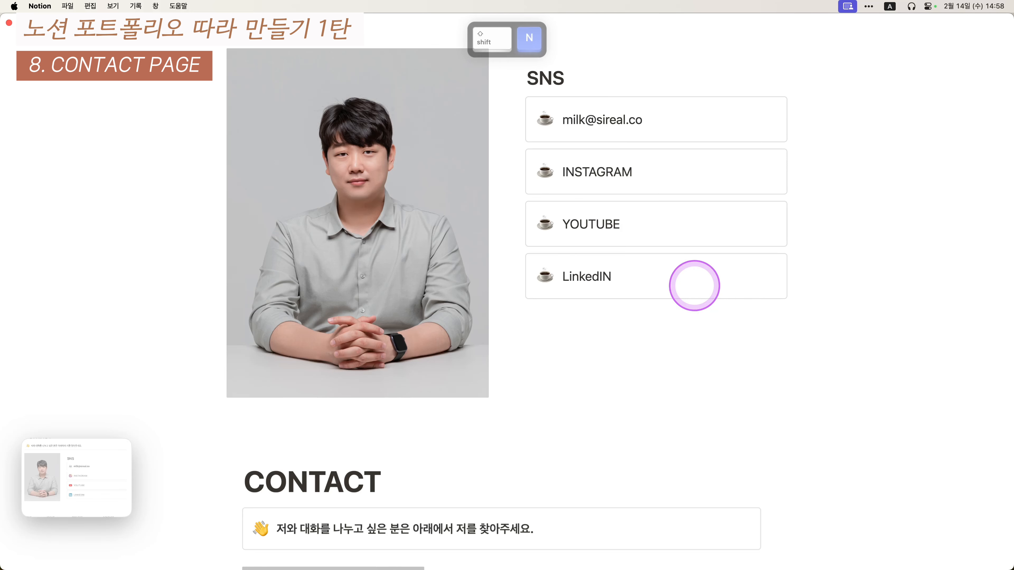
{"action": "key", "text": "BackSpace"}
{"action": "type", "text": "n"}
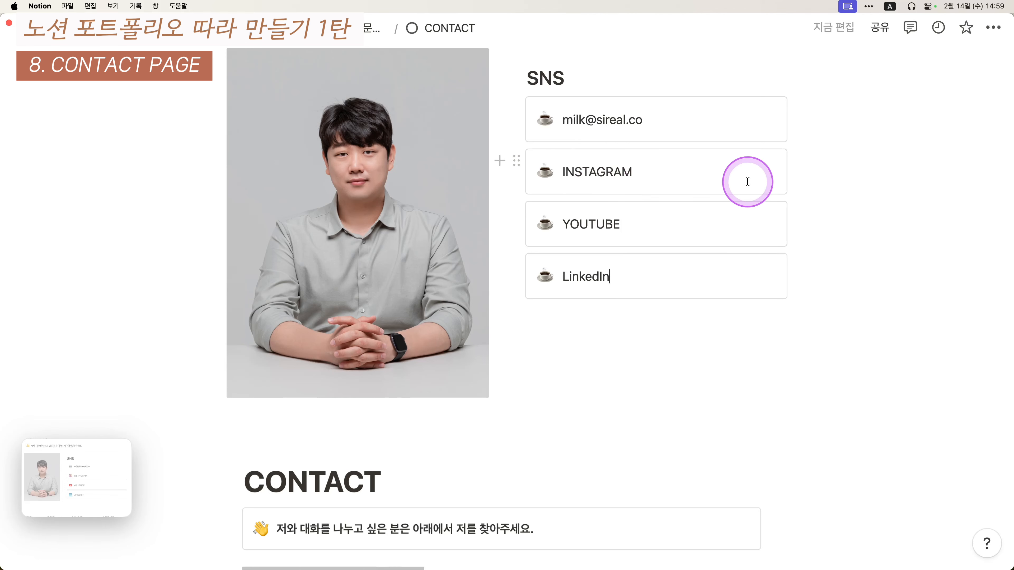
{"action": "key", "text": "ctrl+alt+shift+super+1"}
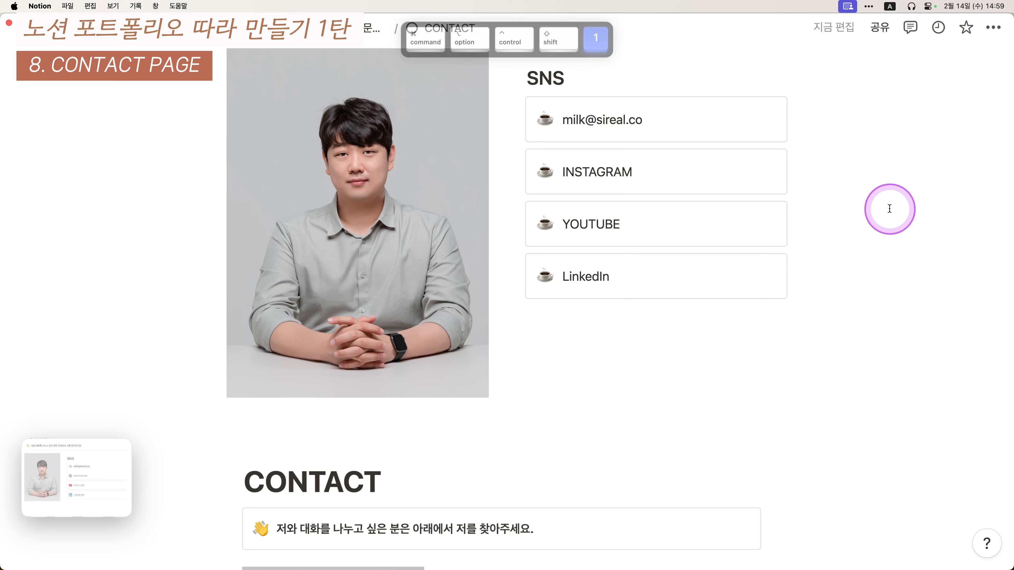
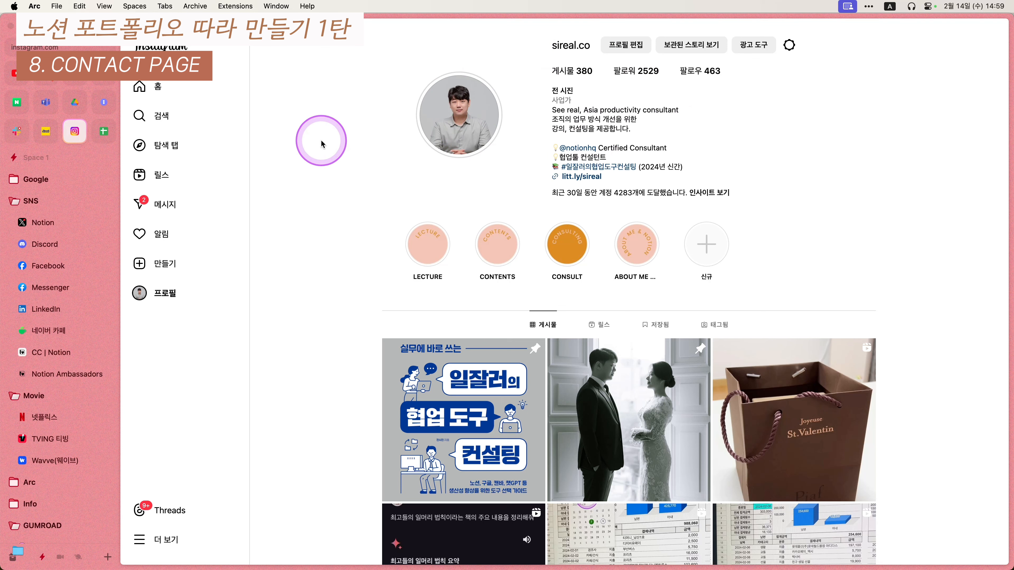
- Link the INSTAGRAM callout text to the copied Instagram profile address
{"action": "key", "text": "ctrl+alt+shift+super+r"}
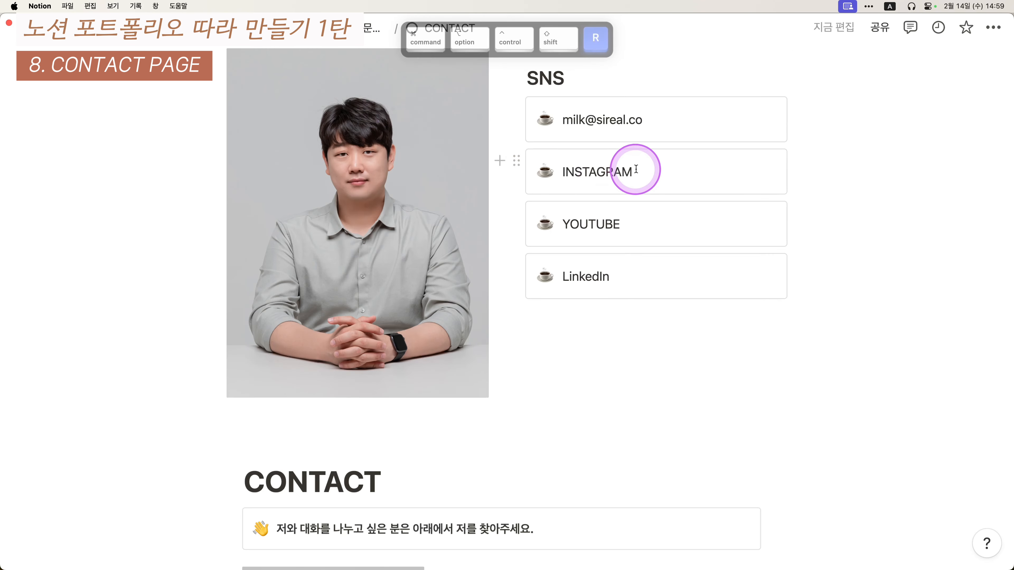
{"action": "left_click_drag", "start_coordinate": [636, 169], "coordinate": [563, 168]}
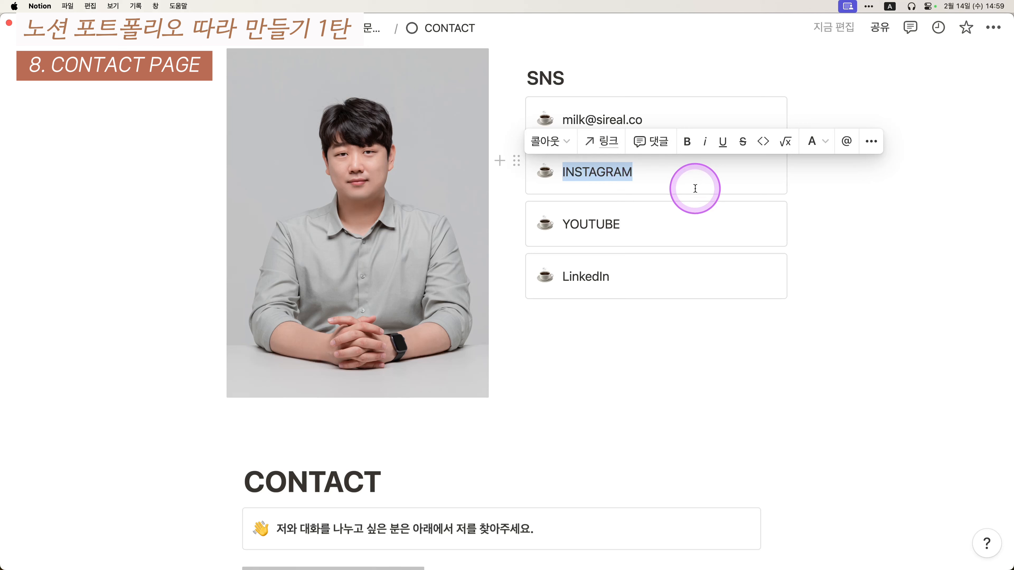
{"action": "key", "text": "super+v"}
{"action": "mouse_move", "coordinate": [595, 173]}
{"action": "key", "text": "ctrl+shift"}
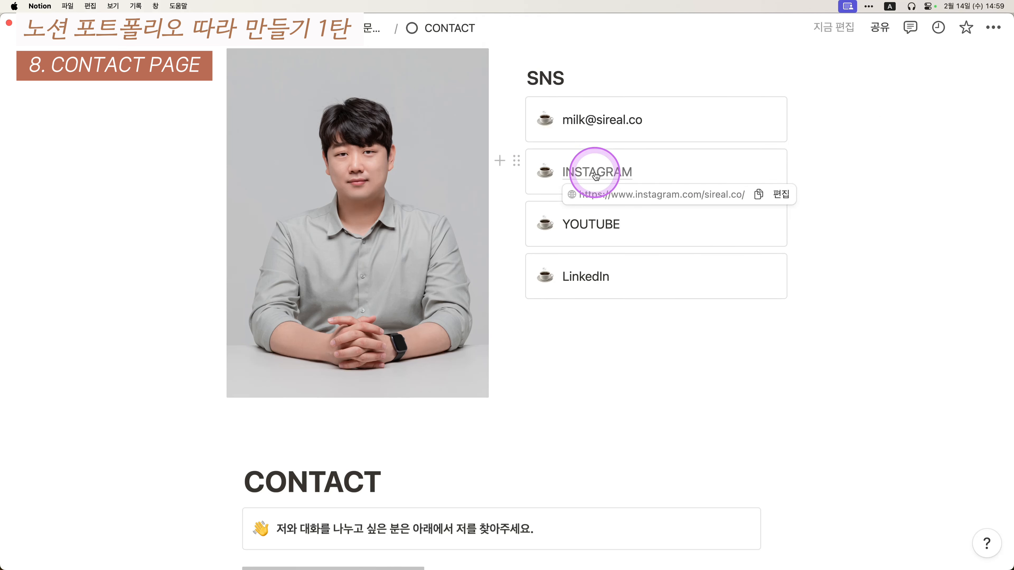
{"action": "left_click", "coordinate": [595, 172]}
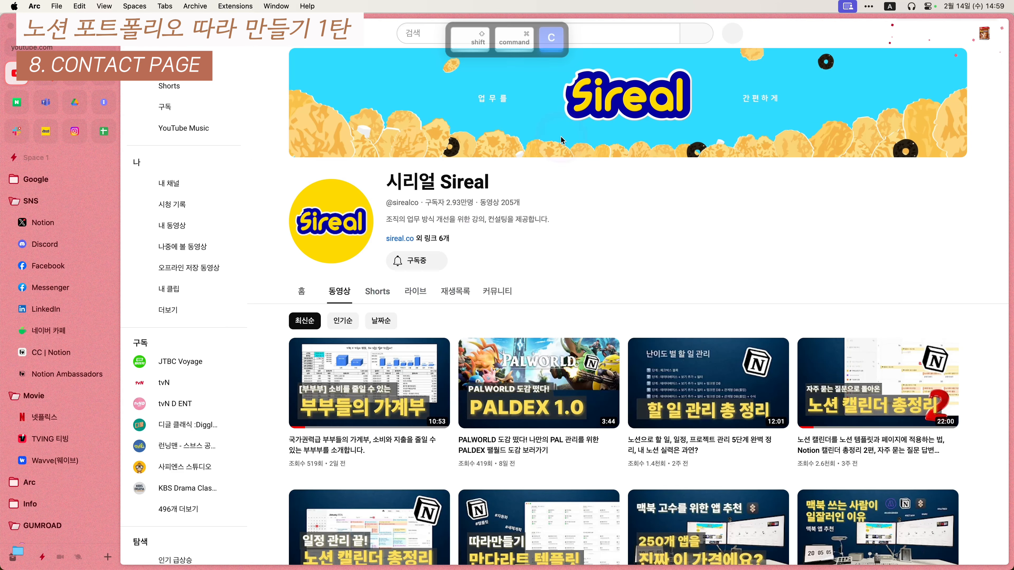
- Copy the YouTube channel address and link the YOUTUBE callout text to it
{"action": "key", "text": "super+shift+c"}
{"action": "key", "text": "super+alt+ctrl+shift+r"}
{"action": "left_click_drag", "start_coordinate": [634, 227], "coordinate": [575, 223]}
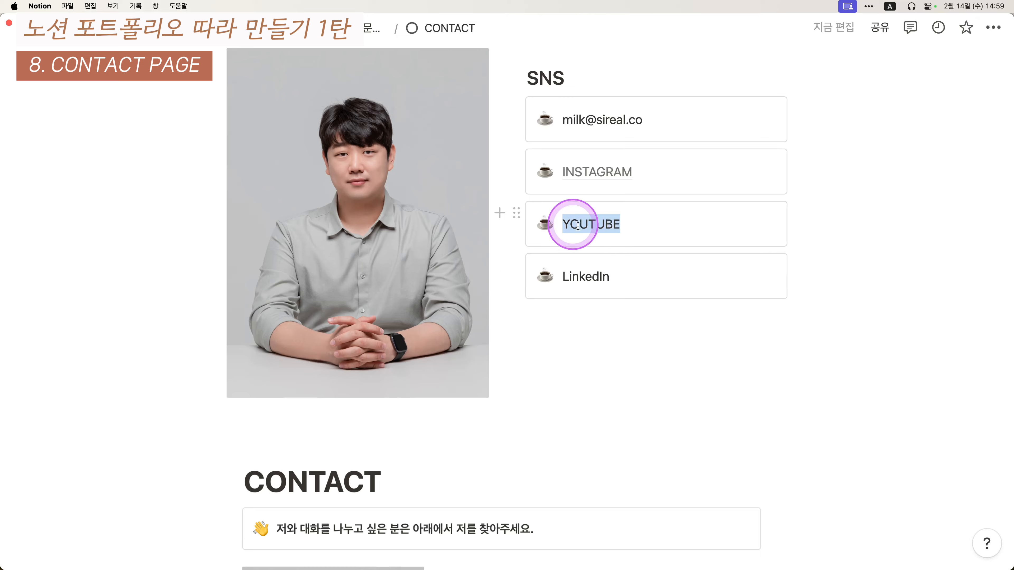
{"action": "key", "text": "super+v"}
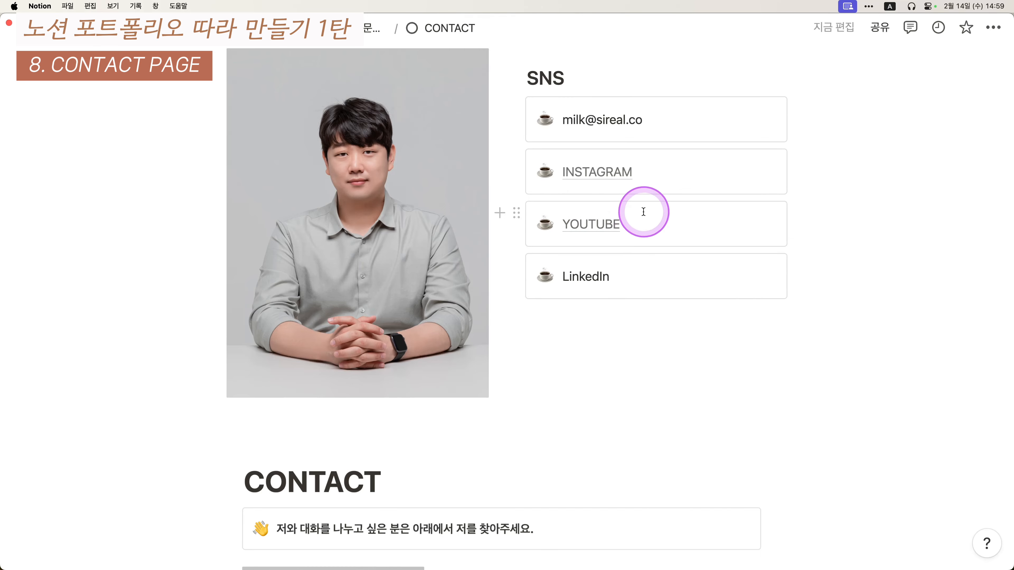
{"action": "left_click", "coordinate": [644, 211]}
- Copy the LinkedIn profile address and link the word LinkedIn to it
{"action": "left_click", "coordinate": [82, 309]}
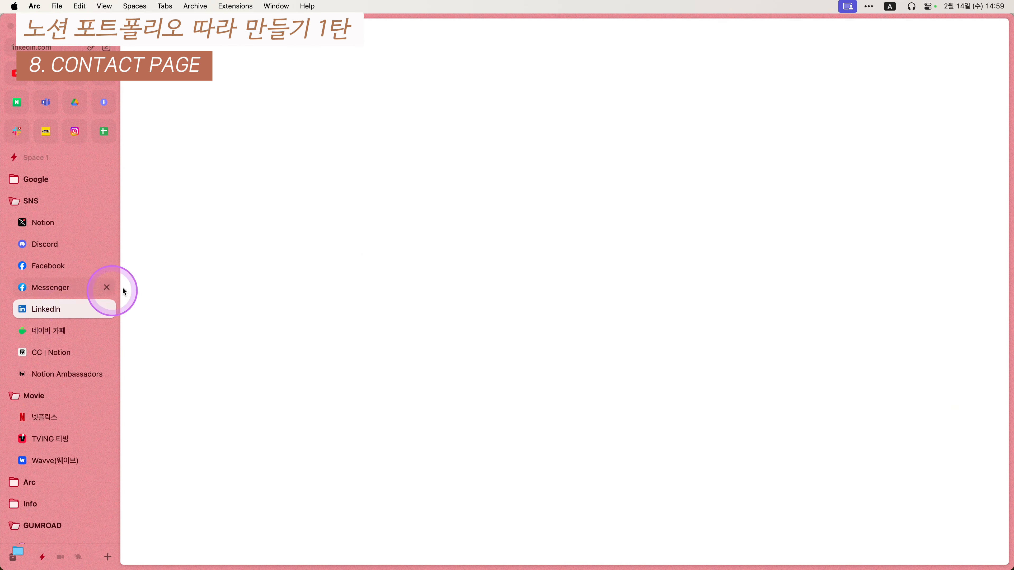
{"action": "key", "text": "shift+super+c"}
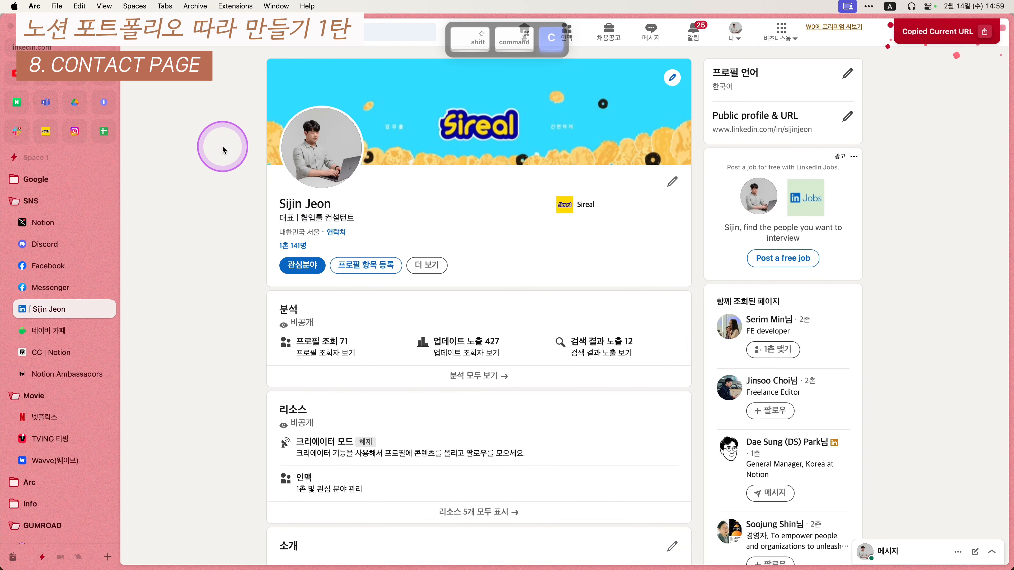
{"action": "key", "text": "super+Tab"}
{"action": "double_click", "coordinate": [595, 276]}
{"action": "key", "text": "super+v"}
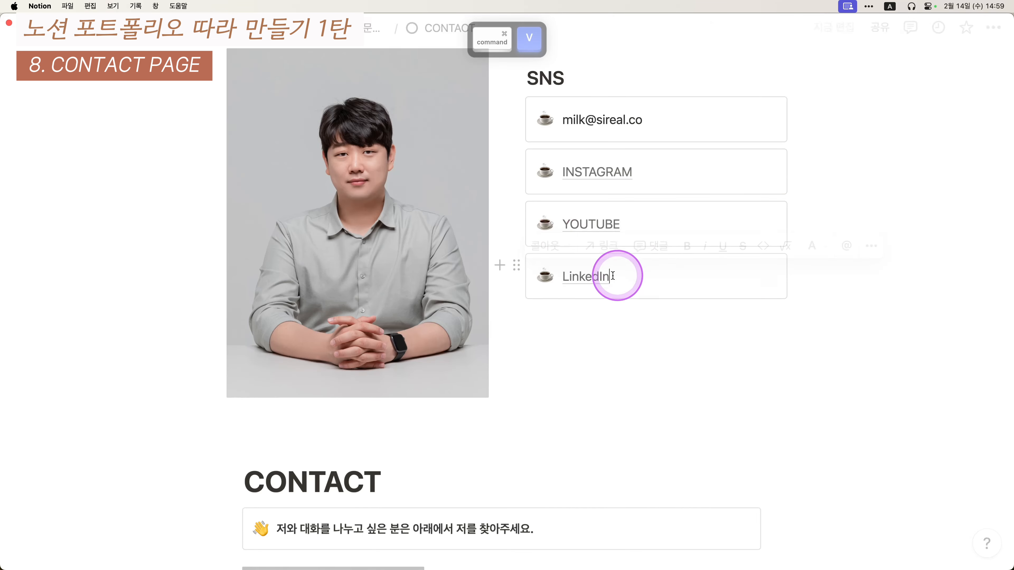
{"action": "mouse_move", "coordinate": [580, 281]}
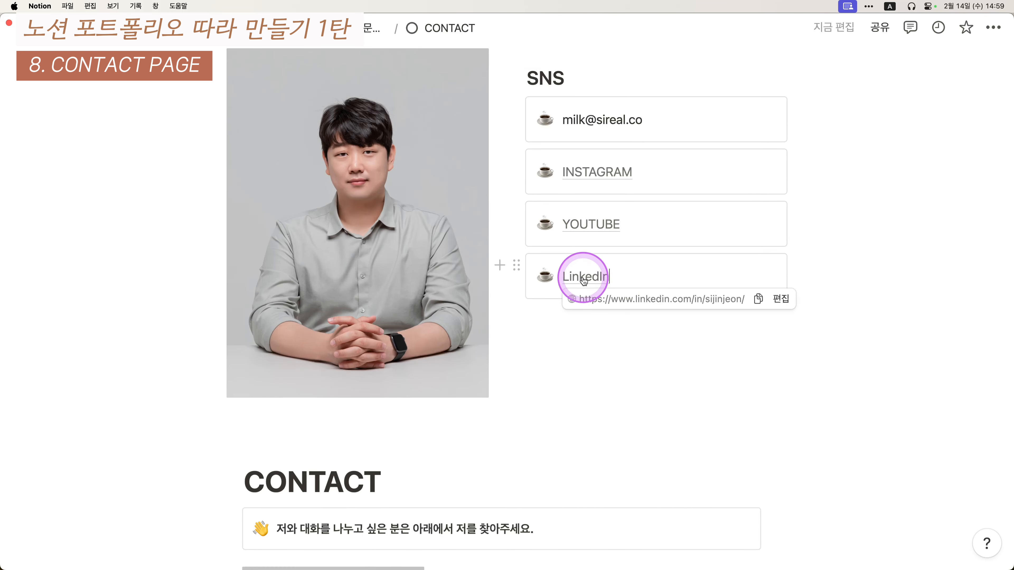
- Give the email callout a mail emoji icon found by searching '메이'
{"action": "scroll", "coordinate": [547, 287], "scroll_direction": "down", "scroll_amount": 10}
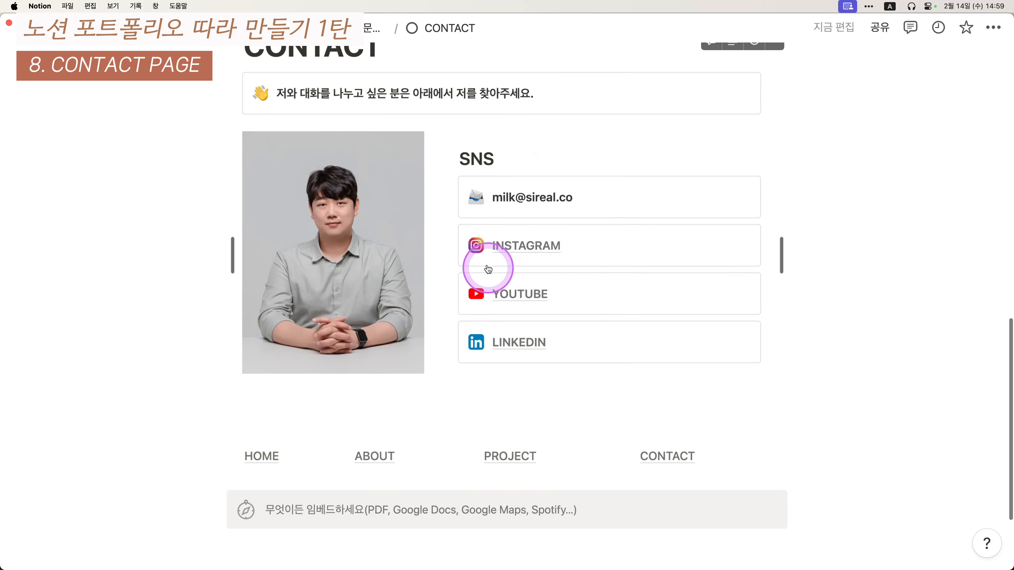
{"action": "scroll", "coordinate": [475, 295], "scroll_direction": "up", "scroll_amount": 10}
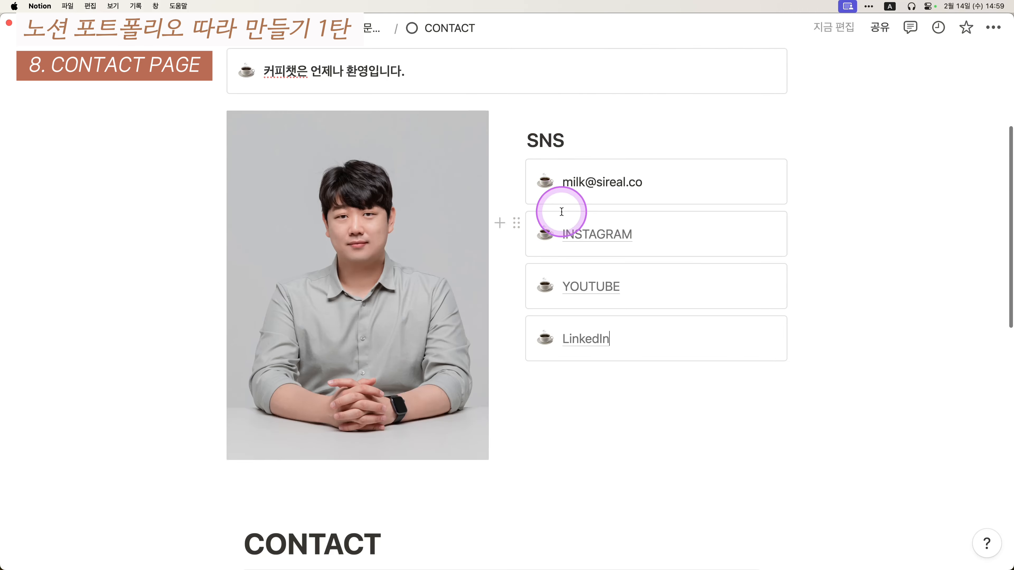
{"action": "key", "text": "alt+2"}
{"action": "key", "text": "alt+1"}
{"action": "left_click", "coordinate": [545, 182]}
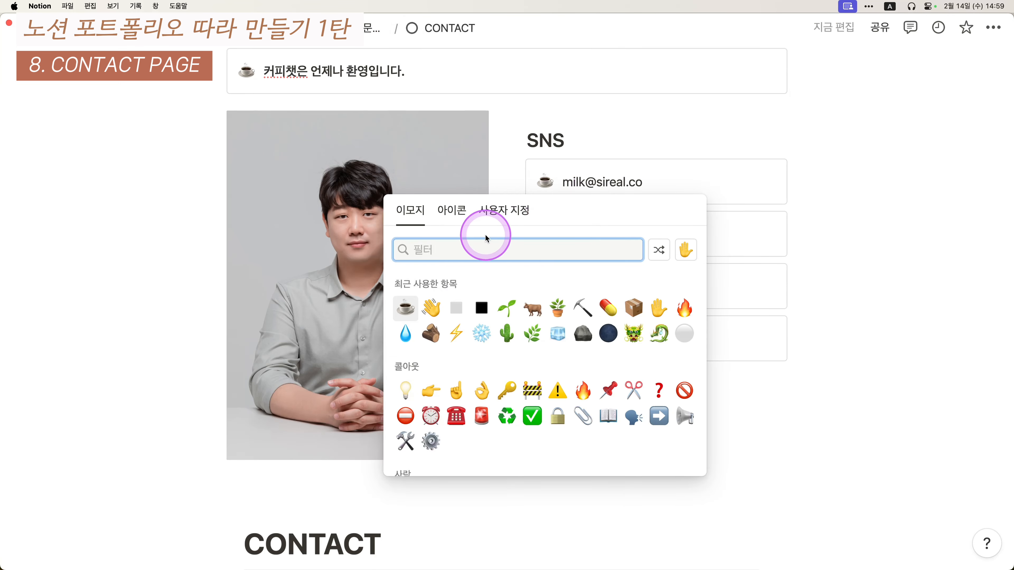
{"action": "type", "text": "e"}
{"action": "key", "text": "BackSpace"}
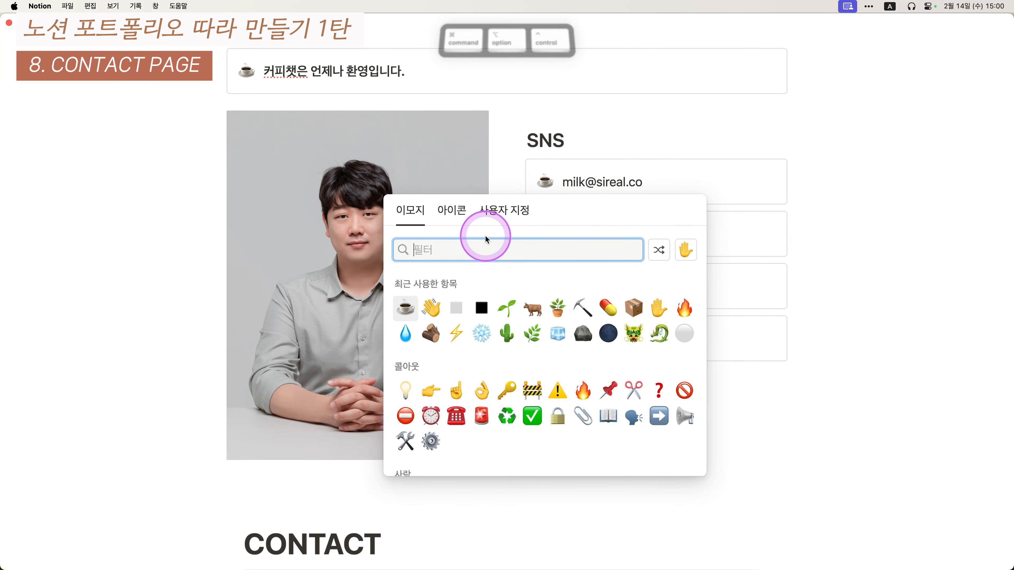
{"action": "key", "text": "Caps_Lock"}
{"action": "type", "text": "메이"}
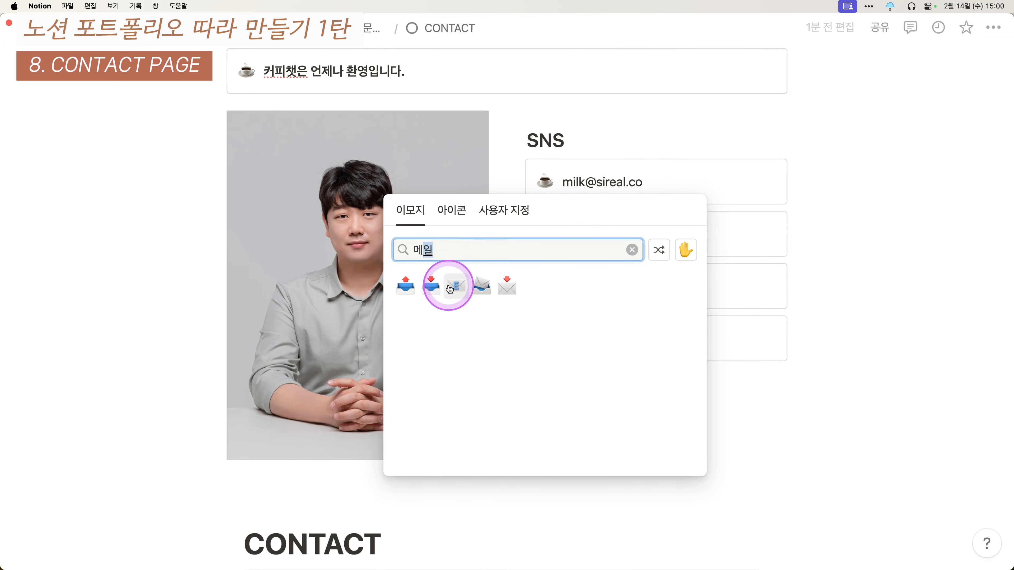
{"action": "left_click", "coordinate": [482, 288]}
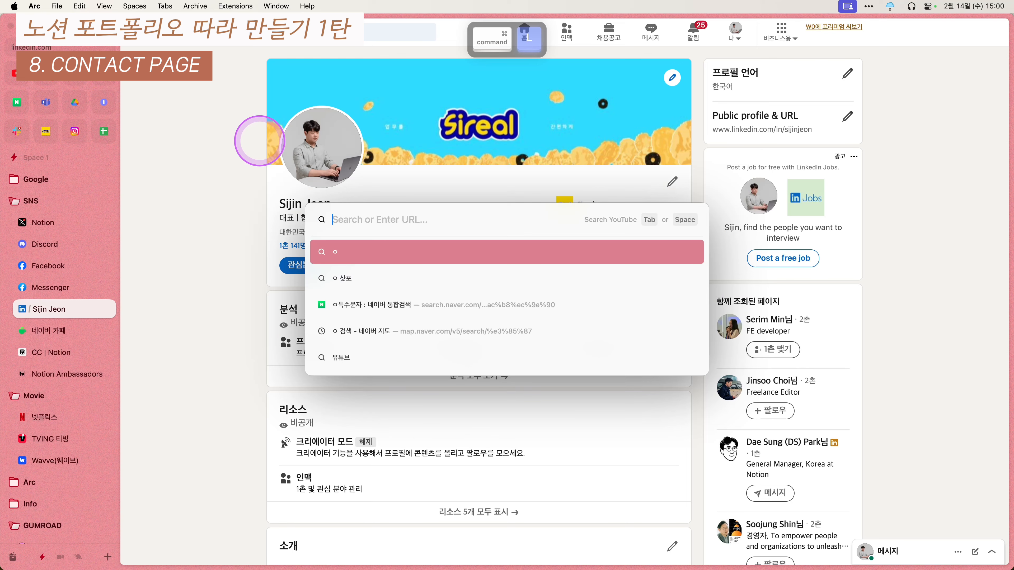
- Search the web for an Instagram logo image and copy its image address
{"action": "key", "text": "Caps_Lock"}
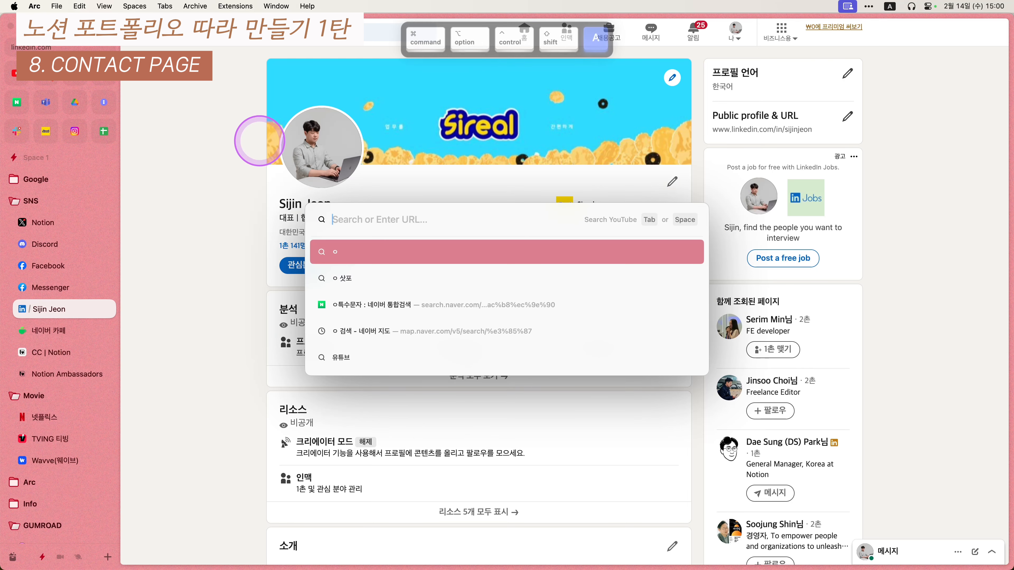
{"action": "type", "text": "image"}
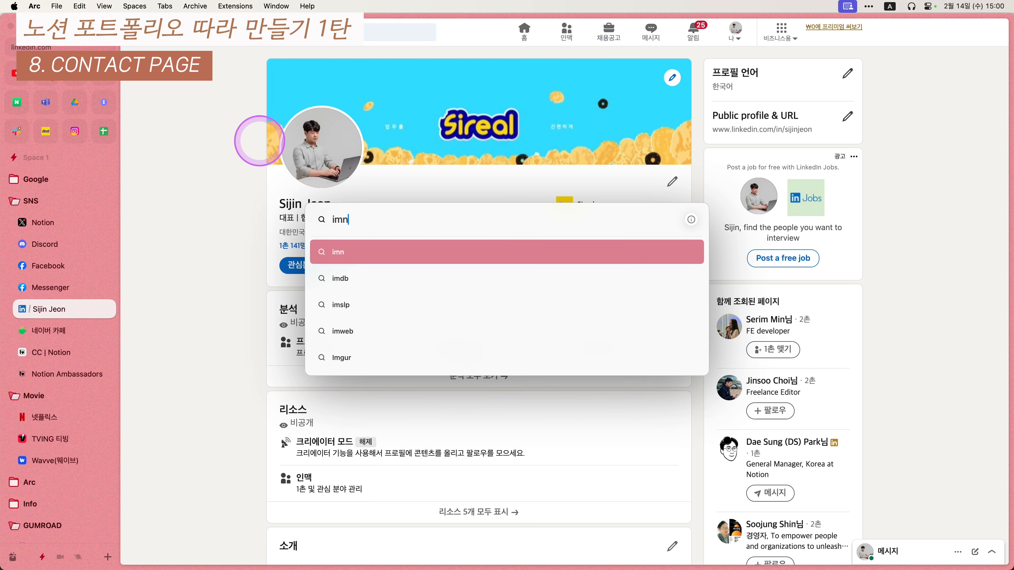
{"action": "key", "text": "BackSpace"}
{"action": "key", "text": "BackSpace"}
{"action": "type", "text": "nstagram"}
{"action": "key", "text": "Return"}
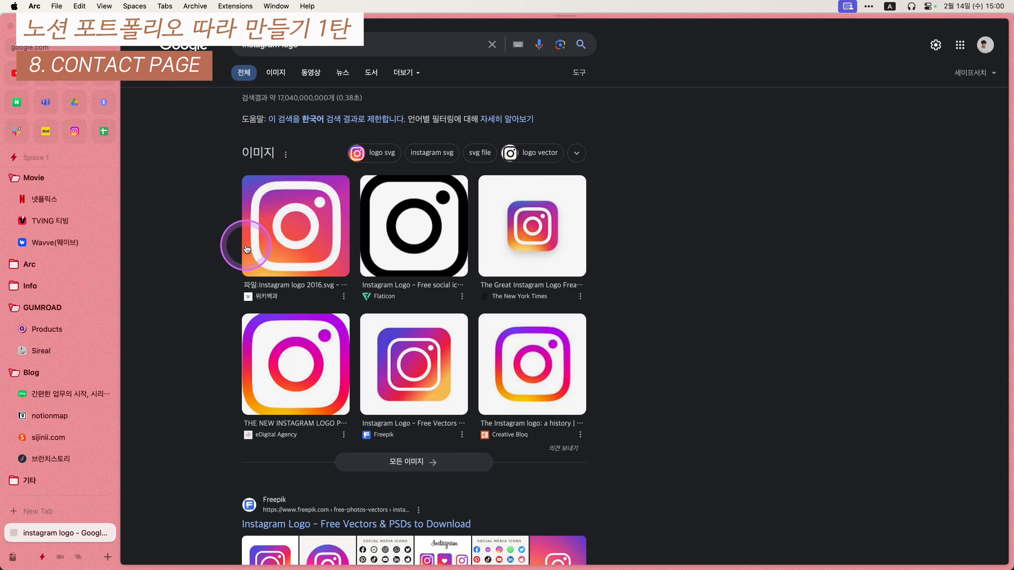
{"action": "left_click", "coordinate": [247, 249]}
{"action": "right_click", "coordinate": [692, 240]}
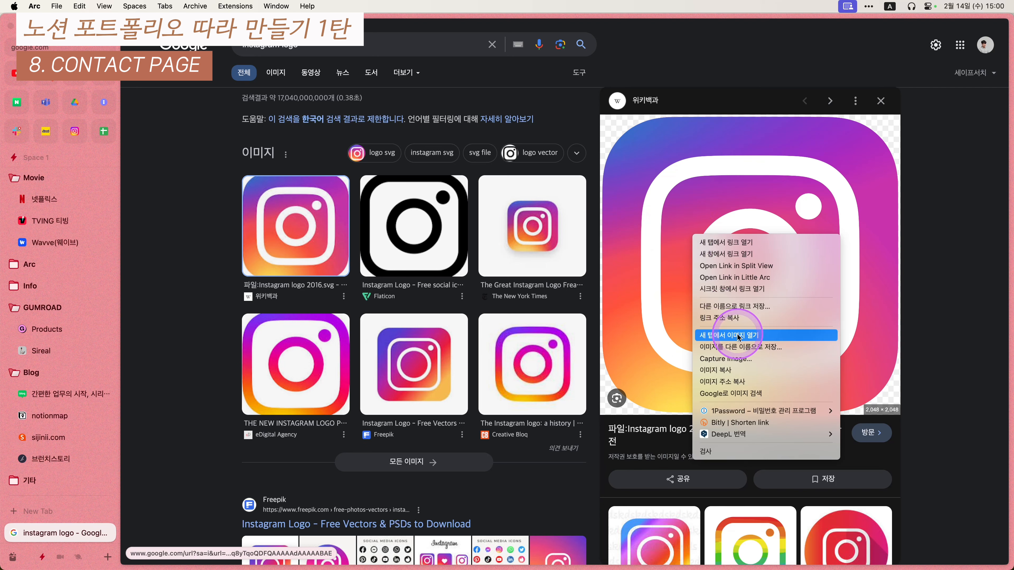
{"action": "left_click", "coordinate": [738, 386]}
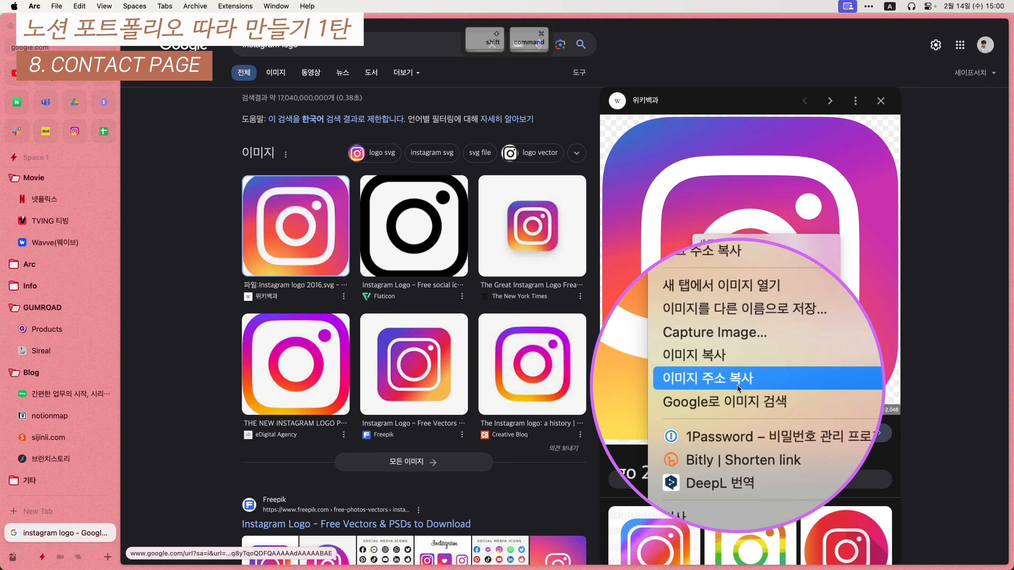
- Set the INSTAGRAM callout's icon to the Instagram logo via a custom image link
{"action": "key", "text": "ctrl+alt+shift+super+r"}
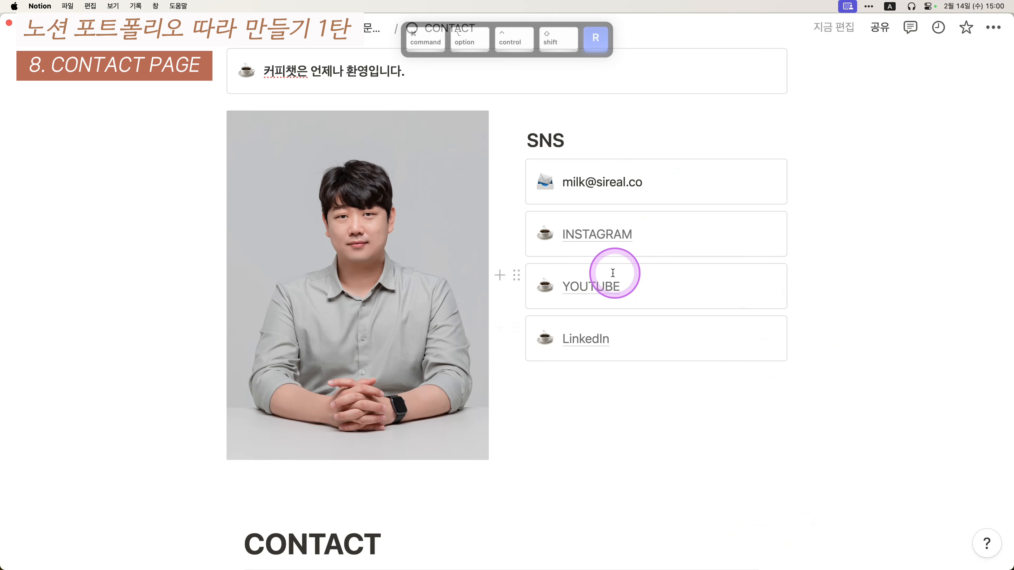
{"action": "left_click", "coordinate": [545, 234]}
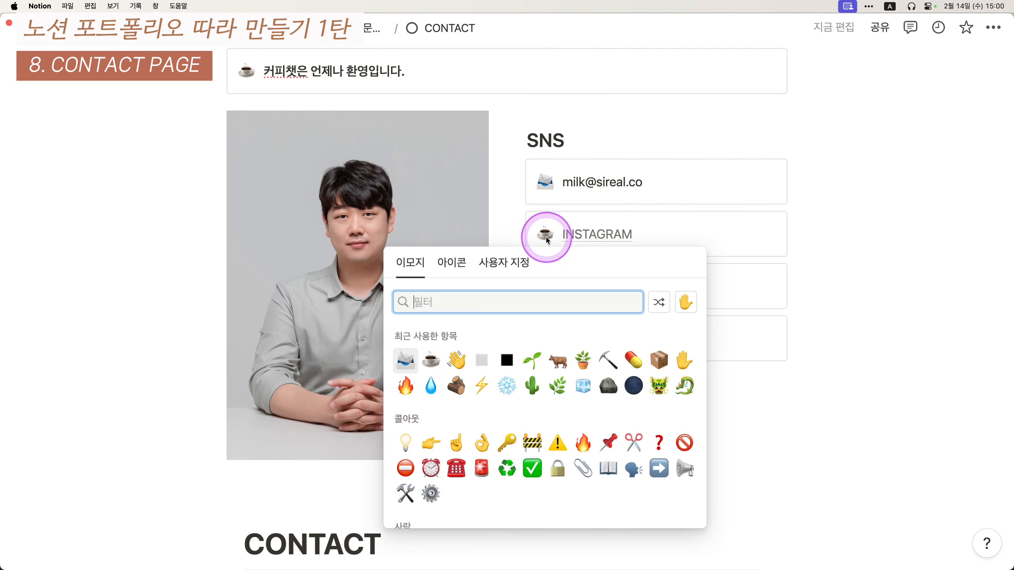
{"action": "left_click", "coordinate": [501, 262]}
{"action": "left_click", "coordinate": [473, 295]}
{"action": "key", "text": "super+v"}
{"action": "left_click", "coordinate": [678, 303]}
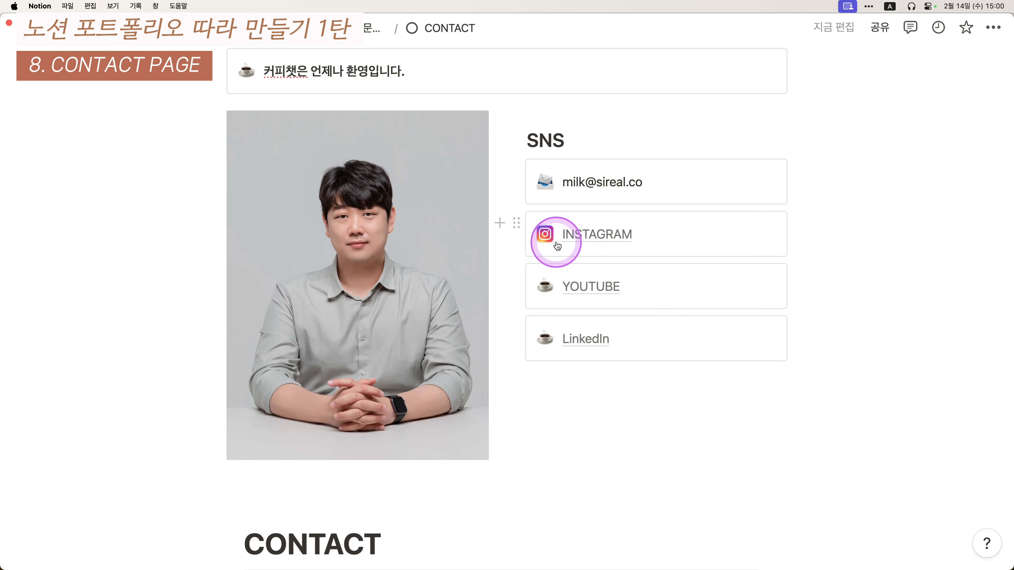
{"action": "key", "text": "ctrl+alt+shift+super+r"}
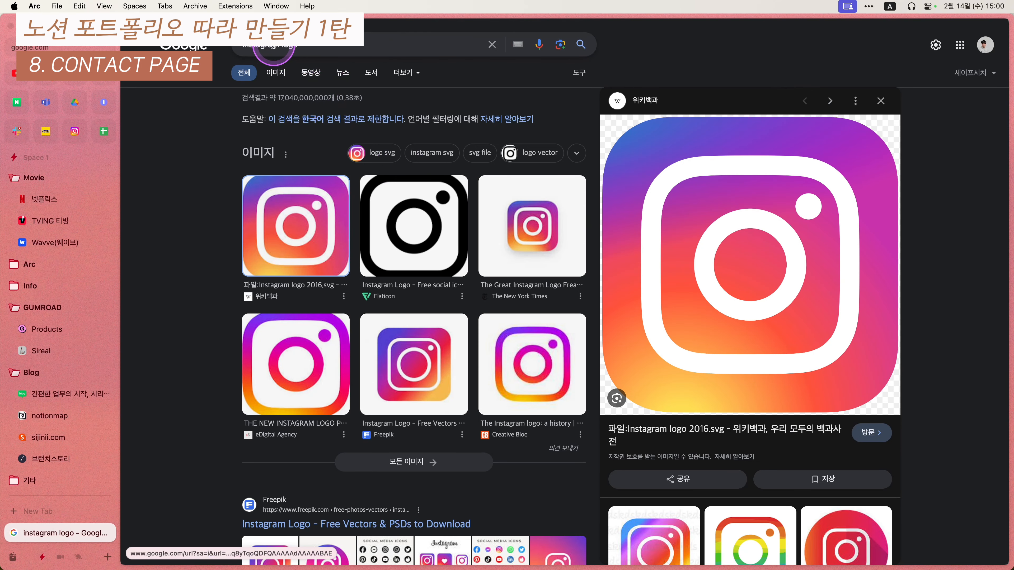
- Search images for a YouTube logo and copy the Wikimedia Commons logo
{"action": "left_click", "coordinate": [275, 53]}
{"action": "type", "text": "youy"}
{"action": "key", "text": "BackSpace"}
{"action": "type", "text": "tube"}
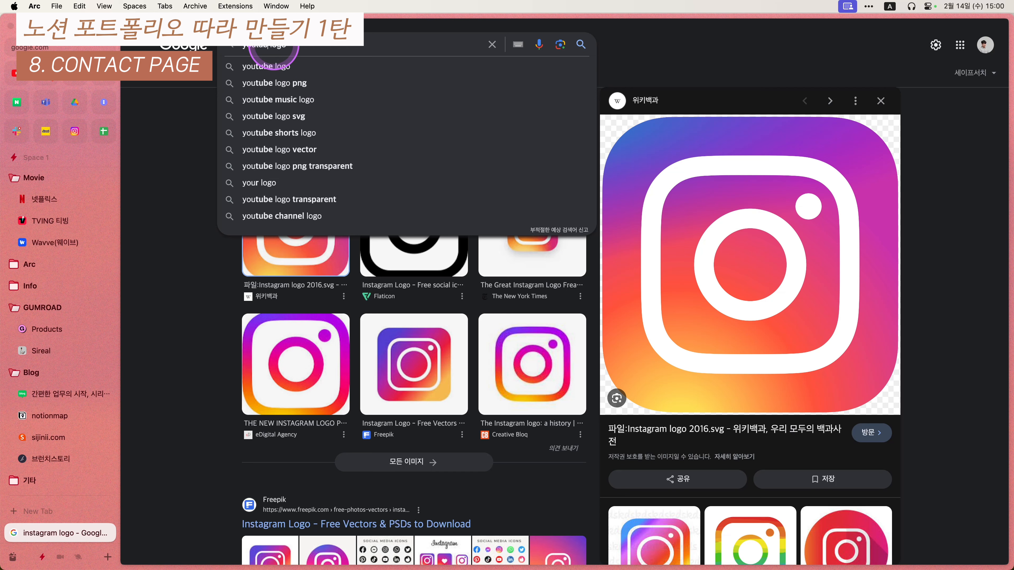
{"action": "key", "text": "Return"}
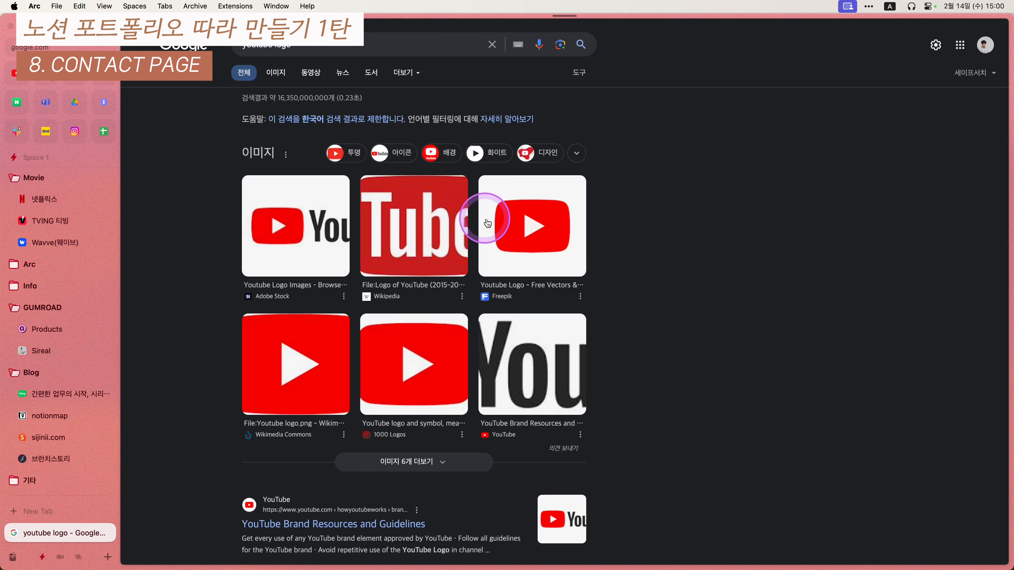
{"action": "left_click", "coordinate": [319, 368]}
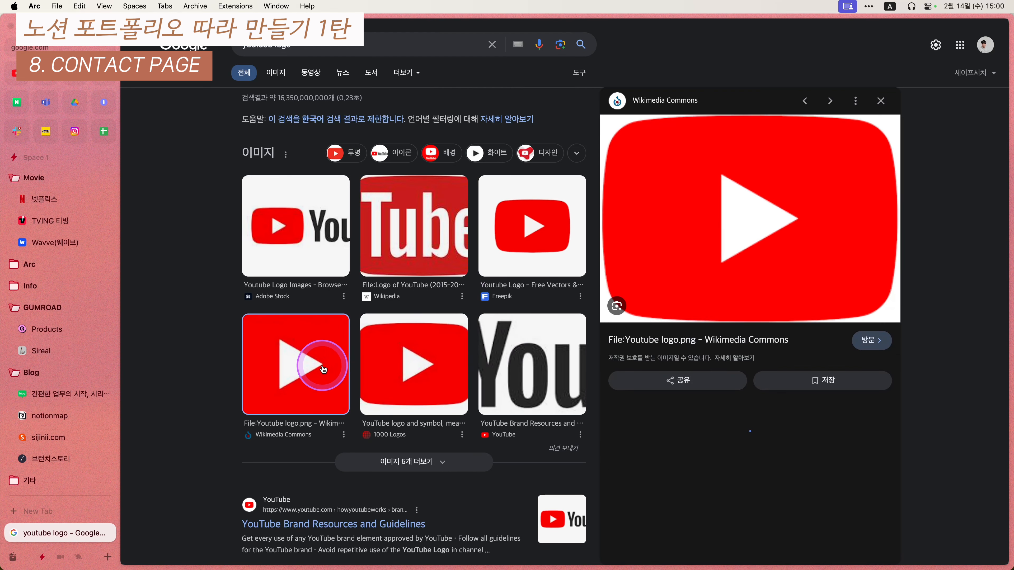
{"action": "right_click", "coordinate": [671, 255]}
{"action": "left_click", "coordinate": [716, 391]}
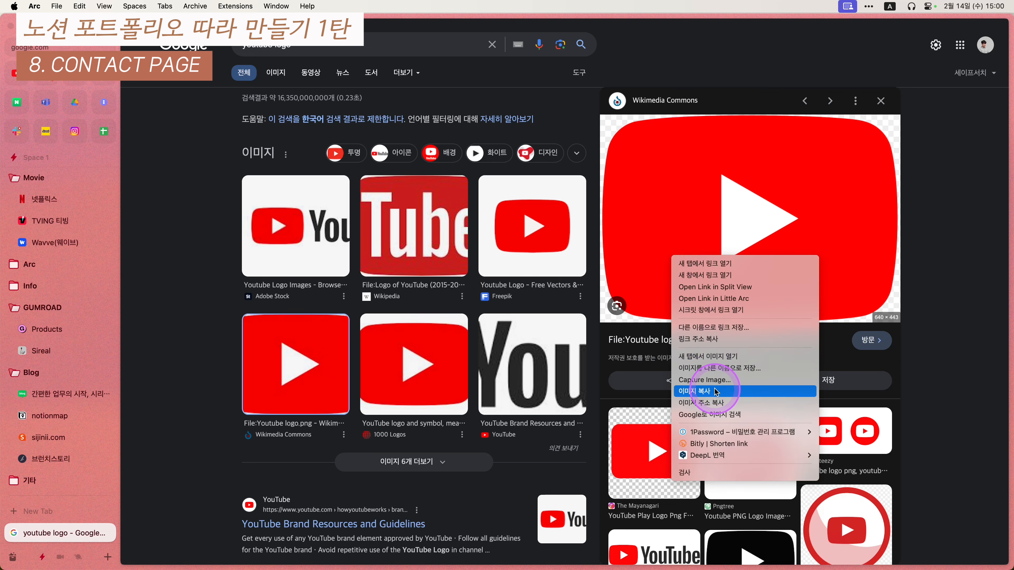
- Try pasting the Wikimedia YouTube logo as the YOUTUBE card's custom icon
{"action": "key", "text": "super+alt+ctrl+shift+r"}
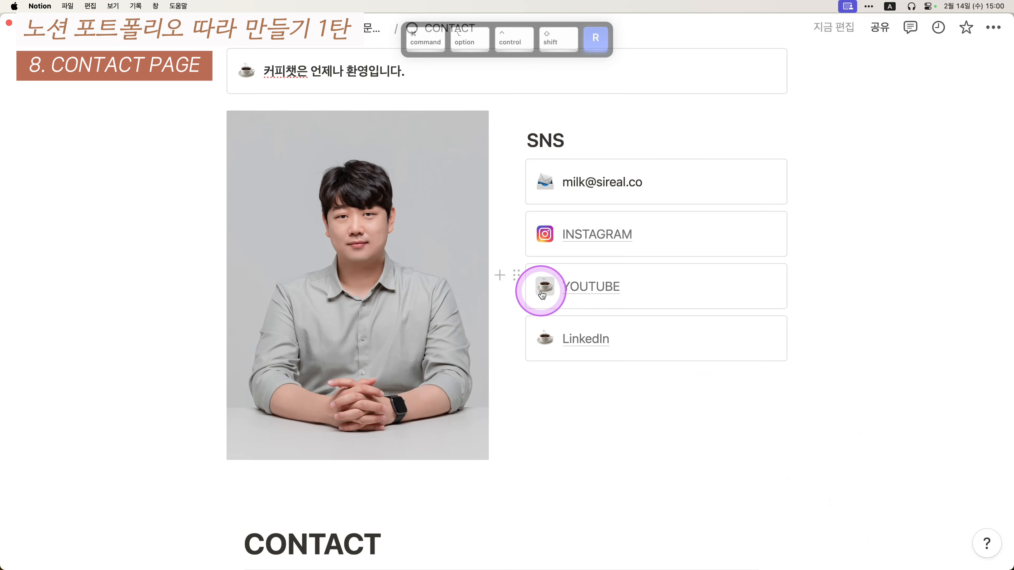
{"action": "left_click", "coordinate": [542, 295]}
{"action": "left_click", "coordinate": [511, 294]}
{"action": "type", "text": "https://upload.wikimedia.org/wikipedia/commons/e/ef/Youtube_logo.png"}
{"action": "left_click", "coordinate": [672, 354]}
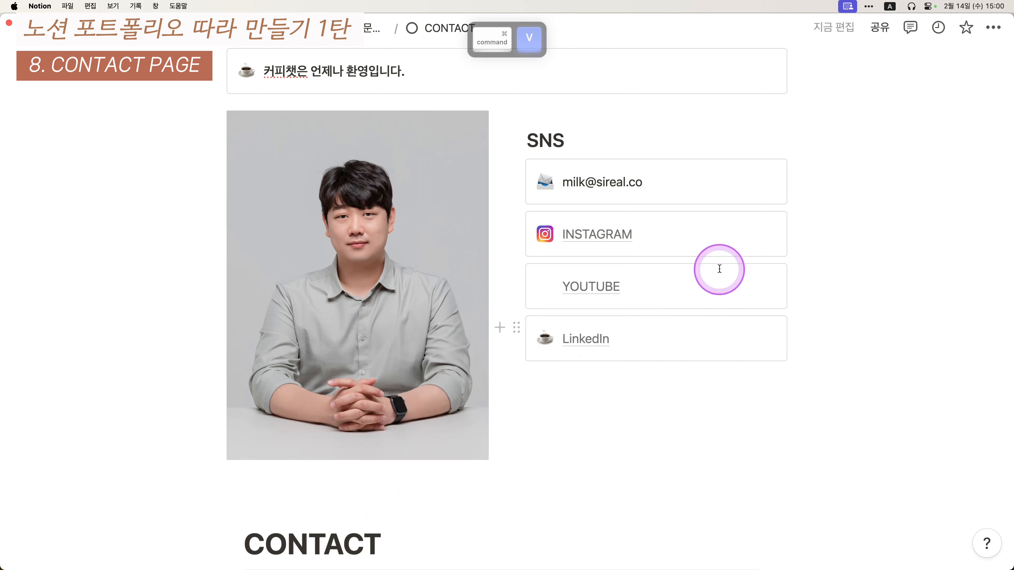
- Set the YOUTUBE card's icon to the 1000 Logos YouTube logo image address
{"action": "key", "text": "super+alt+ctrl+shift+e"}
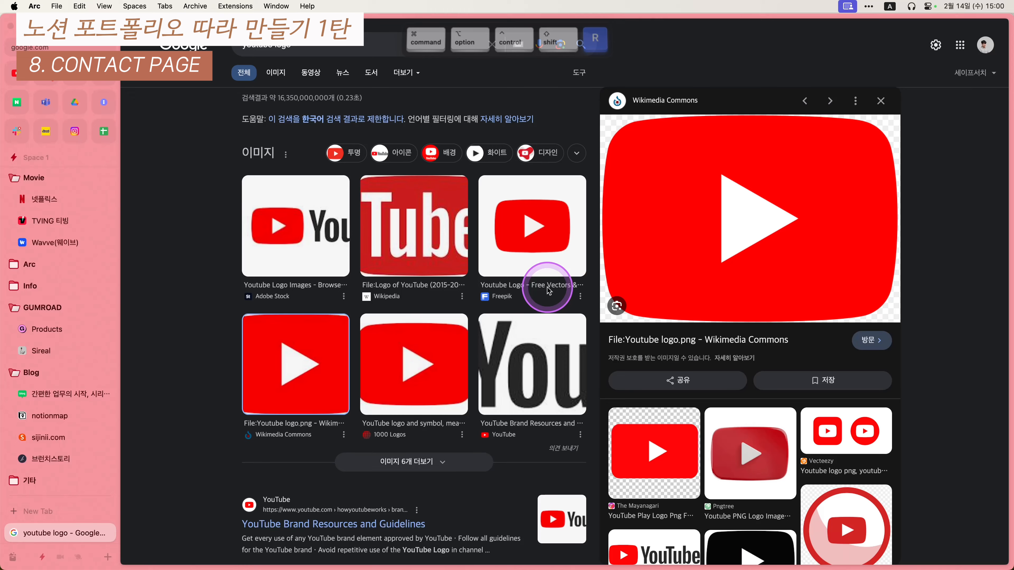
{"action": "scroll", "coordinate": [478, 293], "scroll_direction": "down", "scroll_amount": 1}
{"action": "left_click", "coordinate": [415, 339]}
{"action": "right_click", "coordinate": [685, 208]}
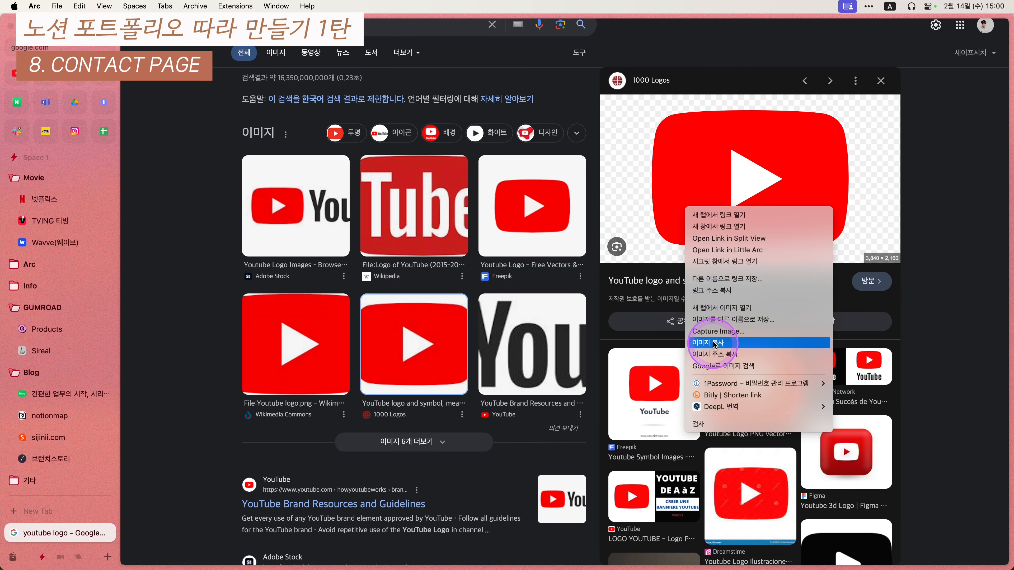
{"action": "left_click", "coordinate": [717, 353]}
{"action": "key", "text": "super+alt+ctrl+shift+r"}
{"action": "left_click", "coordinate": [545, 286]}
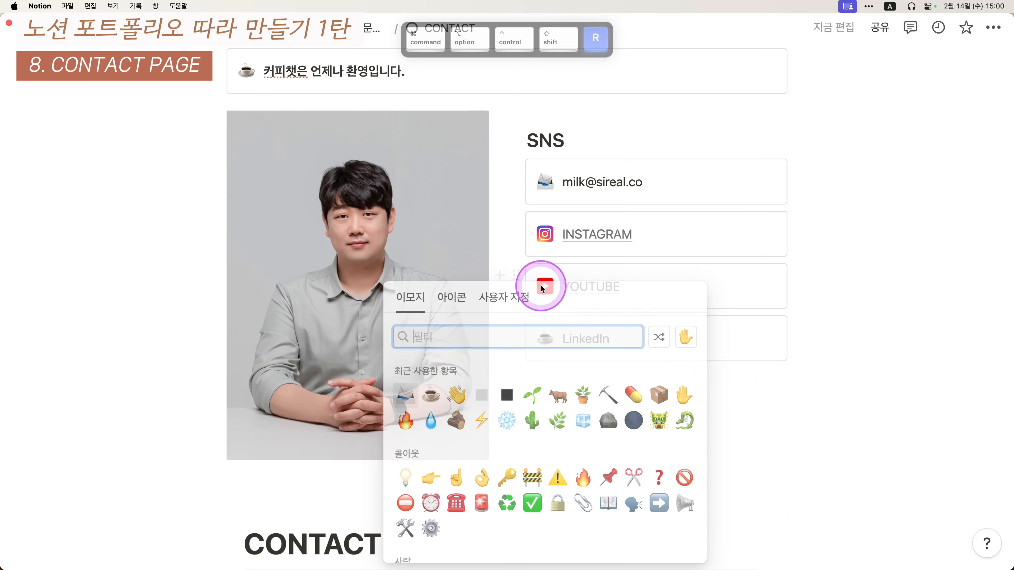
{"action": "left_click", "coordinate": [503, 249]}
{"action": "type", "text": "https://1000logos.net/wp-content/uploads/2017/05/Red-YouTube-logo.png"}
{"action": "left_click", "coordinate": [677, 353]}
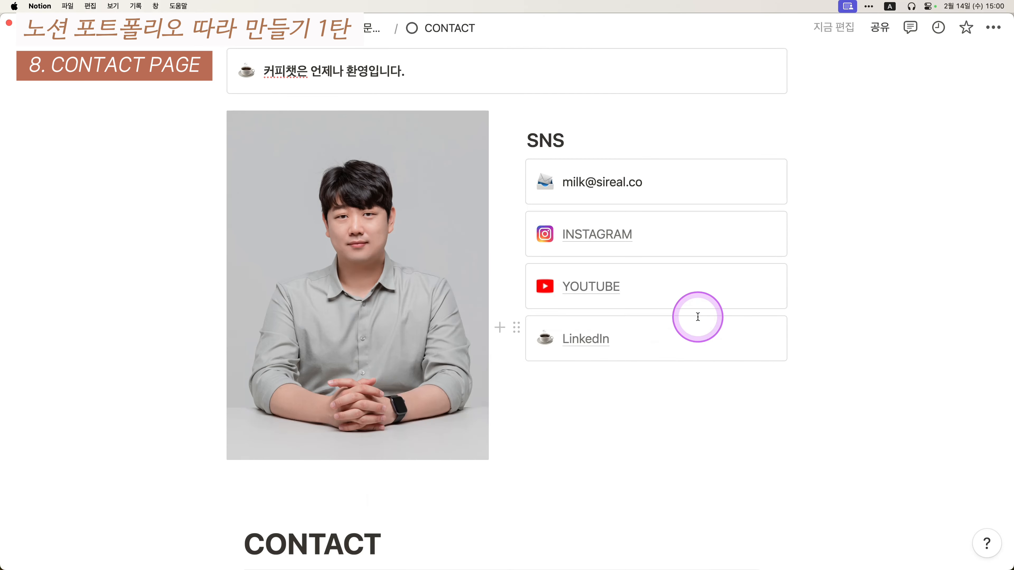
- Search images for a linkedin logo and copy the first result's image address
{"action": "key", "text": "super+alt+ctrl+shift+e"}
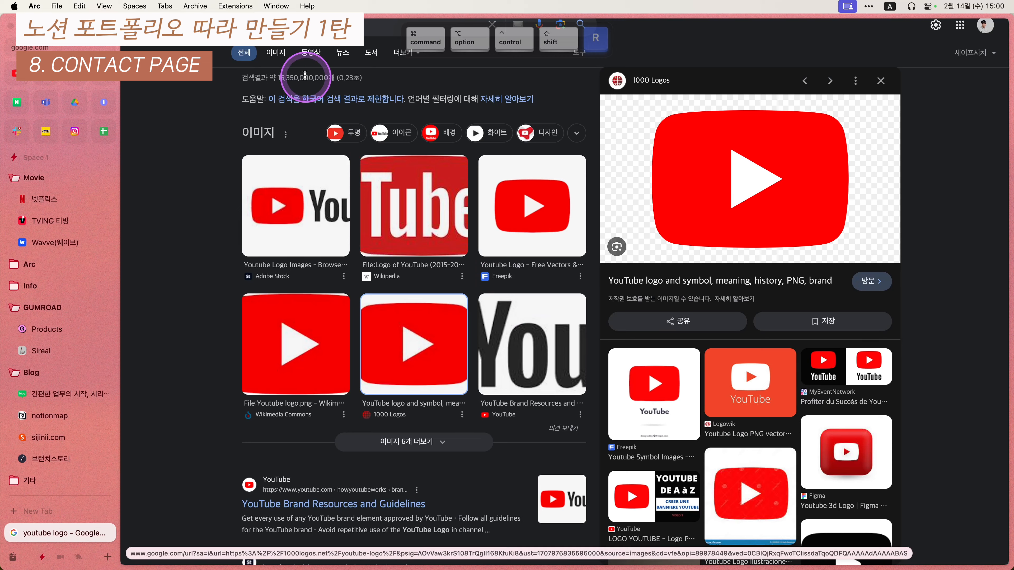
{"action": "scroll", "coordinate": [279, 82], "scroll_direction": "up", "scroll_amount": 1}
{"action": "left_click", "coordinate": [256, 47]}
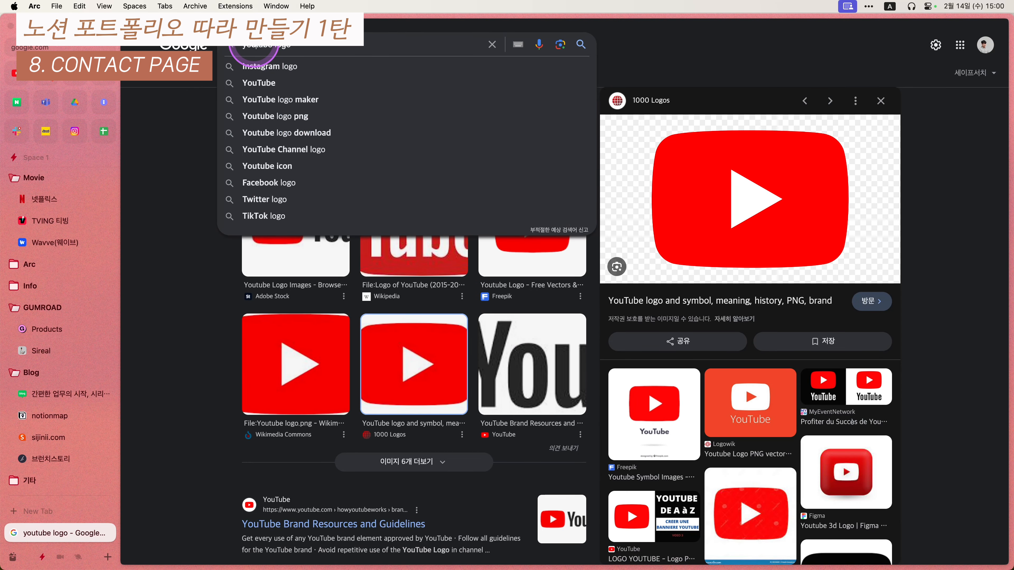
{"action": "type", "text": "linkedin"}
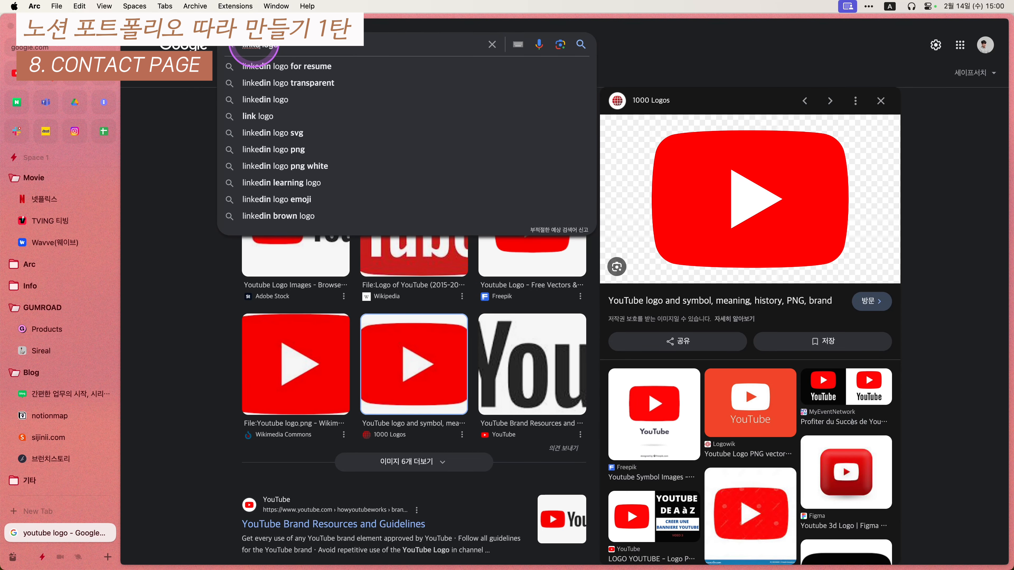
{"action": "key", "text": "Return"}
{"action": "left_click", "coordinate": [351, 176]}
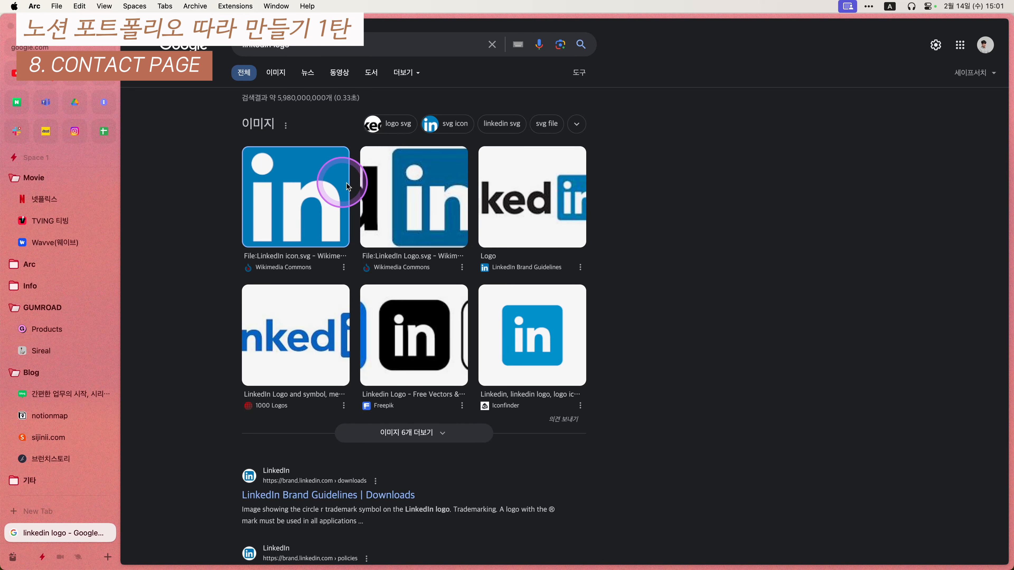
{"action": "right_click", "coordinate": [689, 230]}
{"action": "left_click", "coordinate": [720, 378]}
- Set the LinkedIn card's icon to the copied LinkedIn logo image
{"action": "key", "text": "ctrl+alt+shift+super+r"}
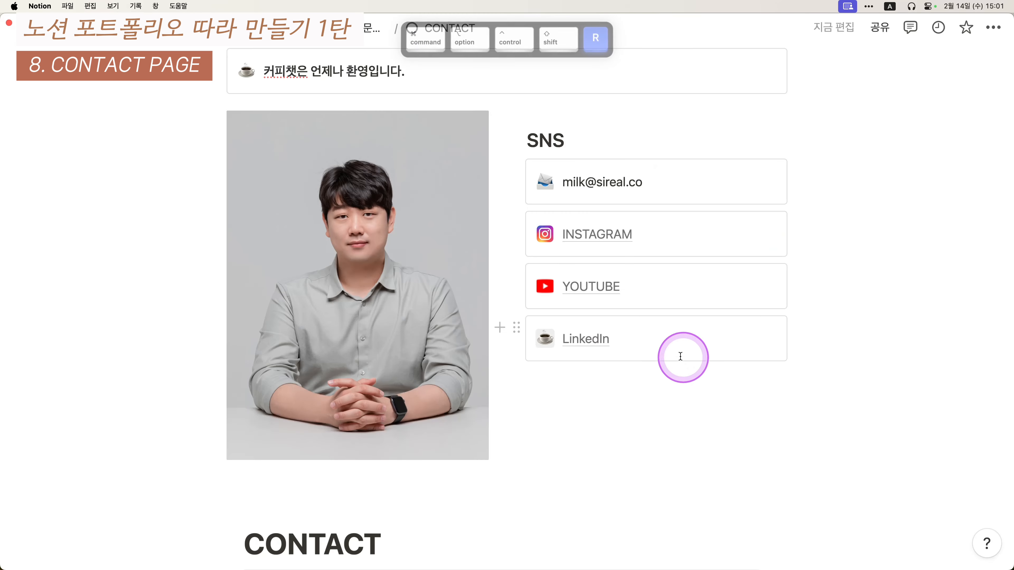
{"action": "left_click", "coordinate": [544, 338]}
{"action": "left_click", "coordinate": [504, 60]}
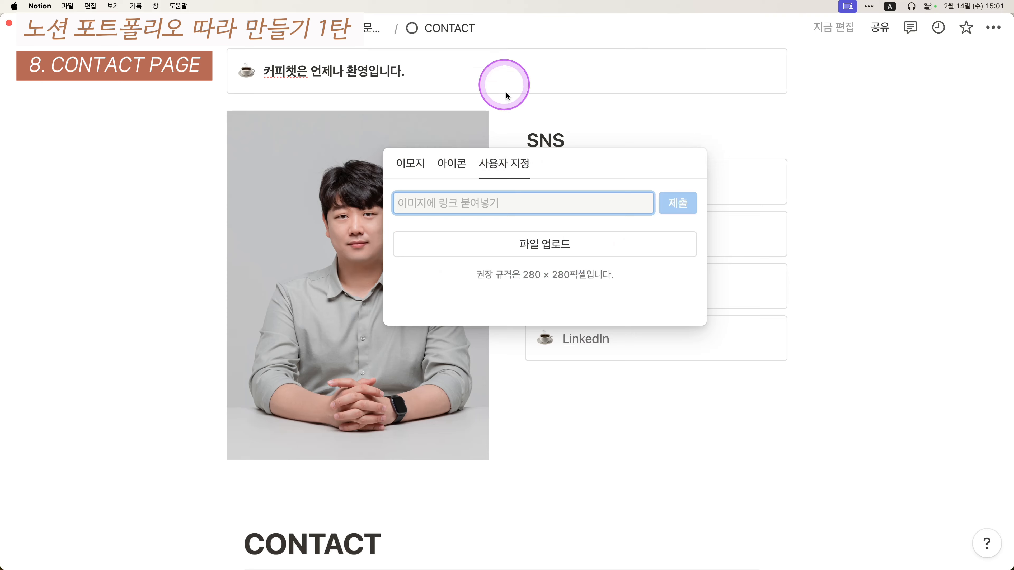
{"action": "type", "text": "https://upload.wikimedia.org/wikipedia/commons/thumb/8/81/LinkedIn_icon.svg/2048px-LinkedIn_icon.svg.png"}
{"action": "left_click", "coordinate": [678, 211]}
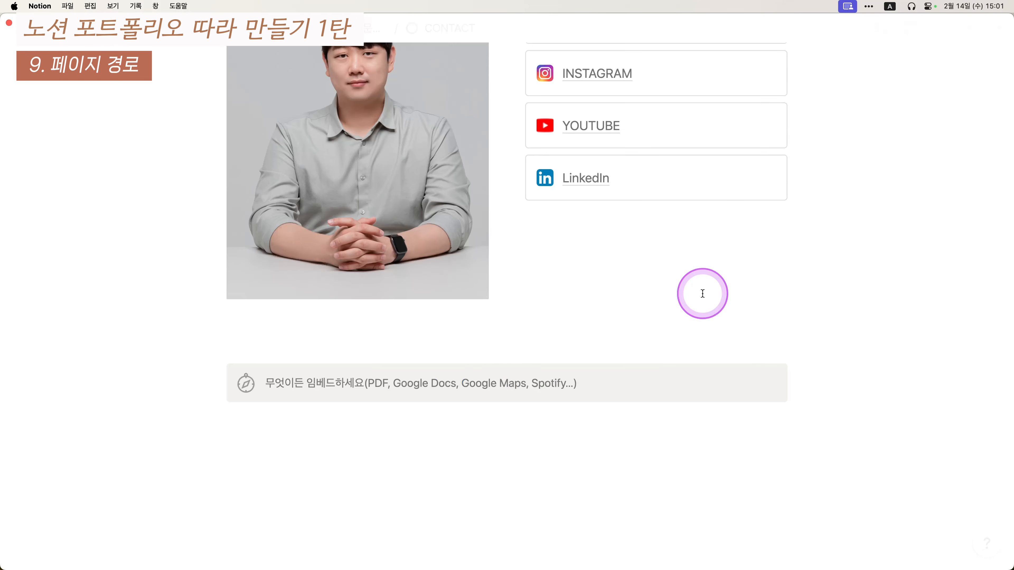
- Delete the empty embed placeholder, then select the home page's HOME–CONTACT nav links
{"action": "left_click_drag", "start_coordinate": [154, 390], "coordinate": [398, 363]}
{"action": "key", "text": "BackSpace"}
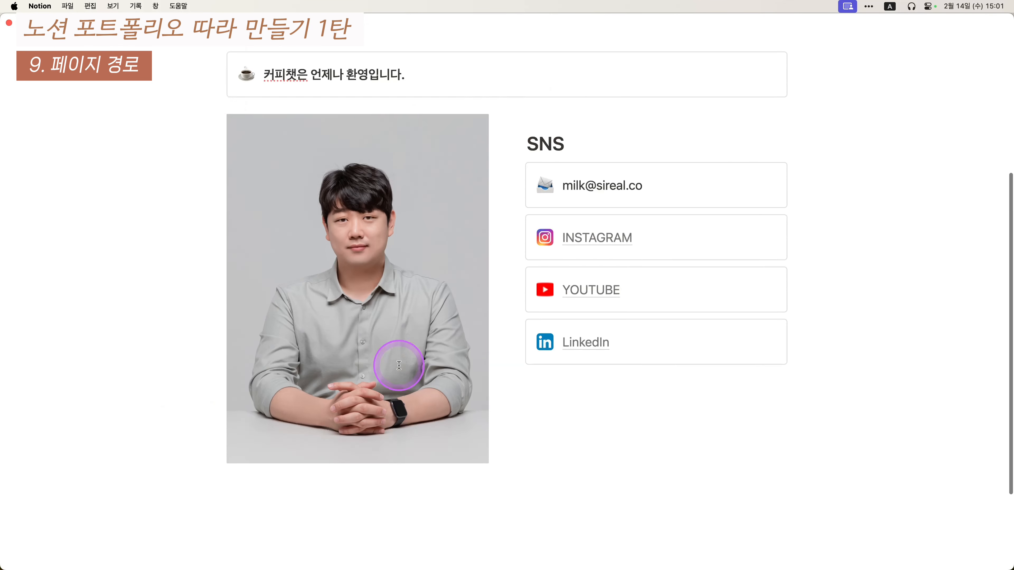
{"action": "scroll", "coordinate": [399, 365], "scroll_direction": "up", "scroll_amount": 3}
{"action": "left_click", "coordinate": [335, 39]}
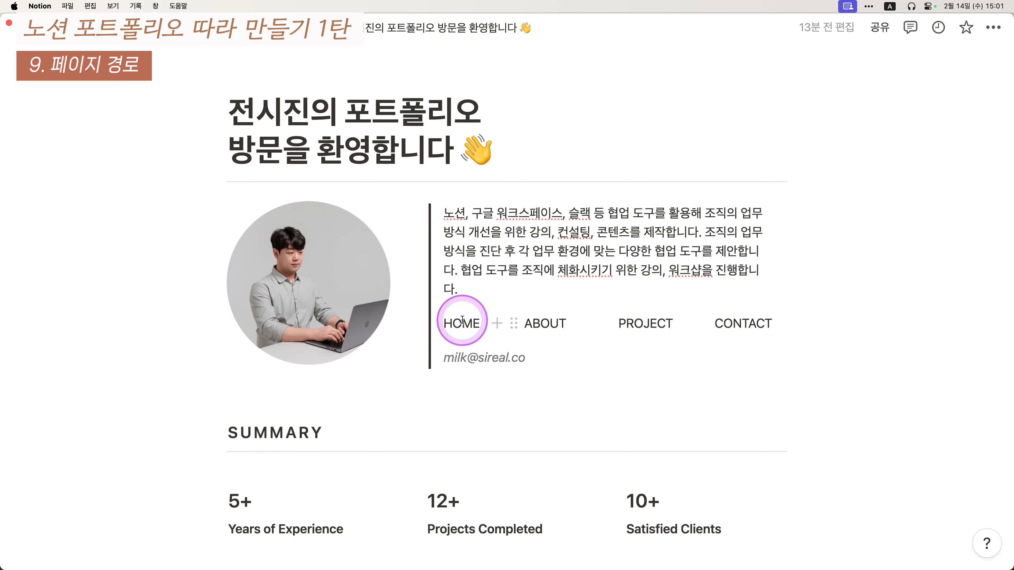
{"action": "left_click_drag", "start_coordinate": [840, 332], "coordinate": [461, 326]}
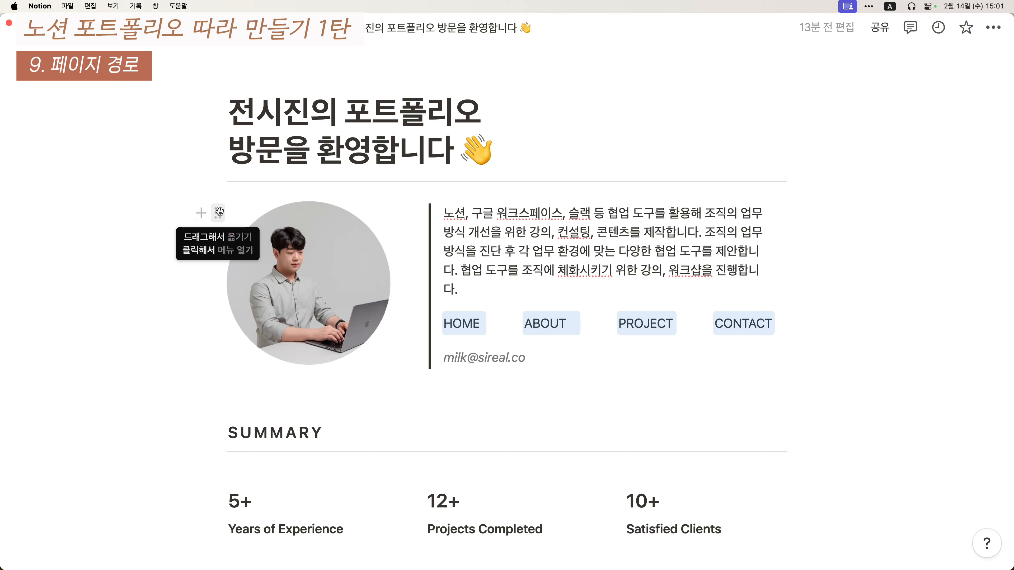
- Link the HOME label to the profile image block using its copied block link
{"action": "left_click", "coordinate": [218, 212]}
{"action": "left_click", "coordinate": [293, 160]}
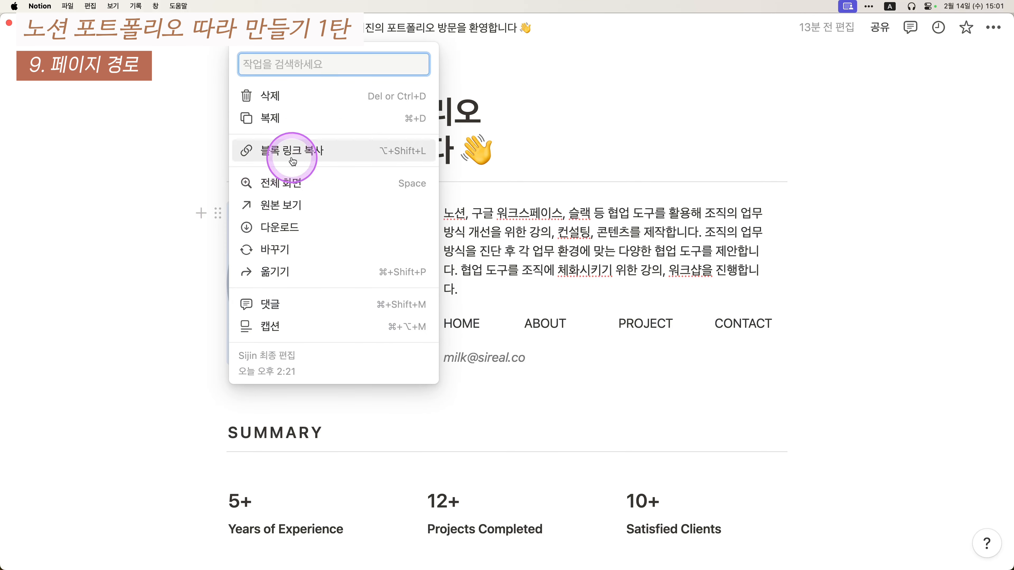
{"action": "left_click", "coordinate": [459, 304]}
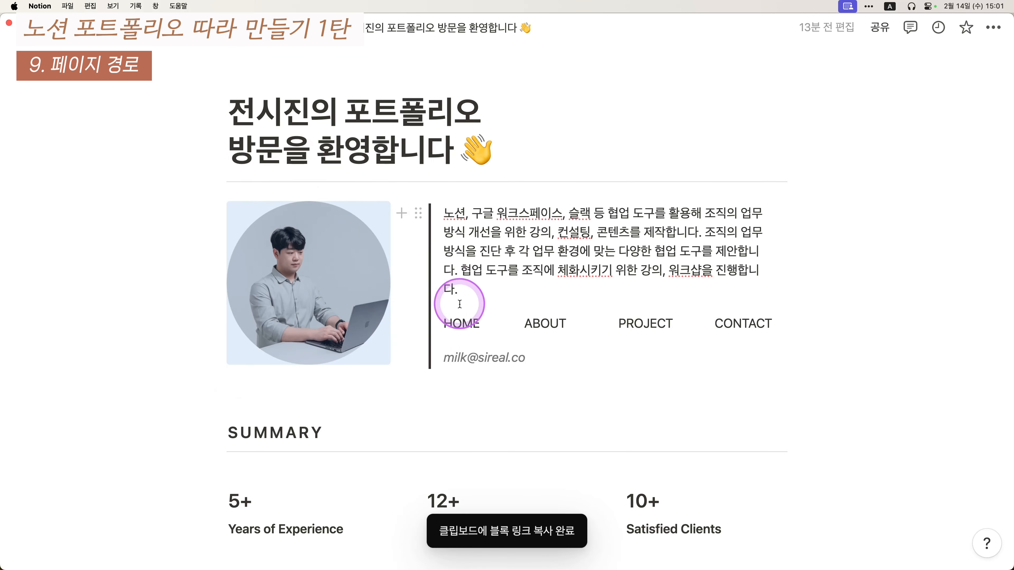
{"action": "left_click", "coordinate": [464, 321]}
{"action": "key", "text": "super+a"}
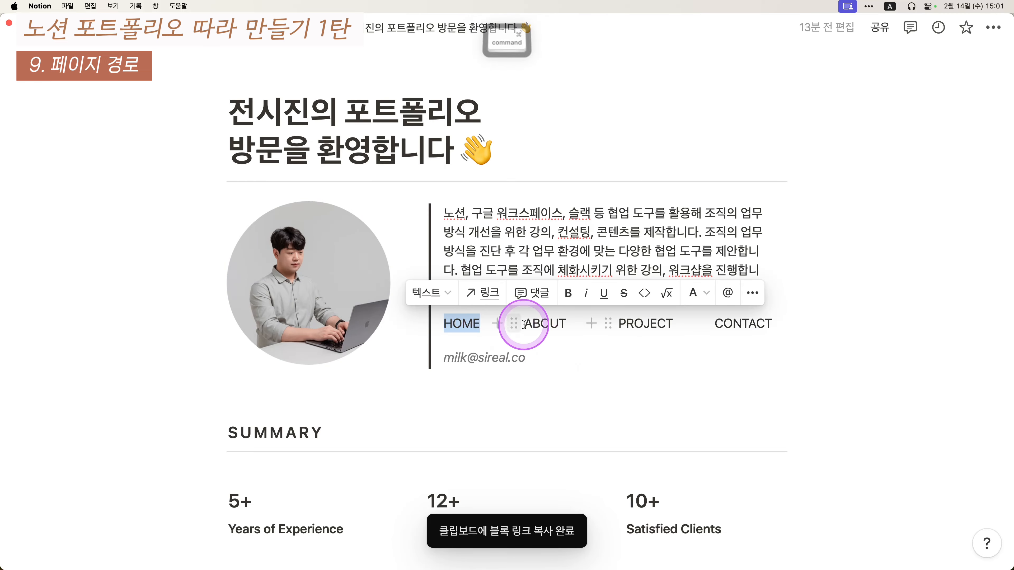
{"action": "key", "text": "super+v"}
- Copy the ABOUT page link and select the ABOUT label in the nav row
{"action": "scroll", "coordinate": [550, 360], "scroll_direction": "down", "scroll_amount": 15}
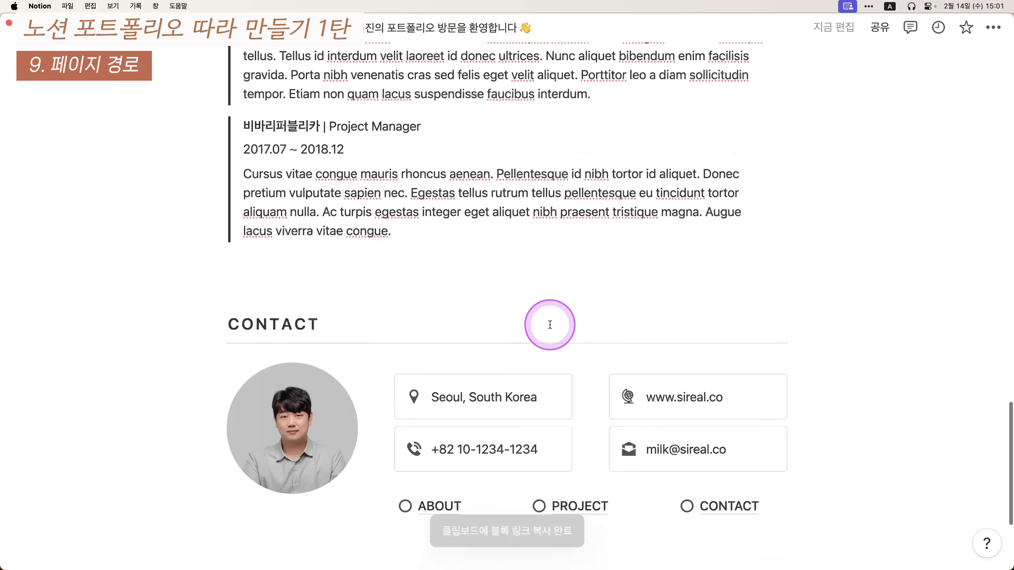
{"action": "scroll", "coordinate": [550, 325], "scroll_direction": "down", "scroll_amount": 5}
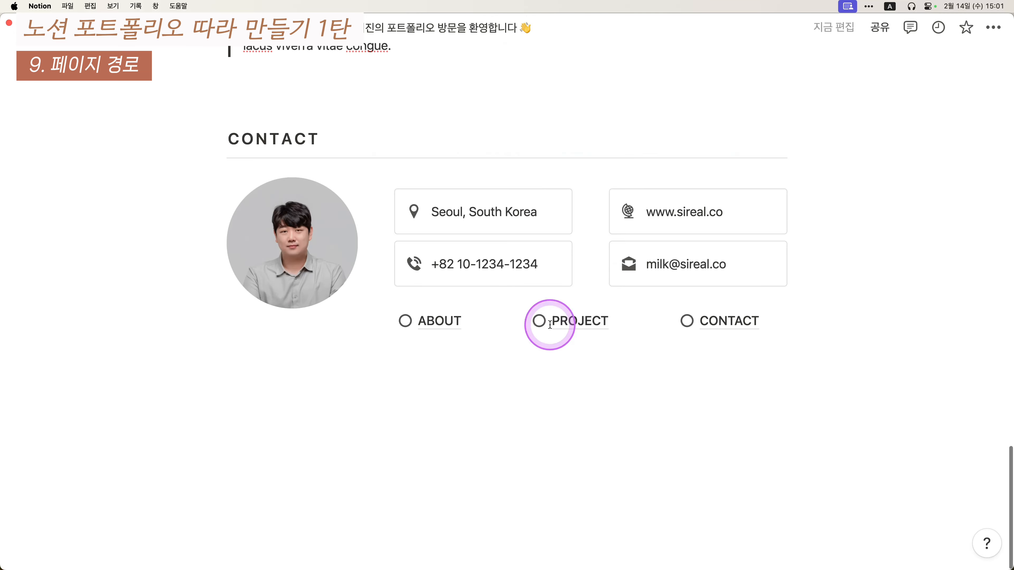
{"action": "right_click", "coordinate": [442, 324]}
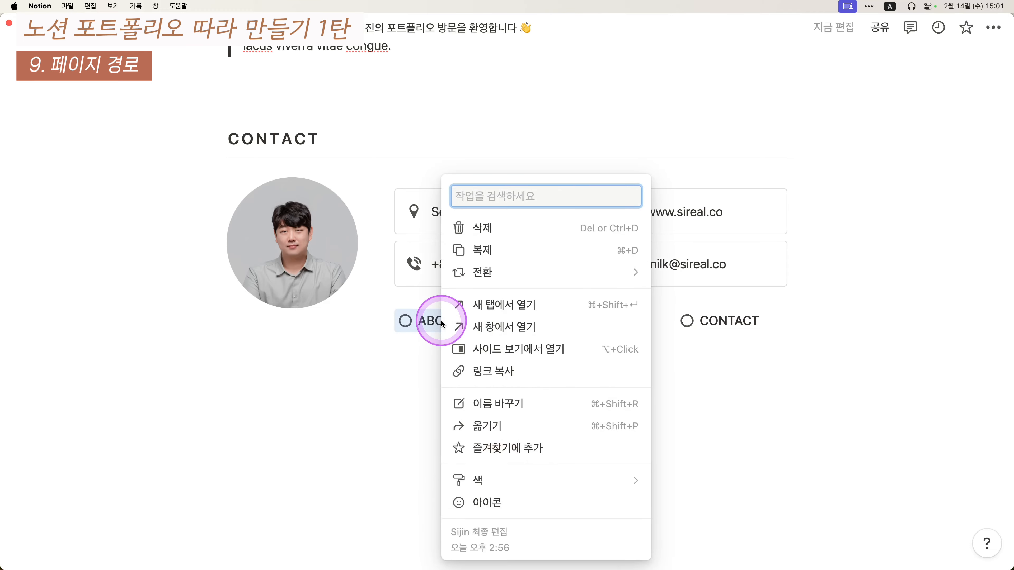
{"action": "left_click", "coordinate": [502, 370]}
{"action": "scroll", "coordinate": [503, 364], "scroll_direction": "up", "scroll_amount": 10}
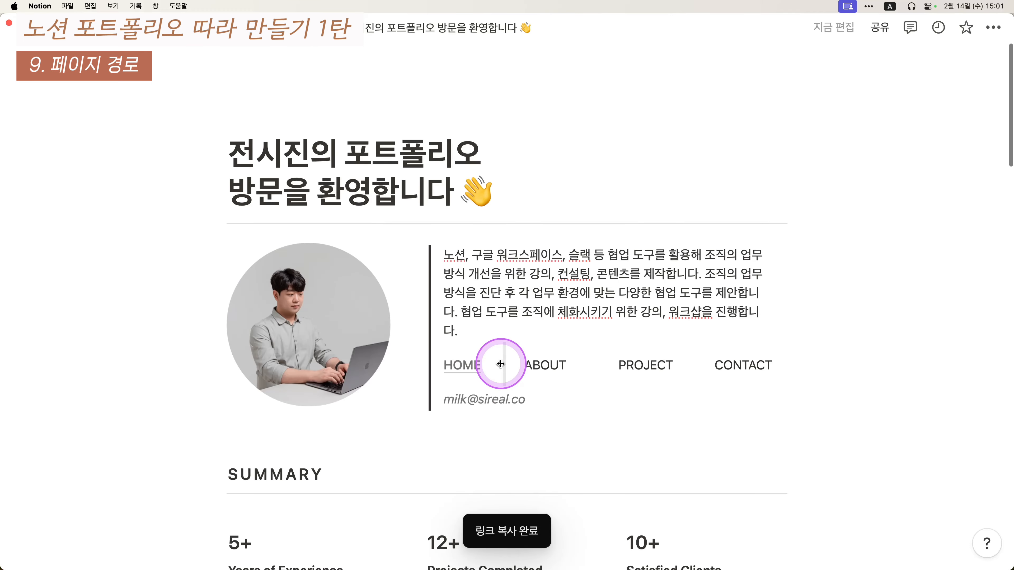
{"action": "key", "text": "super+a"}
{"action": "scroll", "coordinate": [611, 369], "scroll_direction": "down", "scroll_amount": 20}
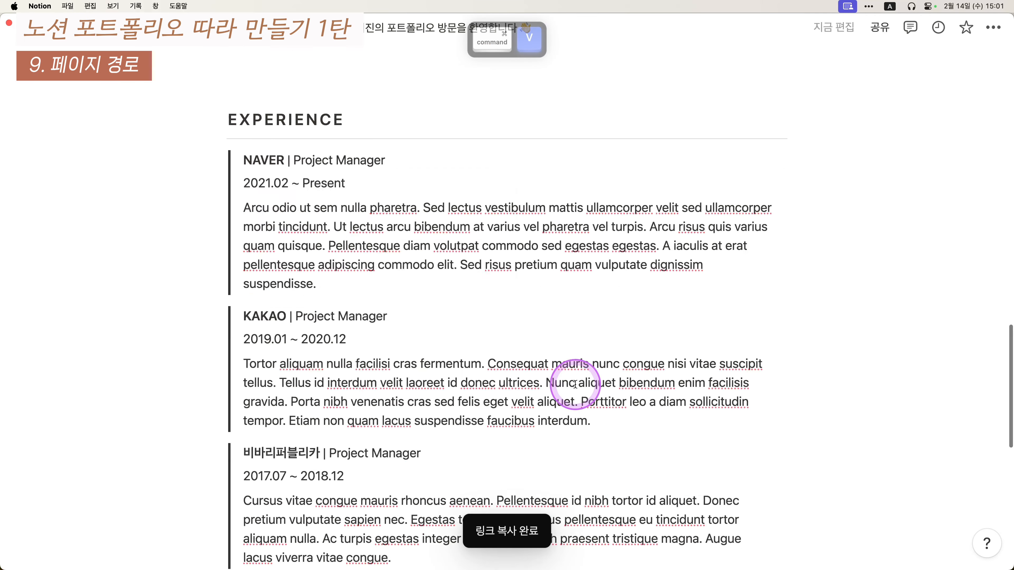
- Copy the PROJECT and CONTACT page links for the nav row
{"action": "right_click", "coordinate": [582, 324]}
{"action": "key", "text": "Escape"}
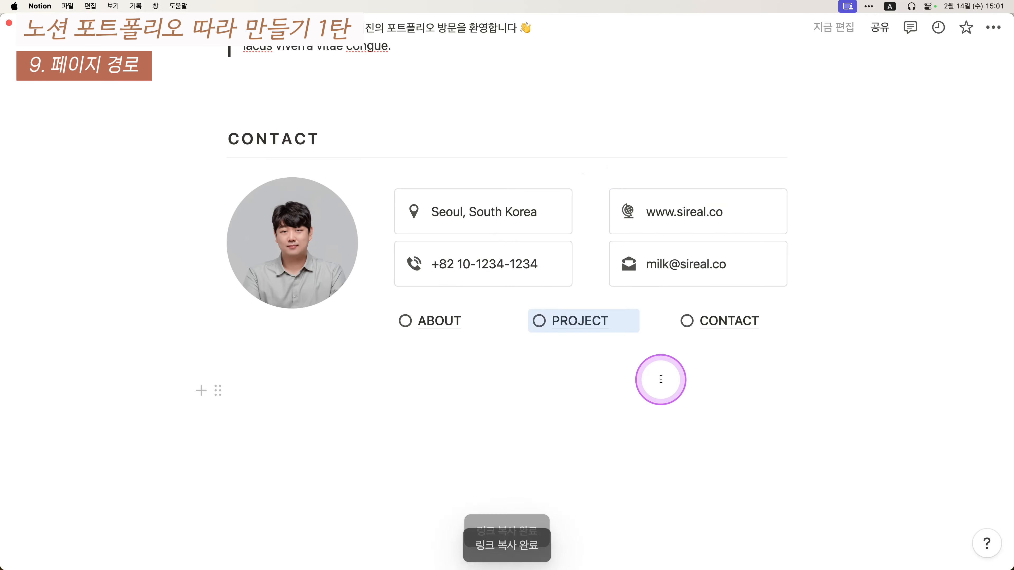
{"action": "scroll", "coordinate": [657, 378], "scroll_direction": "up", "scroll_amount": 10}
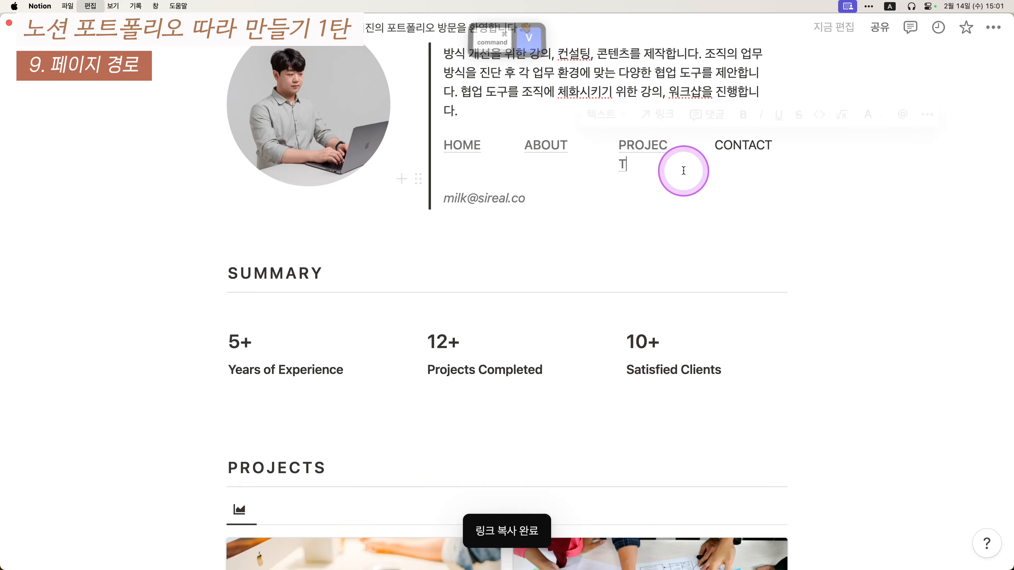
{"action": "scroll", "coordinate": [682, 168], "scroll_direction": "down", "scroll_amount": 15}
{"action": "right_click", "coordinate": [727, 321]}
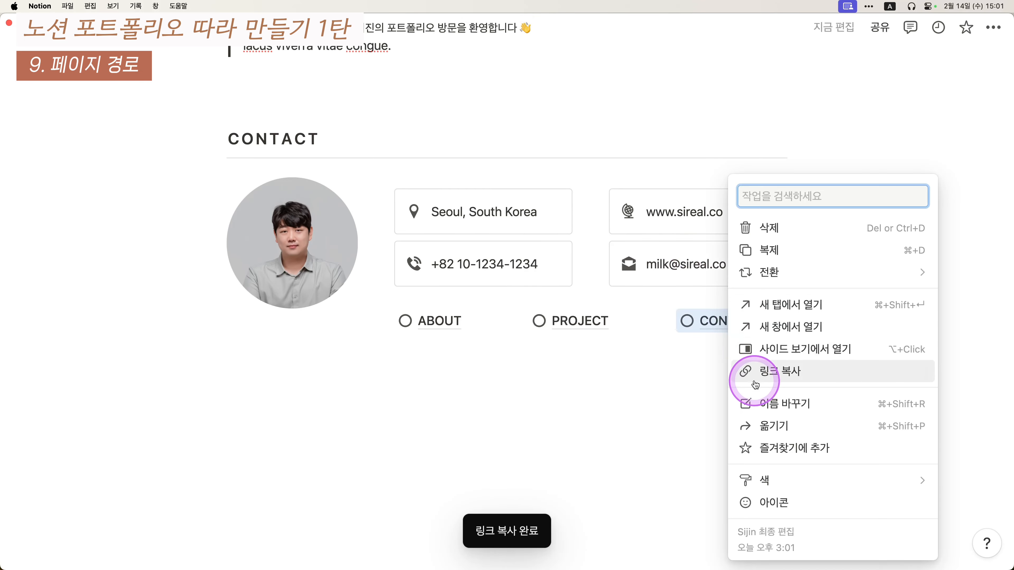
{"action": "left_click", "coordinate": [744, 372]}
{"action": "scroll", "coordinate": [729, 315], "scroll_direction": "up", "scroll_amount": 15}
{"action": "left_click", "coordinate": [741, 365]}
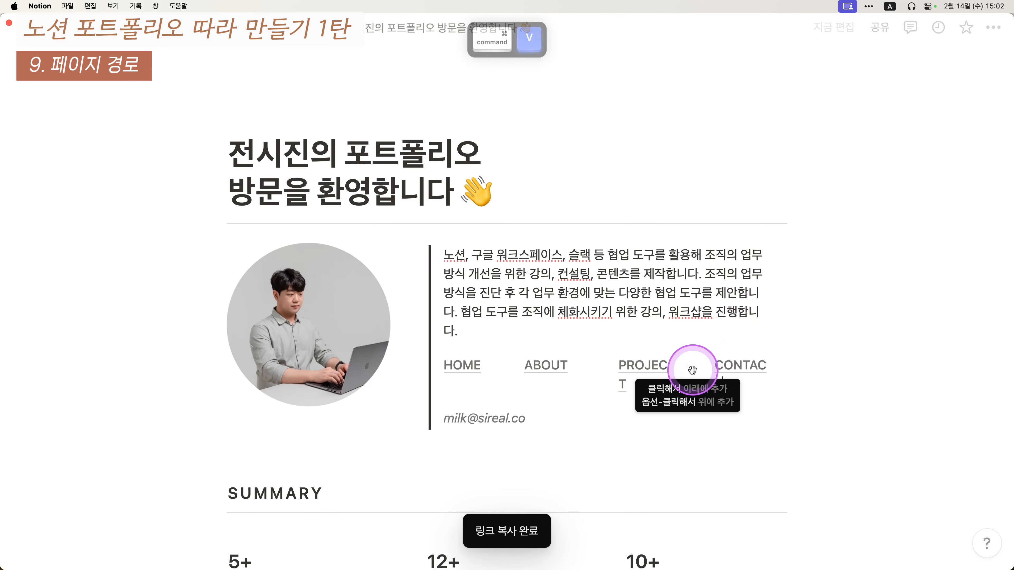
- Check that the PROJECT and ABOUT labels open their pages, returning each time
{"action": "left_click", "coordinate": [646, 369]}
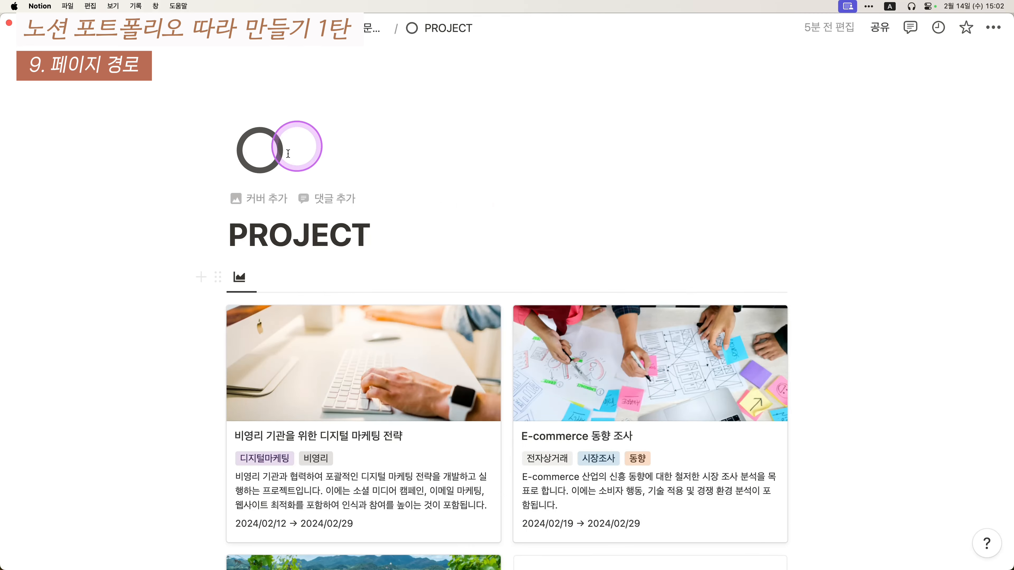
{"action": "key", "text": "super+bracketleft"}
{"action": "left_click", "coordinate": [563, 366]}
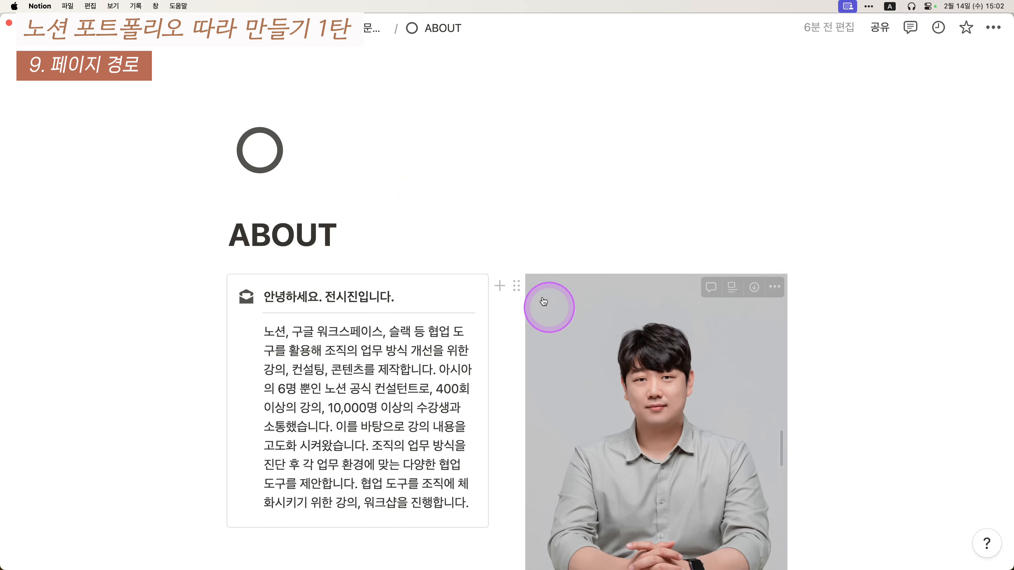
{"action": "key", "text": "super+bracketleft"}
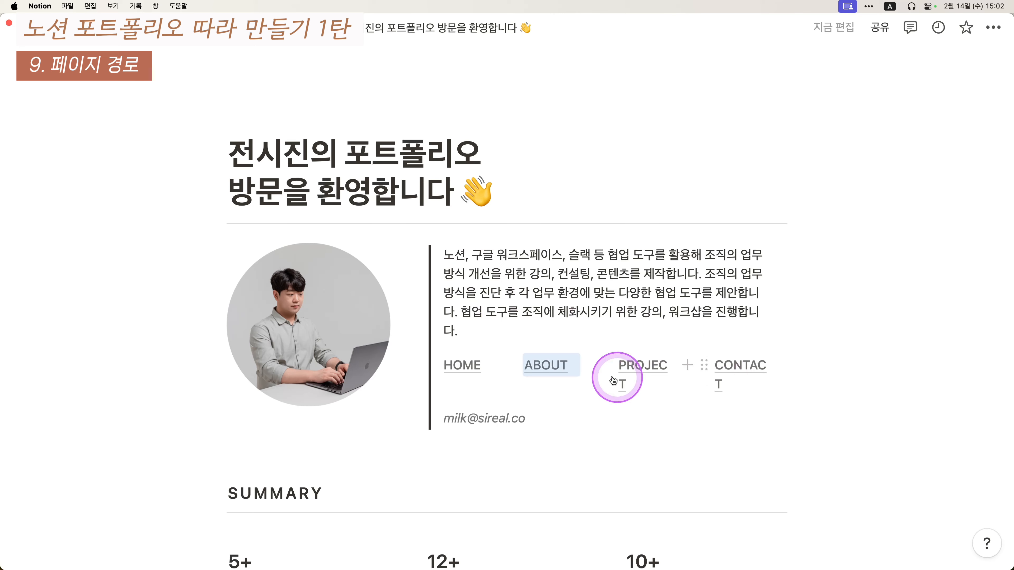
- Adjust the nav column dividers so HOME, ABOUT, PROJECT and CONTACT each fit one line
{"action": "scroll", "coordinate": [636, 373], "scroll_direction": "down", "scroll_amount": 2}
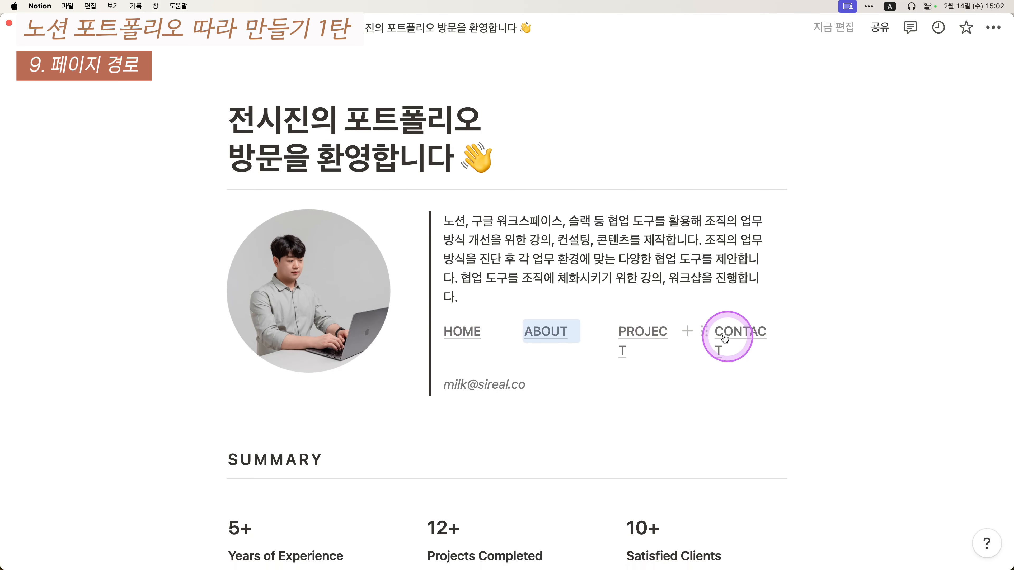
{"action": "left_click_drag", "start_coordinate": [506, 314], "coordinate": [502, 315]}
{"action": "left_click_drag", "start_coordinate": [596, 316], "coordinate": [591, 316]}
{"action": "left_click_drag", "start_coordinate": [500, 315], "coordinate": [505, 314]}
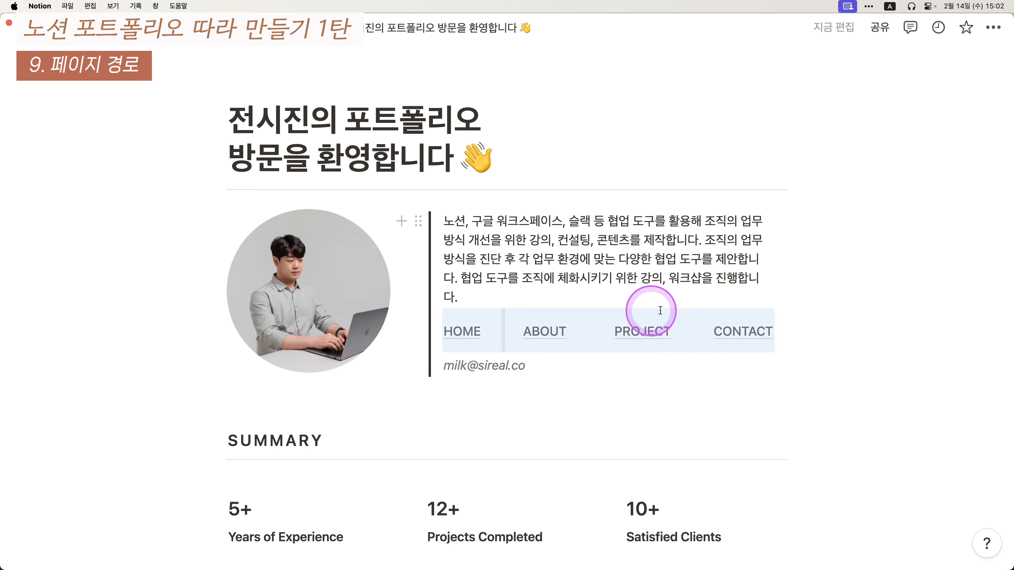
{"action": "left_click", "coordinate": [874, 338]}
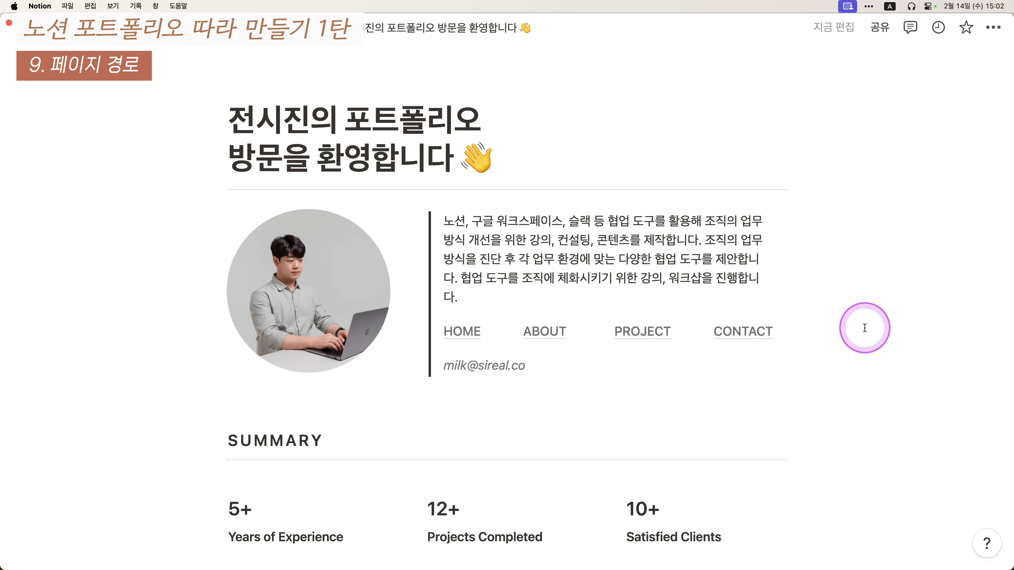
- Turn the HOME/ABOUT/PROJECT/CONTACT nav row into a synced block
{"action": "left_click", "coordinate": [868, 318]}
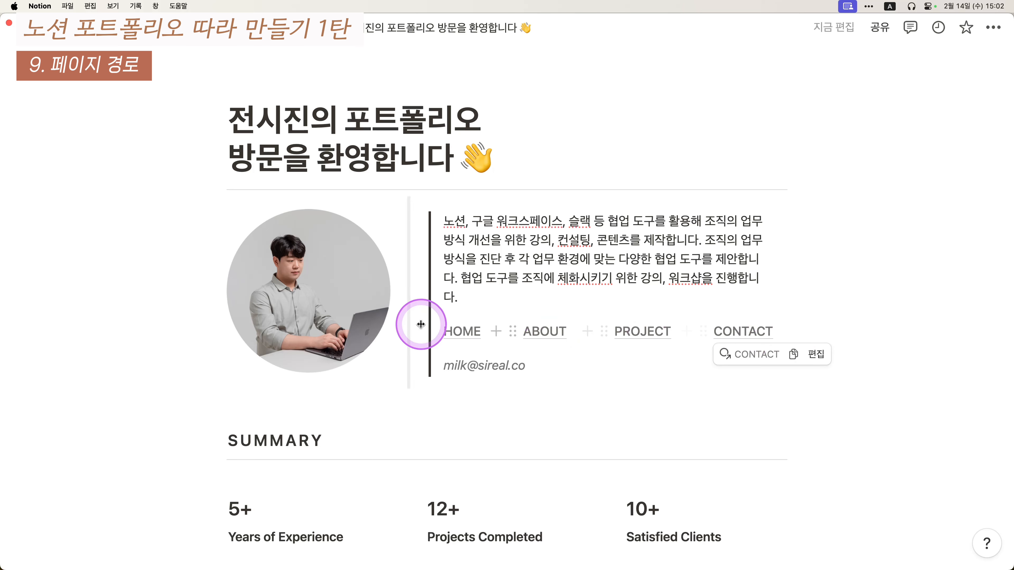
{"action": "left_click", "coordinate": [491, 337]}
{"action": "key", "text": "Escape"}
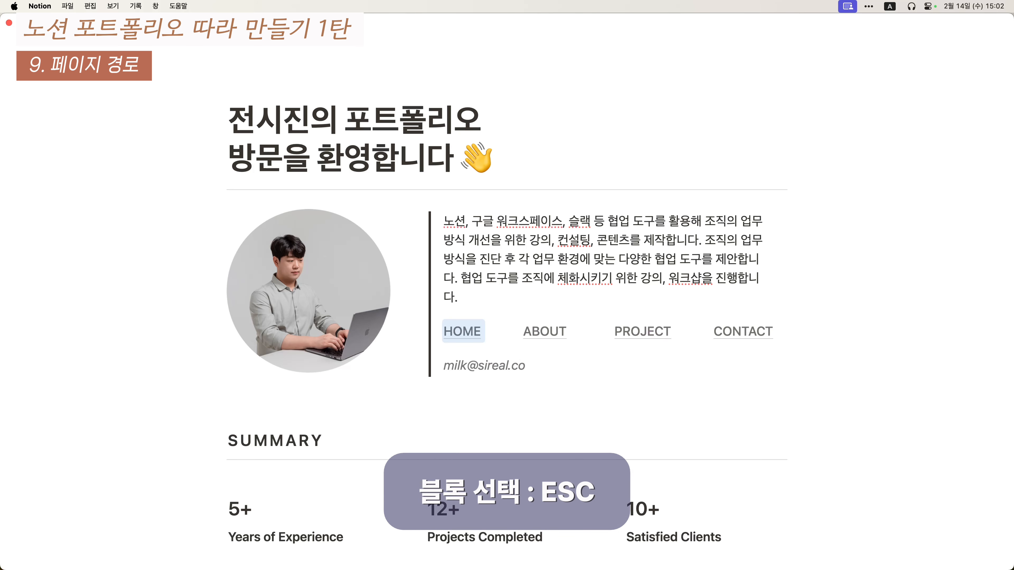
{"action": "key", "text": "shift+Down"}
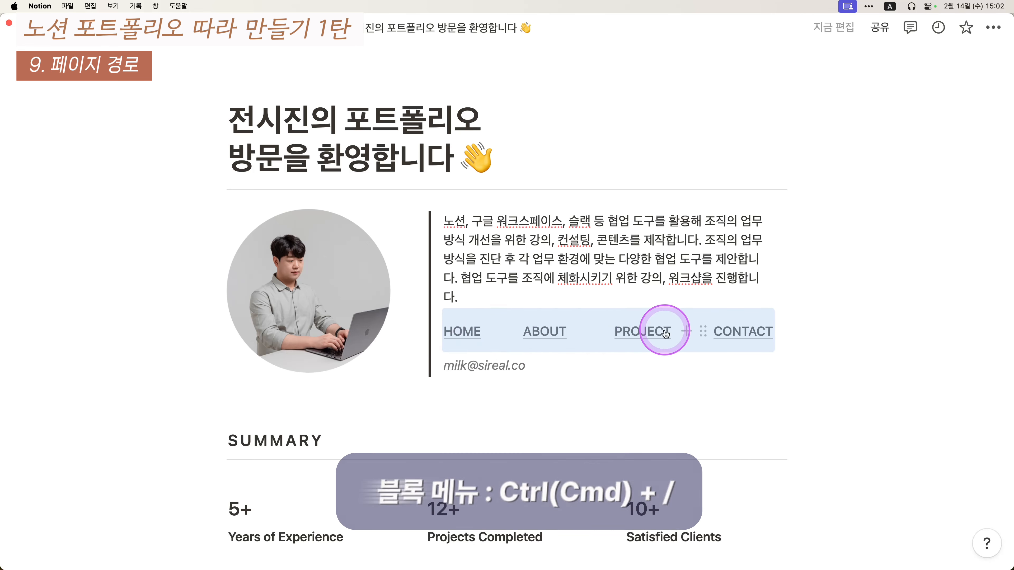
{"action": "key", "text": "super+slash"}
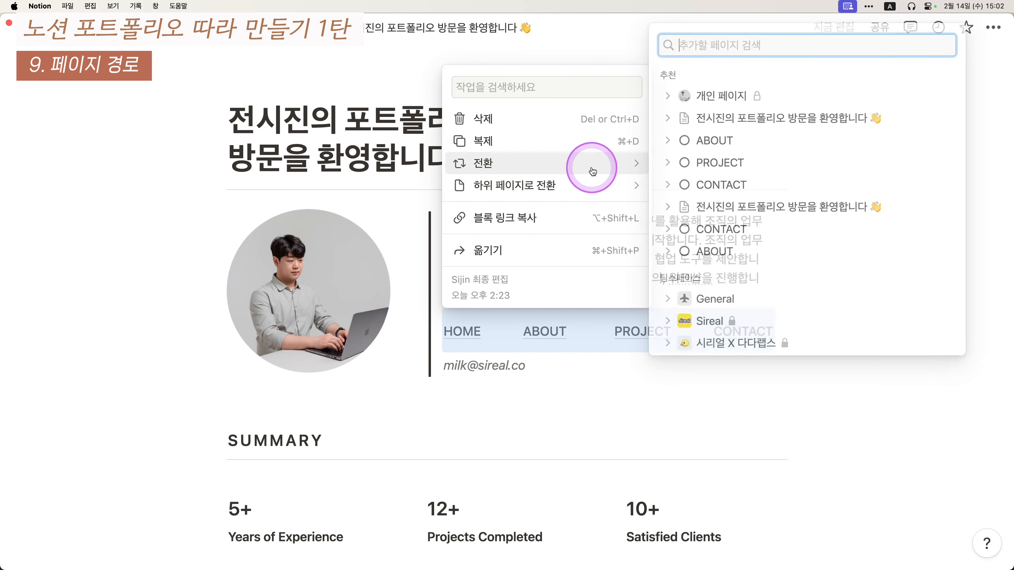
{"action": "mouse_move", "coordinate": [593, 167]}
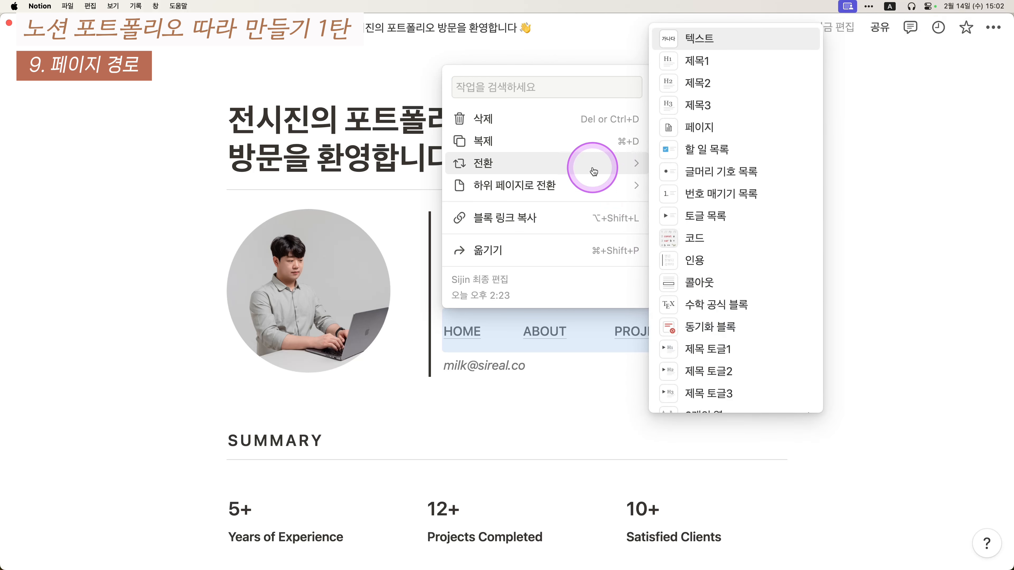
{"action": "left_click", "coordinate": [762, 330]}
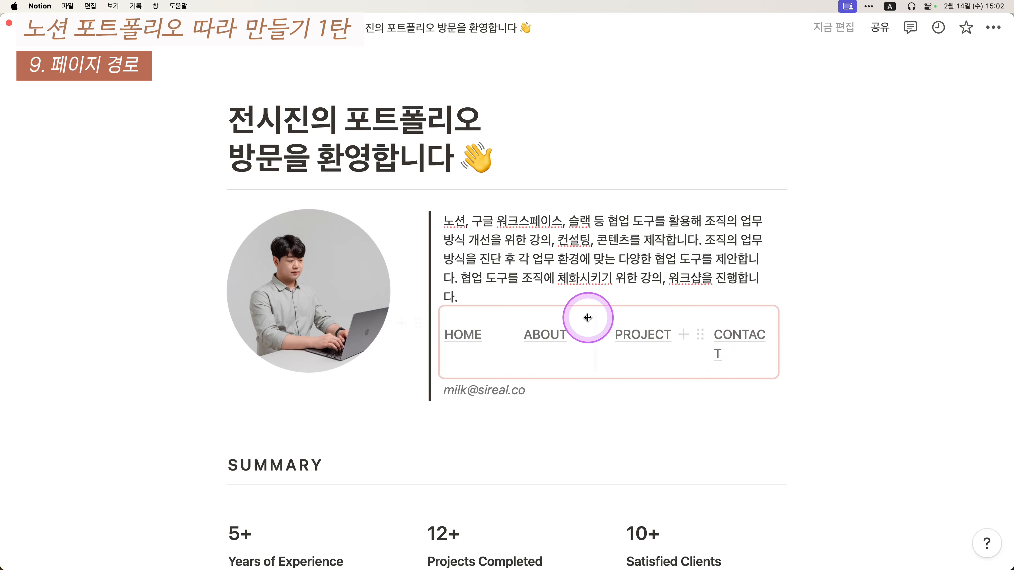
- Widen the CONTACT column, copy the synced nav block, and go to the ABOUT page
{"action": "left_click_drag", "start_coordinate": [701, 322], "coordinate": [695, 322]}
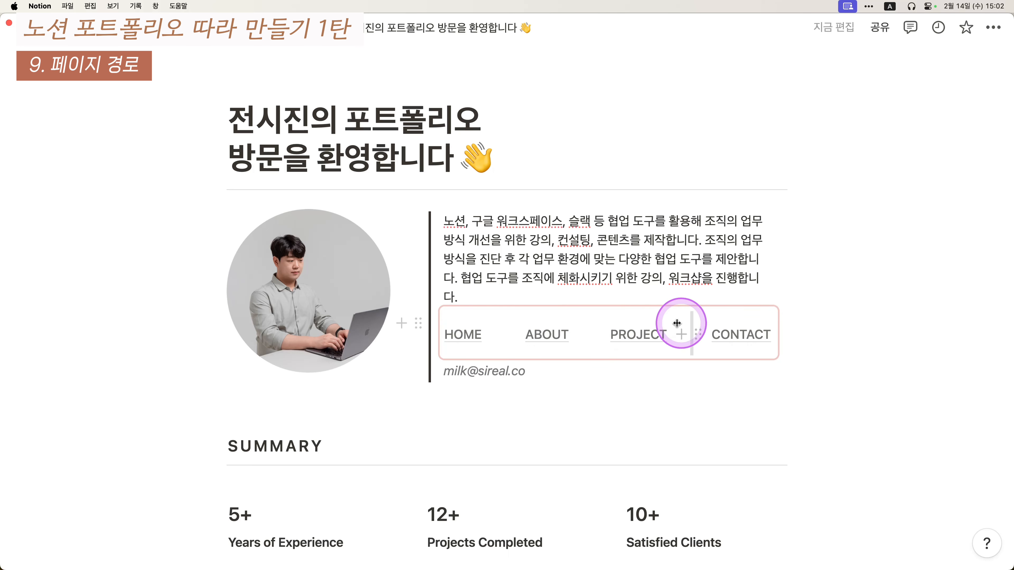
{"action": "left_click", "coordinate": [758, 312]}
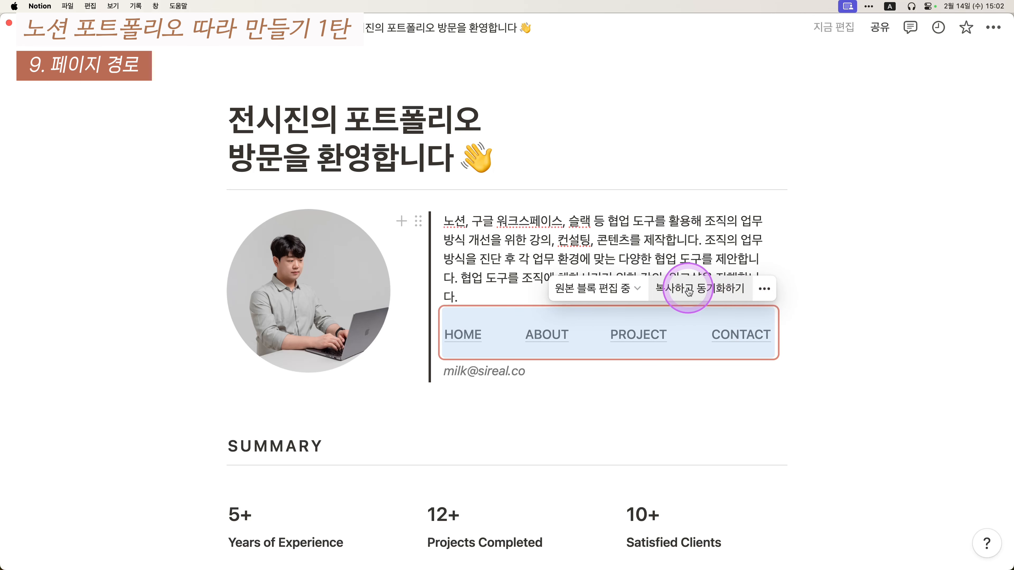
{"action": "left_click", "coordinate": [707, 294]}
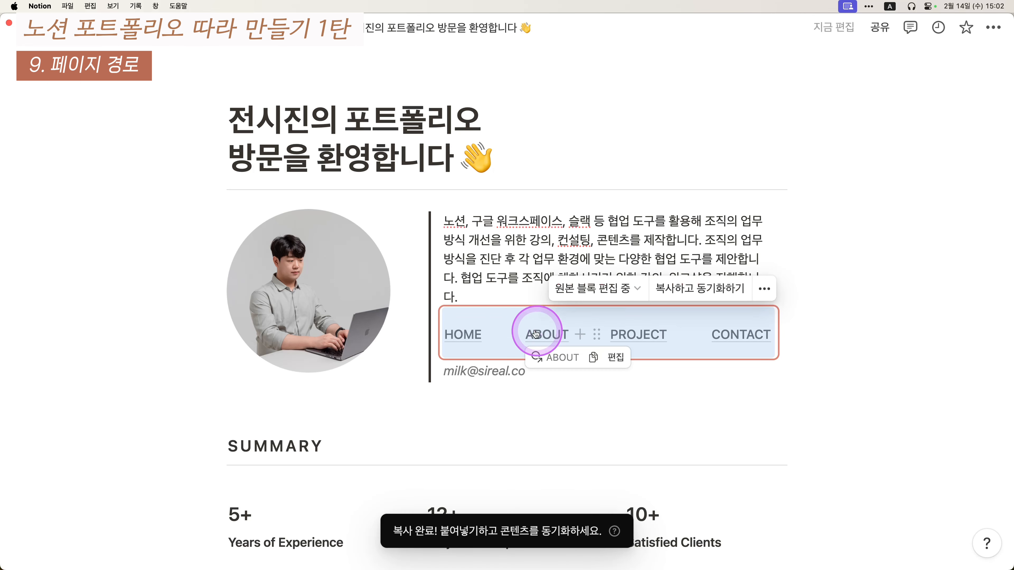
{"action": "left_click", "coordinate": [557, 337]}
{"action": "scroll", "coordinate": [553, 336], "scroll_direction": "down", "scroll_amount": 15}
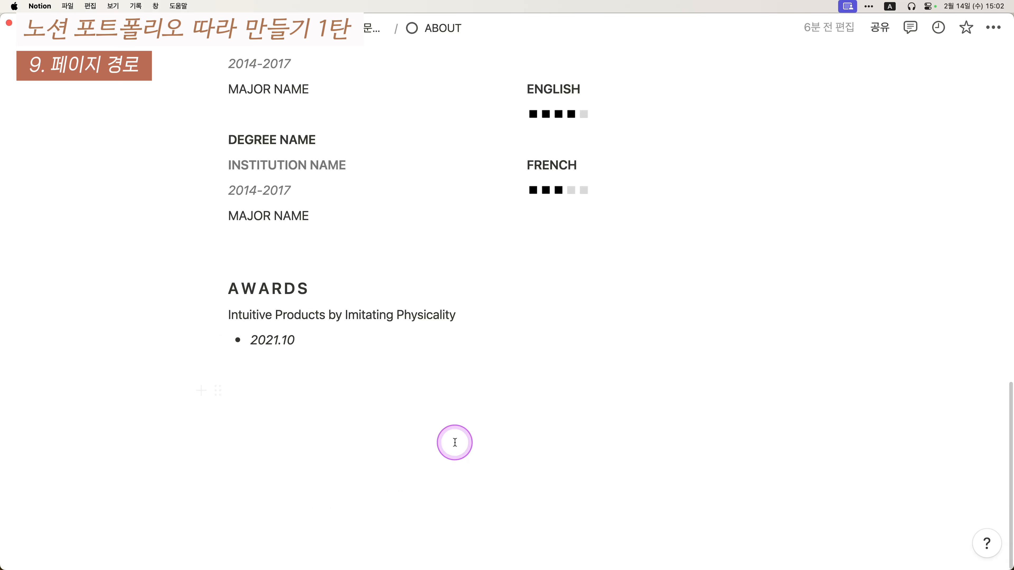
- Paste the synced HOME/ABOUT/PROJECT/CONTACT nav row below the content on ABOUT, PROJECT and CONTACT
{"action": "left_click", "coordinate": [455, 443]}
{"action": "key", "text": "Return"}
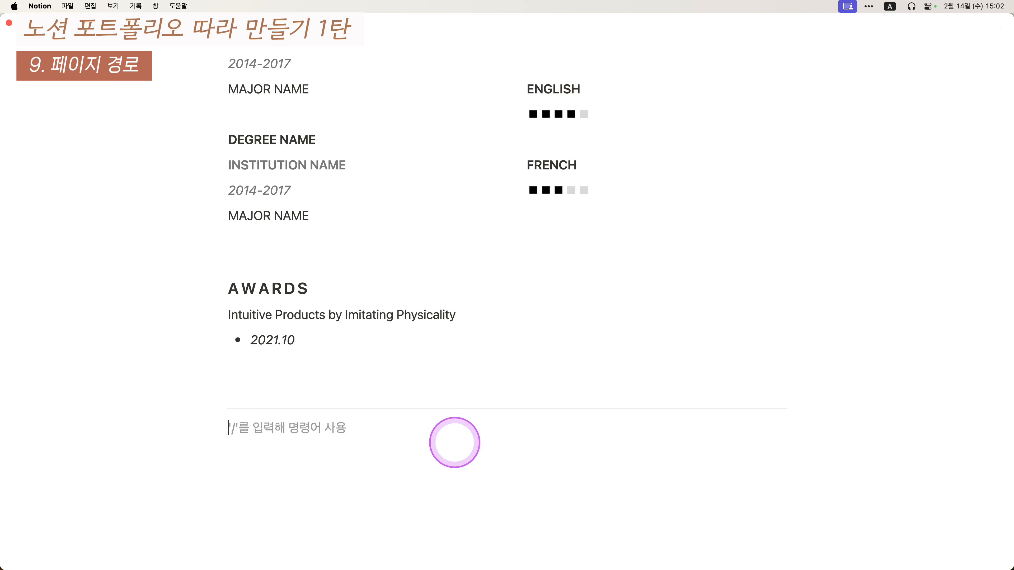
{"action": "key", "text": "super+v"}
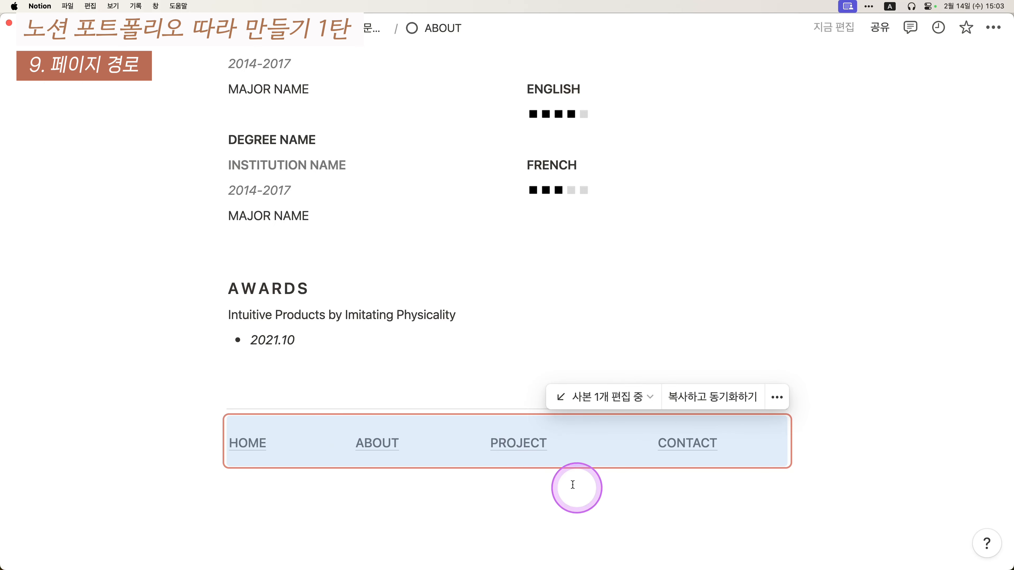
{"action": "left_click", "coordinate": [523, 450]}
{"action": "scroll", "coordinate": [525, 439], "scroll_direction": "down", "scroll_amount": 10}
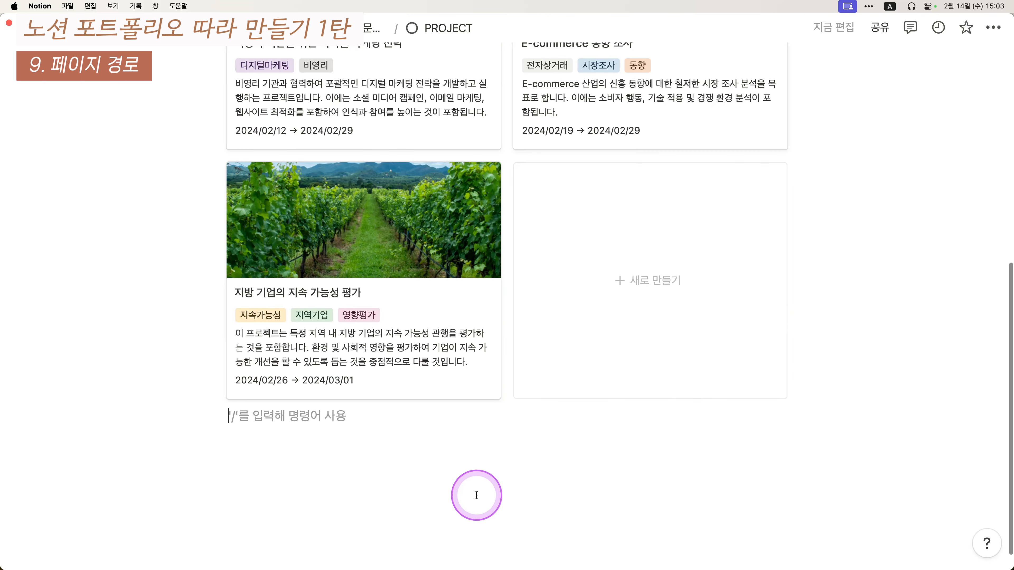
{"action": "scroll", "coordinate": [476, 496], "scroll_direction": "down", "scroll_amount": 3}
{"action": "key", "text": "super+v"}
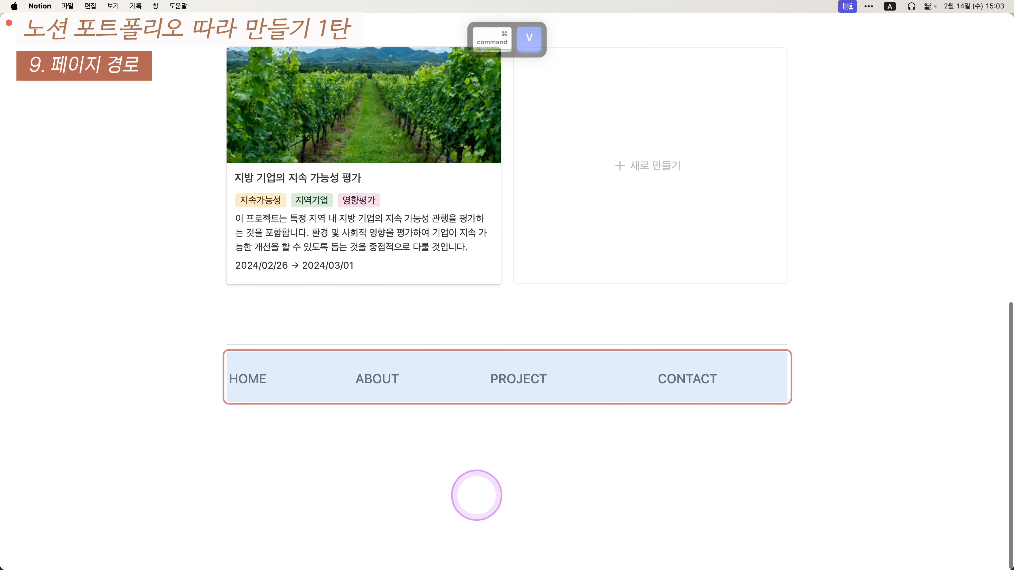
{"action": "left_click", "coordinate": [687, 379]}
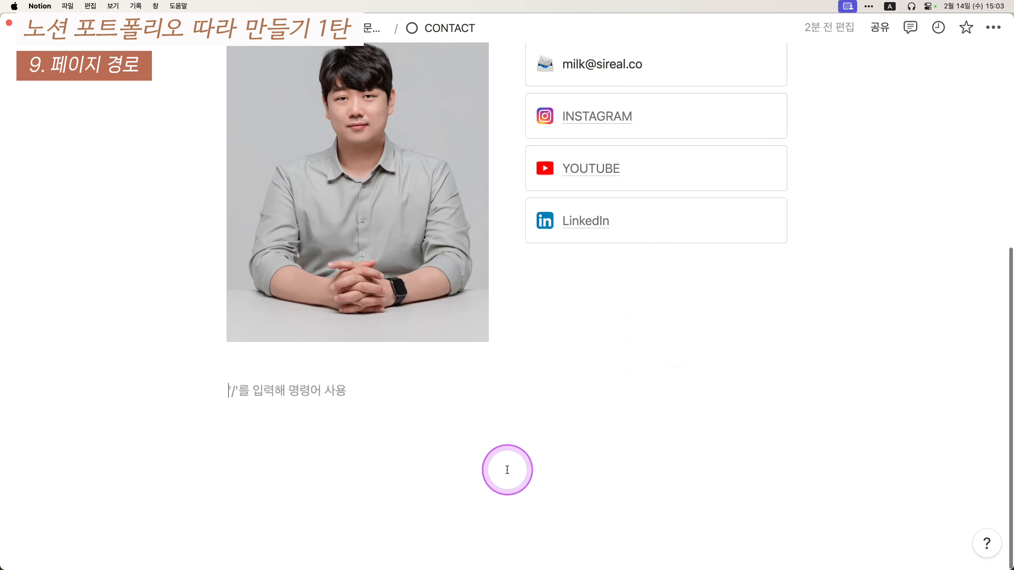
{"action": "key", "text": "Return"}
{"action": "type", "text": "-"}
{"action": "key", "text": "super+v"}
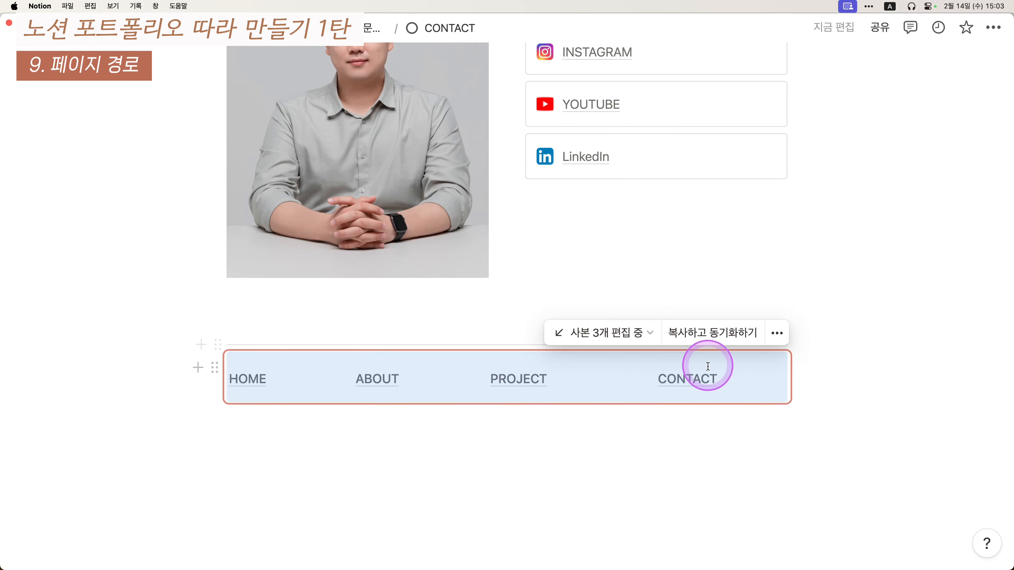
- Test the synced nav links by jumping to PROJECT, then ABOUT, then back to HOME
{"action": "left_click", "coordinate": [532, 382]}
{"action": "scroll", "coordinate": [478, 276], "scroll_direction": "down", "scroll_amount": 15}
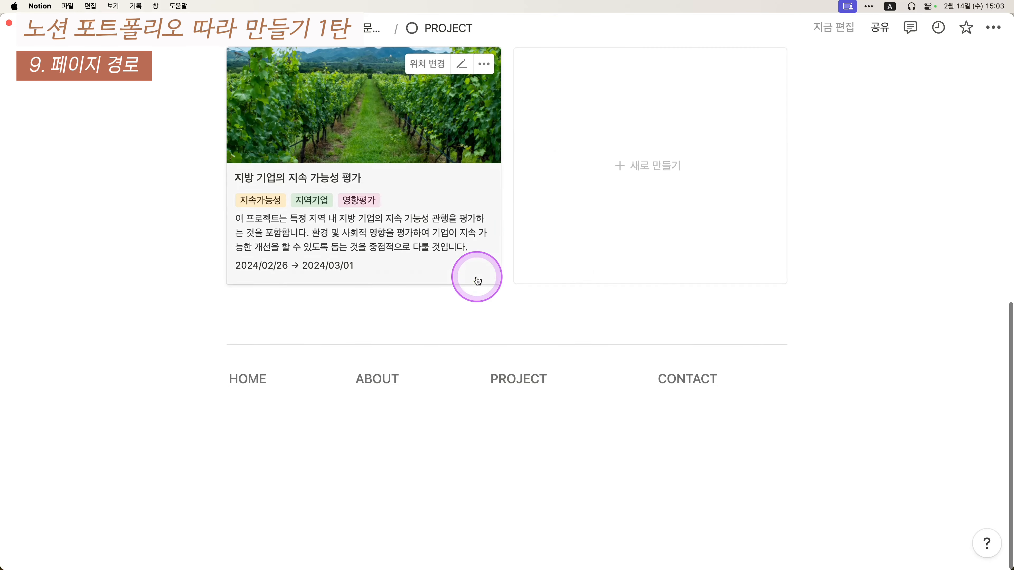
{"action": "left_click", "coordinate": [398, 377]}
{"action": "scroll", "coordinate": [455, 338], "scroll_direction": "down", "scroll_amount": 10}
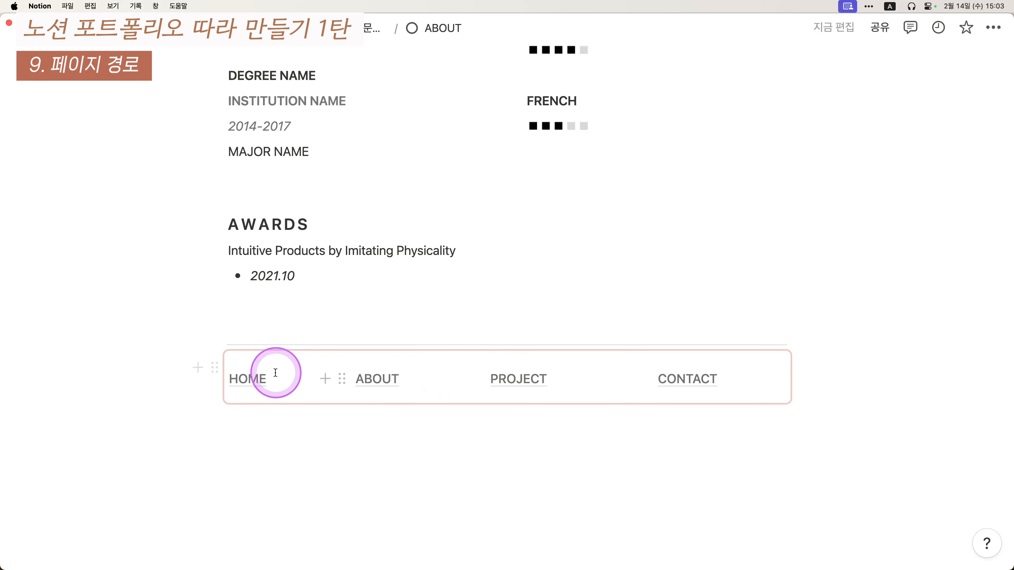
{"action": "left_click", "coordinate": [266, 375]}
{"action": "scroll", "coordinate": [398, 328], "scroll_direction": "down", "scroll_amount": 20}
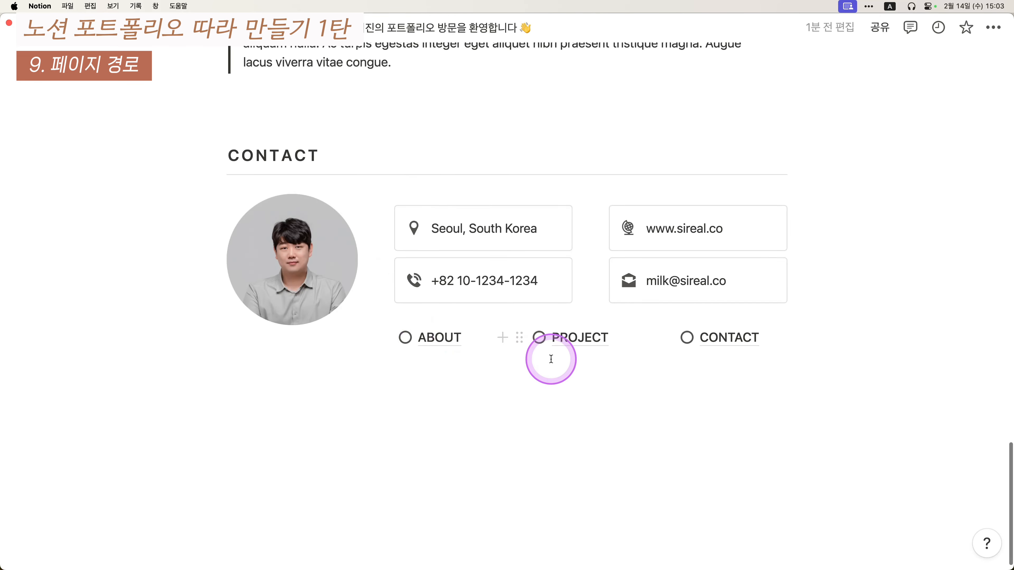